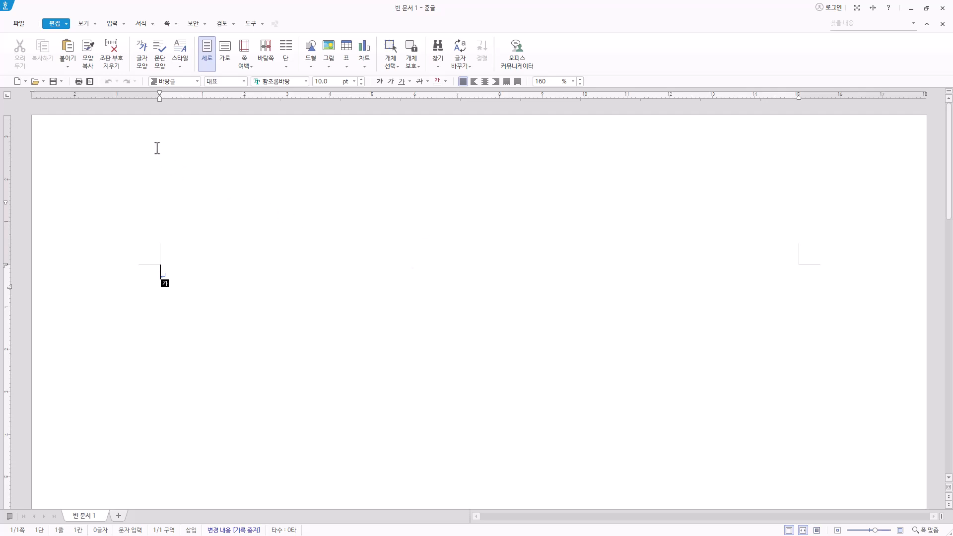
# - Start saving the document in the ITQ folder and set the file name to the candidate number and full name joined by a hyphen
pyautogui.click(53, 82)
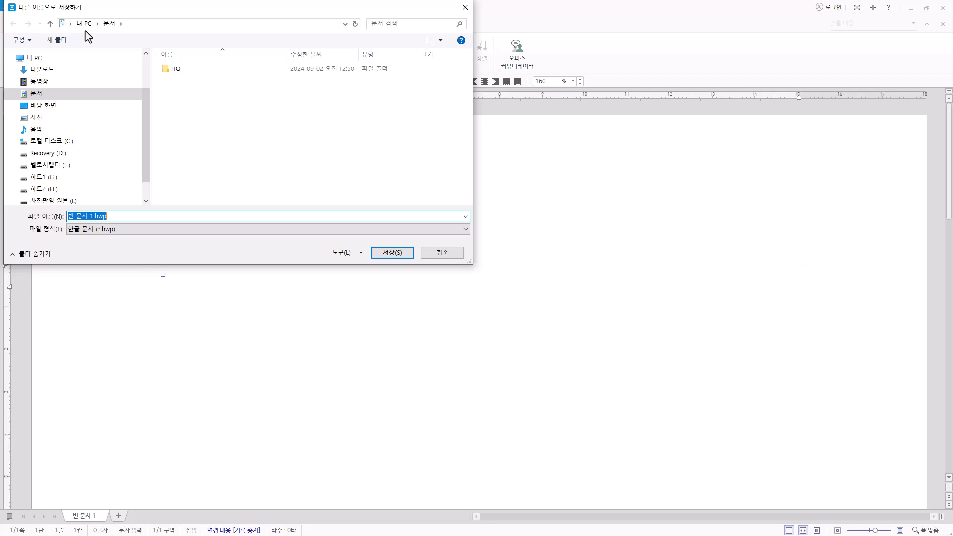
pyautogui.click(181, 72)
pyautogui.doubleClick(182, 72)
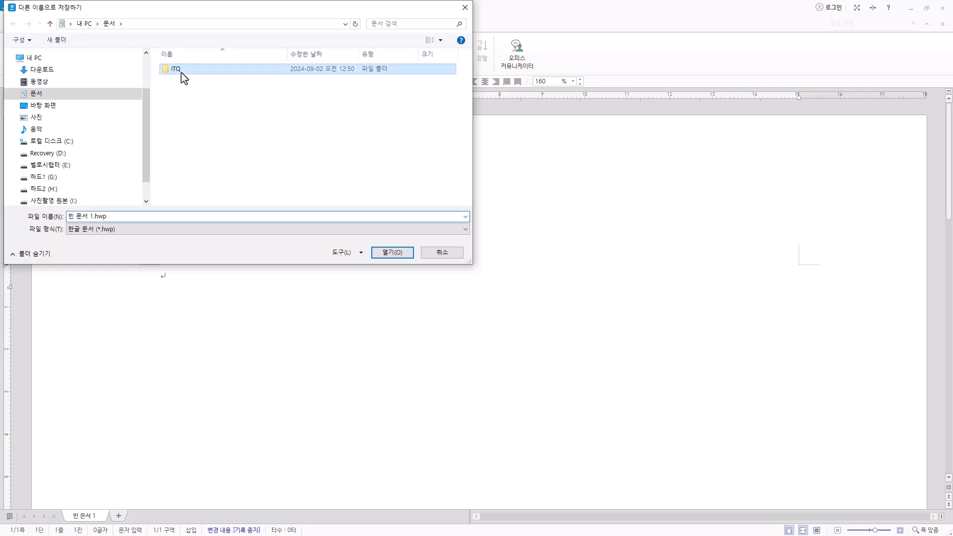
pyautogui.click(148, 218)
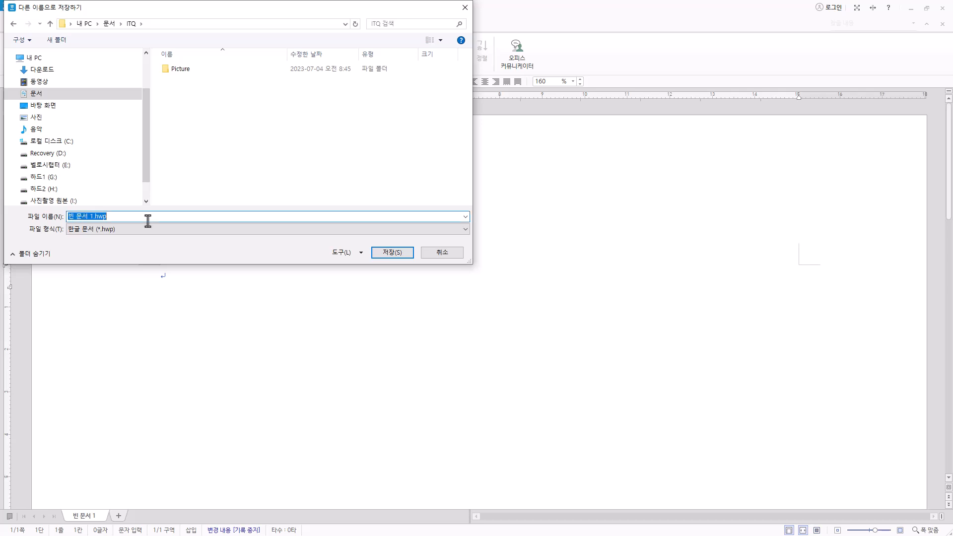
pyautogui.write('12345678-홍길동')
pyautogui.moveTo(95, 217); pyautogui.dragTo(35, 219)
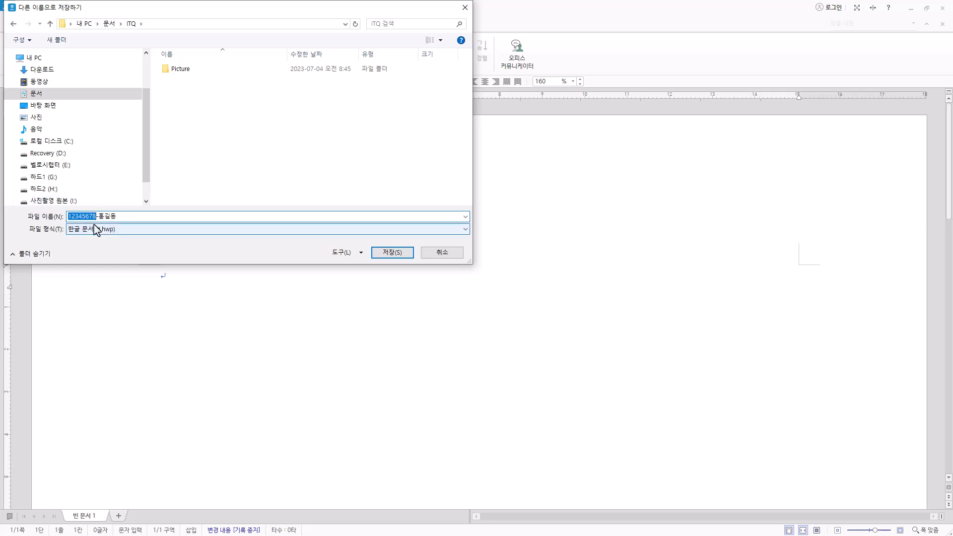
pyautogui.click(128, 216)
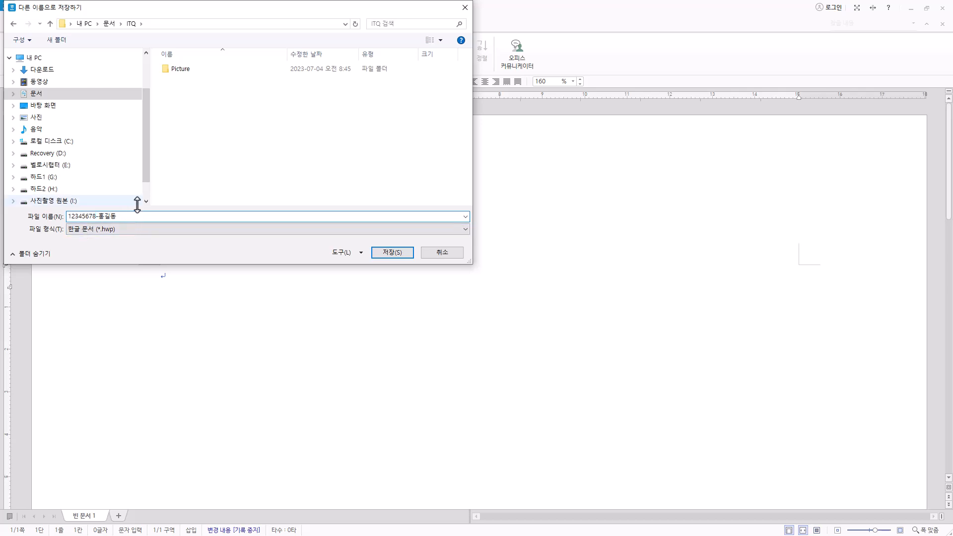
# - Review the available file formats, keep 한글 문서 (*.hwp), and save the document
pyautogui.click(133, 229)
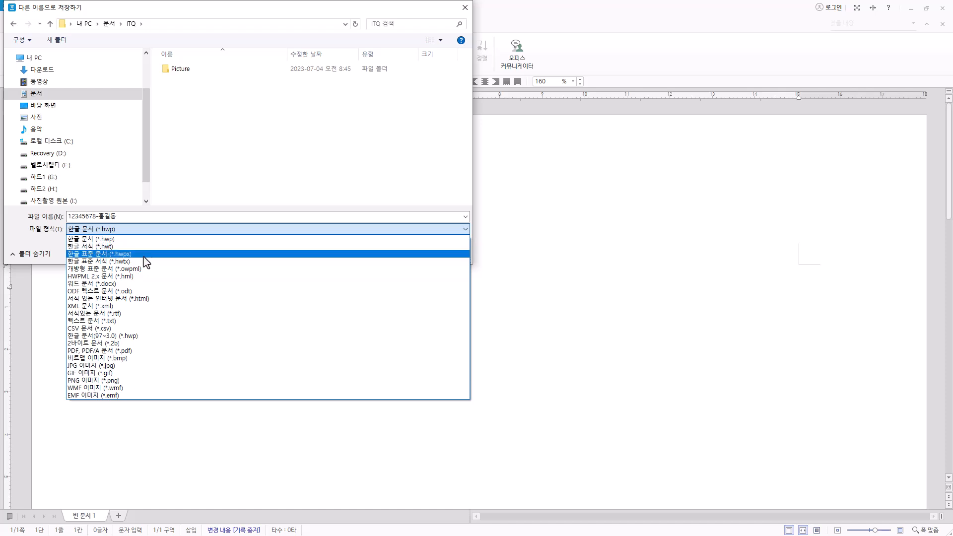
pyautogui.click(147, 216)
pyautogui.click(147, 217)
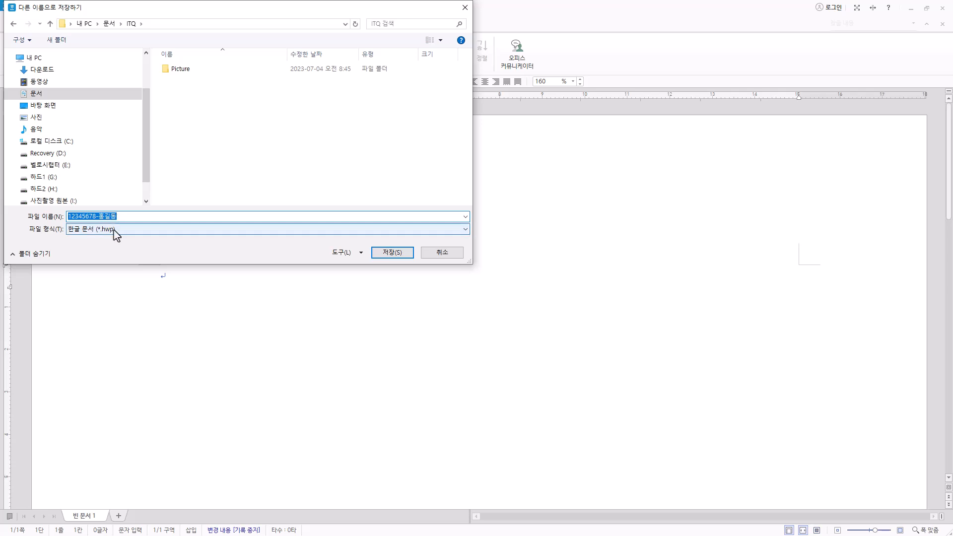
pyautogui.click(137, 229)
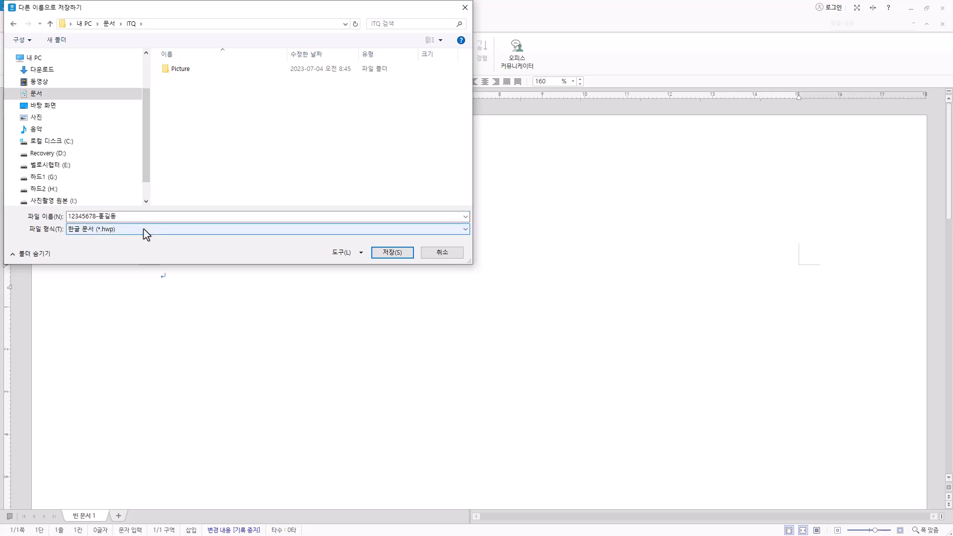
pyautogui.click(125, 232)
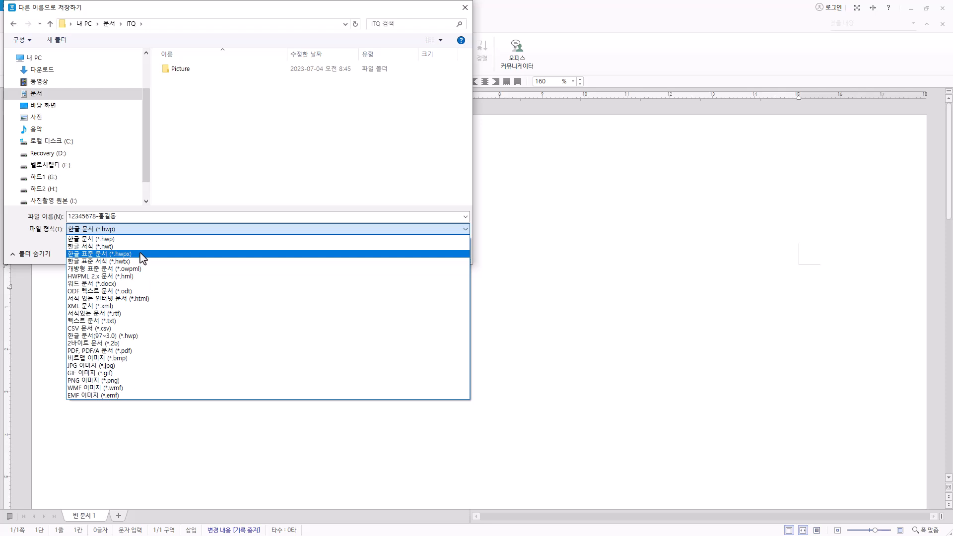
pyautogui.click(134, 218)
pyautogui.click(134, 218)
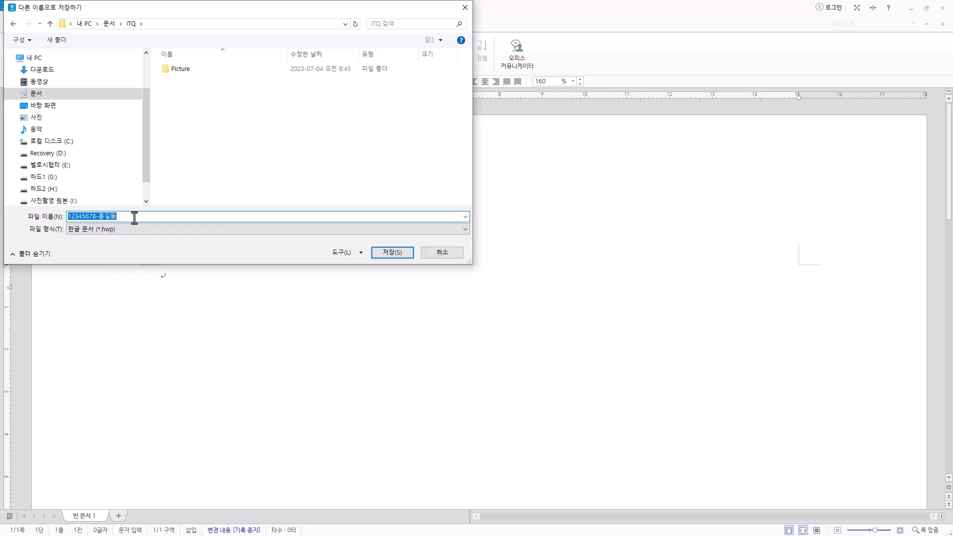
pyautogui.click(134, 218)
pyautogui.click(392, 252)
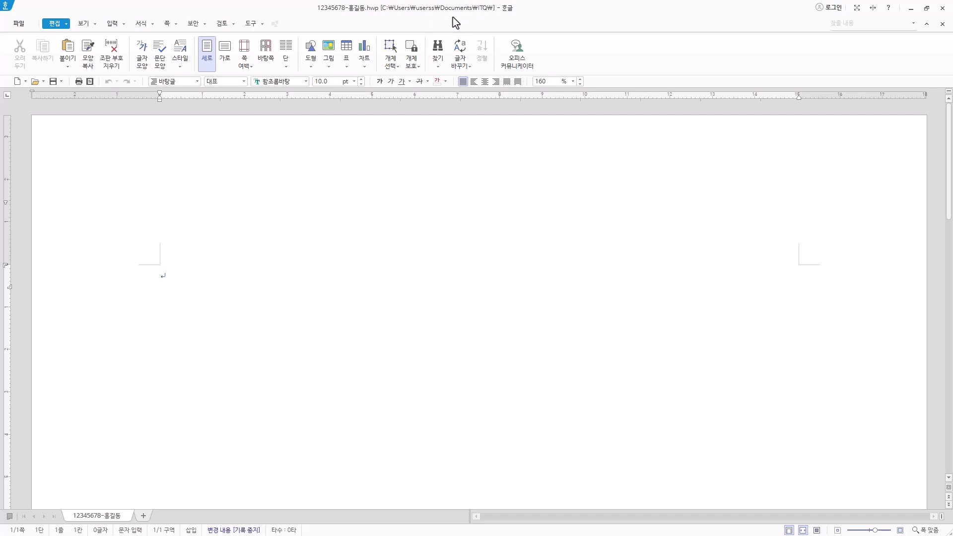
# - In the page setup, set the left and right margins to 11 mm each
pyautogui.press('Hangul')
pyautogui.press('F7')
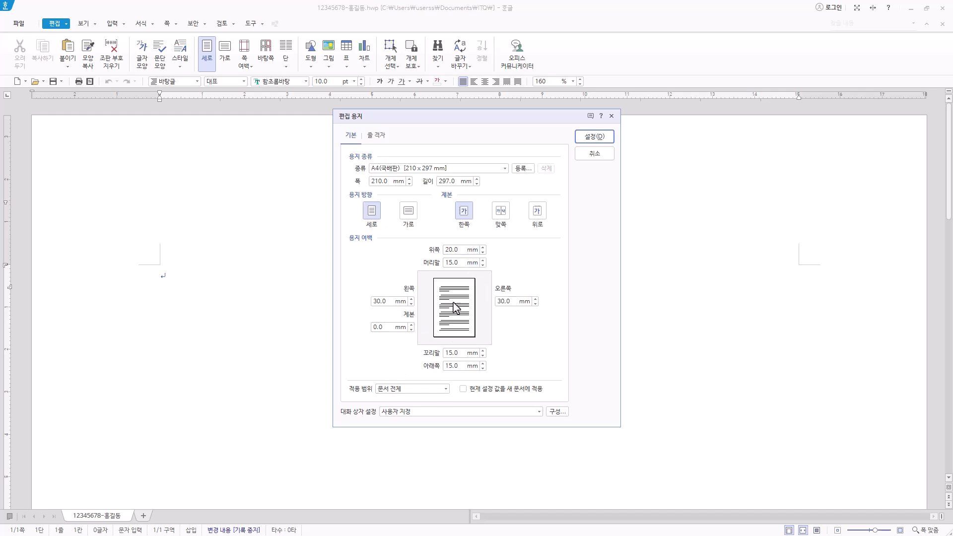
pyautogui.moveTo(388, 303); pyautogui.dragTo(291, 302)
pyautogui.write('11')
pyautogui.press('Tab')
pyautogui.write('11')
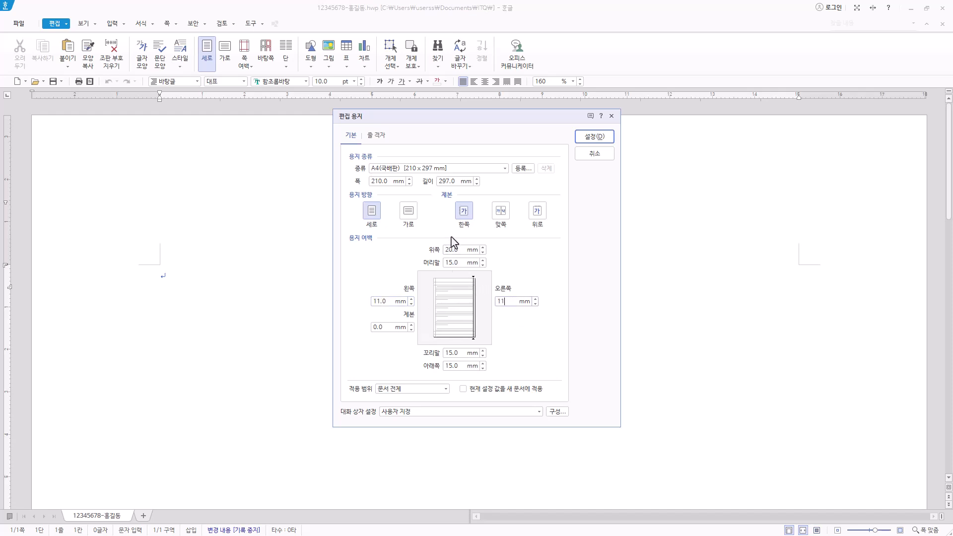
# - Set the top, header, footer and bottom margins to 10 mm each and apply the page setup
pyautogui.click(464, 250)
pyautogui.write('10')
pyautogui.press('Tab')
pyautogui.write('10')
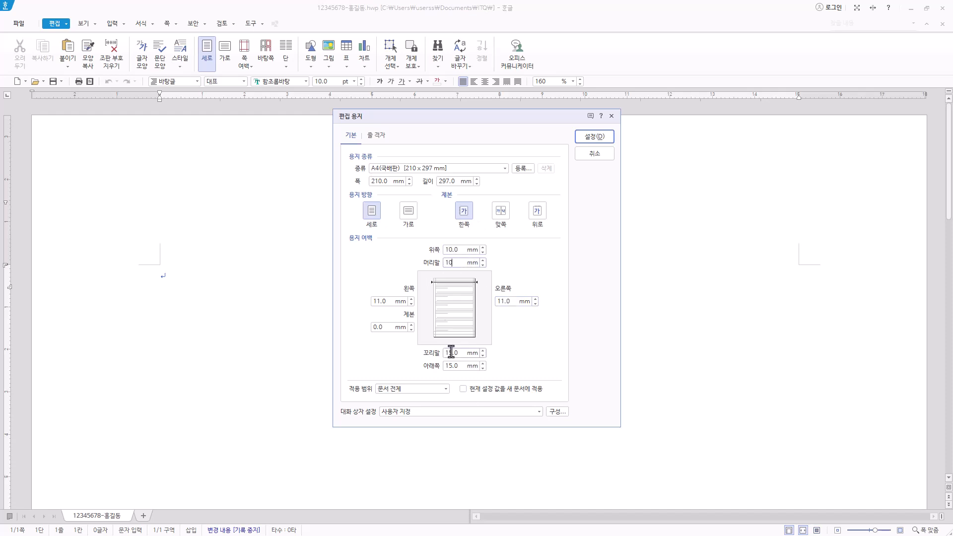
pyautogui.click(456, 353)
pyautogui.write('10')
pyautogui.press('Tab')
pyautogui.write('10')
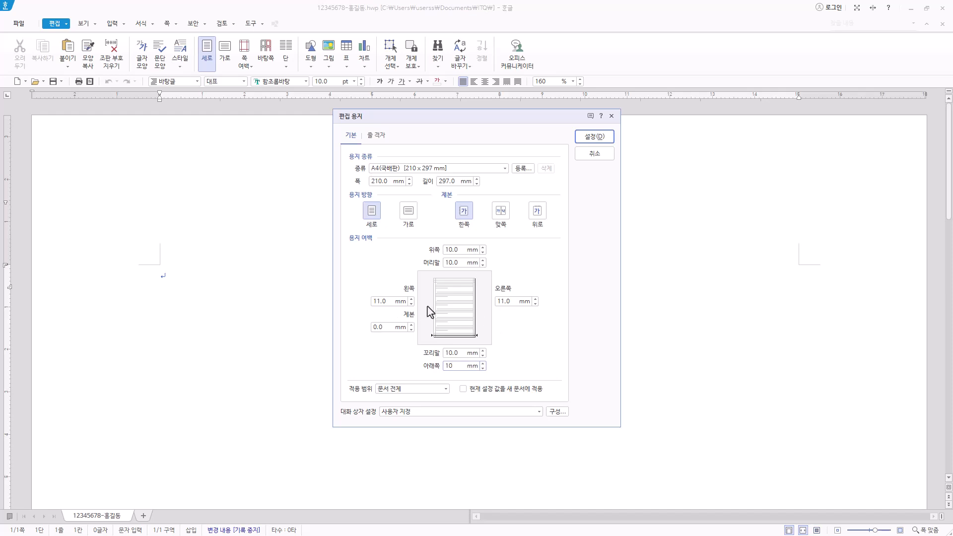
pyautogui.click(602, 139)
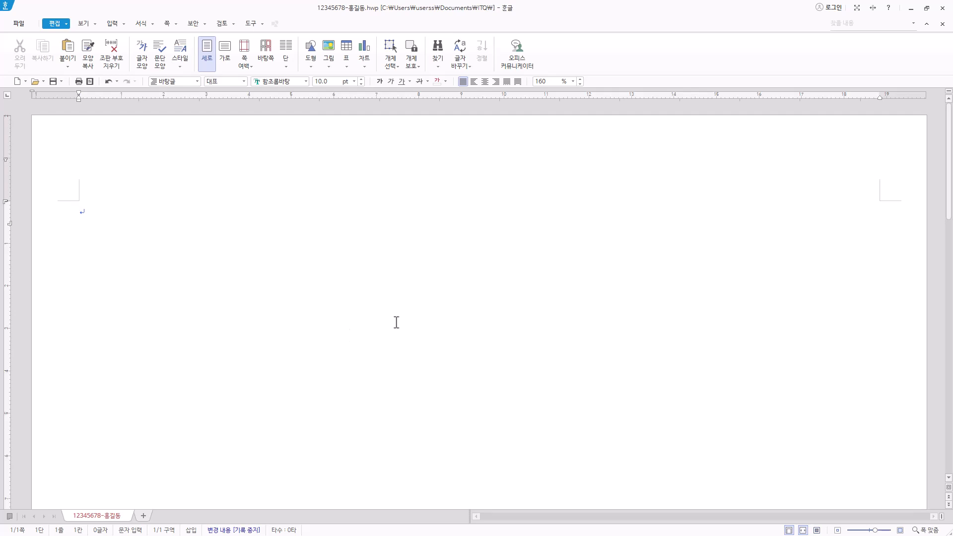
pyautogui.click(341, 239)
pyautogui.click(573, 82)
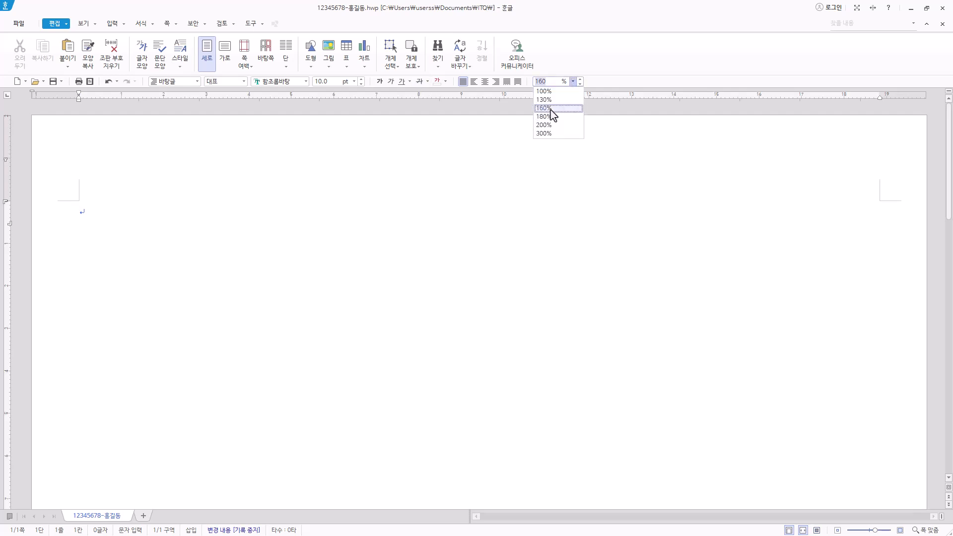
pyautogui.click(572, 82)
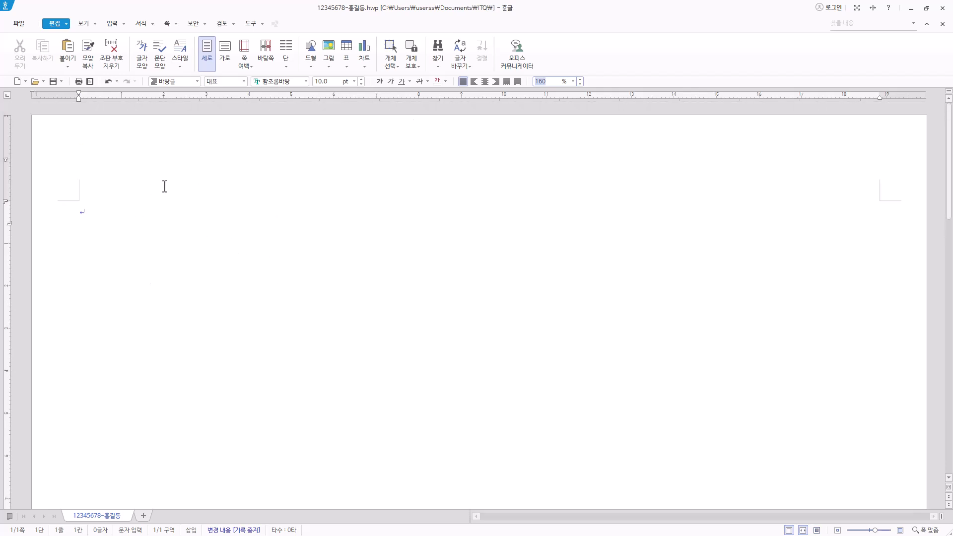
# - Enter the question numbers "1." and "2." on the first page, leaving three blank lines after each one
pyautogui.click(104, 211)
pyautogui.write('1.')
pyautogui.press('Return')
pyautogui.press('Return')
pyautogui.write('2.')
pyautogui.press('Return')
pyautogui.press('Return')
pyautogui.press('Return')
pyautogui.press('Return')
# - Insert a section break below question 2 to start a second page
pyautogui.click(170, 23)
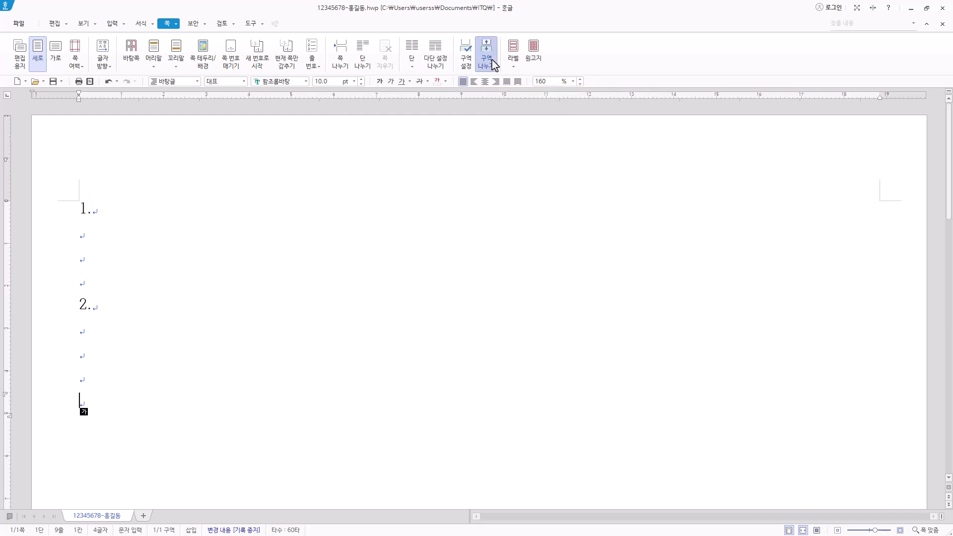
pyautogui.click(493, 63)
pyautogui.scroll(-1, 108, 395)
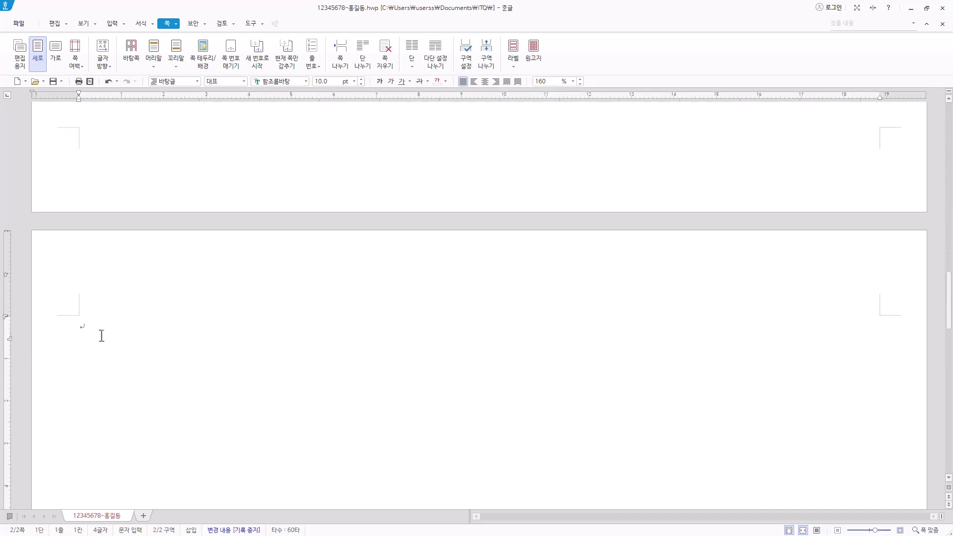
pyautogui.scroll(-1, 101, 325)
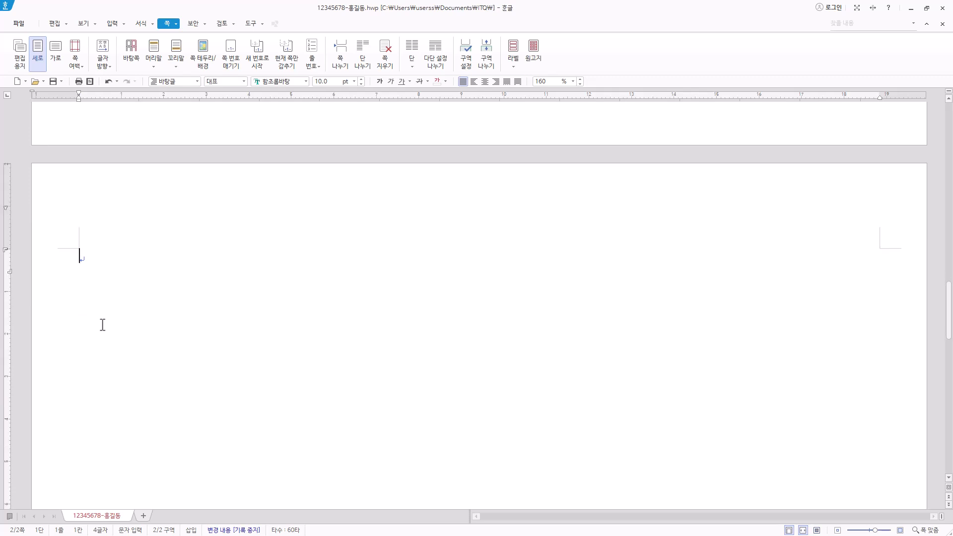
# - Enter the question numbers "3." and "4." on the second page, each followed by blank lines
pyautogui.write('3.')
pyautogui.press('Return')
pyautogui.press('Return')
pyautogui.press('Return')
pyautogui.press('Return')
pyautogui.write('4.')
pyautogui.press('Return')
pyautogui.press('Return')
pyautogui.press('Return')
pyautogui.press('Return')
pyautogui.press('Hangul')
# - Insert a section break below question 4 and enter the title "국가평생학습포털 늘배움" on the third page
pyautogui.click(488, 59)
pyautogui.scroll(-3, 438, 382)
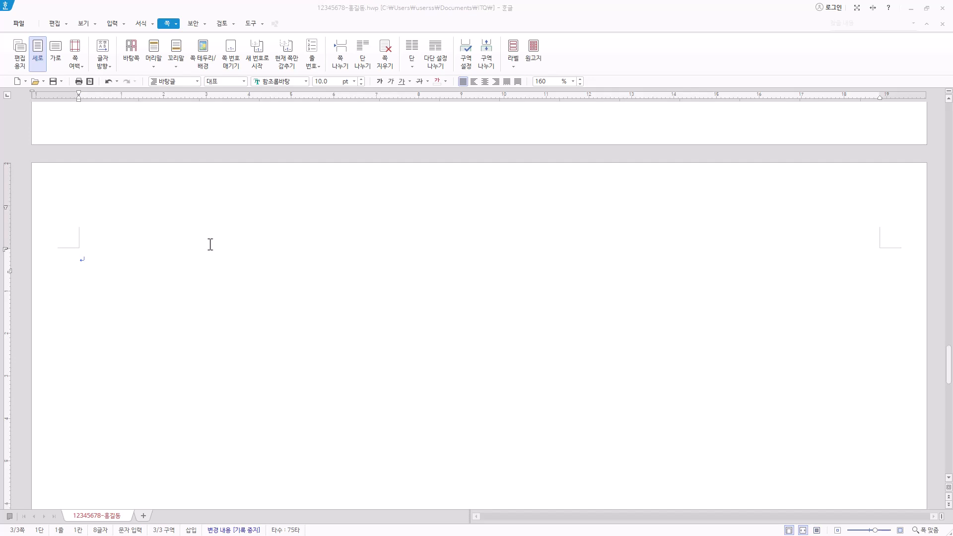
pyautogui.click(126, 257)
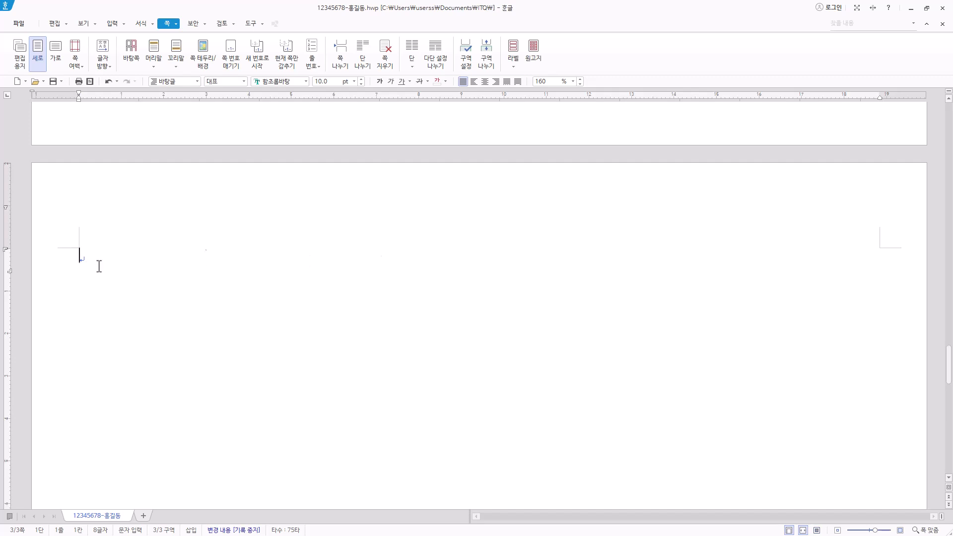
pyautogui.write('국가평생학습포털 늘배움')
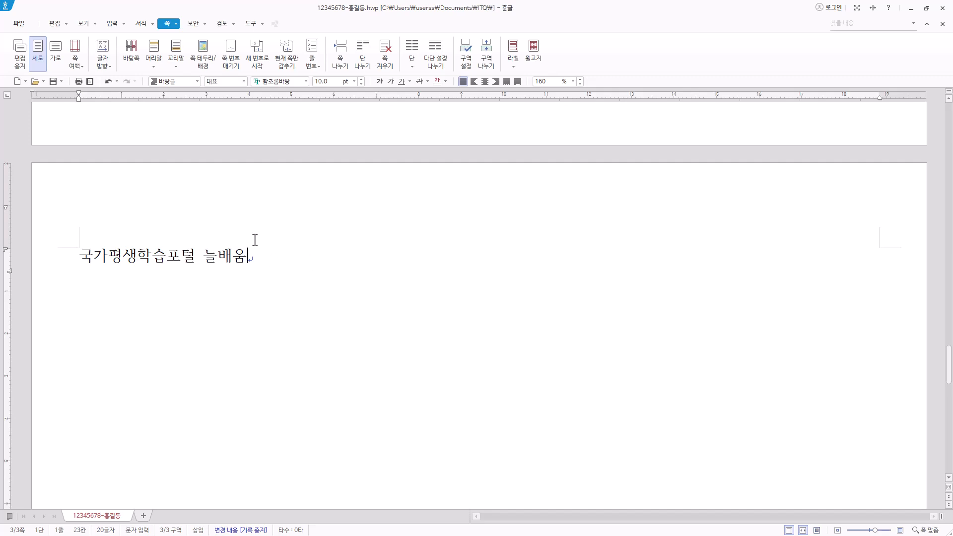
# - Insert a bookmark named "평생교육" in front of the title on the third page
pyautogui.click(78, 257)
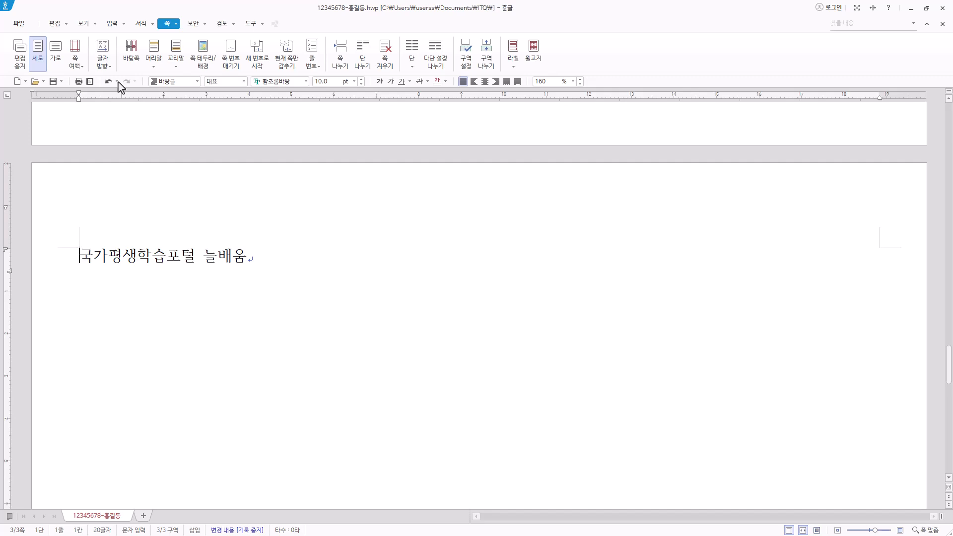
pyautogui.click(114, 25)
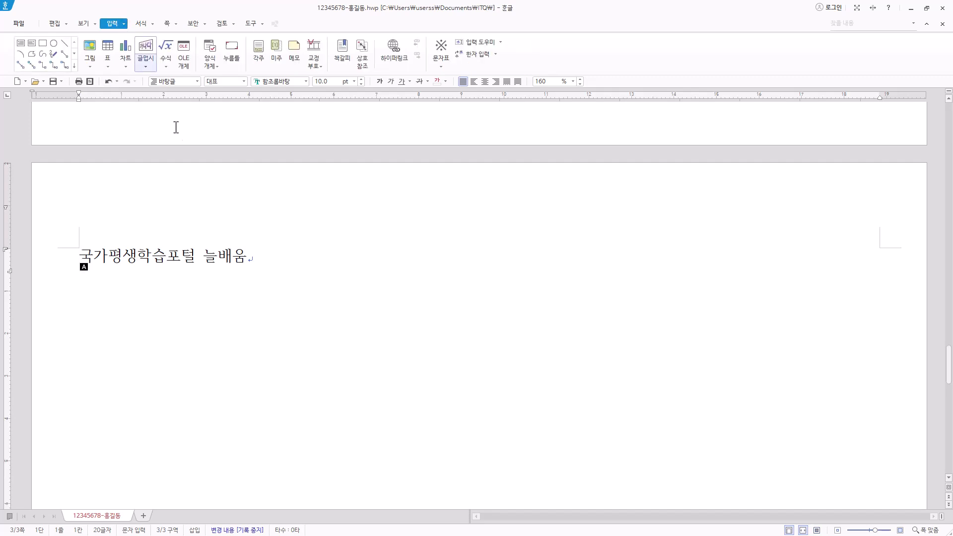
pyautogui.click(340, 59)
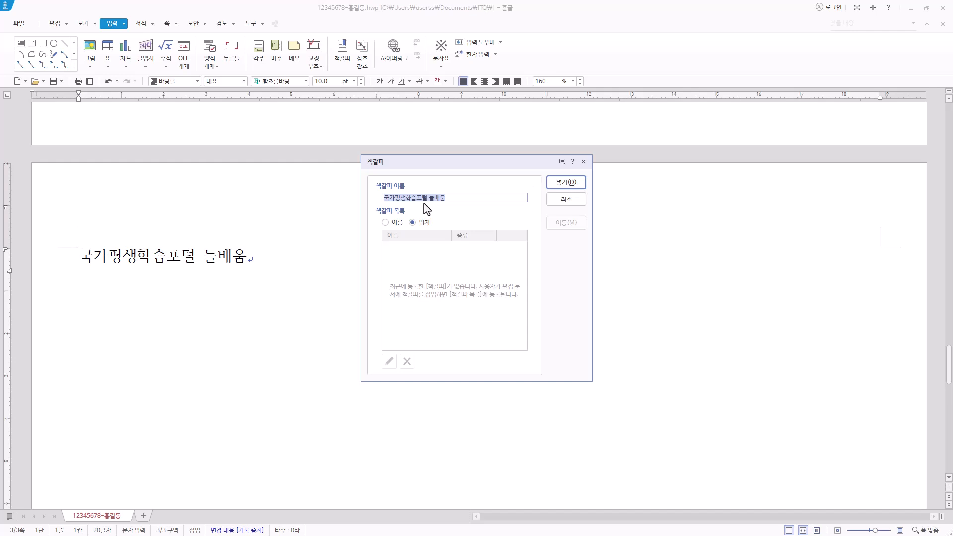
pyautogui.write('평생교육')
pyautogui.click(567, 182)
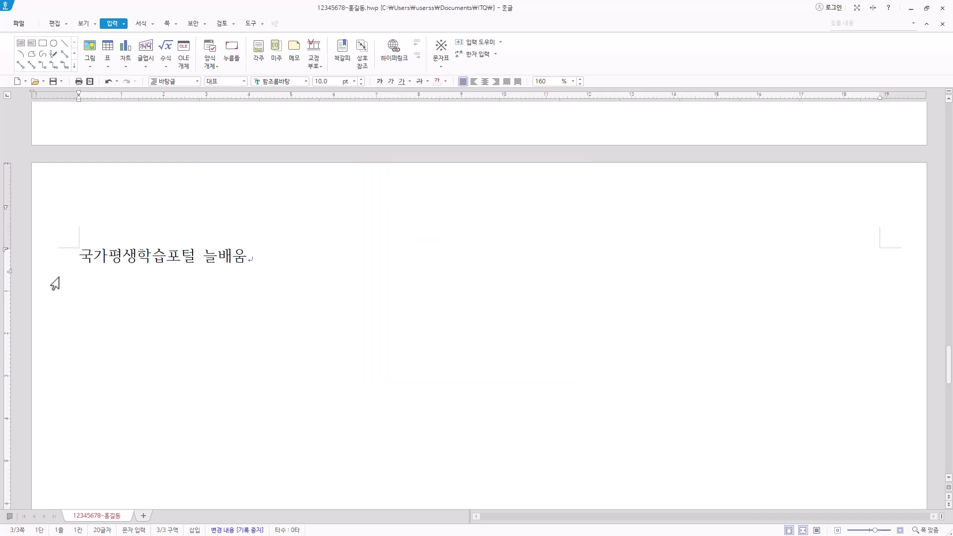
pyautogui.press('Hangul')
# - Show the control codes (조판 부호), check the bookmark marker and its name, hide the codes again, and return to the first page
pyautogui.click(81, 27)
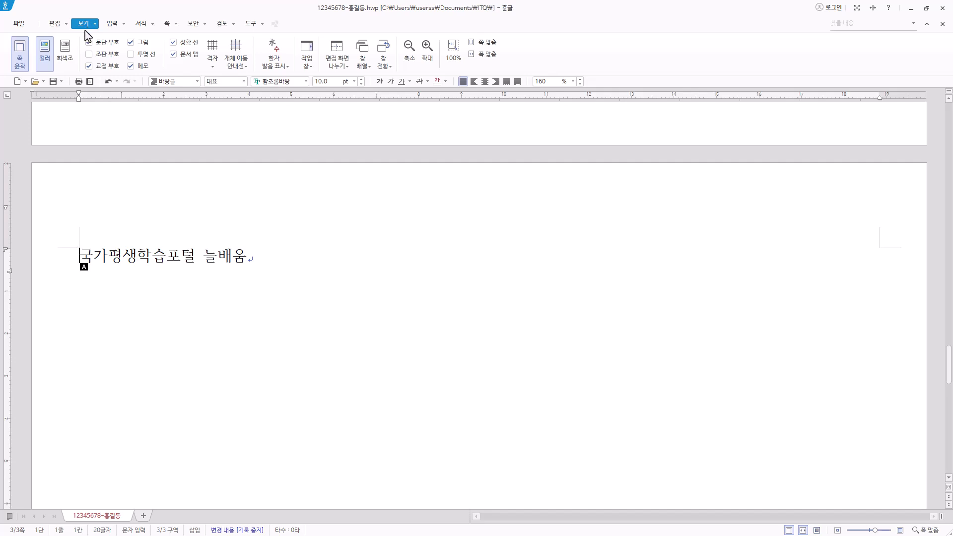
pyautogui.click(91, 54)
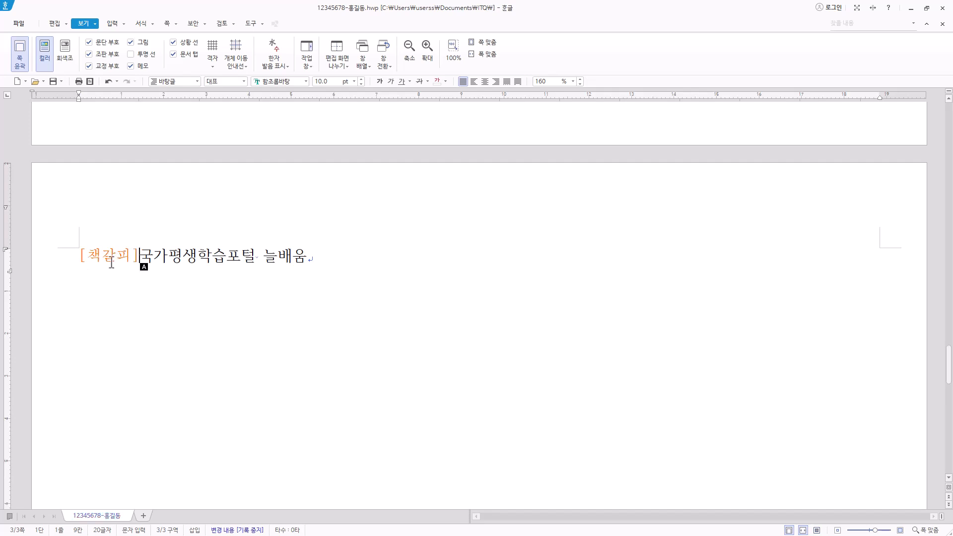
pyautogui.doubleClick(84, 255)
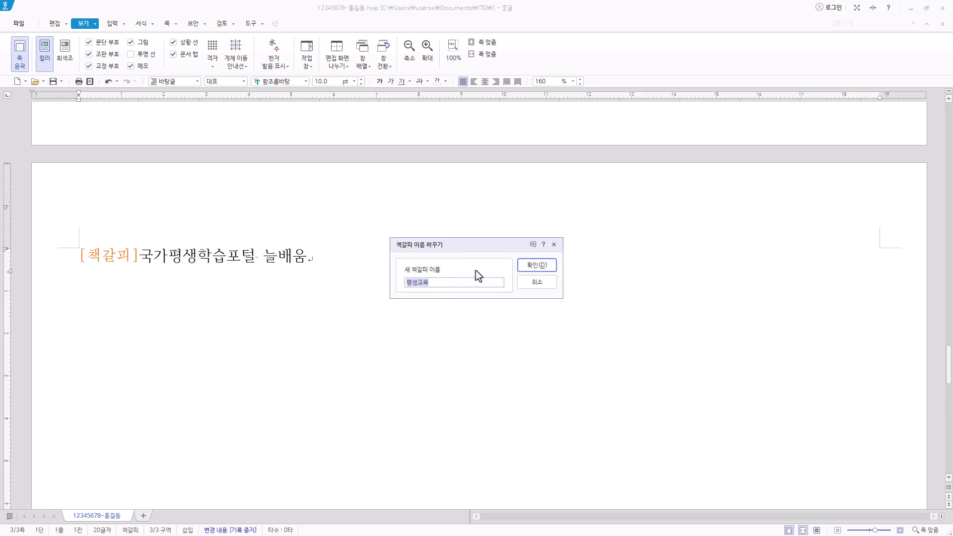
pyautogui.click(554, 244)
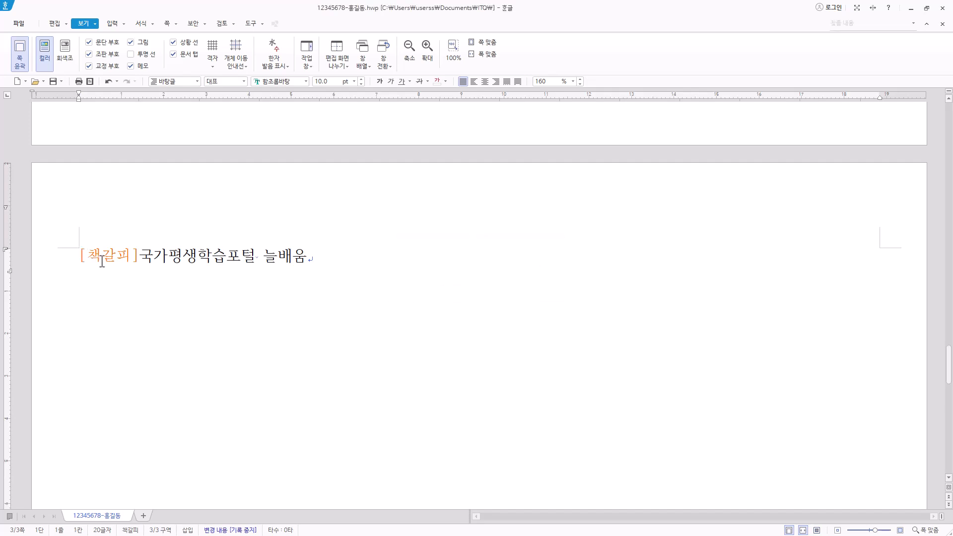
pyautogui.moveTo(141, 255); pyautogui.dragTo(24, 255)
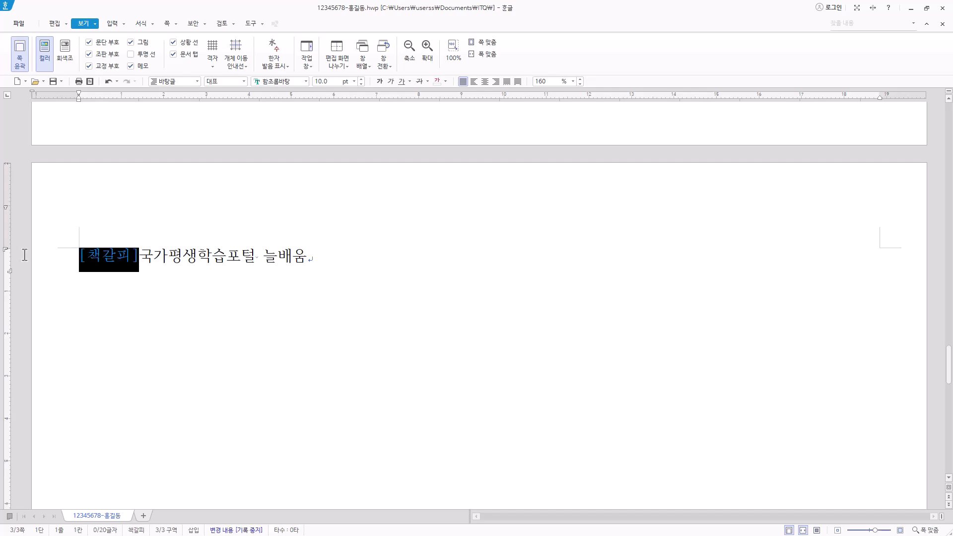
pyautogui.click(129, 269)
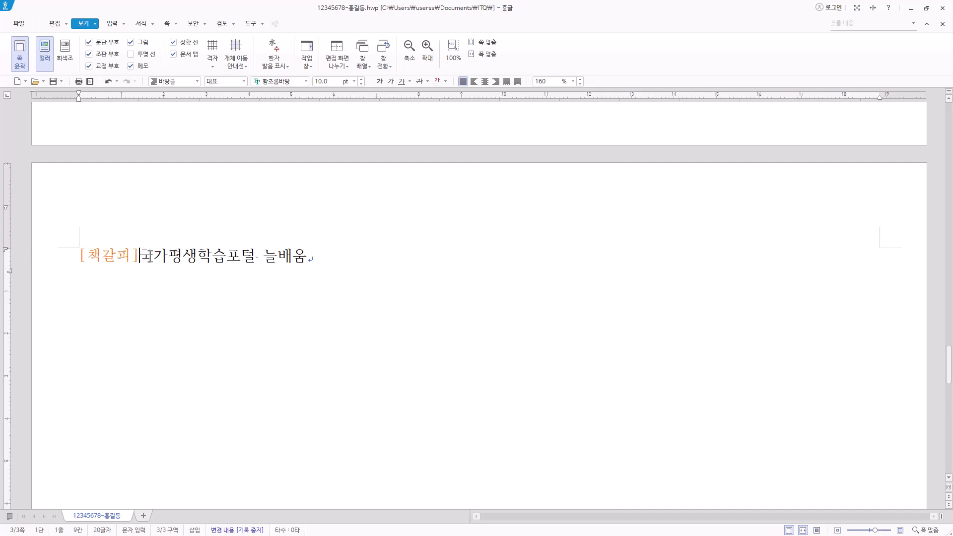
pyautogui.click(102, 59)
pyautogui.moveTo(949, 357); pyautogui.dragTo(948, 121)
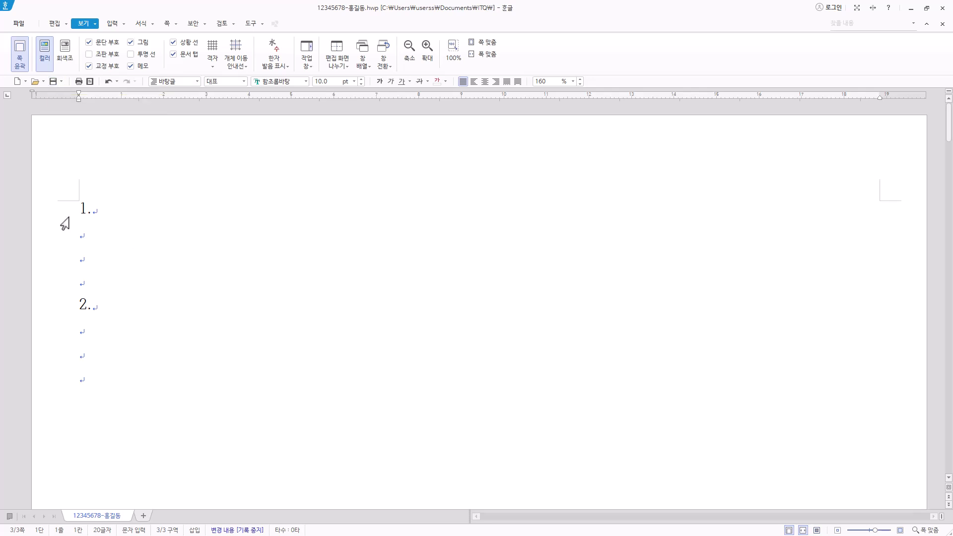
# - Save the document and enter below question 1: “Lifelong education is the “ongoing, voluntary, and self-motivated” pursuit of knowledge and this is being recognized by traditional schools.”
pyautogui.hotkey('alt', 's')
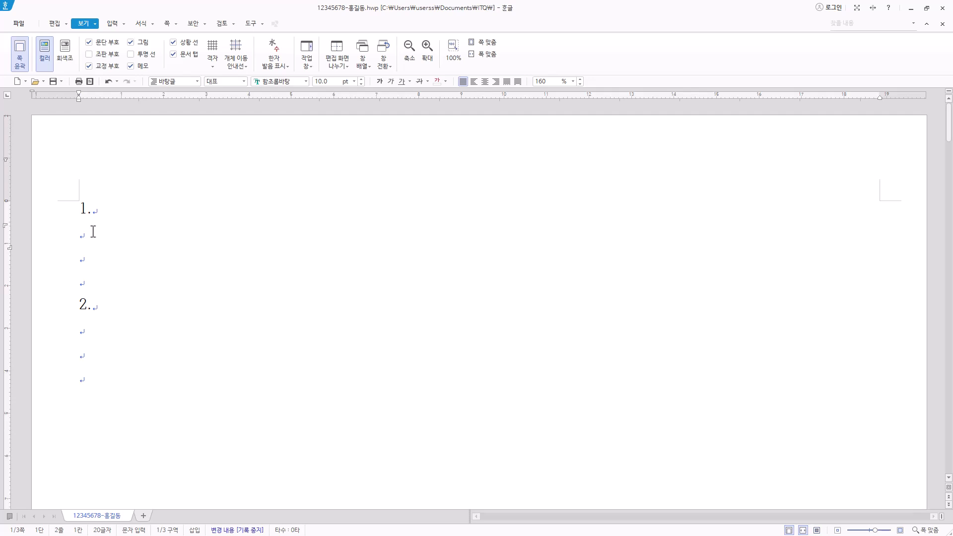
pyautogui.click(94, 232)
pyautogui.write('Lifelong education is the "ongoing, voluntary, and self-motivated" pursuit of knowledge and this is being recognized by traditional schools.')
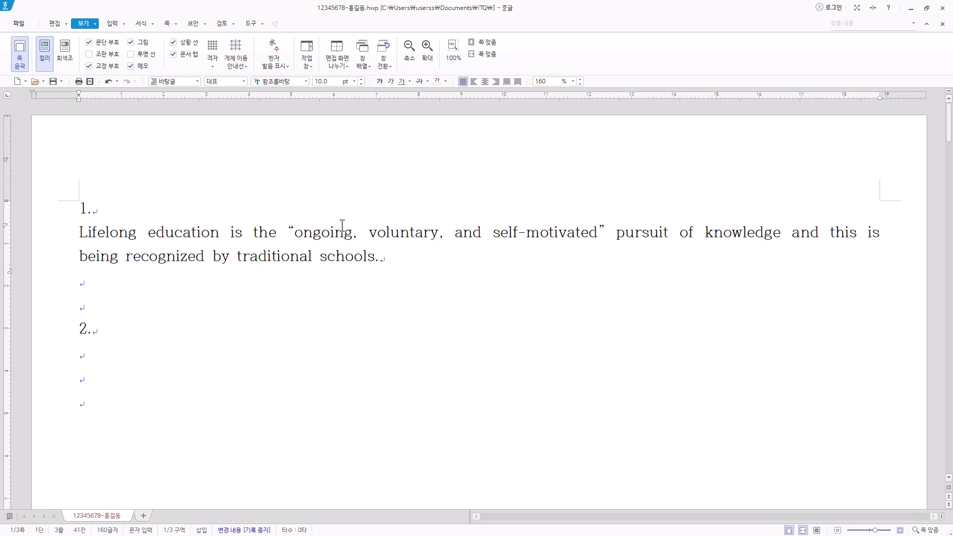
pyautogui.doubleClick(291, 232)
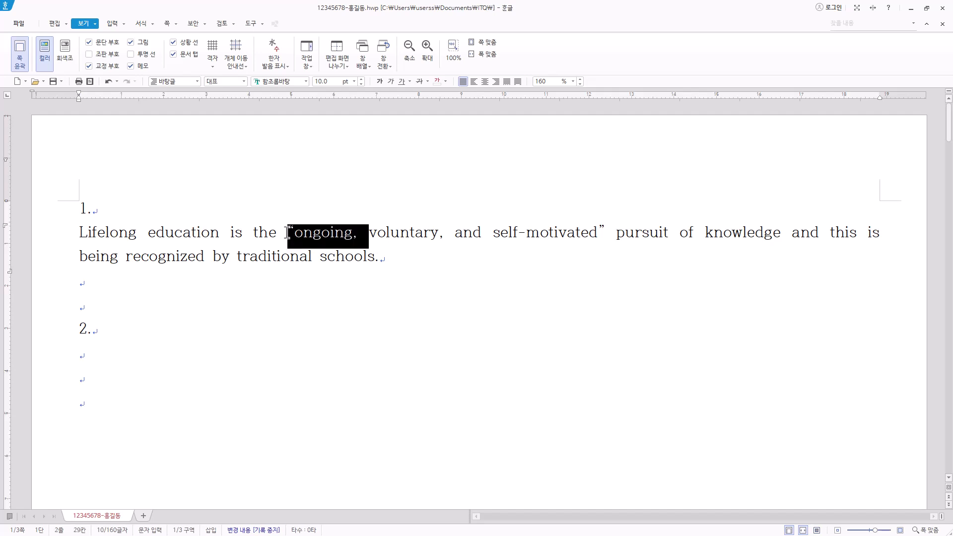
pyautogui.click(289, 233)
pyautogui.moveTo(288, 235); pyautogui.dragTo(290, 236)
pyautogui.click(293, 237)
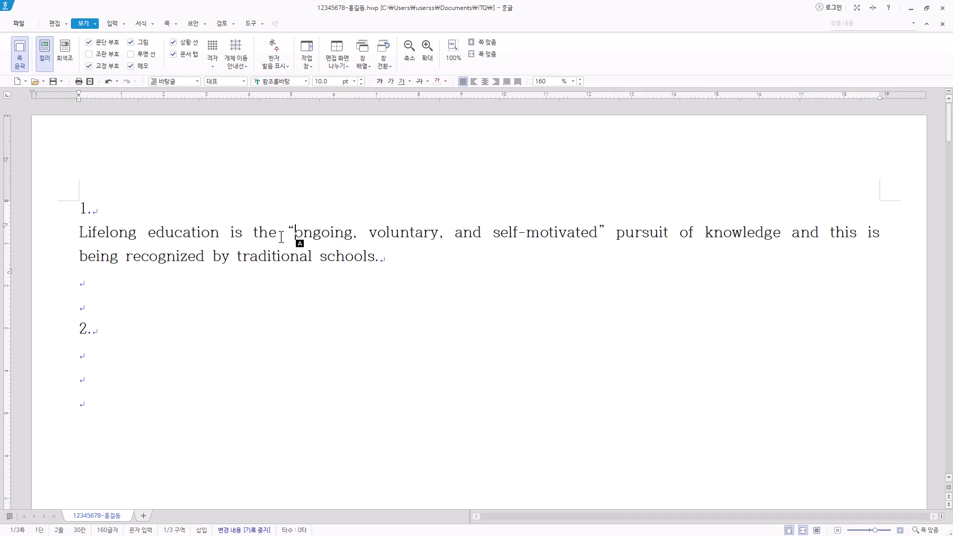
pyautogui.click(602, 233)
pyautogui.moveTo(229, 233); pyautogui.dragTo(876, 239)
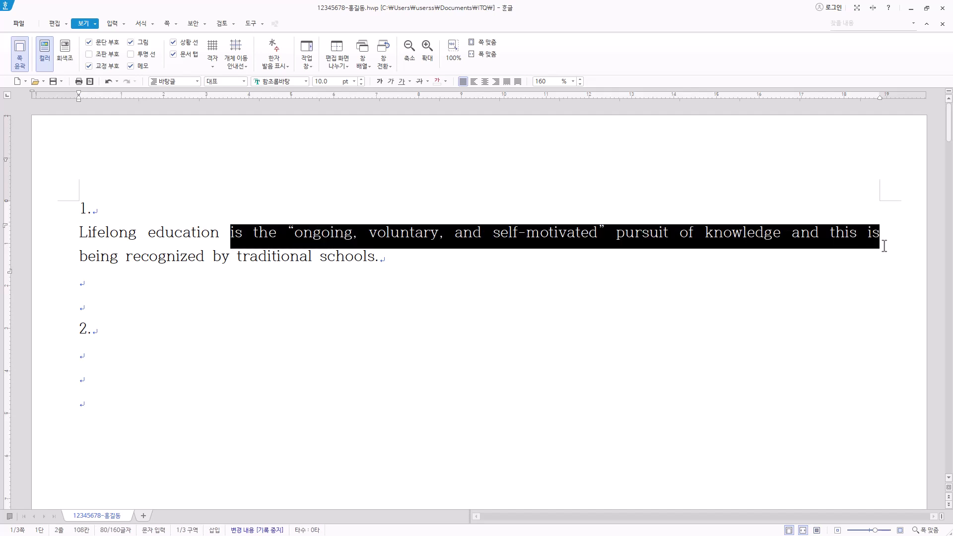
pyautogui.moveTo(411, 264); pyautogui.dragTo(74, 233)
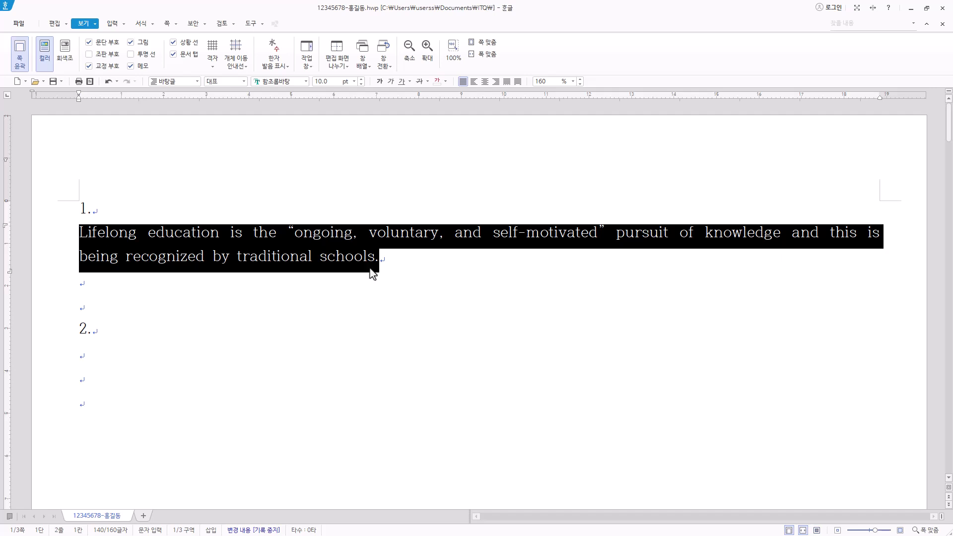
# - Enter below the English paragraph: 평생교육은 개인 또는 직업적인 이유를 위해 “지속적, 자발적, 자기 동기부여”로 지식을 추구하는 것으로, 학교에서도 인정받고 있으며 국가는 평생교육을 진흥하고 있다
pyautogui.click(390, 259)
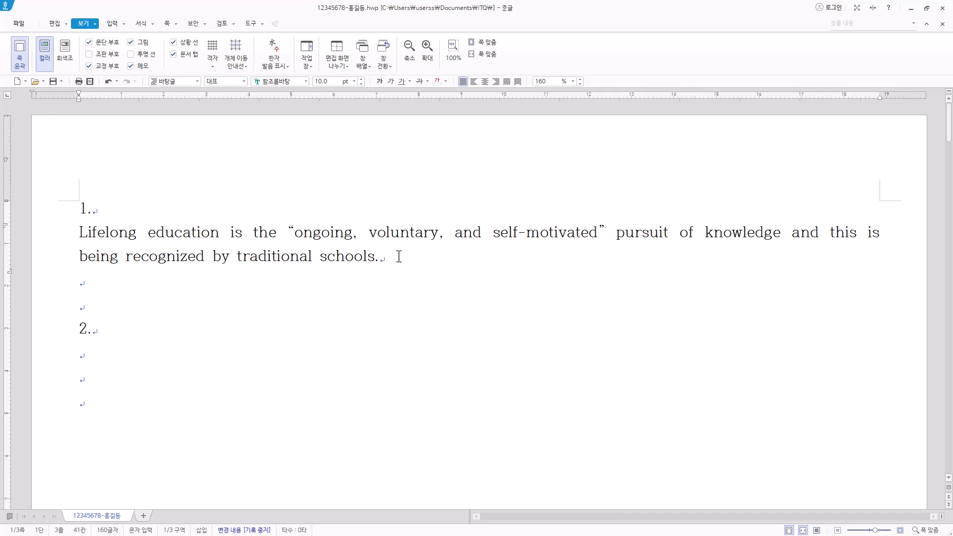
pyautogui.press('Return')
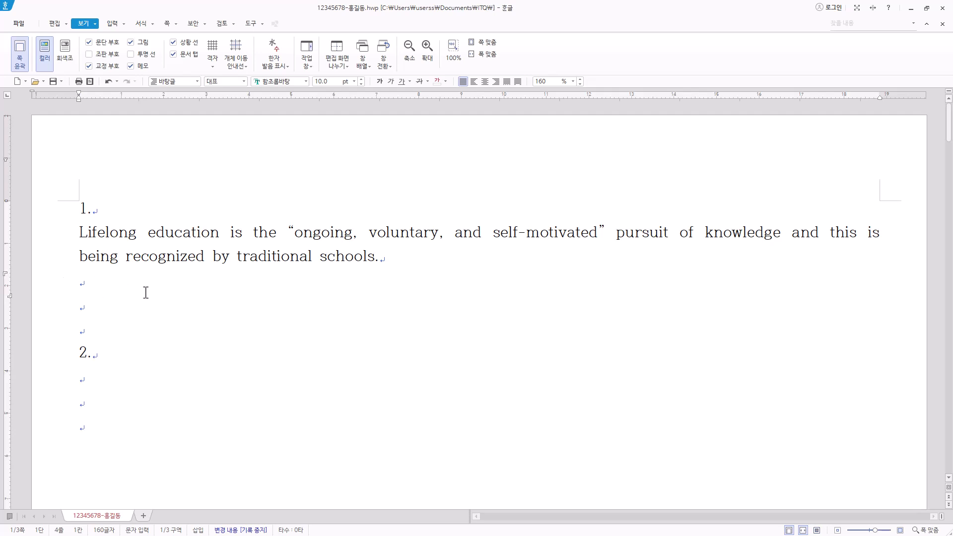
pyautogui.write('평생교육은 개인 또는 직업적인 이유를 위해 "지속적, 자발적, 자기 동기부여"로 지식을 추구하는 것으로, 학교에서도 인정받고 있으며 국가는 평생교육을 진흥하고 있다.')
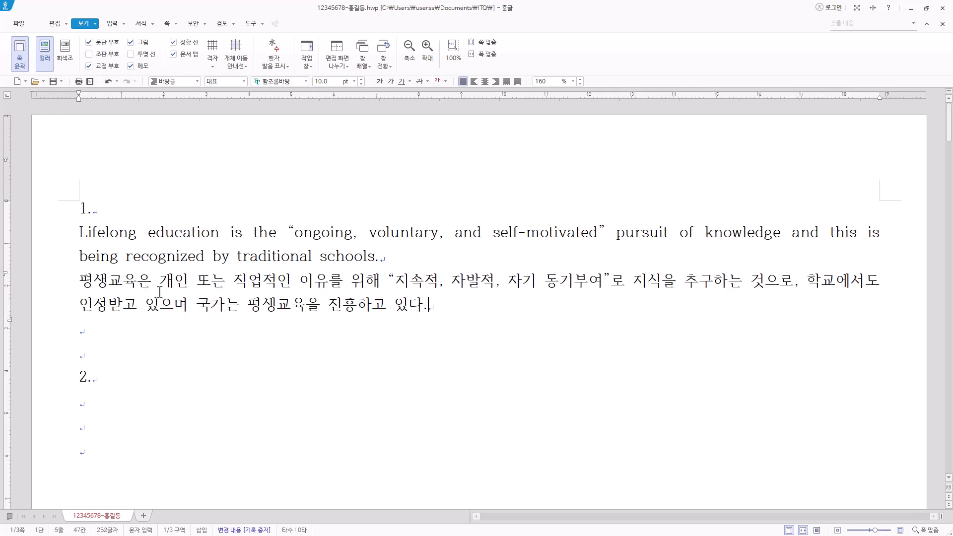
pyautogui.moveTo(80, 286); pyautogui.dragTo(902, 305)
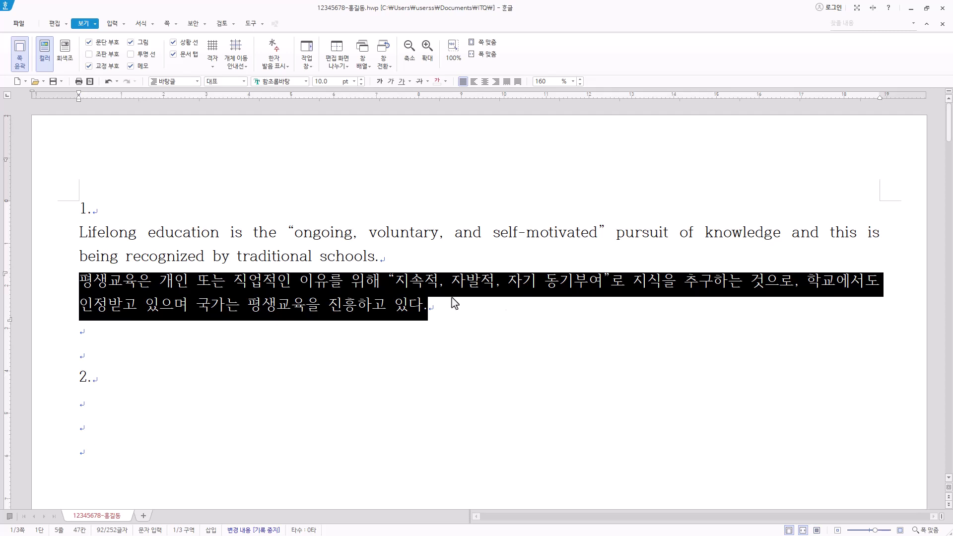
pyautogui.click(438, 305)
# - Select both the English and Korean paragraphs and start a new paragraph-type (문단) style named "education"
pyautogui.moveTo(102, 239); pyautogui.dragTo(83, 239)
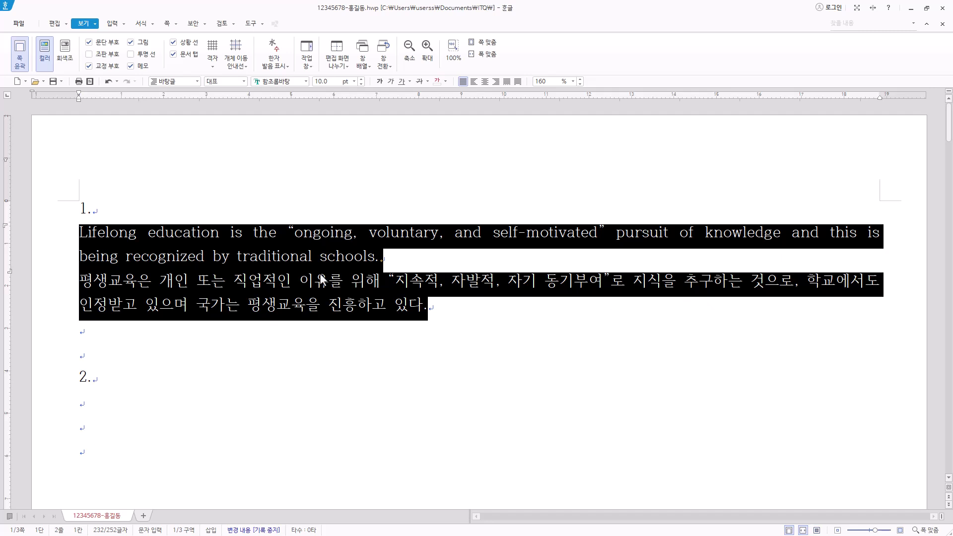
pyautogui.press('F6')
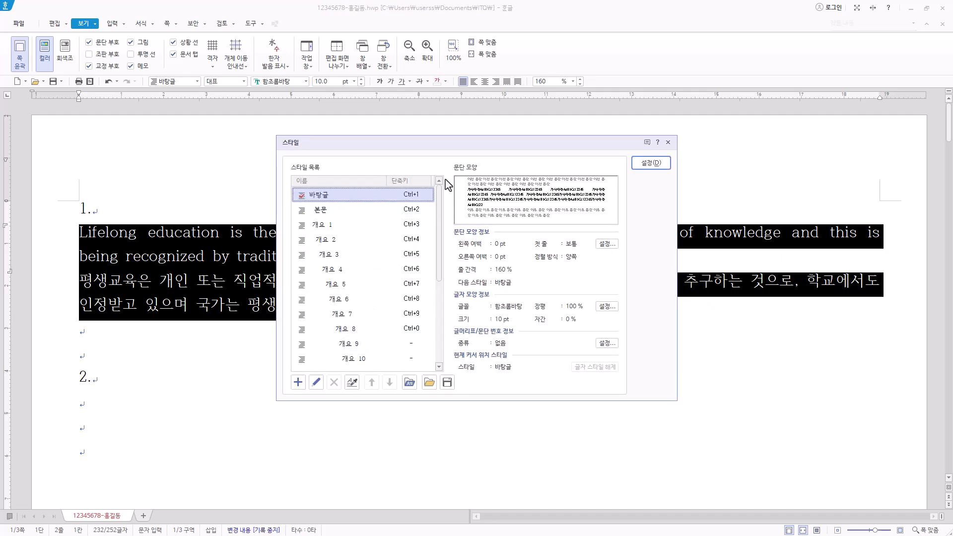
pyautogui.click(297, 383)
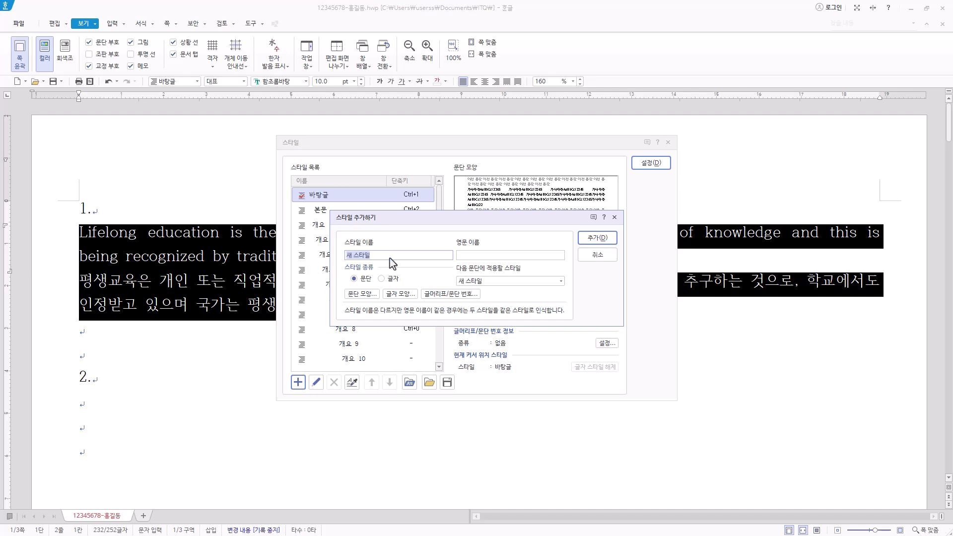
pyautogui.write('education')
pyautogui.click(470, 255)
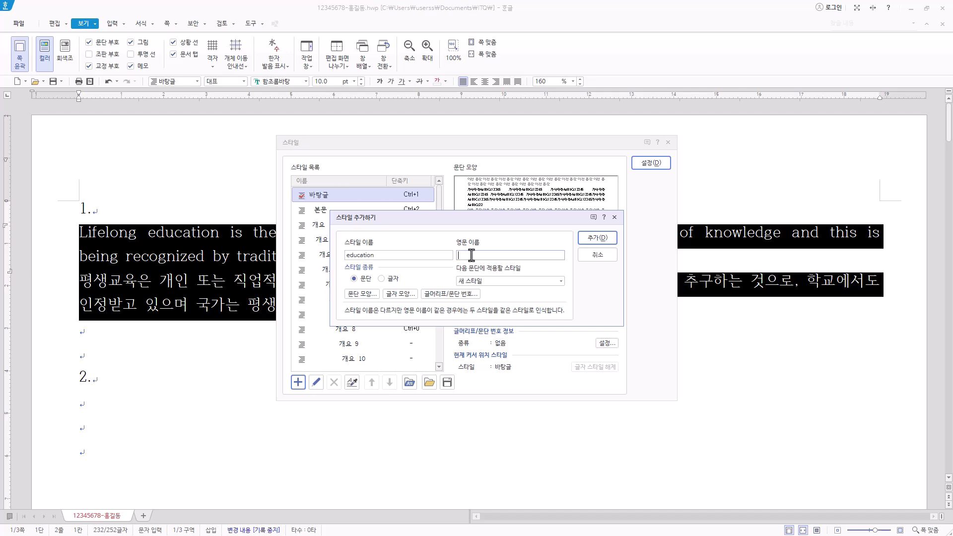
pyautogui.click(431, 255)
pyautogui.click(381, 278)
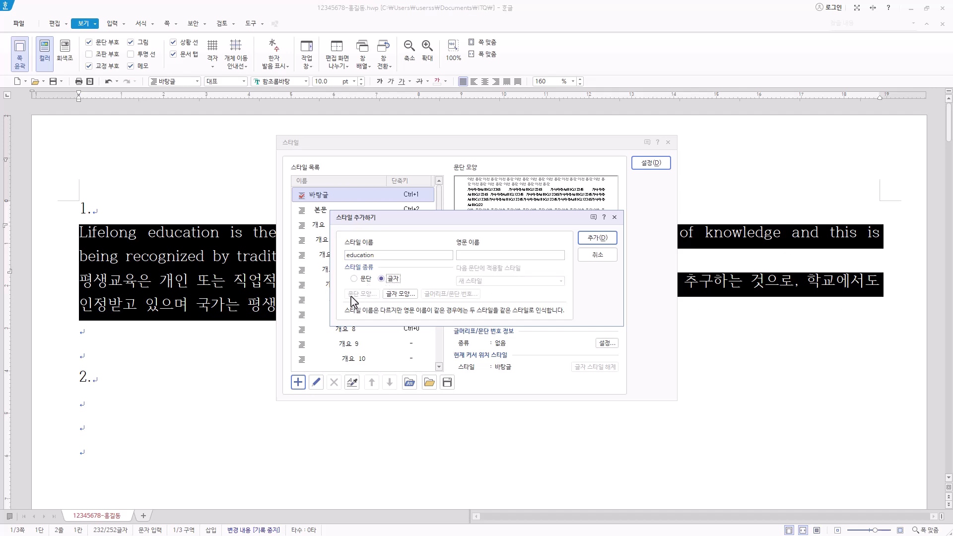
pyautogui.click(360, 279)
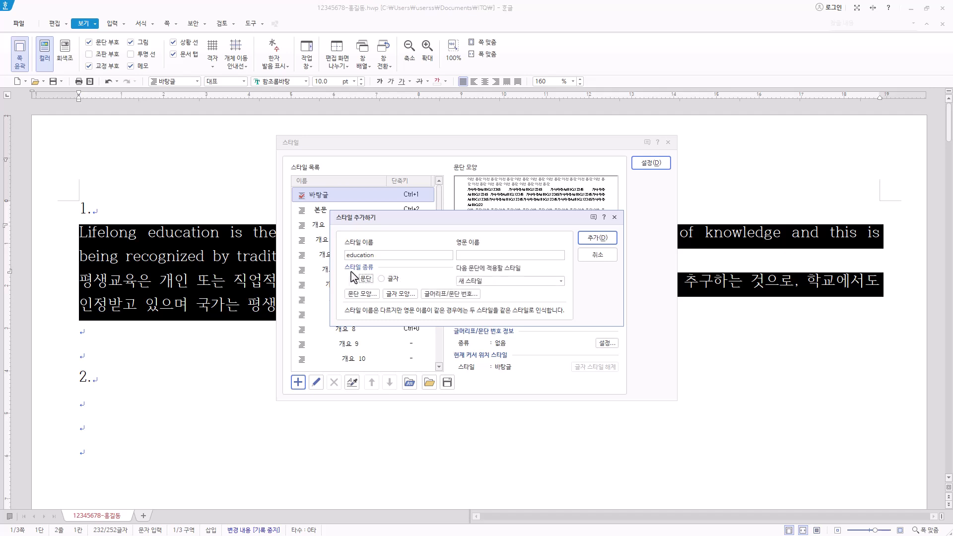
# - Set the new style's paragraph shape to a 15 pt left margin and 10 pt spacing below the paragraph
pyautogui.click(369, 294)
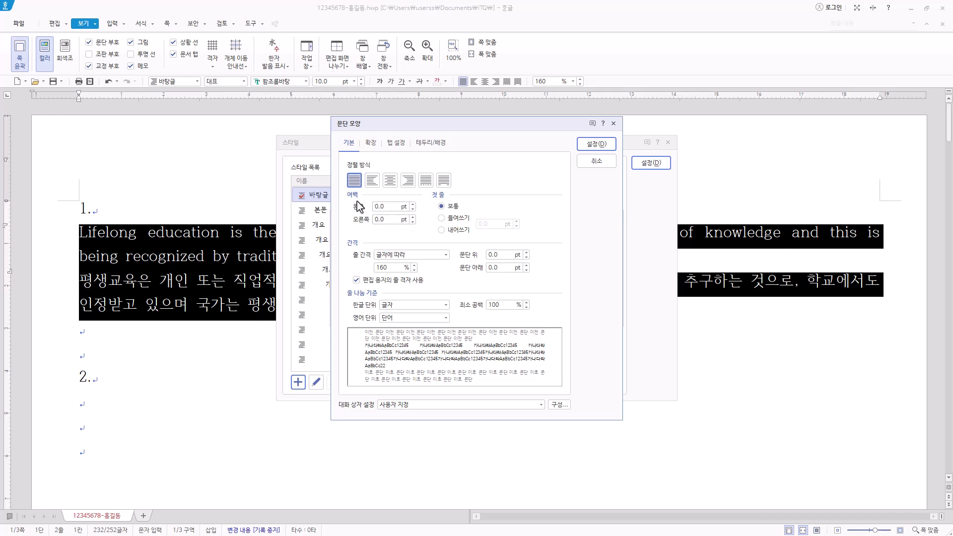
pyautogui.doubleClick(384, 206)
pyautogui.write('15')
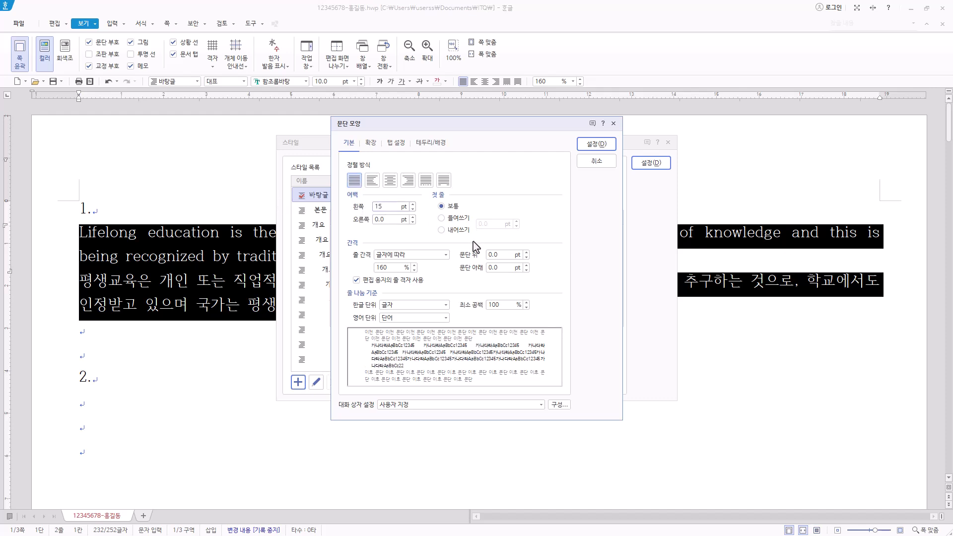
pyautogui.doubleClick(497, 268)
pyautogui.write('10')
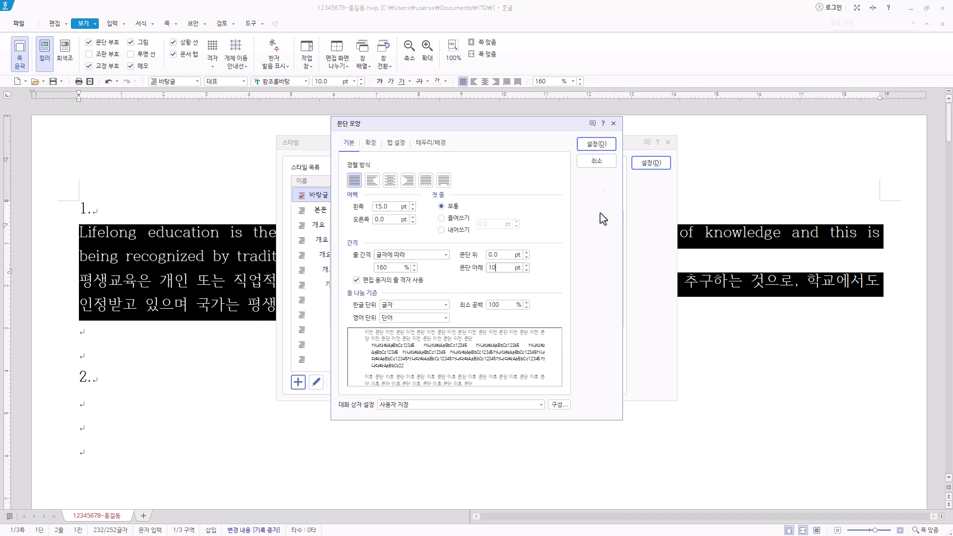
pyautogui.click(597, 144)
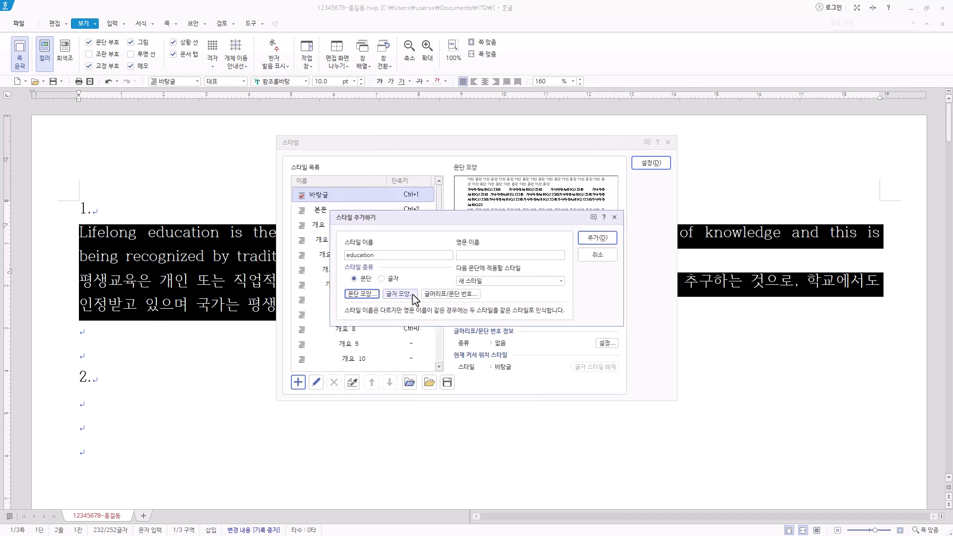
# - Set the style's character width (장평) to 95% and letter spacing (자간) to 5%
pyautogui.click(400, 294)
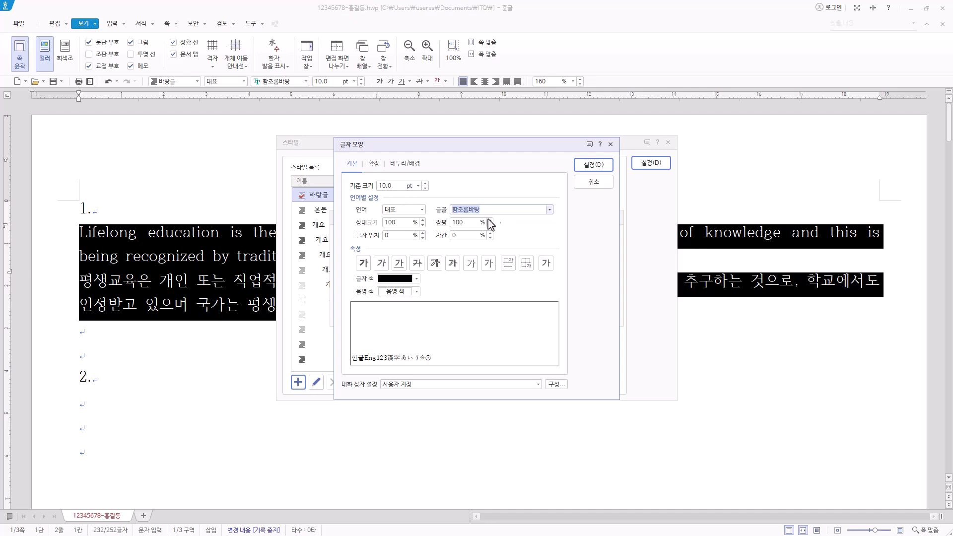
pyautogui.click(465, 222)
pyautogui.write('95')
pyautogui.click(454, 236)
pyautogui.write('5')
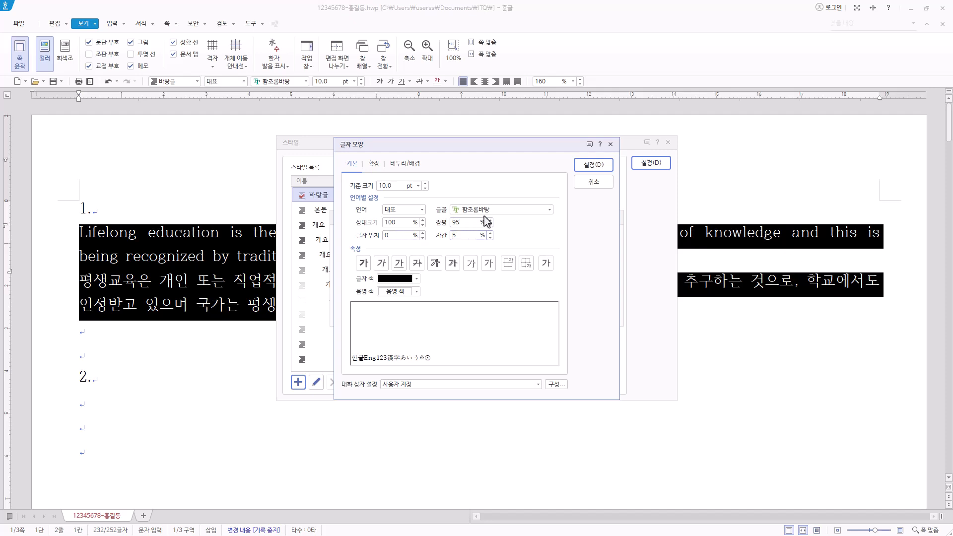
# - Set the style's font for Hangul (한글) text to 돋움
pyautogui.click(412, 211)
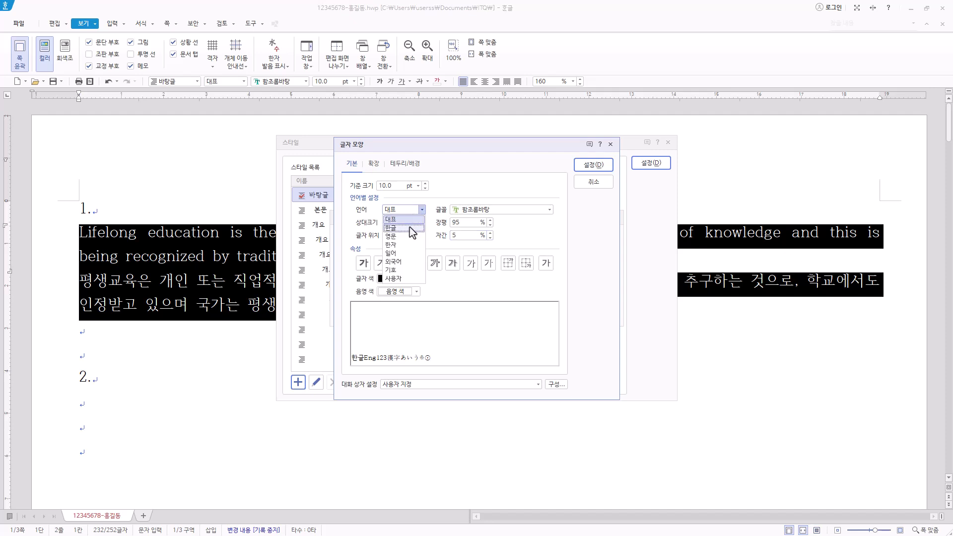
pyautogui.click(410, 228)
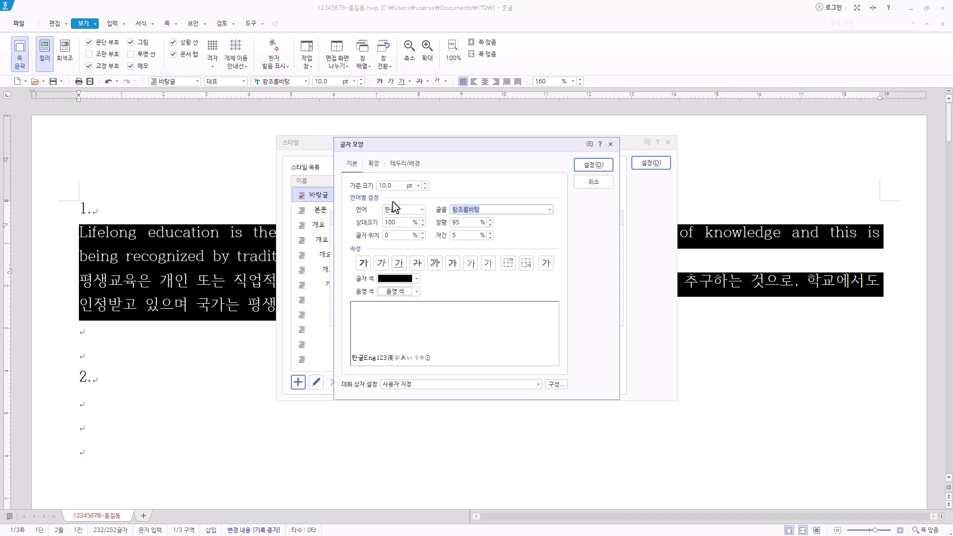
pyautogui.write('돋')
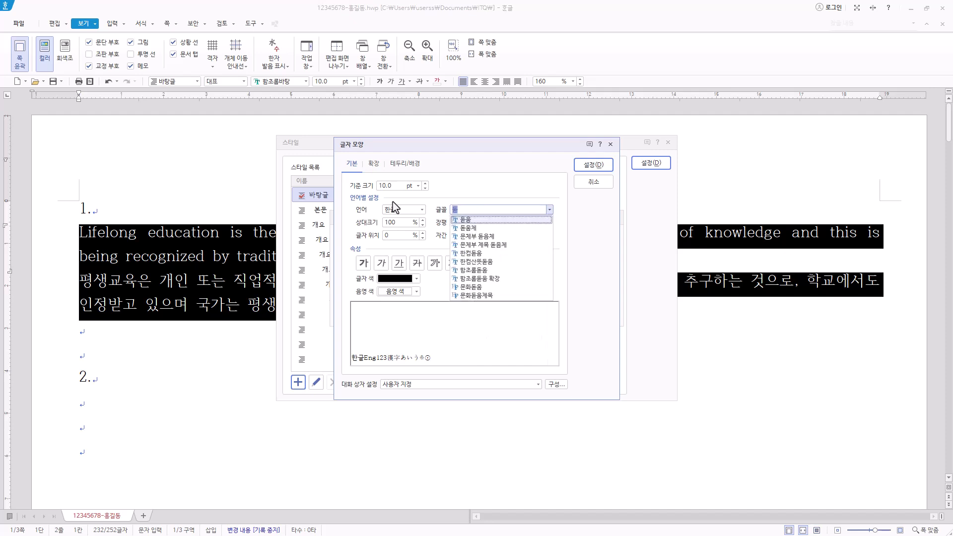
pyautogui.click(476, 220)
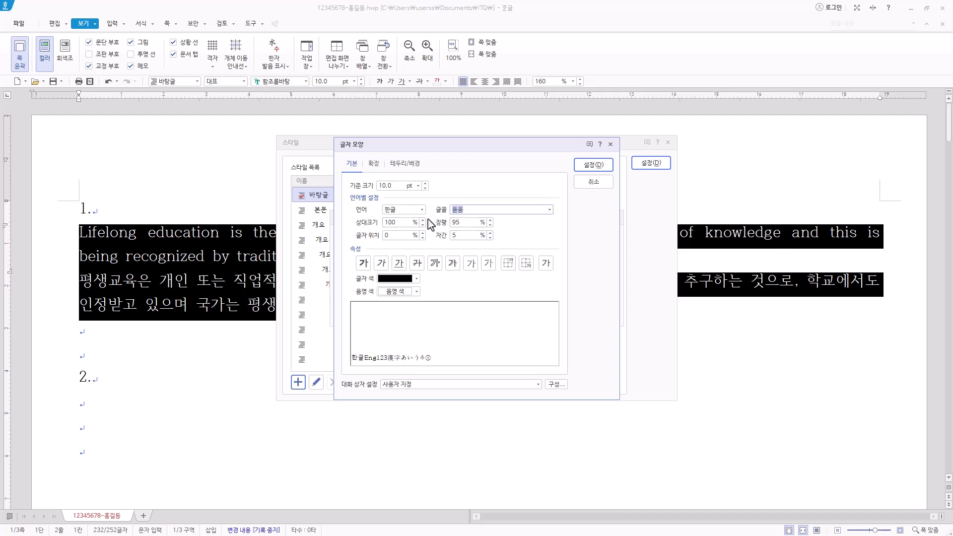
# - Set the style's font for English (영문) text to 굴림 and accept the character shape settings
pyautogui.click(423, 210)
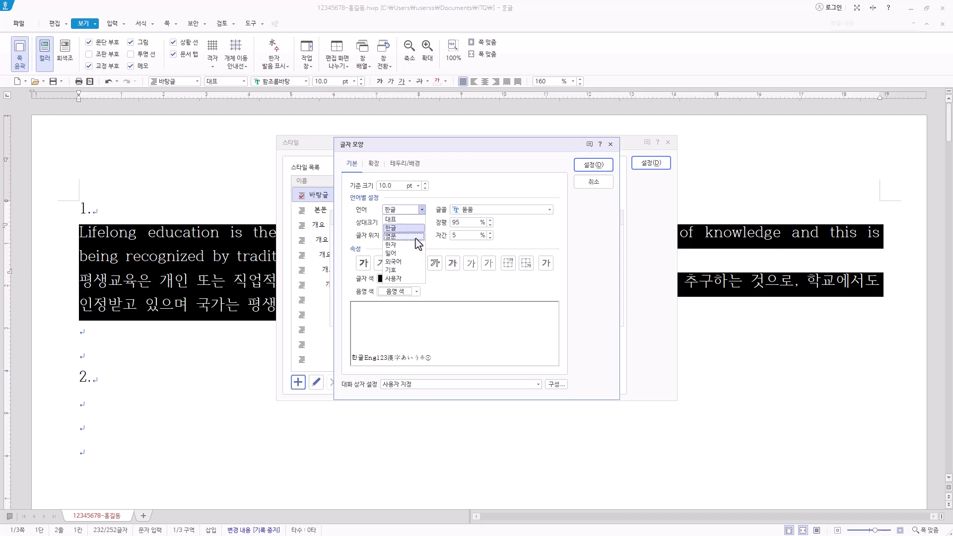
pyautogui.click(416, 237)
pyautogui.click(499, 211)
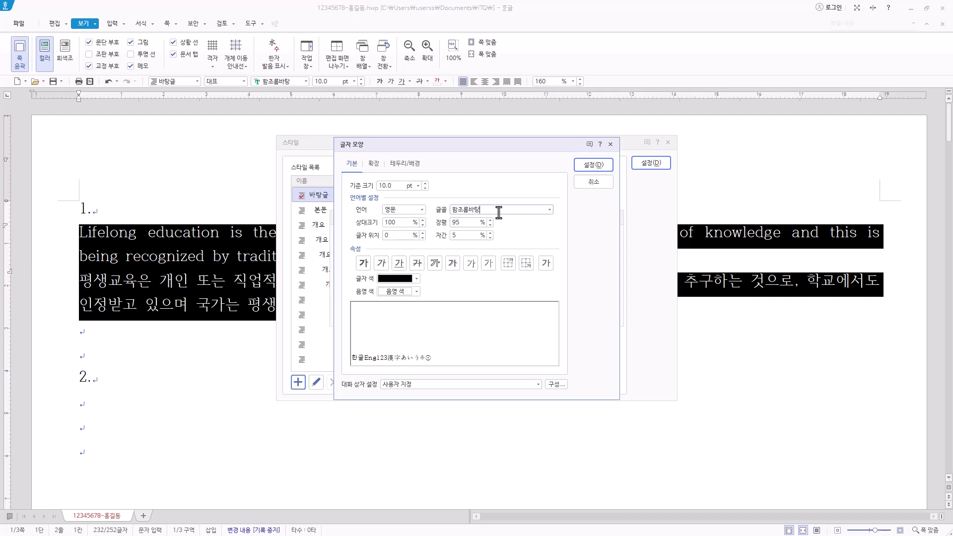
pyautogui.moveTo(499, 211); pyautogui.dragTo(434, 213)
pyautogui.write('굴')
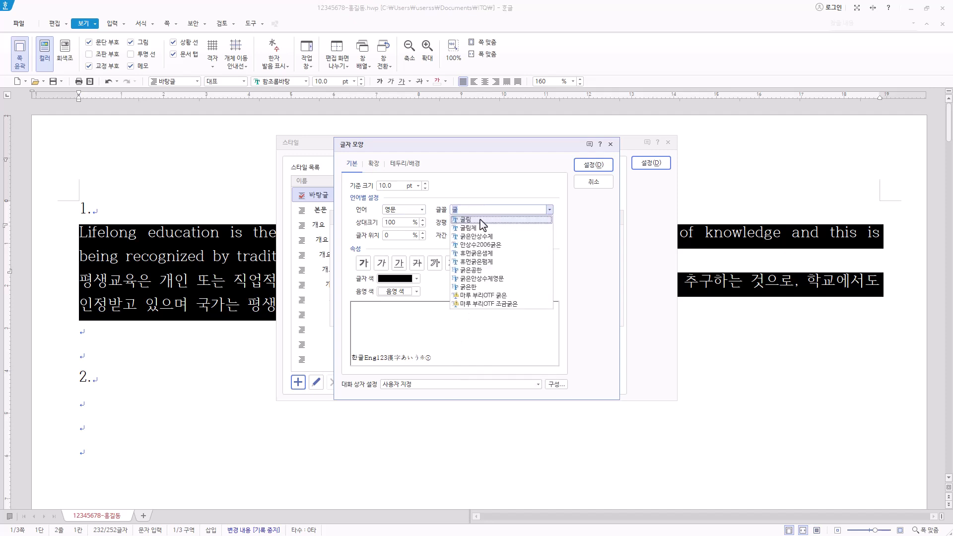
pyautogui.click(479, 221)
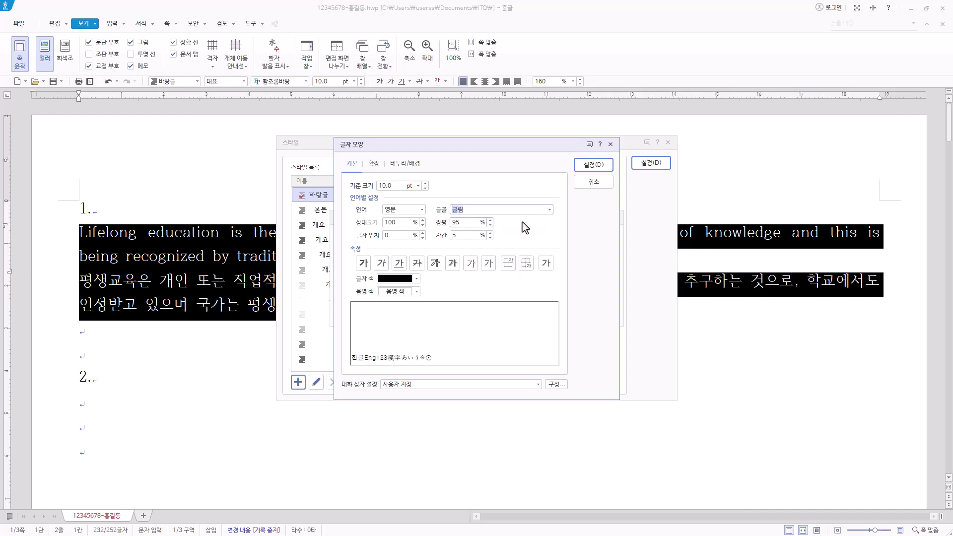
pyautogui.click(604, 168)
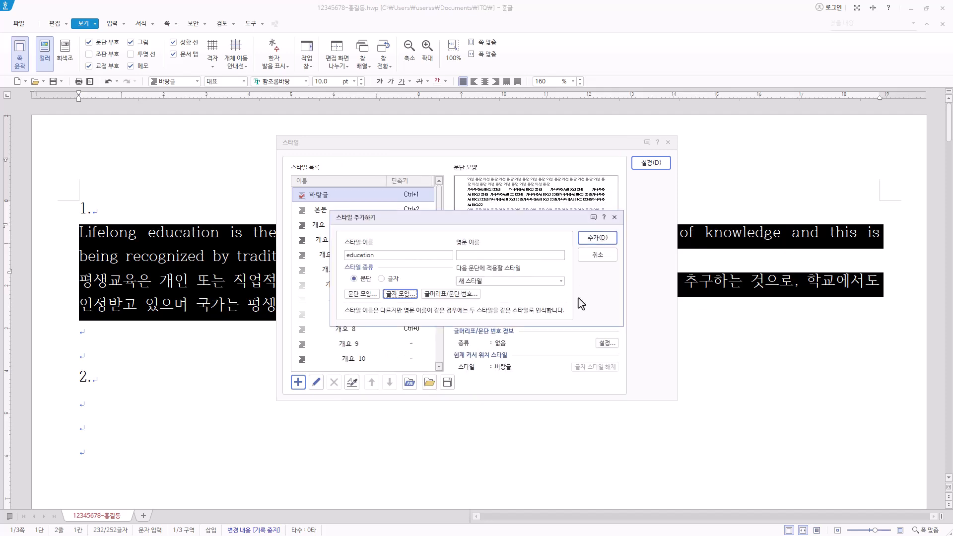
# - Add the "education" style to the style list and apply it to both selected paragraphs under question 1
pyautogui.click(606, 239)
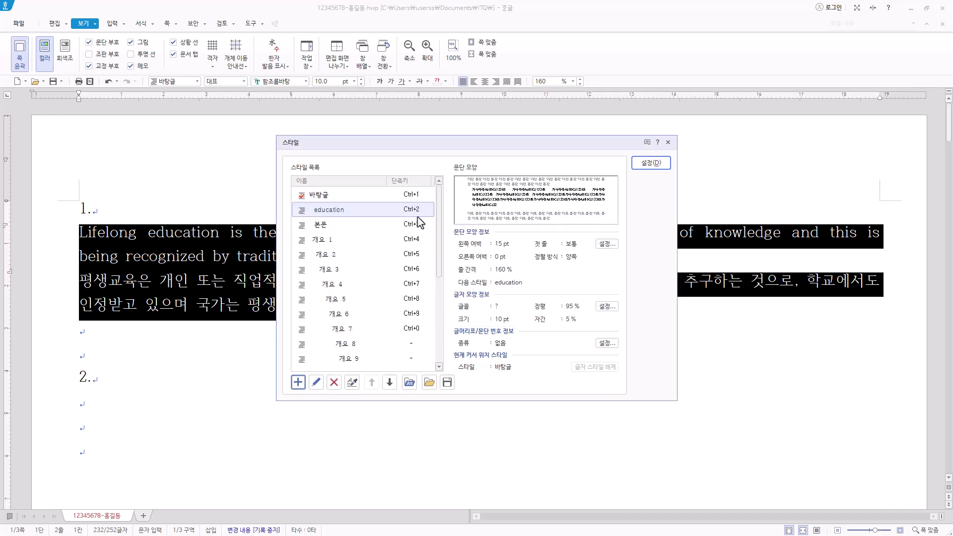
pyautogui.click(656, 165)
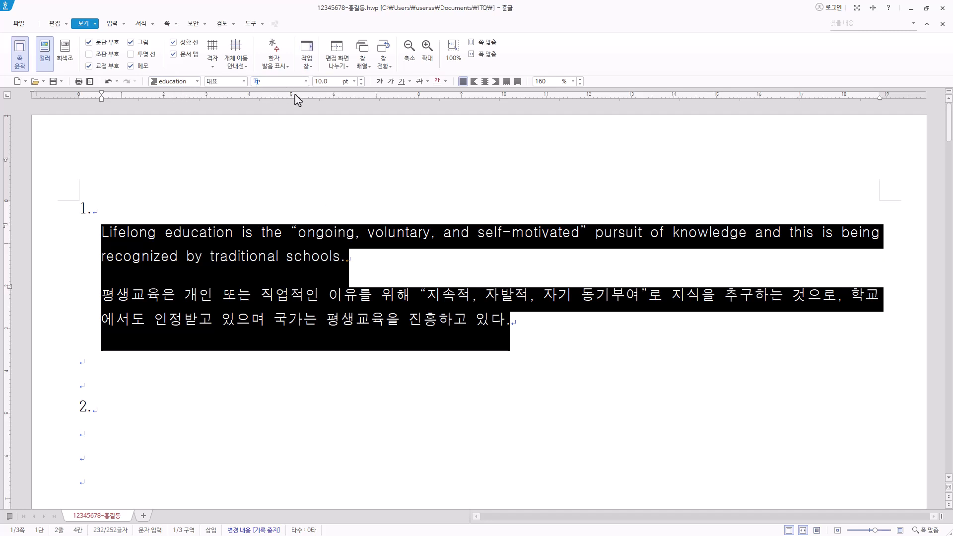
pyautogui.click(328, 296)
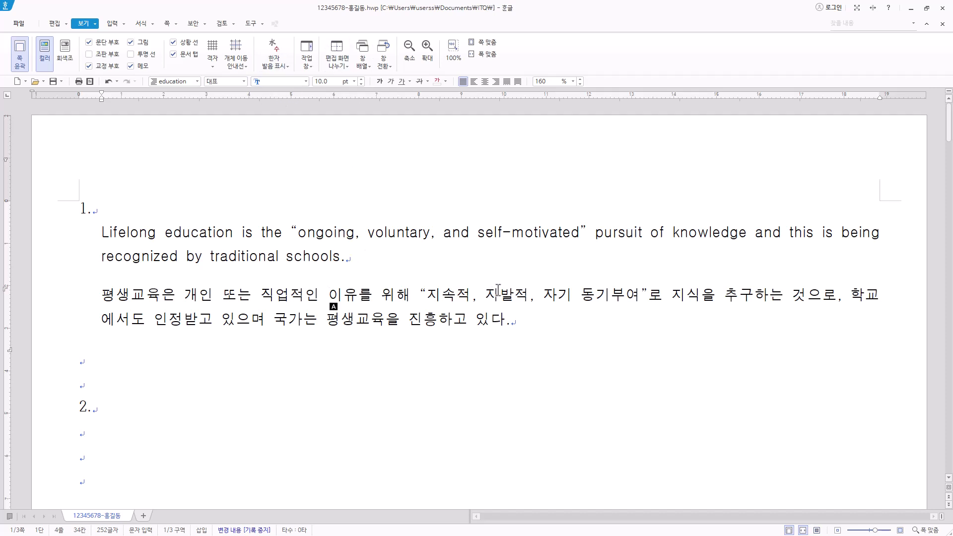
pyautogui.scroll(-3, 240, 291)
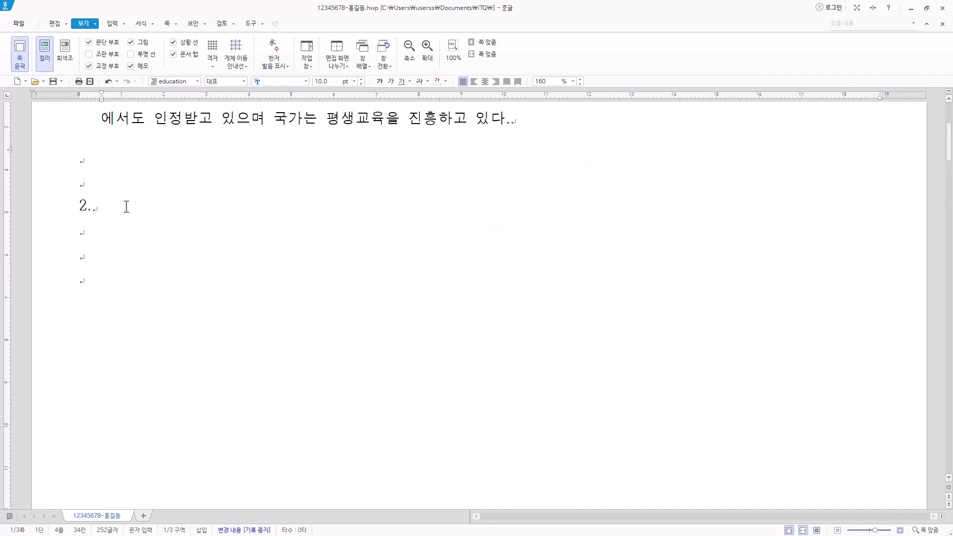
# - Insert a table of 5 rows and 6 columns under question 2 and enter its headers and the figures for 부산, 대구, 인천 and 광주
pyautogui.click(85, 230)
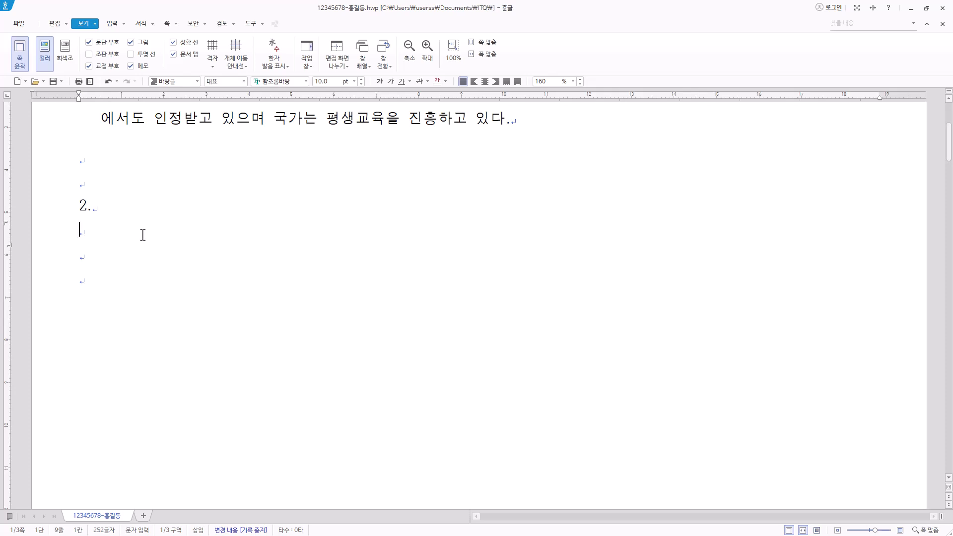
pyautogui.click(113, 24)
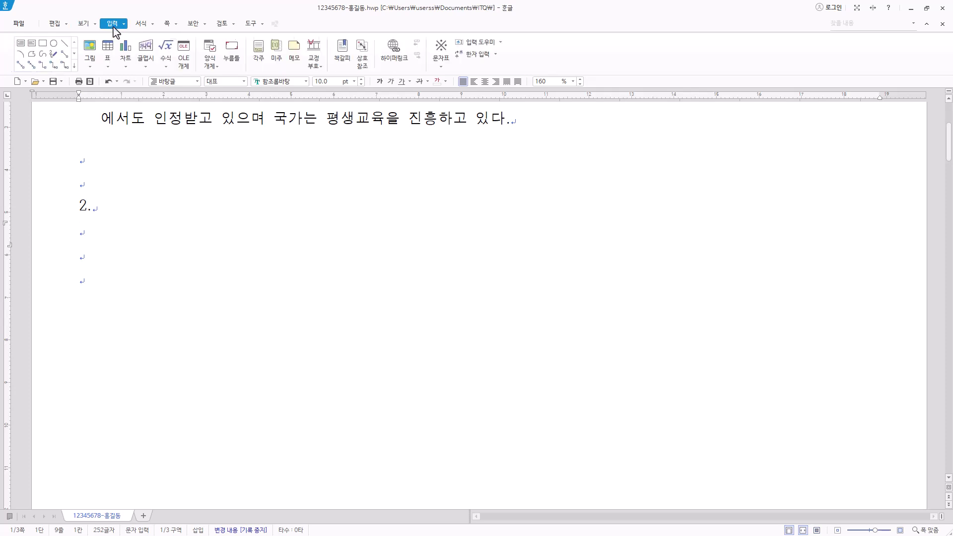
pyautogui.click(108, 51)
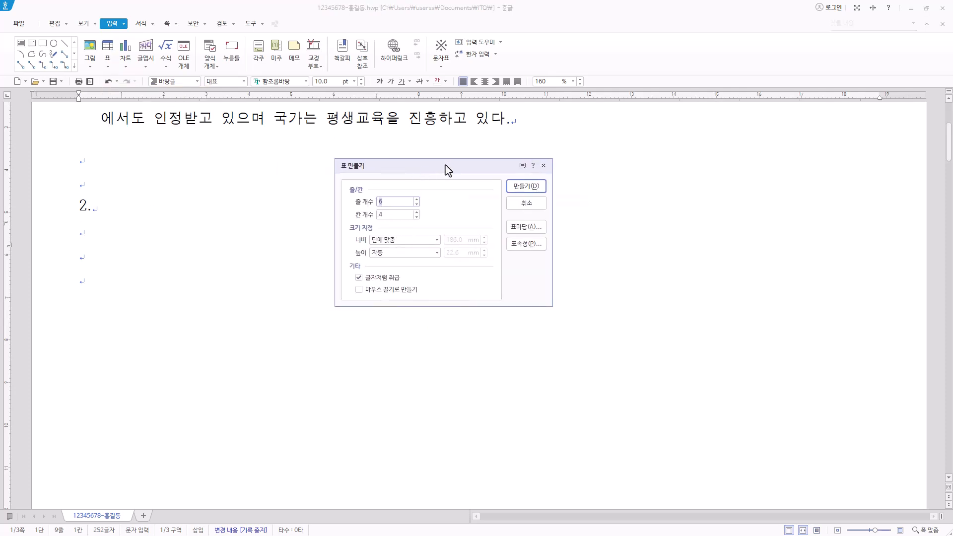
pyautogui.moveTo(448, 170); pyautogui.dragTo(430, 159)
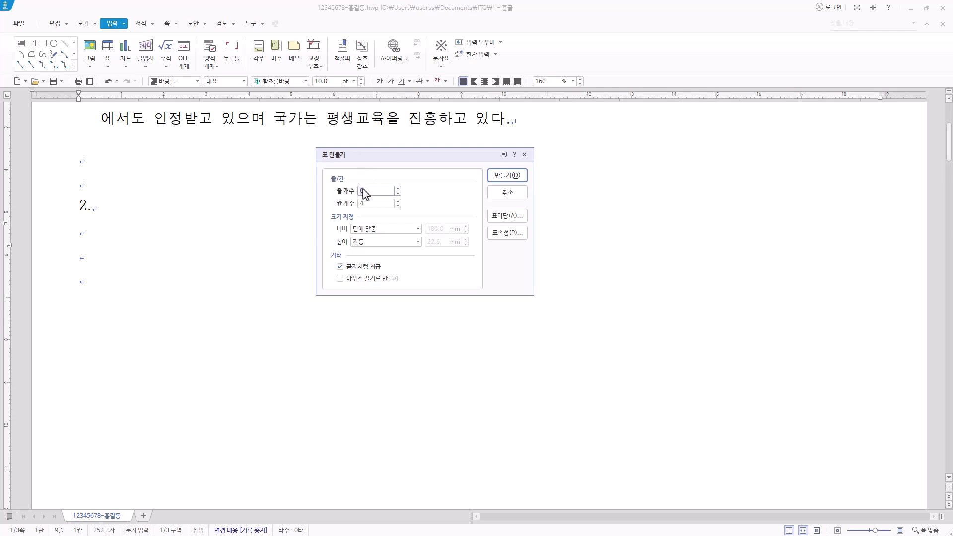
pyautogui.write('5')
pyautogui.click(365, 205)
pyautogui.doubleClick(368, 205)
pyautogui.click(508, 178)
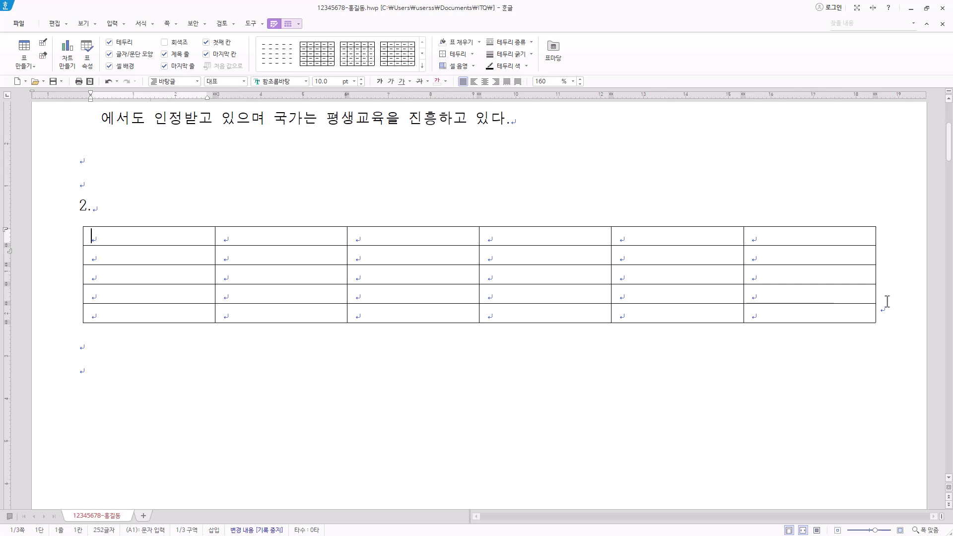
pyautogui.click(142, 239)
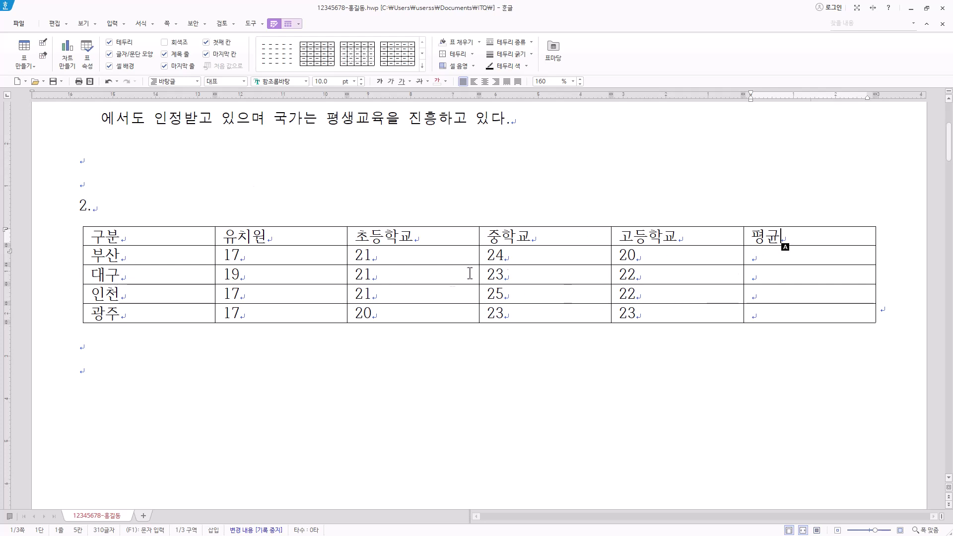
# - Set the font of the whole table under question 2 to 굴림 and center the text in its cells
pyautogui.moveTo(119, 237); pyautogui.dragTo(818, 309)
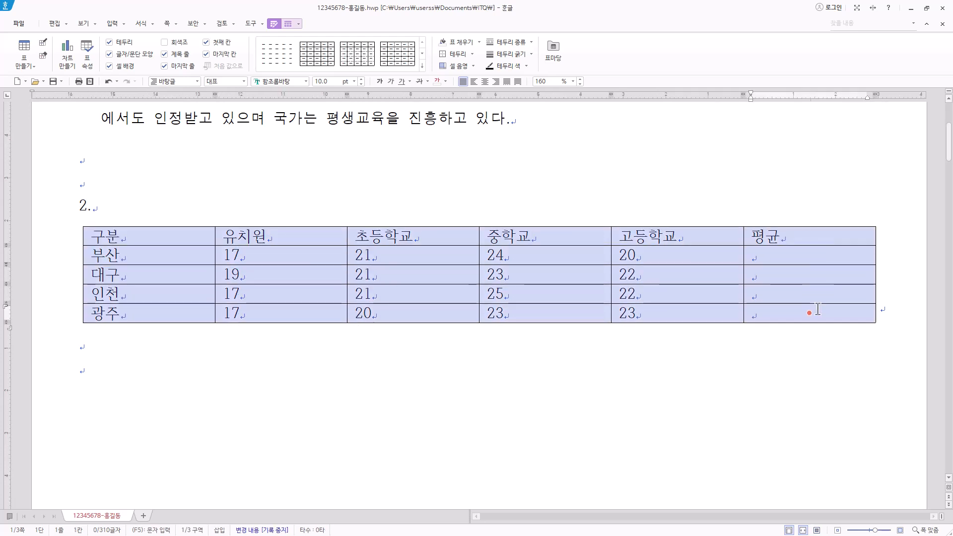
pyautogui.click(294, 83)
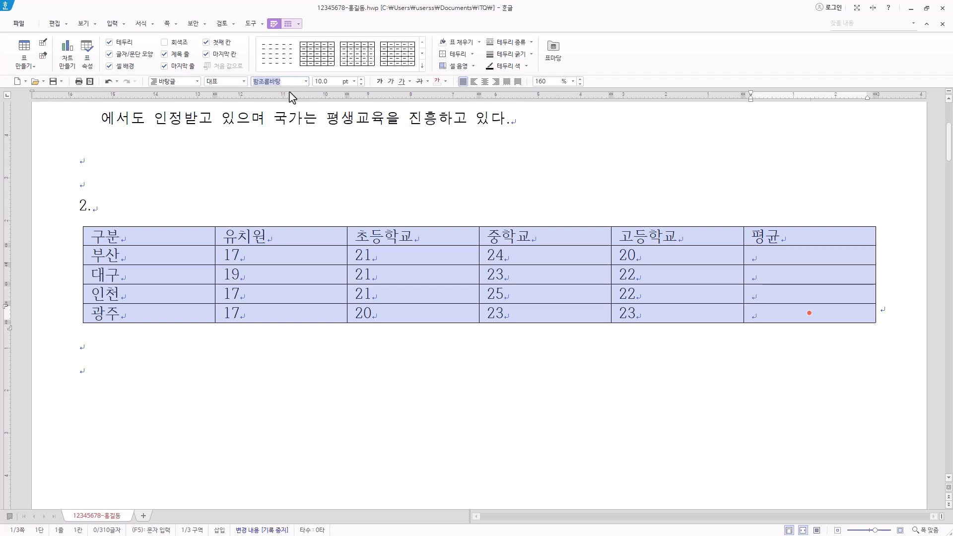
pyautogui.write('굴림')
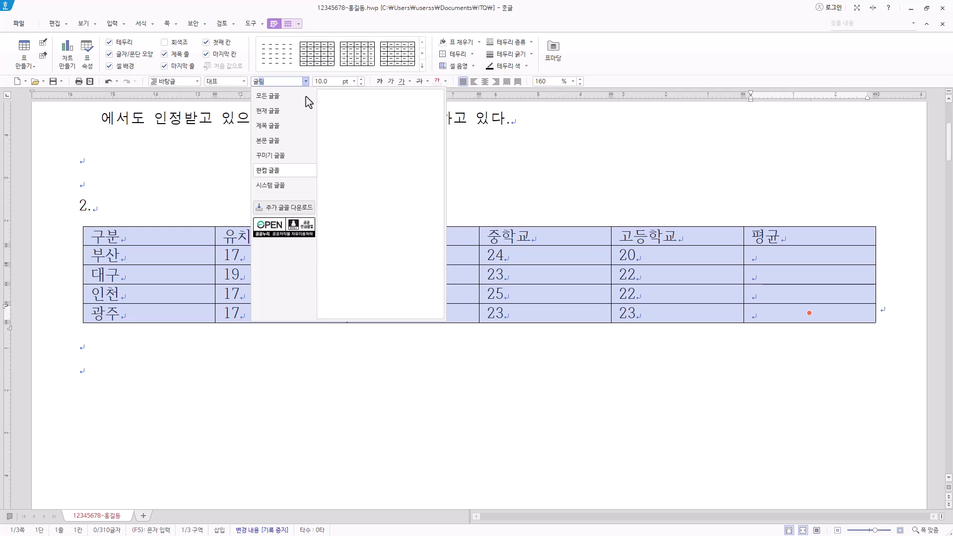
pyautogui.click(281, 96)
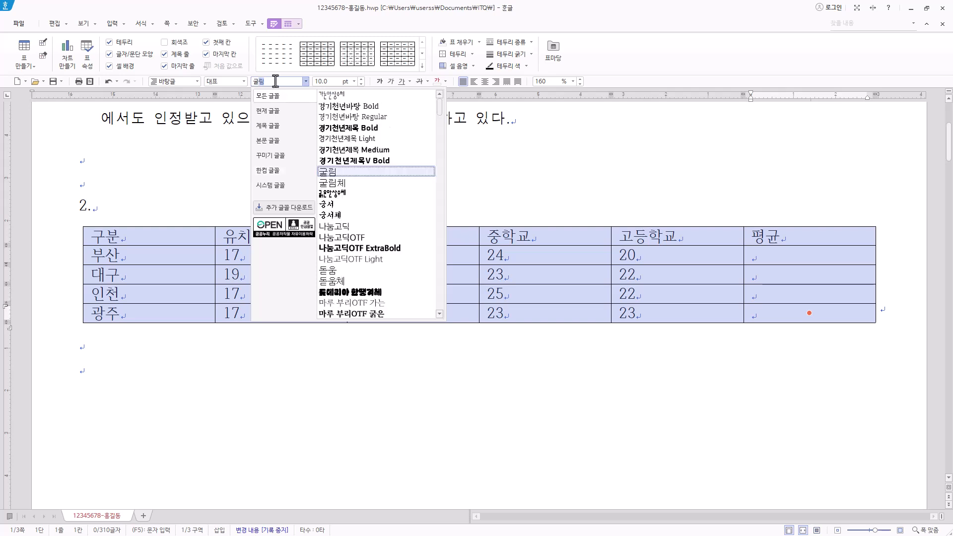
pyautogui.write('굴')
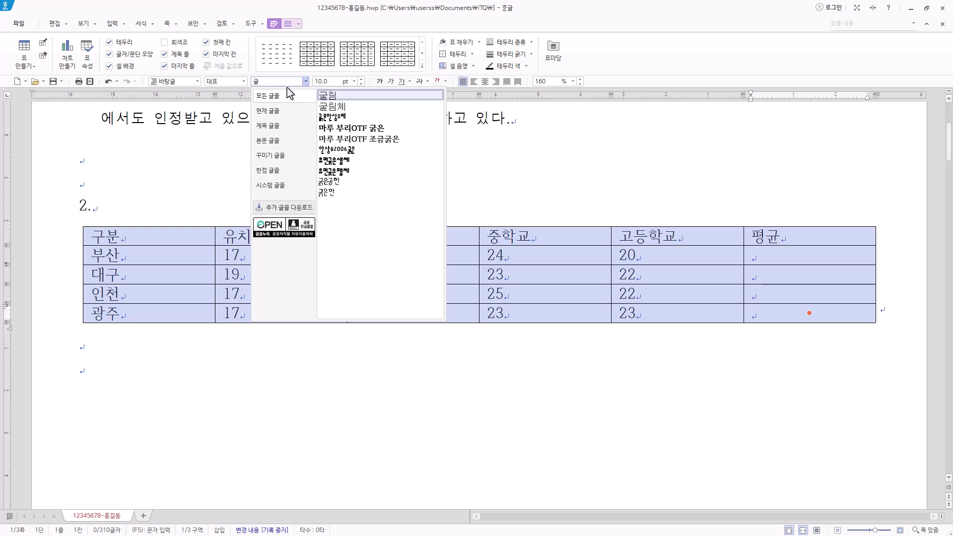
pyautogui.write('림')
pyautogui.press('Return')
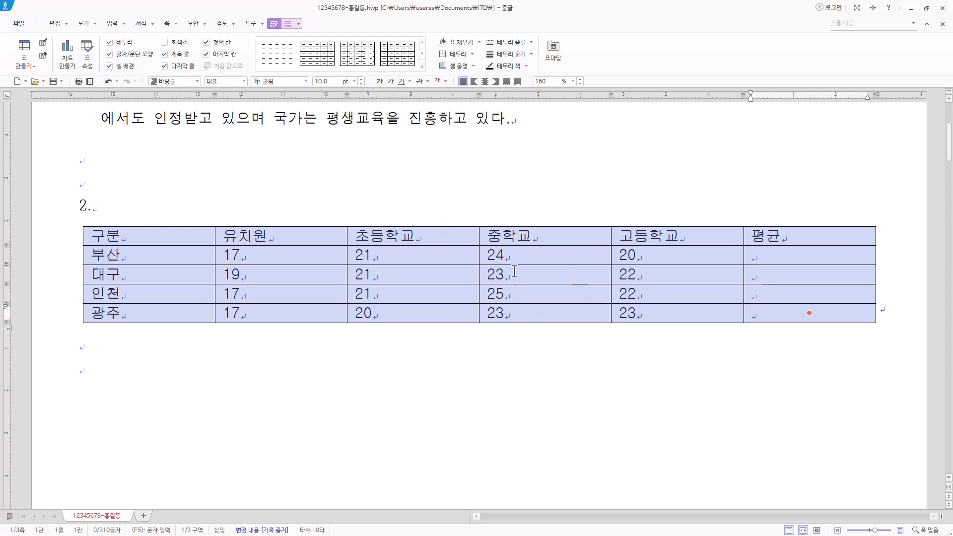
pyautogui.click(485, 82)
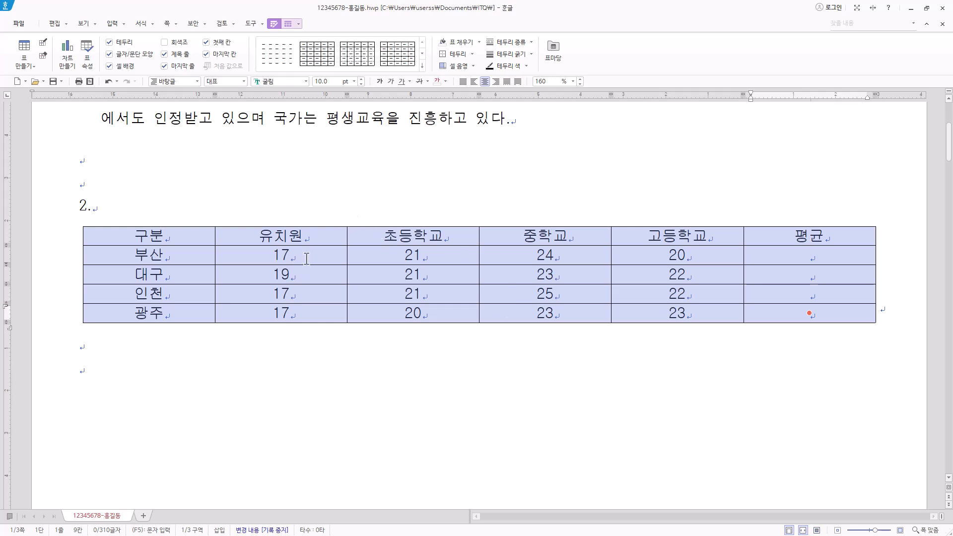
# - Right-align all number cells and the empty 평균 cells in the 부산 to 광주 rows
pyautogui.moveTo(307, 258); pyautogui.dragTo(840, 304)
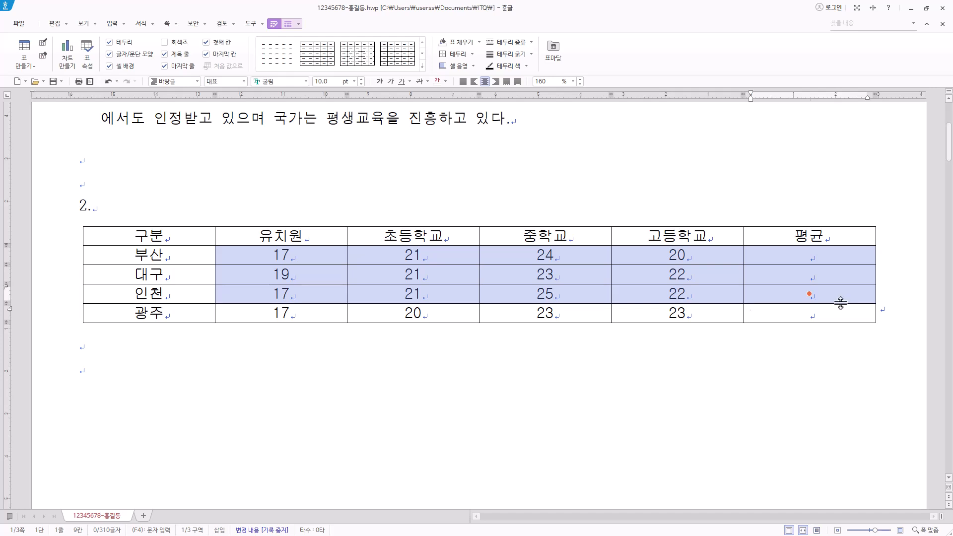
pyautogui.moveTo(300, 319); pyautogui.dragTo(693, 305)
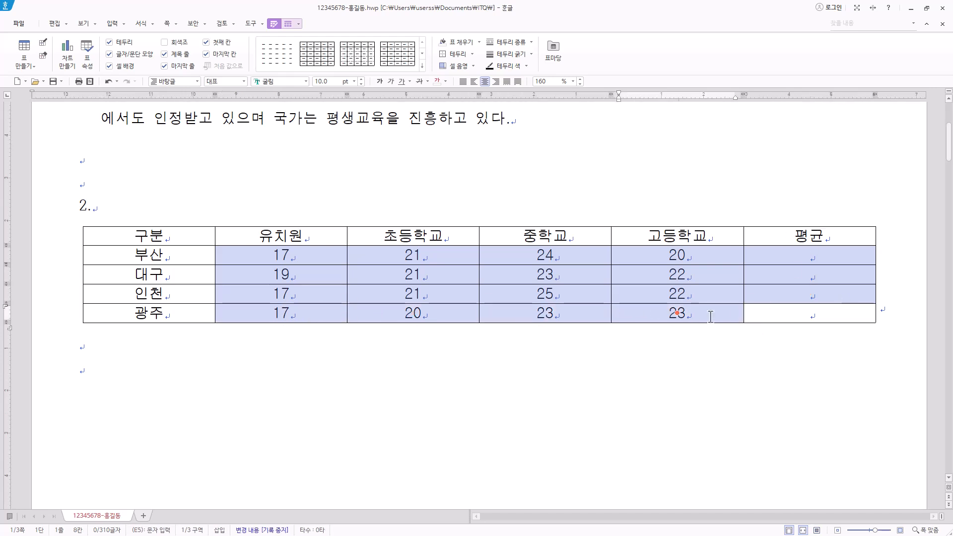
pyautogui.click(828, 316)
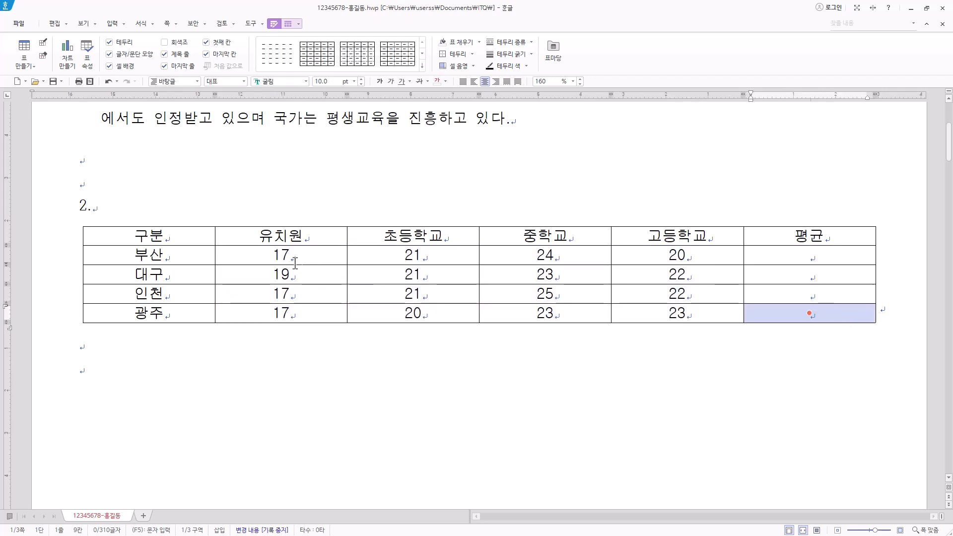
pyautogui.click(318, 255)
pyautogui.moveTo(319, 255); pyautogui.dragTo(810, 313)
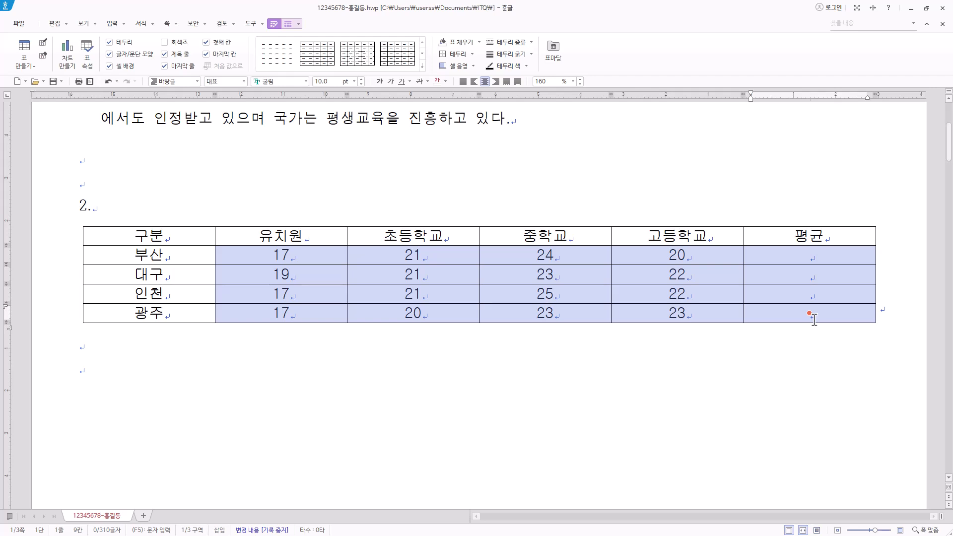
pyautogui.click(496, 81)
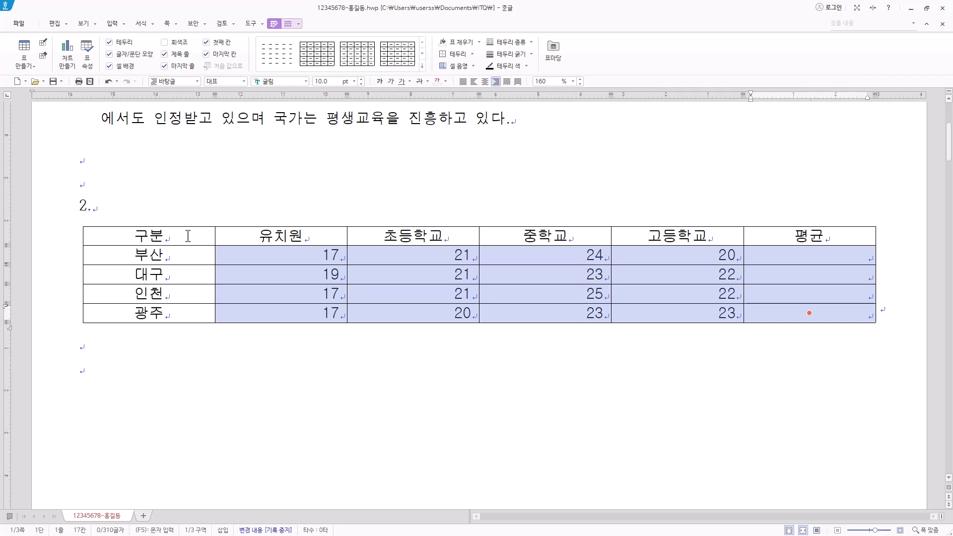
# - Apply a solid yellow background to the 구분 to 고등학교 columns from the header row down to the 인천 row
pyautogui.moveTo(188, 236); pyautogui.dragTo(674, 288)
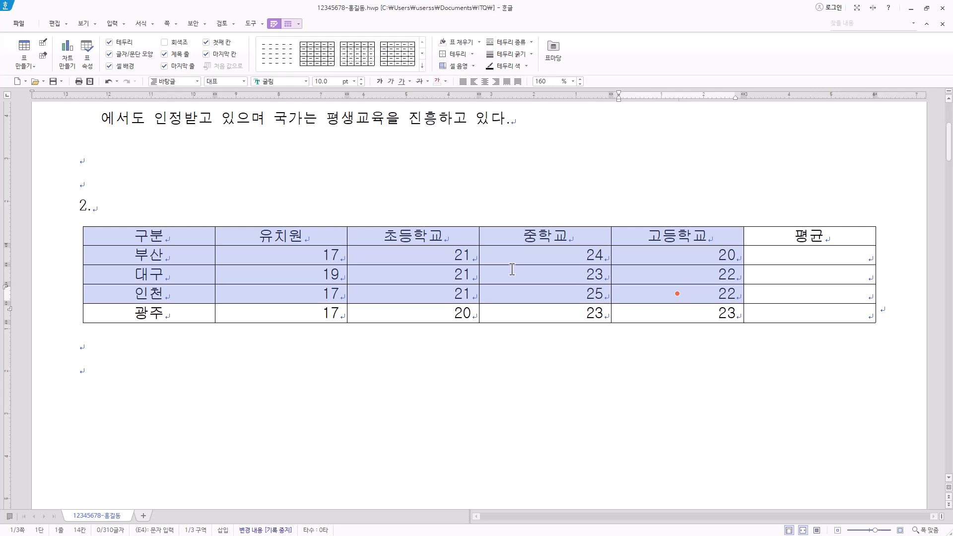
pyautogui.press('c')
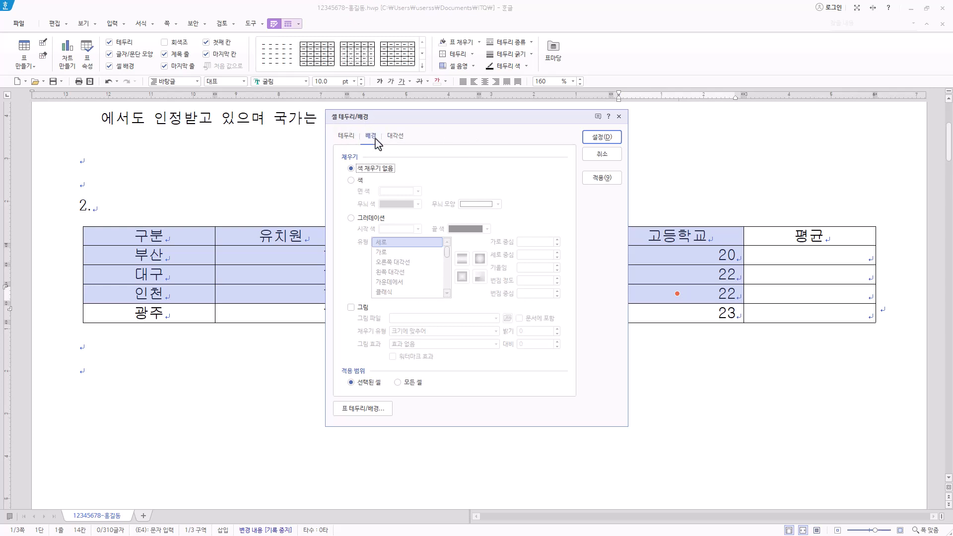
pyautogui.click(353, 181)
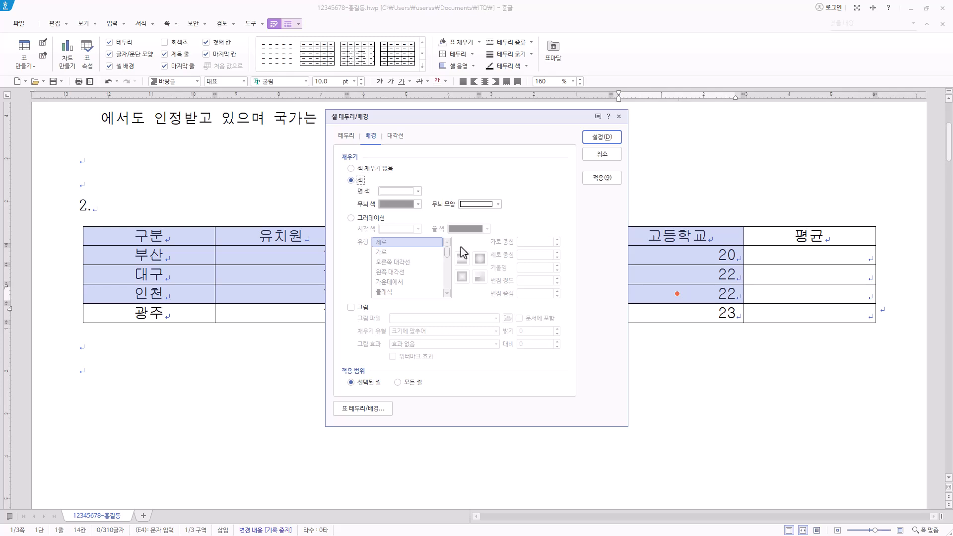
pyautogui.click(418, 192)
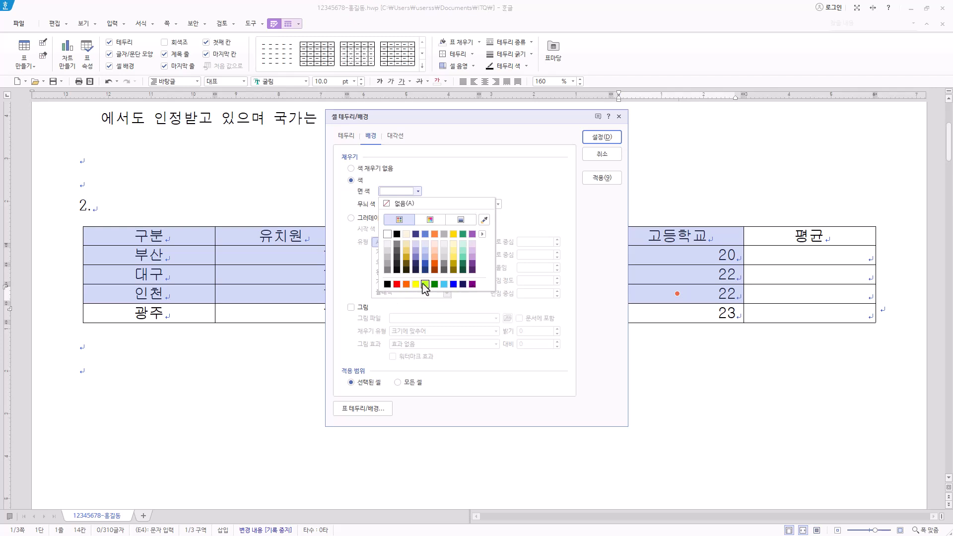
pyautogui.click(482, 235)
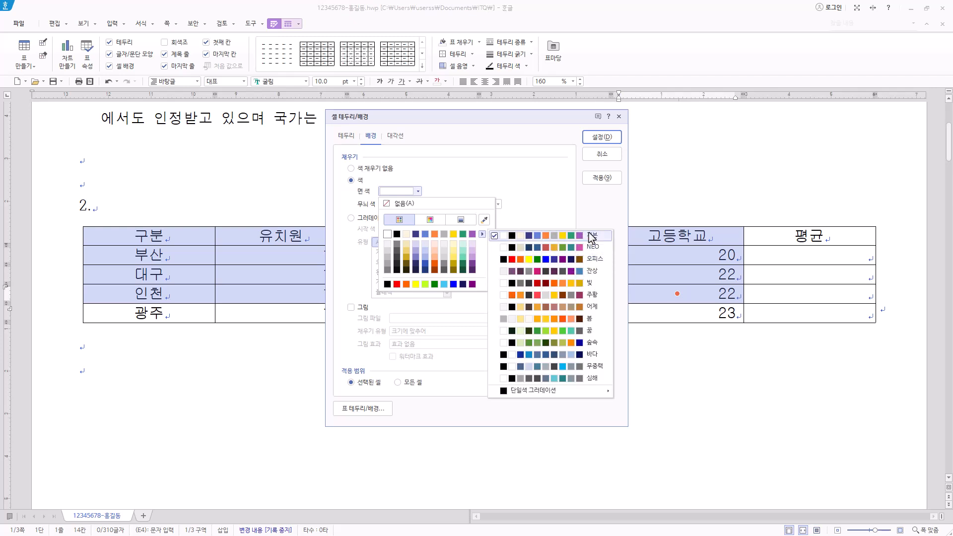
pyautogui.click(499, 191)
pyautogui.click(418, 191)
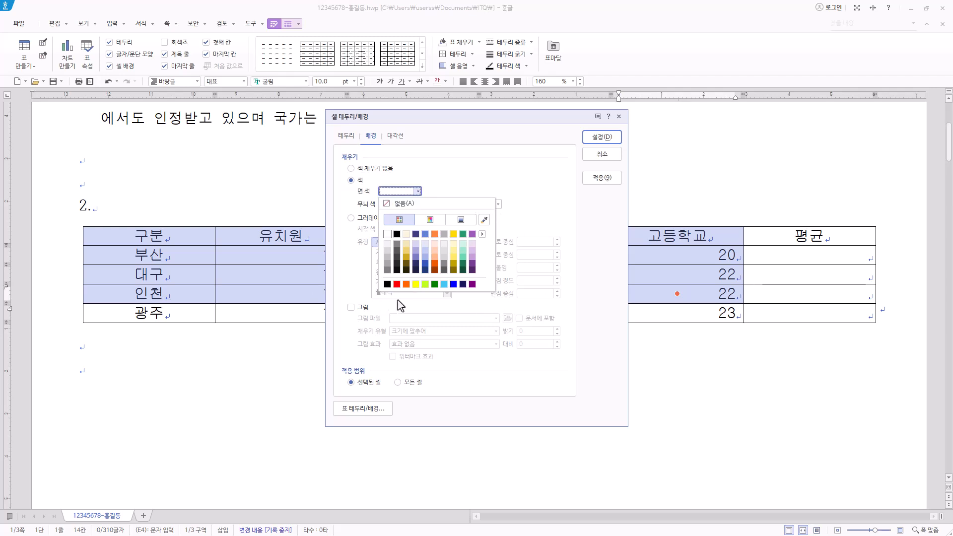
pyautogui.click(416, 285)
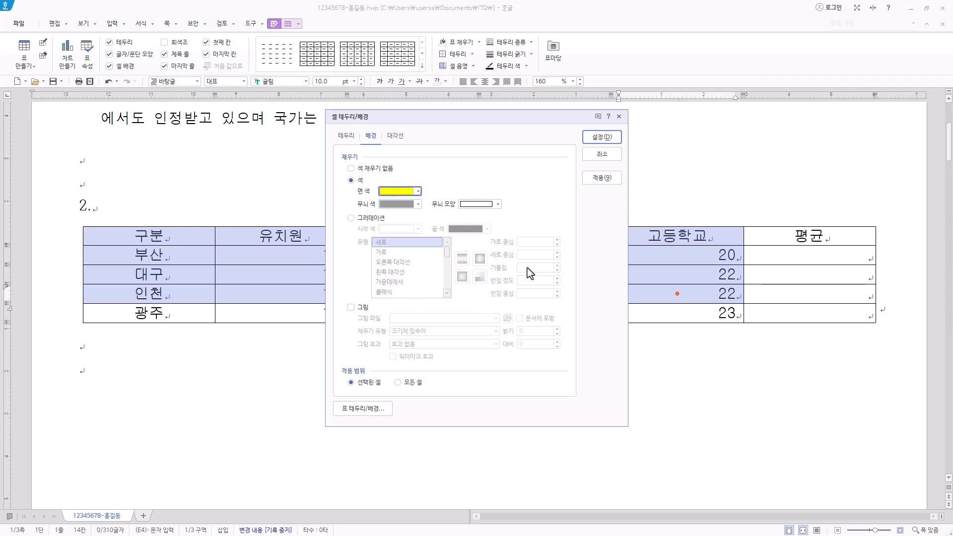
pyautogui.click(609, 141)
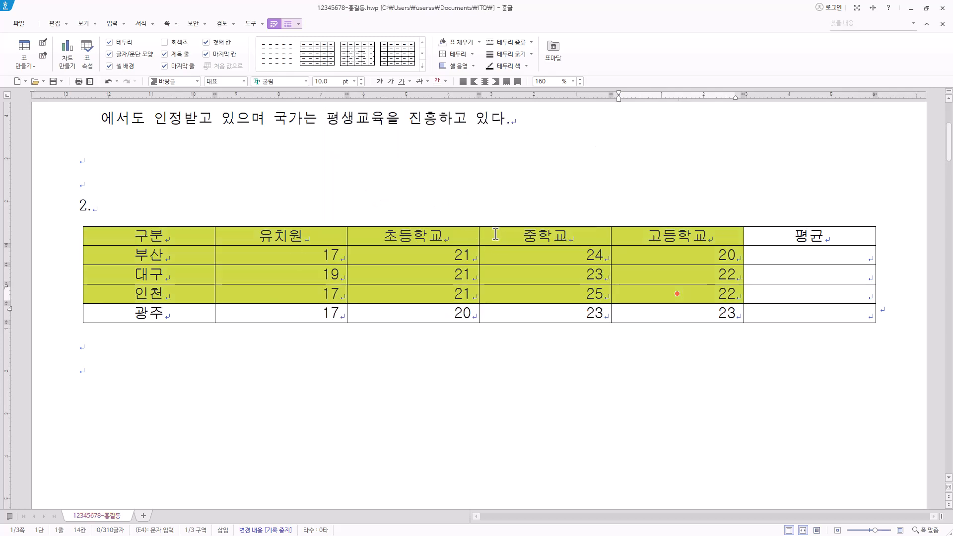
pyautogui.click(816, 252)
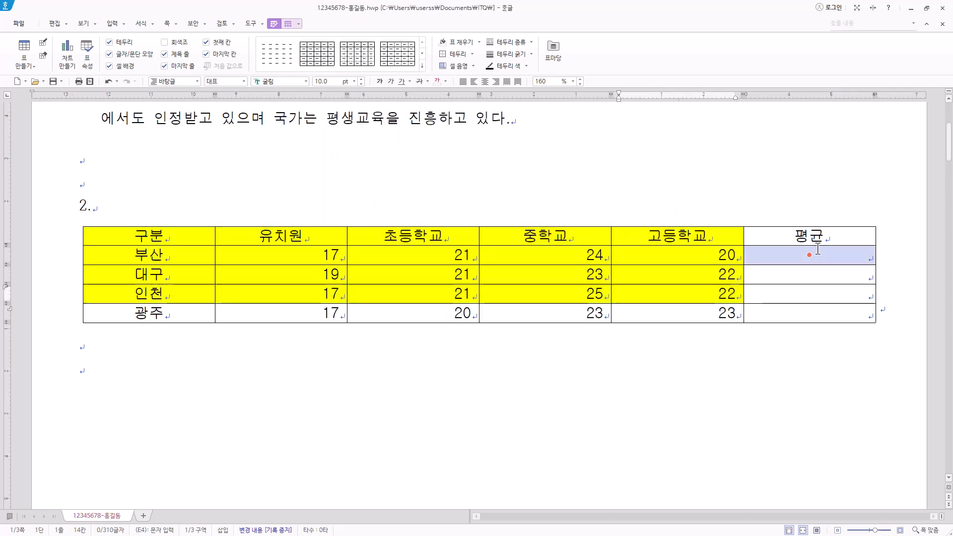
pyautogui.moveTo(232, 251); pyautogui.dragTo(675, 256)
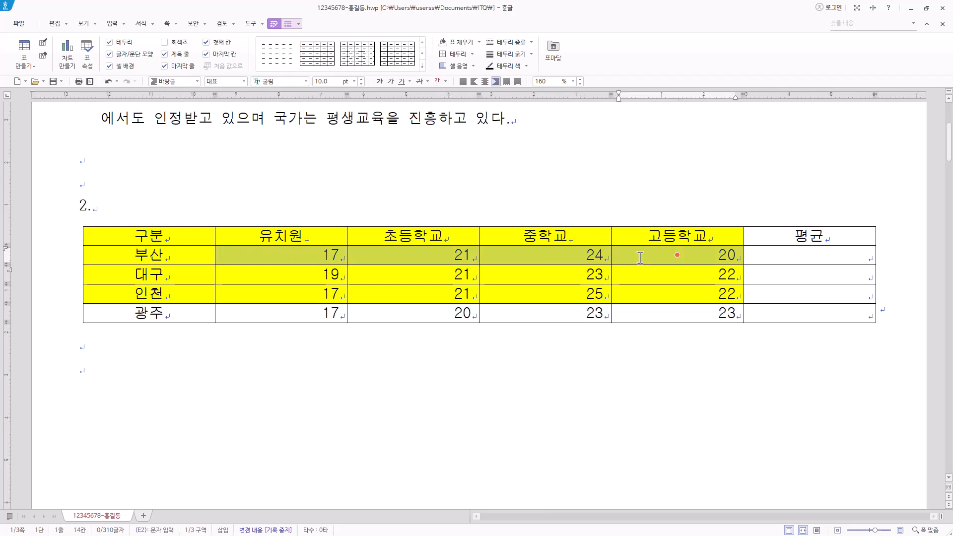
pyautogui.click(811, 257)
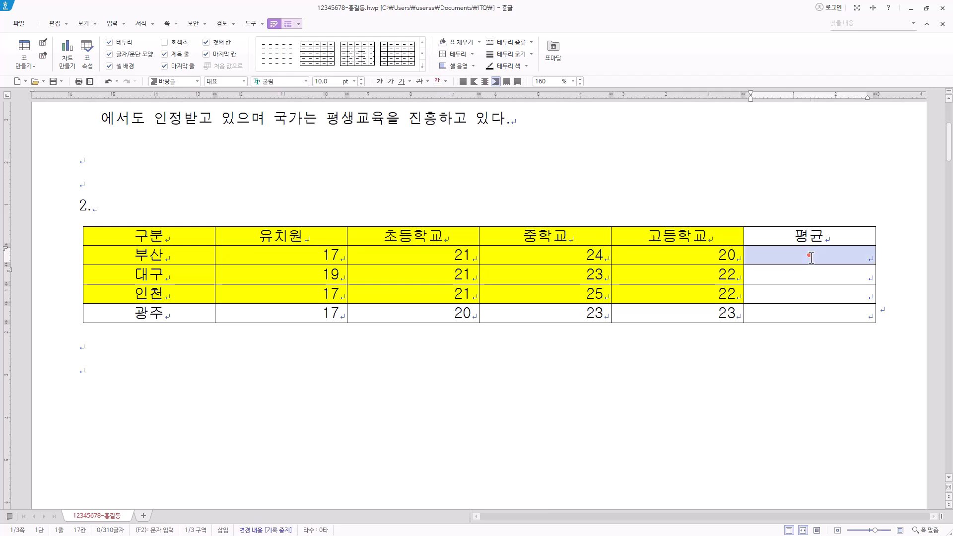
pyautogui.click(805, 272)
pyautogui.moveTo(240, 272); pyautogui.dragTo(677, 274)
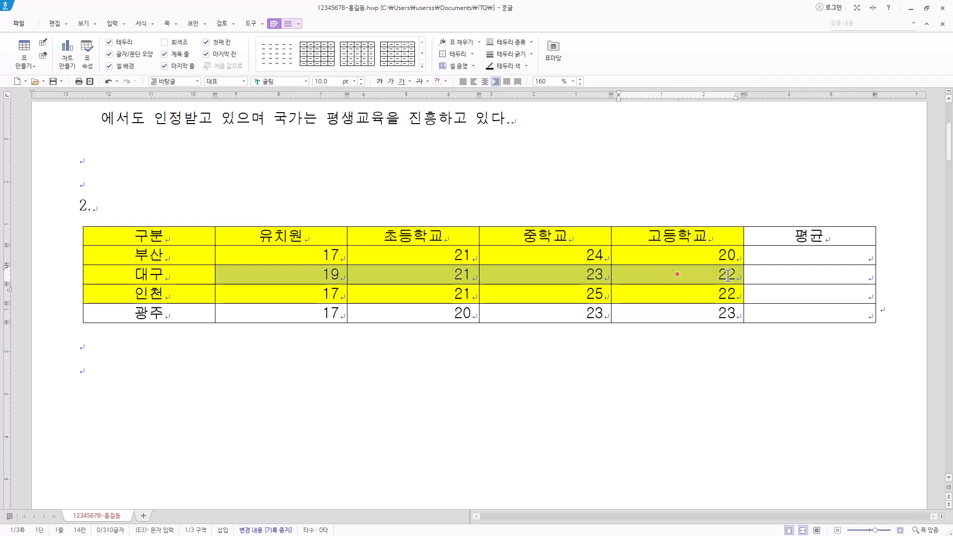
pyautogui.click(810, 274)
# - Calculate the block average (블록 평균) of the 부산, 대구 and 인천 rows into their 평균 cells
pyautogui.moveTo(296, 253); pyautogui.dragTo(667, 254)
pyautogui.click(809, 255)
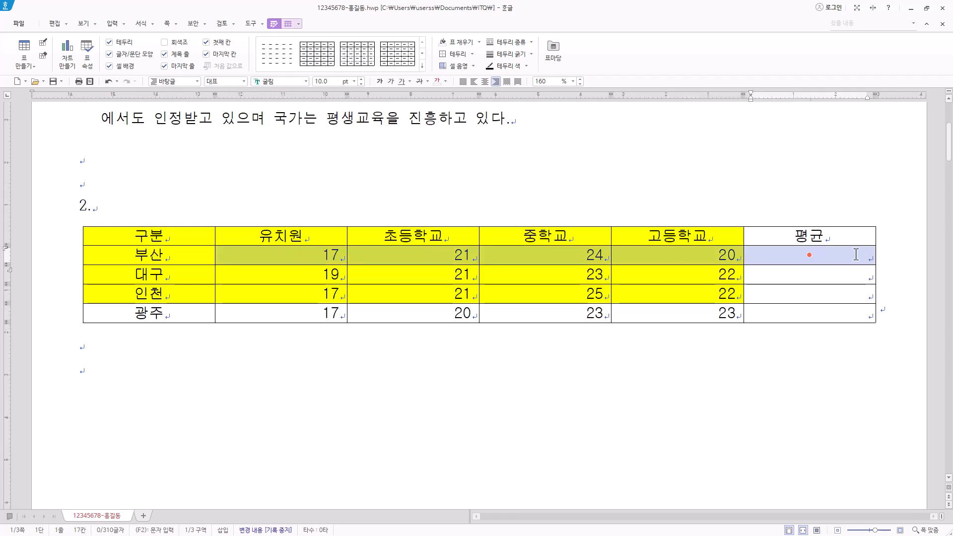
pyautogui.keyDown('shift'); pyautogui.click(858, 277); pyautogui.keyUp('shift')
pyautogui.keyDown('shift'); pyautogui.click(853, 297); pyautogui.keyUp('shift')
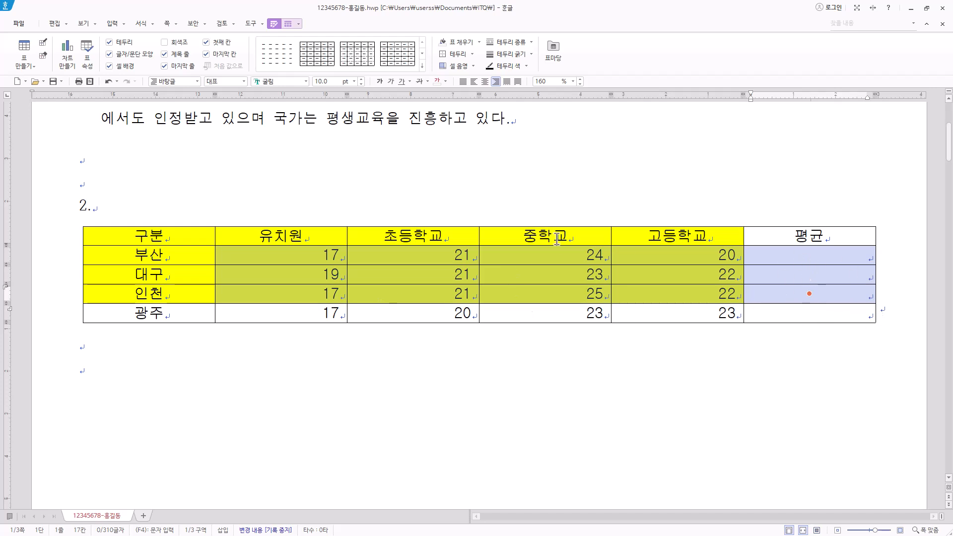
pyautogui.scroll(-1, 546, 208)
pyautogui.rightClick(651, 183)
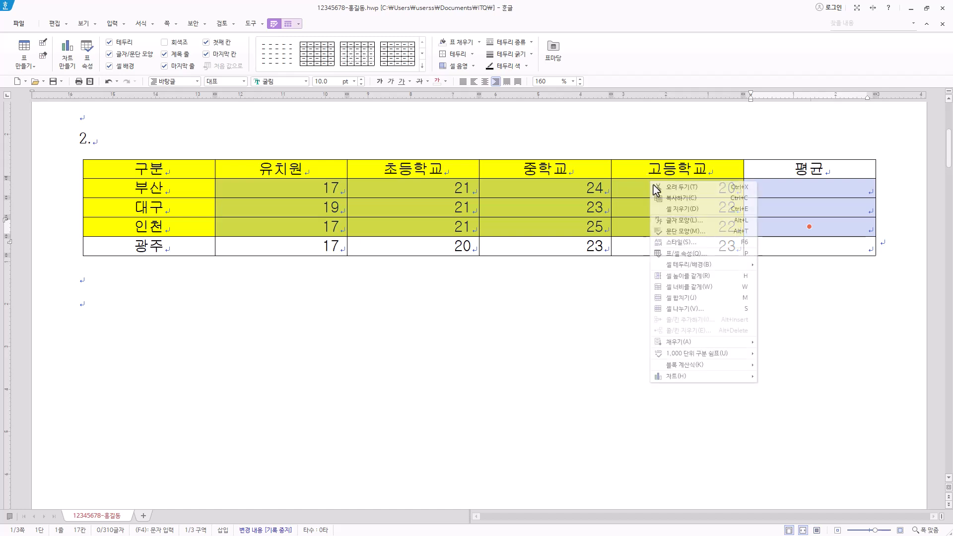
pyautogui.moveTo(693, 365)
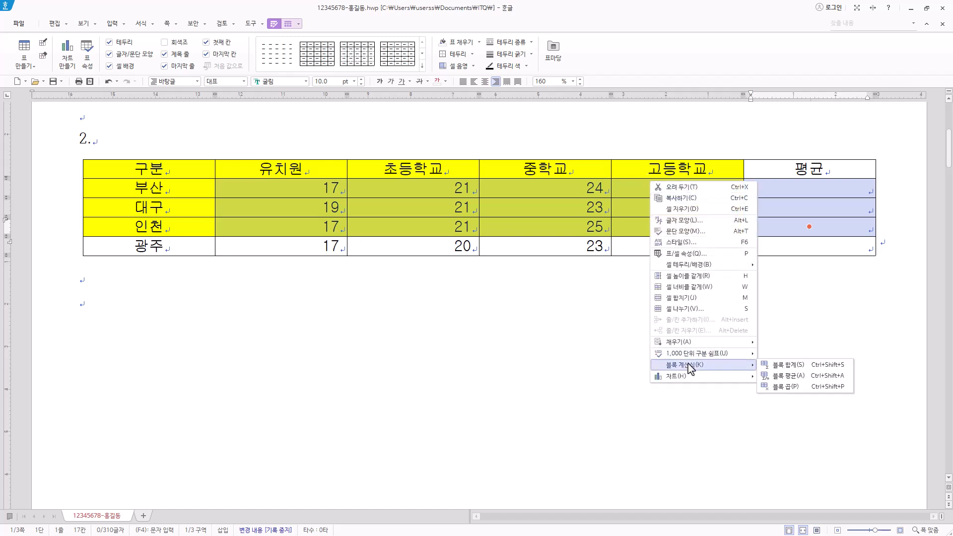
pyautogui.click(799, 379)
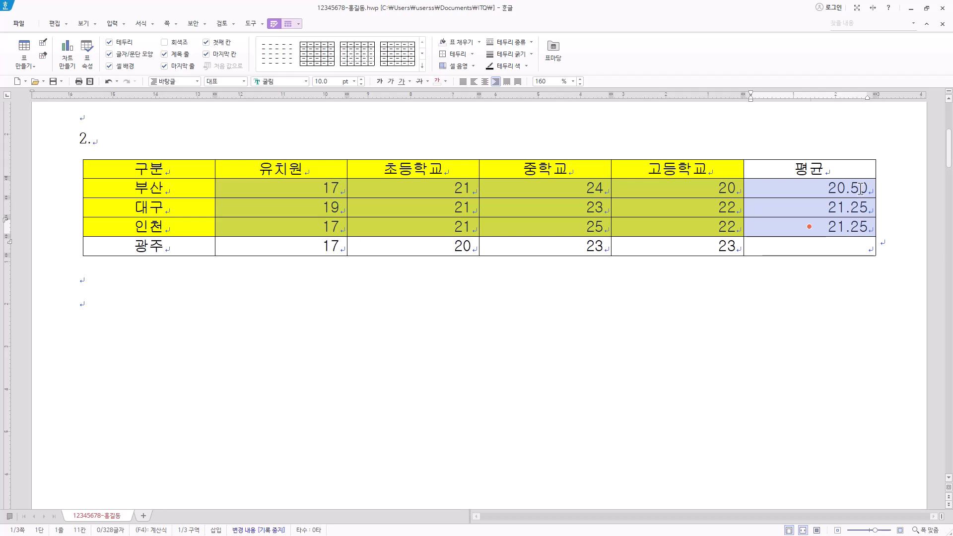
pyautogui.press('Escape')
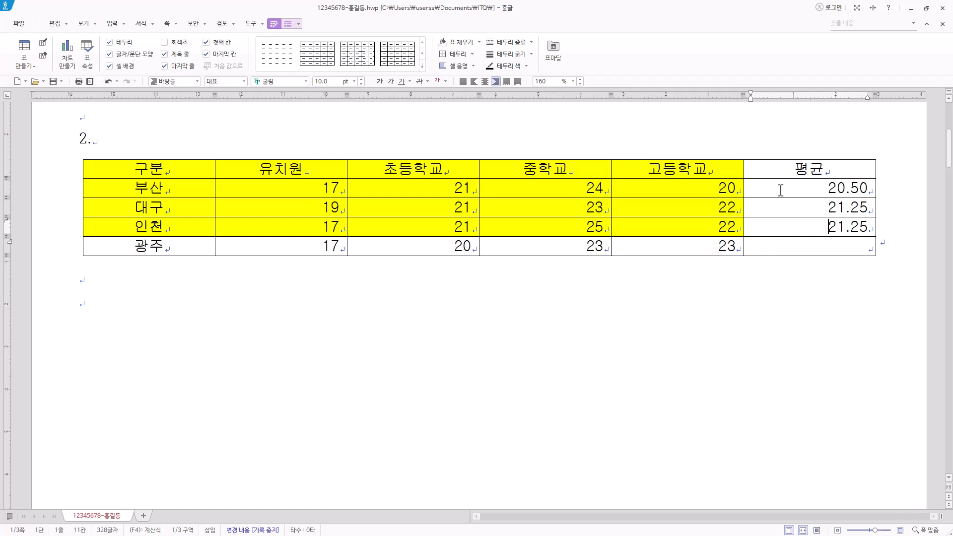
pyautogui.moveTo(816, 188); pyautogui.dragTo(828, 229)
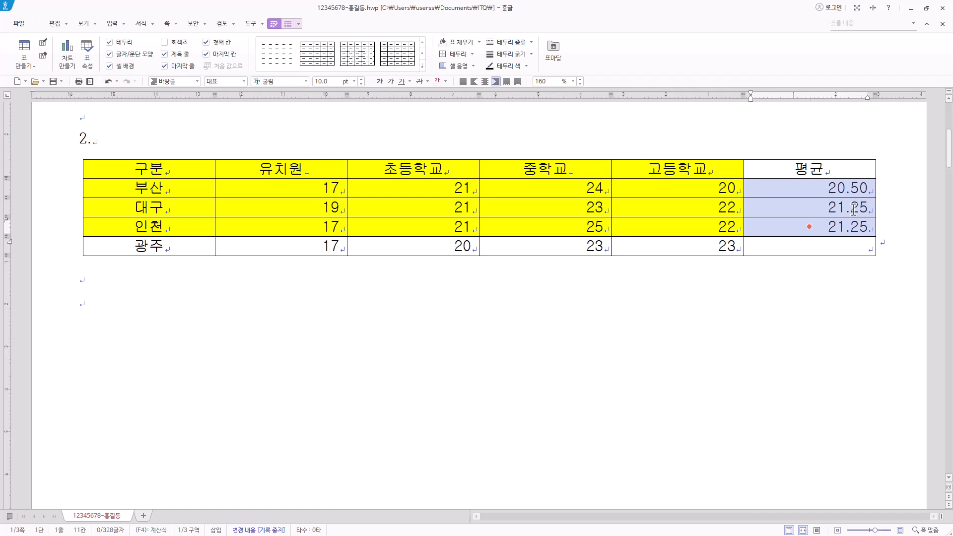
pyautogui.press('Escape')
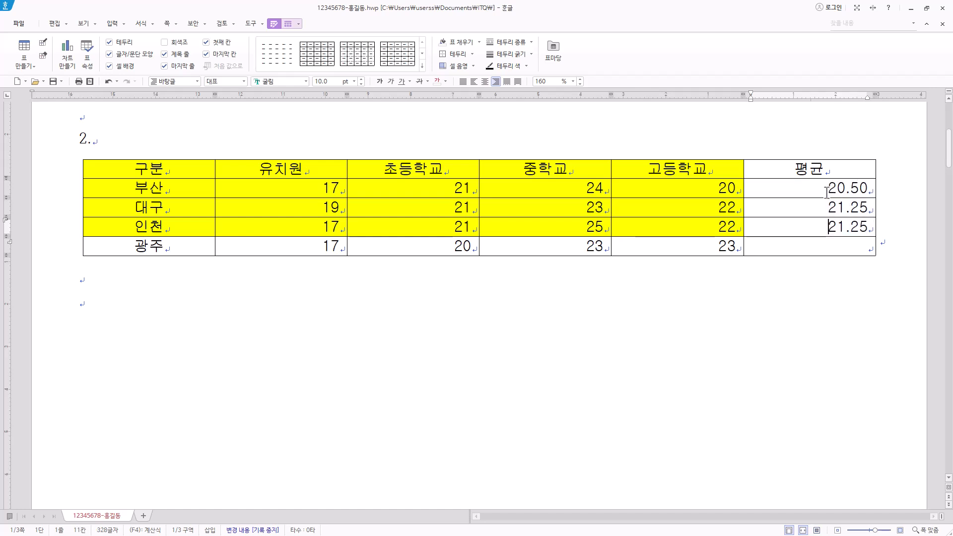
# - Review the formula of the 부산 row's average and its number format options, keeping 소수점 이하 두 자리
pyautogui.click(850, 189)
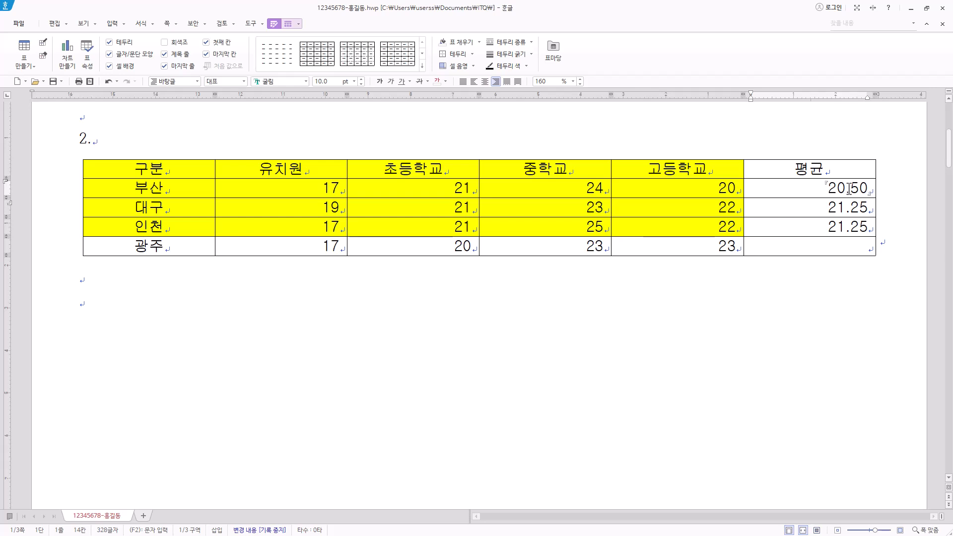
pyautogui.rightClick(849, 189)
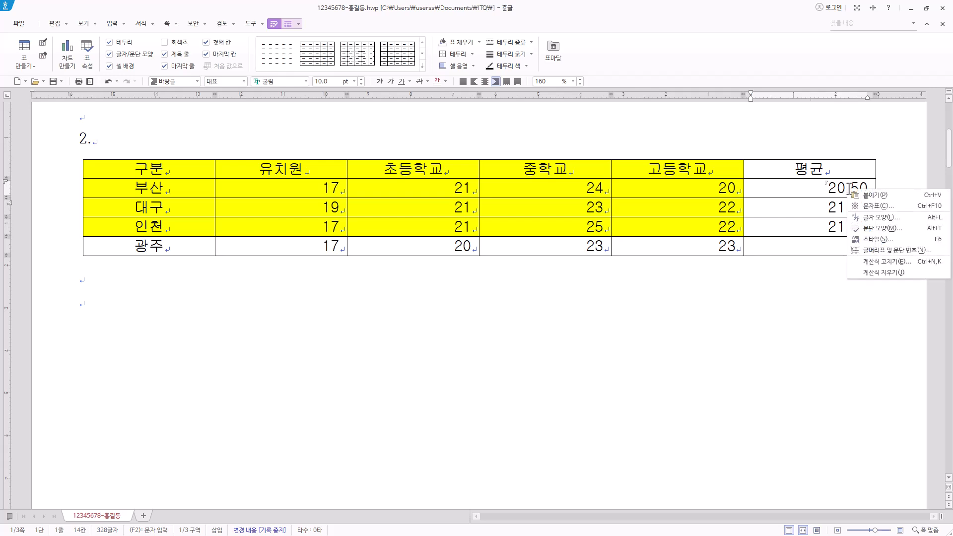
pyautogui.click(892, 262)
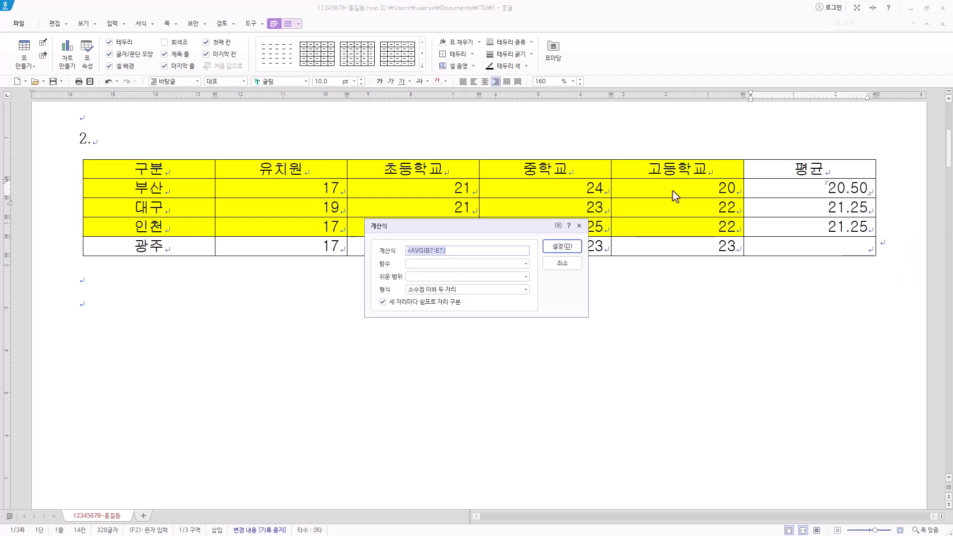
pyautogui.click(417, 290)
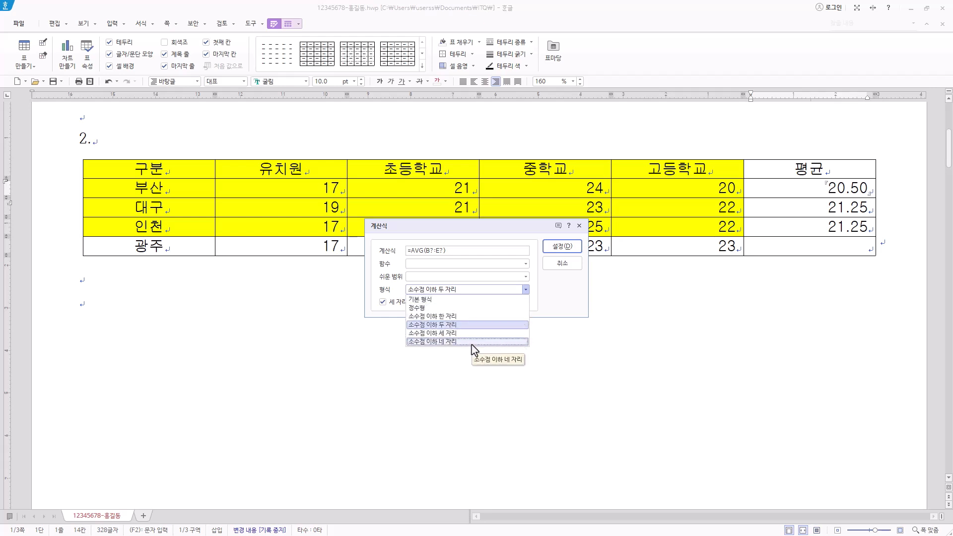
pyautogui.click(560, 310)
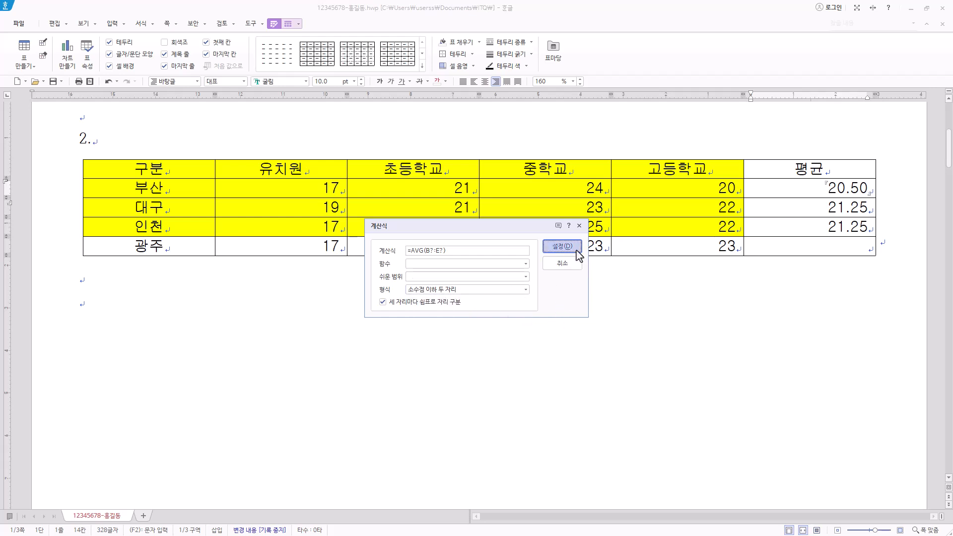
pyautogui.click(577, 252)
pyautogui.click(864, 227)
pyautogui.click(861, 189)
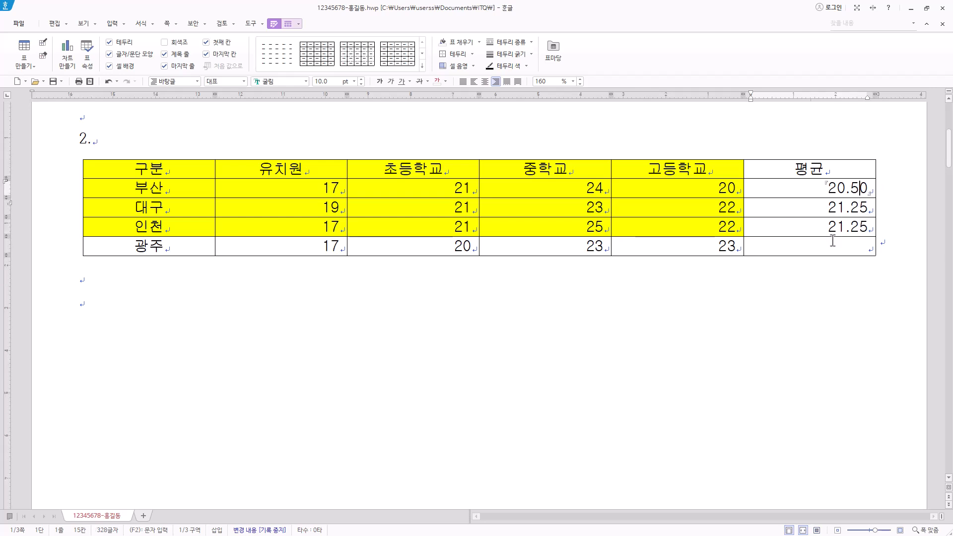
# - Add a caption above the question 2 table and replace its default text with "지역별 학급당 학생수(단위 : 명)"
pyautogui.moveTo(803, 188); pyautogui.dragTo(827, 227)
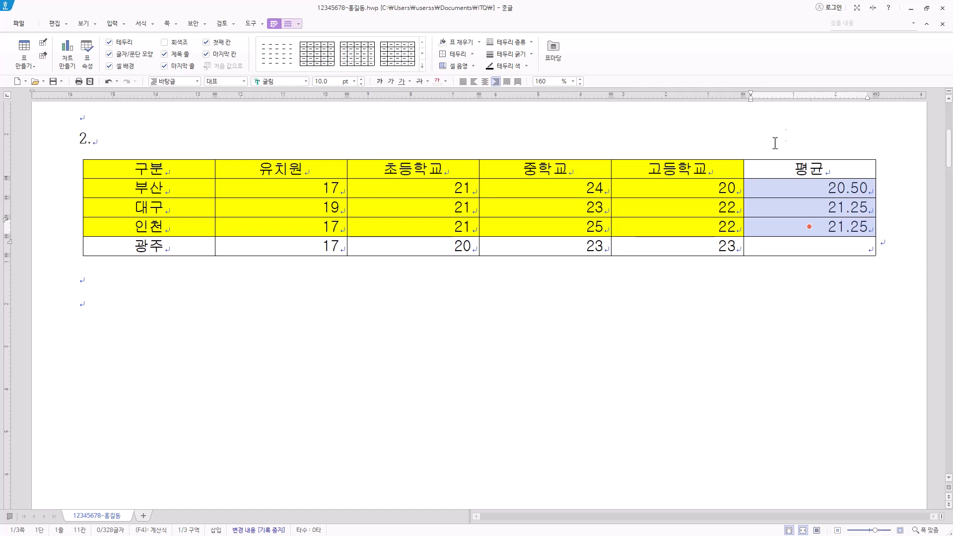
pyautogui.click(287, 25)
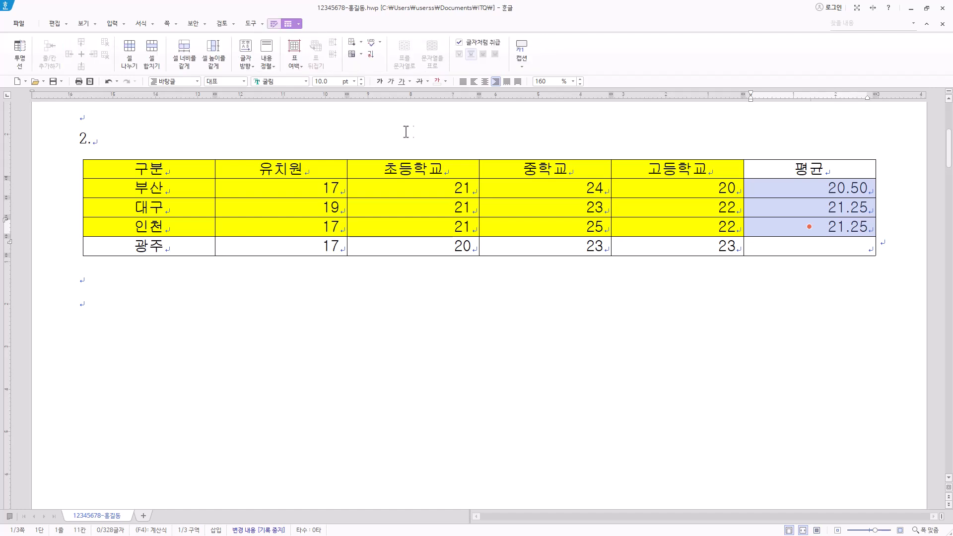
pyautogui.click(522, 64)
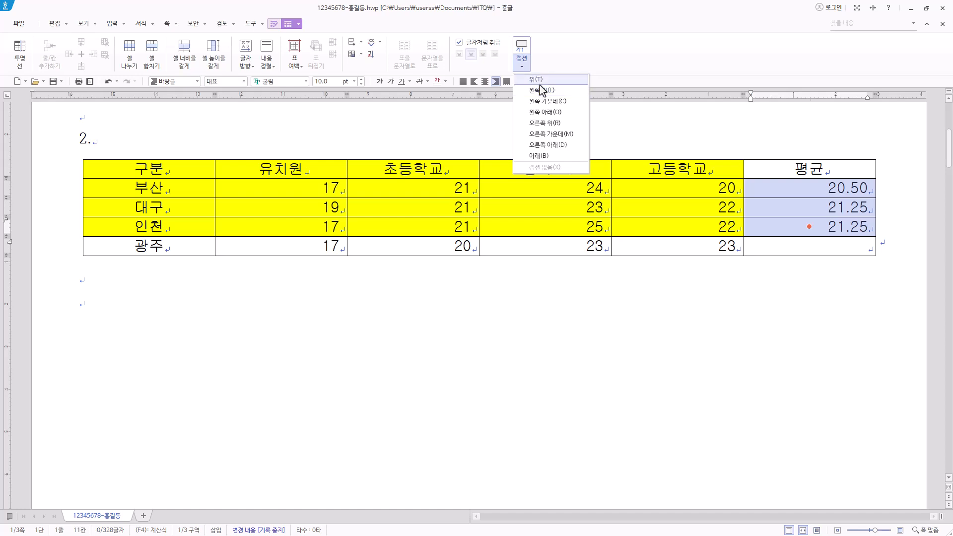
pyautogui.click(536, 79)
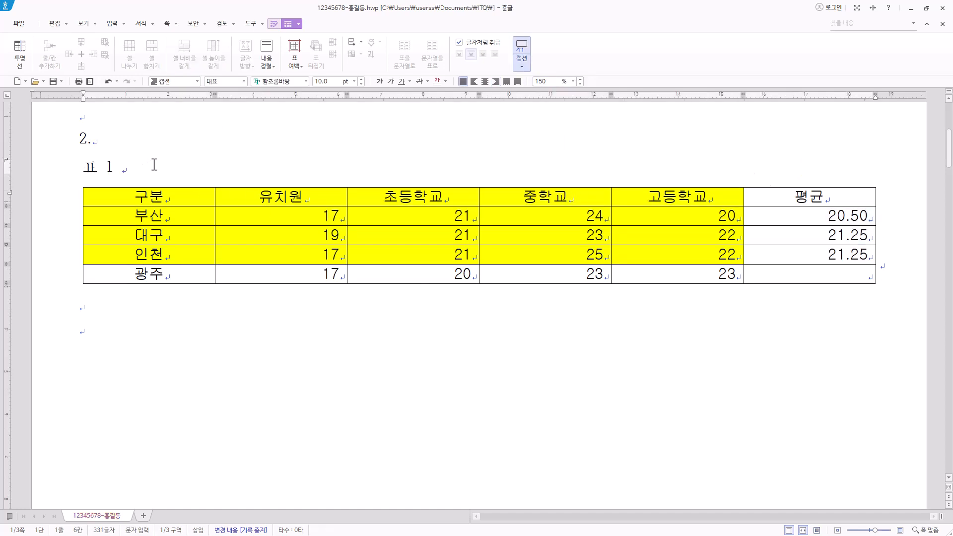
pyautogui.moveTo(154, 165); pyautogui.dragTo(81, 163)
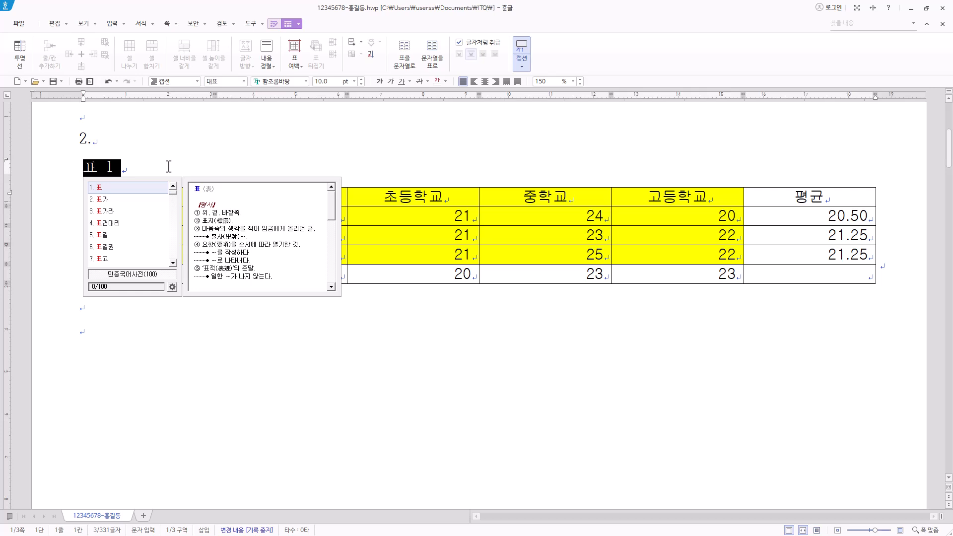
pyautogui.write('지역별 학급당 학생수(단위 : 명)')
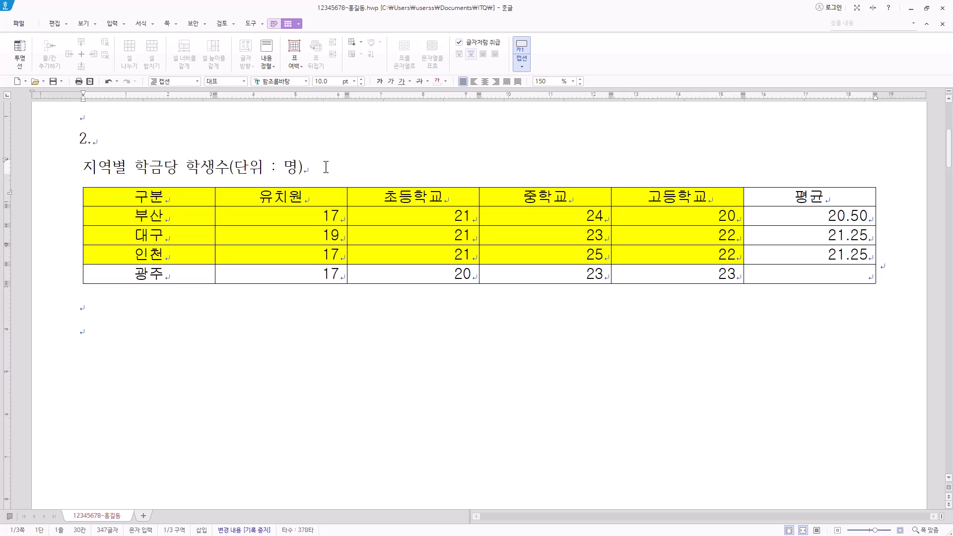
# - Set the table caption's font to 굴림 and right-align it
pyautogui.moveTo(325, 166); pyautogui.dragTo(84, 165)
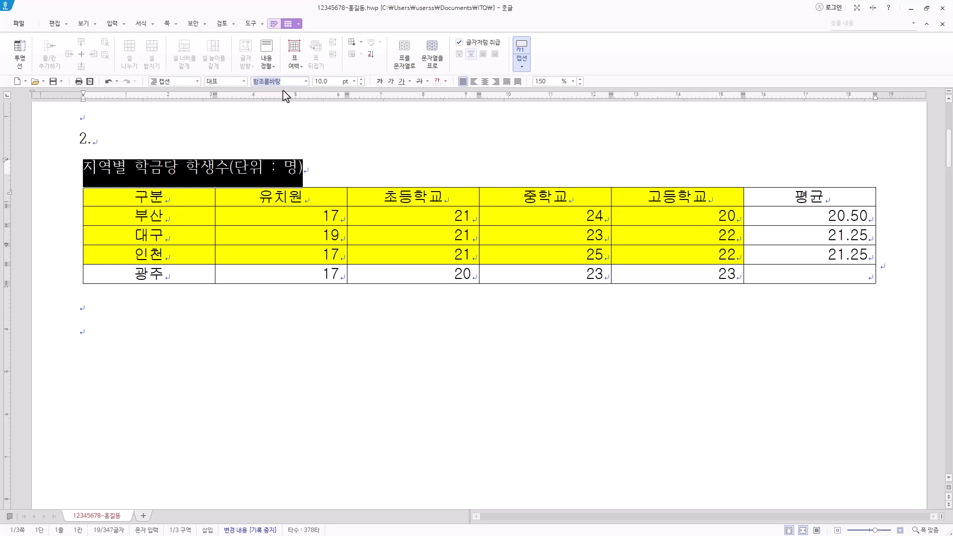
pyautogui.write('굴림')
pyautogui.press('Return')
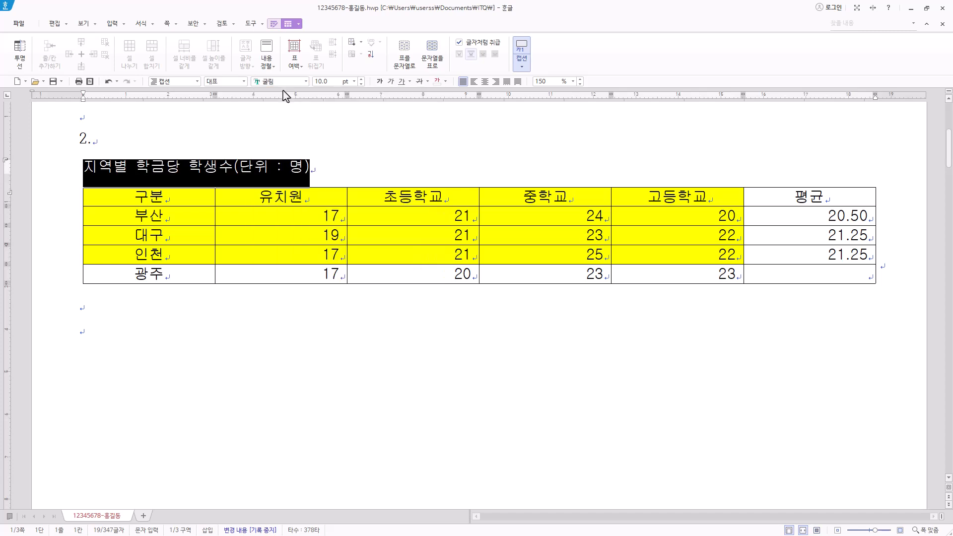
pyautogui.click(496, 81)
pyautogui.click(875, 260)
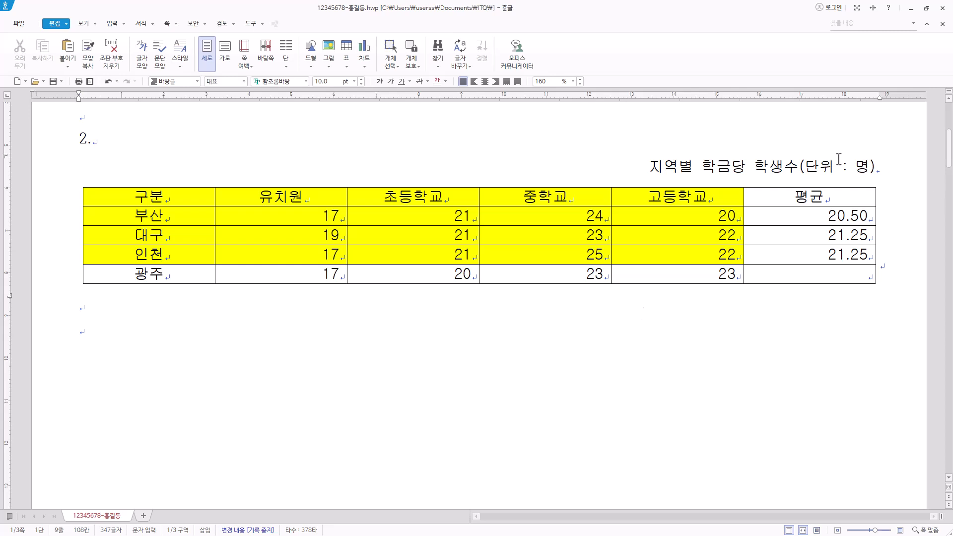
# - Switch the table caption to justified and back to right alignment, and remove the trailing space after it
pyautogui.click(875, 167)
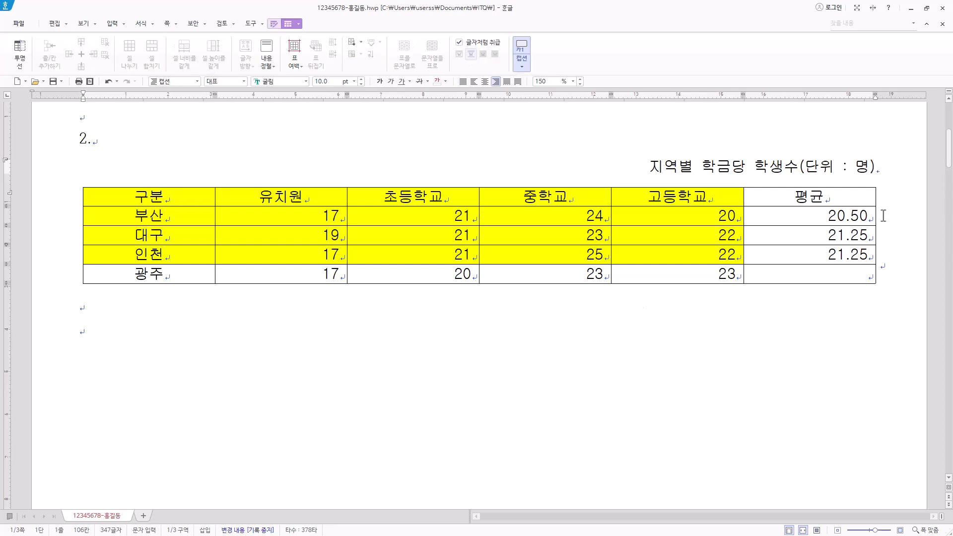
pyautogui.click(463, 82)
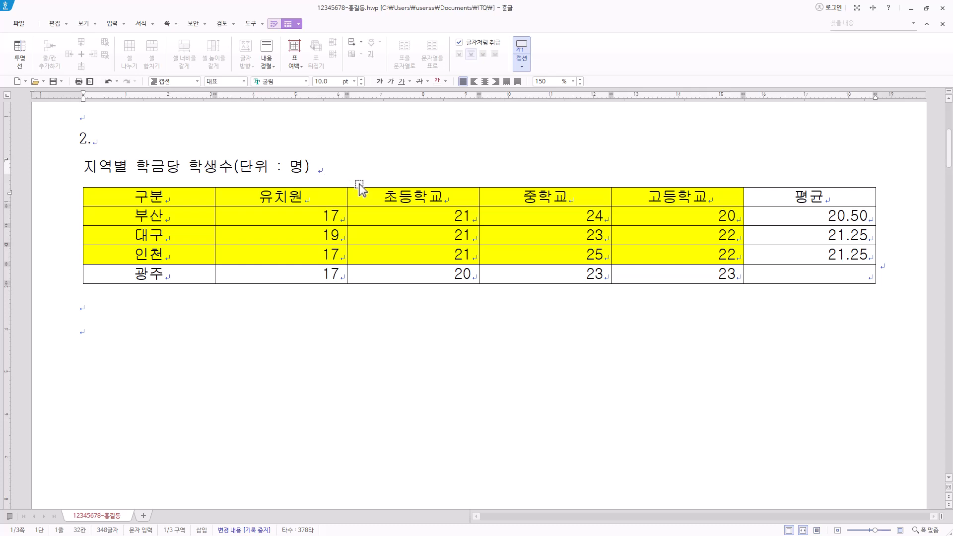
pyautogui.click(497, 82)
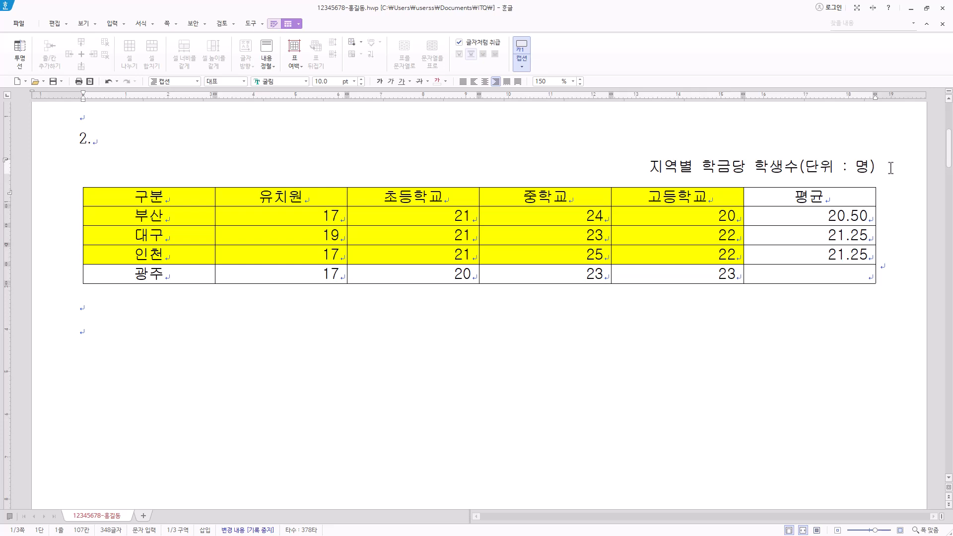
pyautogui.press('BackSpace')
# - Remove the trailing space at the end of question 1's English paragraph and return to the question 2 table
pyautogui.scroll(3, 741, 323)
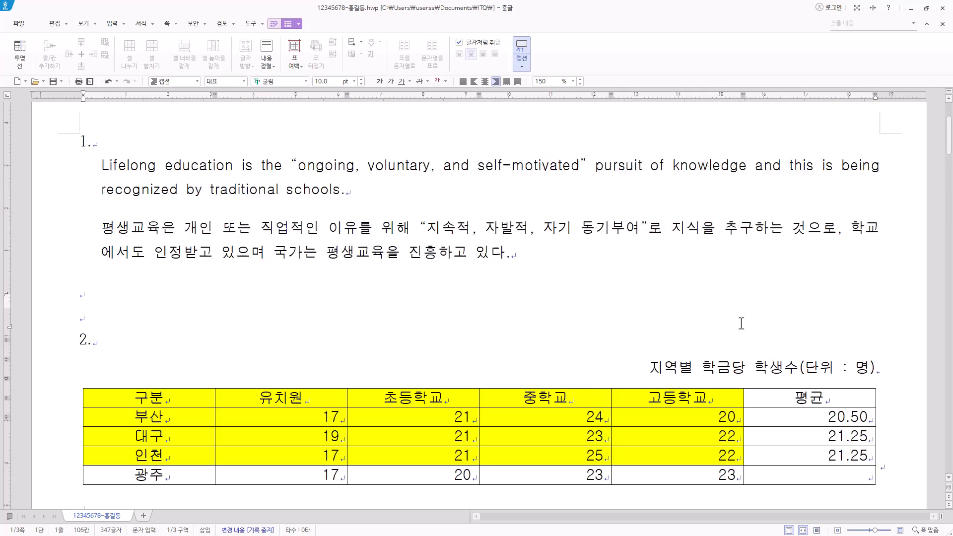
pyautogui.click(356, 190)
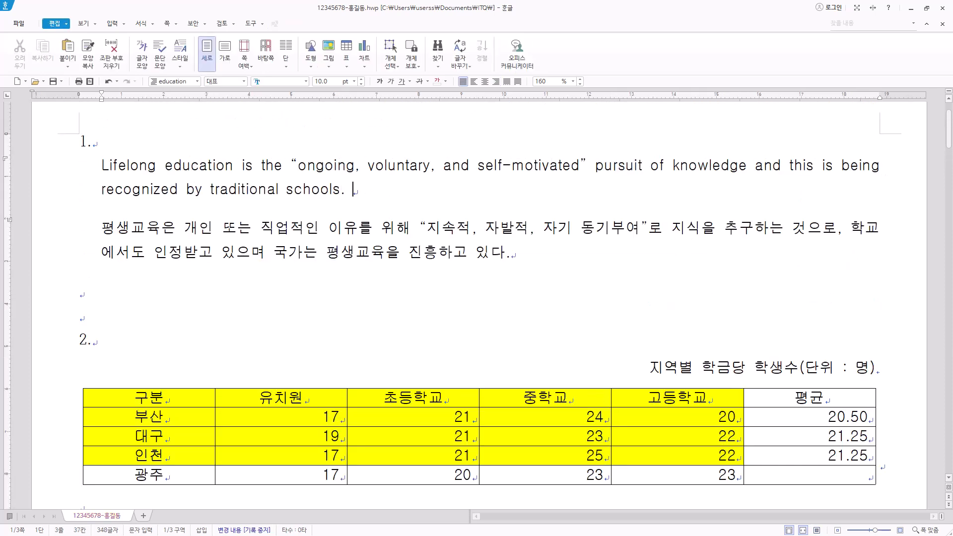
pyautogui.press('BackSpace')
pyautogui.press('BackSpace')
pyautogui.scroll(-5, 367, 273)
pyautogui.scroll(1, 303, 319)
pyautogui.moveTo(144, 197); pyautogui.dragTo(838, 195)
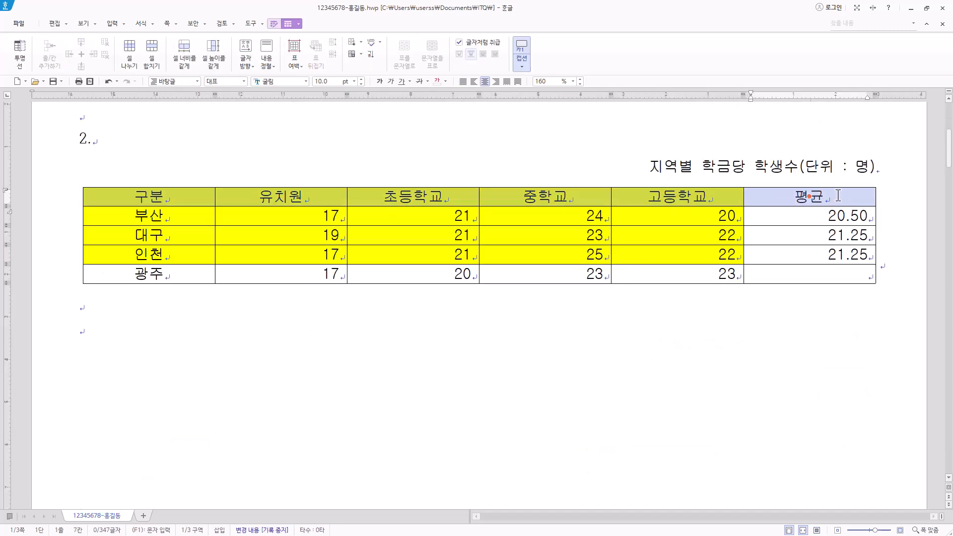
pyautogui.click(308, 198)
pyautogui.click(312, 221)
pyautogui.click(467, 232)
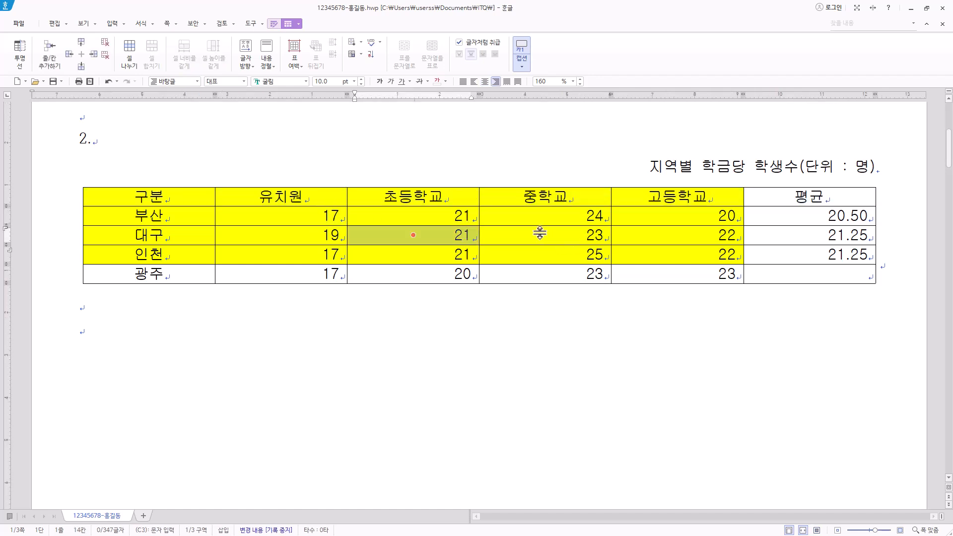
pyautogui.click(810, 196)
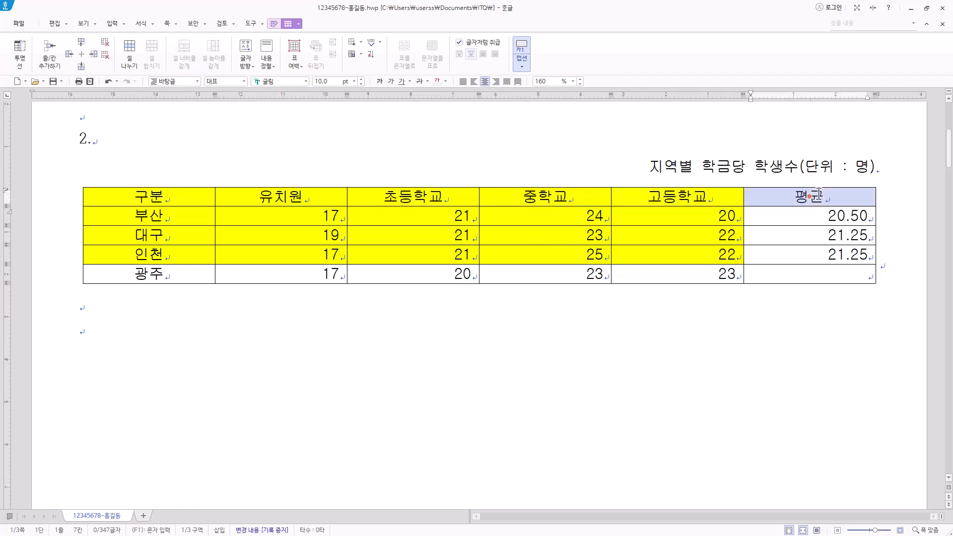
pyautogui.moveTo(197, 195); pyautogui.dragTo(807, 190)
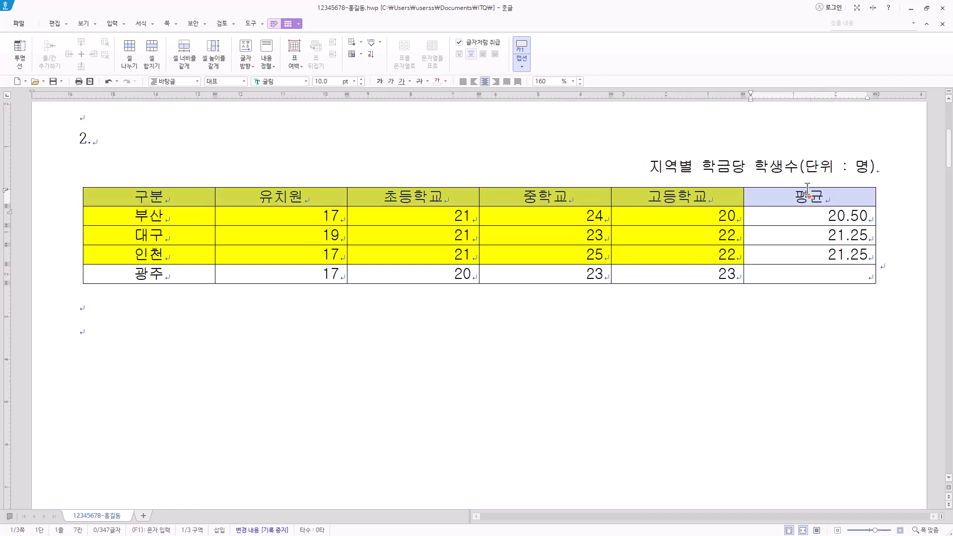
pyautogui.click(842, 272)
# - Increase the height of all rows in the question 2 table slightly
pyautogui.moveTo(184, 217); pyautogui.dragTo(827, 309)
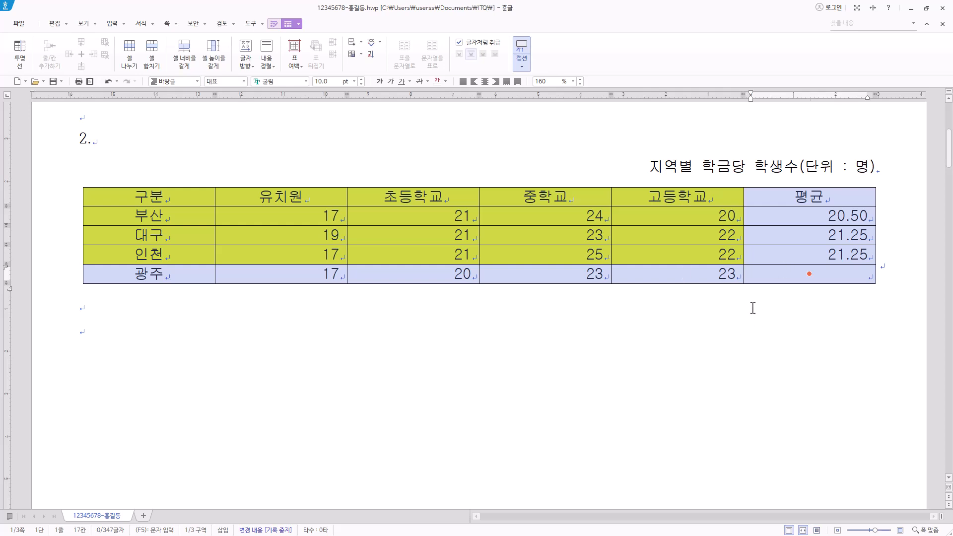
pyautogui.hotkey('ctrl', 'Down')
pyautogui.hotkey('ctrl', 'Down')
pyautogui.hotkey('ctrl', 'Up')
pyautogui.hotkey('ctrl', 'Down')
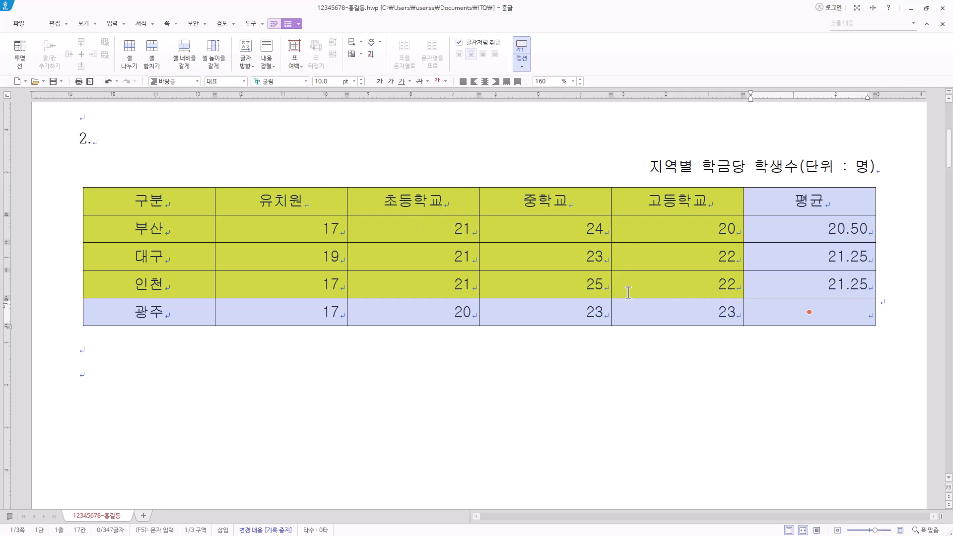
pyautogui.hotkey('ctrl', 'Up')
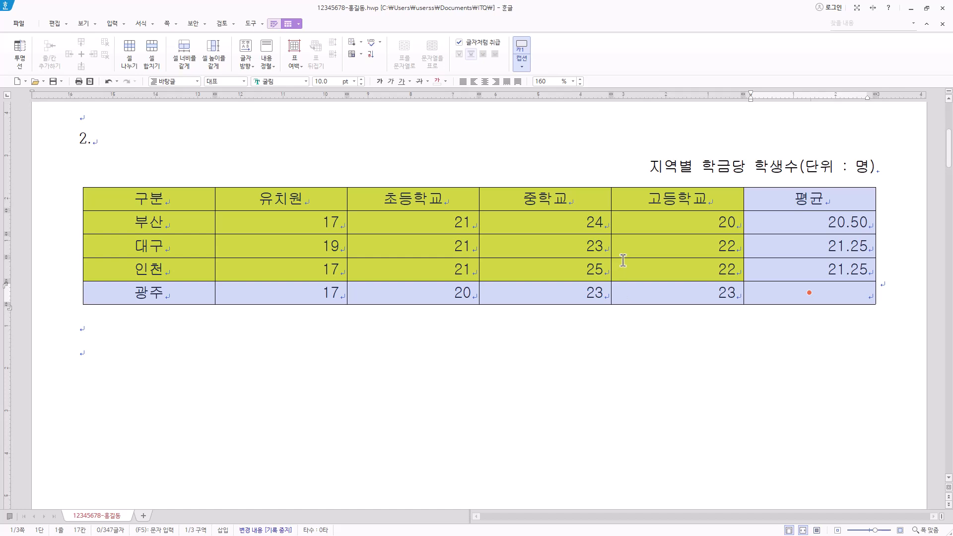
# - Apply a 0.5mm double-line border to the outer edges of the whole question 2 table
pyautogui.moveTo(185, 199); pyautogui.dragTo(774, 295)
pyautogui.press('l')
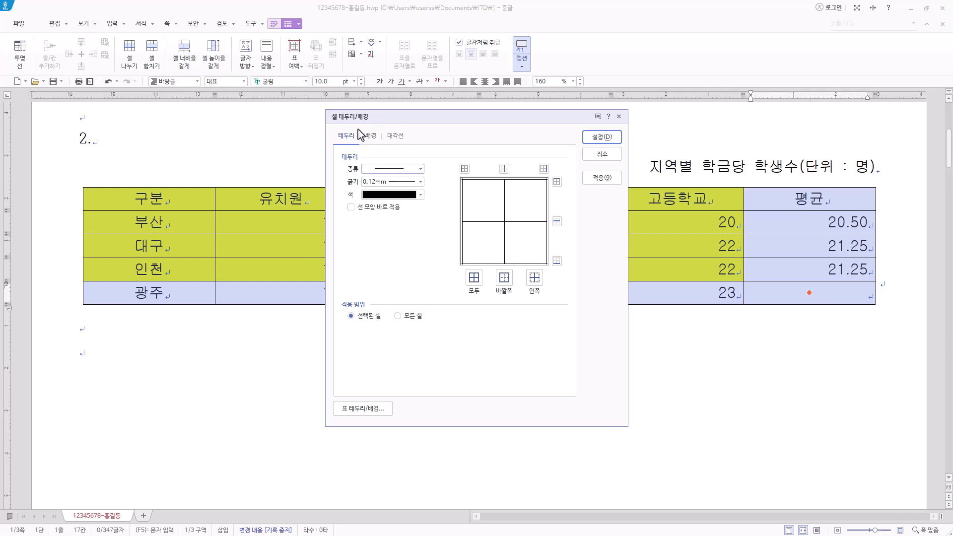
pyautogui.click(372, 139)
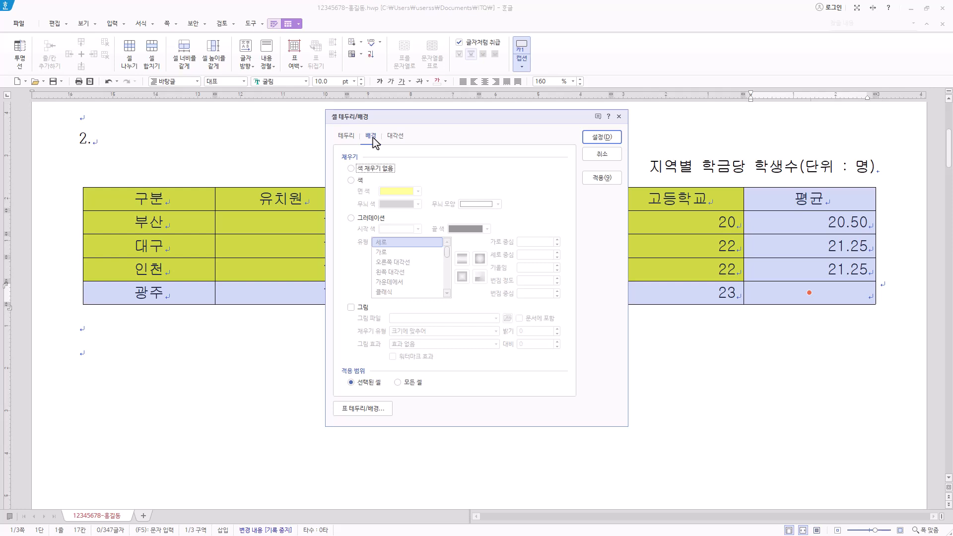
pyautogui.click(348, 137)
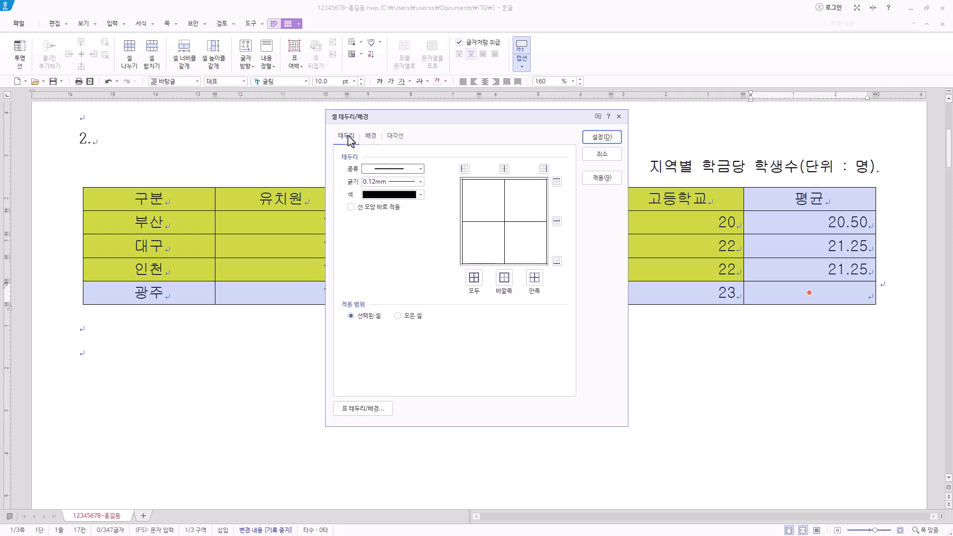
pyautogui.click(384, 205)
pyautogui.click(351, 207)
pyautogui.click(351, 207)
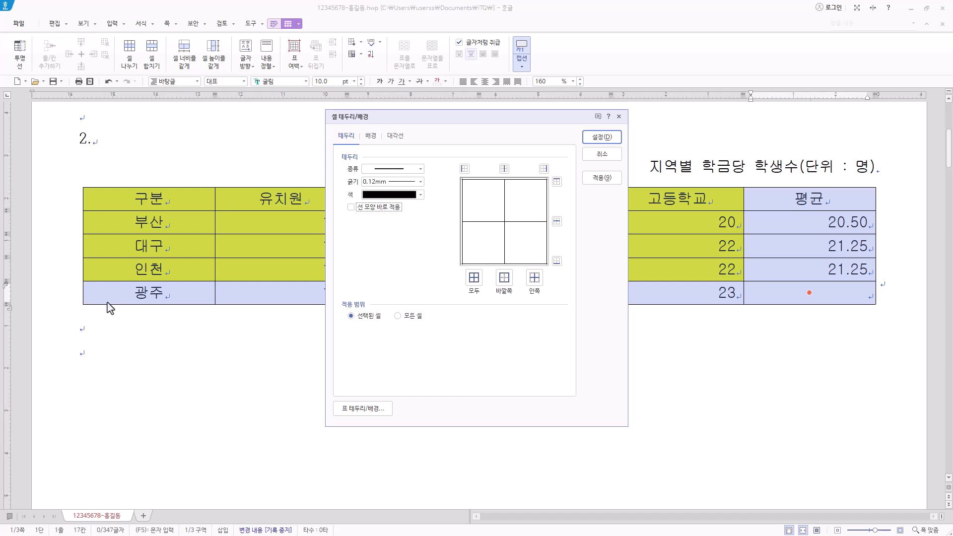
pyautogui.click(420, 169)
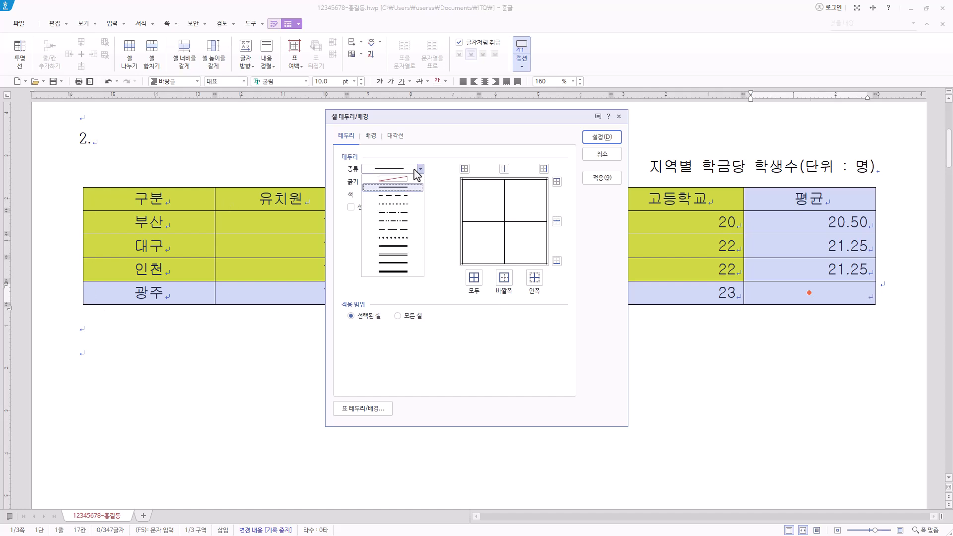
pyautogui.click(402, 248)
pyautogui.click(505, 281)
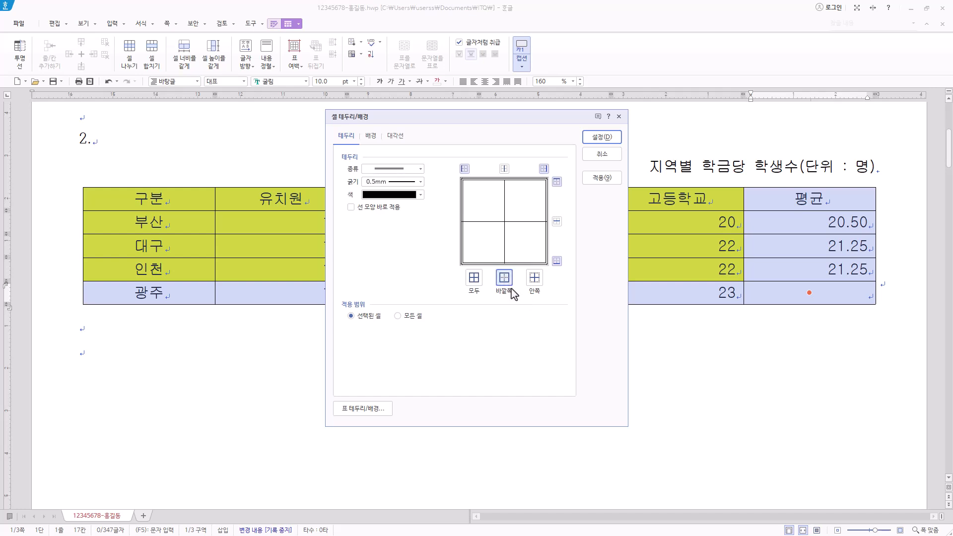
pyautogui.click(602, 138)
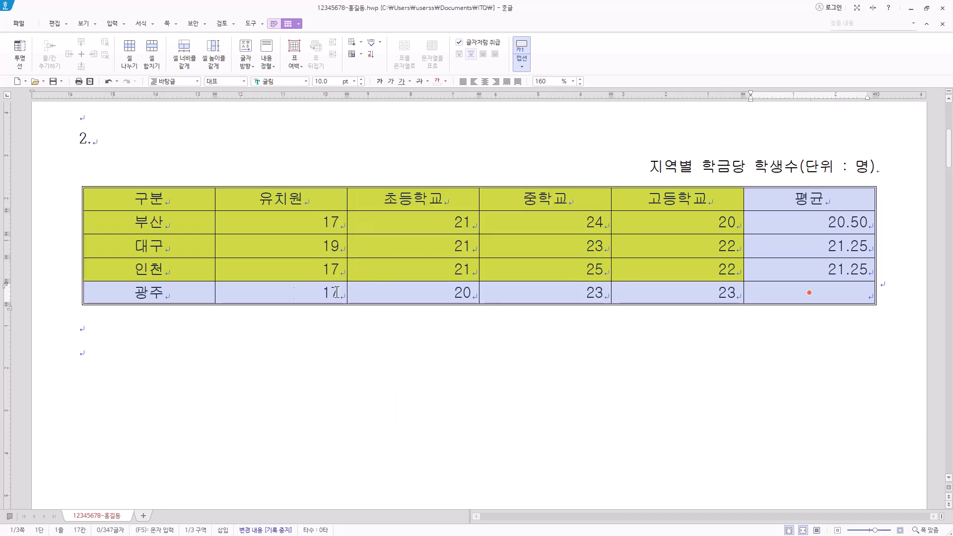
# - Apply a 0.5mm double-line border along the lower edge of the table's header row
pyautogui.moveTo(193, 201); pyautogui.dragTo(790, 205)
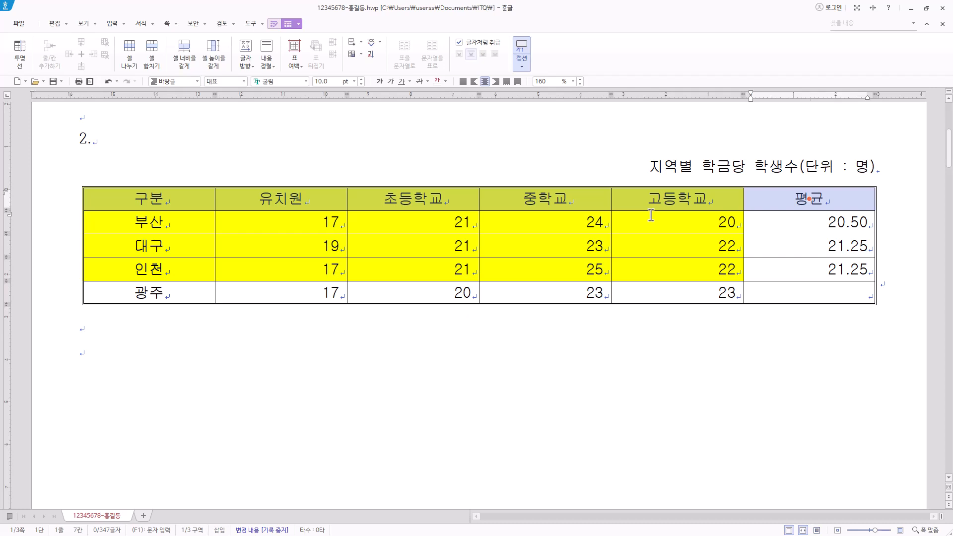
pyautogui.press('l')
pyautogui.click(403, 171)
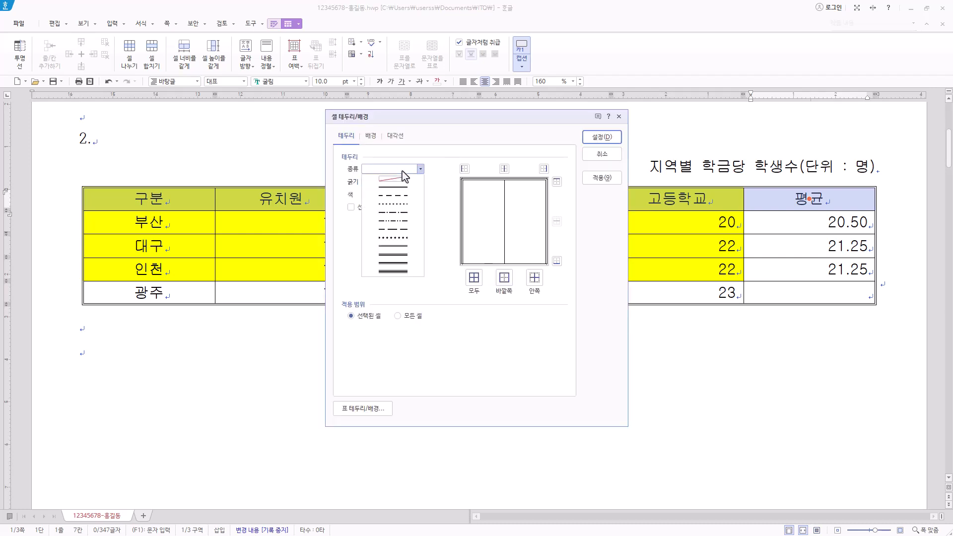
pyautogui.click(401, 245)
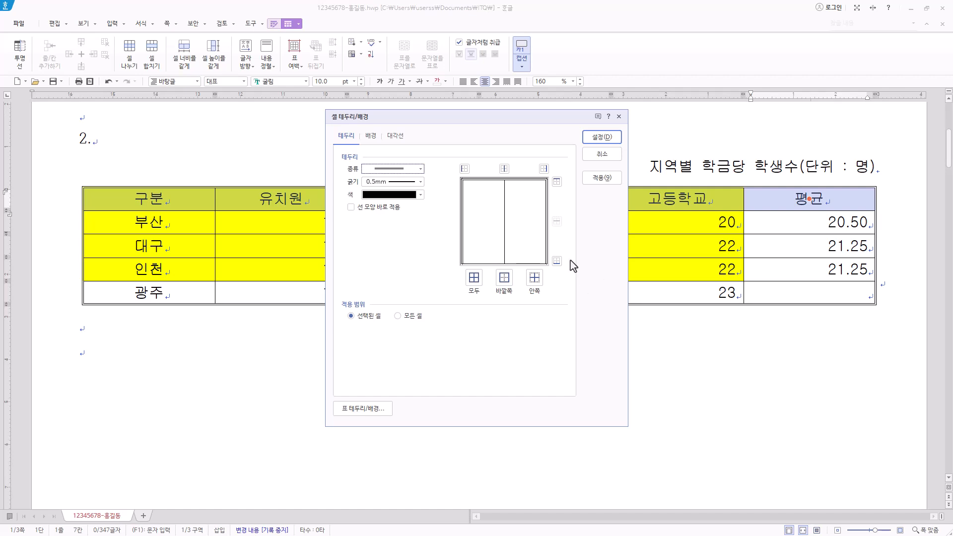
pyautogui.click(556, 265)
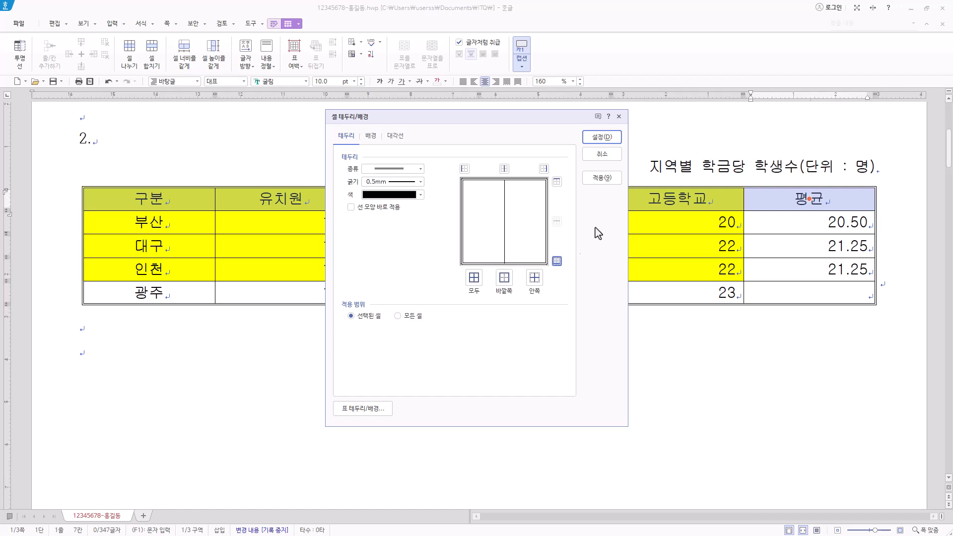
pyautogui.click(601, 137)
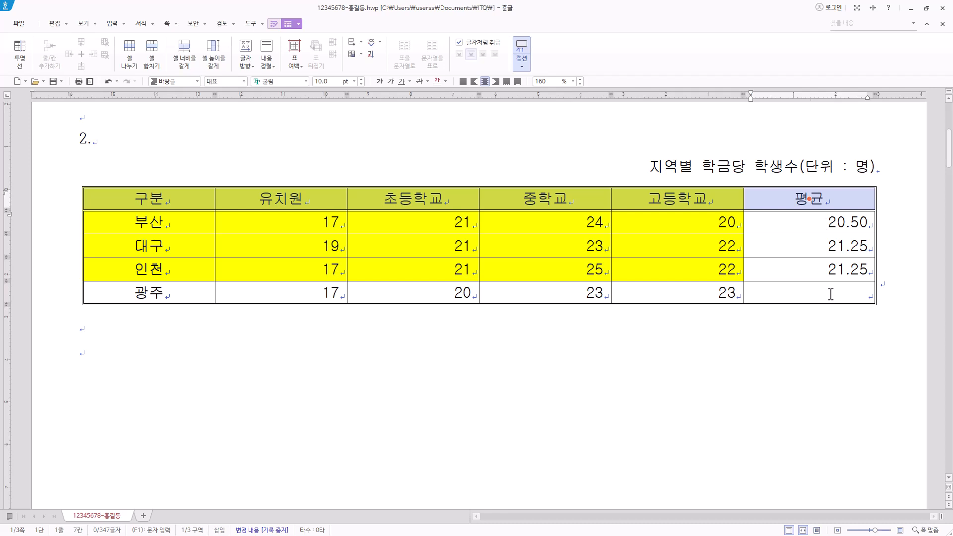
# - Add both crossing diagonal lines to the empty 평균 cell in the 광주 row
pyautogui.click(809, 293)
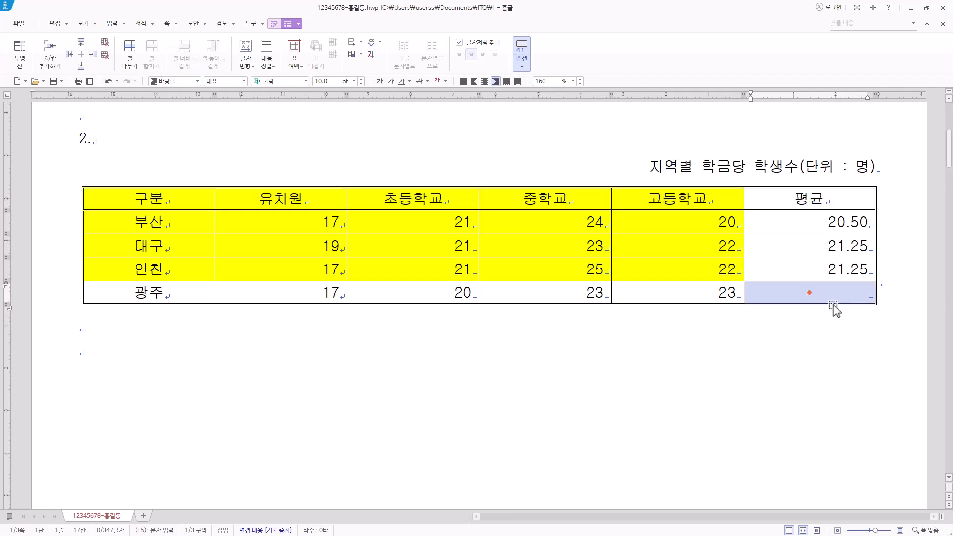
pyautogui.press('l')
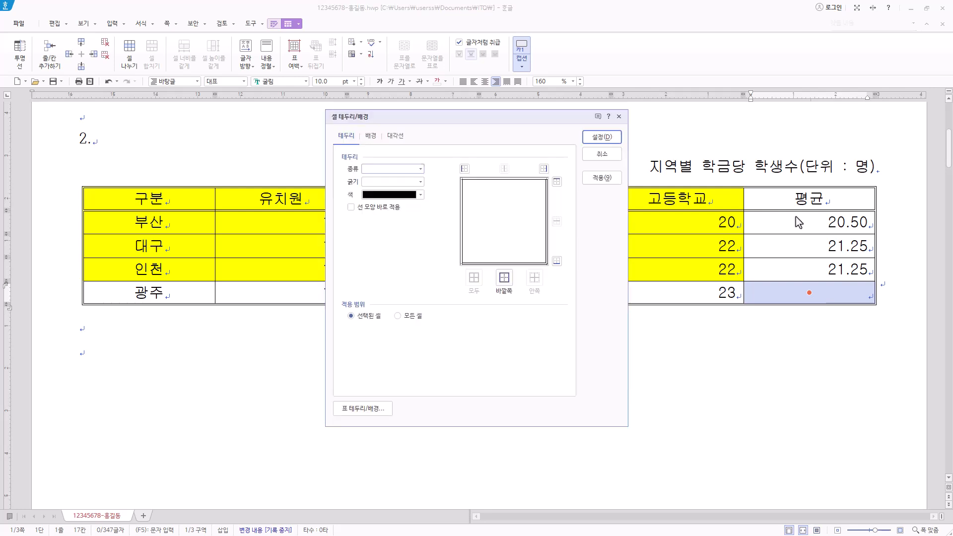
pyautogui.click(397, 139)
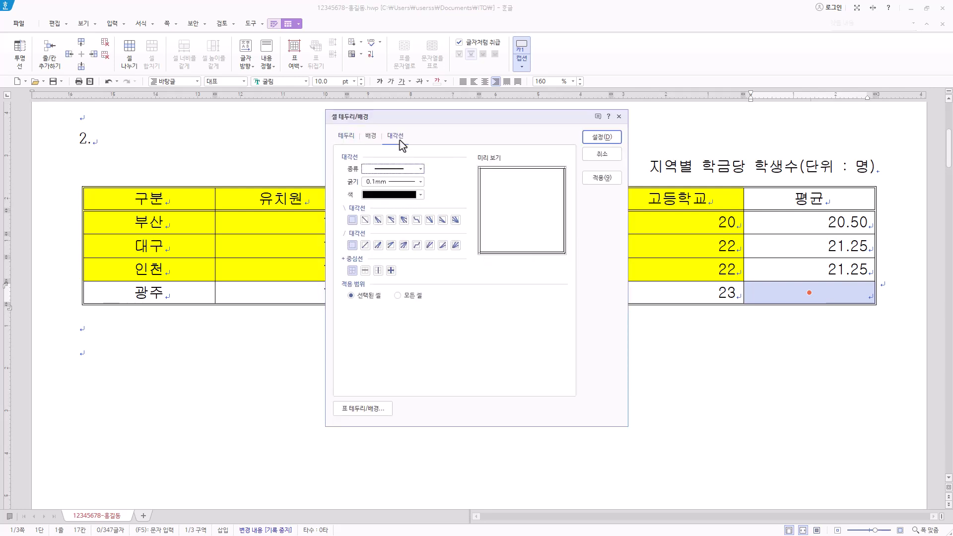
pyautogui.click(365, 220)
pyautogui.click(365, 245)
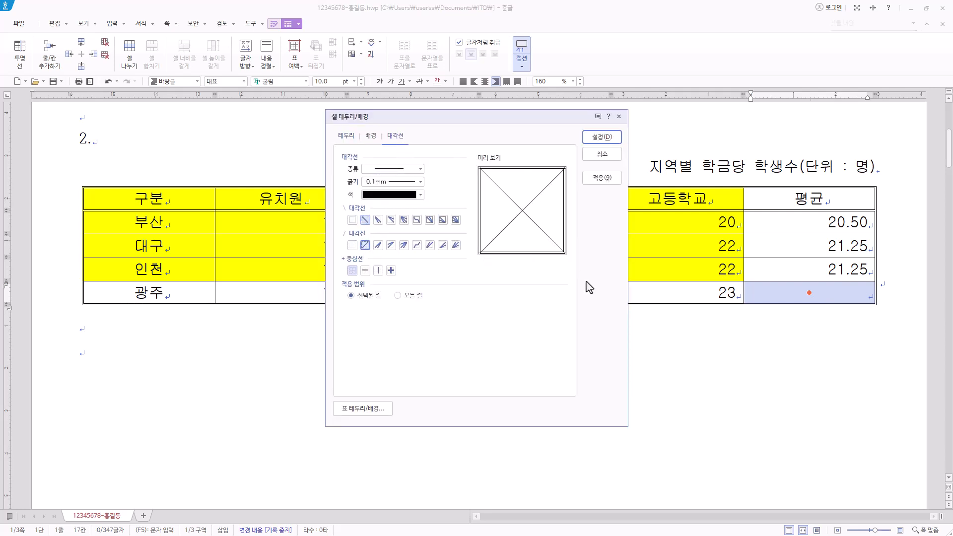
pyautogui.click(608, 140)
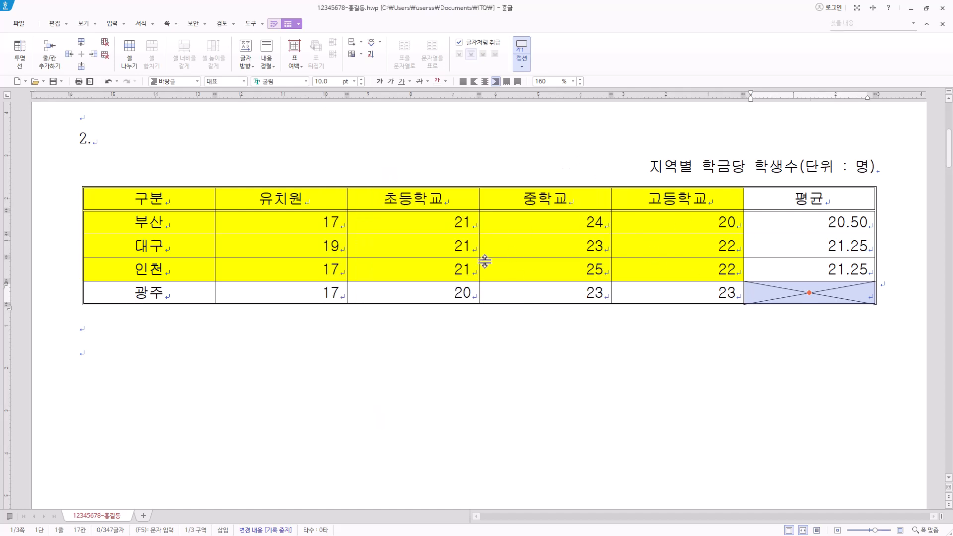
pyautogui.click(94, 328)
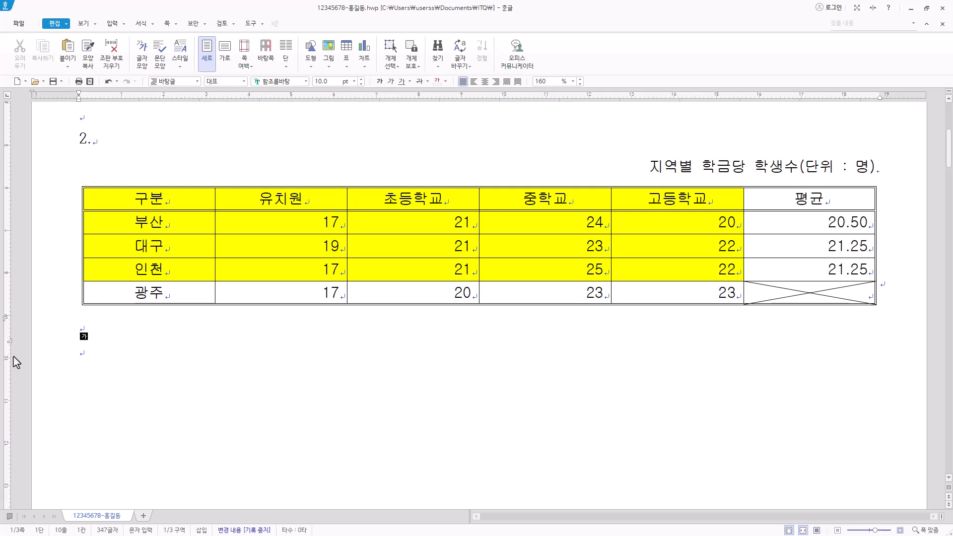
# - Insert a clustered column chart from the 구분 to 고등학교 columns of the header, 부산, 대구 and 인천 rows
pyautogui.moveTo(137, 188); pyautogui.dragTo(648, 261)
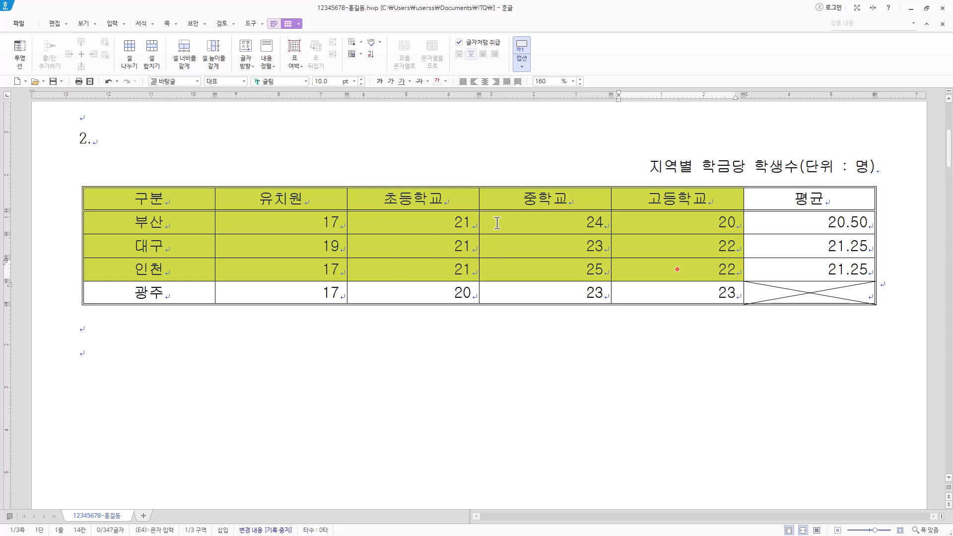
pyautogui.rightClick(499, 196)
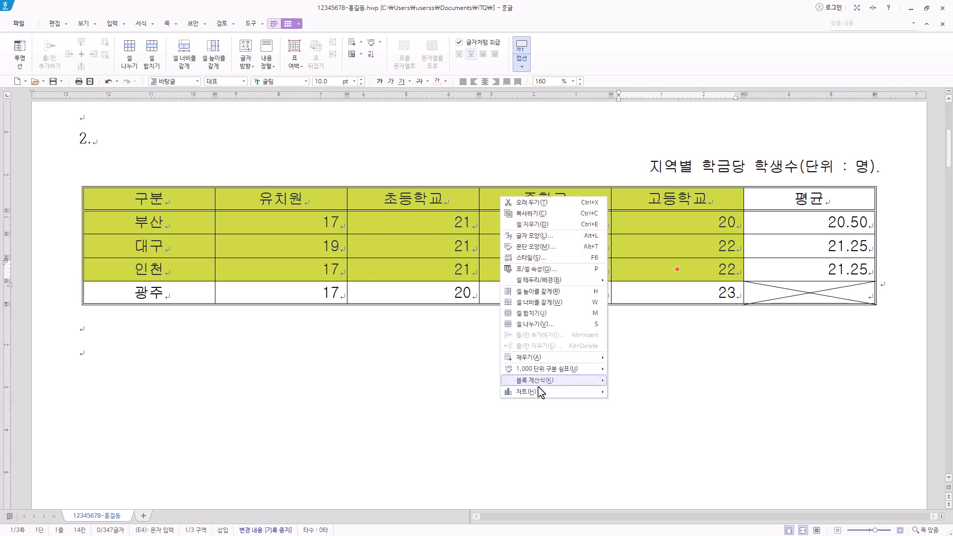
pyautogui.moveTo(536, 395)
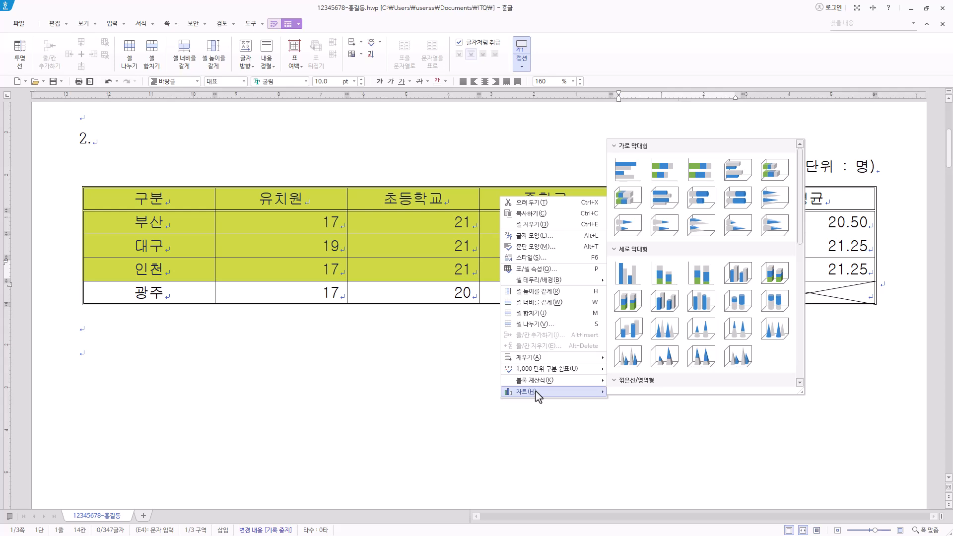
pyautogui.click(626, 273)
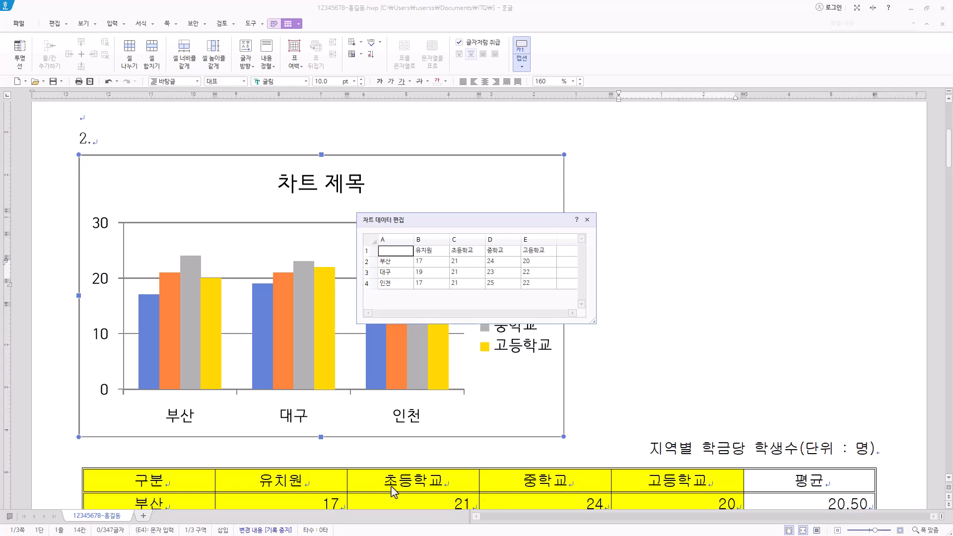
pyautogui.click(588, 219)
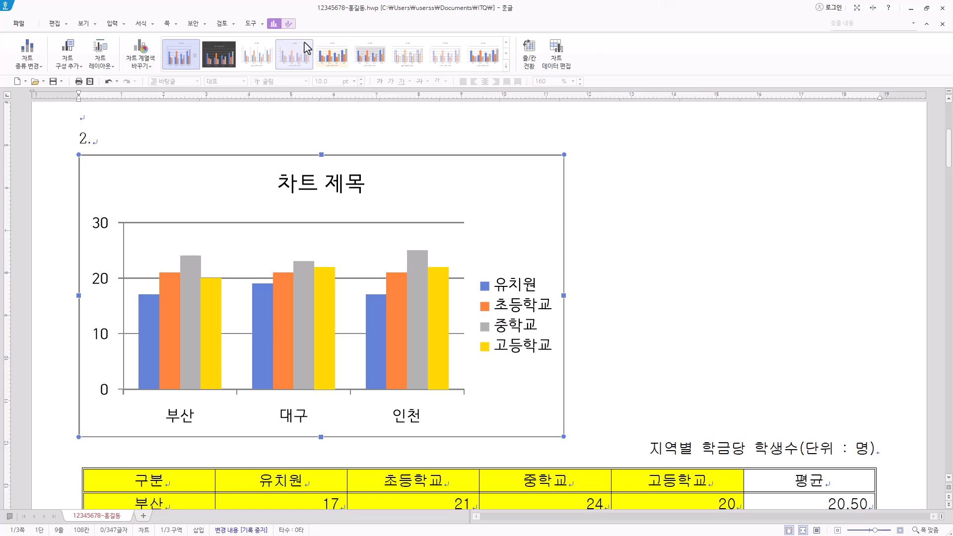
# - Review the chart's source data in the chart data editor and close it
pyautogui.click(566, 59)
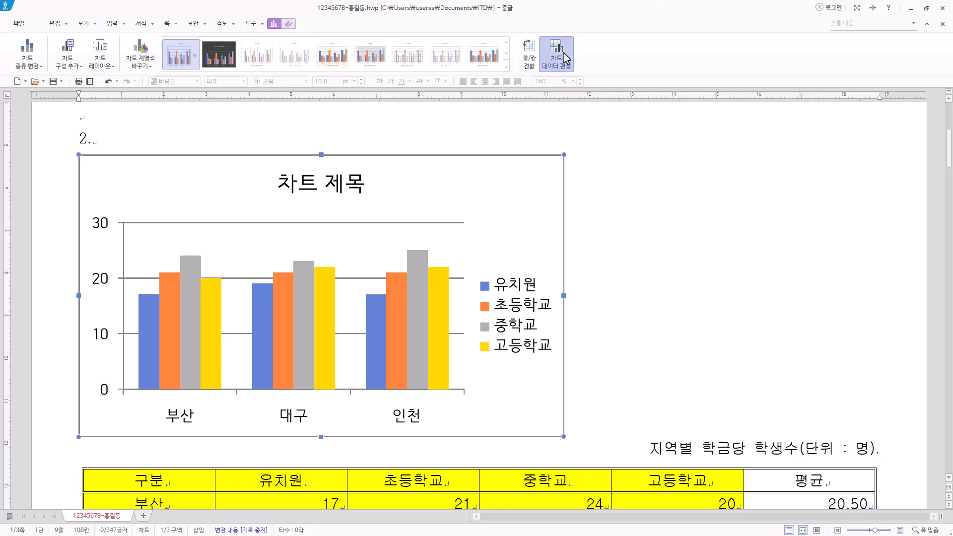
pyautogui.click(460, 267)
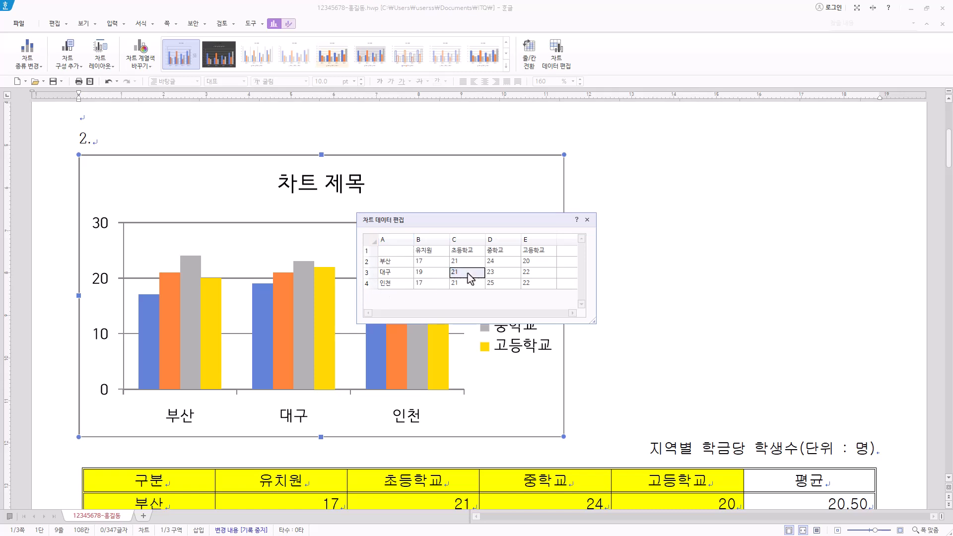
pyautogui.click(490, 271)
pyautogui.doubleClick(497, 283)
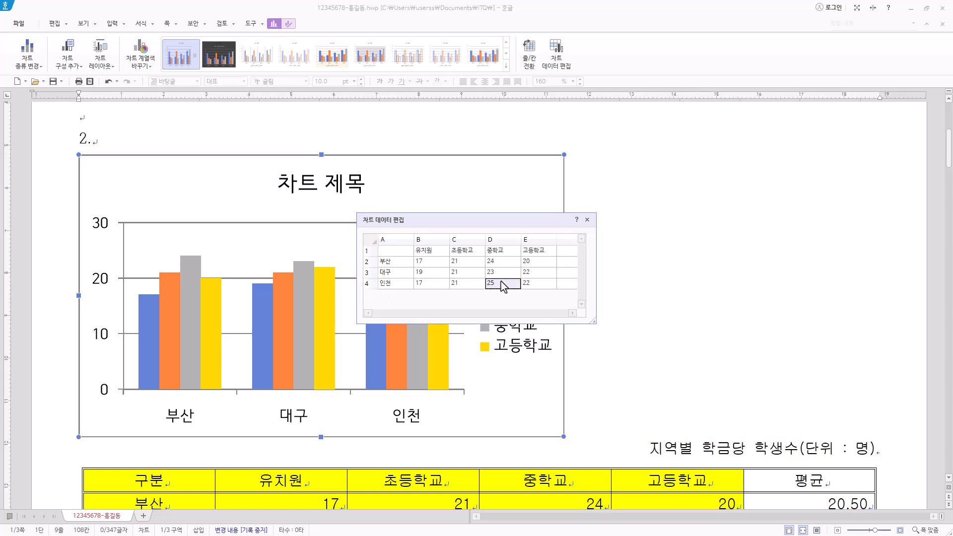
pyautogui.click(587, 219)
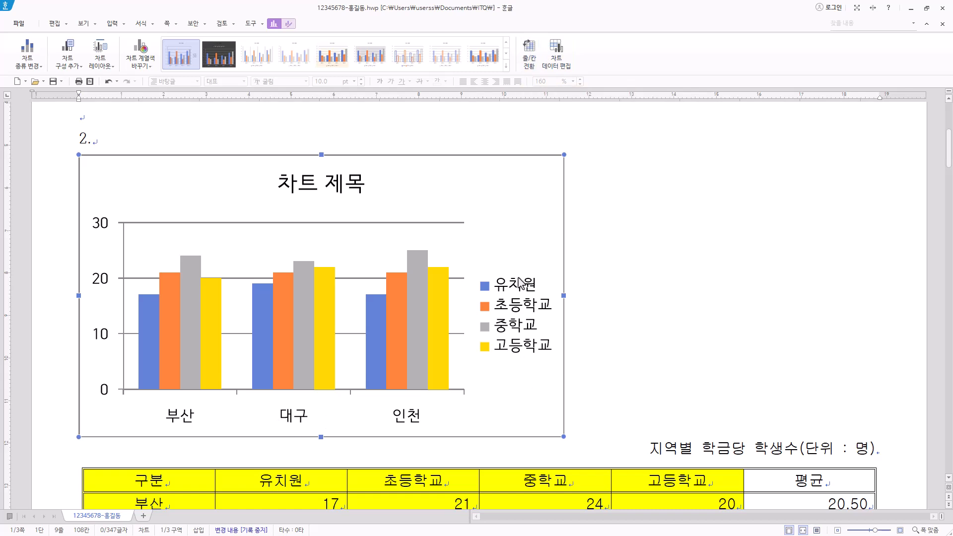
# - Swap the chart's rows and columns repeatedly, returning to the original orientation
pyautogui.click(529, 57)
pyautogui.click(529, 61)
pyautogui.click(529, 61)
pyautogui.click(529, 60)
# - Set the chart to be treated as a character (글자처럼 취급) and widen it to match the table's width
pyautogui.scroll(-3, 380, 392)
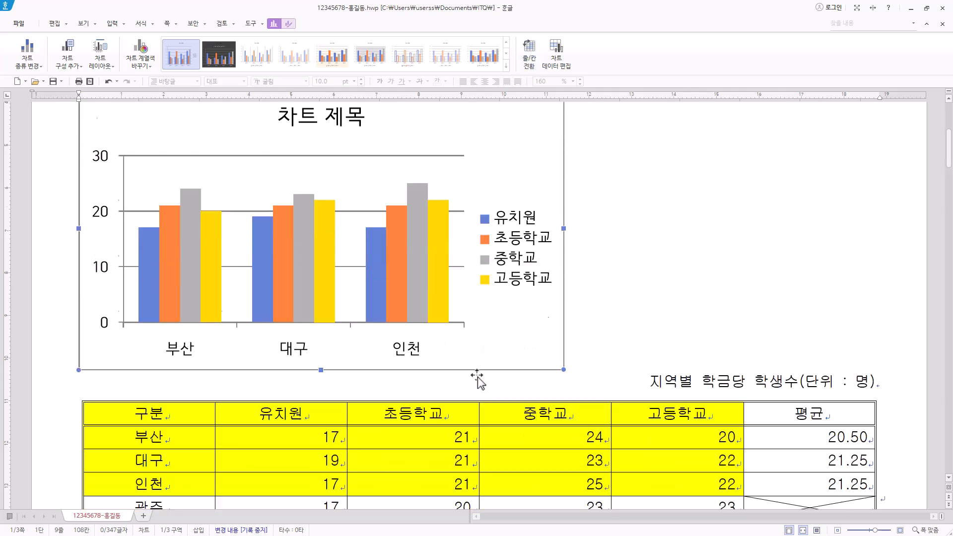
pyautogui.scroll(3, 521, 121)
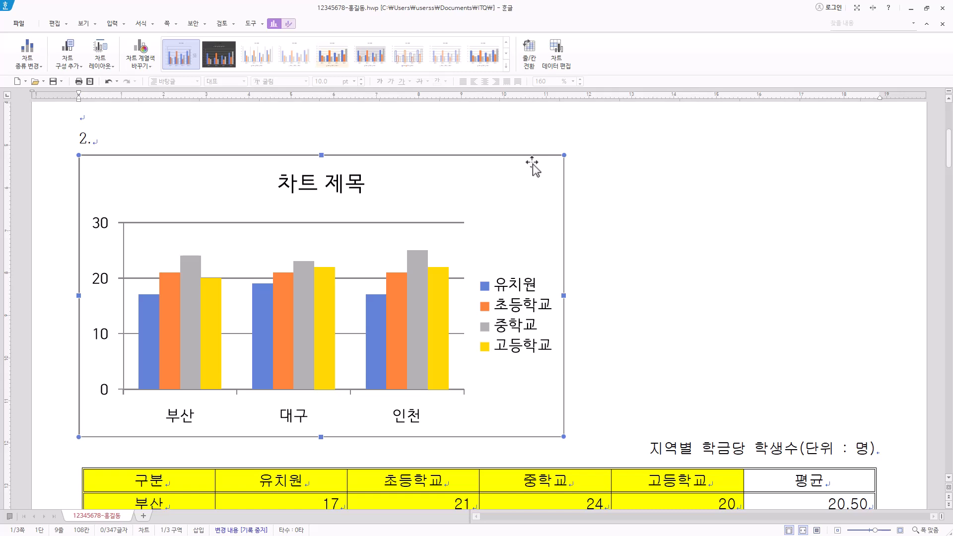
pyautogui.rightClick(533, 164)
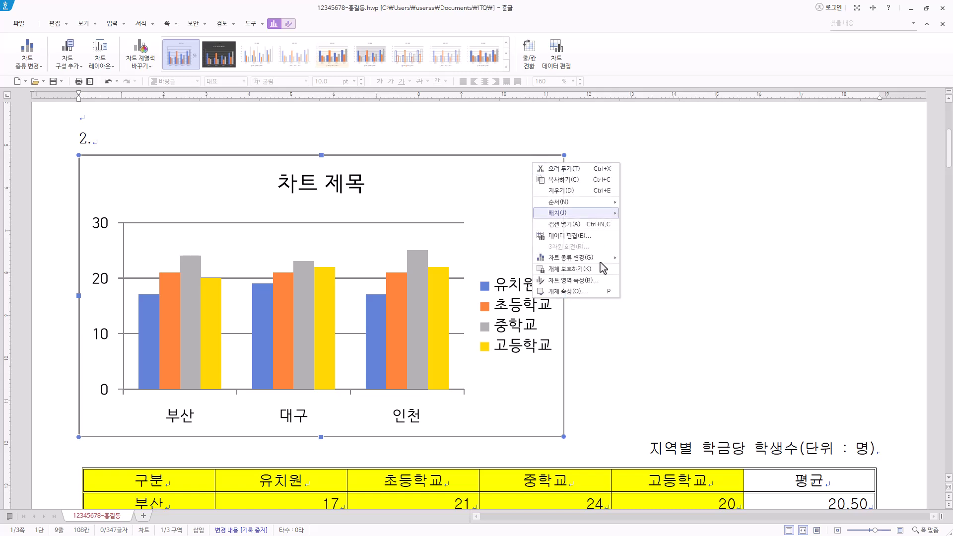
pyautogui.click(599, 294)
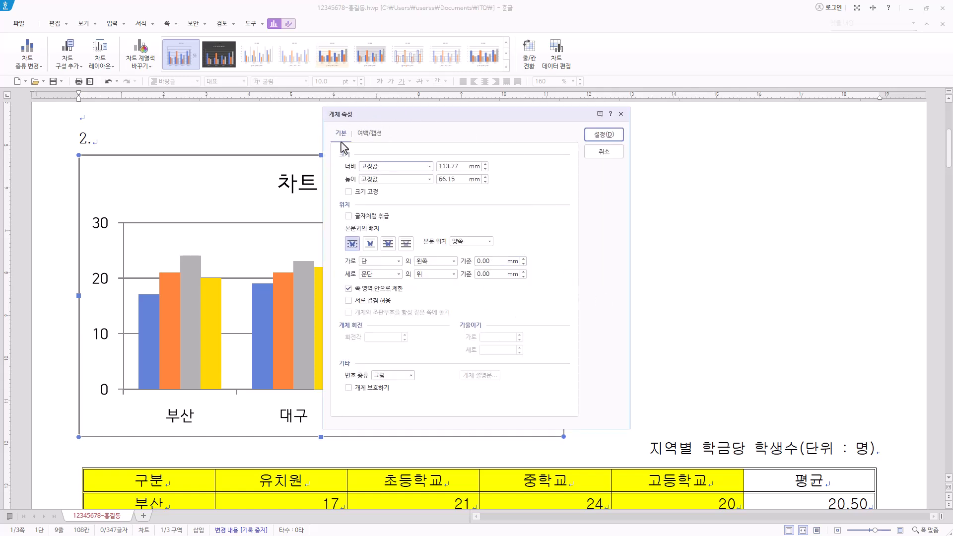
pyautogui.click(388, 217)
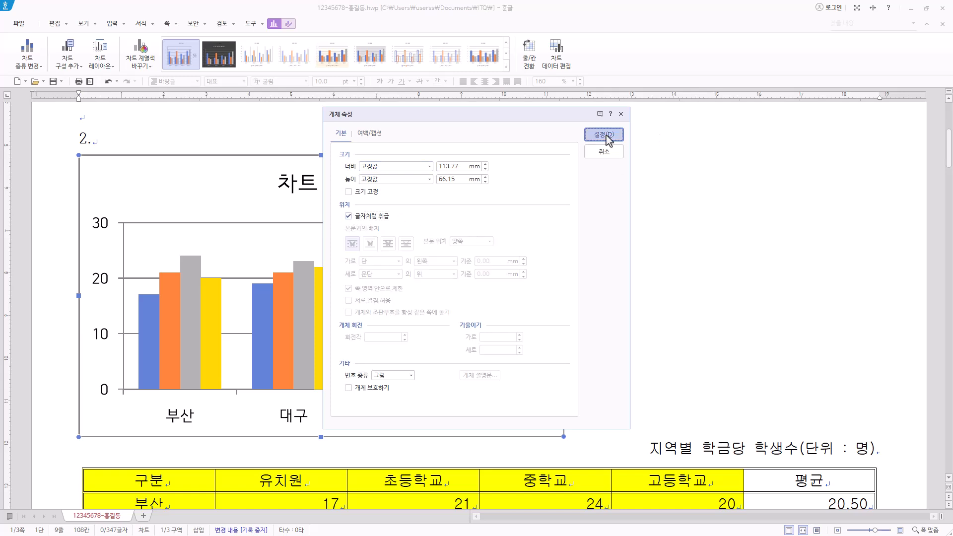
pyautogui.click(605, 135)
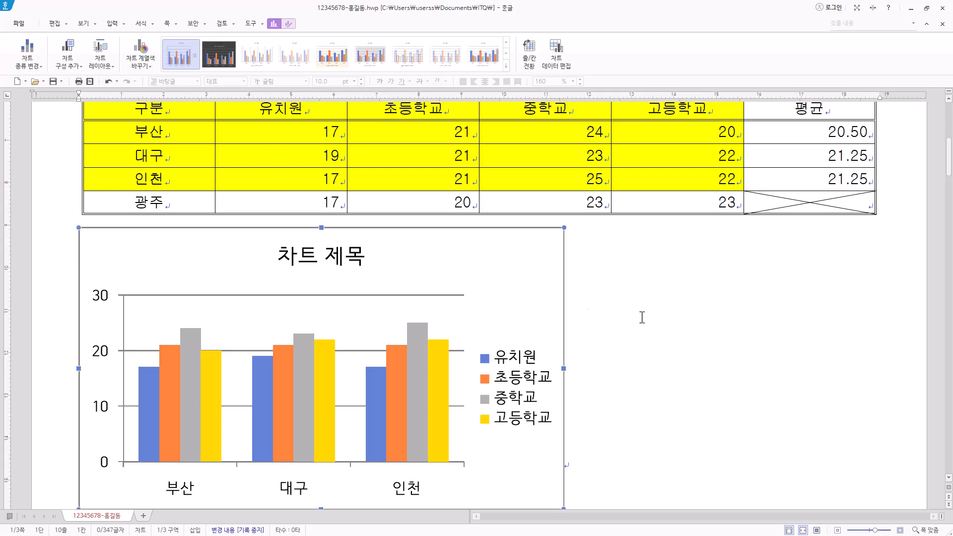
pyautogui.scroll(-2, 640, 350)
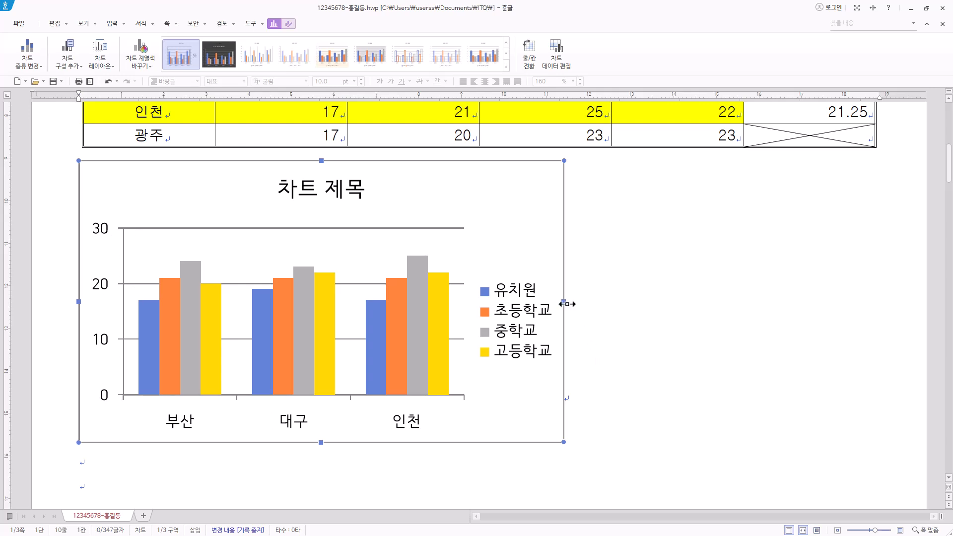
pyautogui.moveTo(566, 303); pyautogui.dragTo(881, 300)
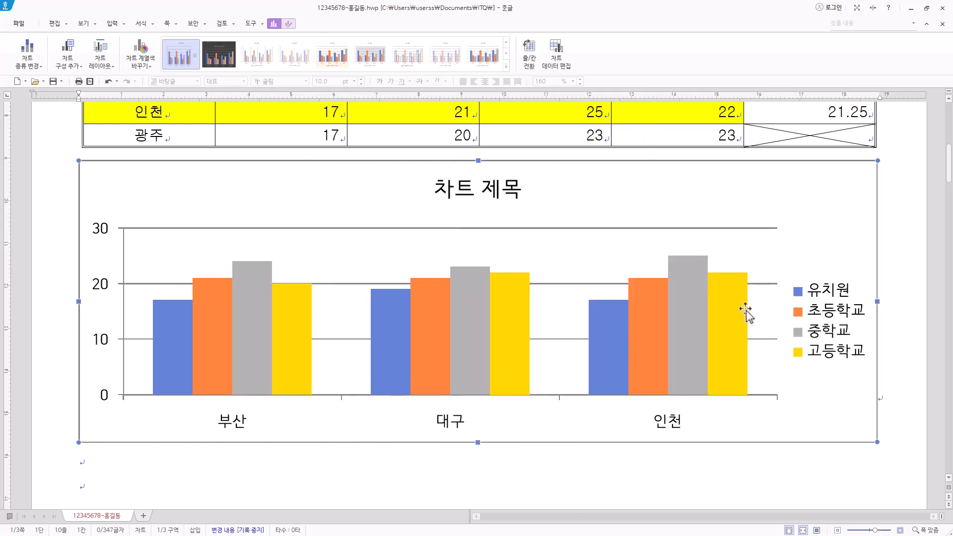
# - Delete the chart title and add it back with the above-chart (위쪽) placement
pyautogui.click(496, 191)
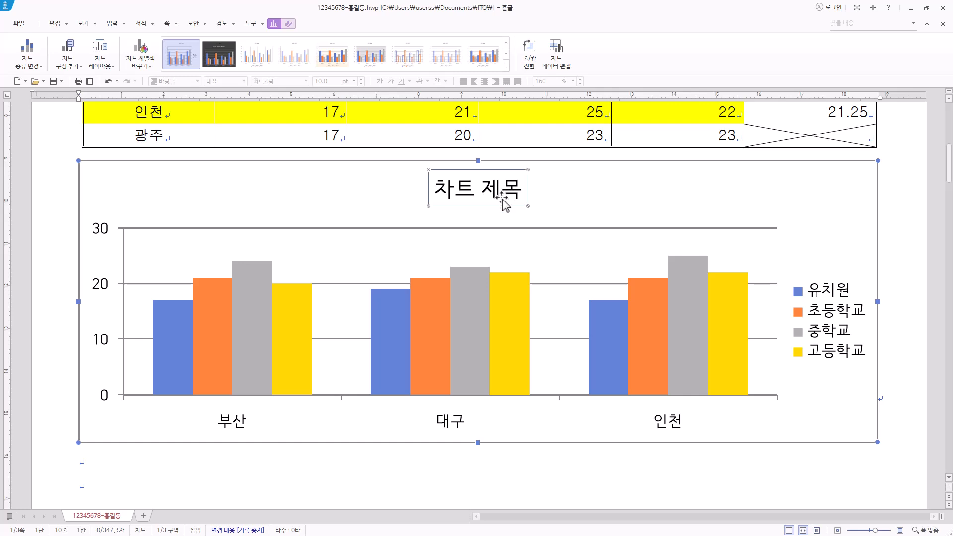
pyautogui.press('Delete')
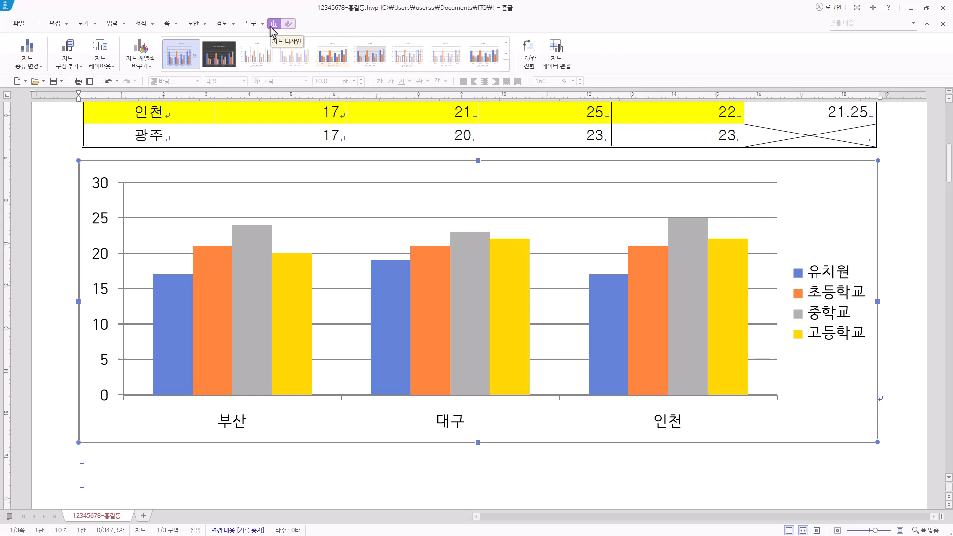
pyautogui.click(74, 62)
pyautogui.moveTo(78, 103)
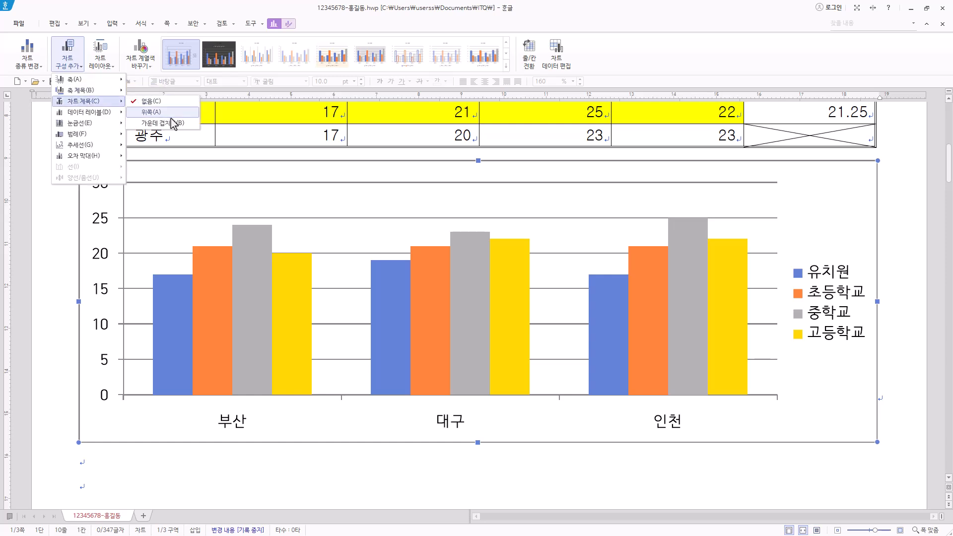
pyautogui.click(173, 114)
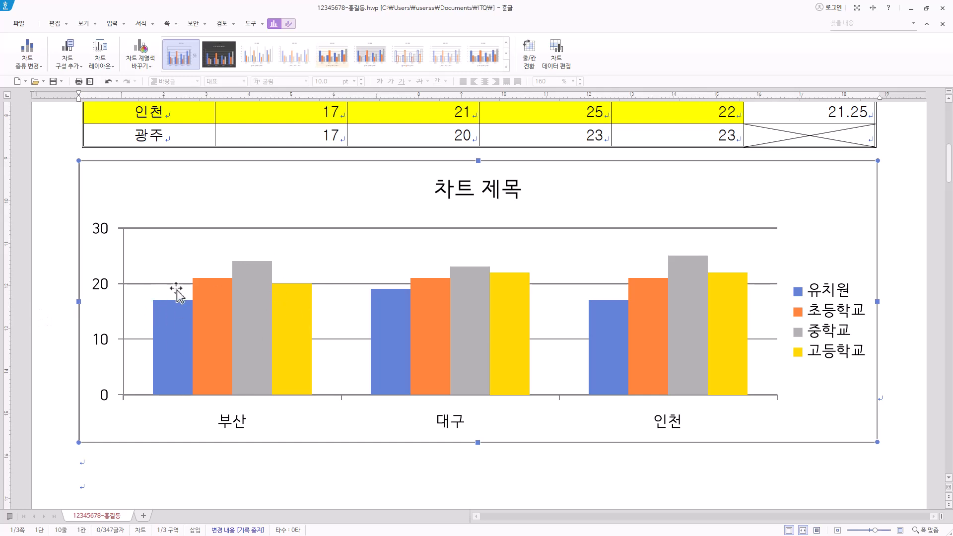
# - Add a primary vertical (기본 세로) axis title to the chart
pyautogui.click(75, 65)
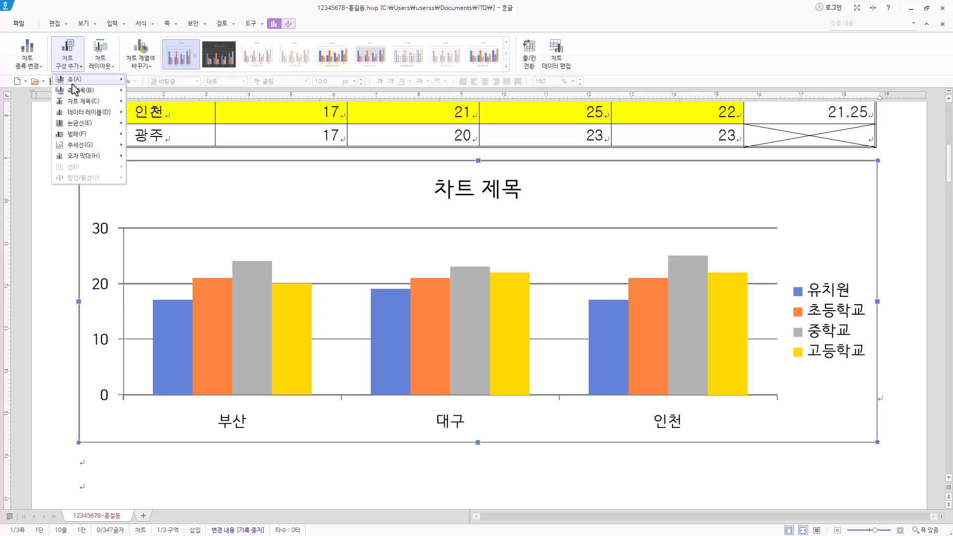
pyautogui.moveTo(72, 92)
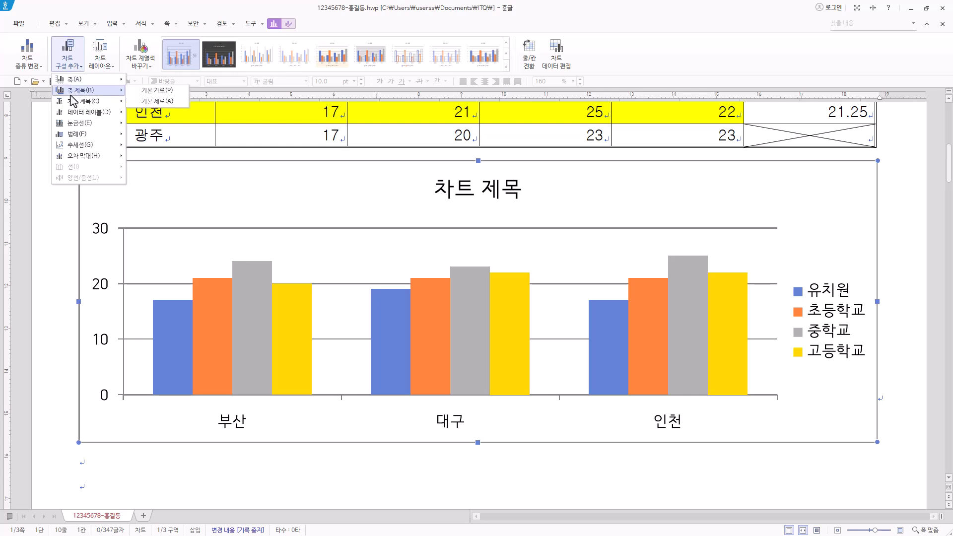
pyautogui.click(171, 102)
pyautogui.click(106, 308)
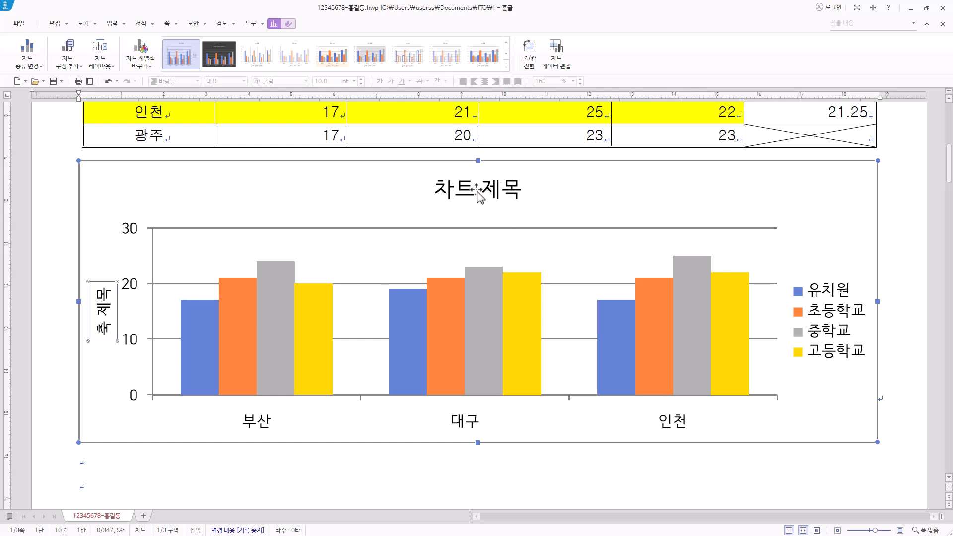
# - Edit the chart title's text to 지역별 학급당 학생수
pyautogui.rightClick(501, 191)
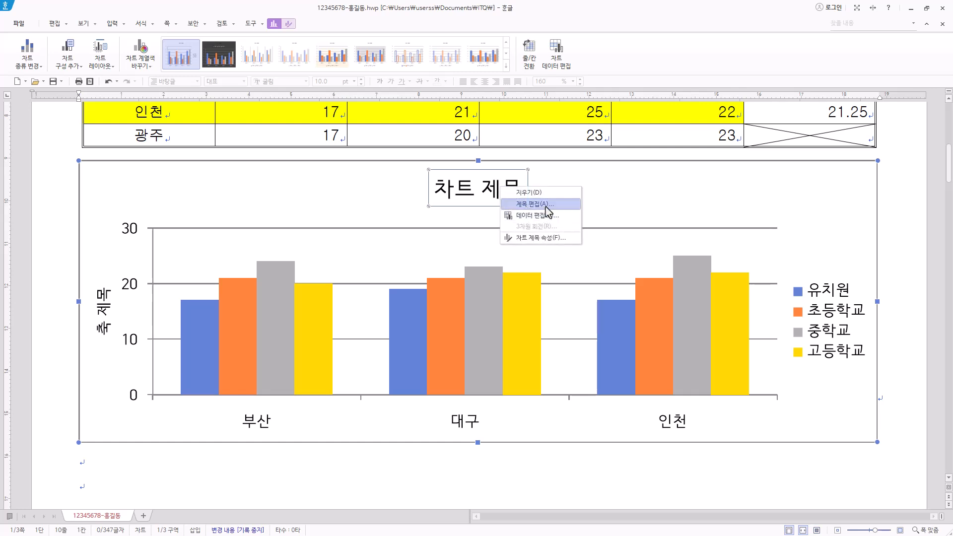
pyautogui.click(546, 207)
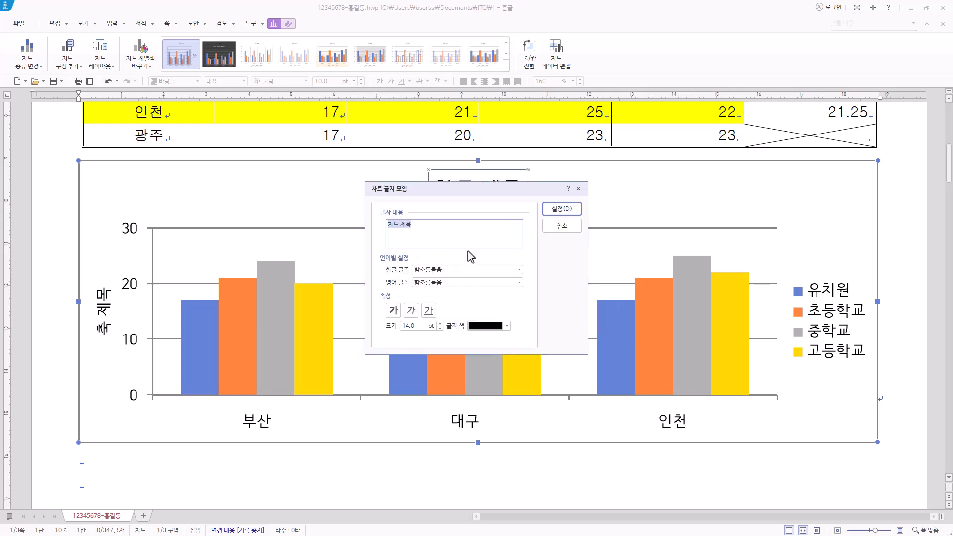
pyautogui.write('지역별 학급당 학생수')
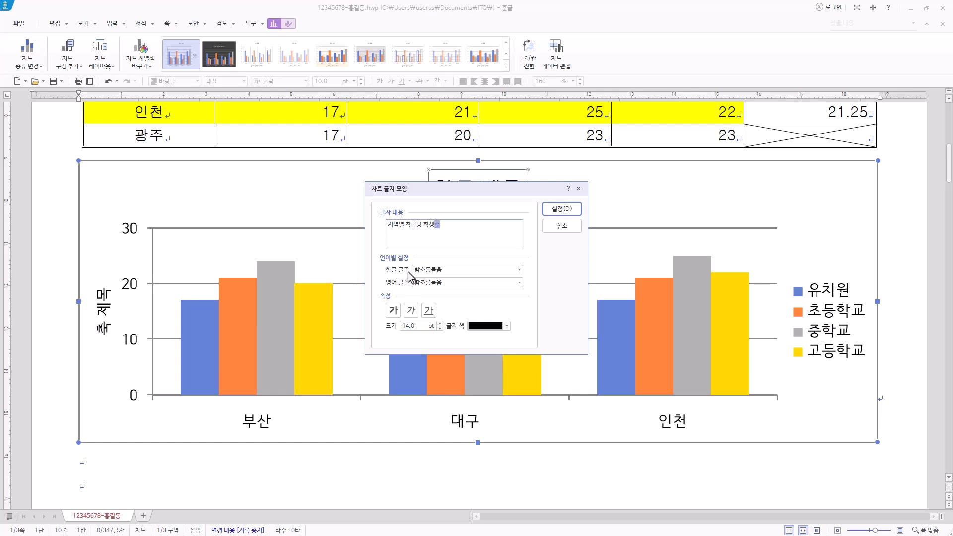
pyautogui.moveTo(447, 231); pyautogui.dragTo(308, 232)
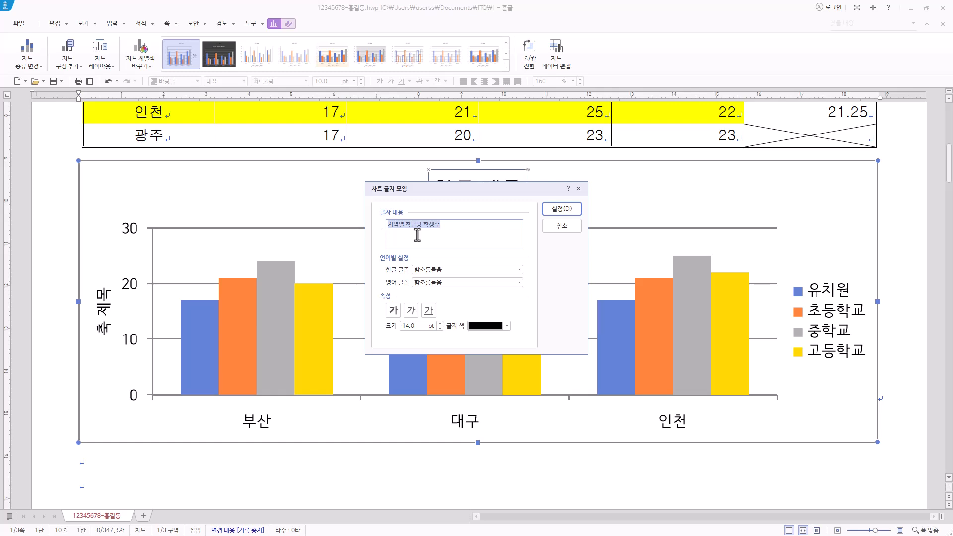
pyautogui.moveTo(460, 228); pyautogui.dragTo(193, 218)
# - Set both the Korean and the English font of the chart title to 돋움
pyautogui.doubleClick(457, 270)
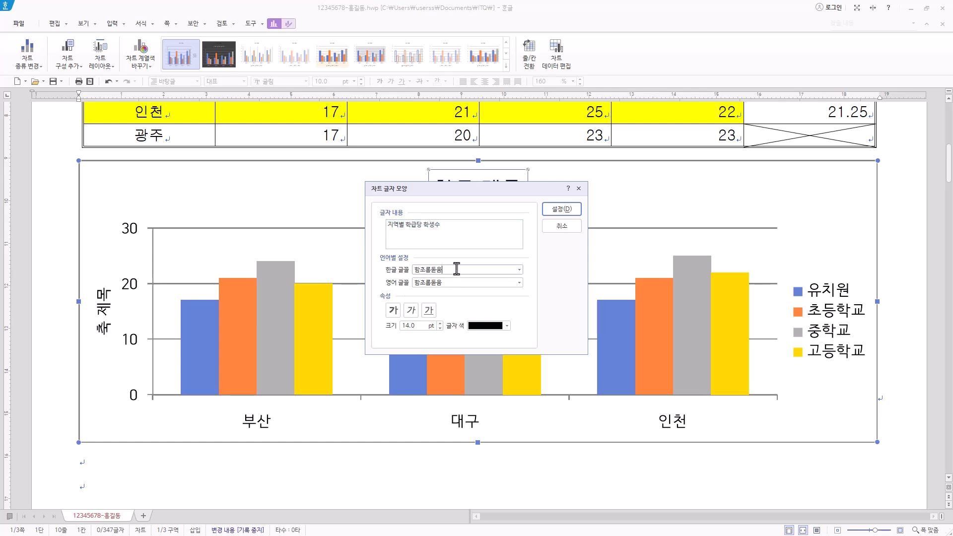
pyautogui.press('BackSpace')
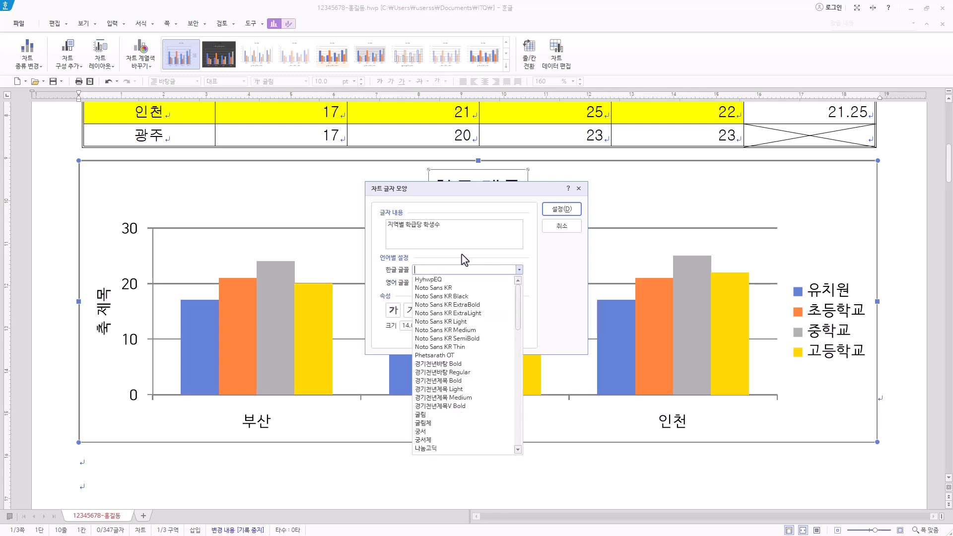
pyautogui.write('돋')
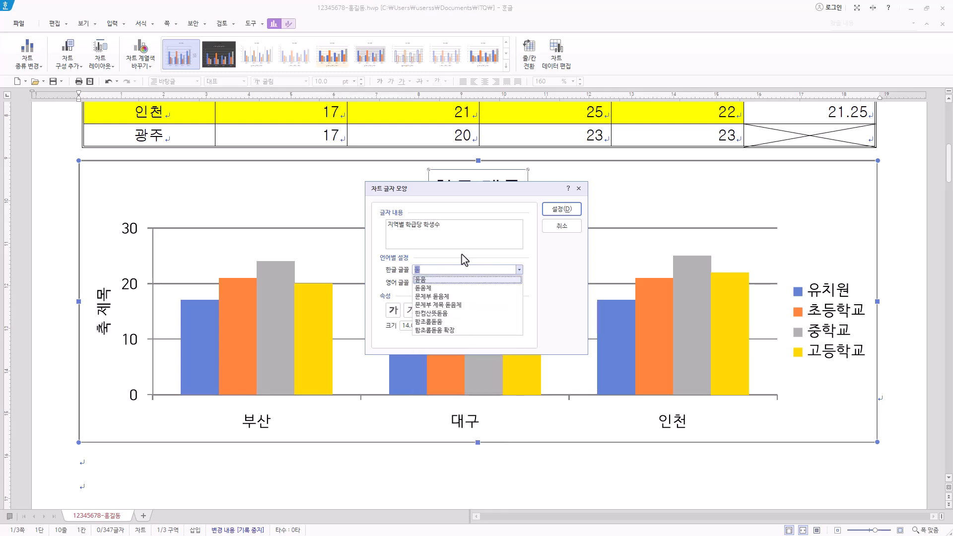
pyautogui.write('ㅇㅜㅁ')
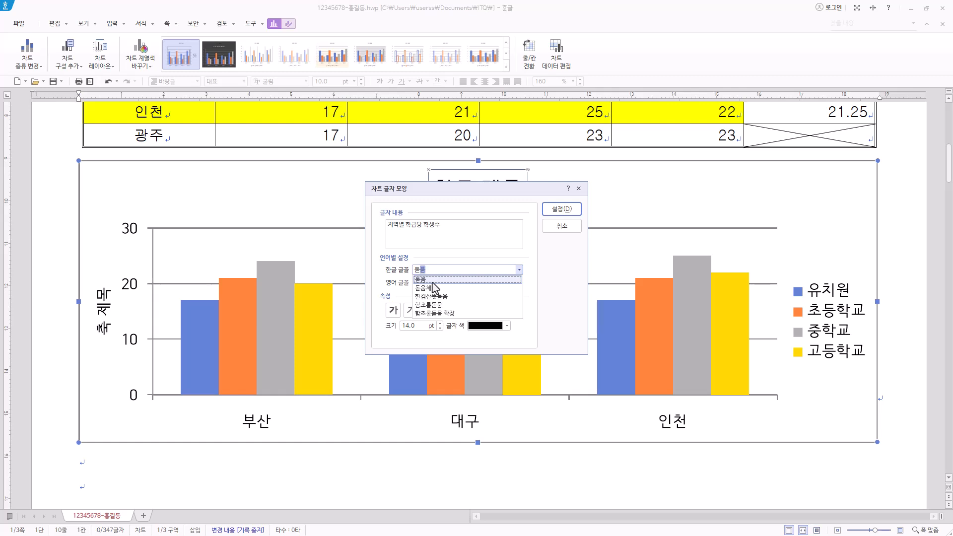
pyautogui.press('Tab')
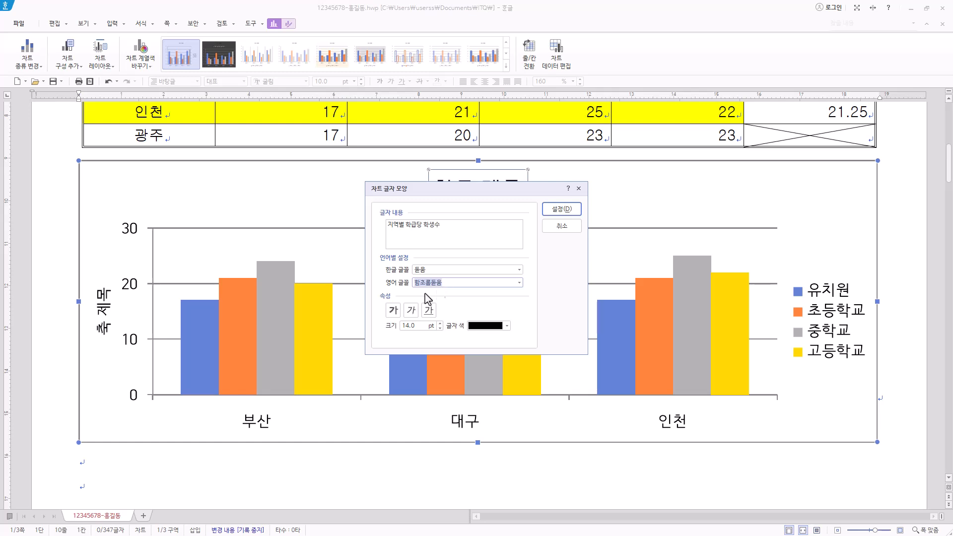
pyautogui.click(437, 270)
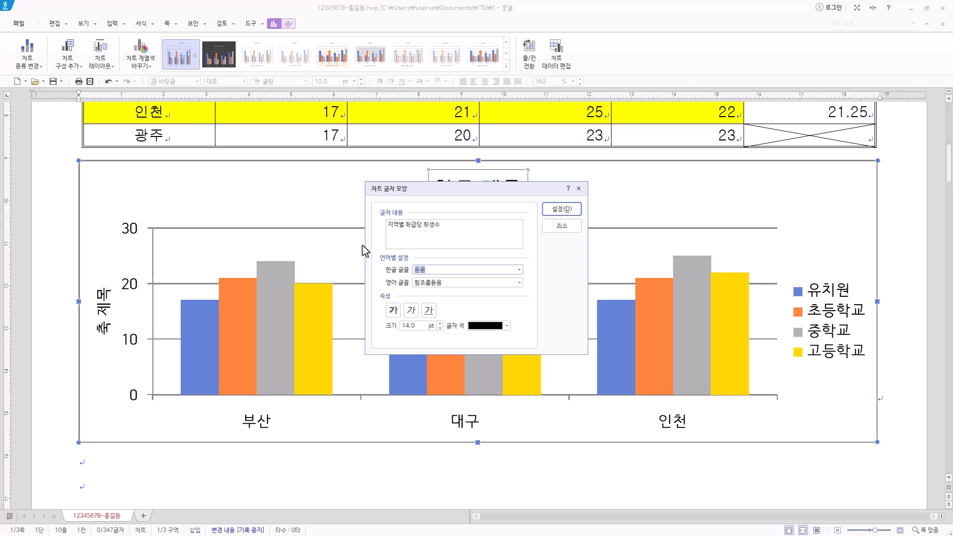
pyautogui.press('Down')
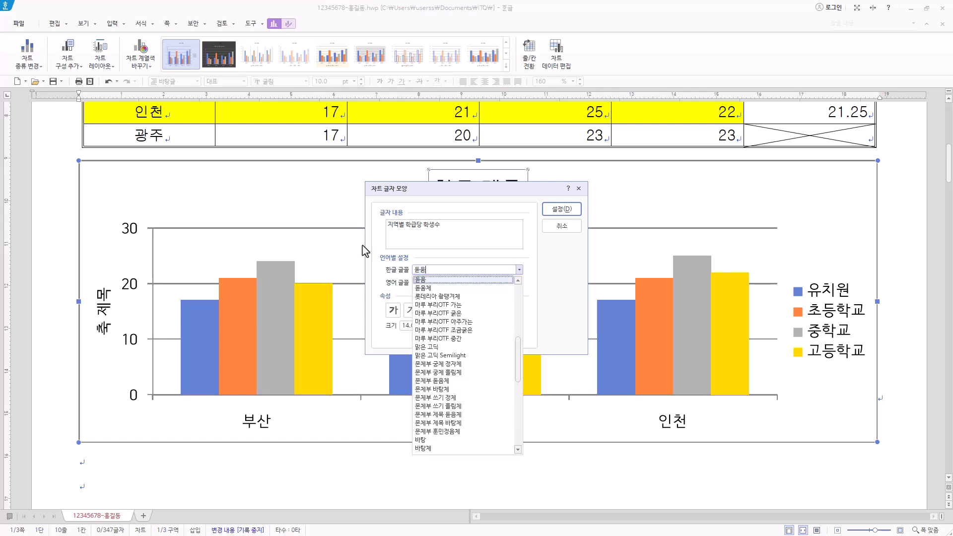
pyautogui.click(429, 280)
pyautogui.click(463, 282)
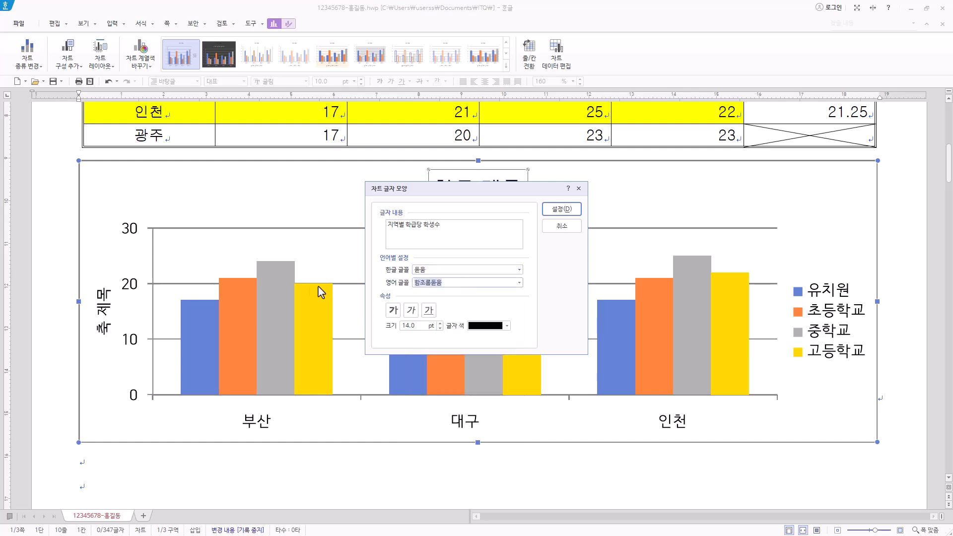
pyautogui.write('돋움')
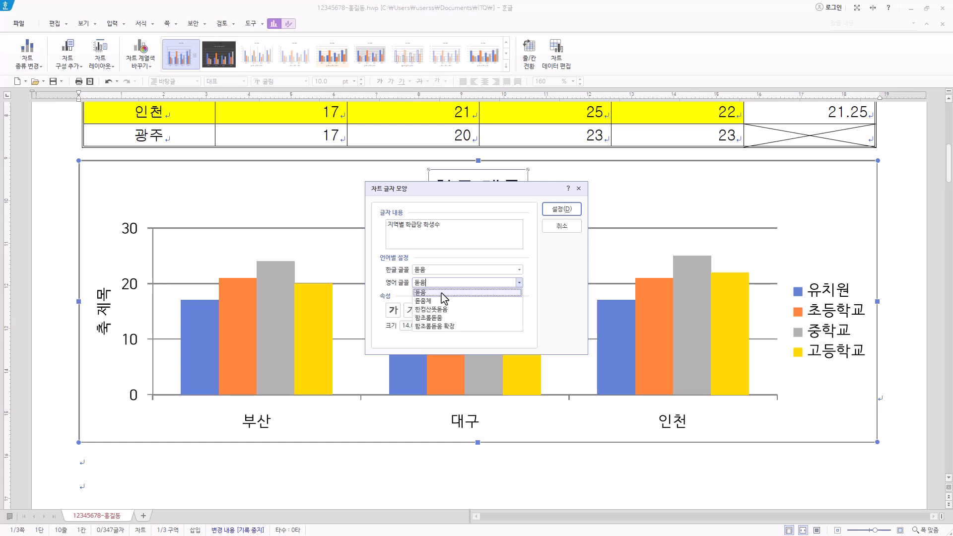
pyautogui.click(442, 293)
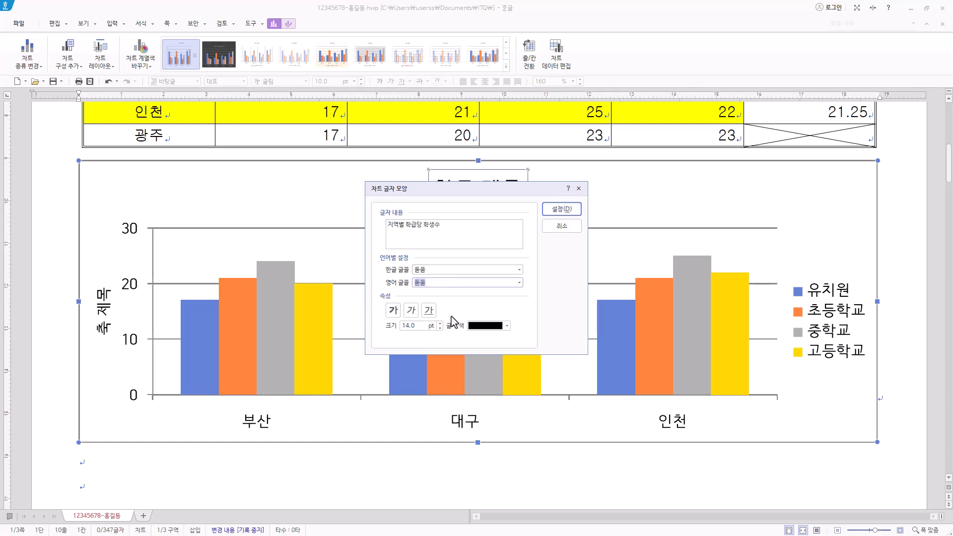
# - Set the chart title's font size to 12 pt, leave bold off, and apply the text settings
pyautogui.click(397, 314)
pyautogui.click(397, 313)
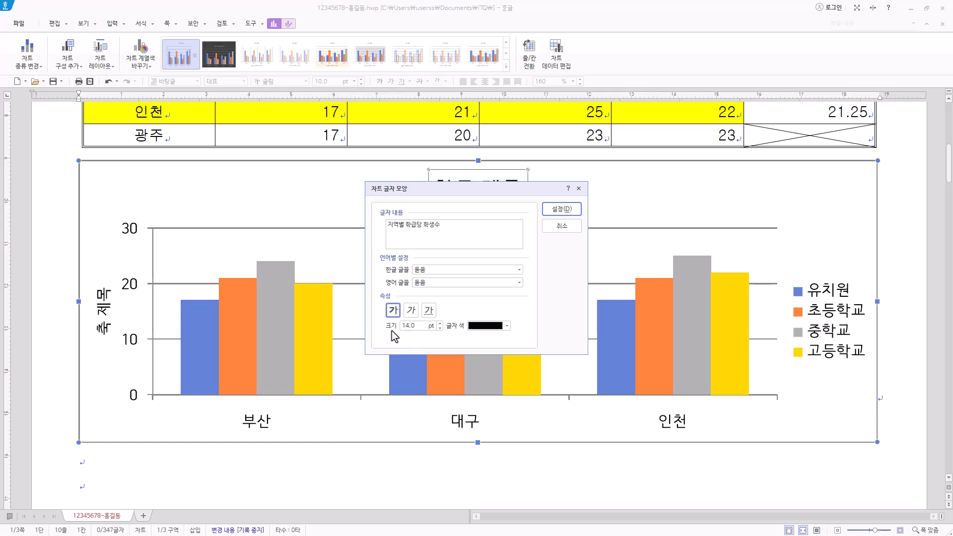
pyautogui.click(439, 328)
pyautogui.click(440, 328)
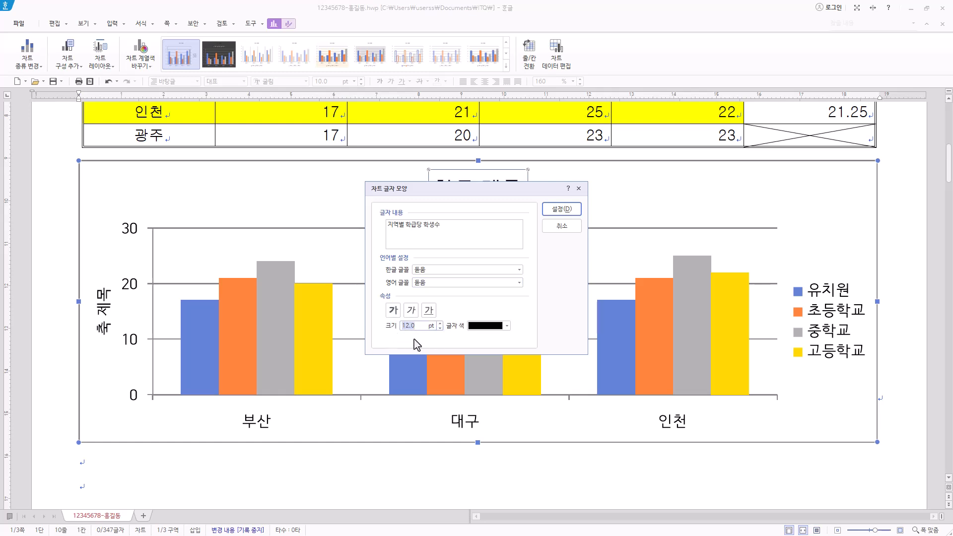
pyautogui.click(560, 210)
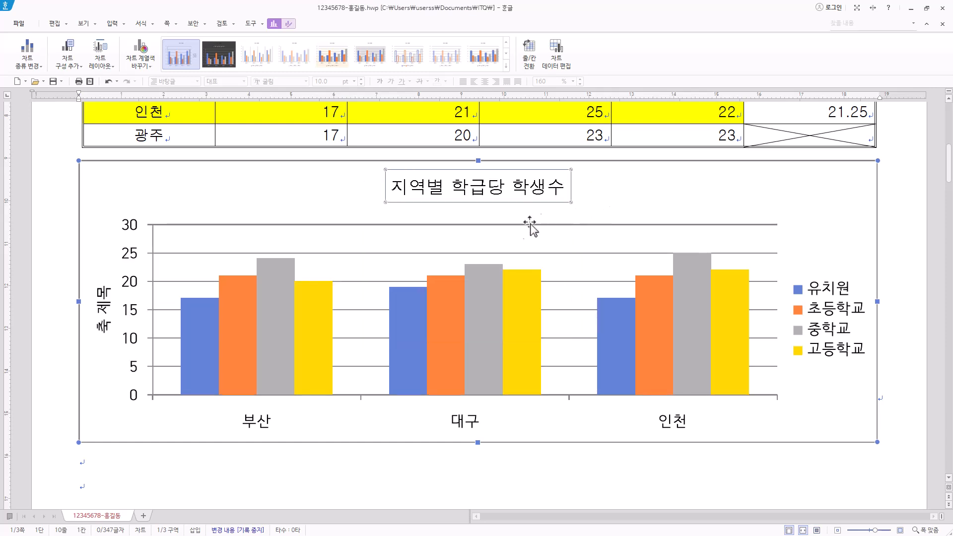
# - Give the chart title a white fill and a black outline in its object properties
pyautogui.rightClick(524, 189)
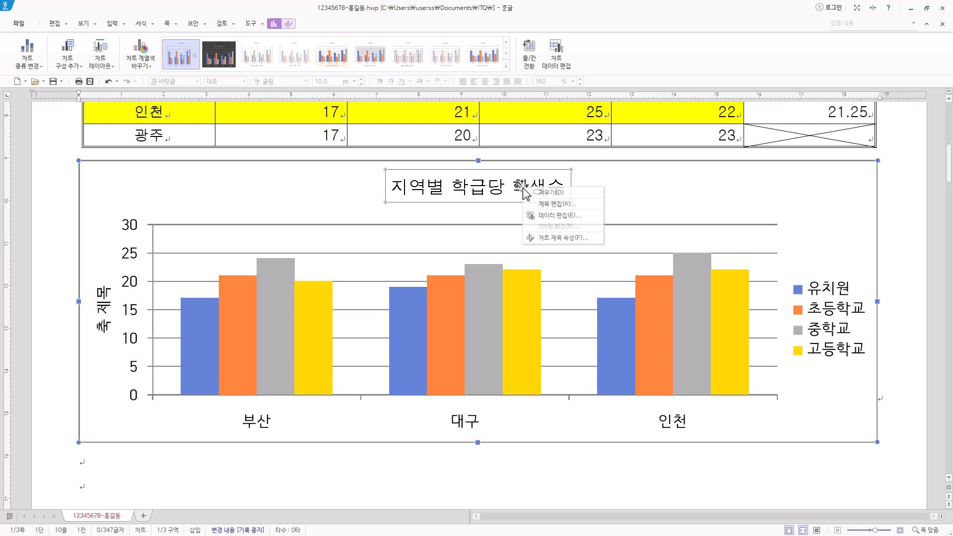
pyautogui.click(581, 242)
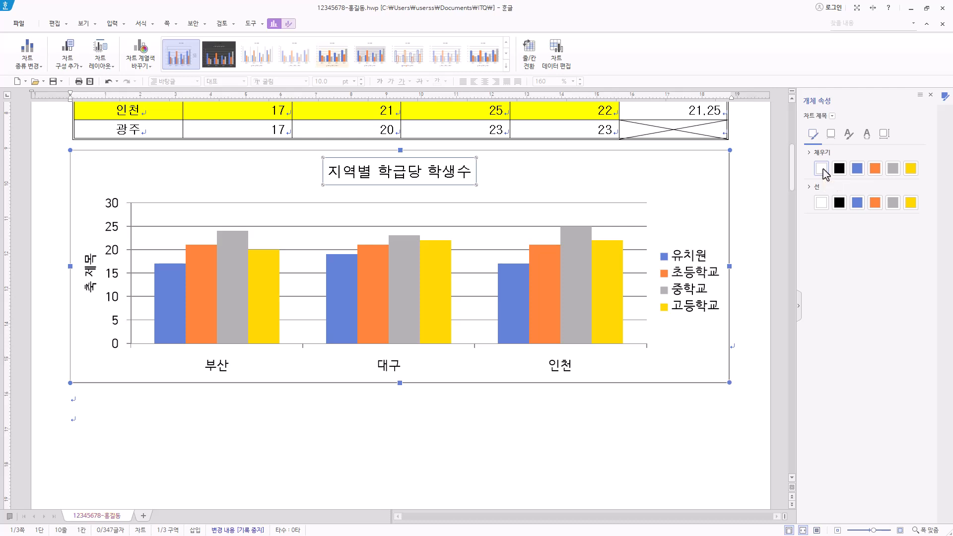
pyautogui.click(840, 203)
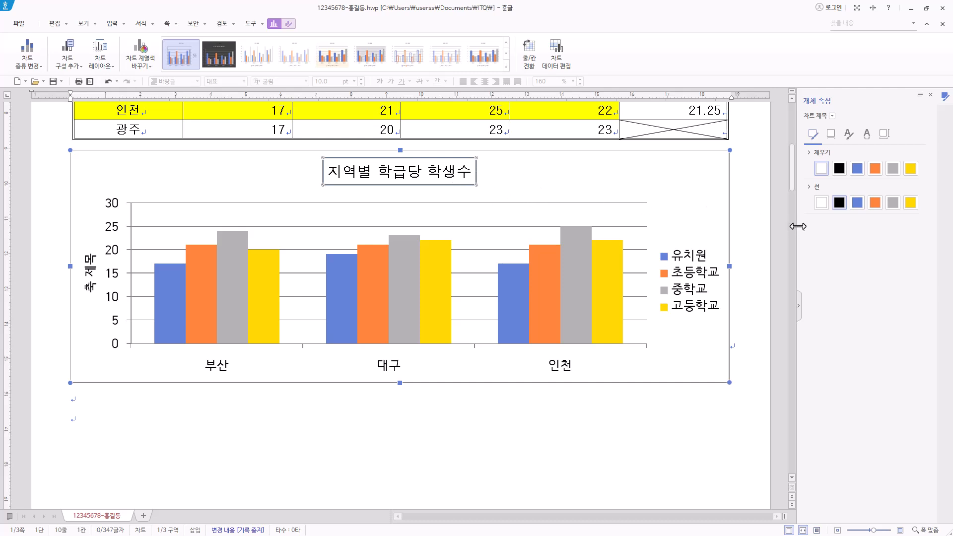
pyautogui.click(812, 137)
pyautogui.click(832, 135)
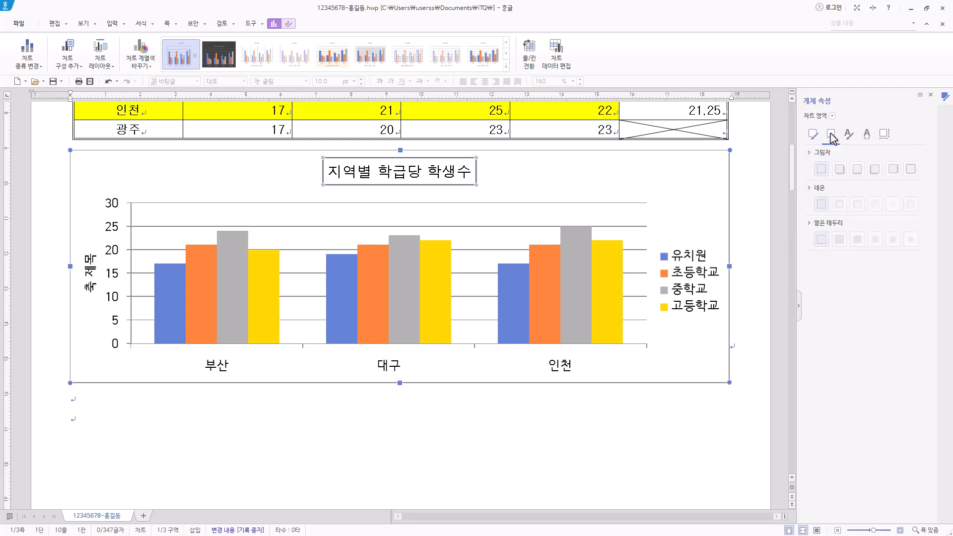
pyautogui.click(809, 155)
pyautogui.click(839, 203)
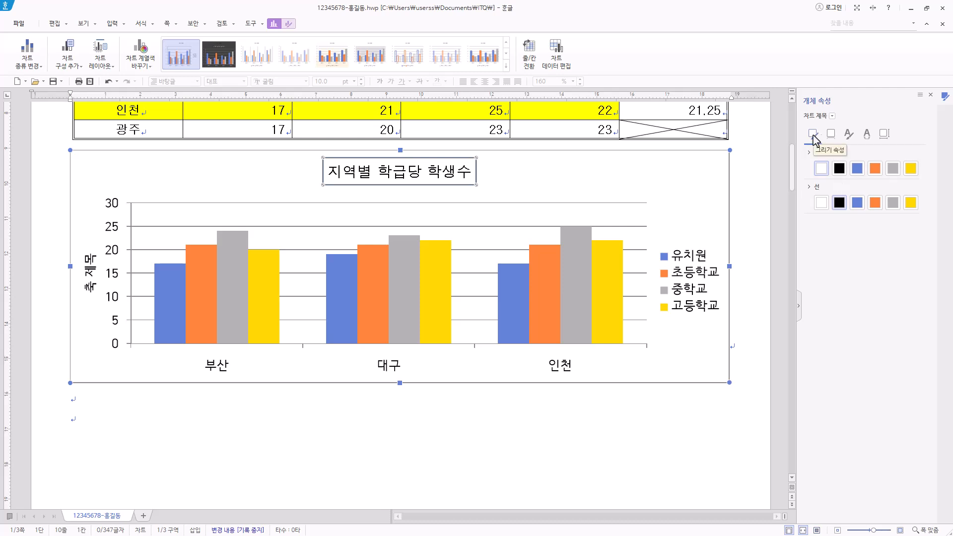
# - Apply the shadow preset that falls to the lower right of the chart title box
pyautogui.click(831, 136)
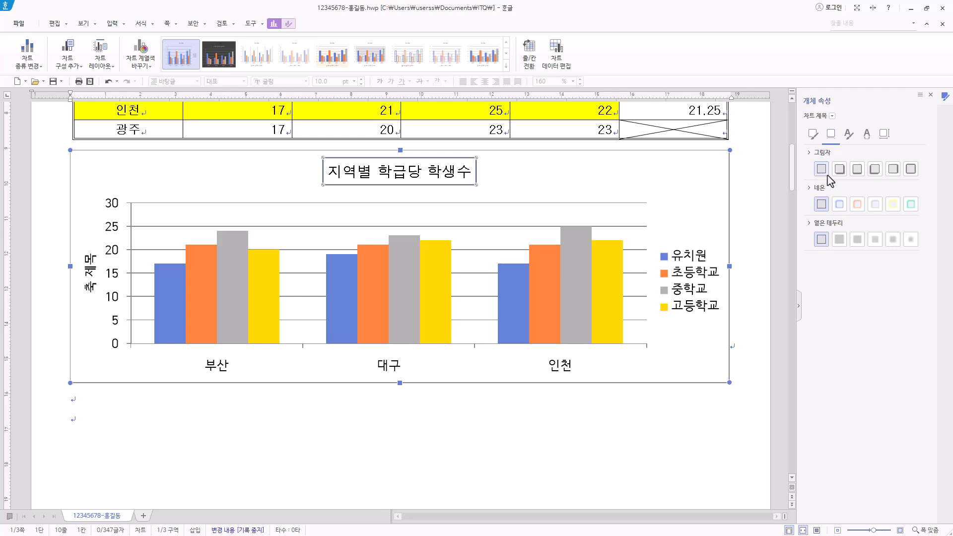
pyautogui.click(811, 153)
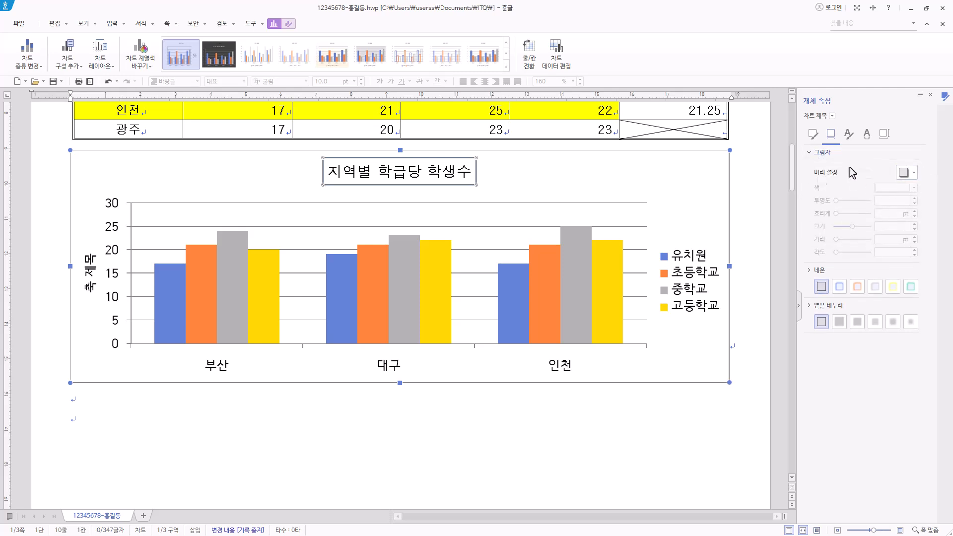
pyautogui.click(914, 173)
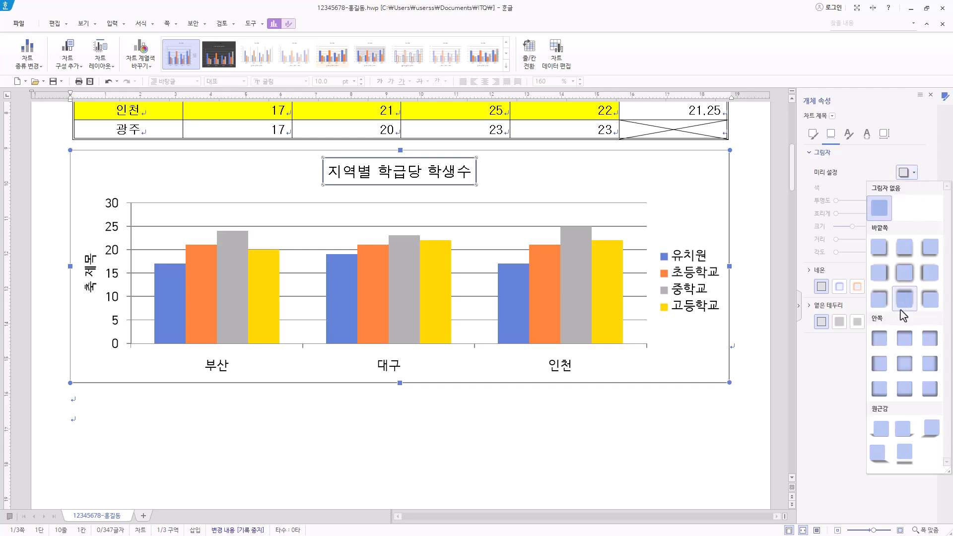
pyautogui.click(915, 176)
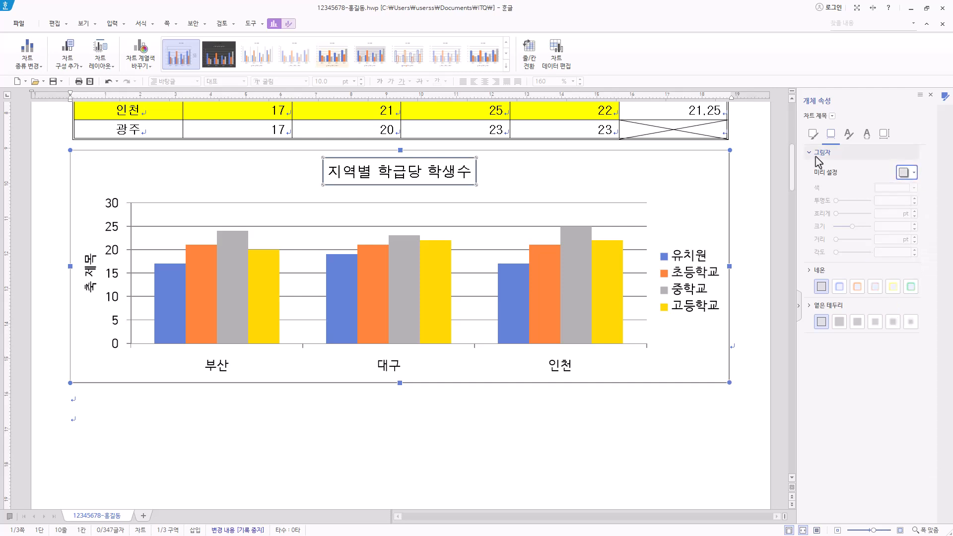
pyautogui.click(814, 153)
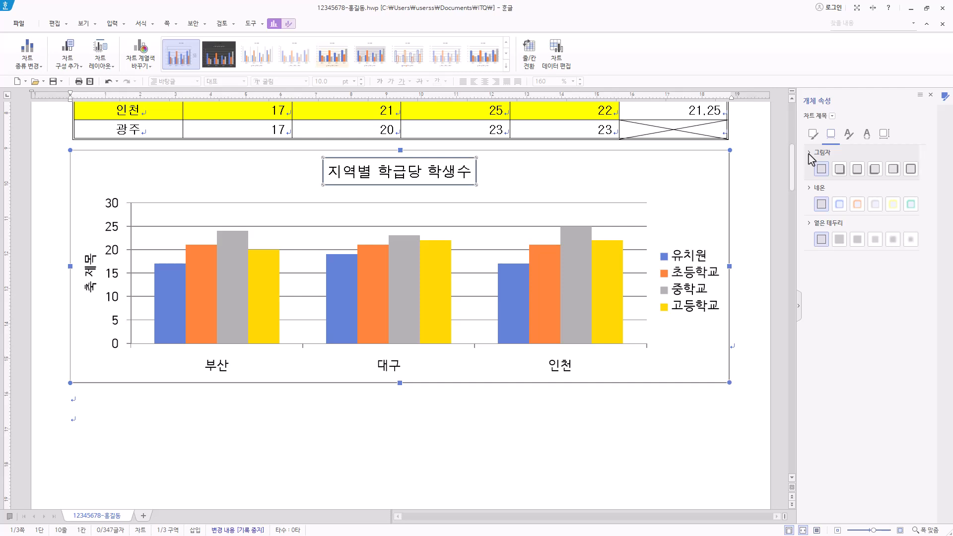
pyautogui.click(840, 172)
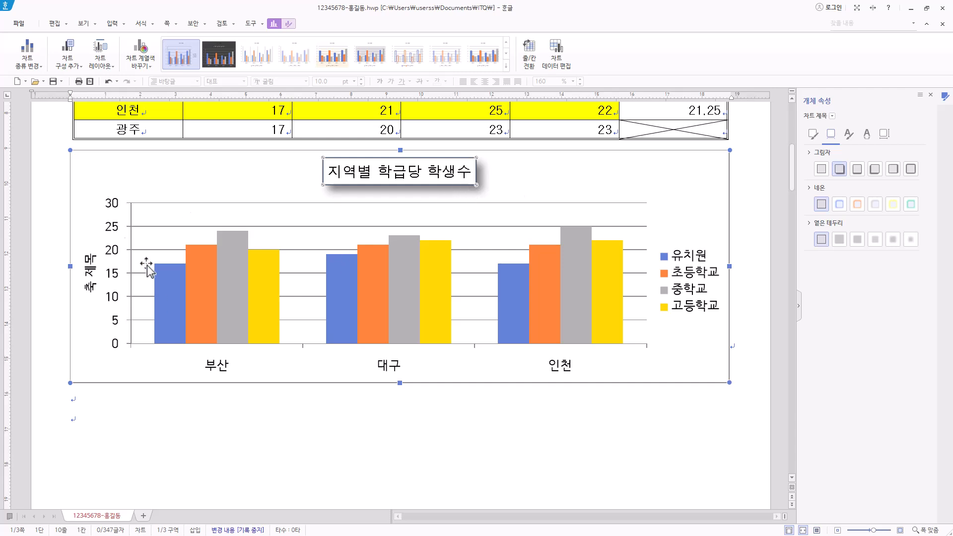
# - Replace the value axis title's text with (단위 : 명)
pyautogui.click(90, 278)
pyautogui.rightClick(90, 276)
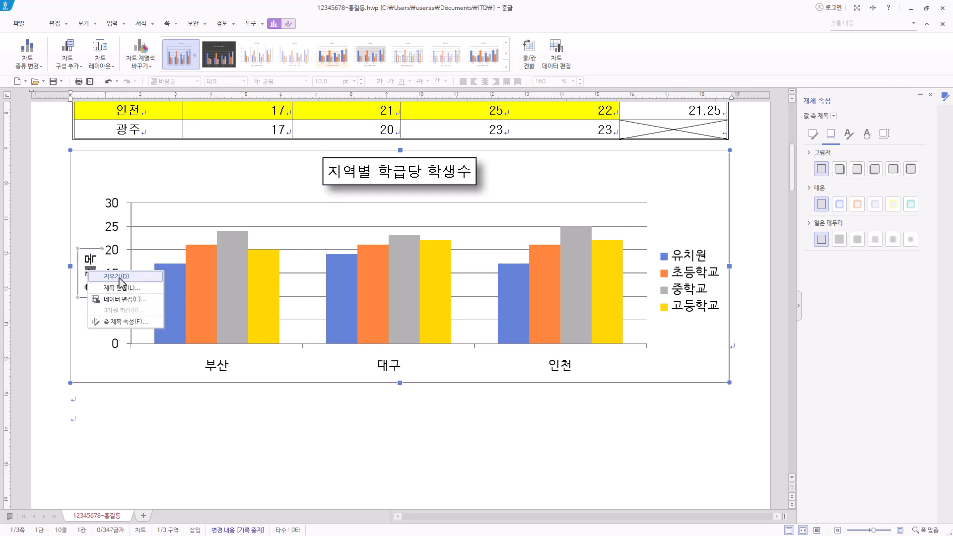
pyautogui.click(115, 287)
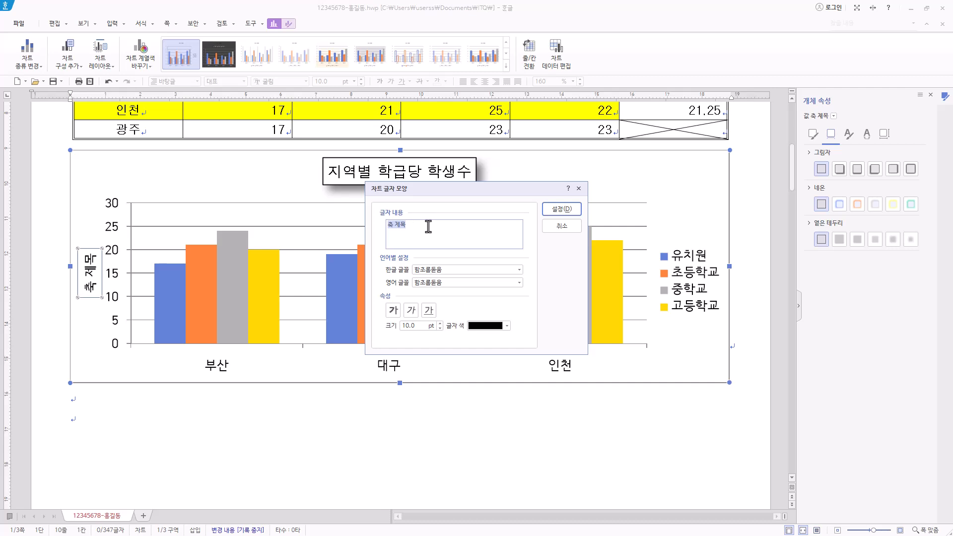
pyautogui.write('(단위 : 명)')
# - Set both the Korean and the English font of the value axis title to 돋움 and apply the text settings
pyautogui.moveTo(458, 271); pyautogui.dragTo(339, 270)
pyautogui.write('돋움')
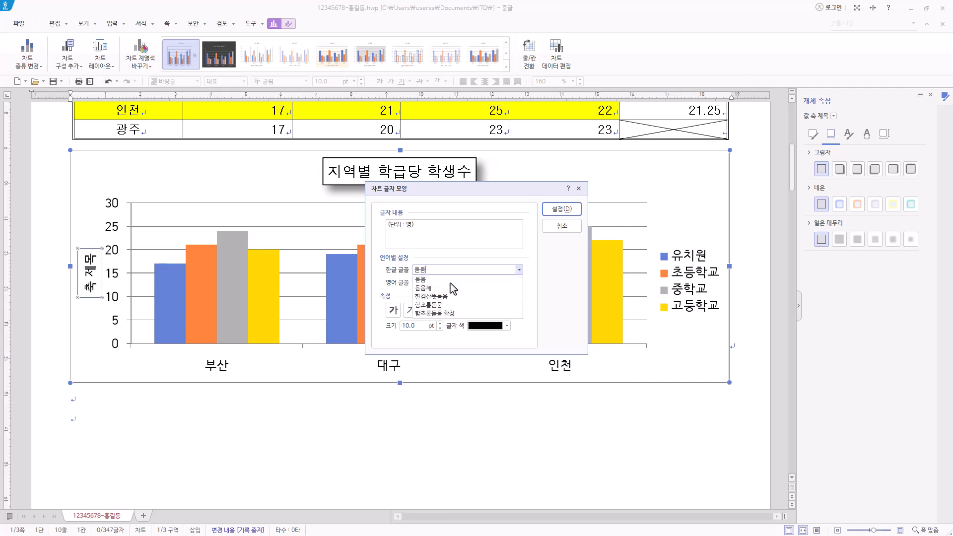
pyautogui.click(450, 282)
pyautogui.doubleClick(450, 282)
pyautogui.write('돋움')
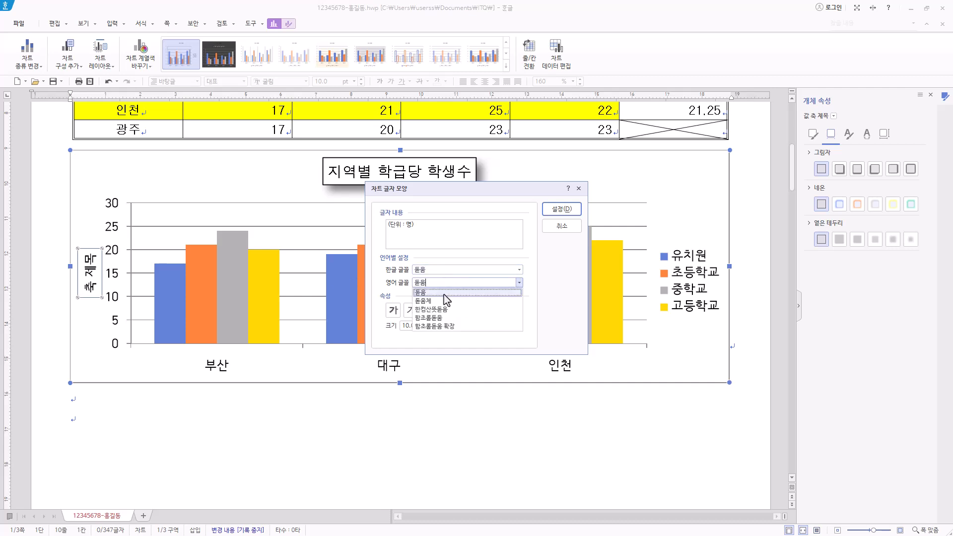
pyautogui.click(444, 293)
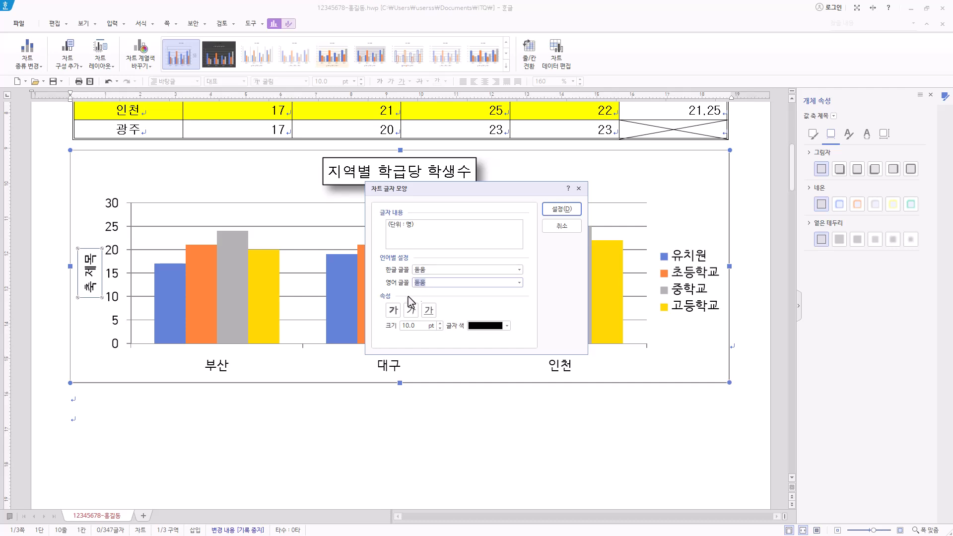
pyautogui.click(571, 218)
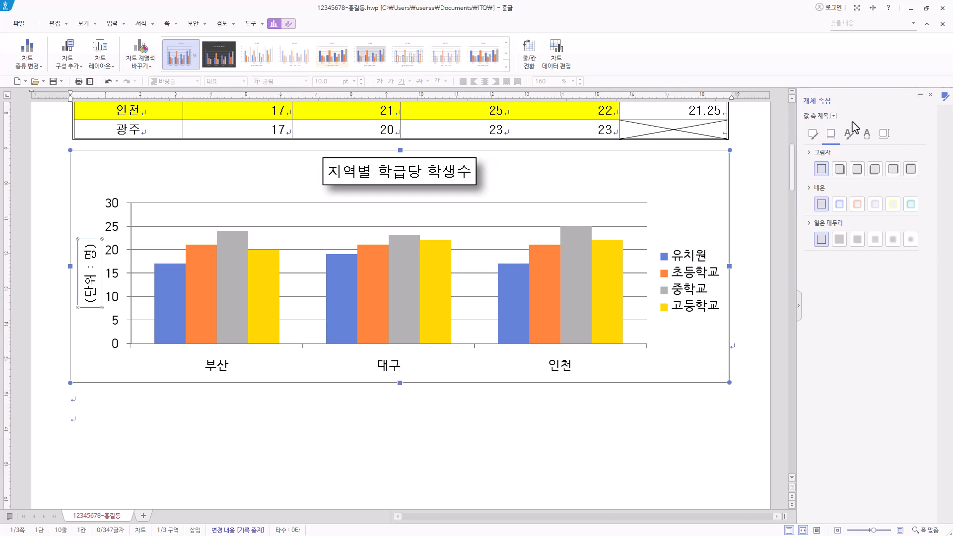
# - Change the value axis title's text direction to 가로 in its object properties
pyautogui.click(885, 137)
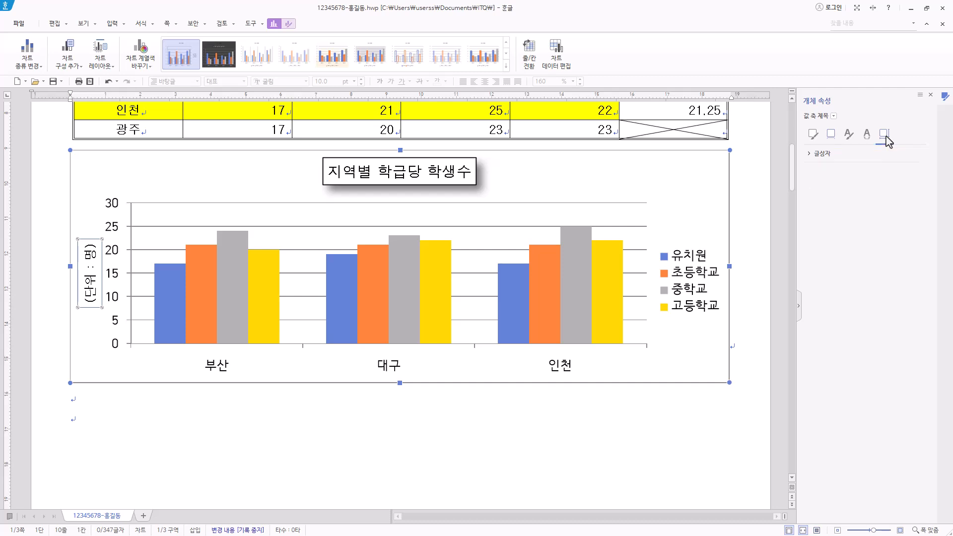
pyautogui.click(812, 154)
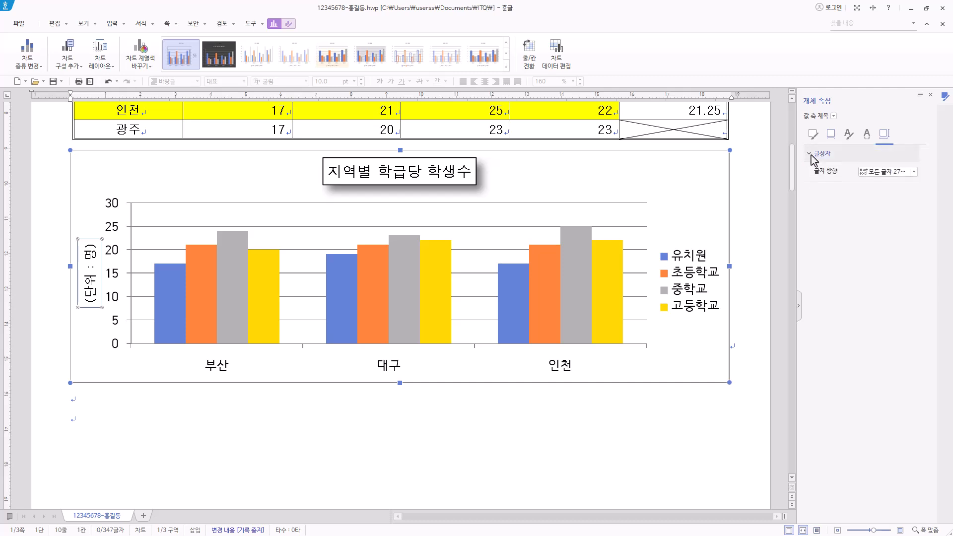
pyautogui.click(913, 172)
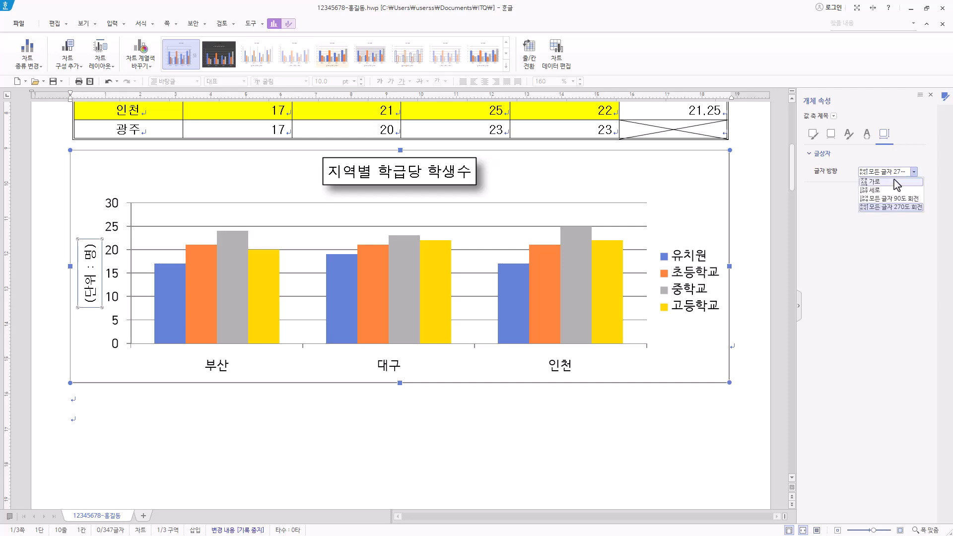
pyautogui.click(895, 181)
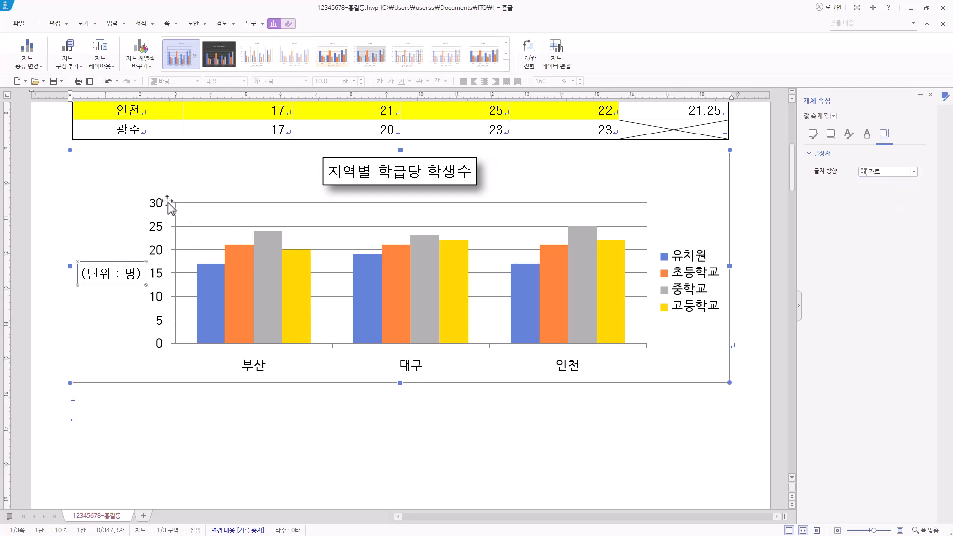
# - Set the value axis's major unit (주) to 10 in its axis properties
pyautogui.click(160, 274)
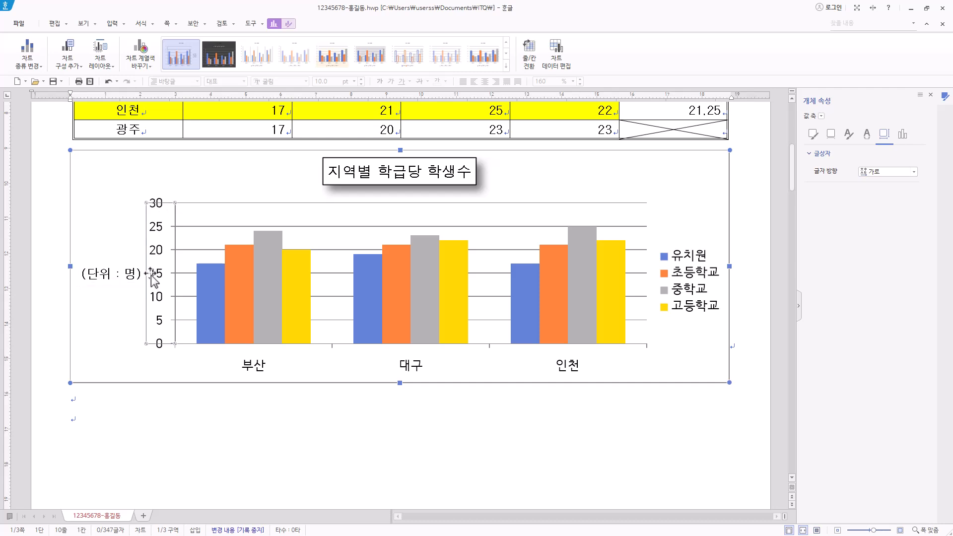
pyautogui.doubleClick(159, 272)
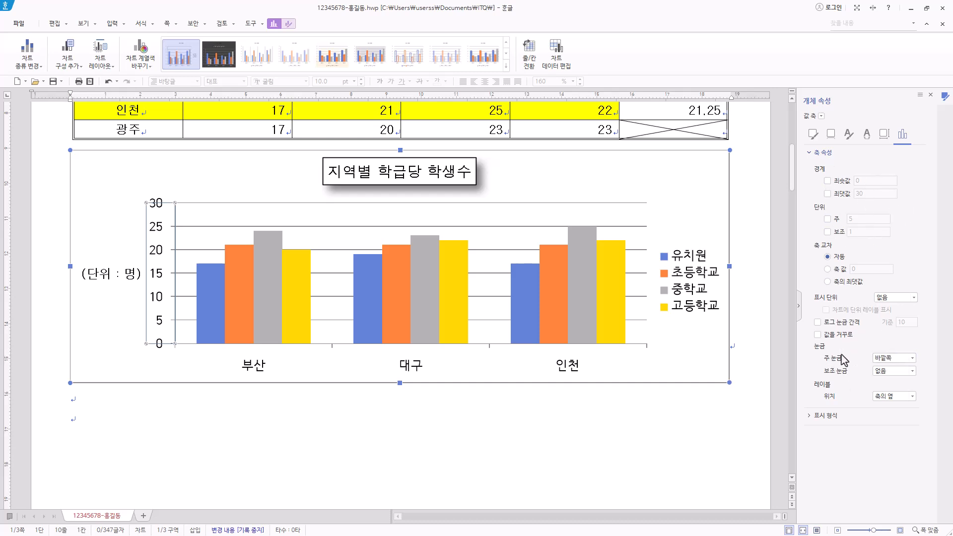
pyautogui.click(813, 417)
pyautogui.click(813, 417)
pyautogui.click(155, 309)
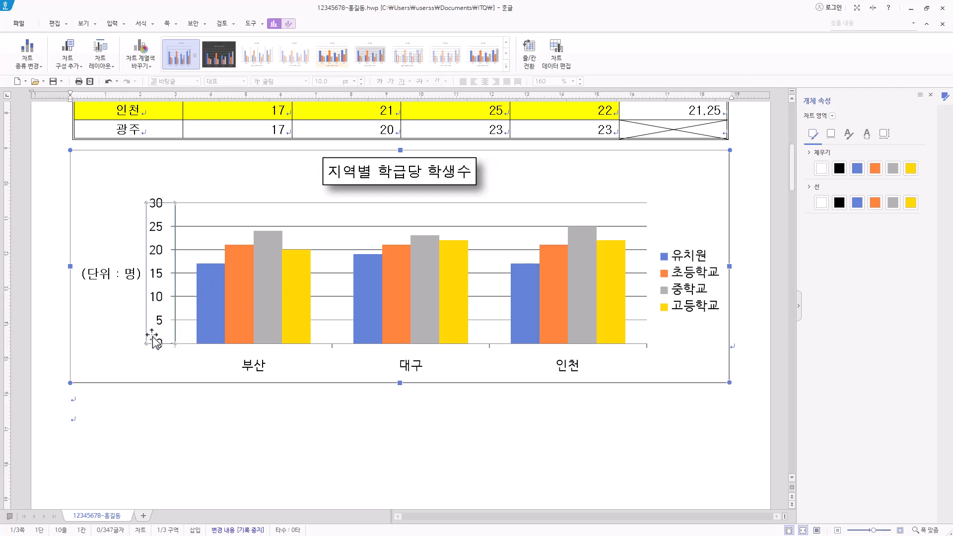
pyautogui.click(160, 317)
pyautogui.click(903, 134)
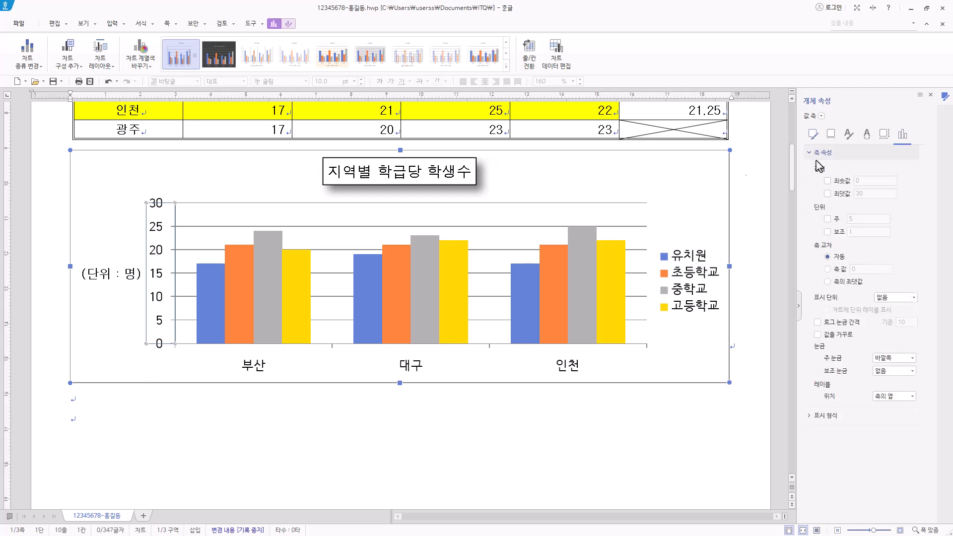
pyautogui.click(828, 219)
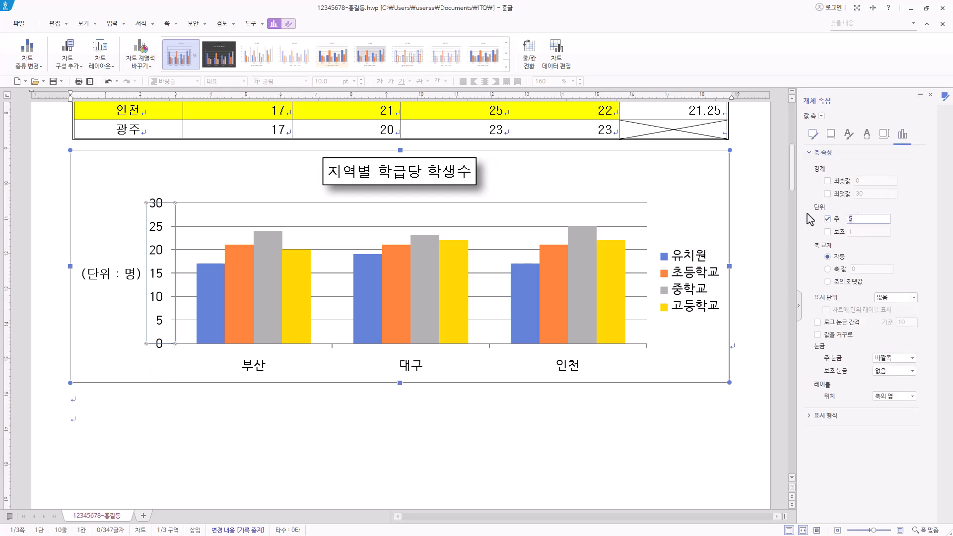
pyautogui.write('10')
pyautogui.press('Return')
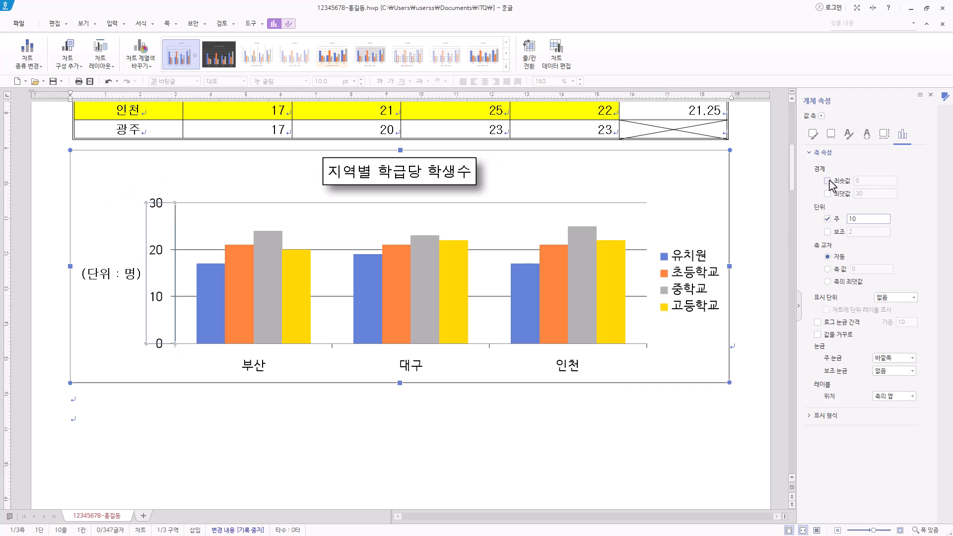
pyautogui.click(827, 219)
# - Change the value axis's number format category to 회계 with the currency symbol set to 없음
pyautogui.click(812, 417)
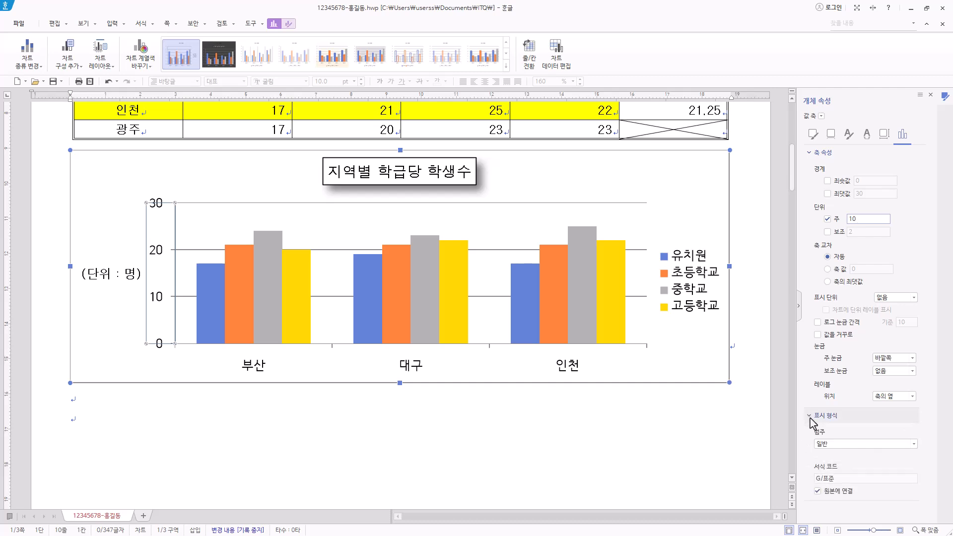
pyautogui.click(853, 444)
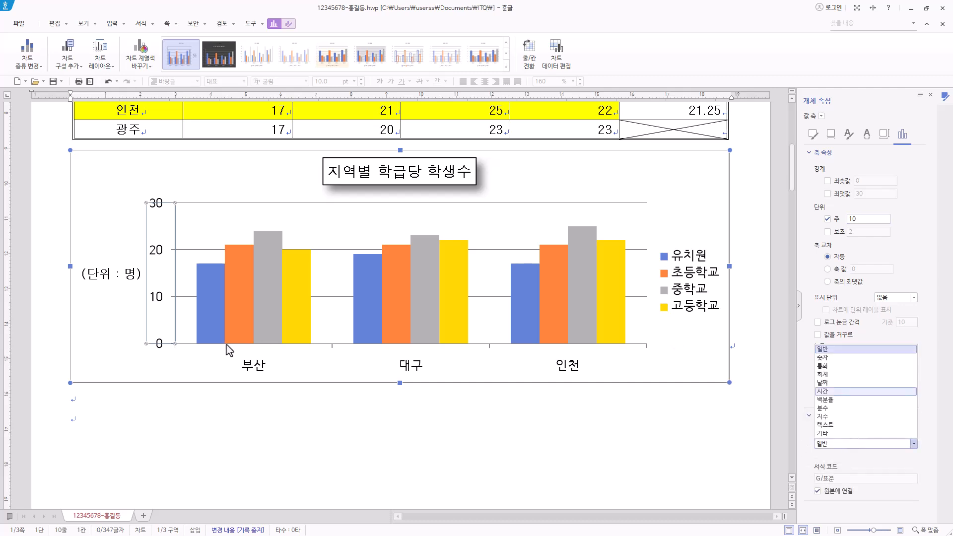
pyautogui.click(823, 366)
pyautogui.click(866, 482)
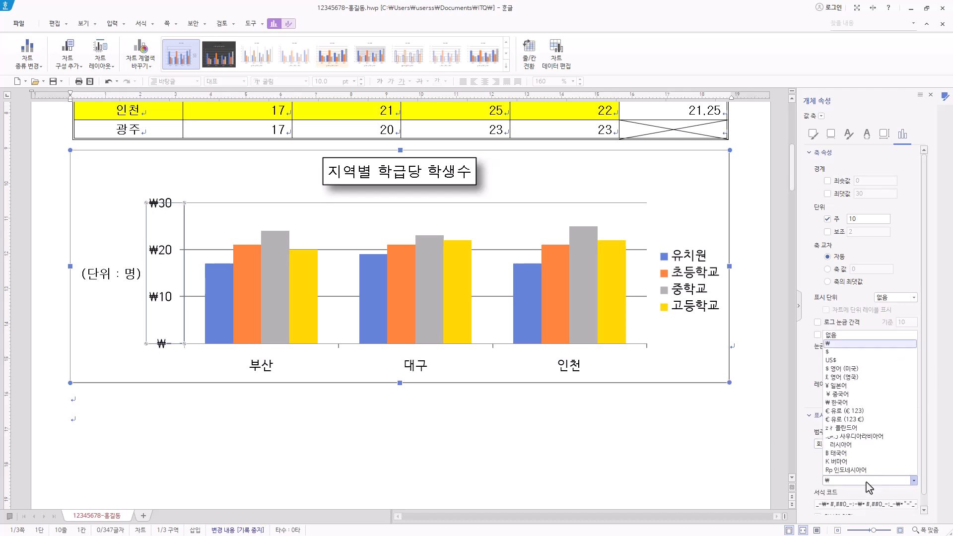
pyautogui.click(831, 335)
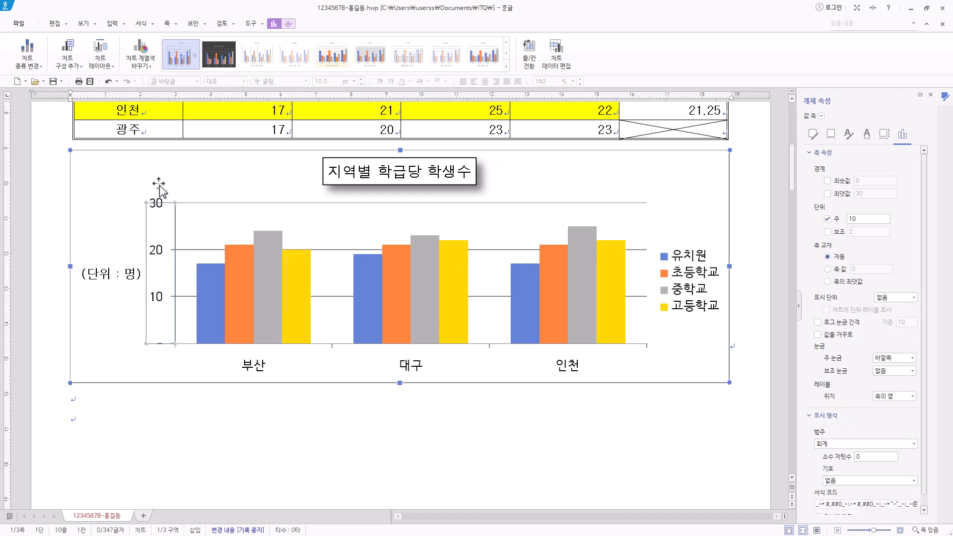
# - Return the value axis's number format category to 일반
pyautogui.click(209, 353)
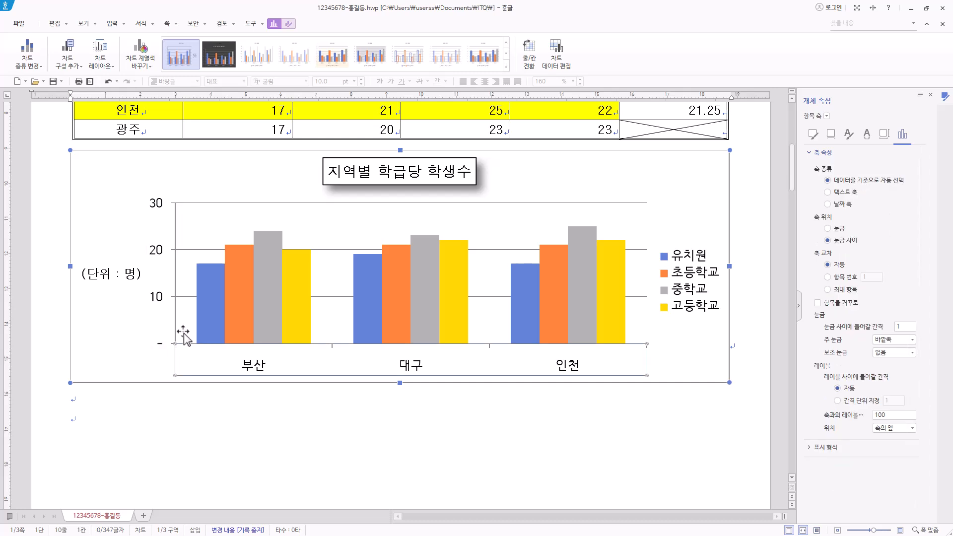
pyautogui.click(165, 301)
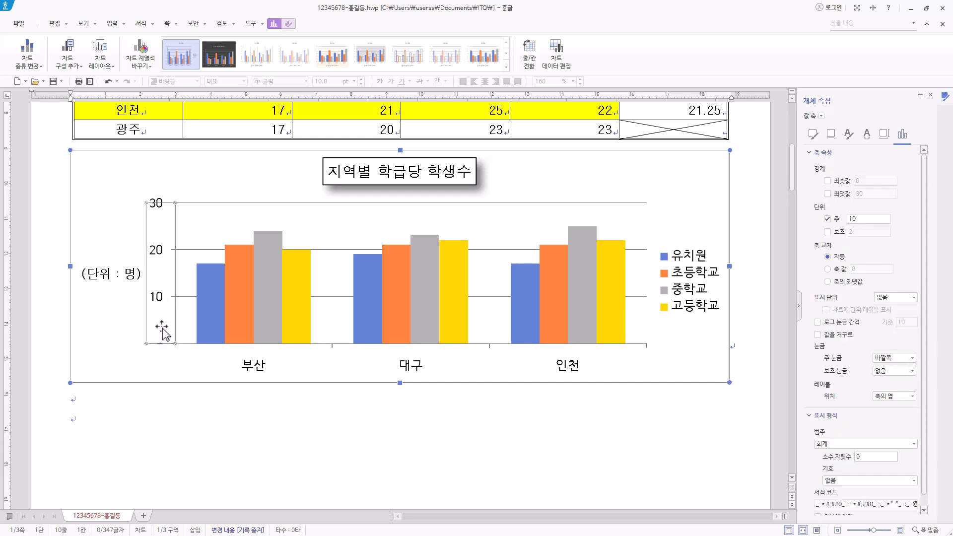
pyautogui.click(837, 444)
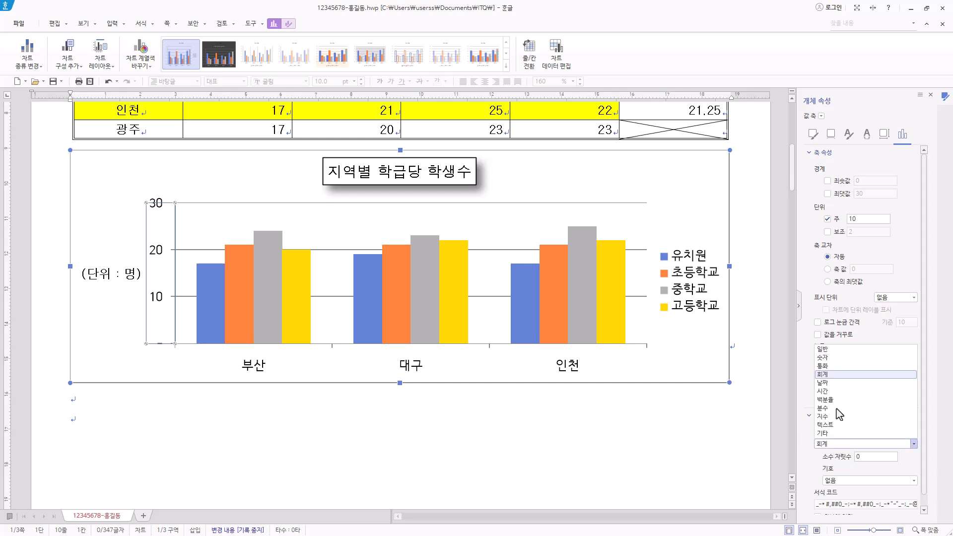
pyautogui.click(838, 352)
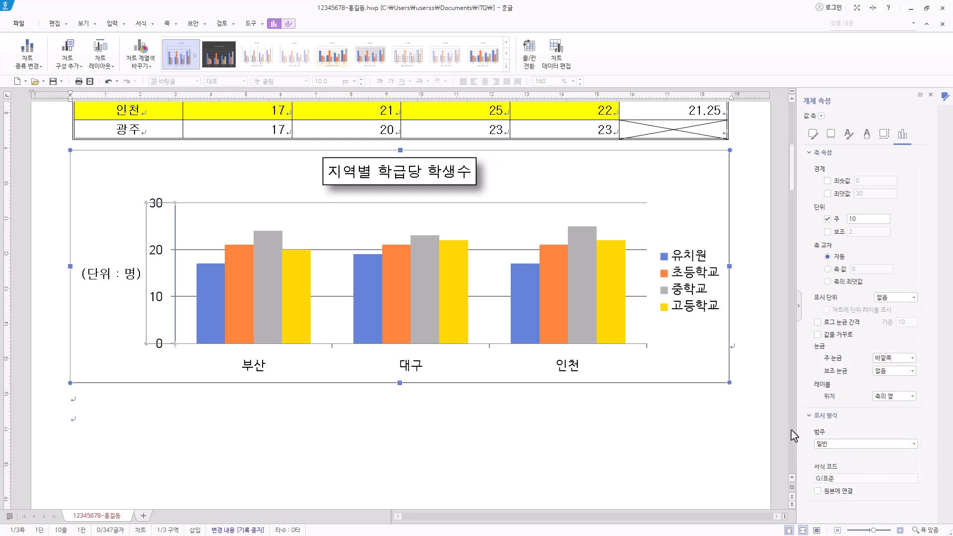
pyautogui.click(810, 417)
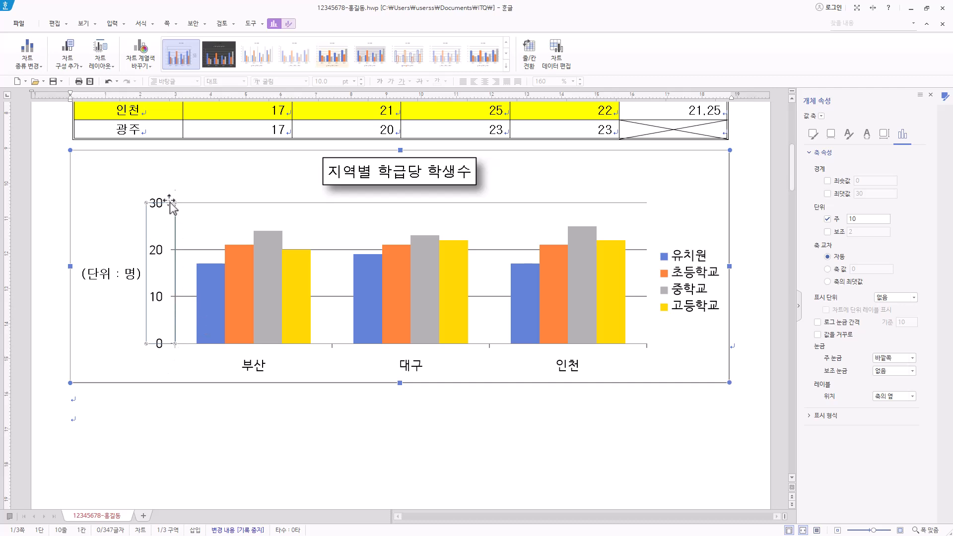
# - Try the 없음 option for the value axis's major tick marks and restore them to 바깥쪽
pyautogui.click(175, 254)
pyautogui.click(899, 358)
pyautogui.click(900, 368)
pyautogui.click(912, 358)
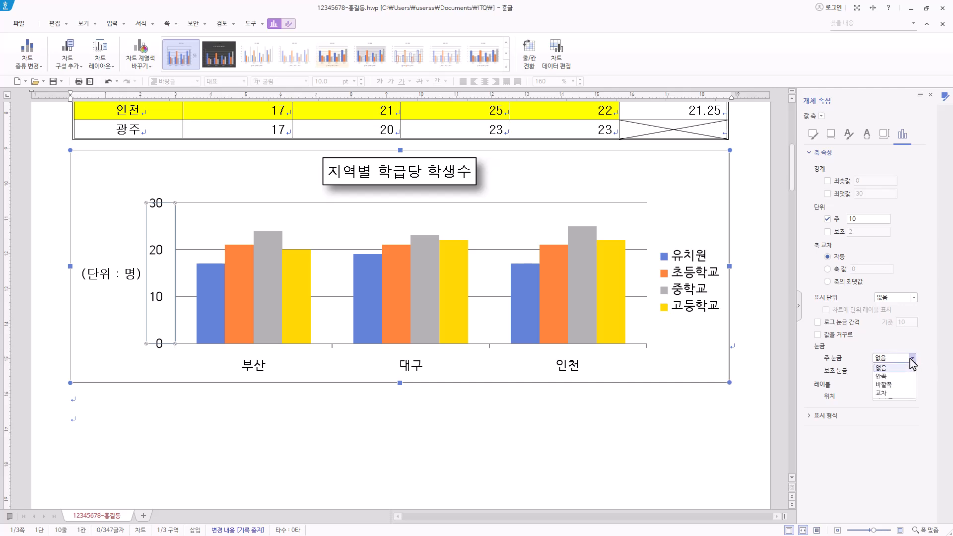
pyautogui.click(904, 385)
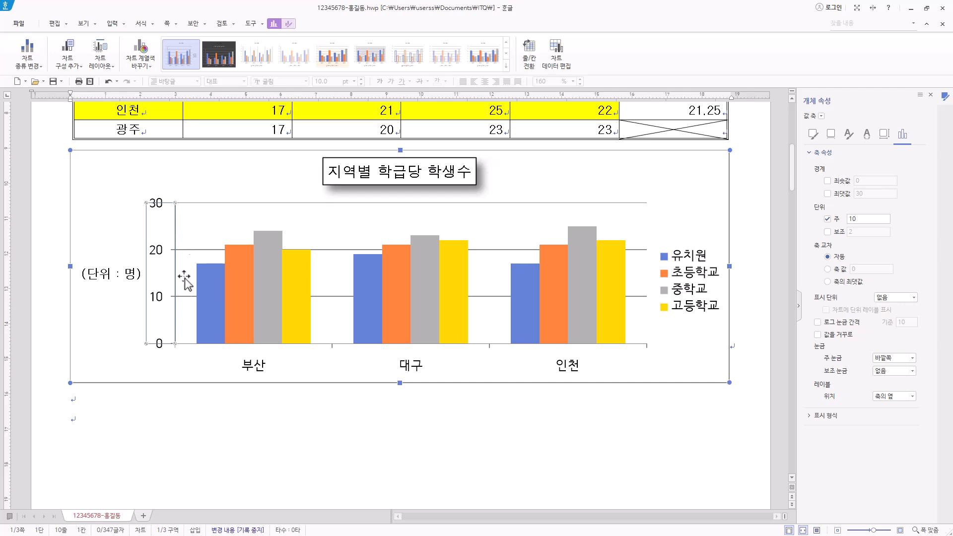
# - Set the value axis's major tick marks (주 눈금) to 없음
pyautogui.click(913, 358)
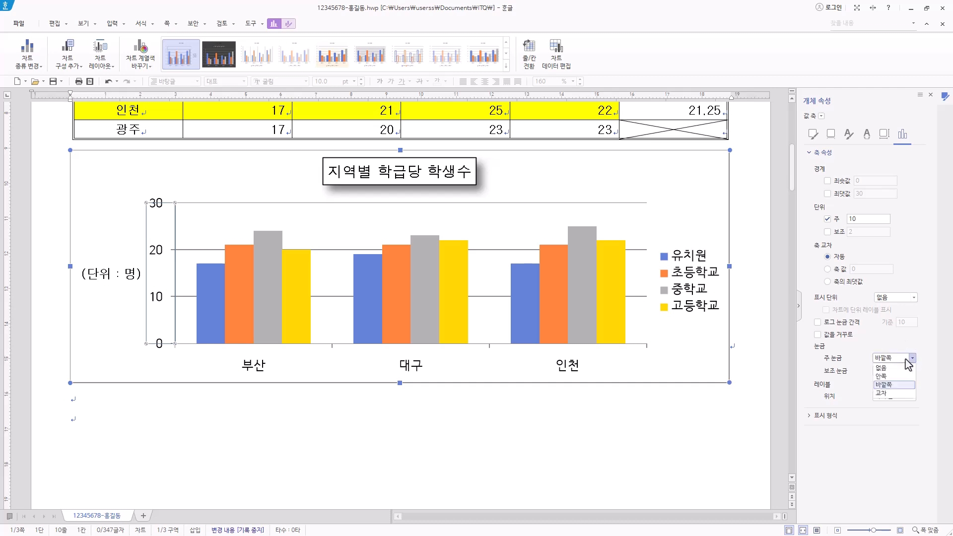
pyautogui.click(904, 370)
pyautogui.click(204, 358)
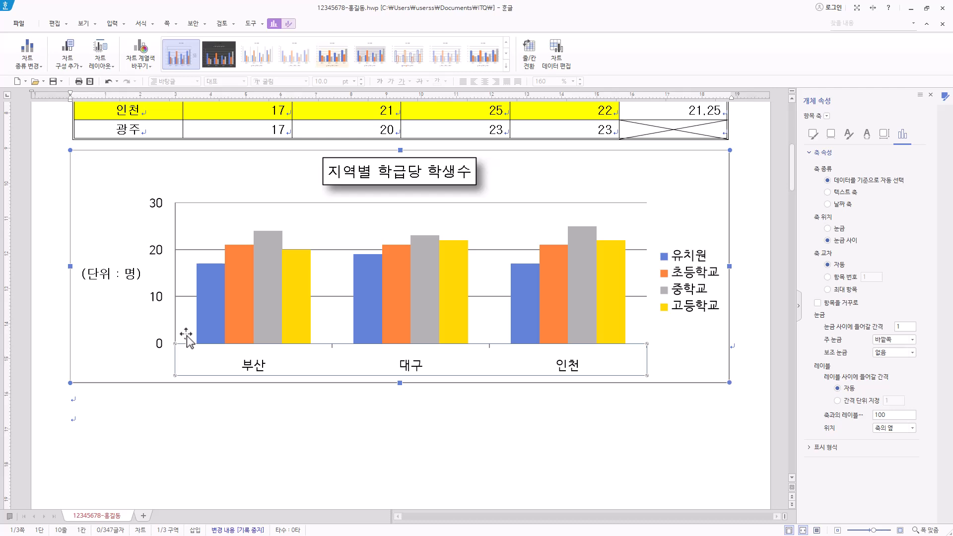
pyautogui.click(160, 301)
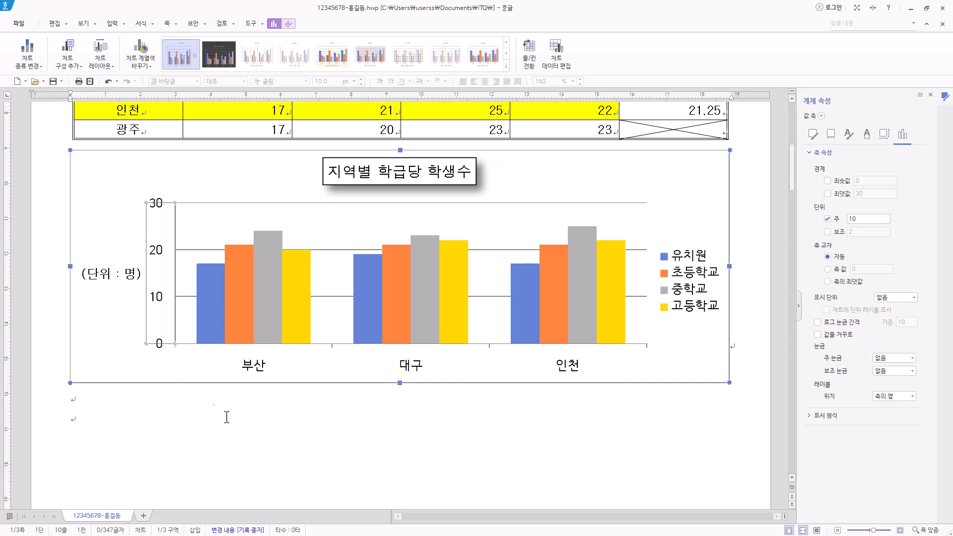
pyautogui.click(572, 366)
pyautogui.click(639, 297)
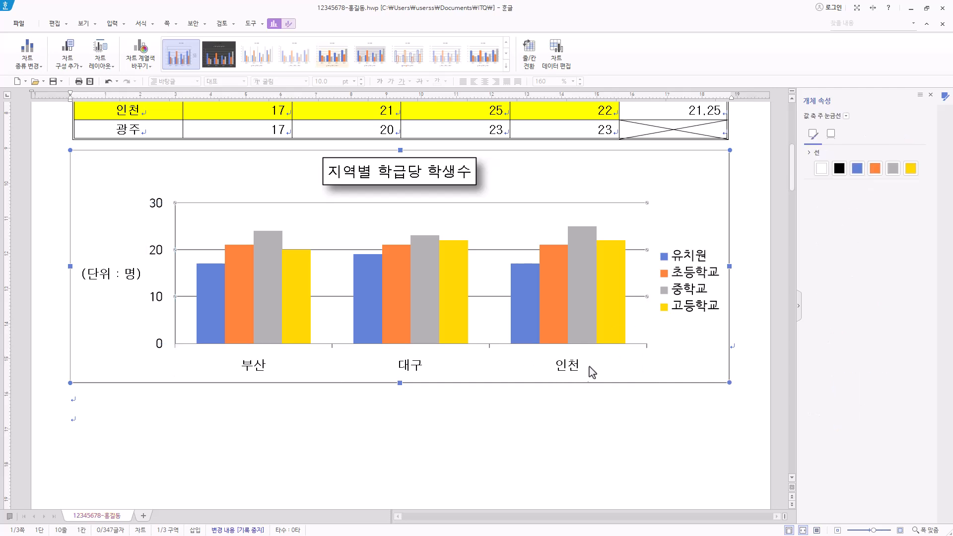
# - Set both the Korean and the English font of the chart legend to 돋움 and apply the text settings
pyautogui.click(690, 273)
pyautogui.rightClick(695, 276)
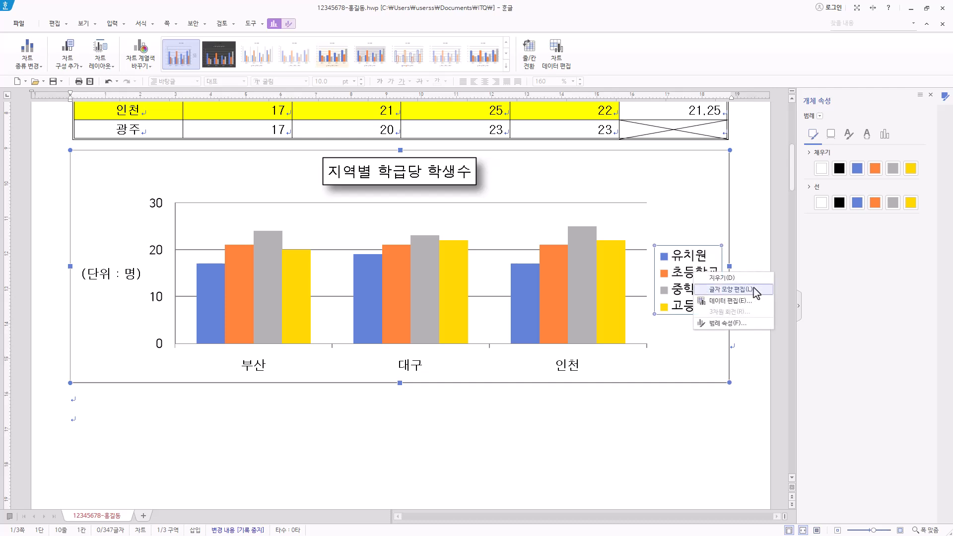
pyautogui.click(752, 291)
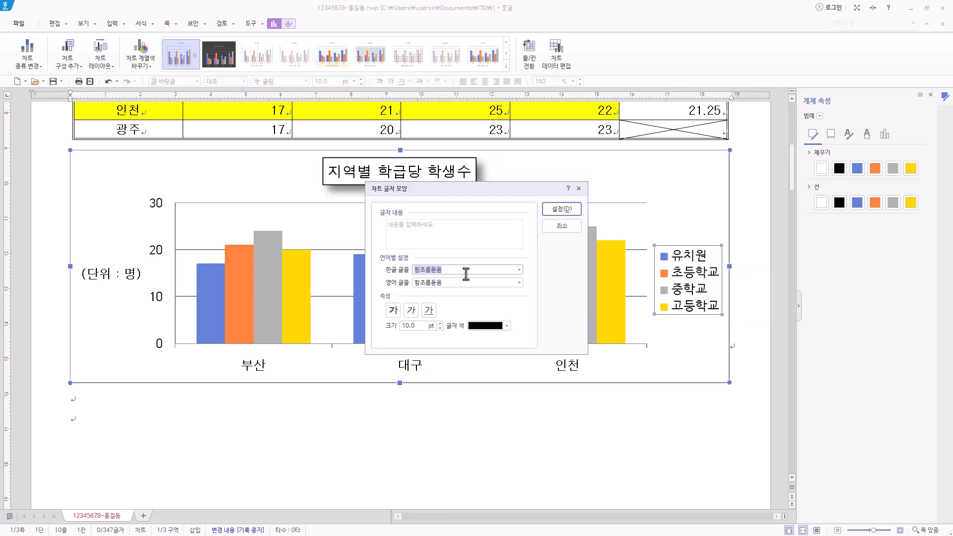
pyautogui.write('돋움')
pyautogui.press('Tab')
pyautogui.write('돋움')
pyautogui.click(453, 298)
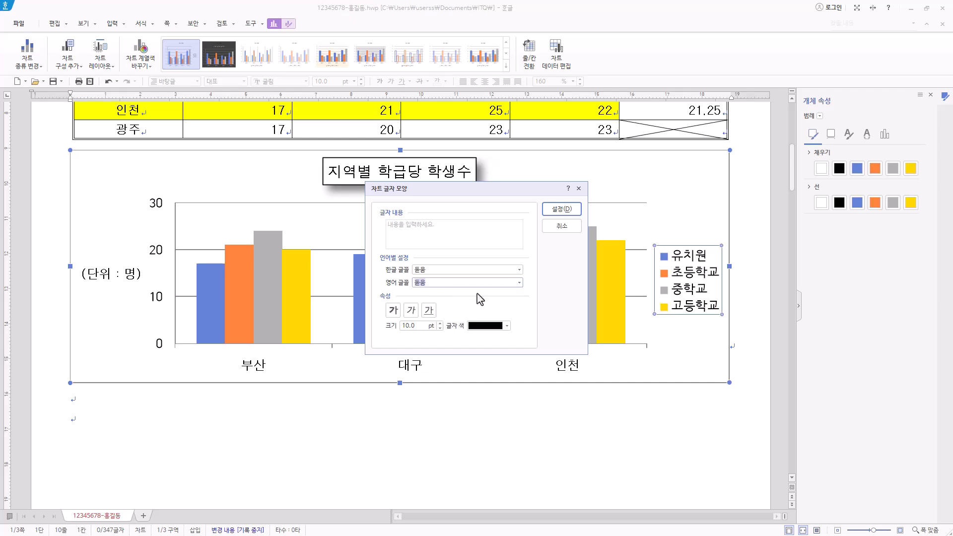
pyautogui.click(565, 214)
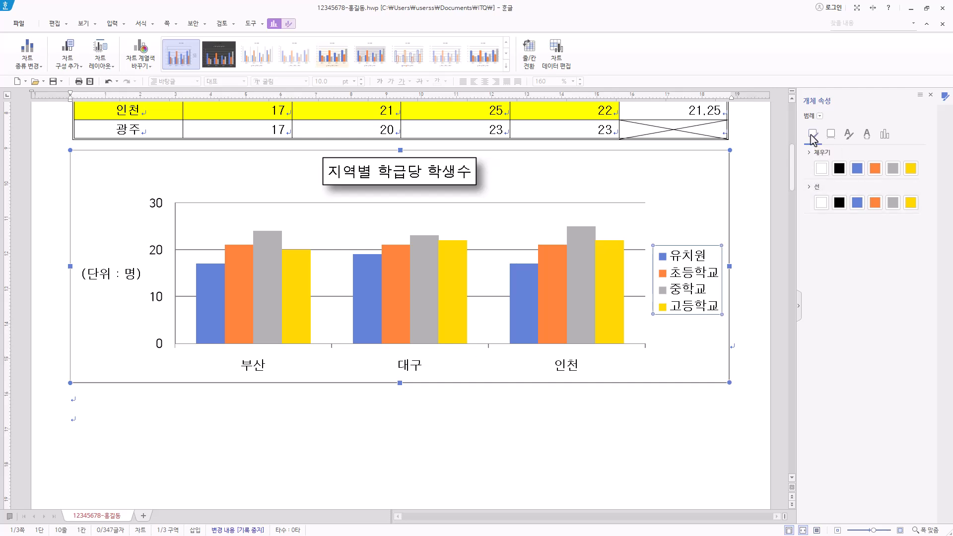
# - Give the chart legend a black outline and delete the chart's horizontal major gridlines
pyautogui.click(839, 203)
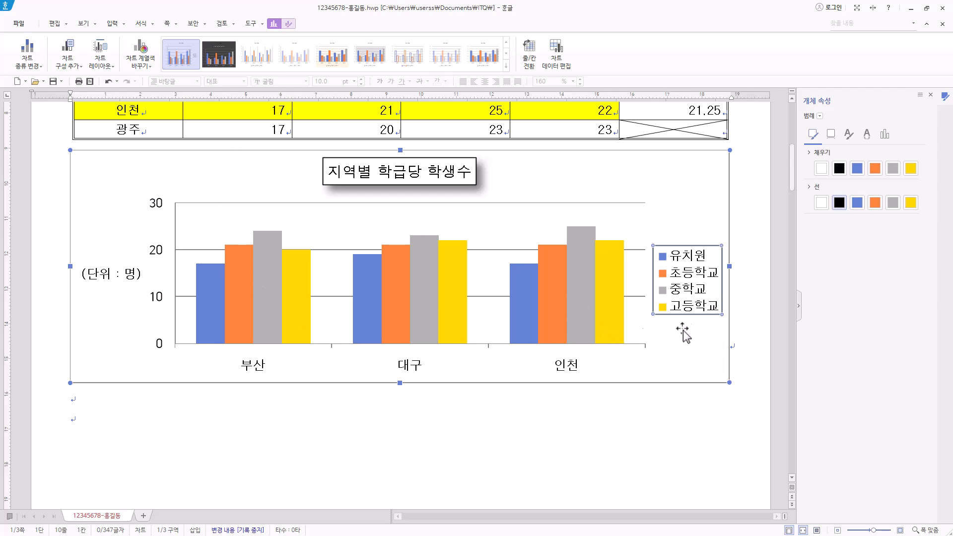
pyautogui.click(491, 250)
pyautogui.press('Delete')
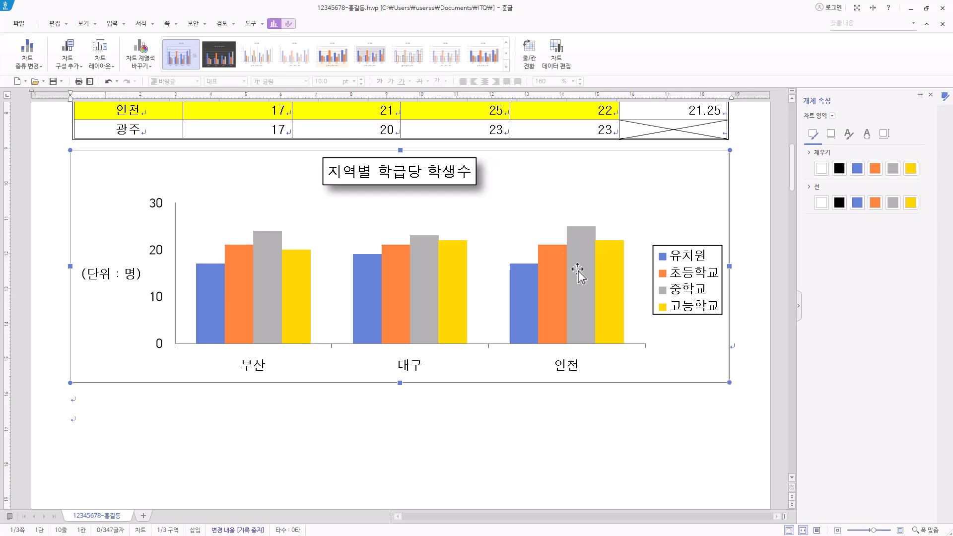
# - Enter the indented number (1) on the line below "3." on page 2, with the object properties pane closed
pyautogui.scroll(-10, 305, 389)
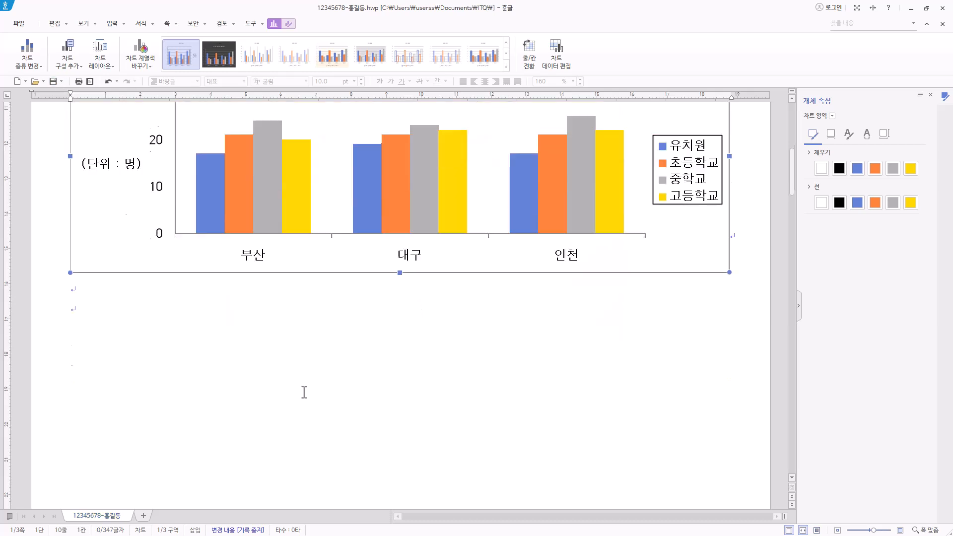
pyautogui.scroll(-5, 304, 392)
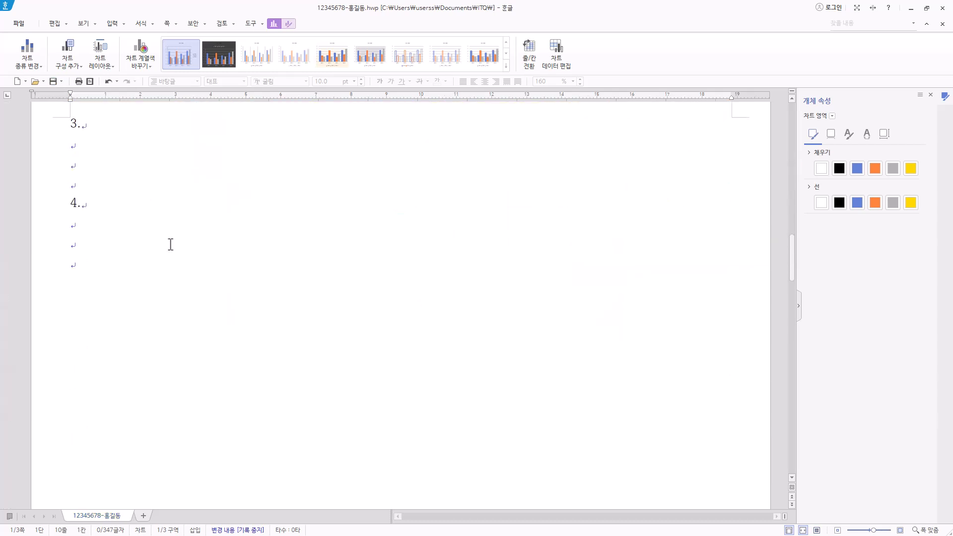
pyautogui.click(74, 143)
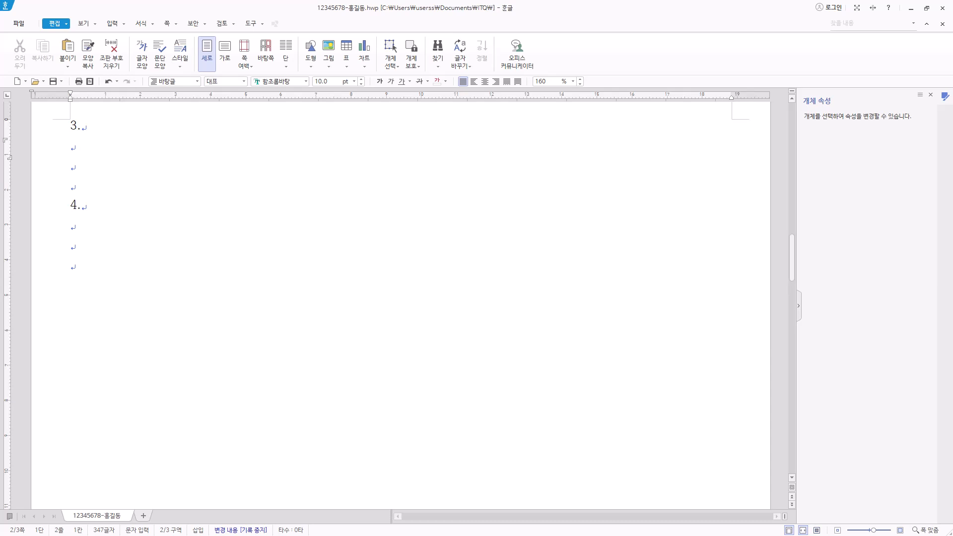
pyautogui.click(931, 94)
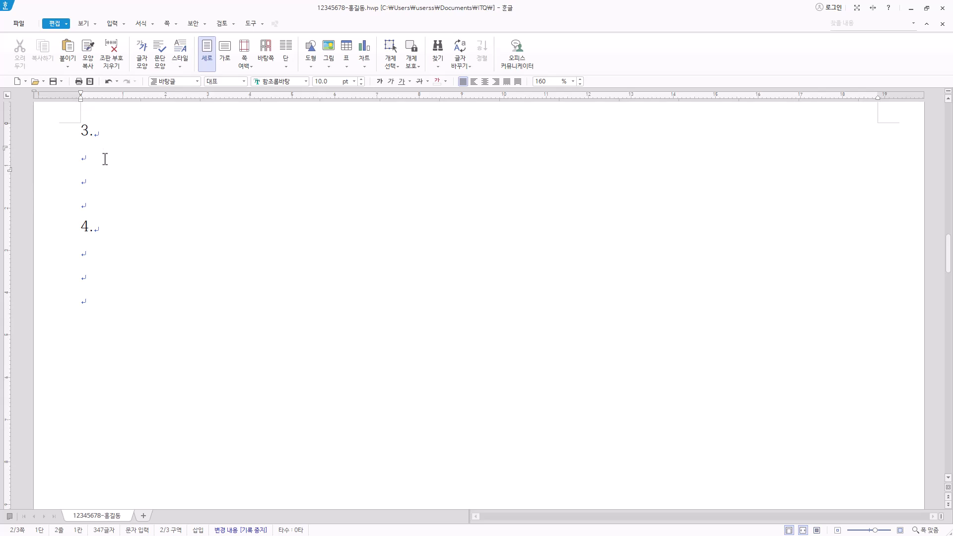
pyautogui.write('(1)')
pyautogui.click(81, 159)
pyautogui.hotkey('shift', 'Home')
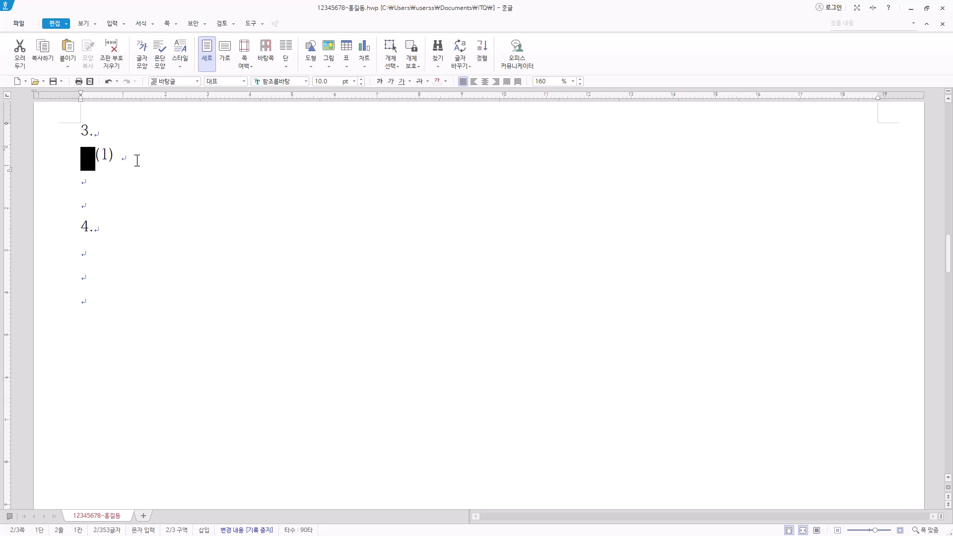
pyautogui.click(130, 156)
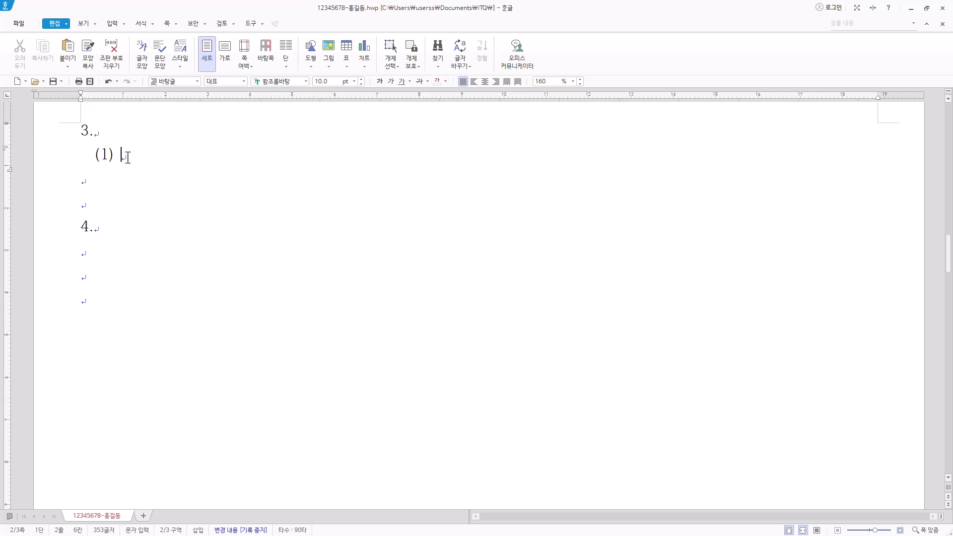
# - Start a new equation after (1) with a fraction whose numerator is h with subscript 1
pyautogui.click(111, 27)
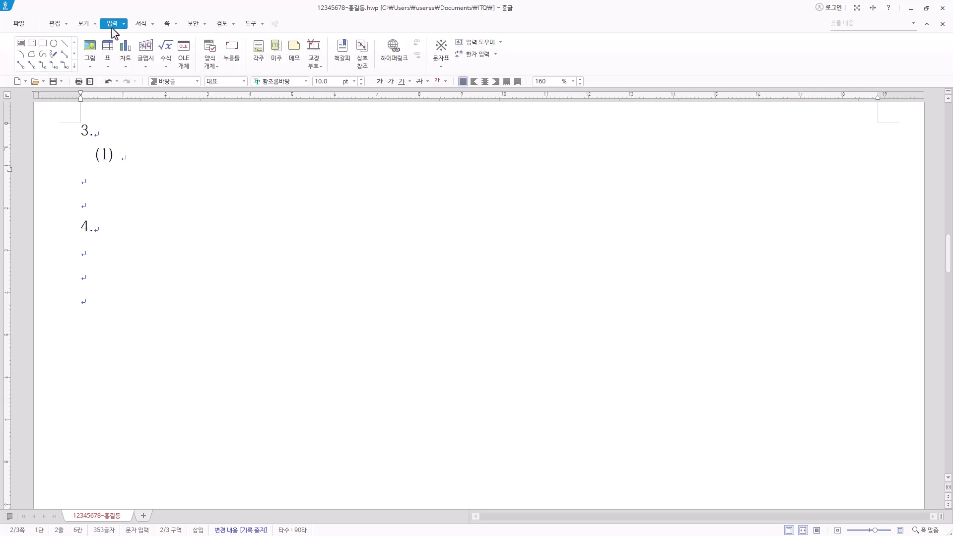
pyautogui.click(165, 54)
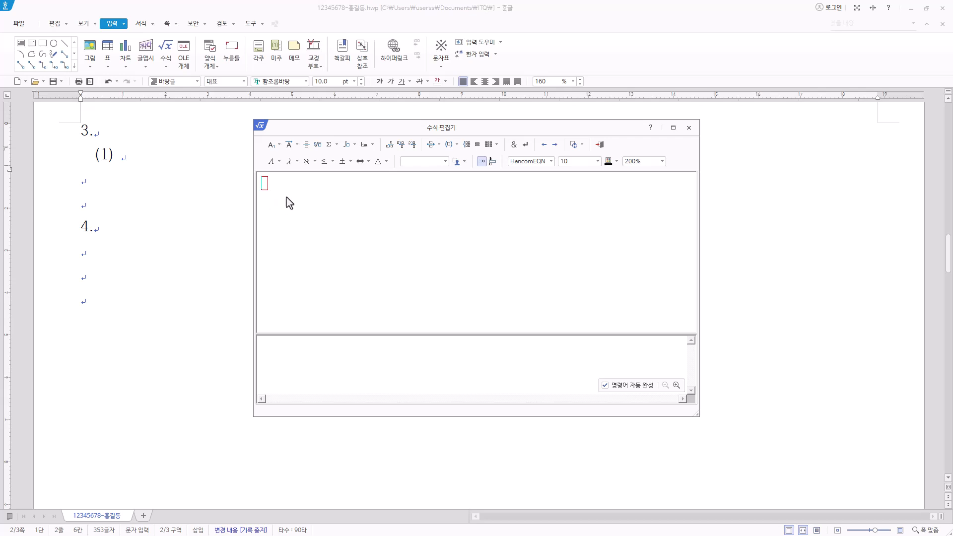
pyautogui.click(306, 144)
pyautogui.write('h} over {}')
pyautogui.click(271, 146)
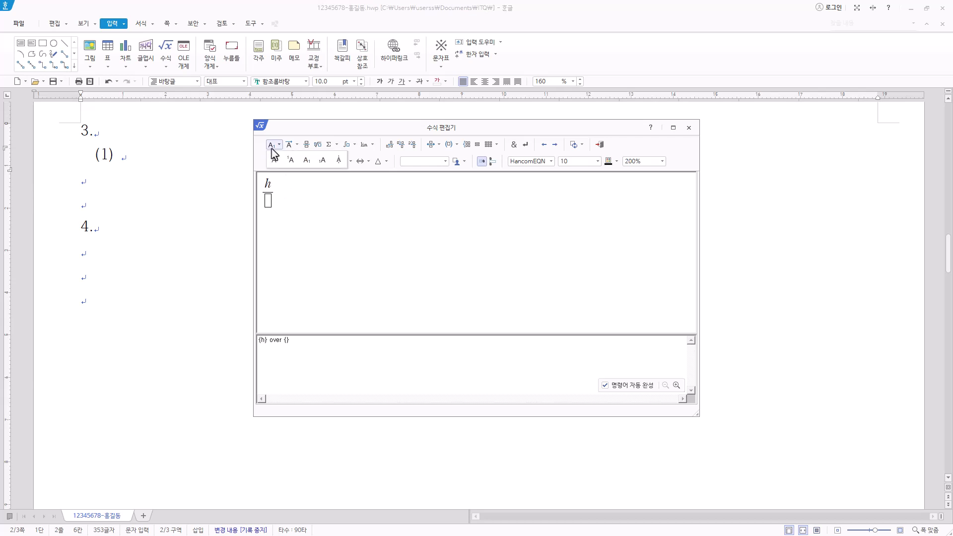
pyautogui.click(307, 160)
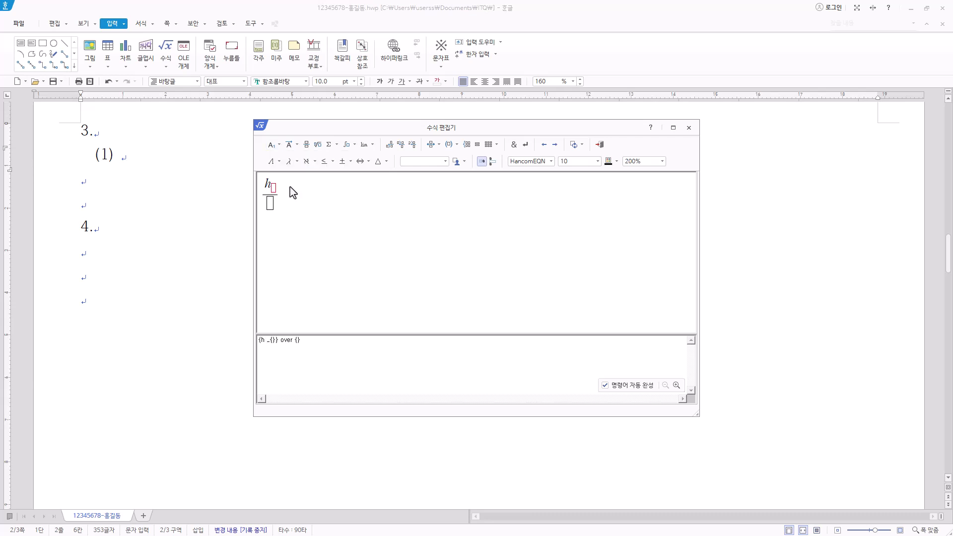
pyautogui.write('1')
# - Fill the fraction's denominator with h and subscript 2
pyautogui.click(270, 204)
pyautogui.write('h')
pyautogui.click(273, 144)
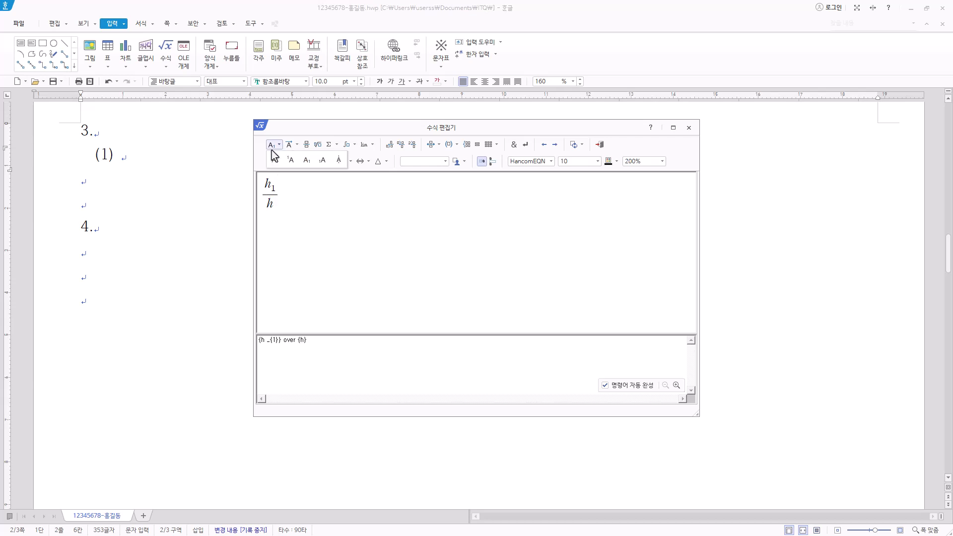
pyautogui.click(307, 160)
pyautogui.write('2')
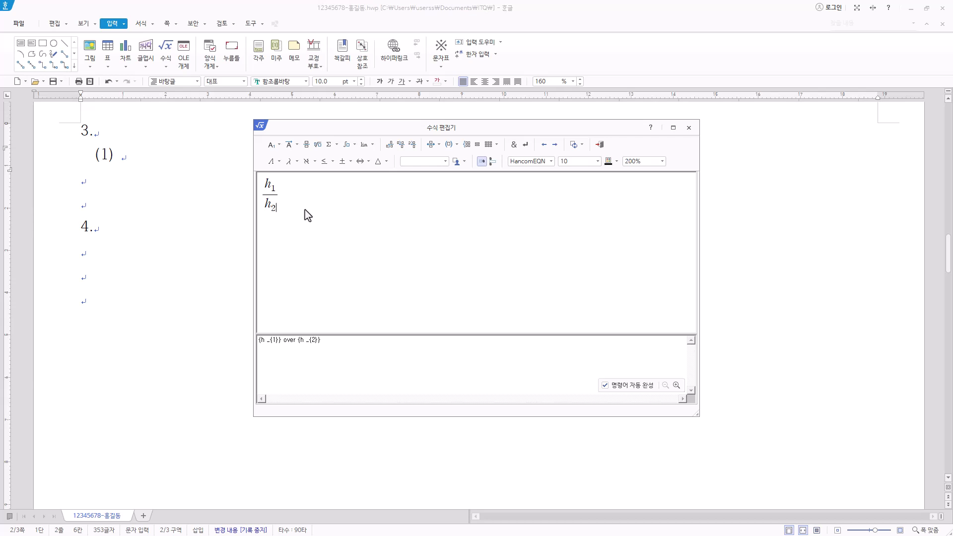
# - Continue the equation after the fraction with an equals sign and the square root of a in parentheses
pyautogui.press('Right')
pyautogui.write('=(')
pyautogui.click(317, 145)
pyautogui.write('a')
pyautogui.write(')')
# - Raise the parenthesised root to the exponent M₂−M₁, with 2 and 1 as subscripts
pyautogui.click(276, 145)
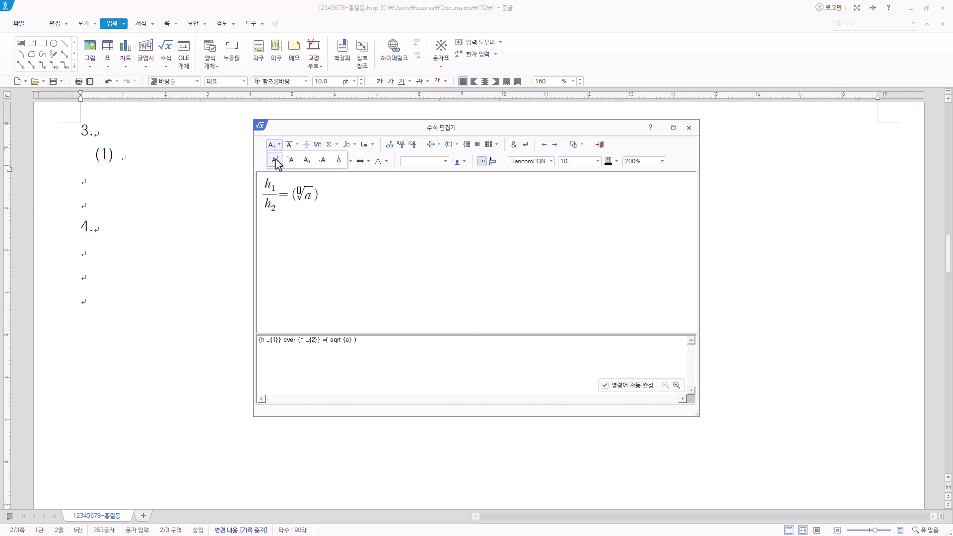
pyautogui.click(275, 160)
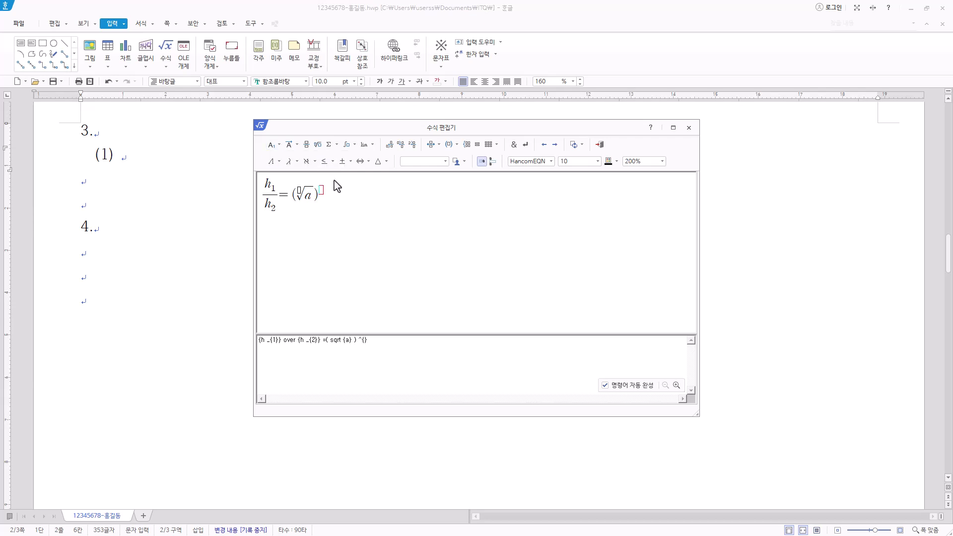
pyautogui.write('M')
pyautogui.click(276, 148)
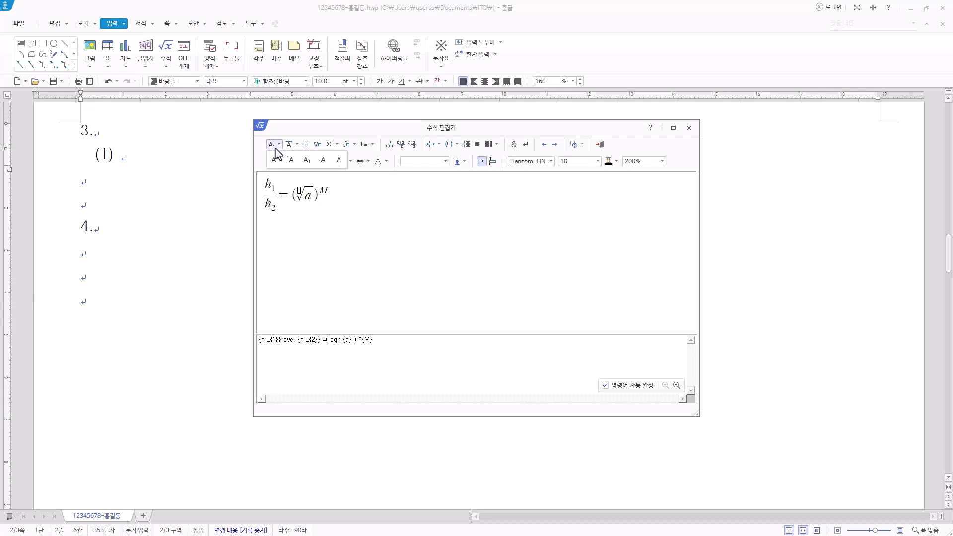
pyautogui.click(305, 162)
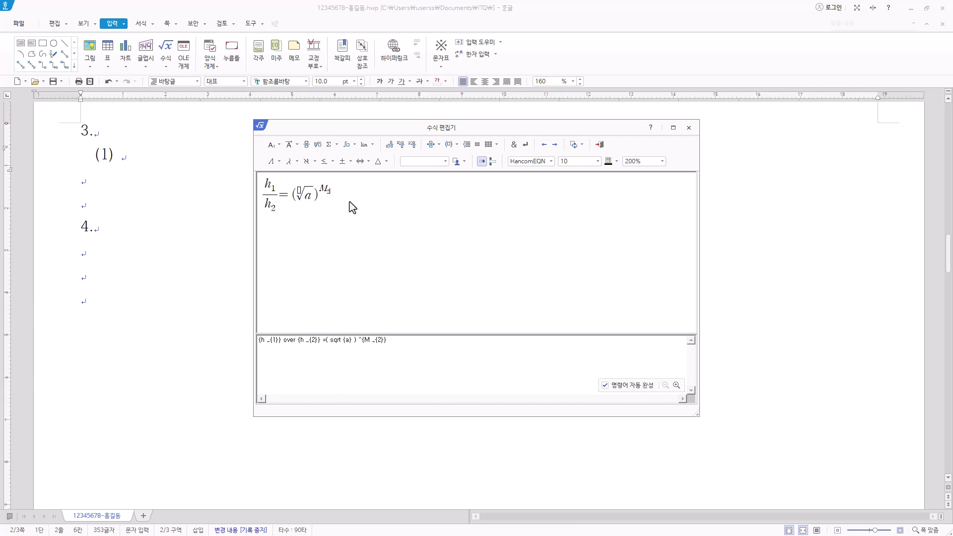
pyautogui.write('2} -M')
pyautogui.click(270, 145)
pyautogui.click(307, 160)
# - Find the ≒ symbol among the equation symbol sets and add it after the exponent
pyautogui.click(279, 162)
pyautogui.click(296, 163)
pyautogui.click(312, 163)
pyautogui.click(329, 163)
pyautogui.click(330, 163)
pyautogui.click(348, 162)
pyautogui.click(349, 162)
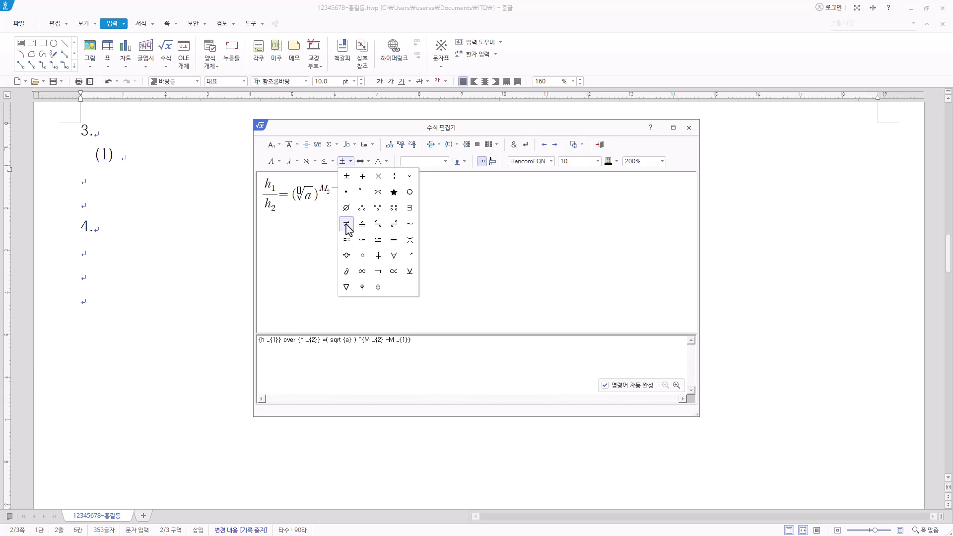
pyautogui.click(347, 224)
pyautogui.click(349, 161)
pyautogui.click(382, 225)
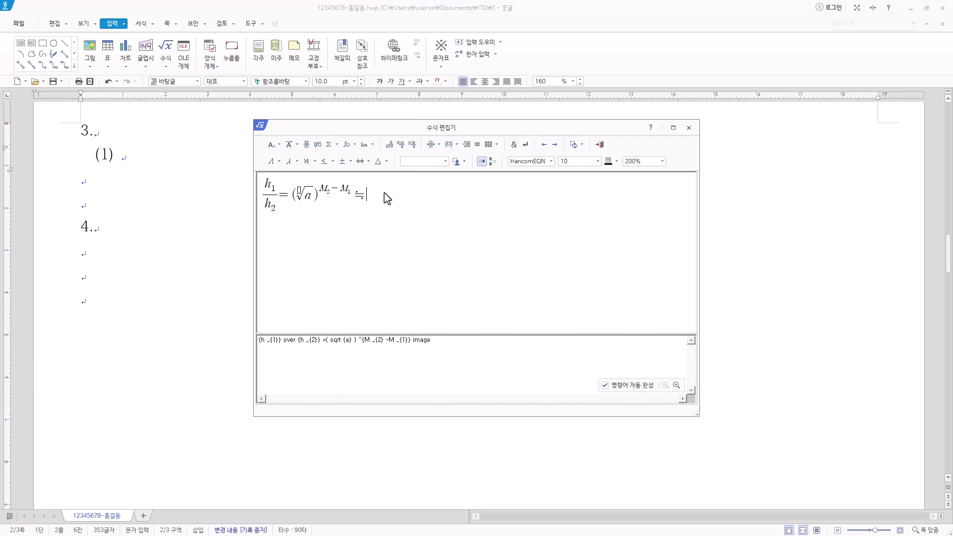
# - Complete the equation with 2.5 raised to the exponent M₂−M₁, using subscripts 2 and 1
pyautogui.write('2.5')
pyautogui.click(274, 147)
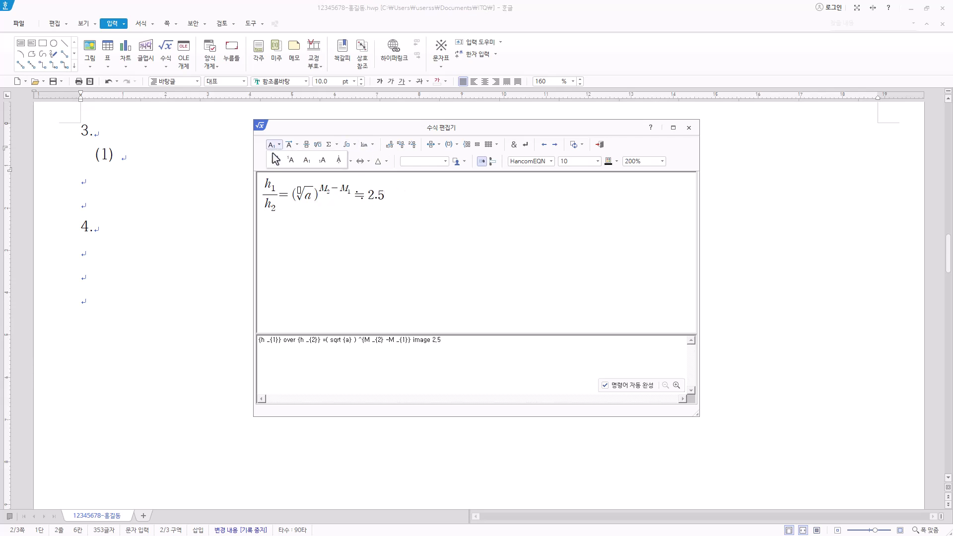
pyautogui.click(275, 163)
pyautogui.write('M')
pyautogui.click(274, 145)
pyautogui.click(306, 160)
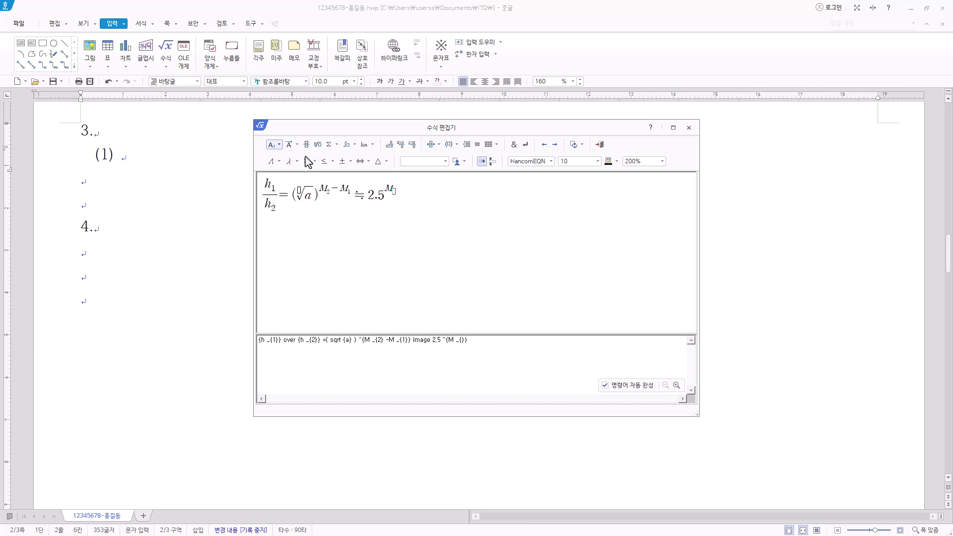
pyautogui.write('2} -M')
pyautogui.click(271, 145)
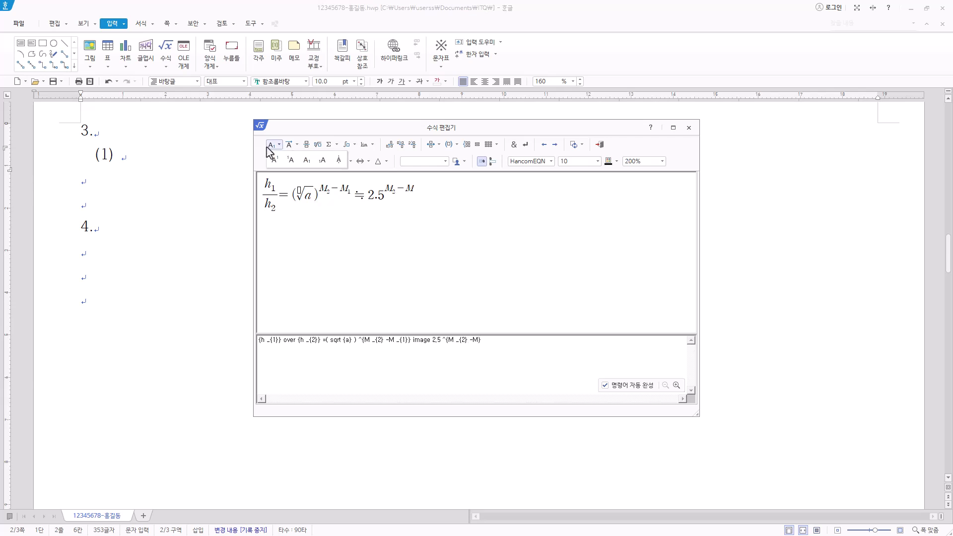
pyautogui.click(307, 160)
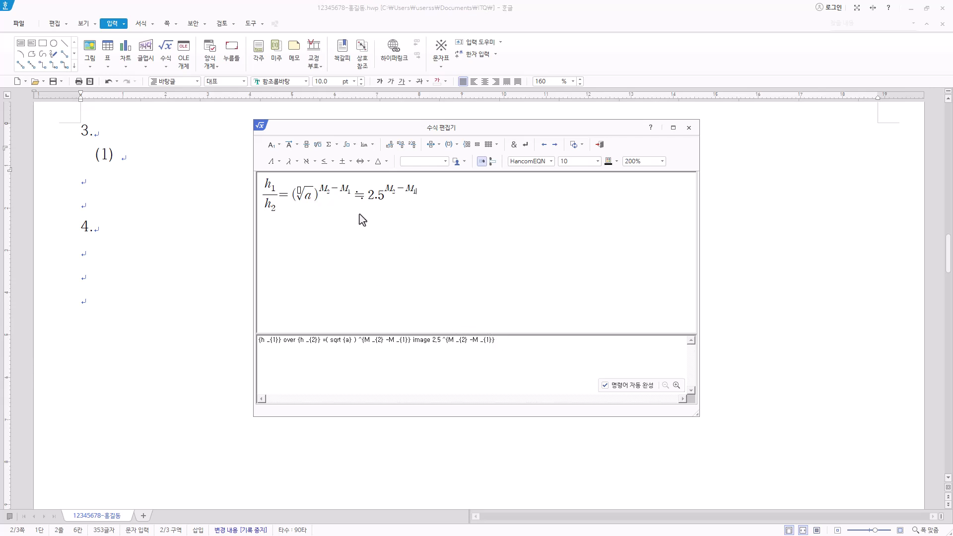
# - Try an extra space before the equals sign in the equation script and remove it again
pyautogui.moveTo(523, 341); pyautogui.dragTo(181, 342)
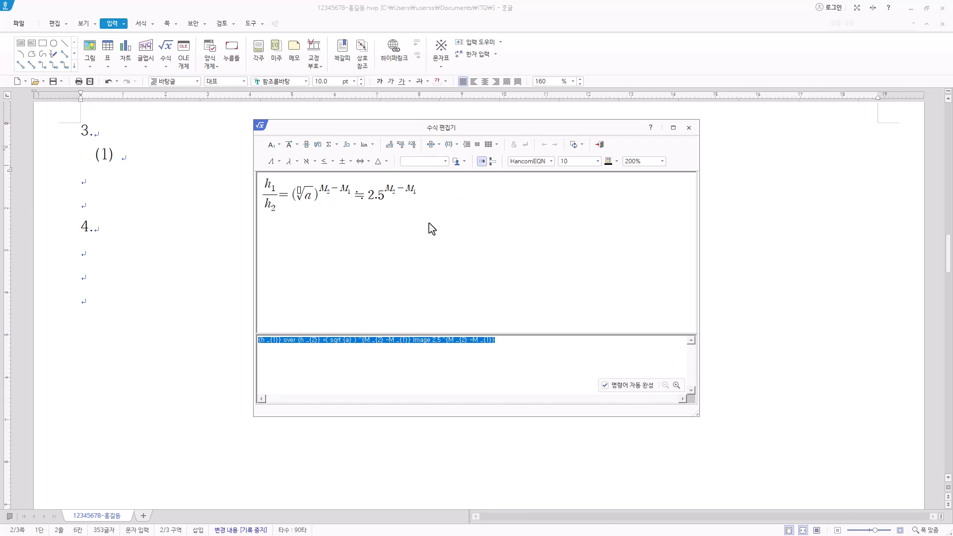
pyautogui.click(340, 344)
pyautogui.click(324, 343)
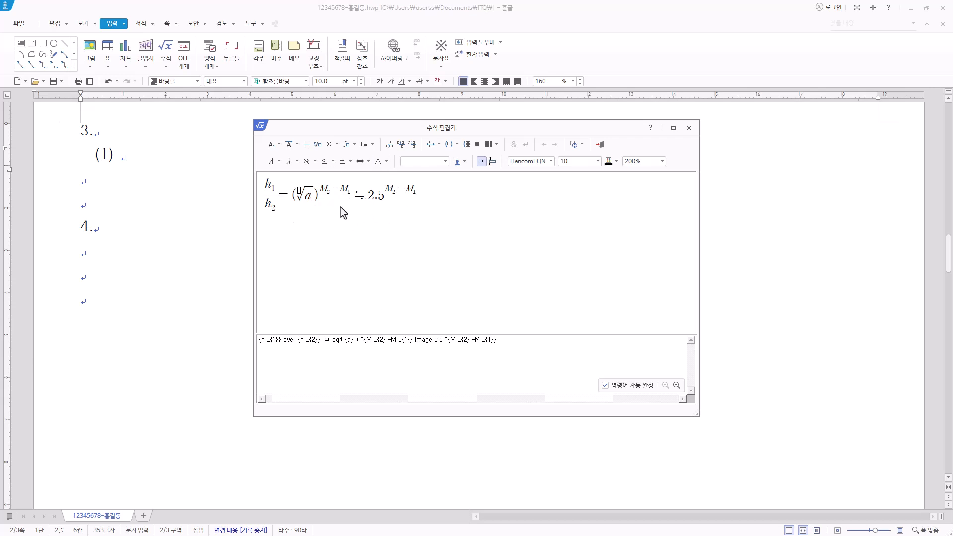
pyautogui.press('BackSpace')
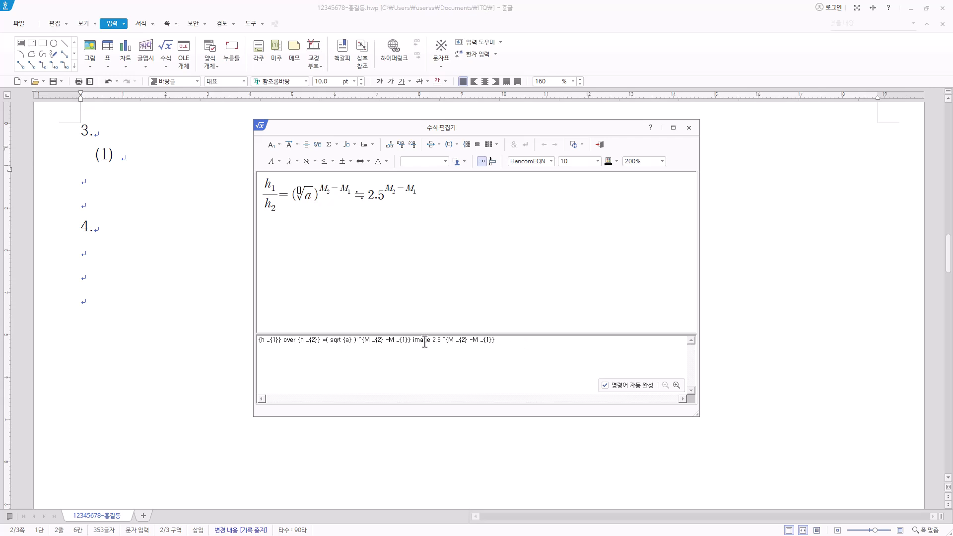
# - Insert the finished equation after (1) and enter the number (2) on the same line, separated by three tabs
pyautogui.moveTo(509, 340); pyautogui.dragTo(165, 342)
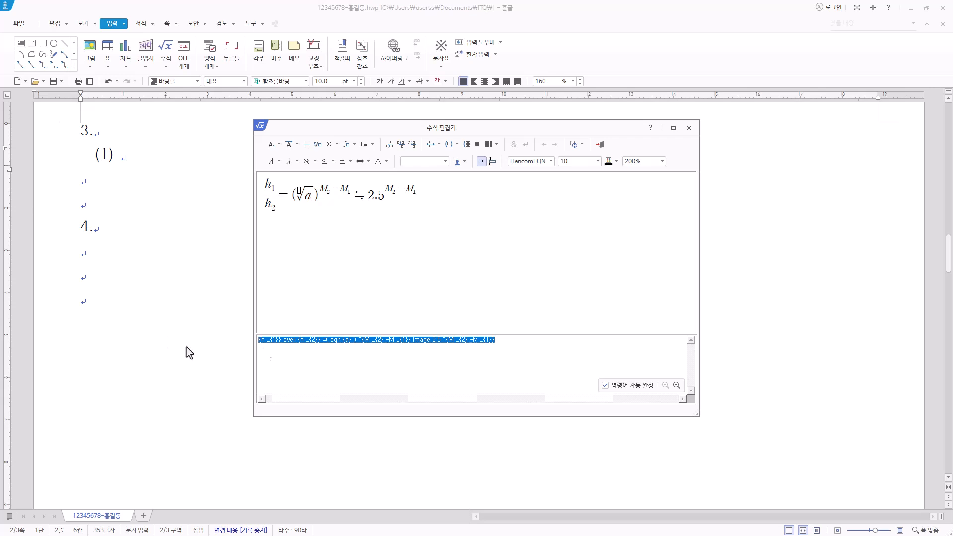
pyautogui.click(599, 145)
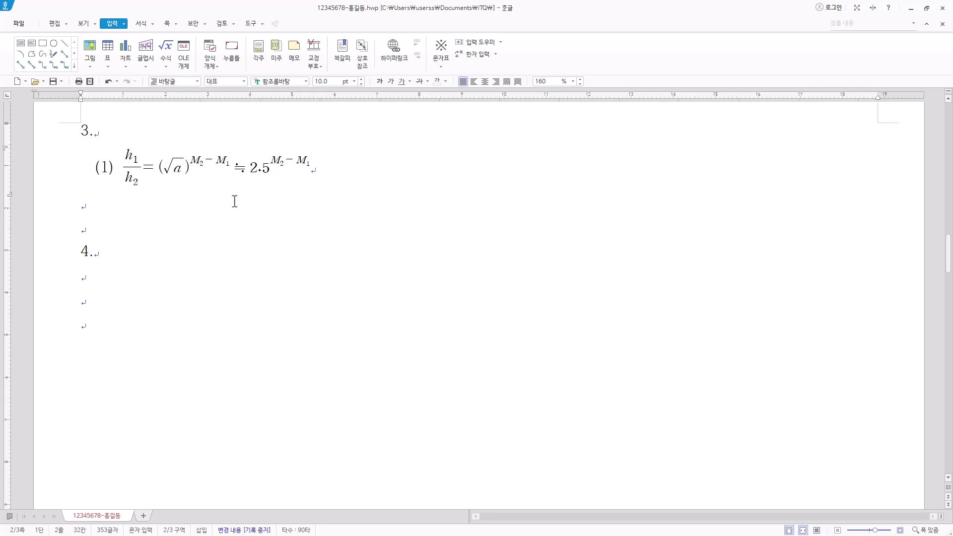
pyautogui.press('Hangul')
pyautogui.press('Tab')
pyautogui.press('Tab')
pyautogui.press('Tab')
pyautogui.press('Hangul')
pyautogui.write('(2)')
# - Start a new equation after (2) reading h = √(k²−r²), with both squares under the root
pyautogui.click(165, 46)
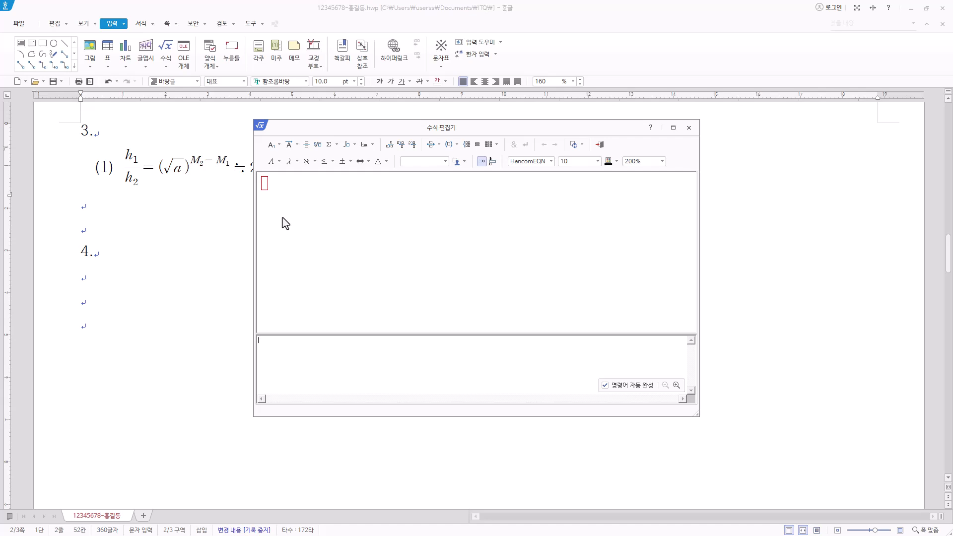
pyautogui.write('h')
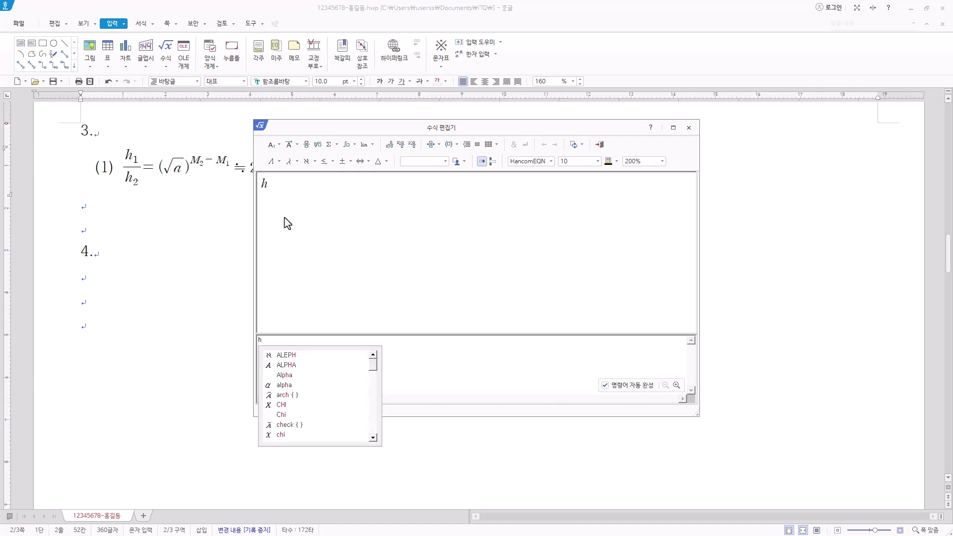
pyautogui.write('=')
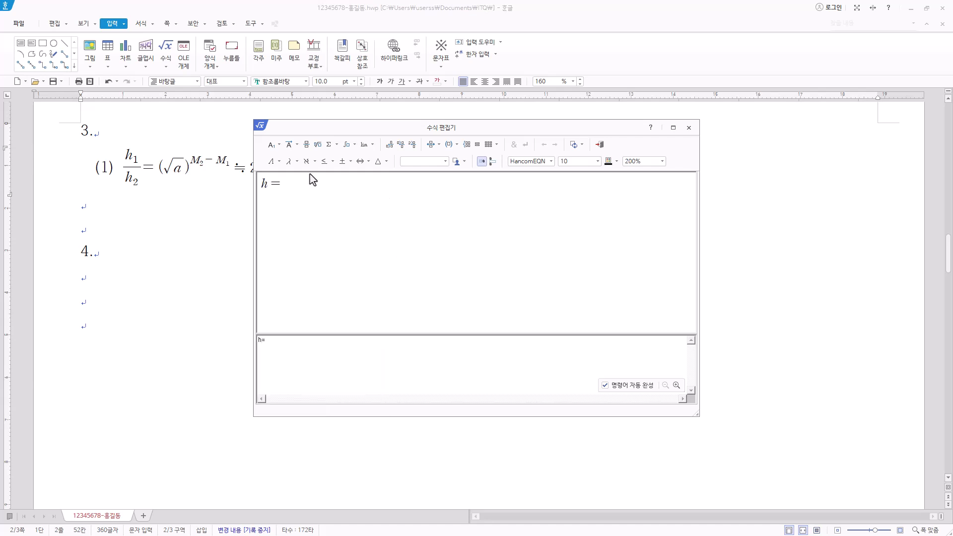
pyautogui.click(317, 145)
pyautogui.write('k')
pyautogui.click(269, 145)
pyautogui.write('2')
pyautogui.write('-r')
pyautogui.click(279, 145)
pyautogui.click(278, 157)
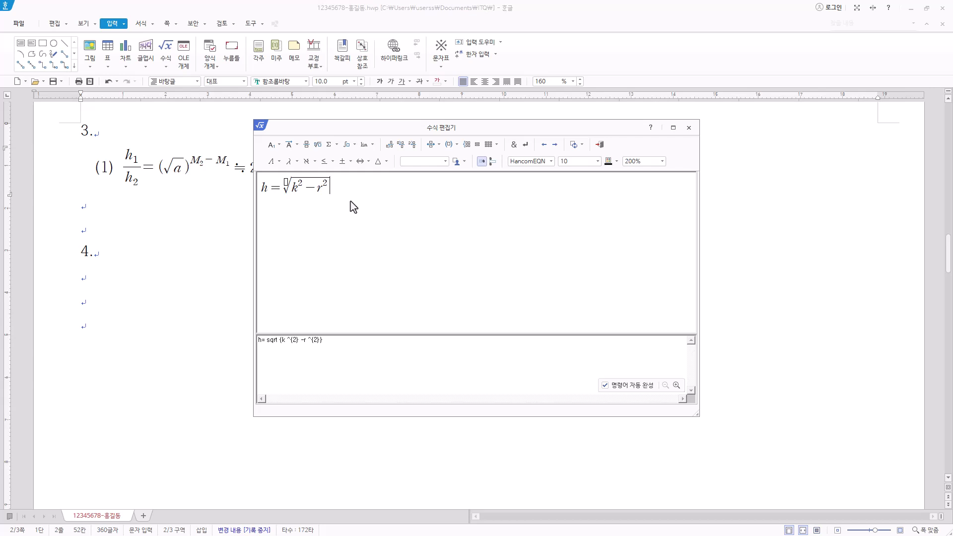
# - Continue the second equation after the root with ",M=" and the fraction 1/3
pyautogui.write(',M=')
pyautogui.click(306, 145)
pyautogui.write('1} over {3}')
pyautogui.click(368, 201)
pyautogui.write('3')
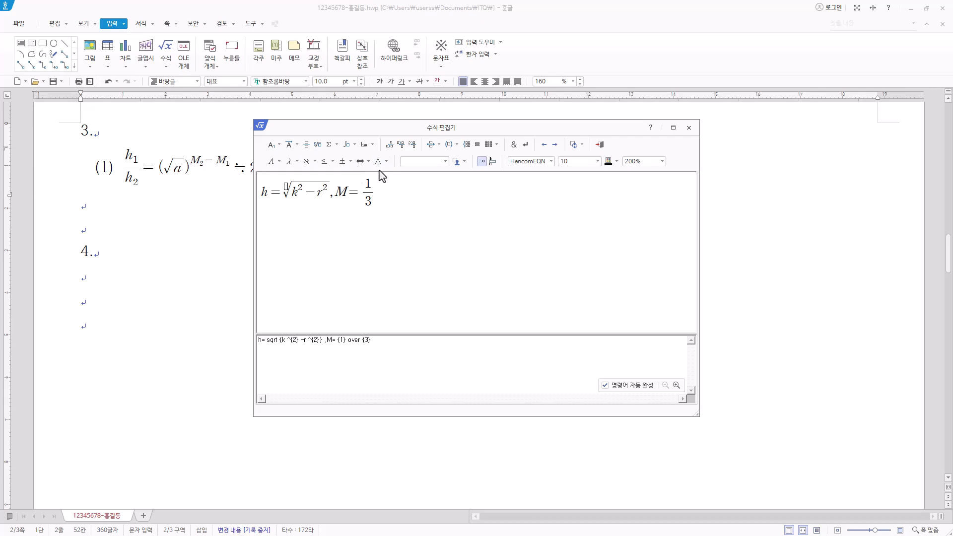
# - Continue the second equation after the fraction 1/3 with π and r squared
pyautogui.click(275, 161)
pyautogui.click(296, 161)
pyautogui.click(295, 162)
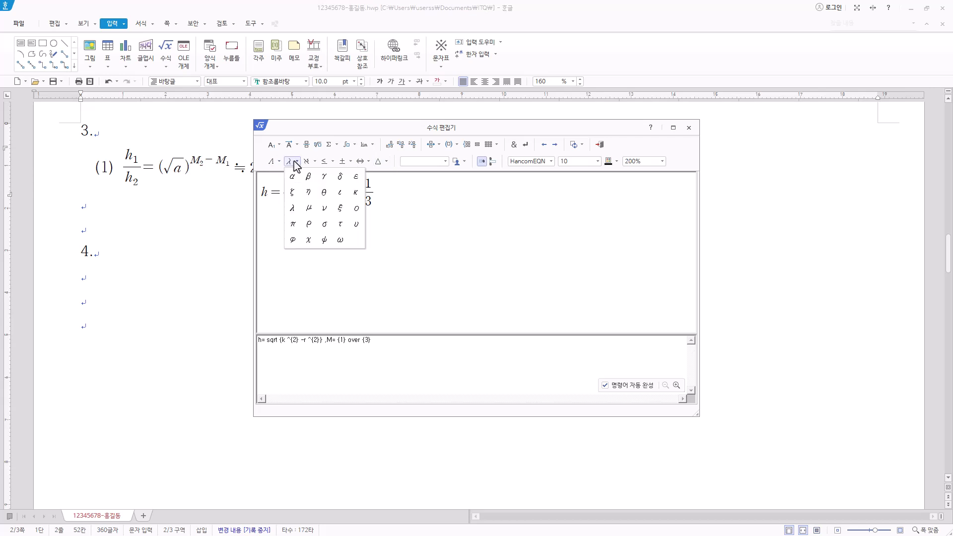
pyautogui.click(294, 225)
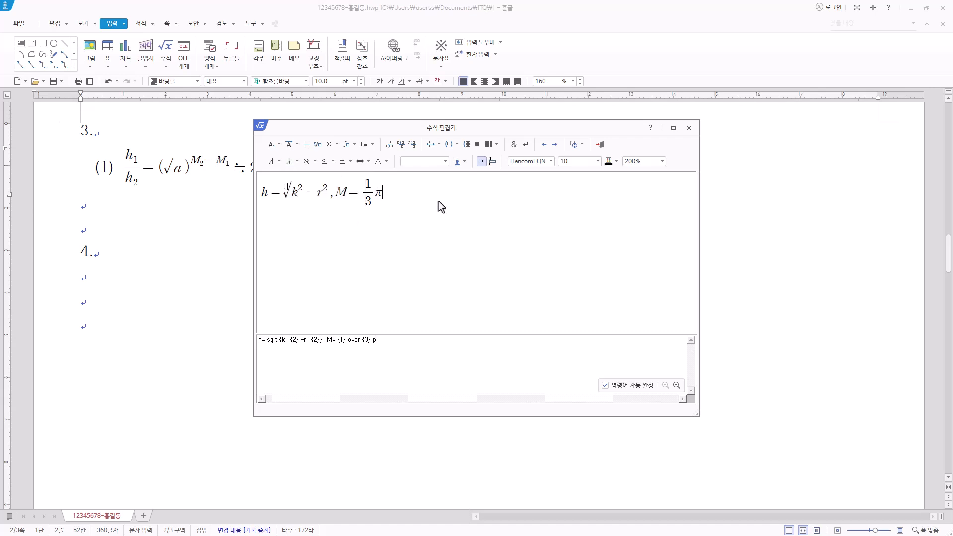
pyautogui.write('r')
pyautogui.click(273, 145)
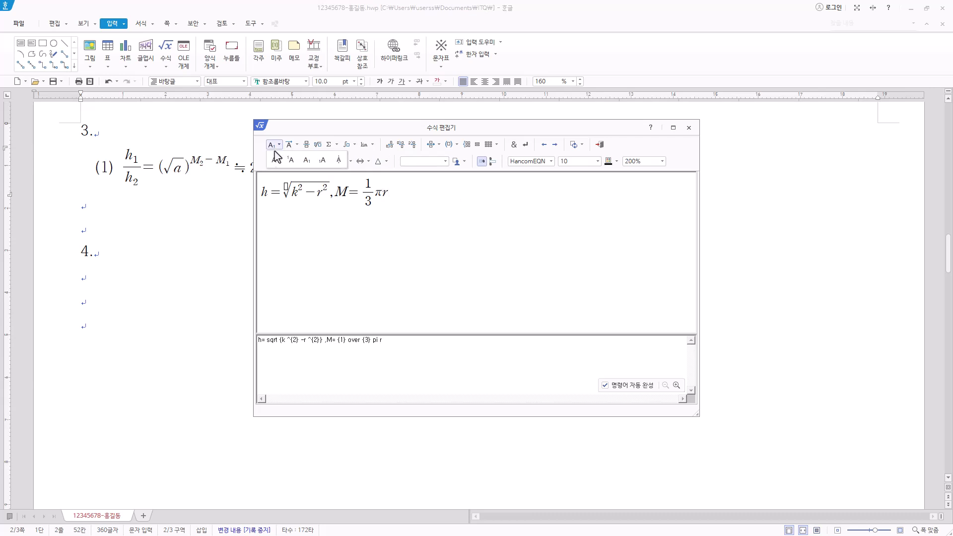
pyautogui.click(275, 160)
pyautogui.write('2} ')
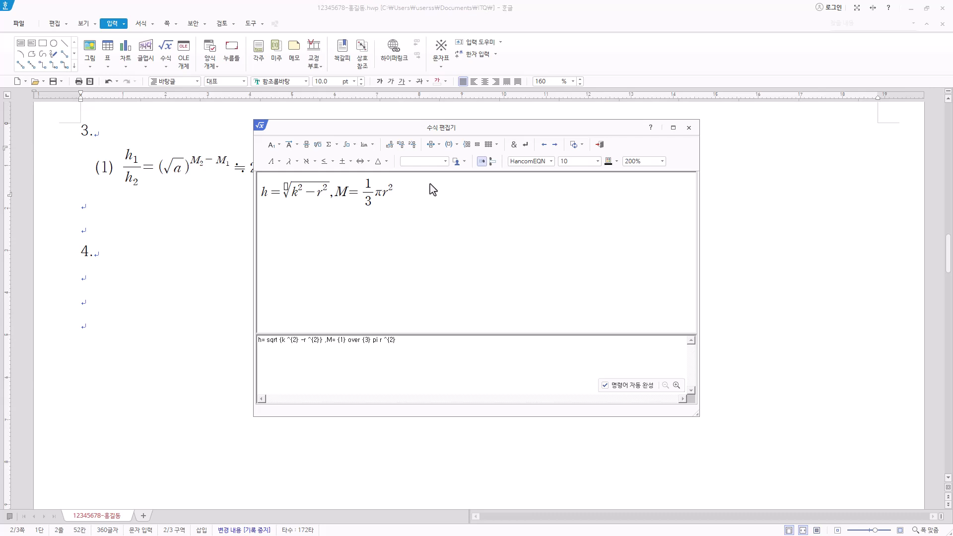
# - End the second equation with h, insert it after (2) and save the document
pyautogui.write('h')
pyautogui.click(600, 145)
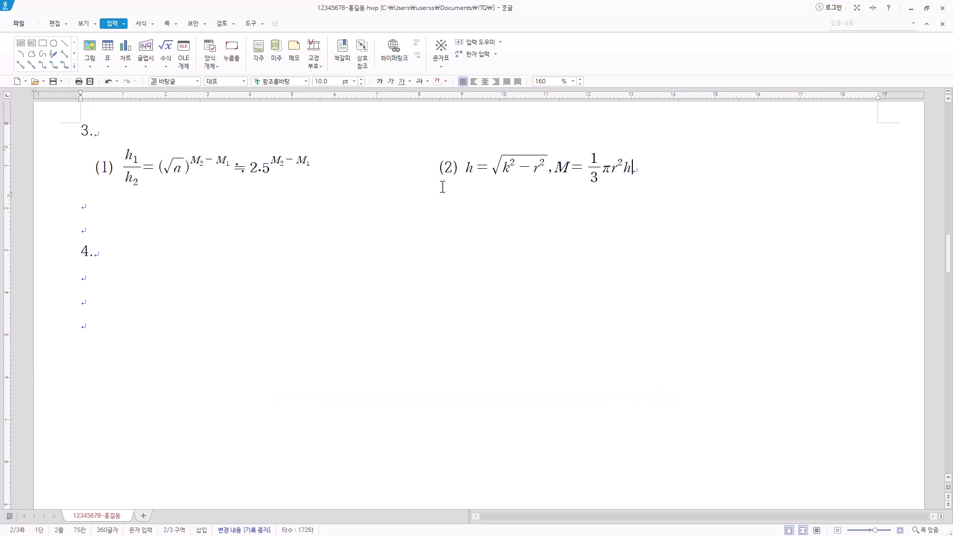
pyautogui.click(56, 81)
# - Draw a rectangle about 58 mm wide and 42 mm high in the empty area below 4
pyautogui.scroll(-1, 106, 253)
pyautogui.click(84, 227)
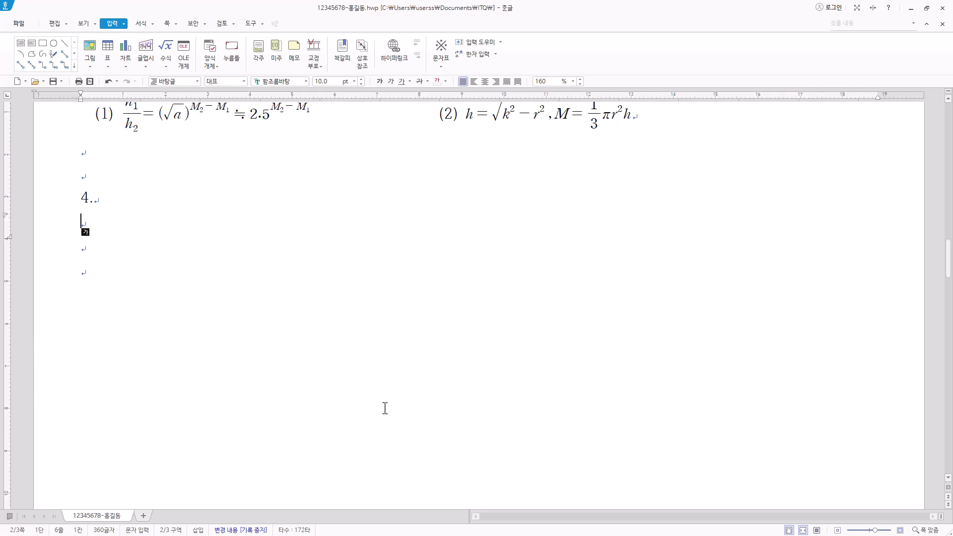
pyautogui.scroll(-10, 550, 356)
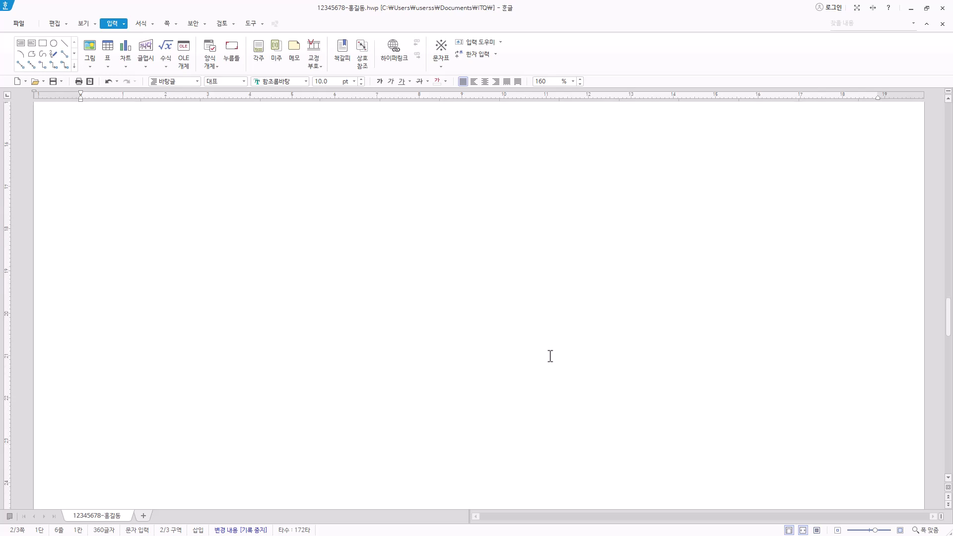
pyautogui.scroll(10, 550, 356)
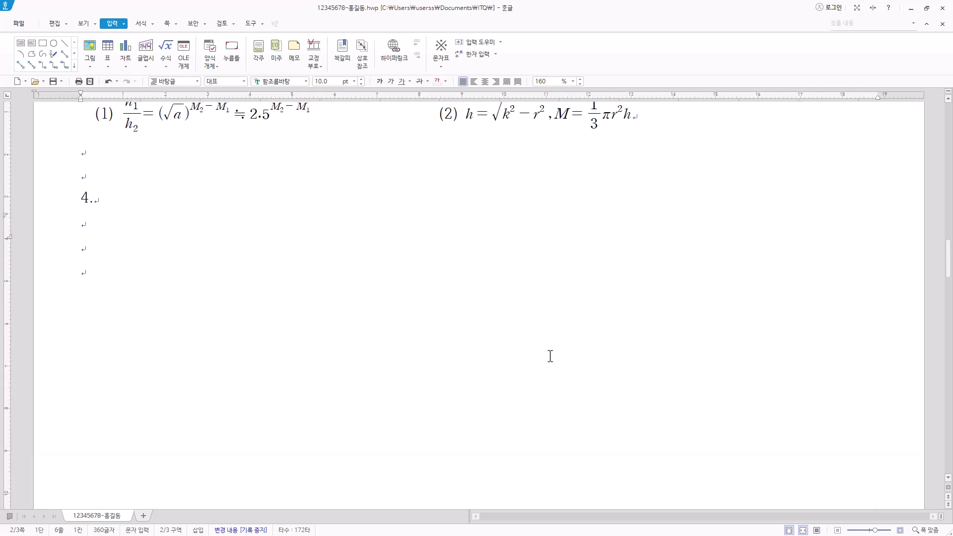
pyautogui.scroll(-2, 550, 356)
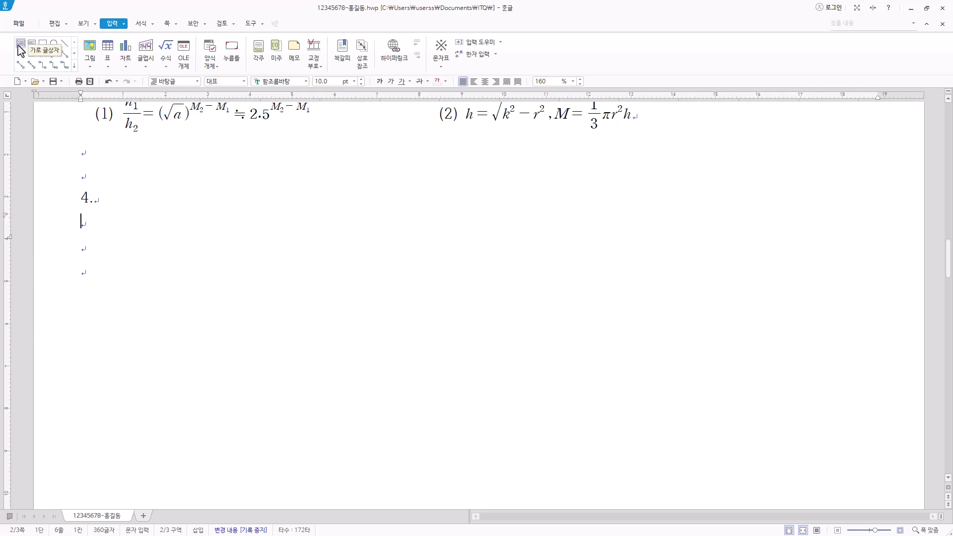
pyautogui.click(43, 49)
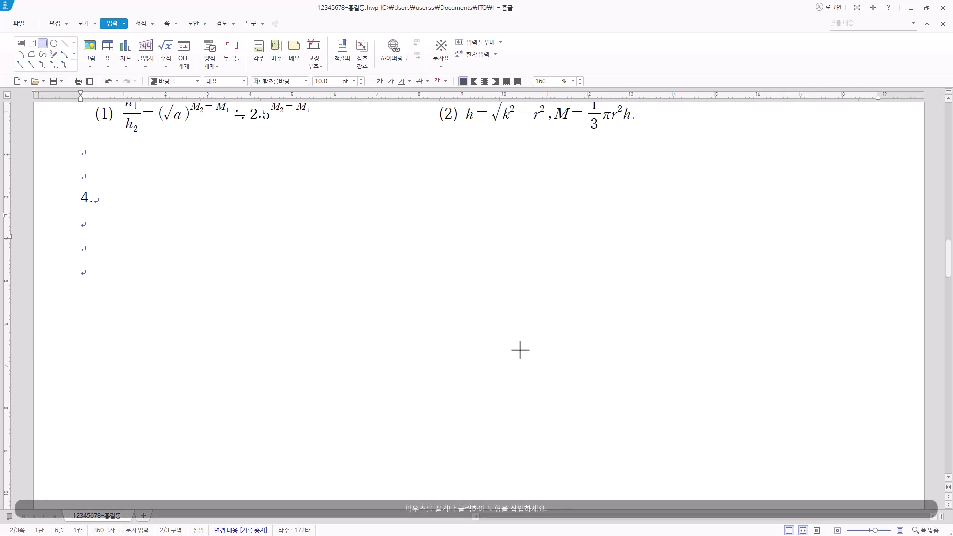
pyautogui.moveTo(352, 277); pyautogui.dragTo(601, 456)
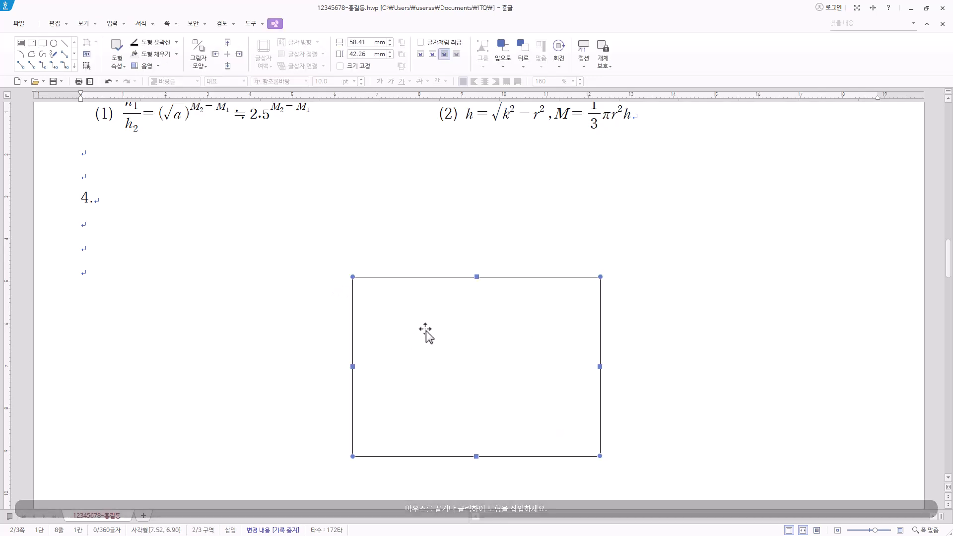
# - Set the rectangle's width to 130 mm and height to 145 mm, with its layout in front of the text
pyautogui.rightClick(502, 322)
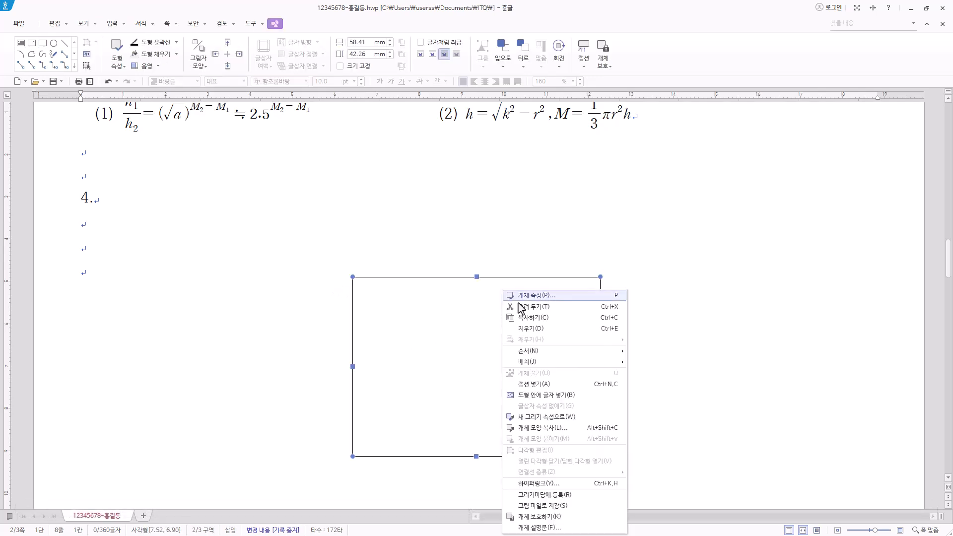
pyautogui.click(502, 321)
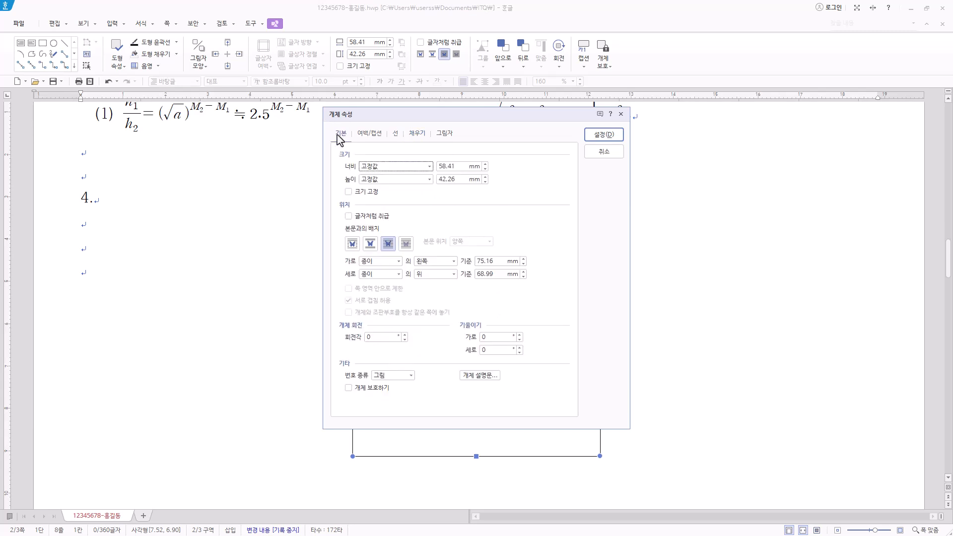
pyautogui.press('Tab')
pyautogui.press('Tab')
pyautogui.write('130')
pyautogui.press('Tab')
pyautogui.press('Tab')
pyautogui.write('145')
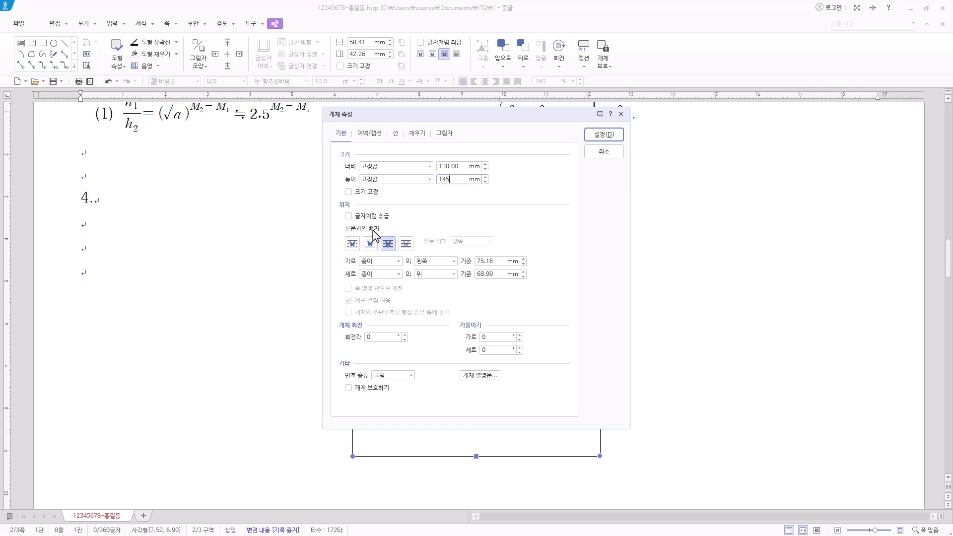
pyautogui.click(394, 248)
# - Give the rectangle rounded corners (둥근 모양) in its line properties
pyautogui.click(396, 135)
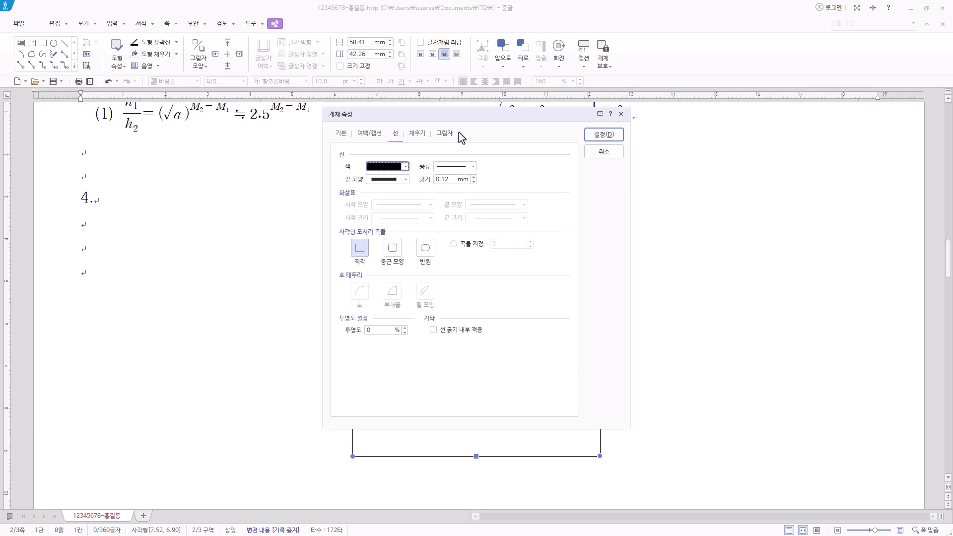
pyautogui.moveTo(484, 120); pyautogui.dragTo(615, 152)
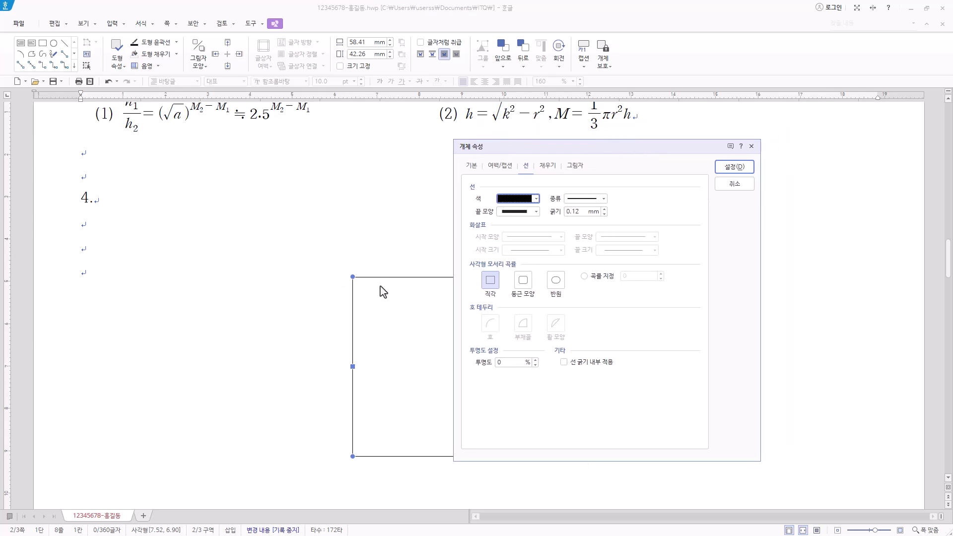
pyautogui.click(526, 287)
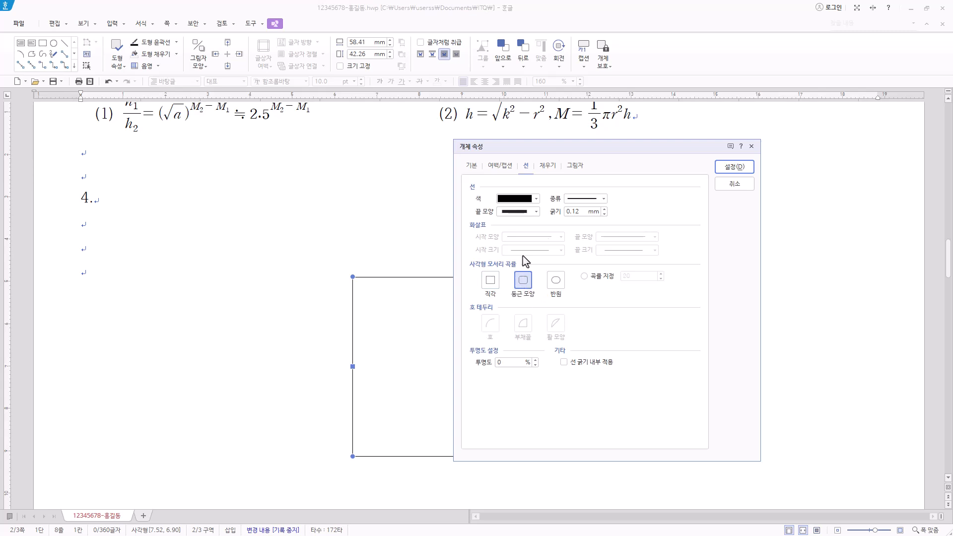
# - Fill the rectangle with a solid light purple face colour and apply the object properties
pyautogui.click(547, 166)
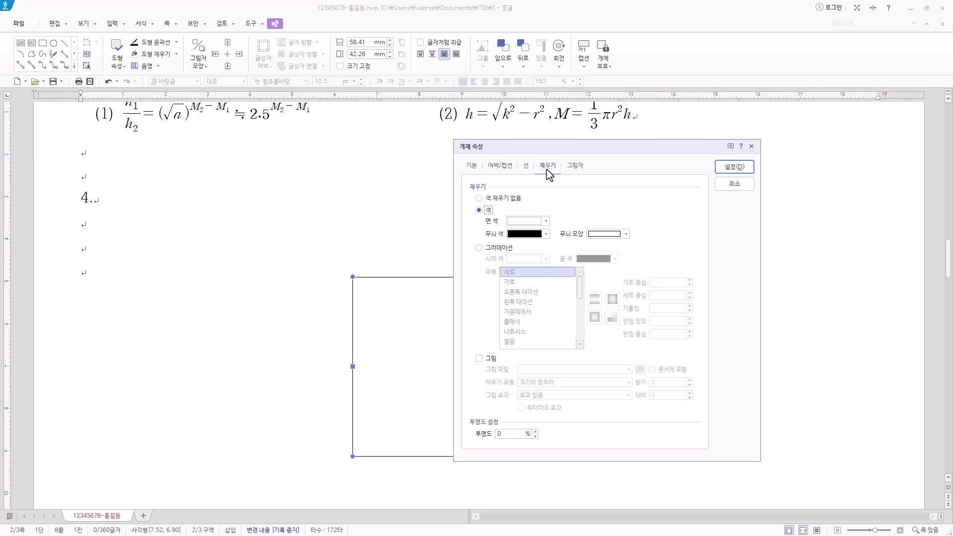
pyautogui.click(537, 222)
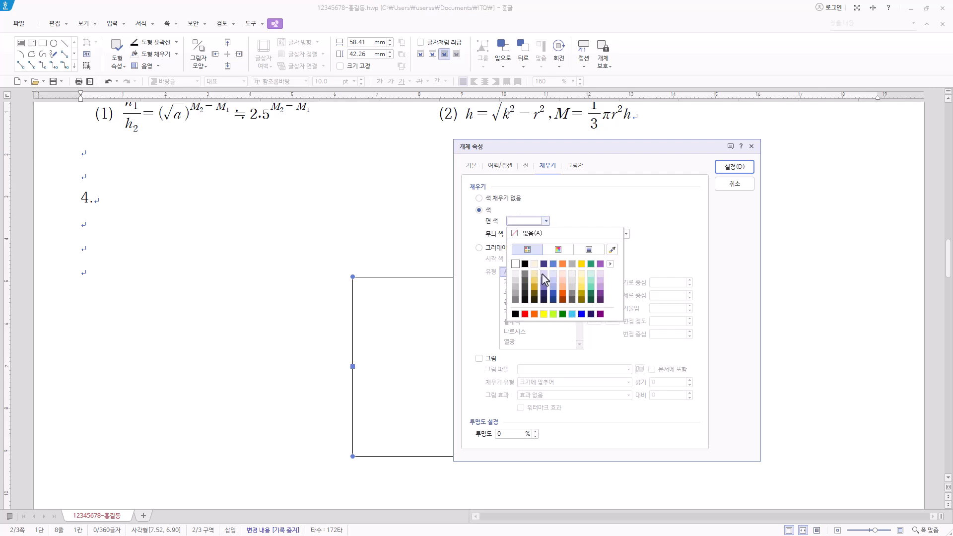
pyautogui.click(610, 264)
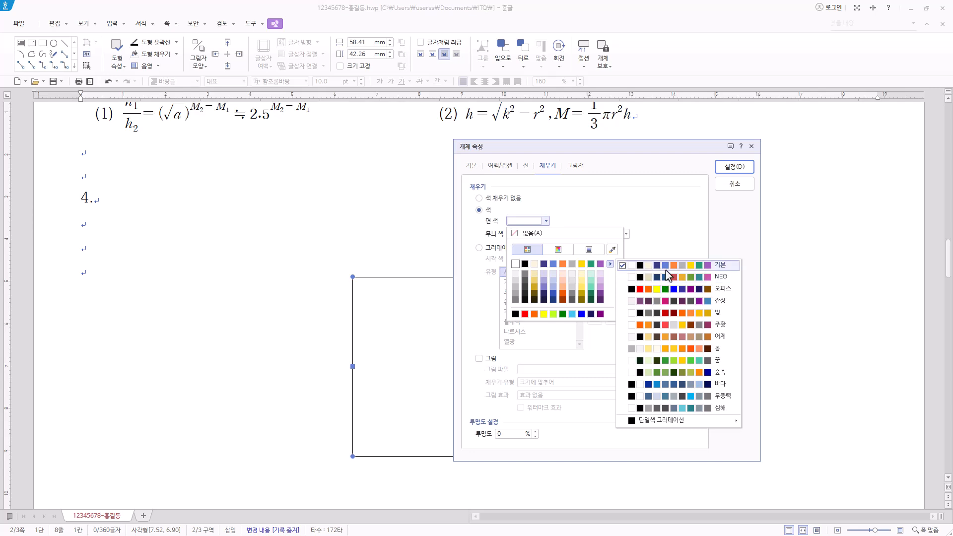
pyautogui.click(587, 219)
pyautogui.click(546, 221)
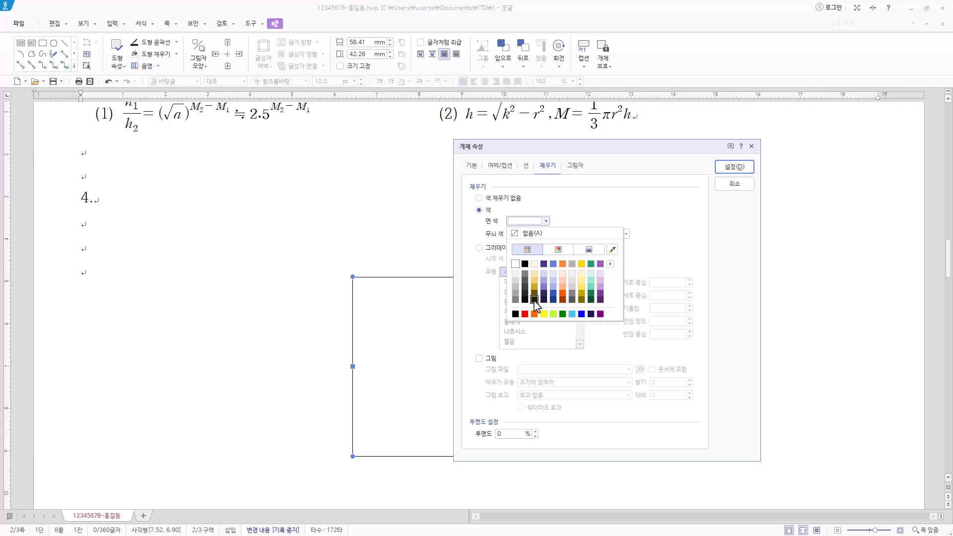
pyautogui.click(604, 284)
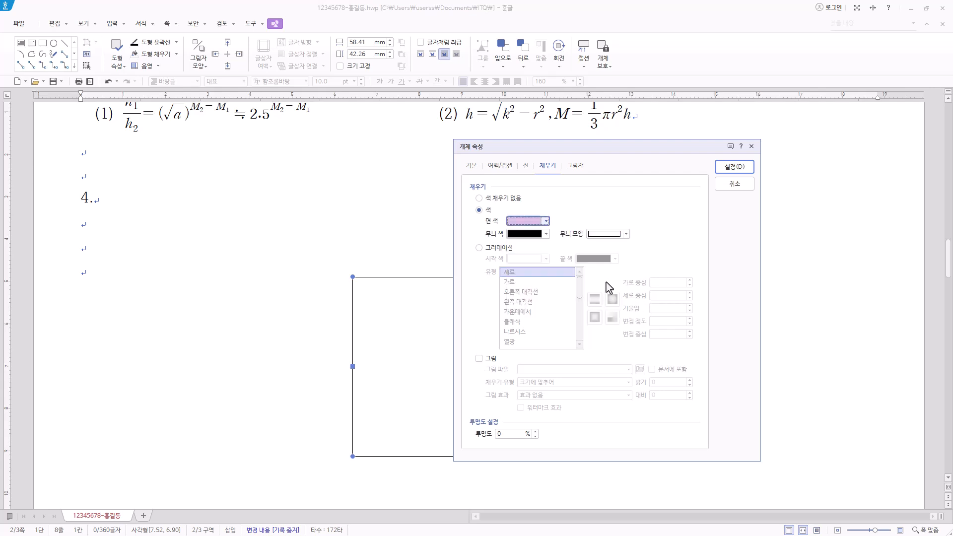
pyautogui.click(745, 168)
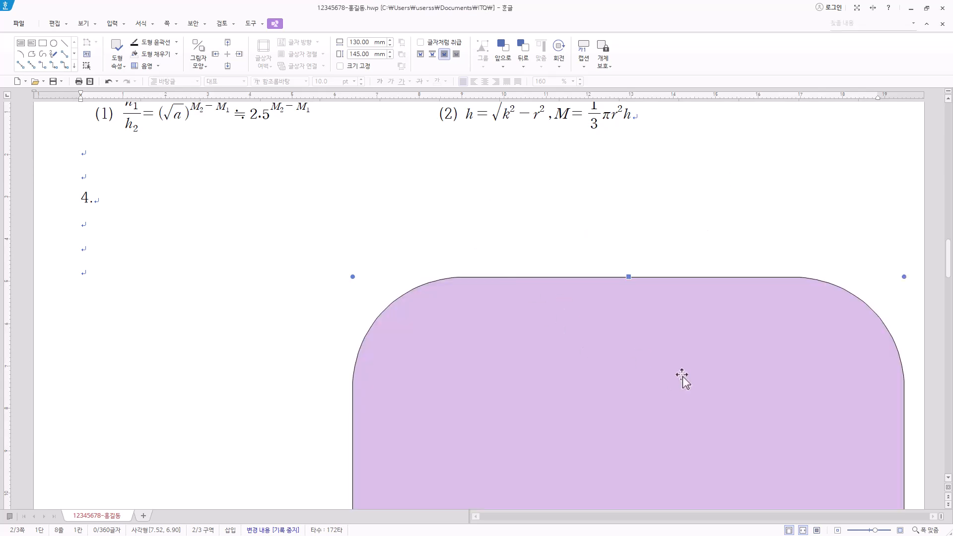
# - Move the purple rounded rectangle left and slightly down below 4., to about [4.16, 8.41]
pyautogui.scroll(-3, 683, 377)
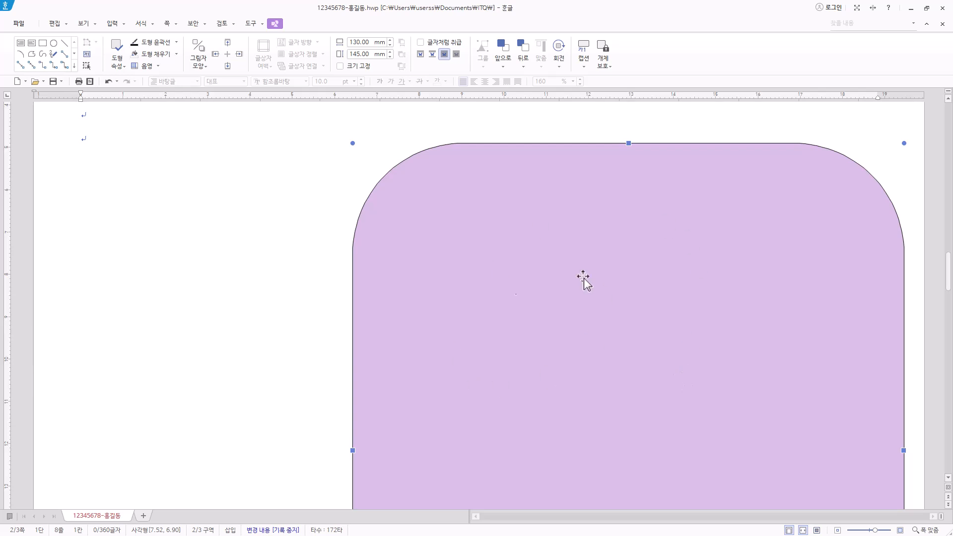
pyautogui.scroll(2, 655, 323)
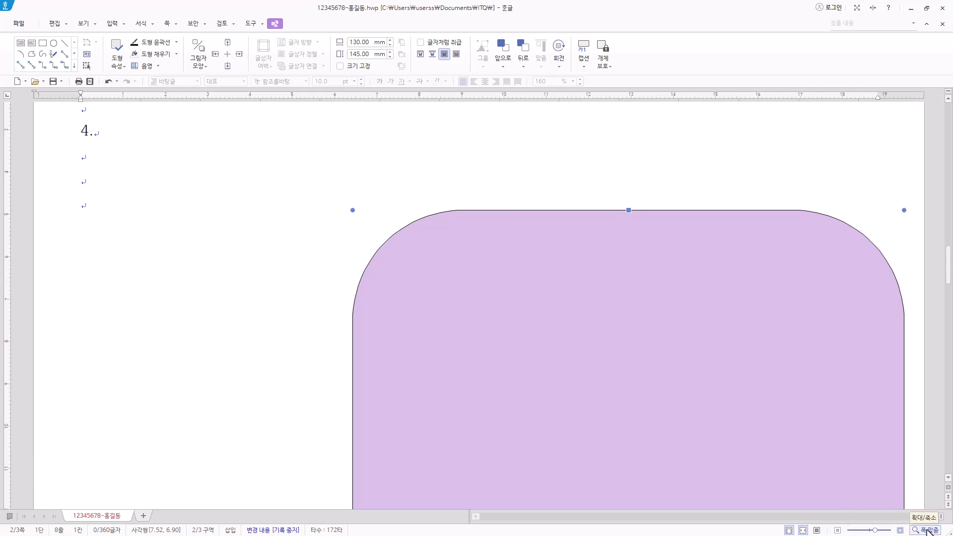
pyautogui.click(816, 531)
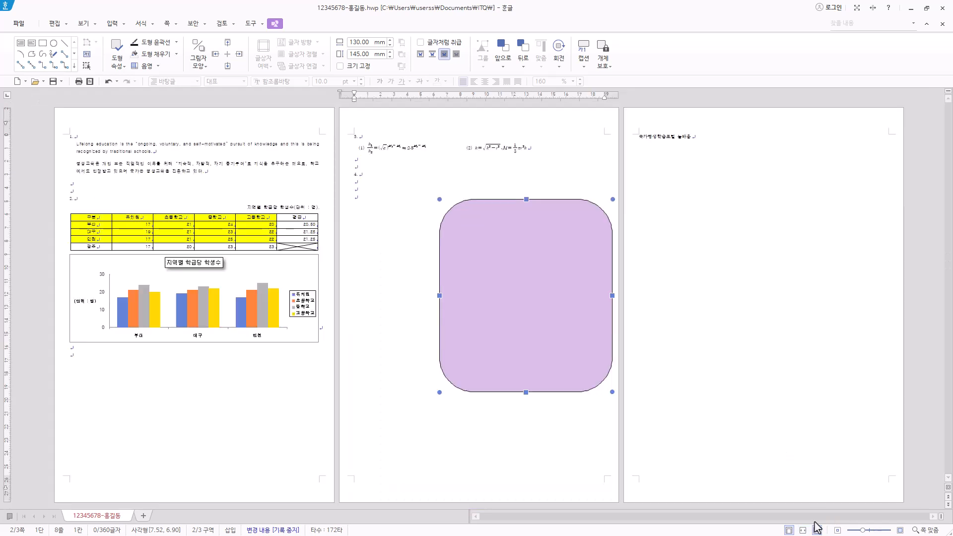
pyautogui.click(803, 530)
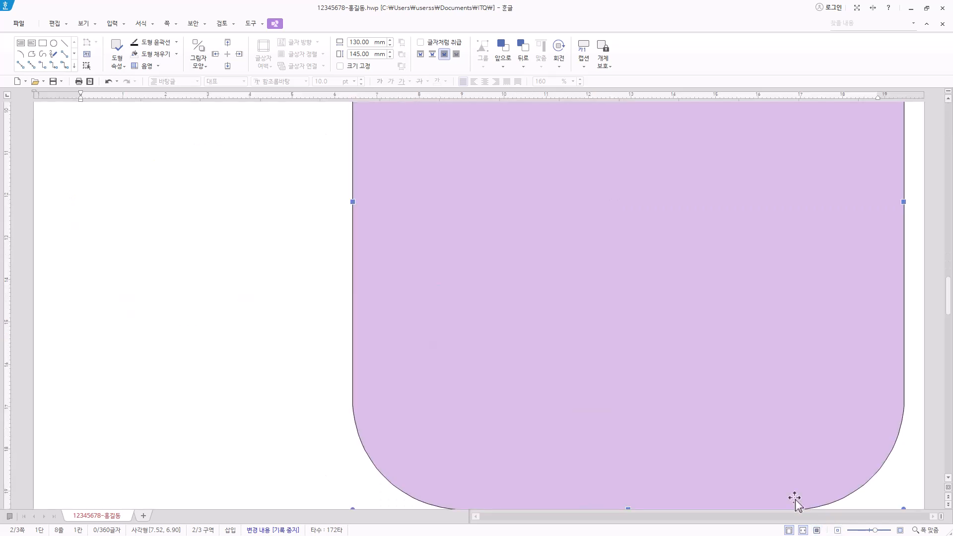
pyautogui.scroll(6, 505, 330)
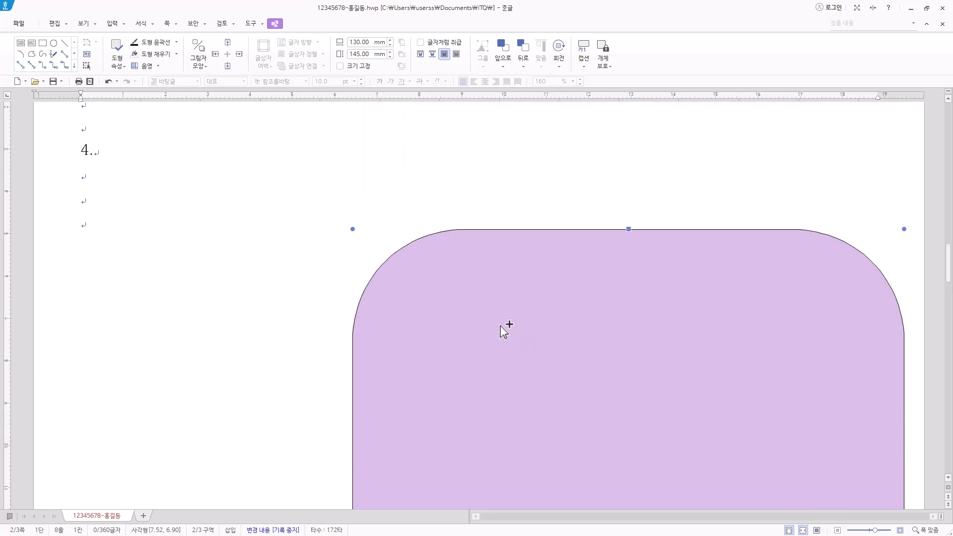
pyautogui.scroll(-4, 505, 330)
pyautogui.scroll(-4, 505, 330)
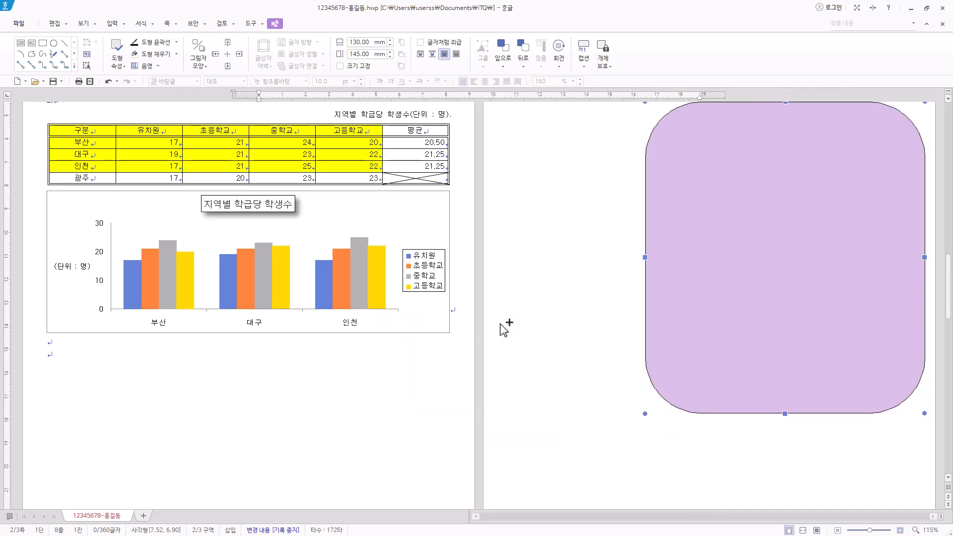
pyautogui.scroll(-1, 598, 304)
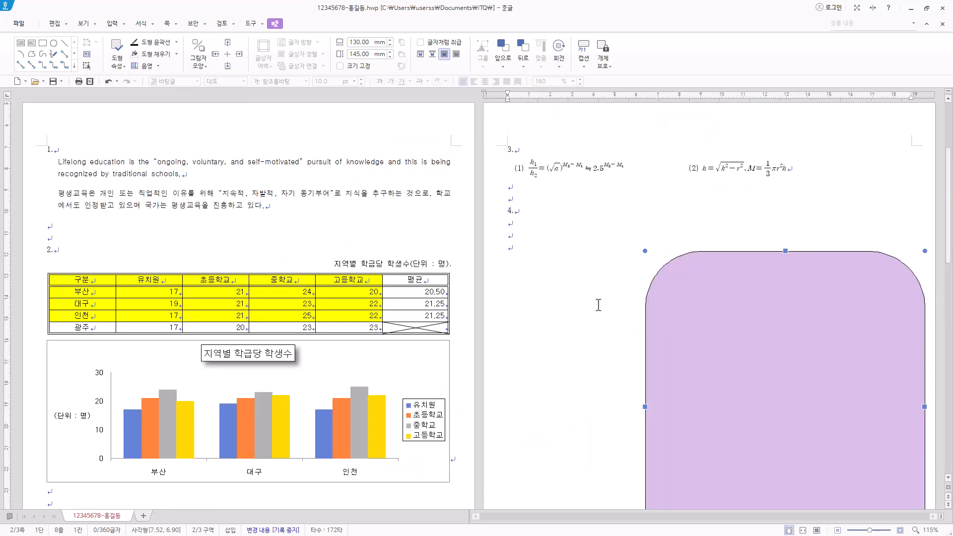
pyautogui.moveTo(807, 381); pyautogui.dragTo(758, 366)
pyautogui.scroll(-5, 761, 357)
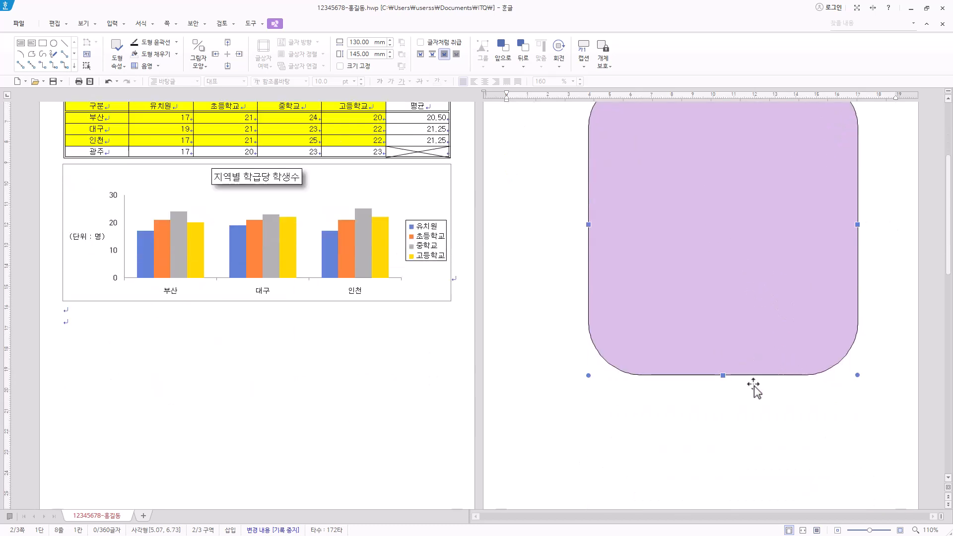
pyautogui.scroll(1, 760, 442)
pyautogui.scroll(3, 743, 451)
pyautogui.moveTo(720, 263); pyautogui.dragTo(725, 295)
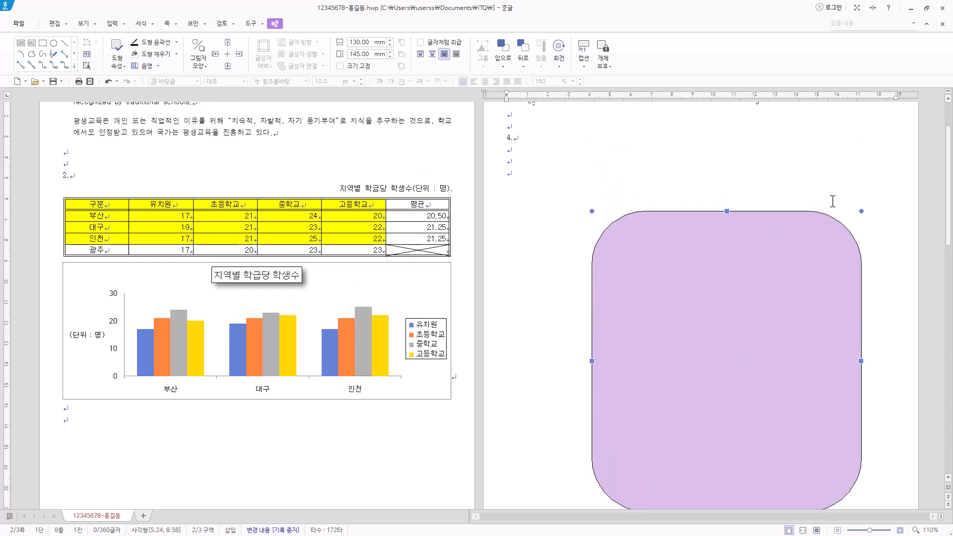
pyautogui.moveTo(729, 310); pyautogui.dragTo(690, 339)
pyautogui.moveTo(713, 370); pyautogui.dragTo(707, 369)
pyautogui.scroll(2, 731, 278)
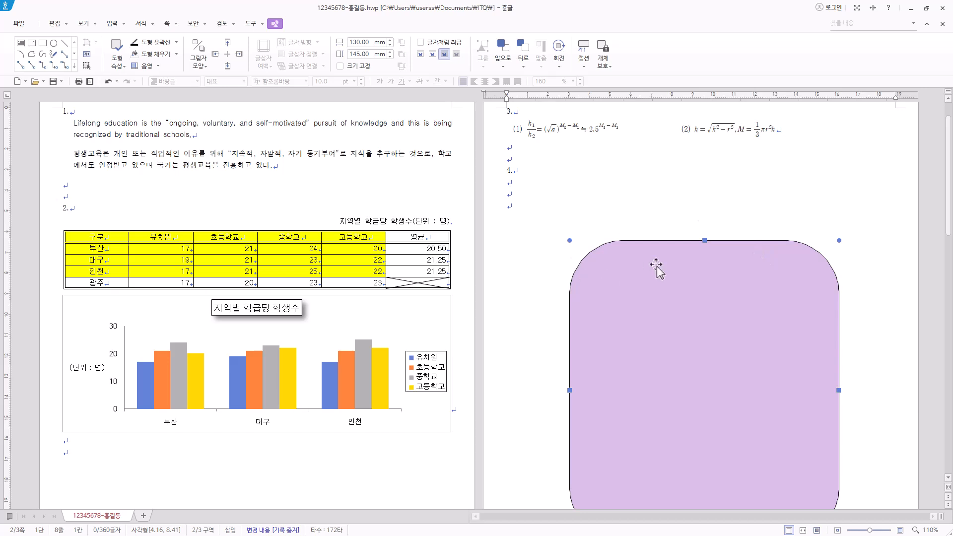
# - Draw a horizontal text box about 105 mm wide and 22 mm high across the purple rectangle's upper edge
pyautogui.click(21, 46)
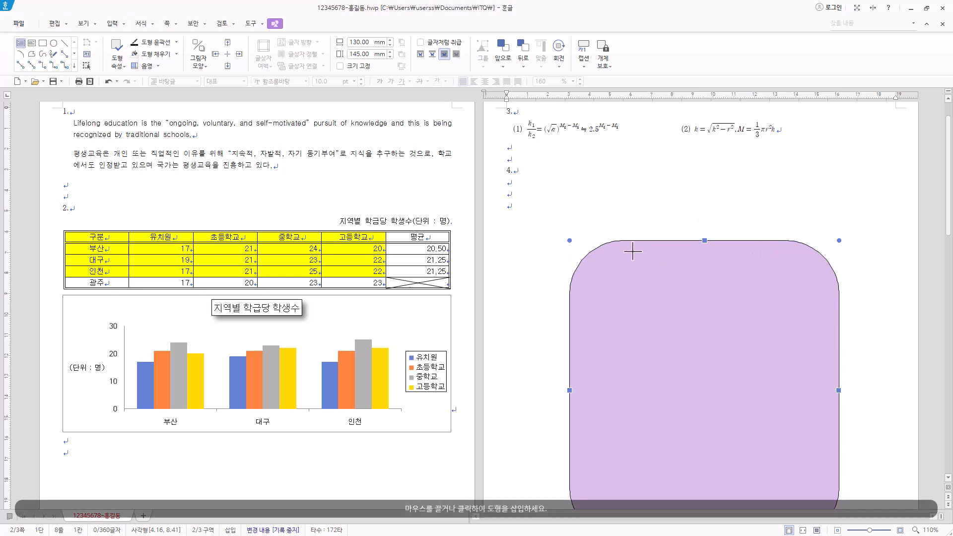
pyautogui.moveTo(589, 219); pyautogui.dragTo(808, 263)
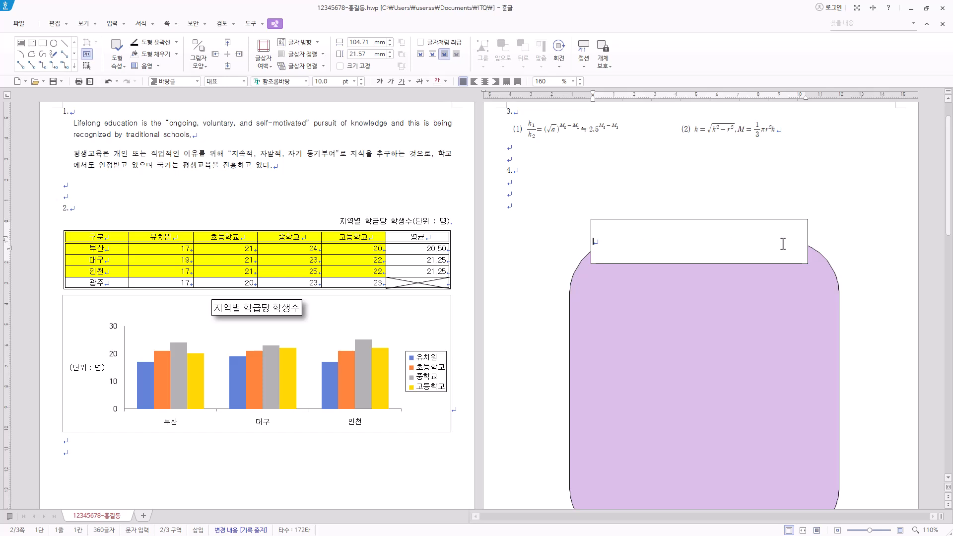
# - Enter "평생교육 잘 찾는 첫 걸음" in the text box and set the box's size to 110 mm wide and 17 mm high
pyautogui.write('평생교육 질 찾는 첫 걸음')
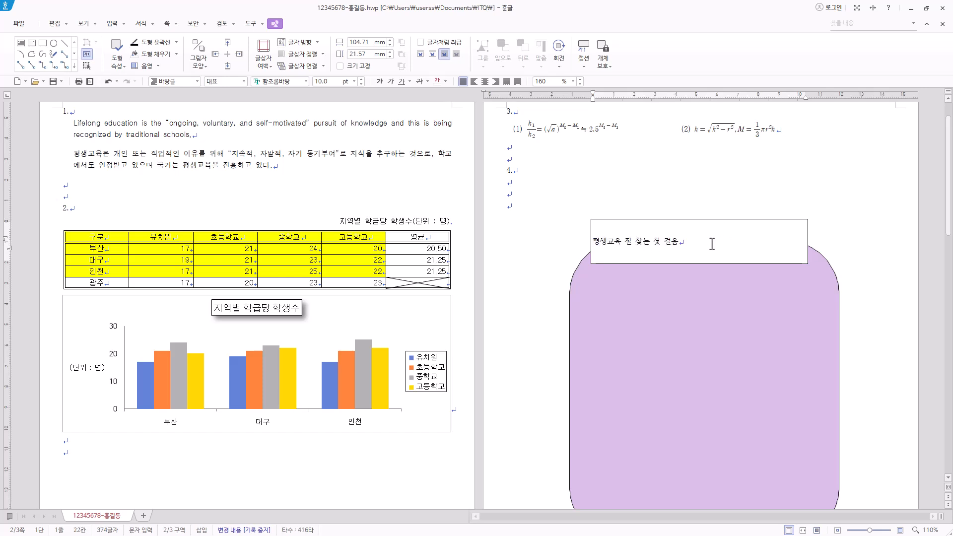
pyautogui.press('Escape')
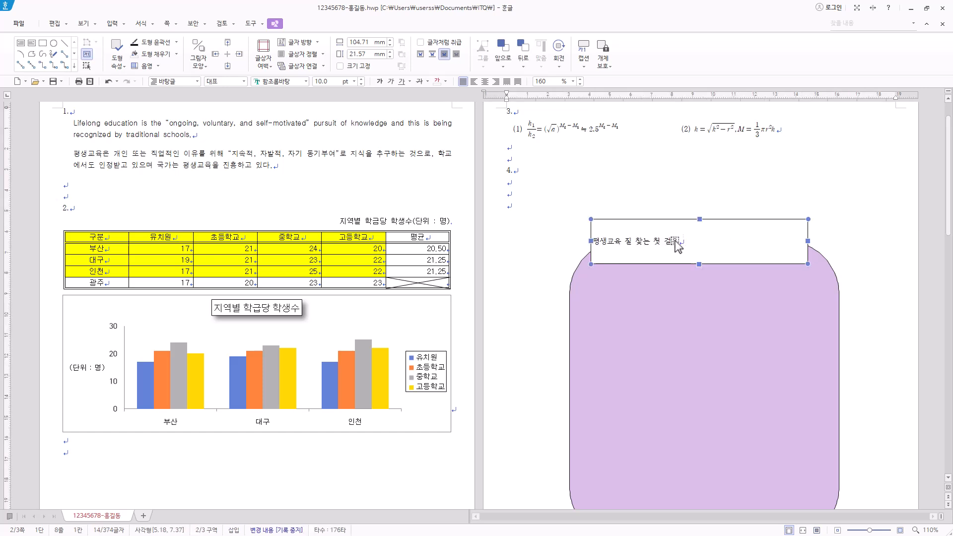
pyautogui.doubleClick(707, 239)
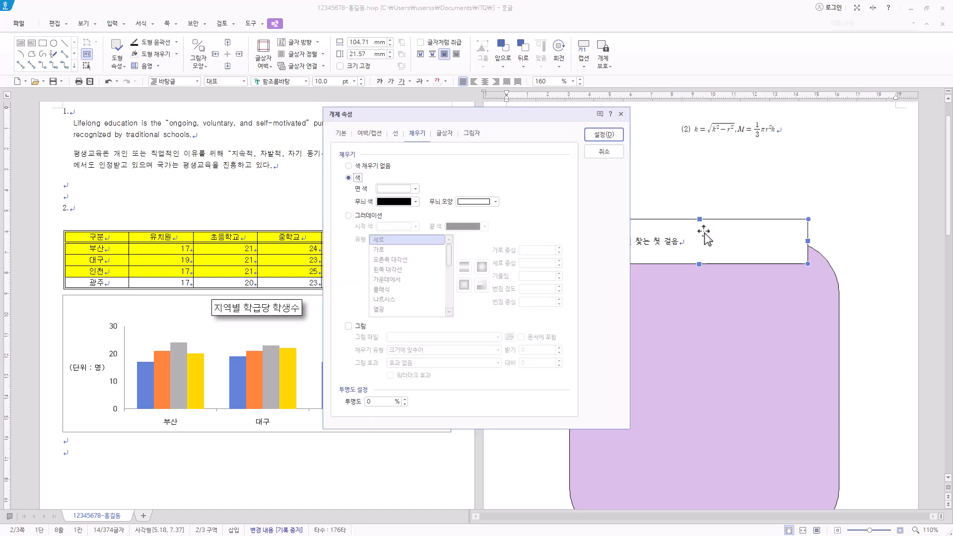
pyautogui.click(342, 134)
pyautogui.press('Tab')
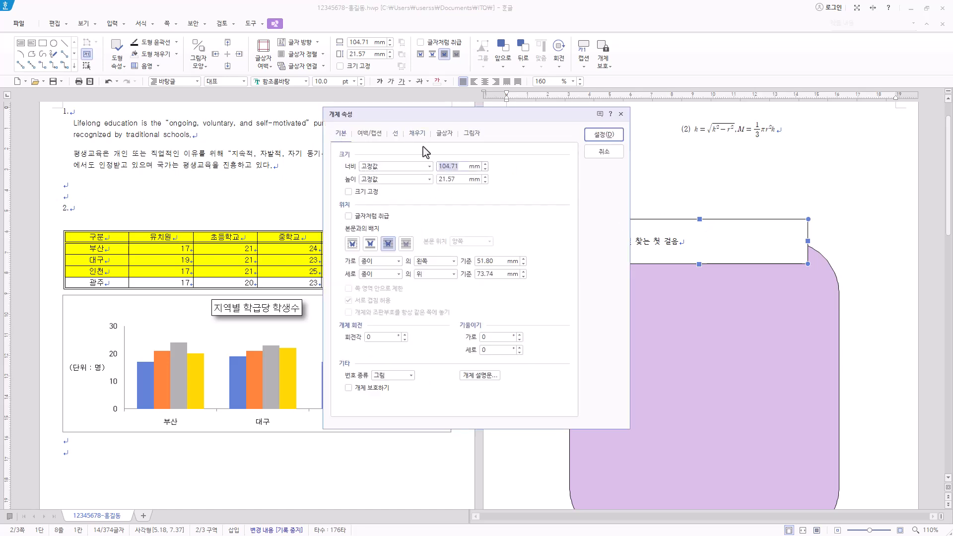
pyautogui.write('110')
pyautogui.press('Tab')
pyautogui.press('Tab')
pyautogui.write('17')
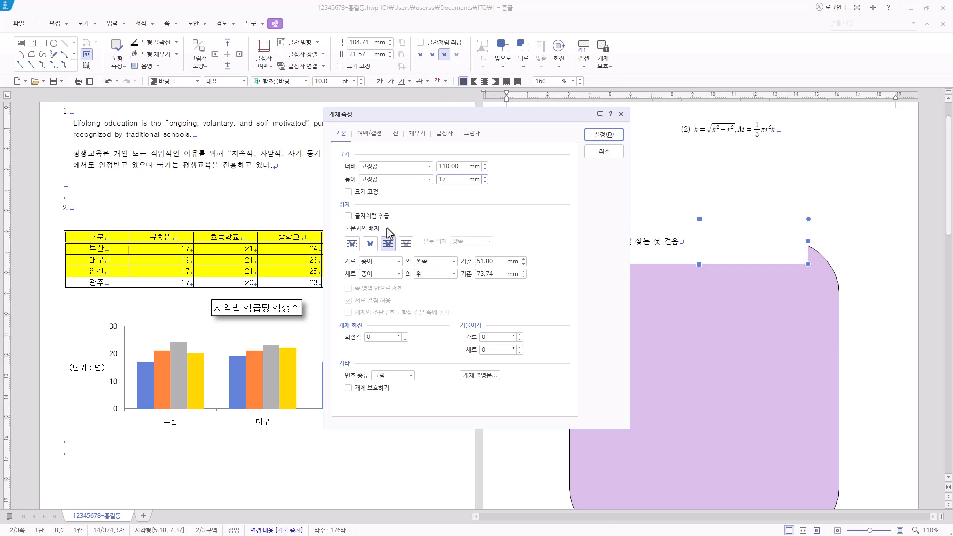
# - Give the title text box half-round corners (반원) and a solid red face colour, and apply the object properties
pyautogui.click(418, 134)
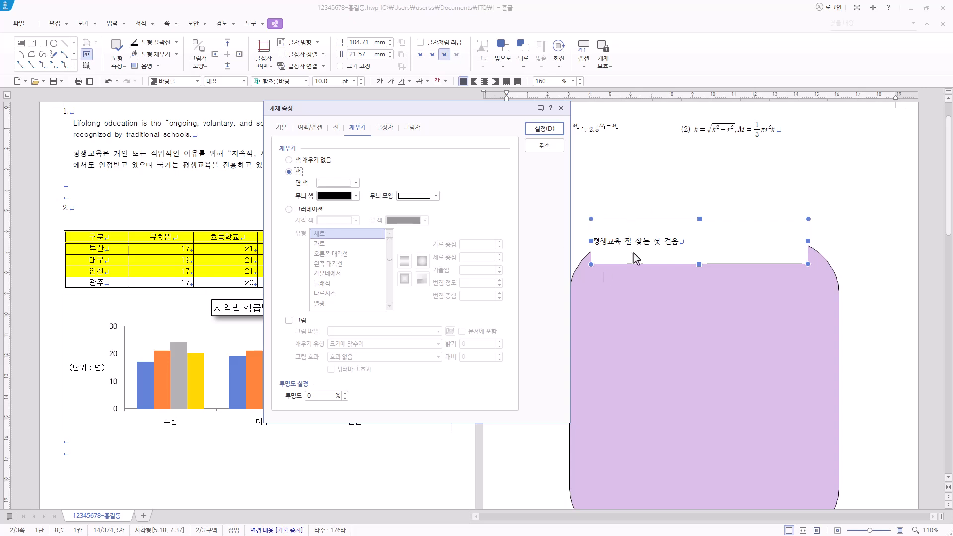
pyautogui.click(337, 127)
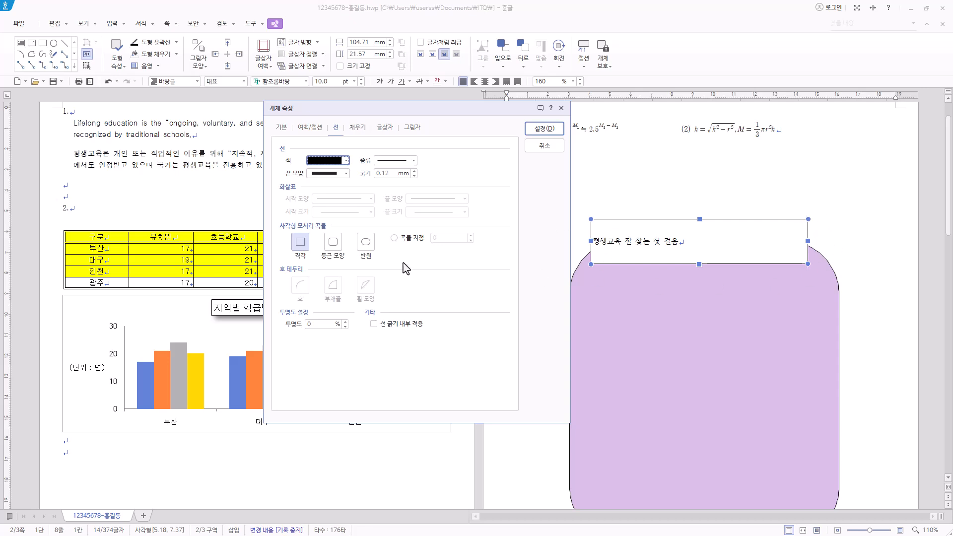
pyautogui.click(366, 243)
pyautogui.click(366, 130)
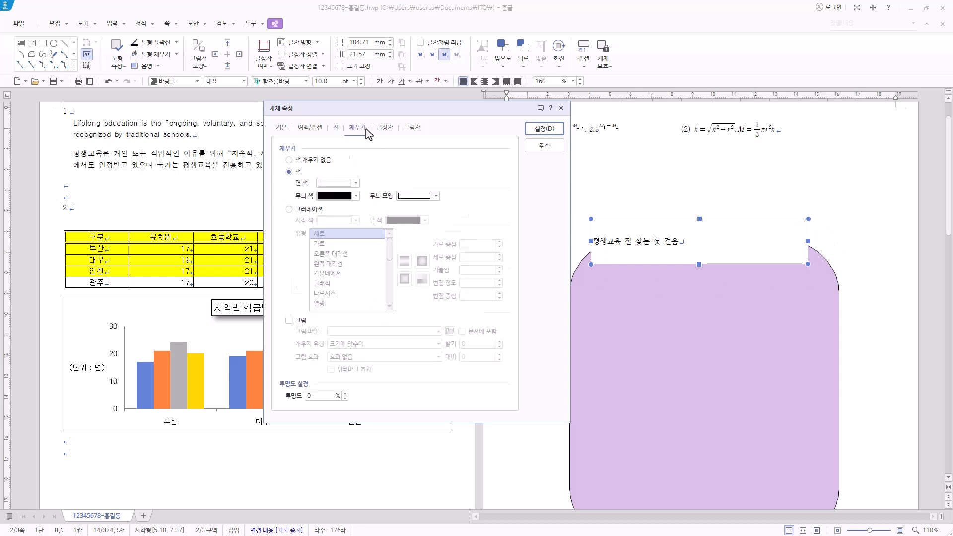
pyautogui.click(356, 182)
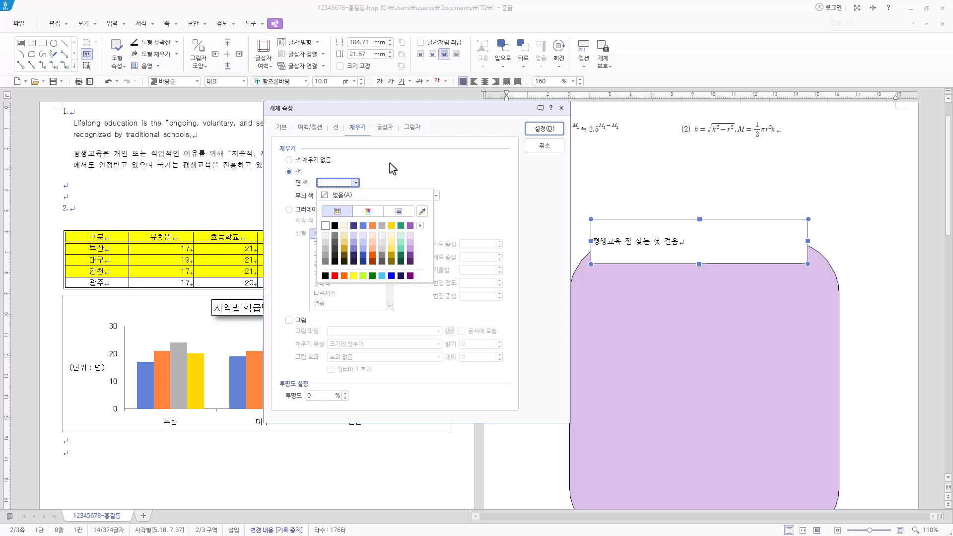
pyautogui.click(335, 277)
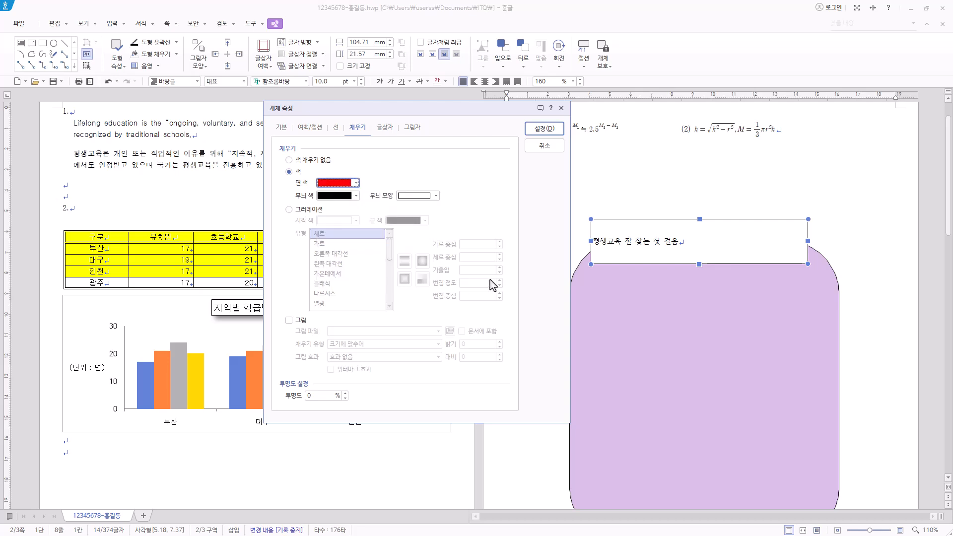
pyautogui.click(555, 134)
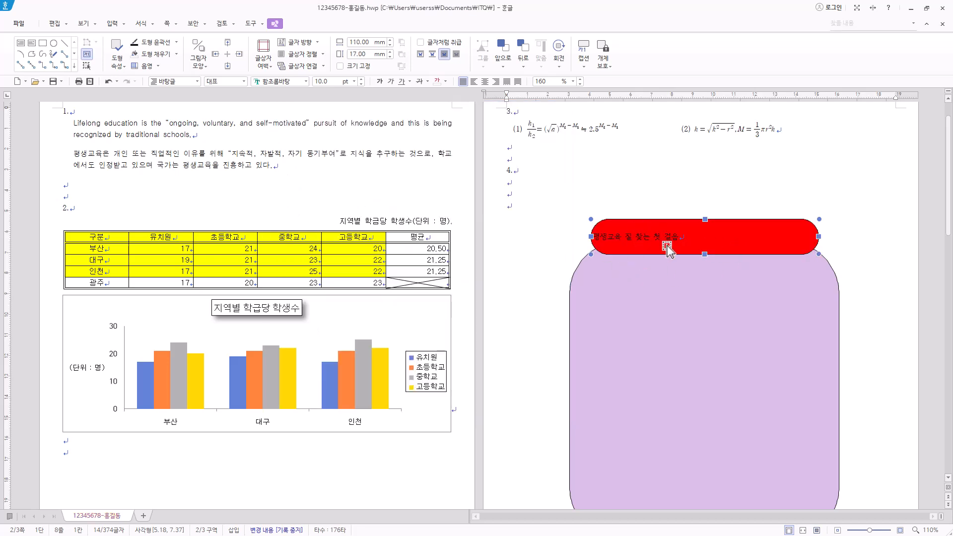
# - Set the title text's font to 돋움 and its size to 22 pt
pyautogui.click(294, 81)
pyautogui.write('돋움')
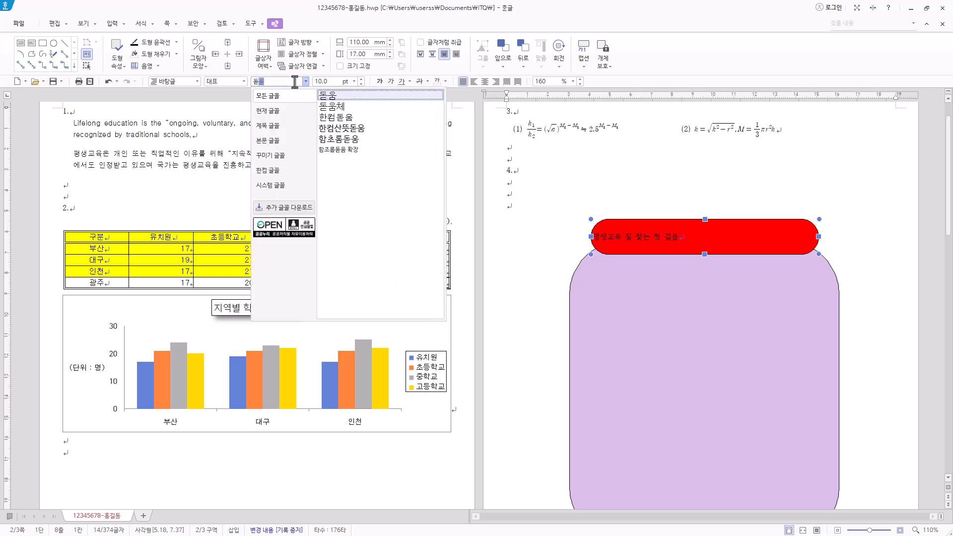
pyautogui.press('Return')
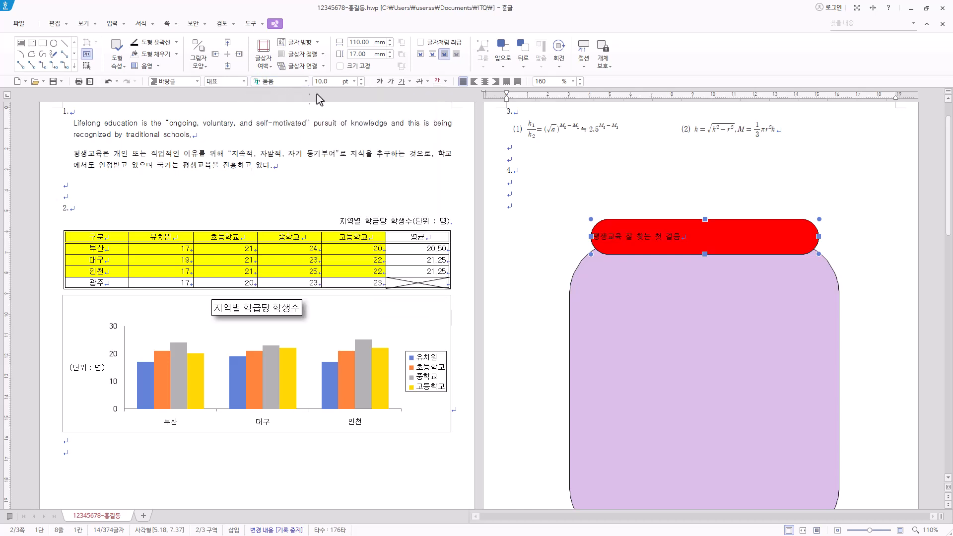
pyautogui.click(354, 81)
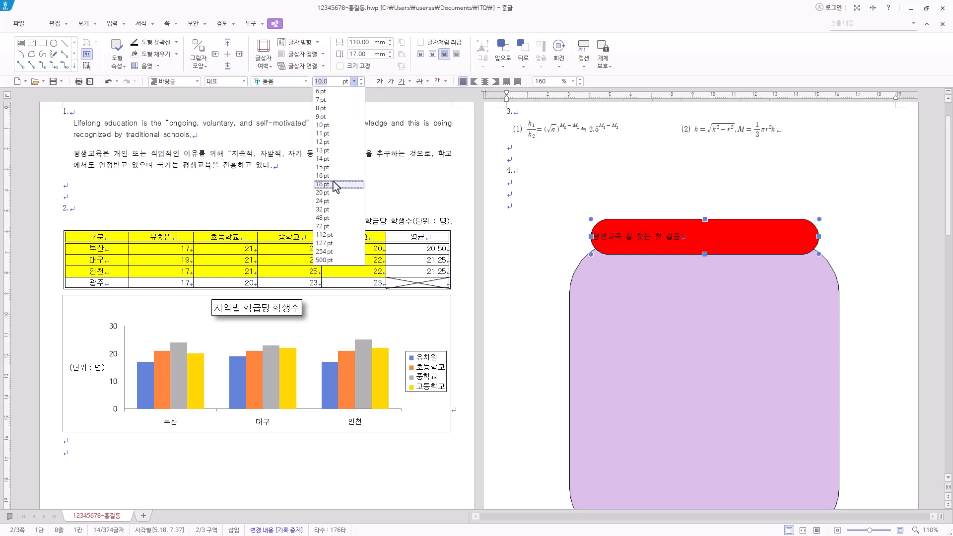
pyautogui.write('22')
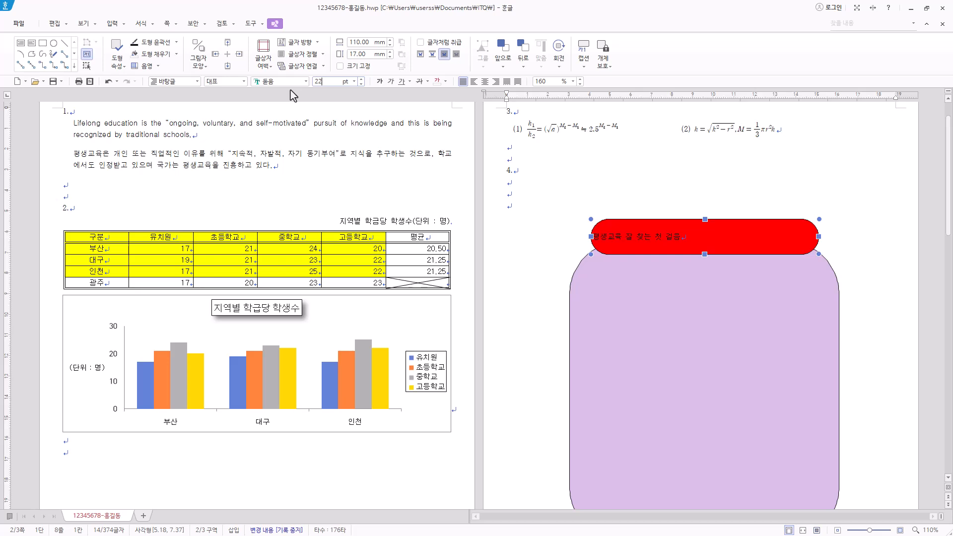
pyautogui.press('Return')
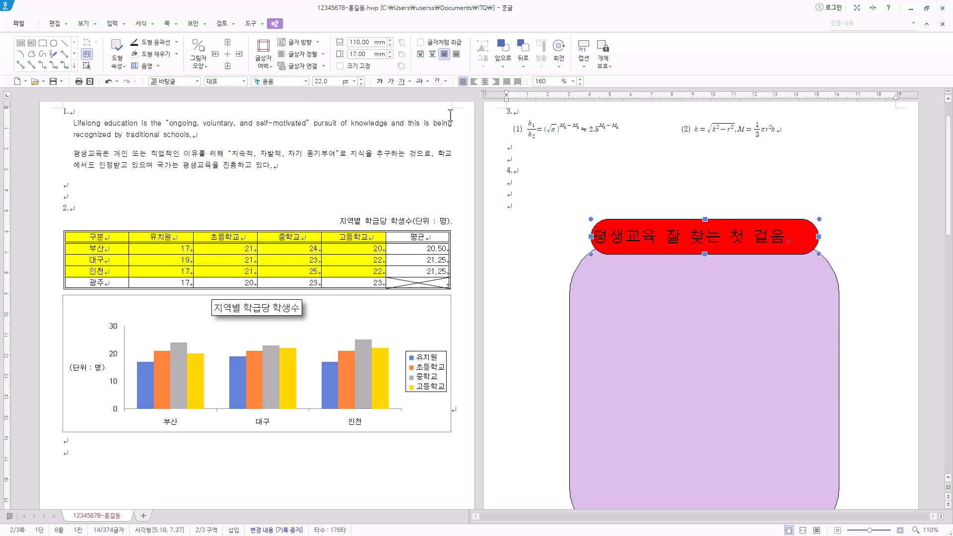
# - Colour the title text white and centre it horizontally in the red box
pyautogui.click(445, 82)
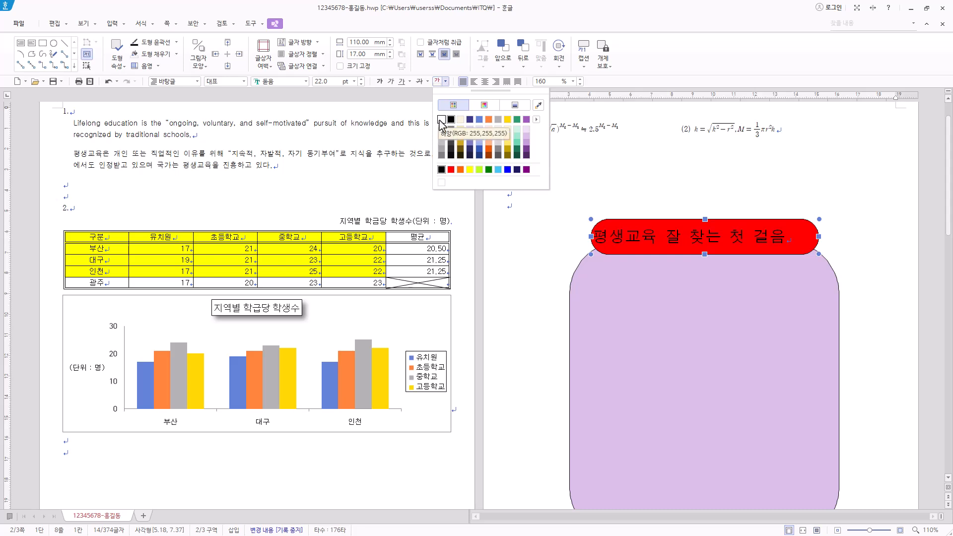
pyautogui.click(538, 119)
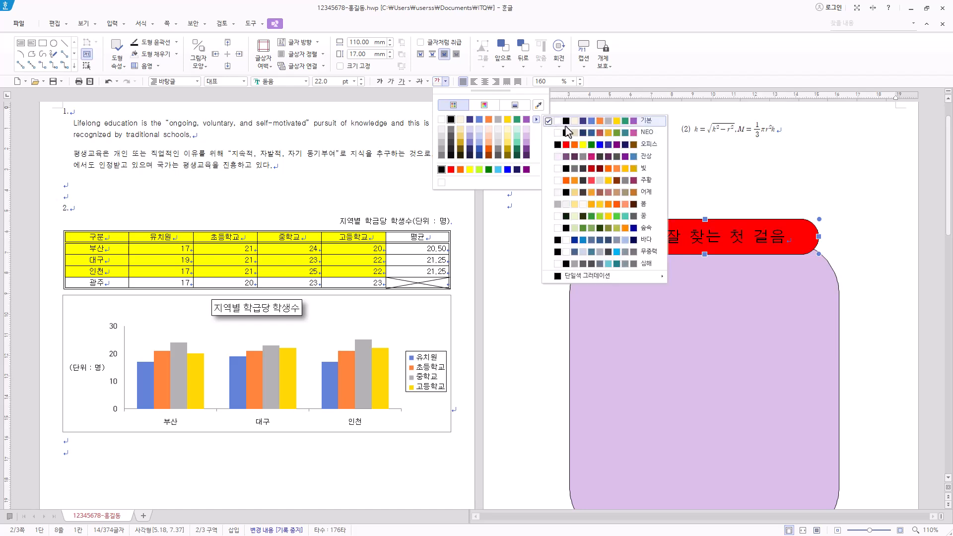
pyautogui.click(485, 104)
pyautogui.click(445, 81)
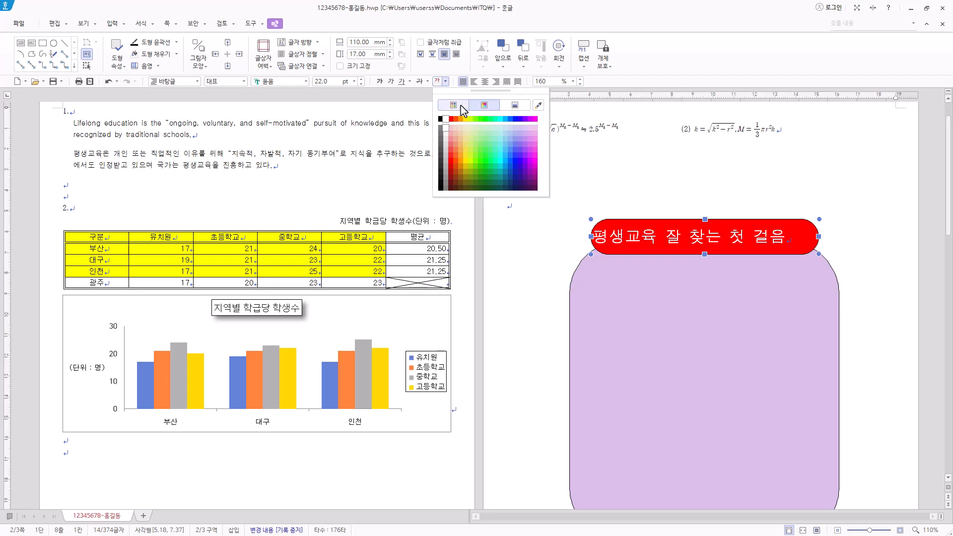
pyautogui.click(458, 107)
pyautogui.click(441, 120)
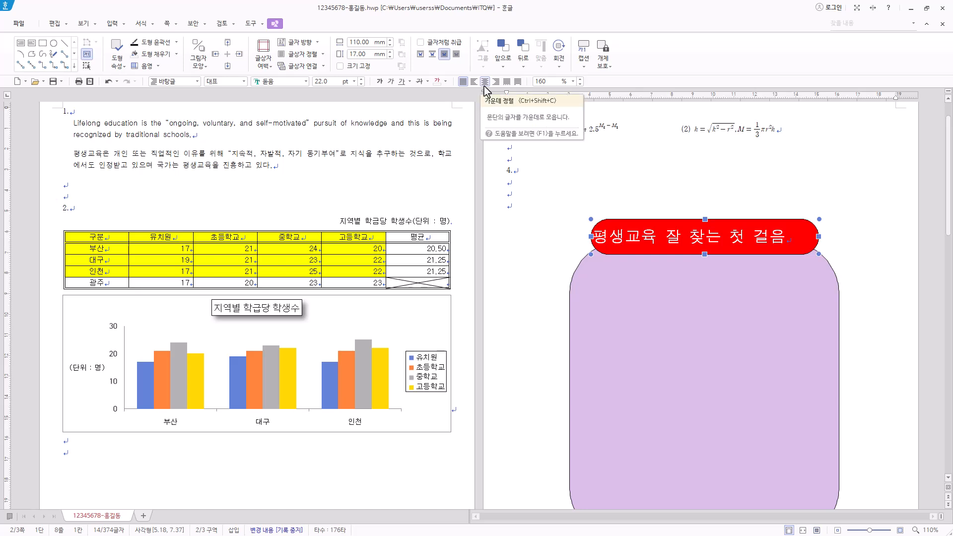
pyautogui.click(305, 57)
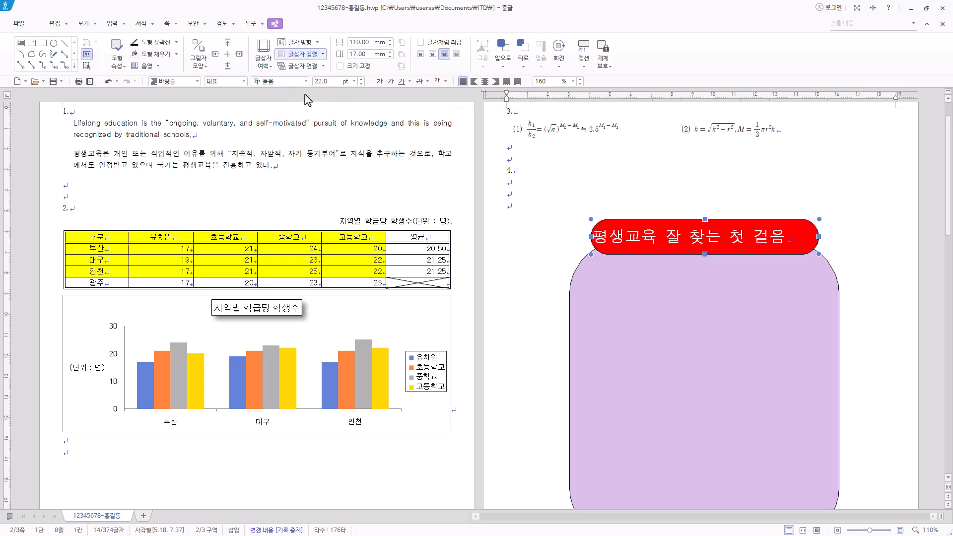
pyautogui.click(304, 93)
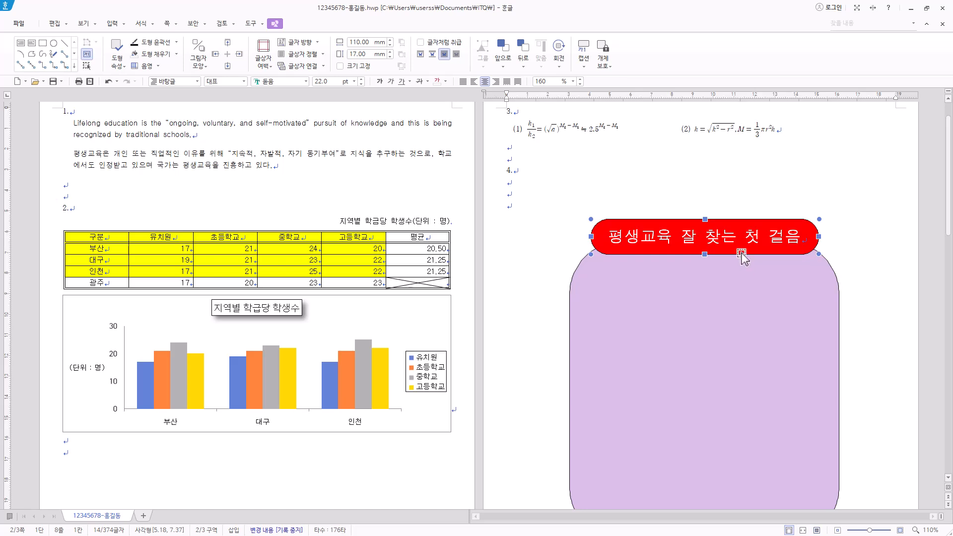
# - Nudge the red title box slightly down over the purple shape's upper edge, to about [5.18, 7.43]
pyautogui.press('Up')
pyautogui.press('Up')
pyautogui.press('Down')
pyautogui.press('Down')
pyautogui.press('Down')
pyautogui.press('Down')
pyautogui.press('Up')
pyautogui.press('Down')
pyautogui.press('Down')
pyautogui.press('Down')
pyautogui.press('Up')
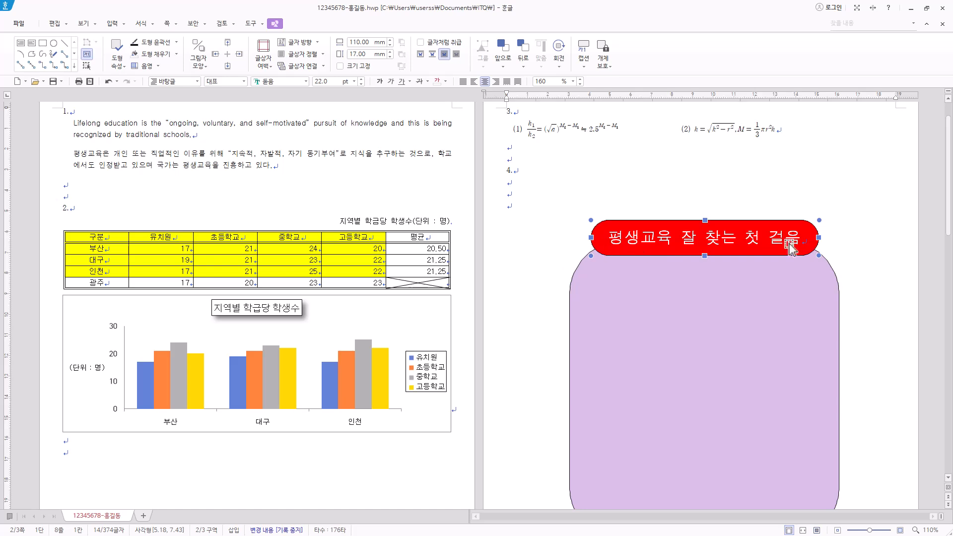
pyautogui.click(781, 259)
pyautogui.click(780, 259)
# - Draw a rectangle about 111 mm wide and 68 mm high inside the purple shape, below the red title box
pyautogui.click(44, 43)
pyautogui.moveTo(586, 269); pyautogui.dragTo(807, 398)
pyautogui.moveTo(788, 404); pyautogui.dragTo(787, 404)
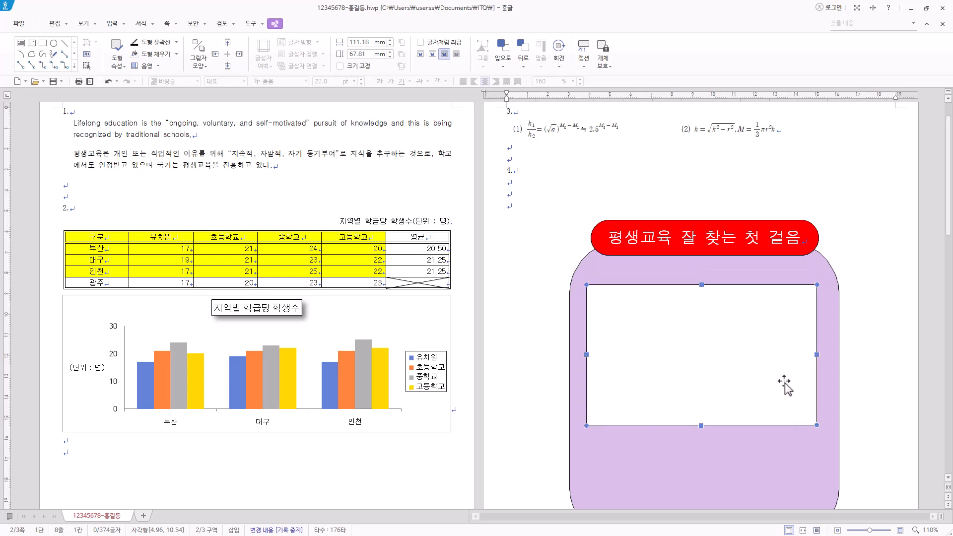
# - Set the new rectangle's size to 115 mm wide and 50 mm high in its object properties
pyautogui.doubleClick(769, 345)
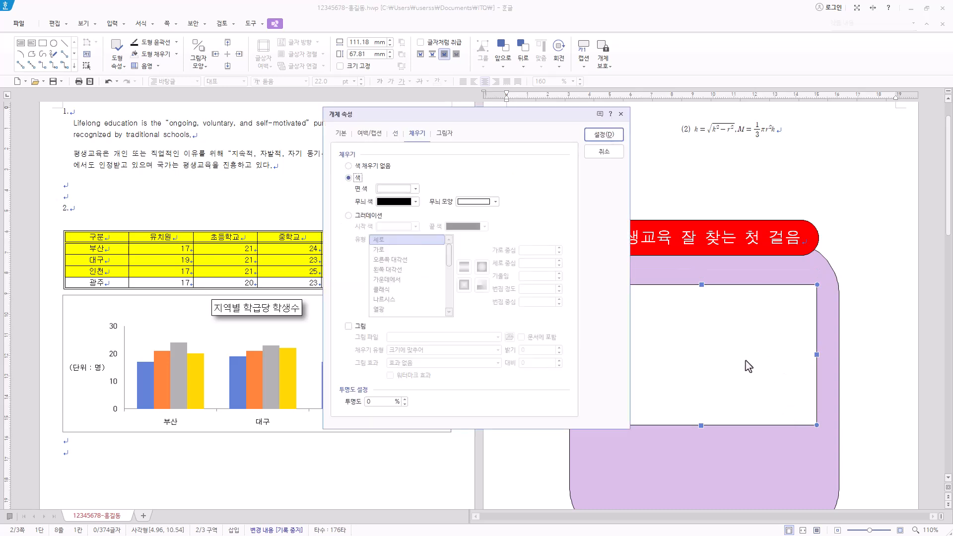
pyautogui.click(347, 133)
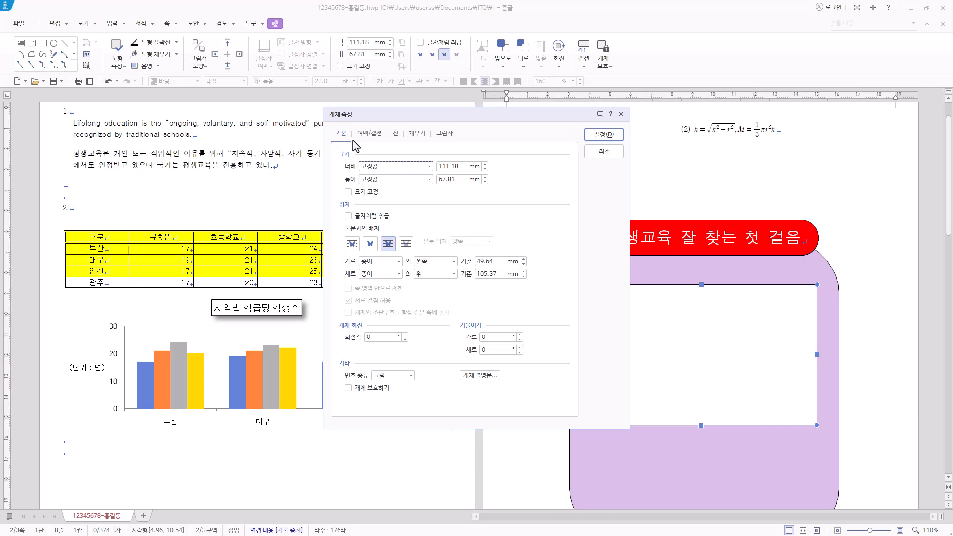
pyautogui.press('Tab')
pyautogui.write('115')
pyautogui.press('Tab')
pyautogui.press('Tab')
# - Fill the new rectangle with solid yellow and move it slightly up towards the title box, to about [4.93, 10.13]
pyautogui.click(396, 134)
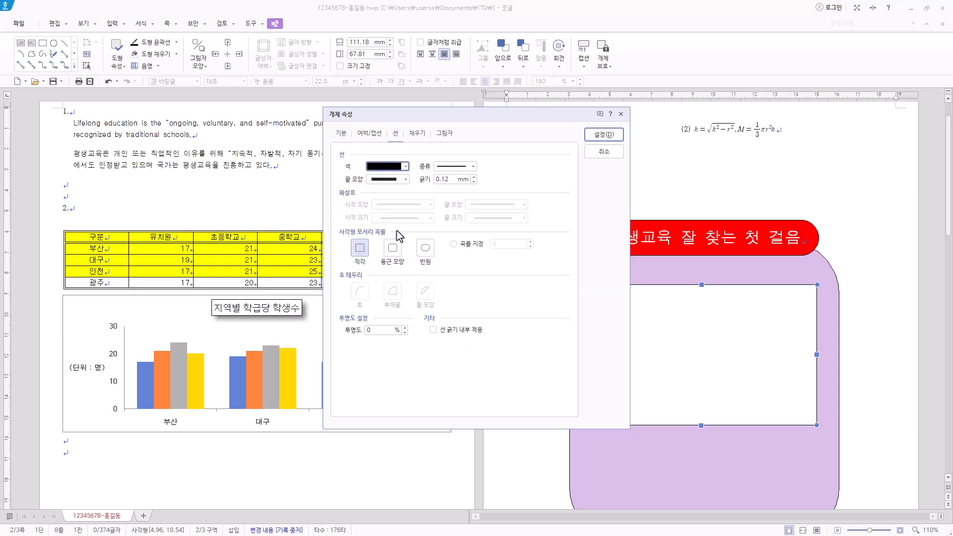
pyautogui.click(417, 134)
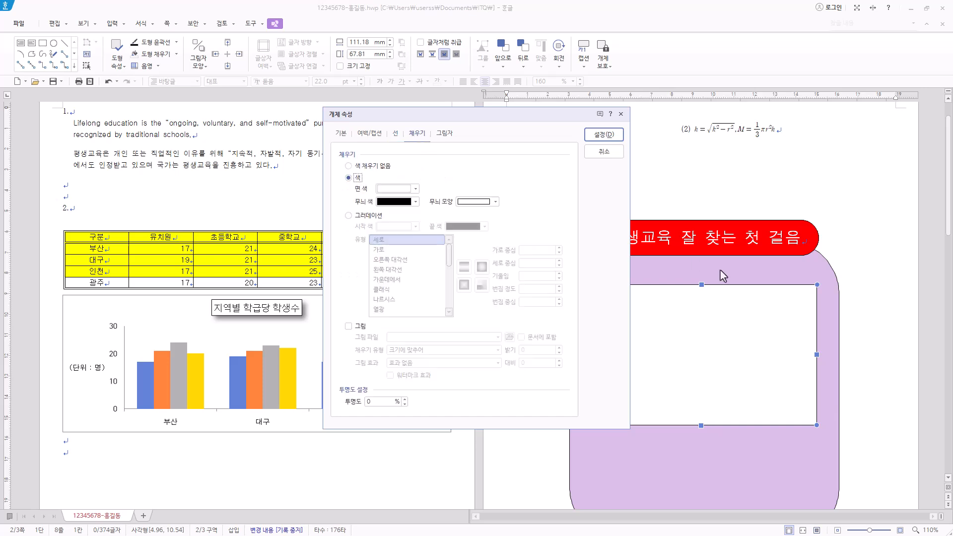
pyautogui.click(415, 190)
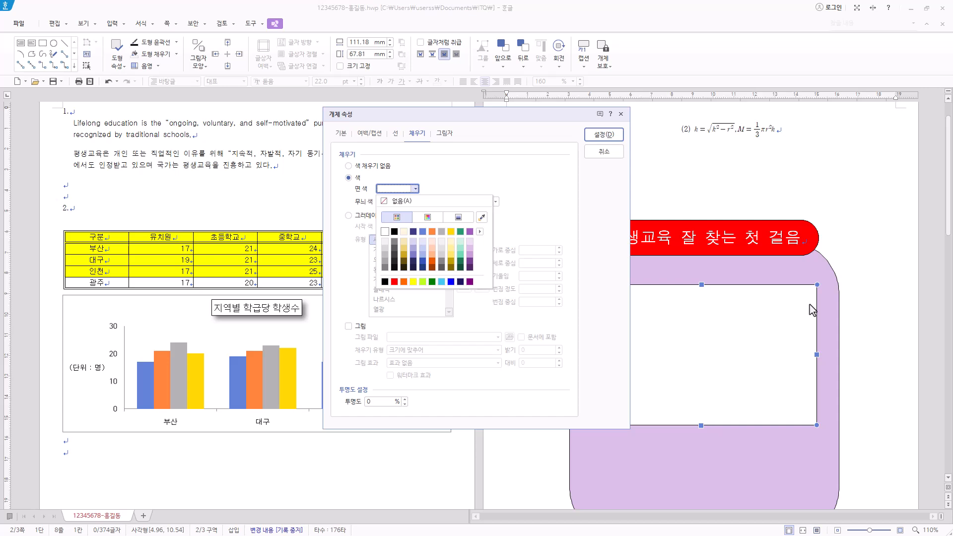
pyautogui.click(413, 282)
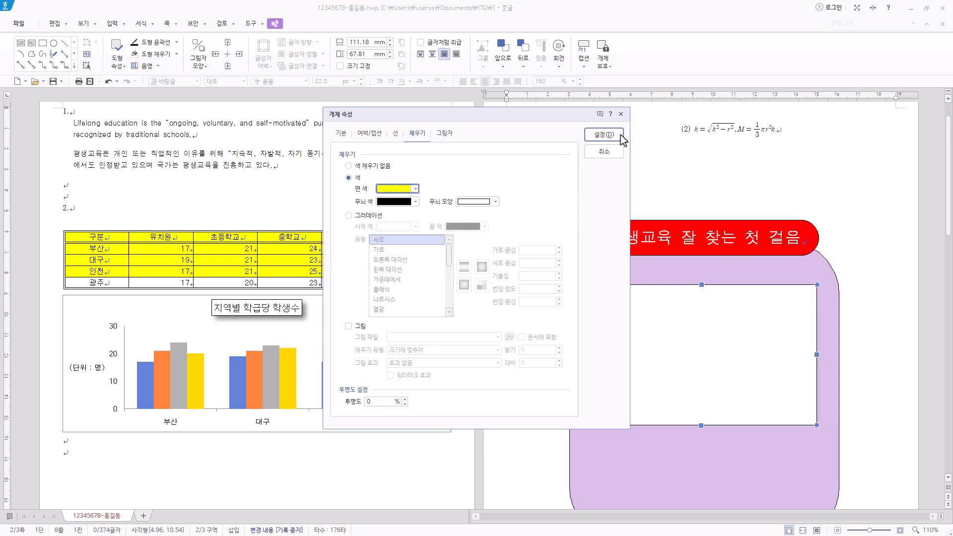
pyautogui.click(604, 134)
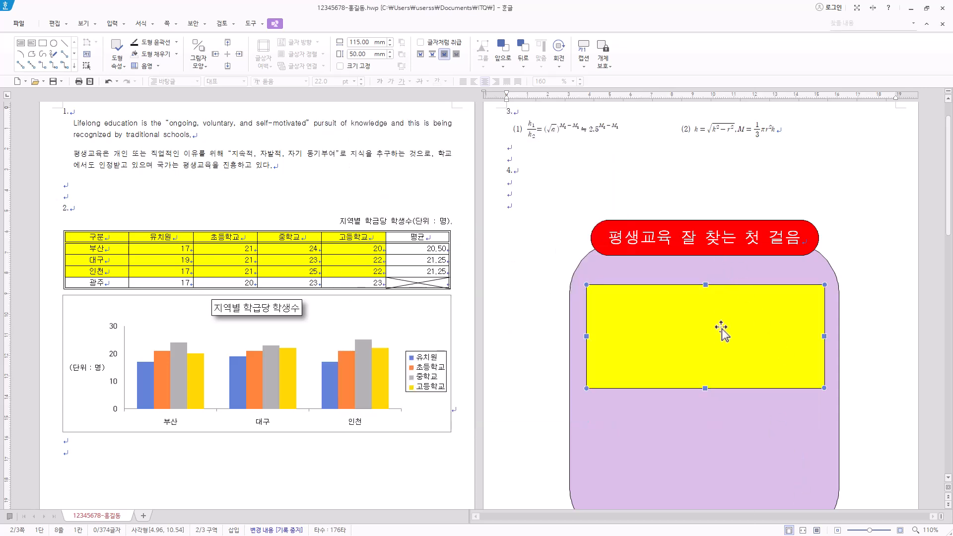
pyautogui.moveTo(721, 332); pyautogui.dragTo(744, 320)
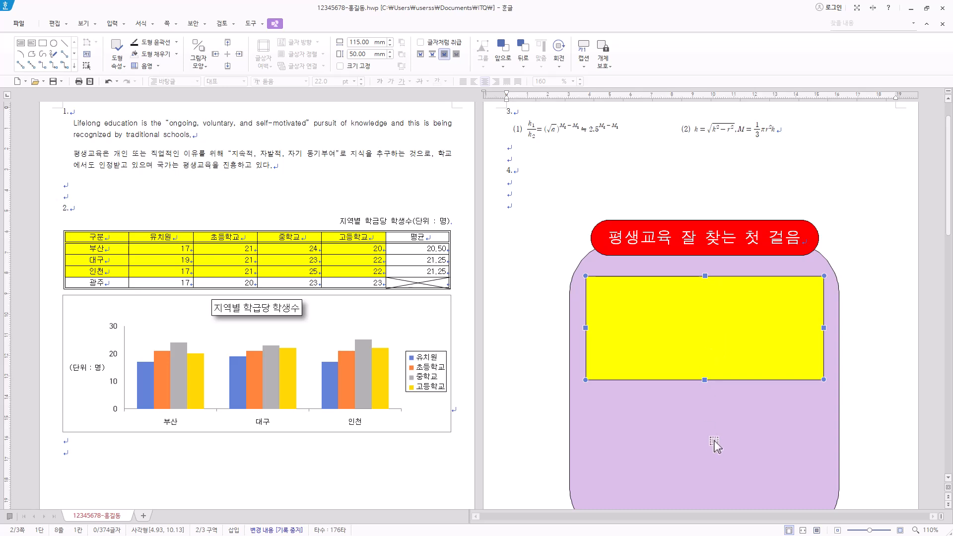
# - Select the yellow rectangle, purple shape and red title box together and align them on their horizontal centres (가운데 맞춤)
pyautogui.keyDown('shift'); pyautogui.click(728, 264); pyautogui.keyUp('shift')
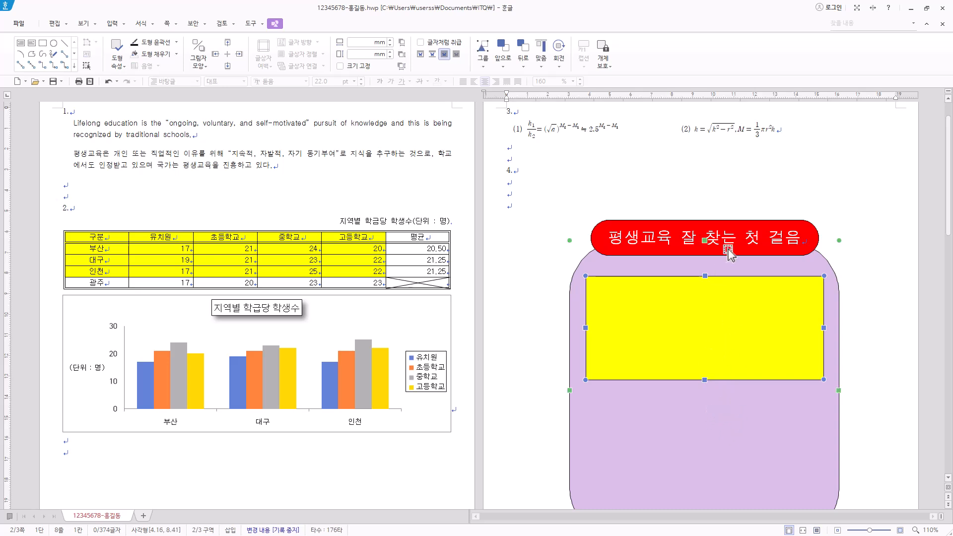
pyautogui.keyDown('shift'); pyautogui.click(735, 233); pyautogui.keyUp('shift')
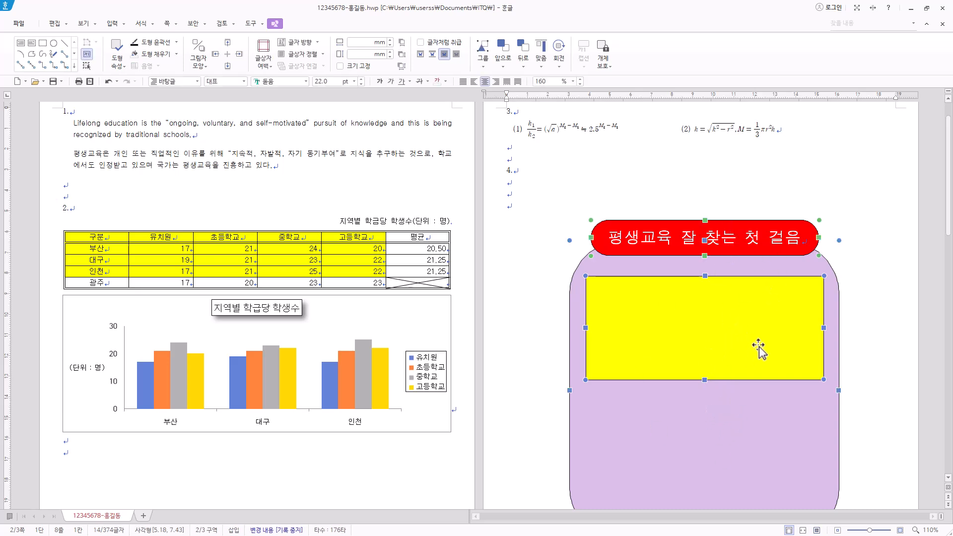
pyautogui.scroll(-1, 756, 348)
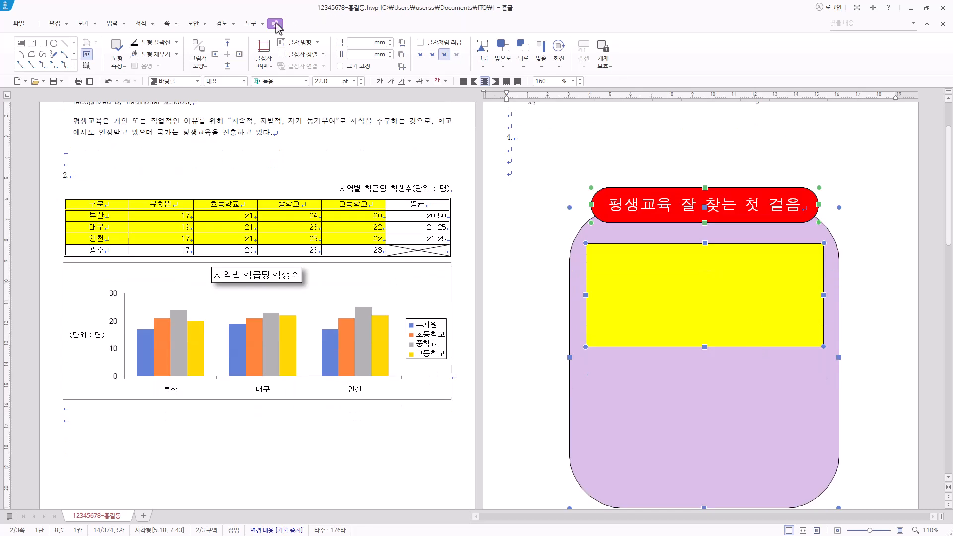
pyautogui.click(541, 54)
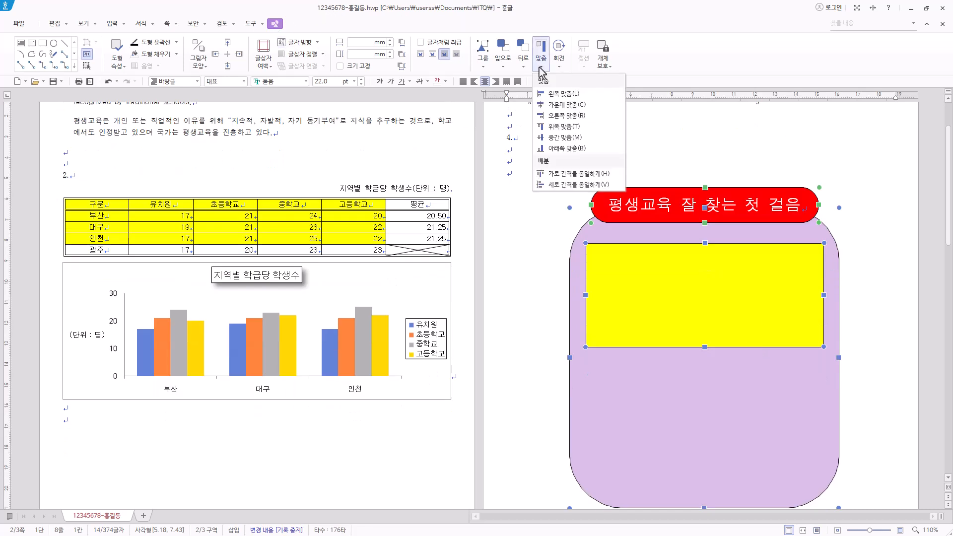
pyautogui.click(566, 105)
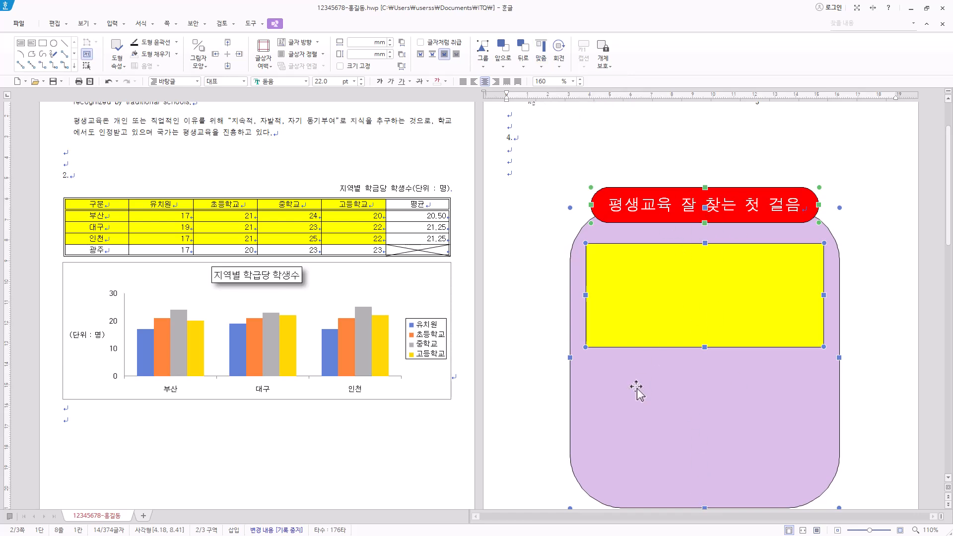
# - Insert the picture 로고1.jpg from the ITQ\Picture folder into the document
pyautogui.click(731, 305)
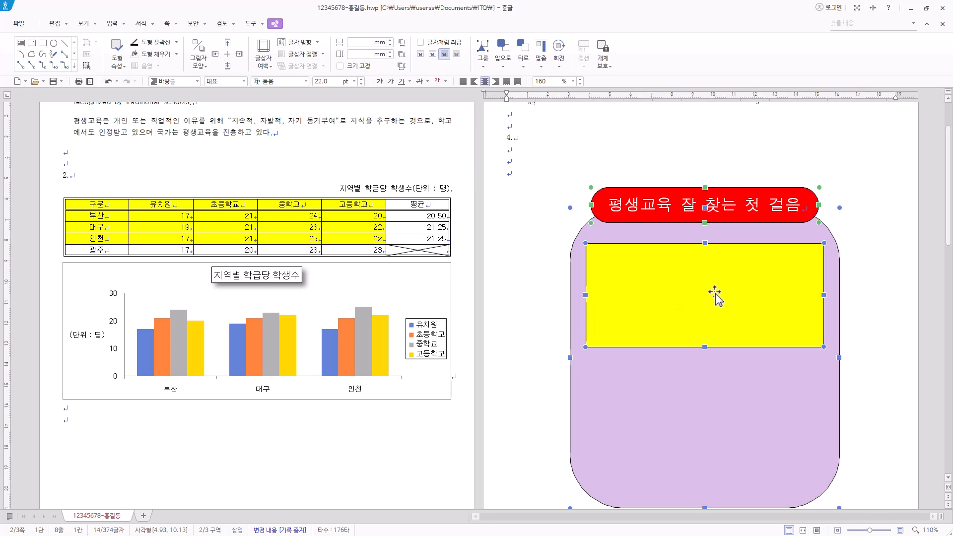
pyautogui.click(112, 24)
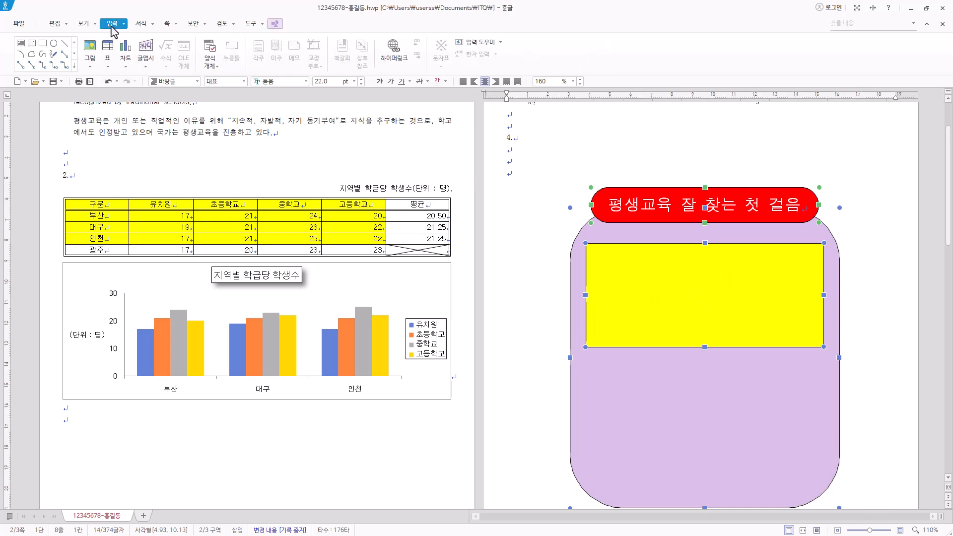
pyautogui.click(90, 48)
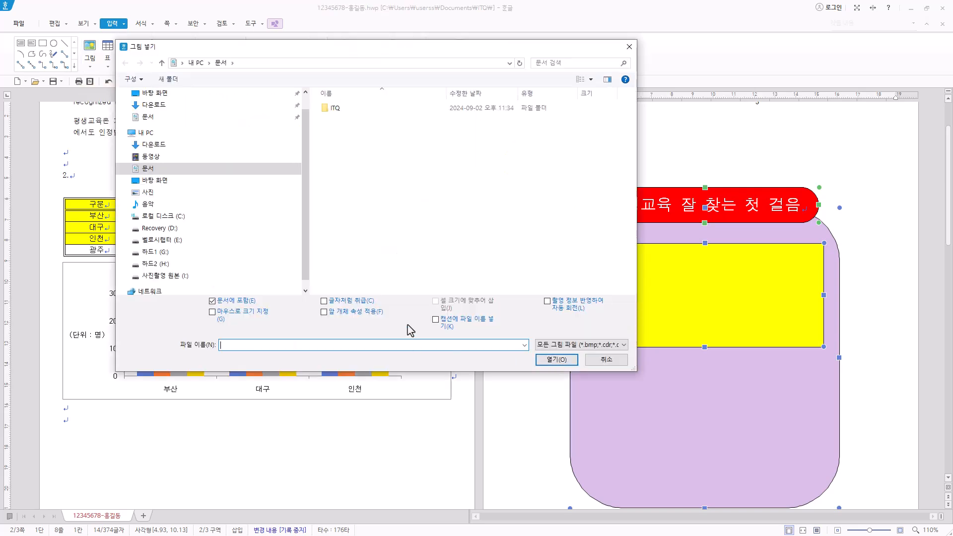
pyautogui.doubleClick(343, 108)
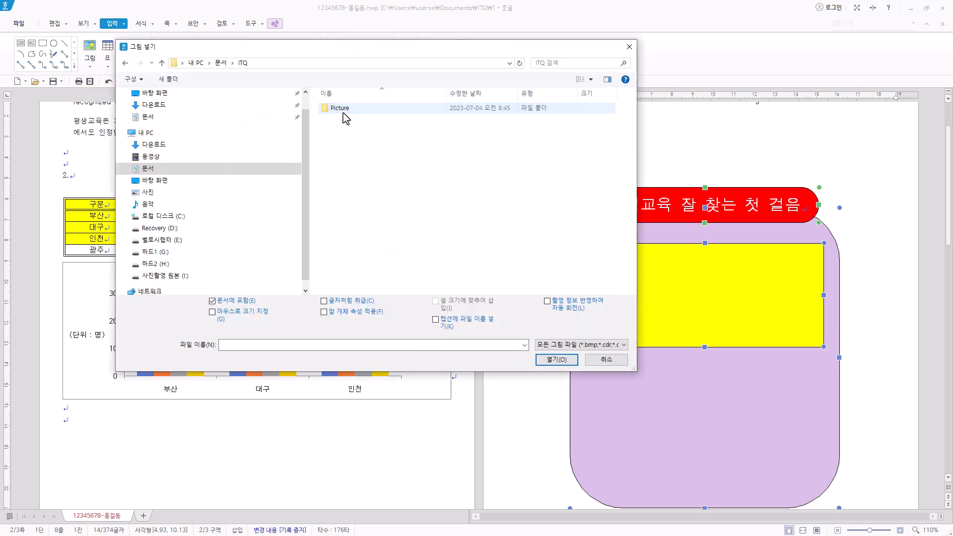
pyautogui.doubleClick(343, 113)
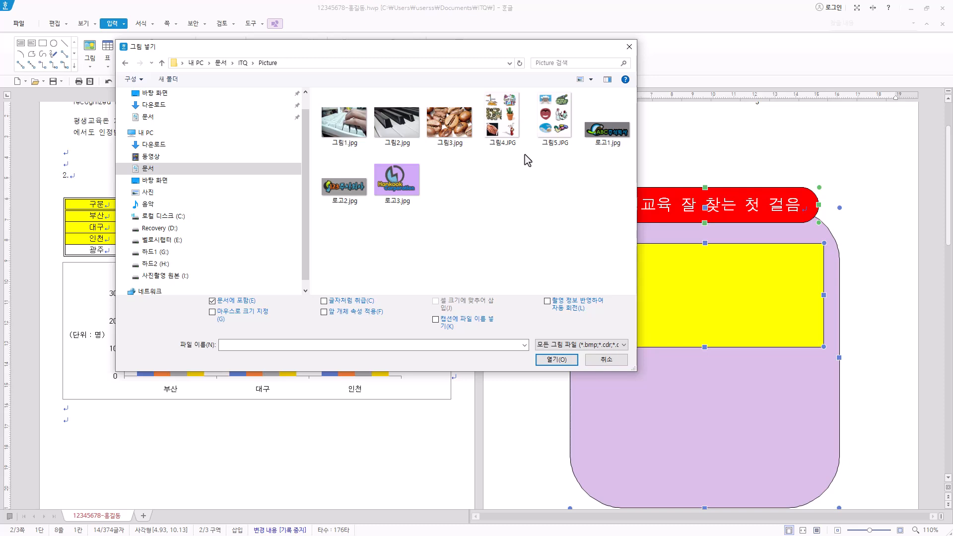
pyautogui.click(614, 139)
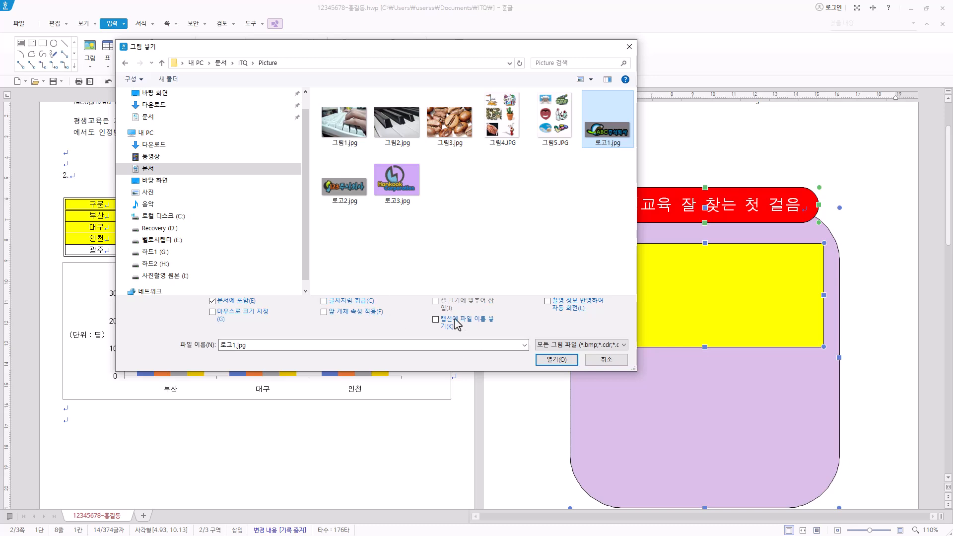
pyautogui.click(556, 359)
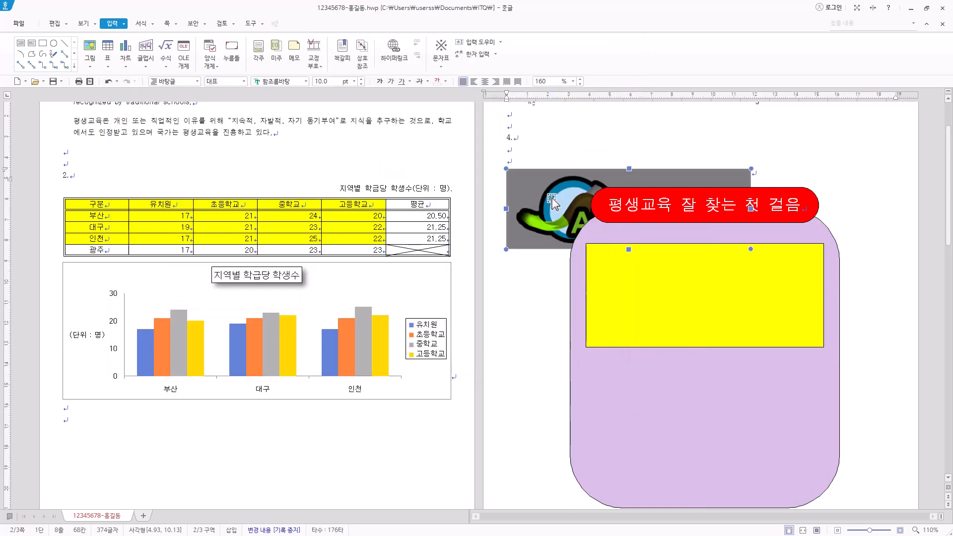
# - Set the logo picture's width to 40 mm and height to 30 mm, and place it in front of the text
pyautogui.click(552, 203)
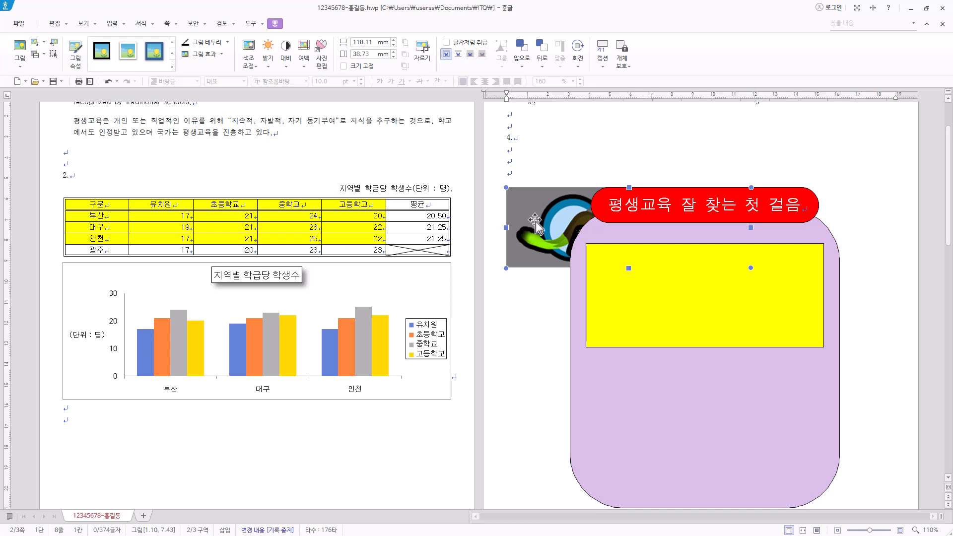
pyautogui.doubleClick(541, 222)
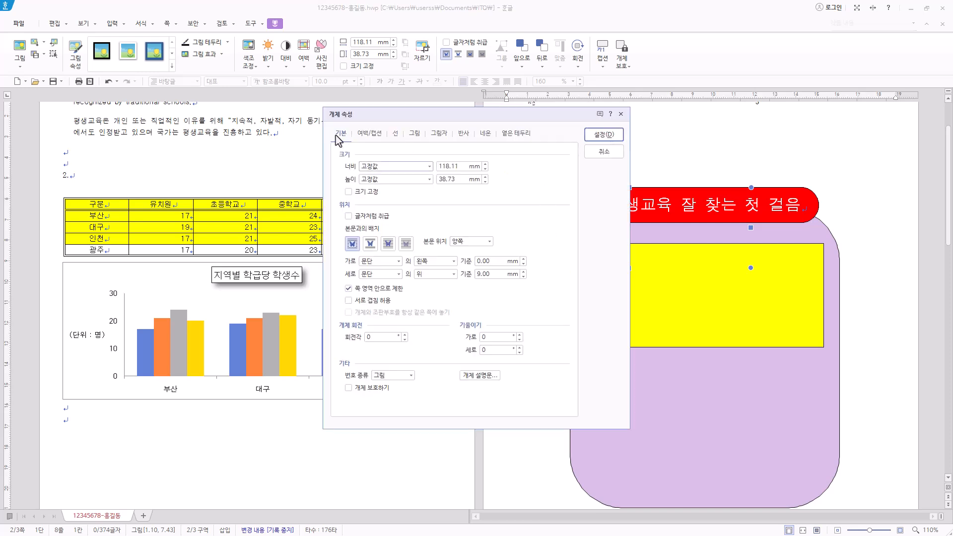
pyautogui.write('40')
pyautogui.press('Tab')
pyautogui.press('Tab')
pyautogui.write('3')
pyautogui.click(388, 243)
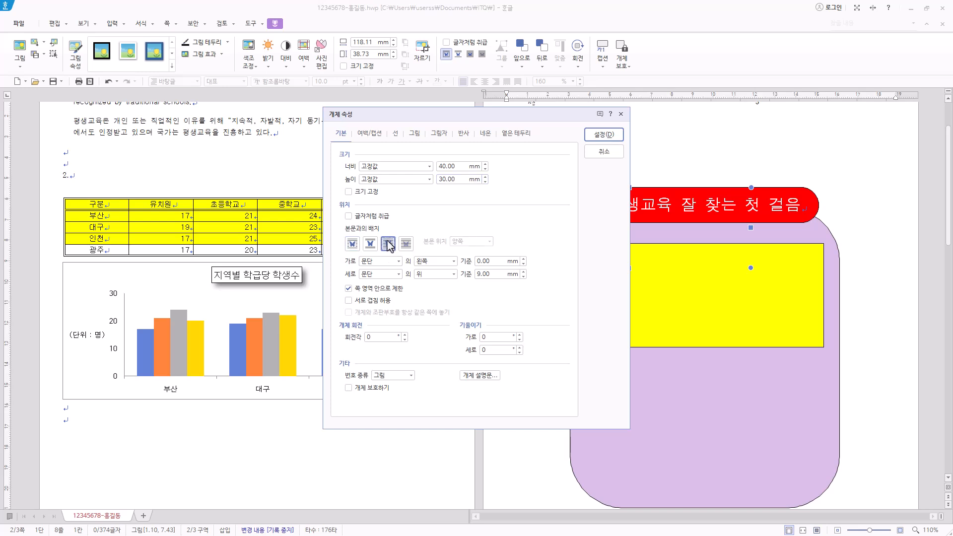
# - Apply the grayscale (회색조) picture effect to the logo
pyautogui.click(415, 134)
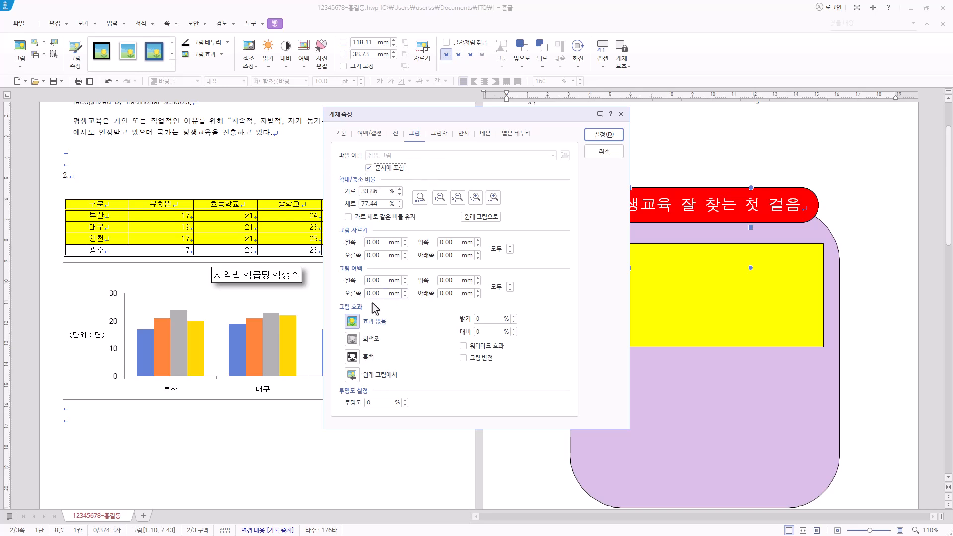
pyautogui.click(372, 343)
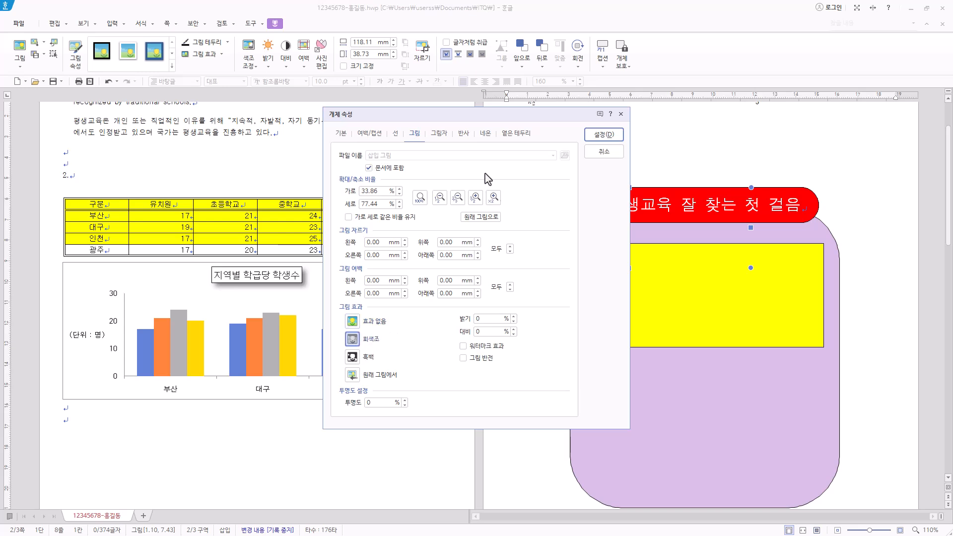
pyautogui.click(612, 137)
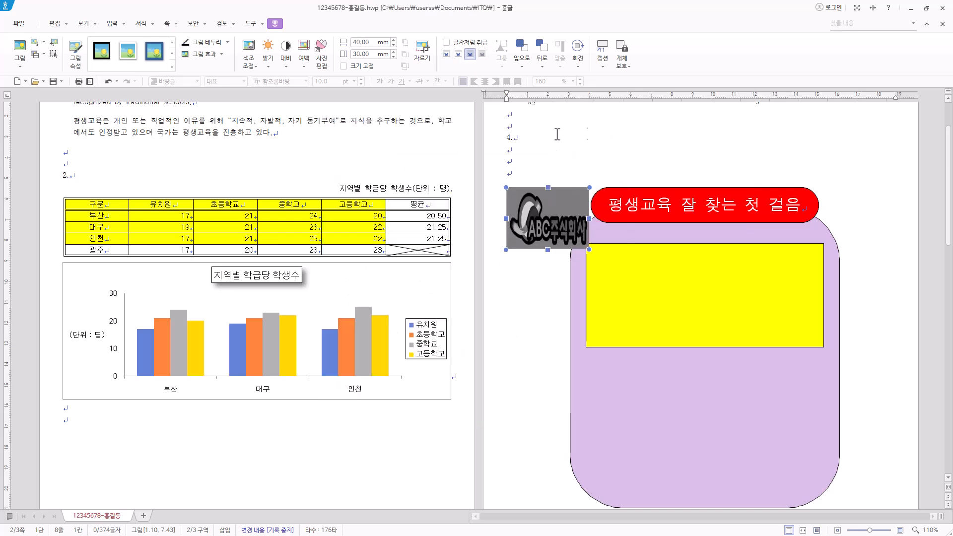
pyautogui.click(249, 60)
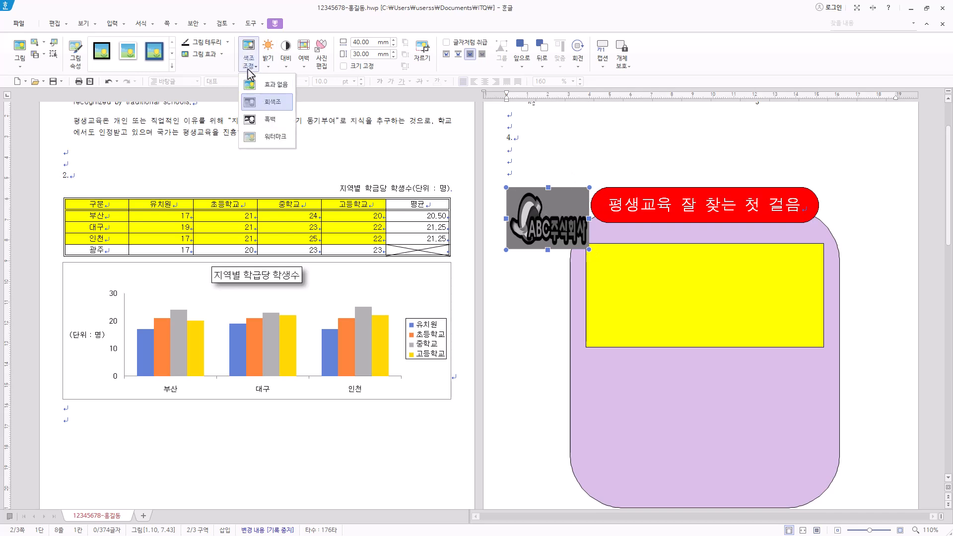
pyautogui.click(265, 102)
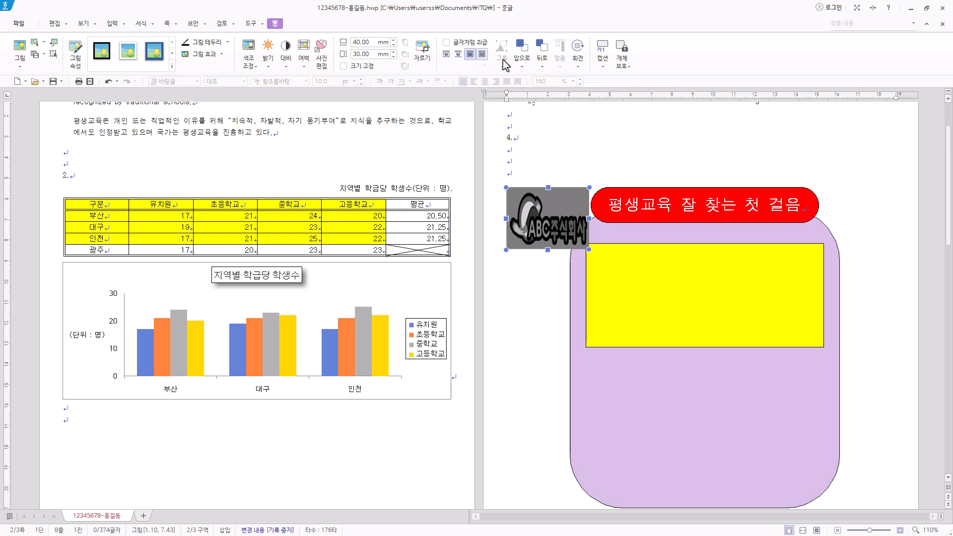
pyautogui.click(579, 66)
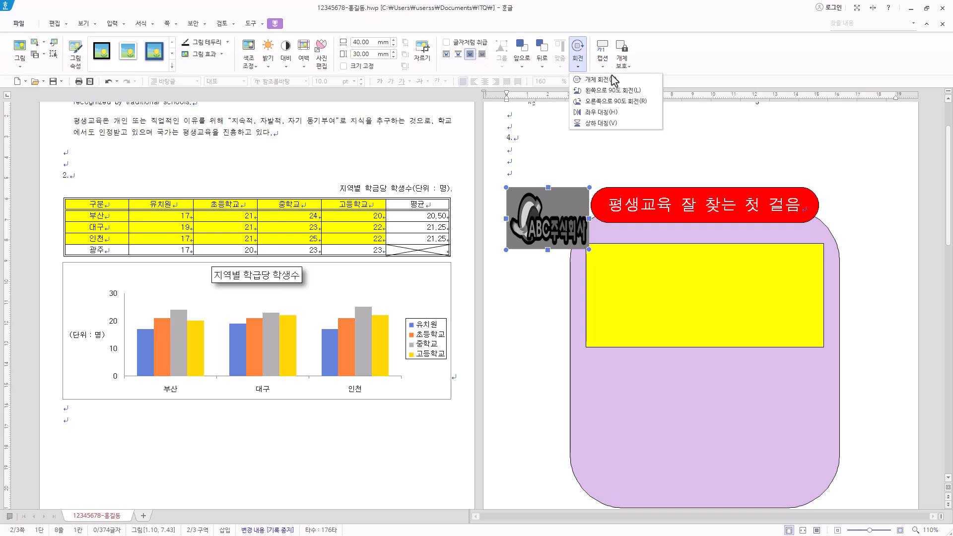
pyautogui.click(286, 67)
pyautogui.click(304, 66)
pyautogui.click(308, 26)
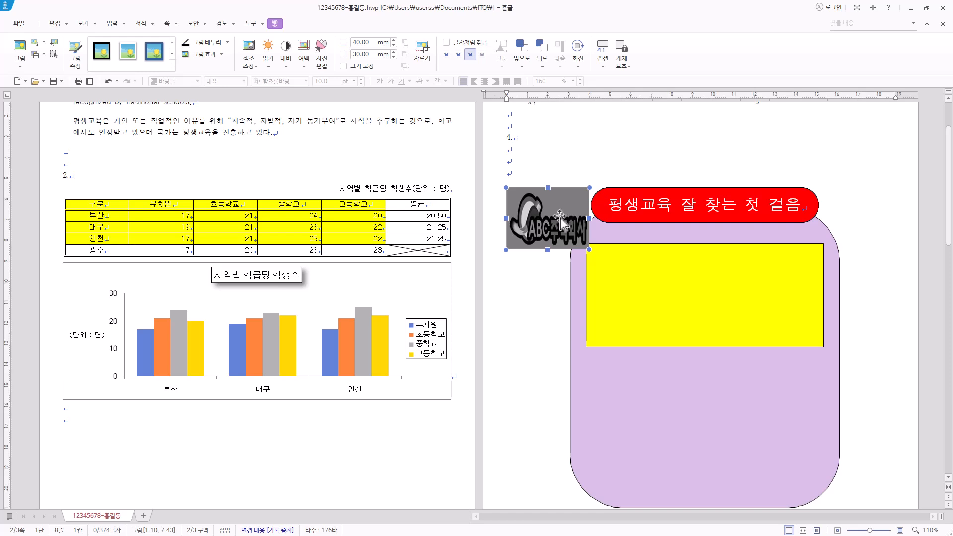
# - Move the logo into the left half of the yellow rectangle, vertically centred
pyautogui.moveTo(567, 217); pyautogui.dragTo(655, 287)
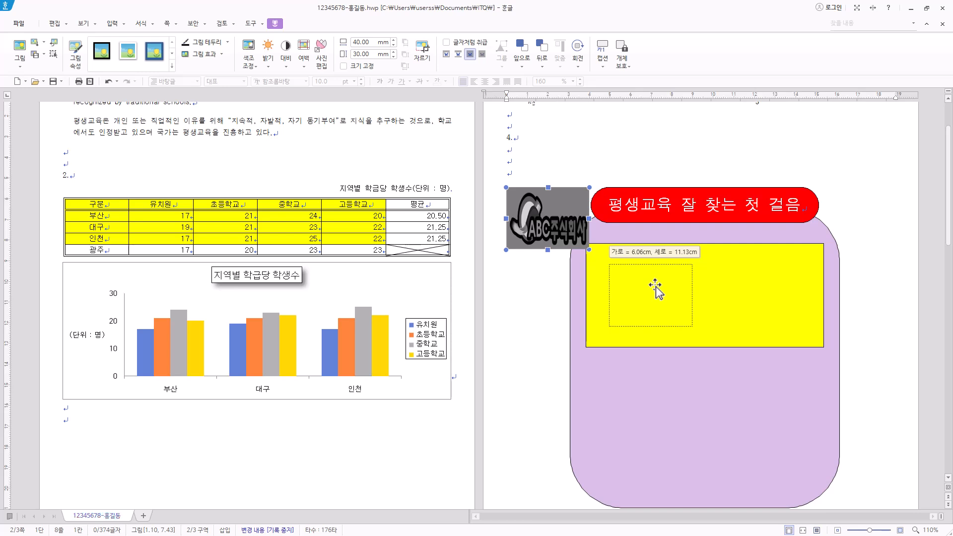
pyautogui.moveTo(655, 287); pyautogui.dragTo(655, 287)
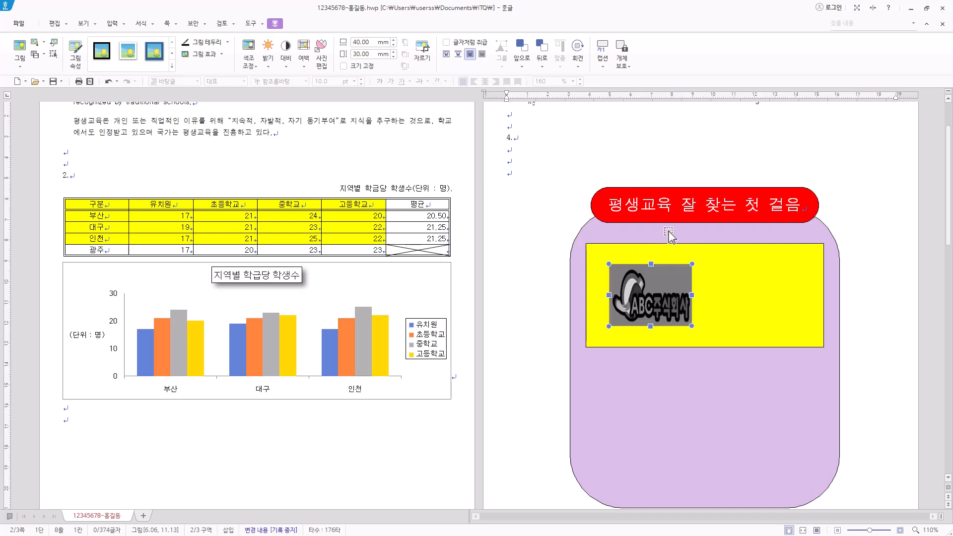
pyautogui.moveTo(676, 296); pyautogui.dragTo(668, 296)
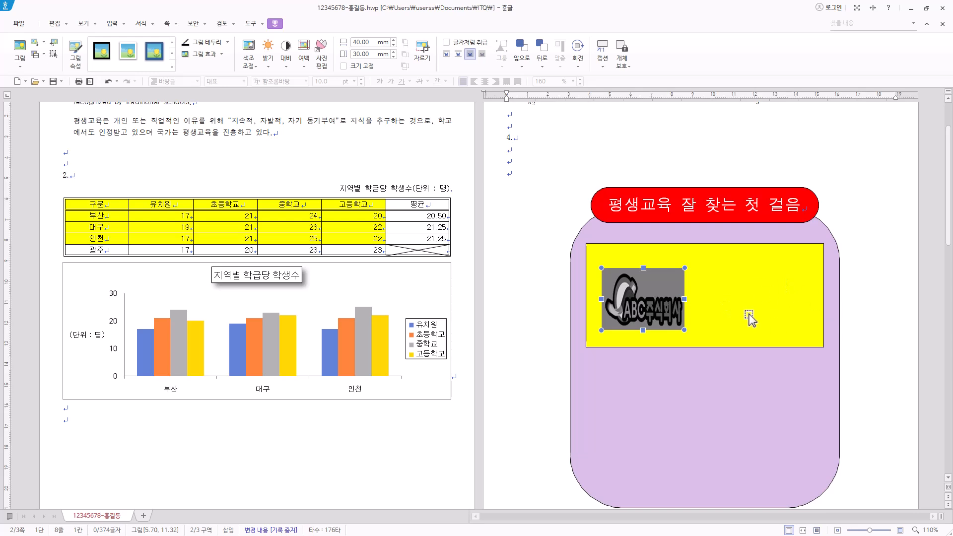
# - Insert a 글맵시 word-art object reading "늘배움" with the bow-tie shape pinched in the middle and the 굴림 font
pyautogui.click(113, 27)
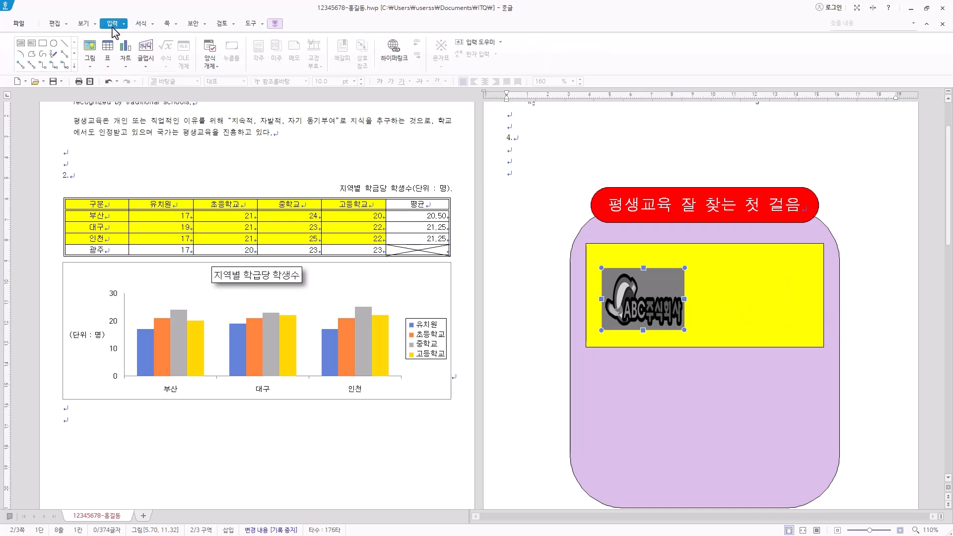
pyautogui.click(151, 49)
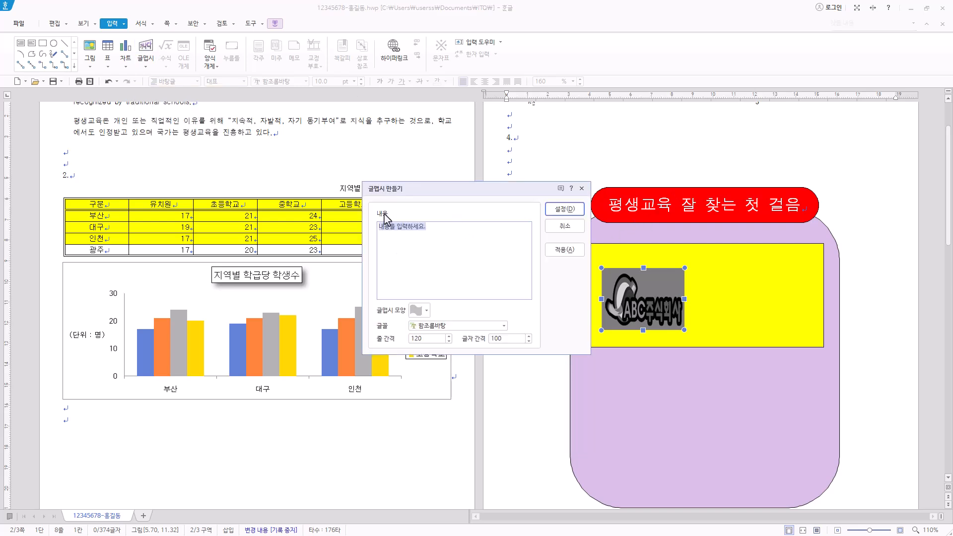
pyautogui.write('늘배움')
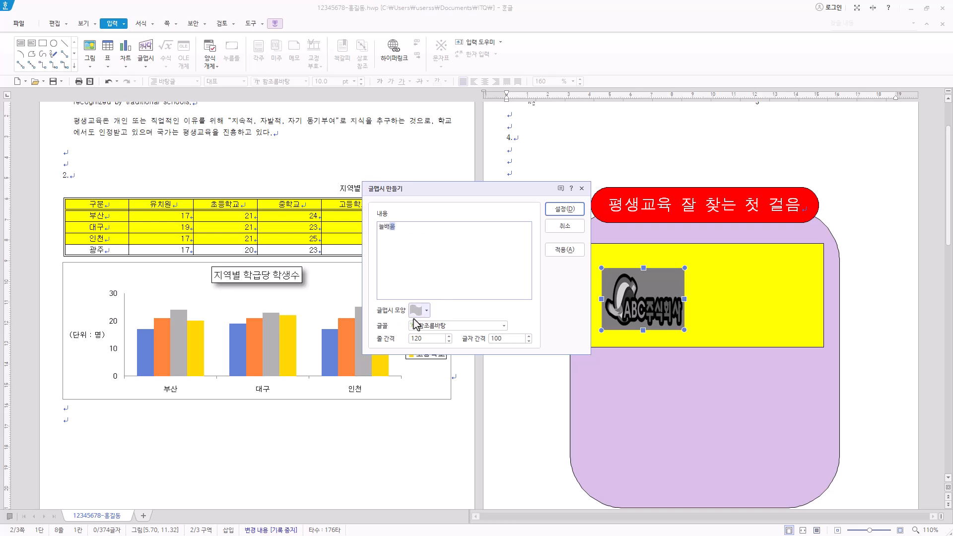
pyautogui.click(427, 311)
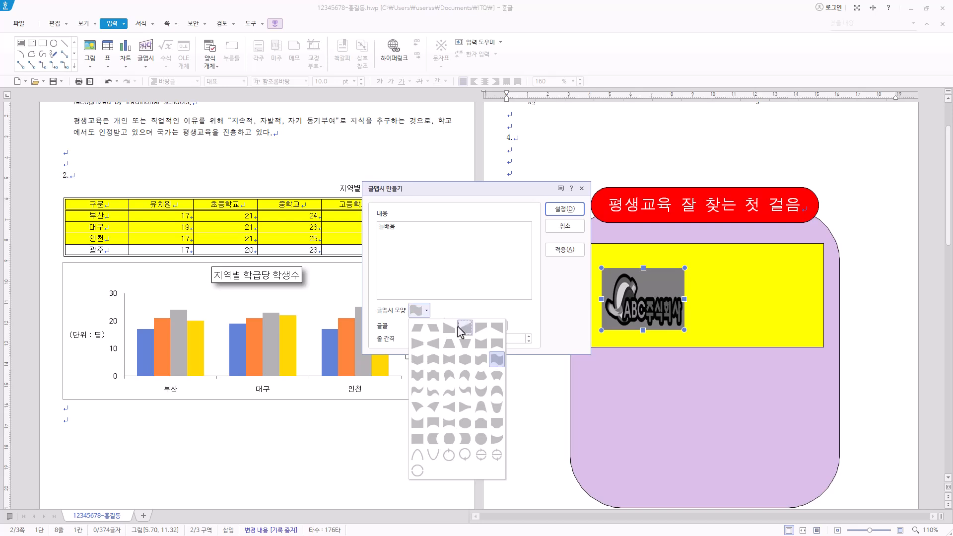
pyautogui.click(450, 360)
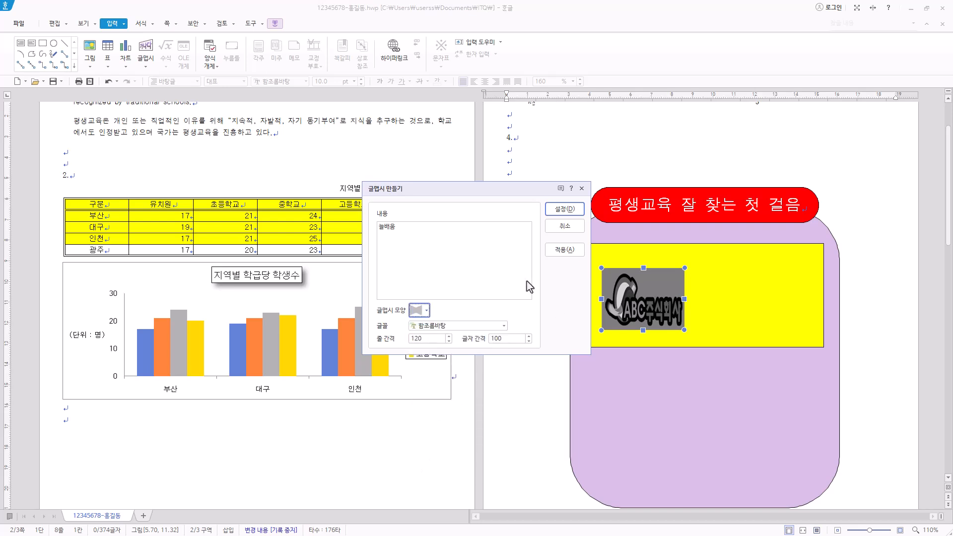
pyautogui.click(504, 326)
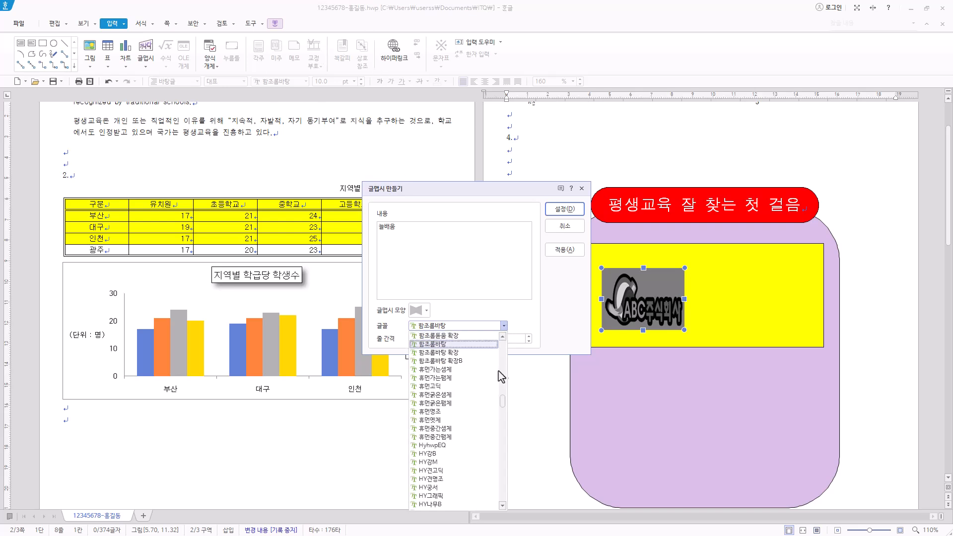
pyautogui.scroll(10, 503, 378)
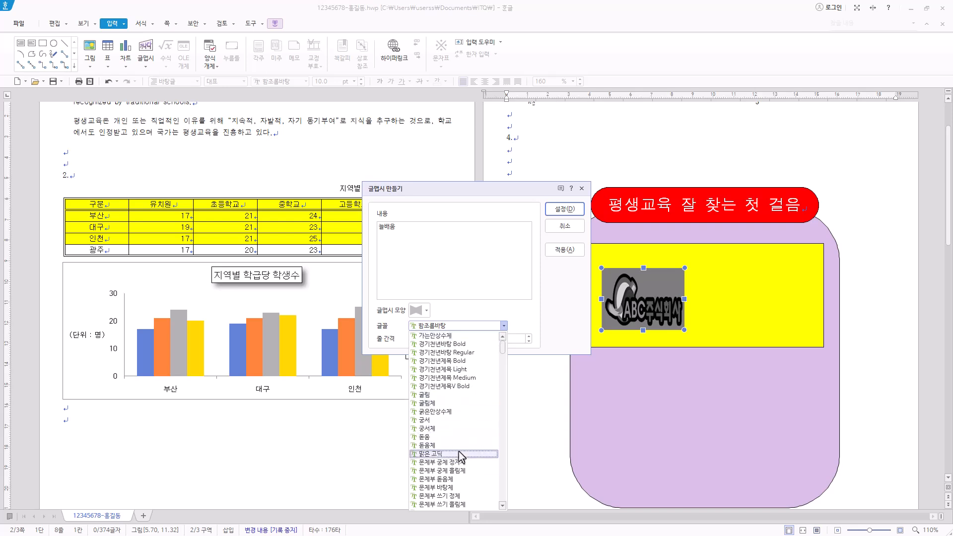
pyautogui.click(467, 397)
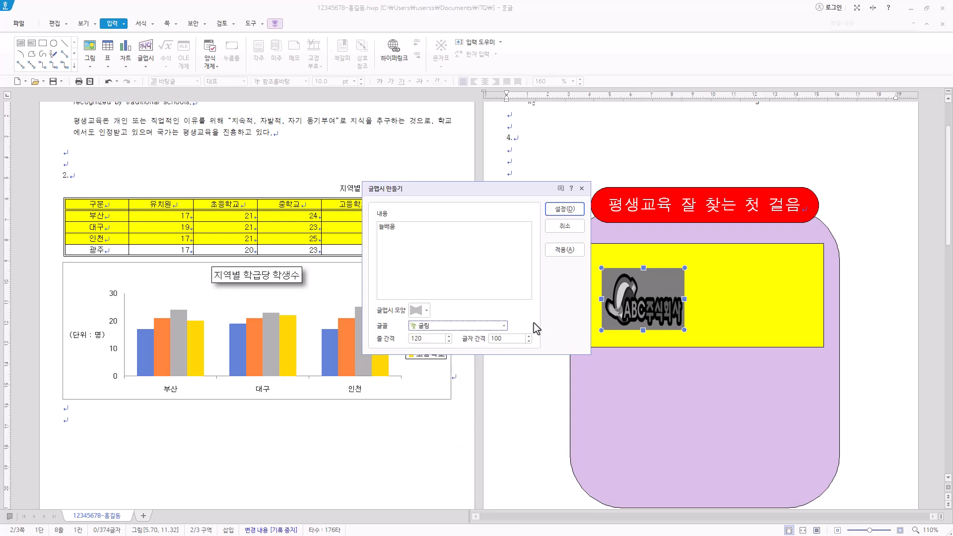
pyautogui.click(565, 209)
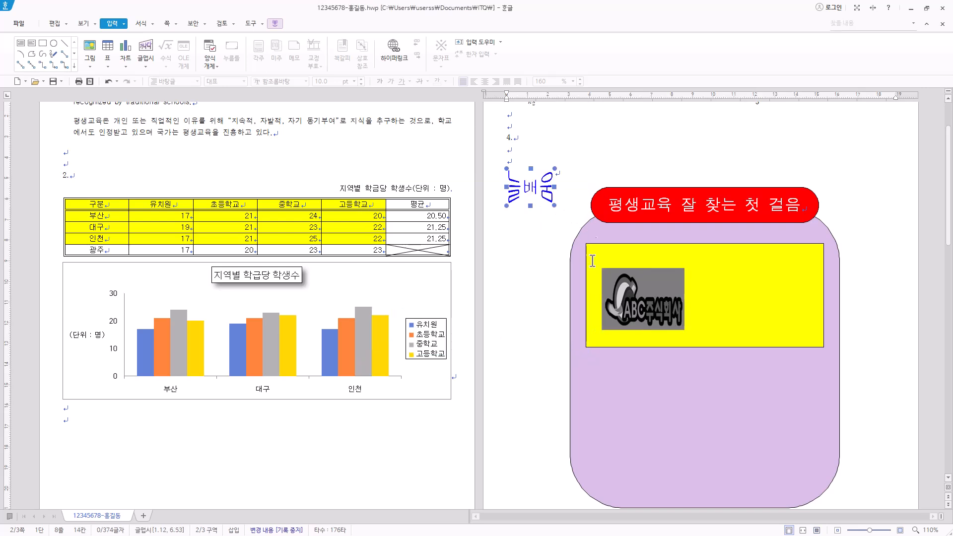
# - Move the 늘배움 word art beside the purple shape, set its size to 50 × 35 mm and place it in front of the text
pyautogui.moveTo(531, 196); pyautogui.dragTo(546, 249)
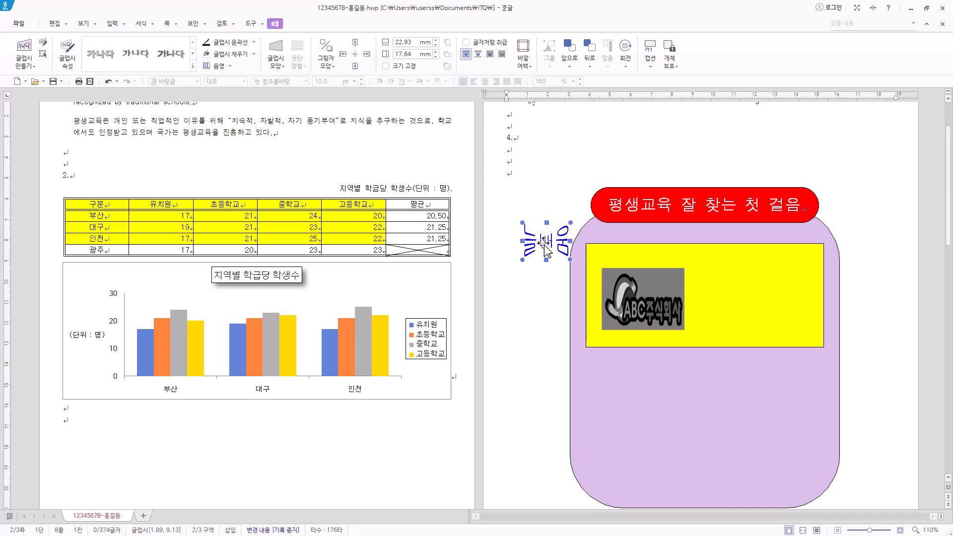
pyautogui.doubleClick(545, 243)
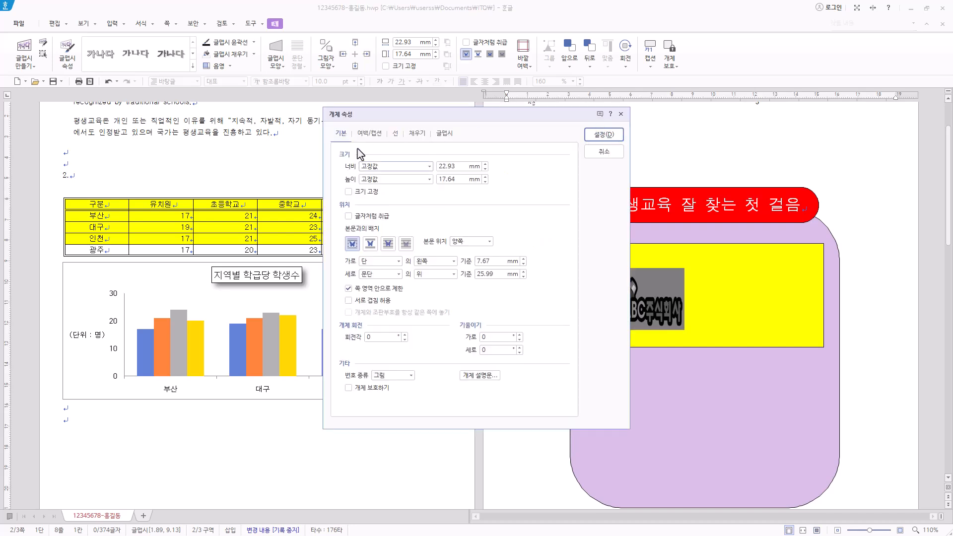
pyautogui.press('Tab')
pyautogui.write('50')
pyautogui.press('Tab')
pyautogui.press('Tab')
pyautogui.write('3')
pyautogui.click(389, 244)
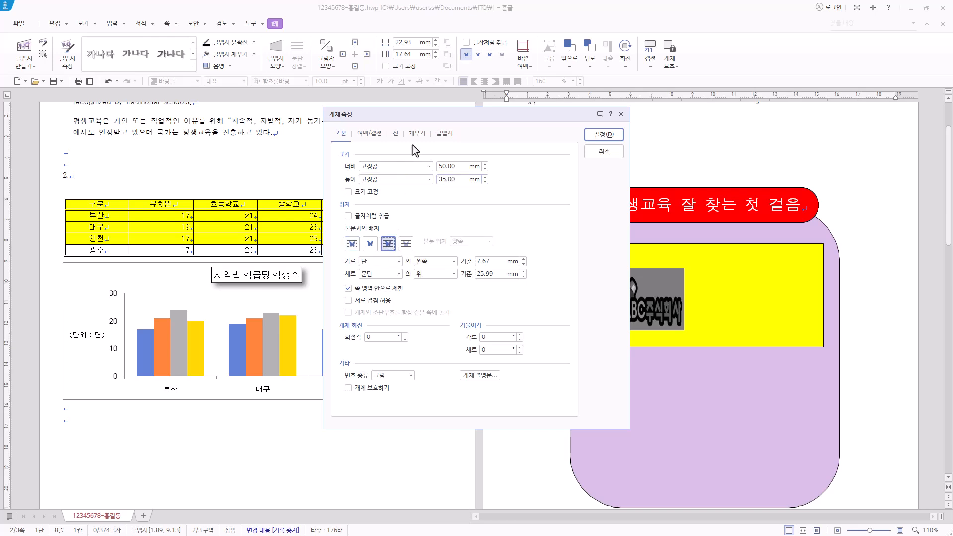
# - Check the 늘배움 word art's face colour against the colour palette in its fill properties
pyautogui.click(419, 134)
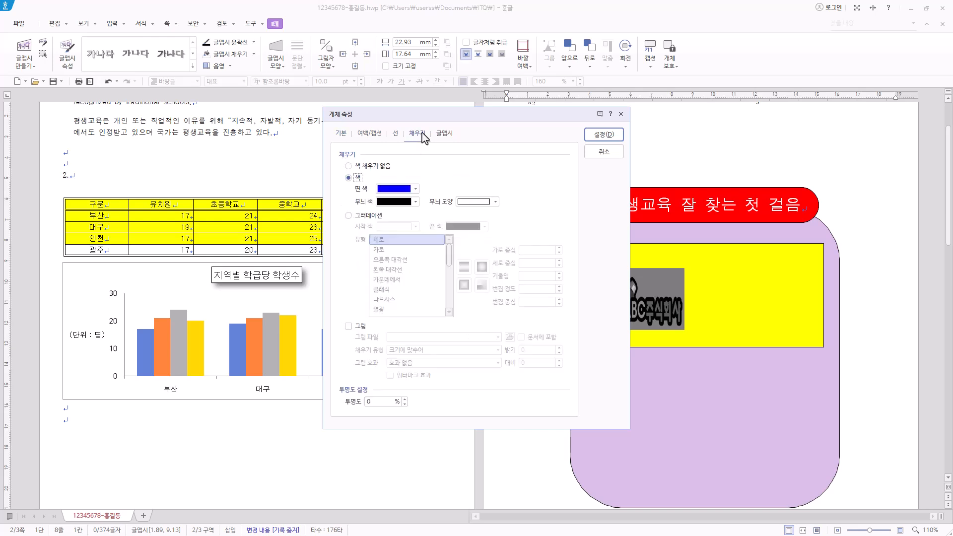
pyautogui.click(417, 191)
pyautogui.click(416, 191)
pyautogui.click(416, 191)
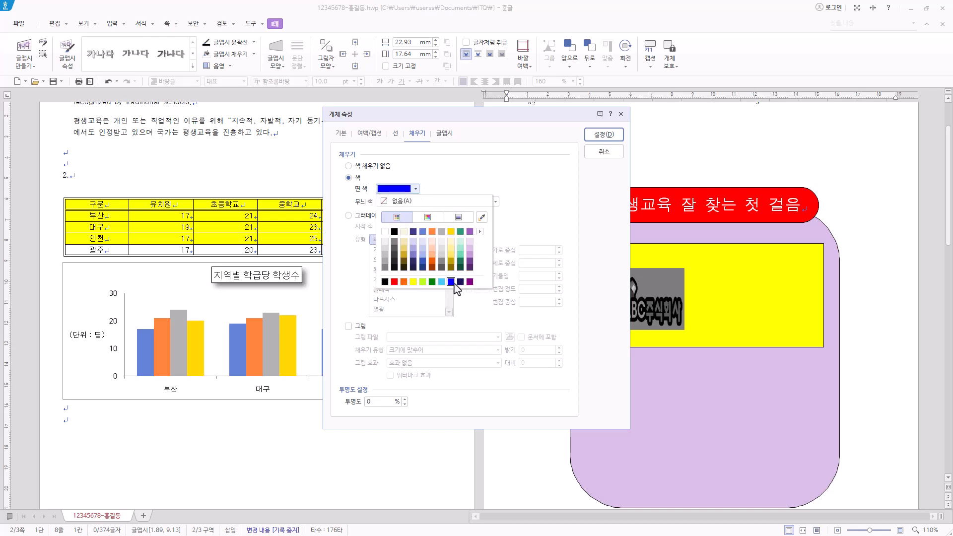
pyautogui.click(439, 180)
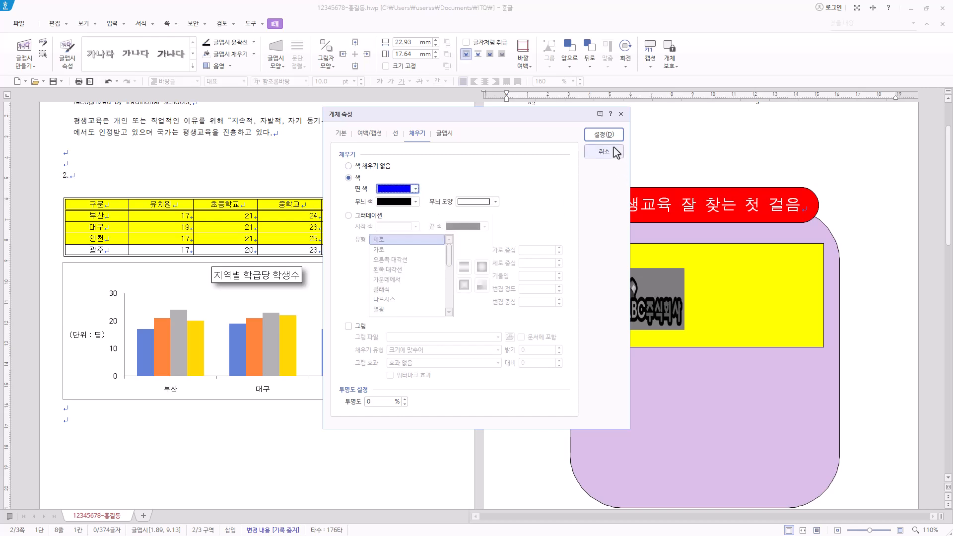
# - Accept the word art's properties and move the 늘배움 word art into the right half of the yellow rectangle
pyautogui.click(603, 134)
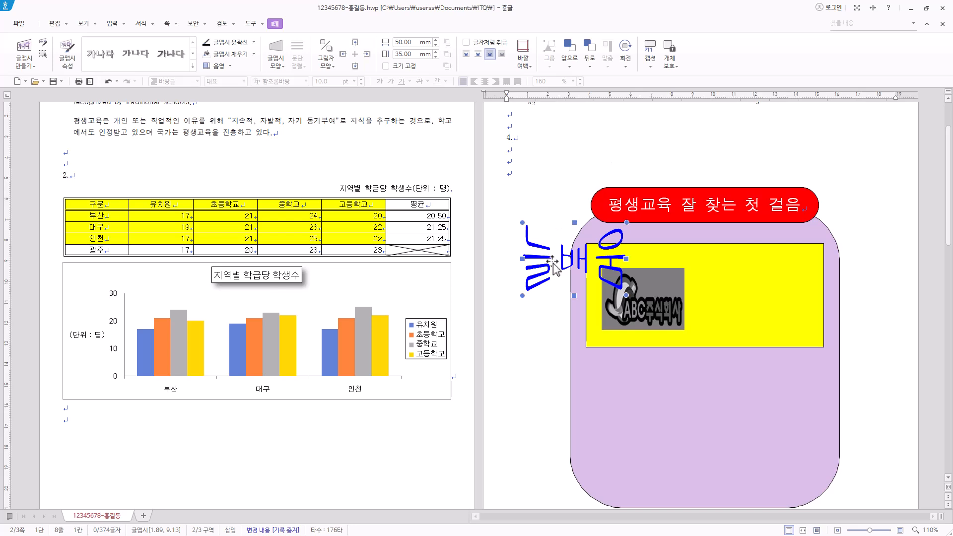
pyautogui.moveTo(554, 263); pyautogui.dragTo(737, 303)
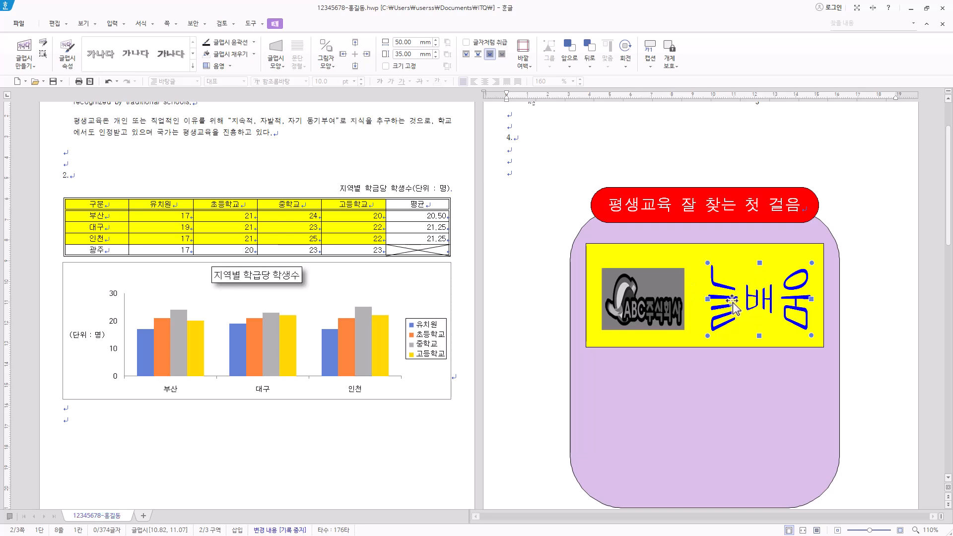
# - Add a hyperlink from the ABC주식회사 logo to the 평생교육 bookmark in the current document
pyautogui.click(645, 300)
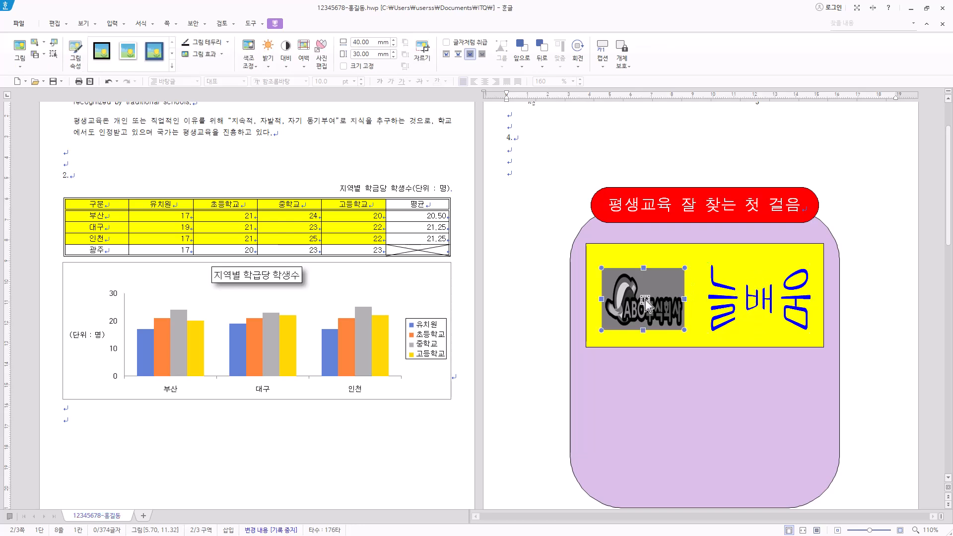
pyautogui.scroll(-1, 657, 302)
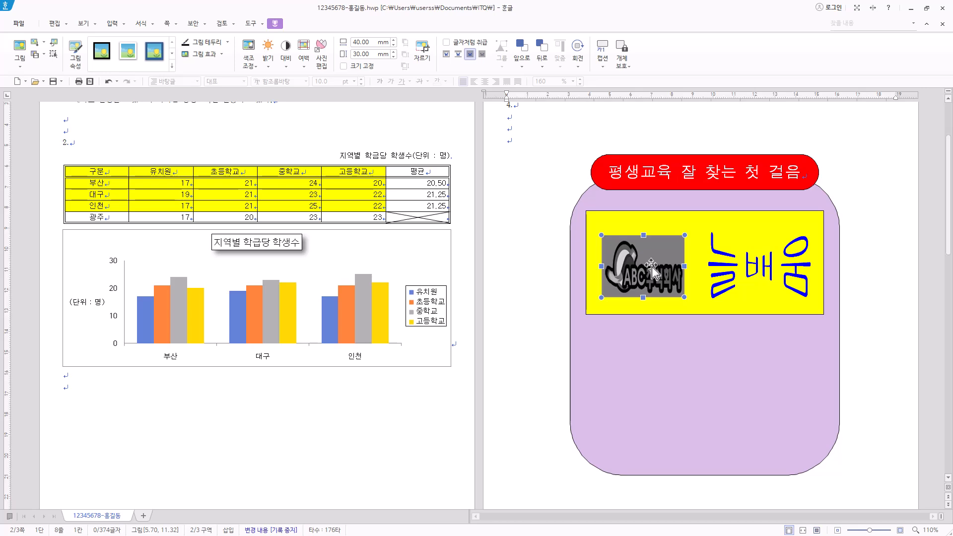
pyautogui.scroll(-7, 651, 267)
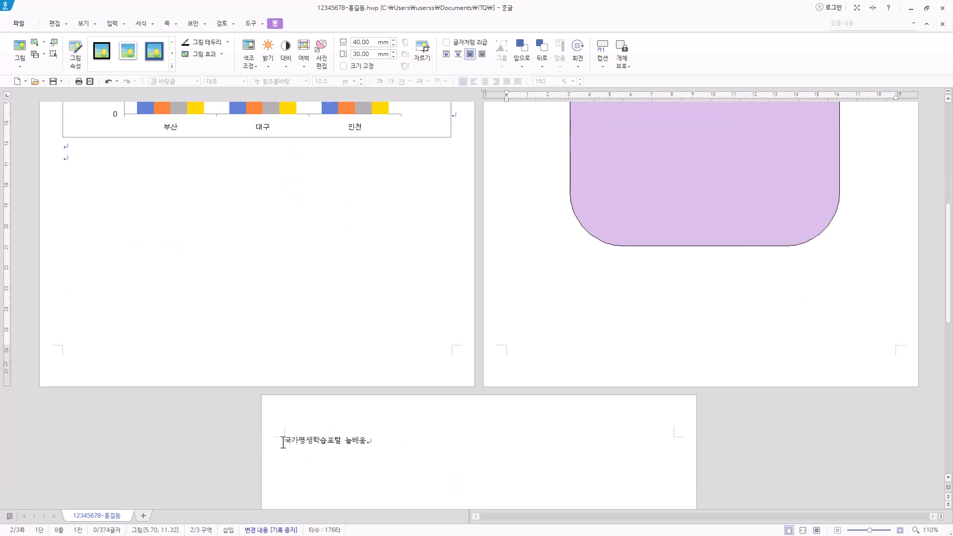
pyautogui.scroll(6, 720, 398)
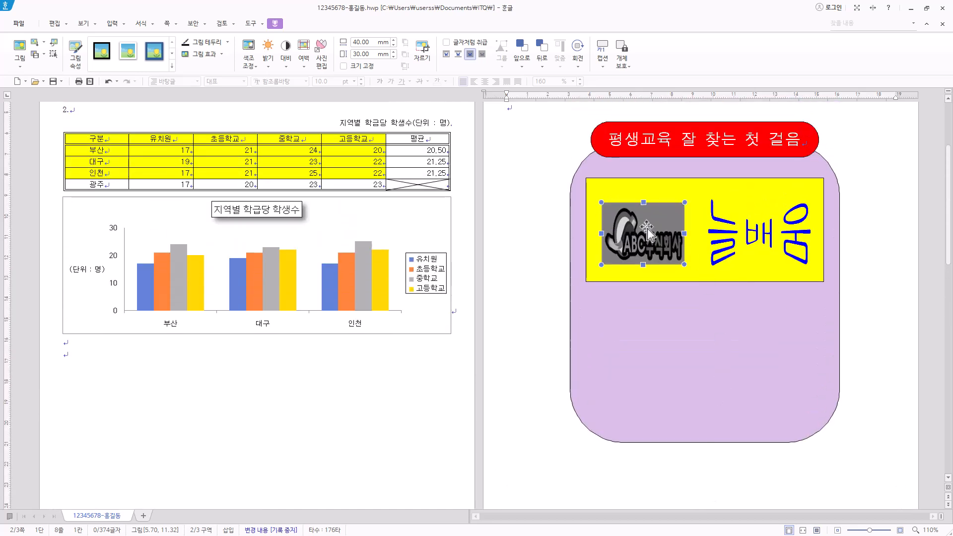
pyautogui.rightClick(647, 228)
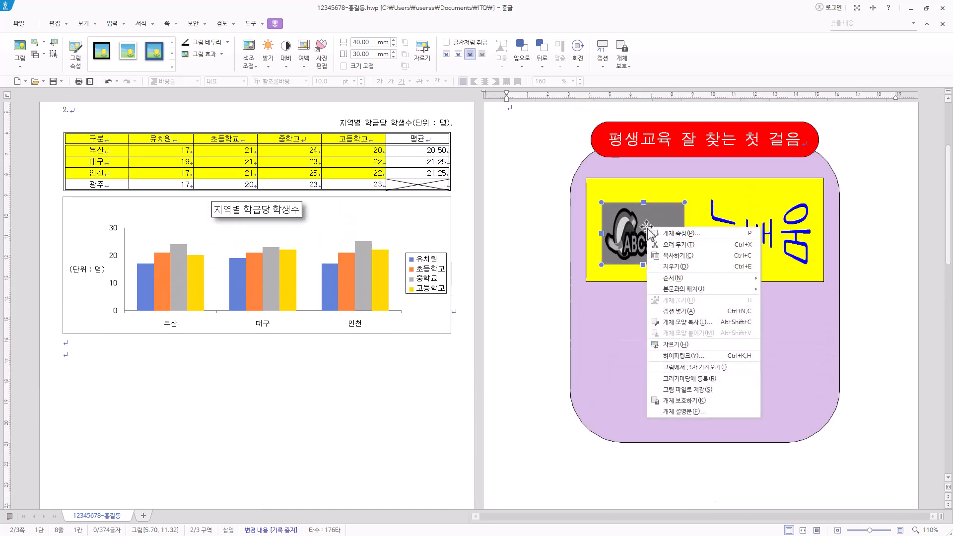
pyautogui.click(705, 355)
pyautogui.click(411, 201)
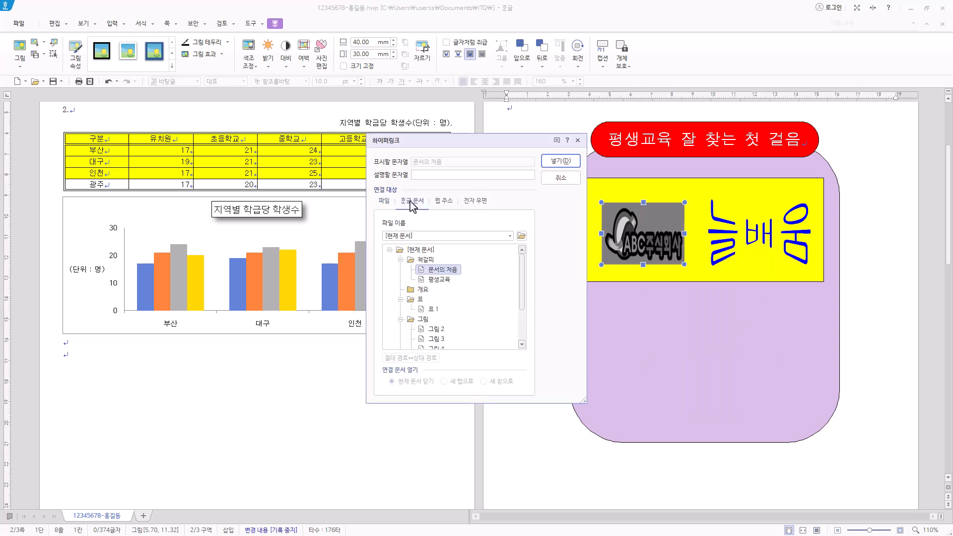
pyautogui.click(440, 280)
pyautogui.click(566, 163)
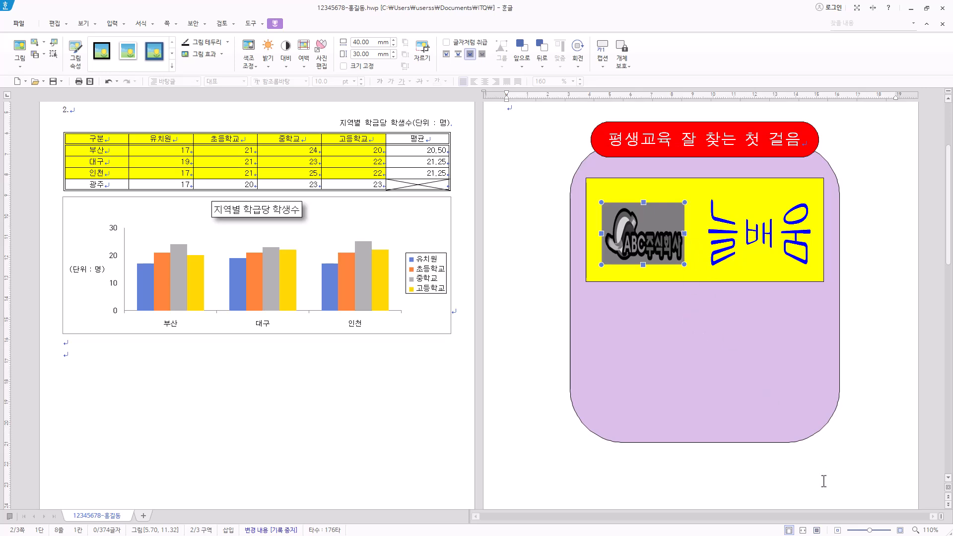
# - Draw a rectangle about 21 × 8 mm on the purple shape, just below the left part of the yellow rectangle
pyautogui.click(802, 530)
pyautogui.scroll(-5, 655, 364)
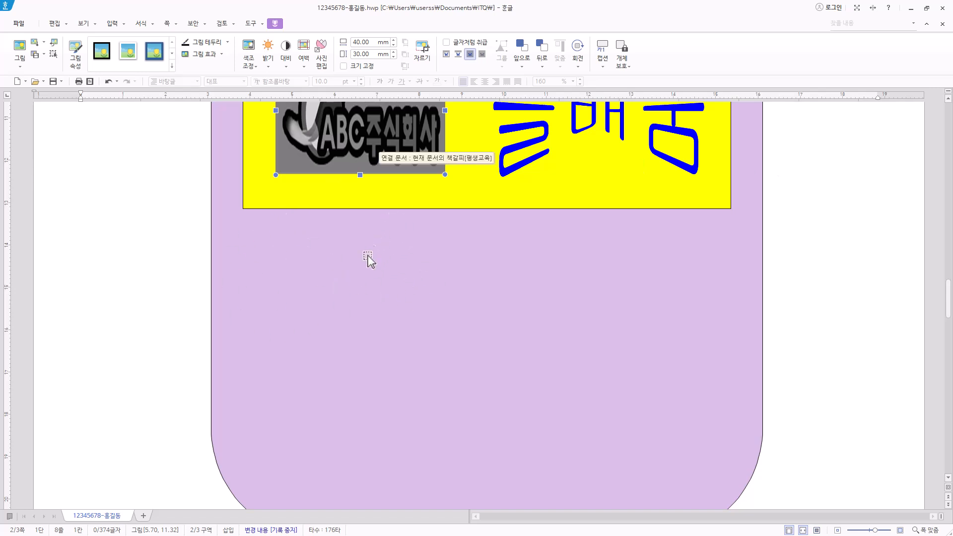
pyautogui.scroll(-3, 321, 268)
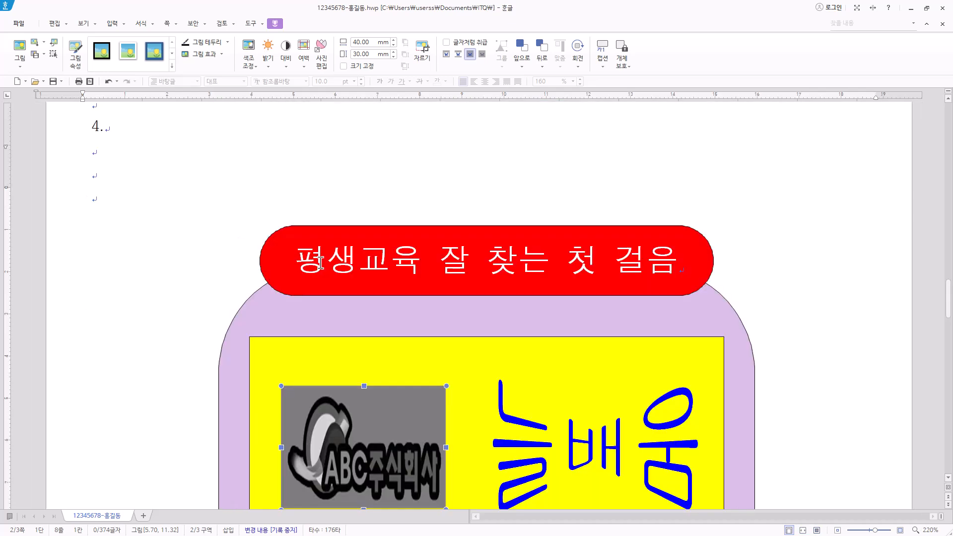
pyautogui.scroll(-3, 321, 263)
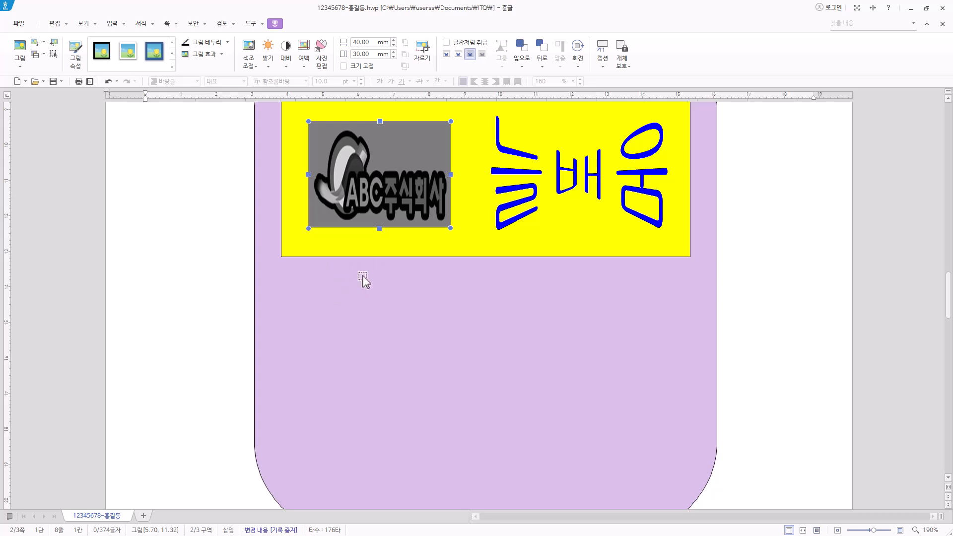
pyautogui.click(112, 23)
pyautogui.click(42, 44)
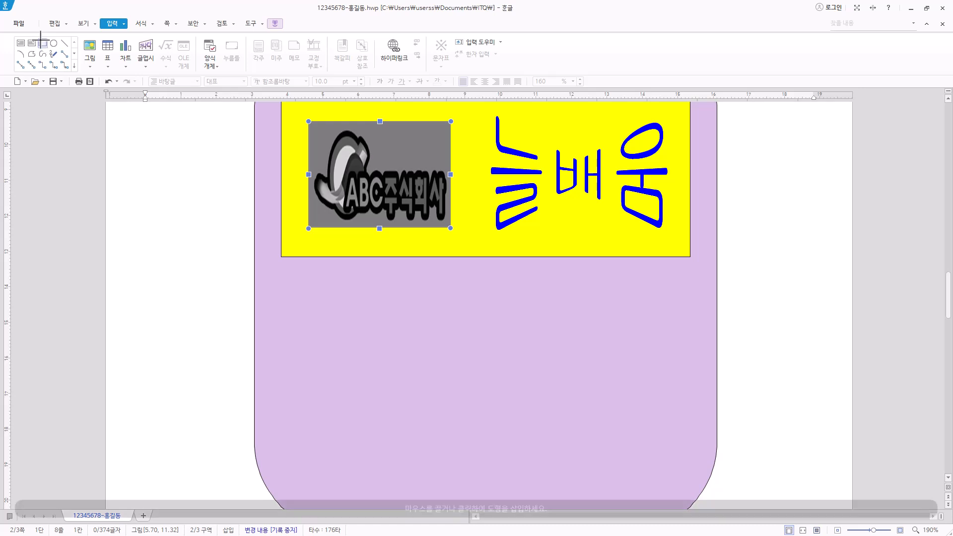
pyautogui.moveTo(302, 273); pyautogui.dragTo(376, 302)
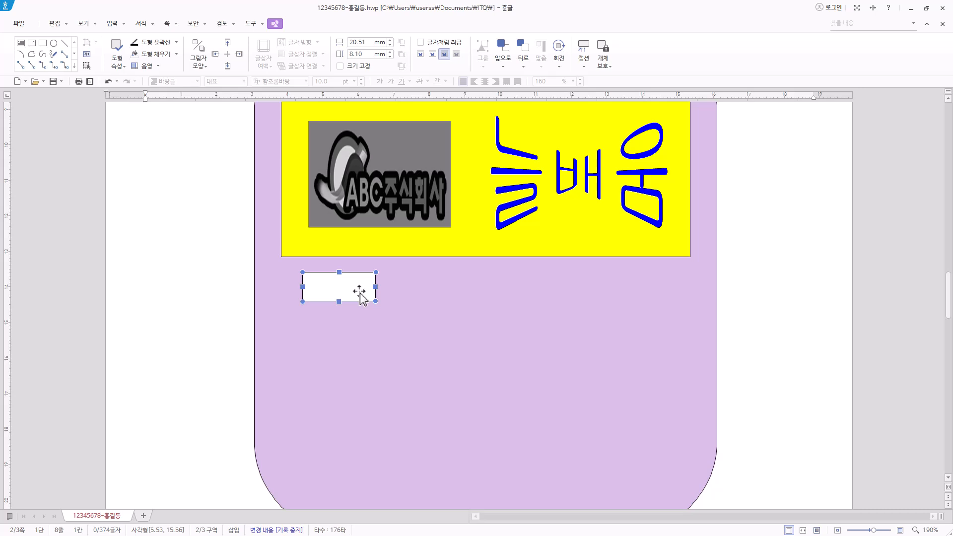
# - Set the new rectangle's width to 15 mm and its height to 10 mm
pyautogui.doubleClick(361, 293)
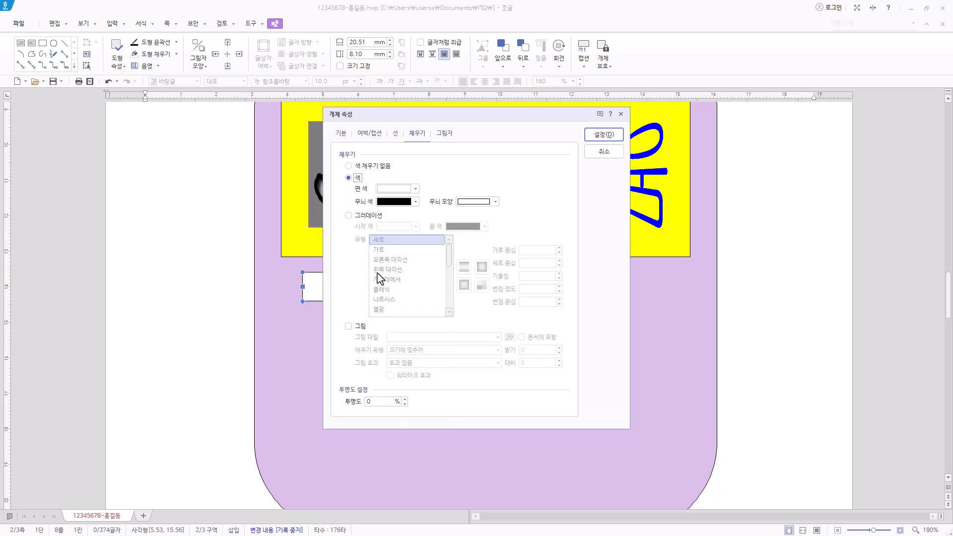
pyautogui.click(341, 134)
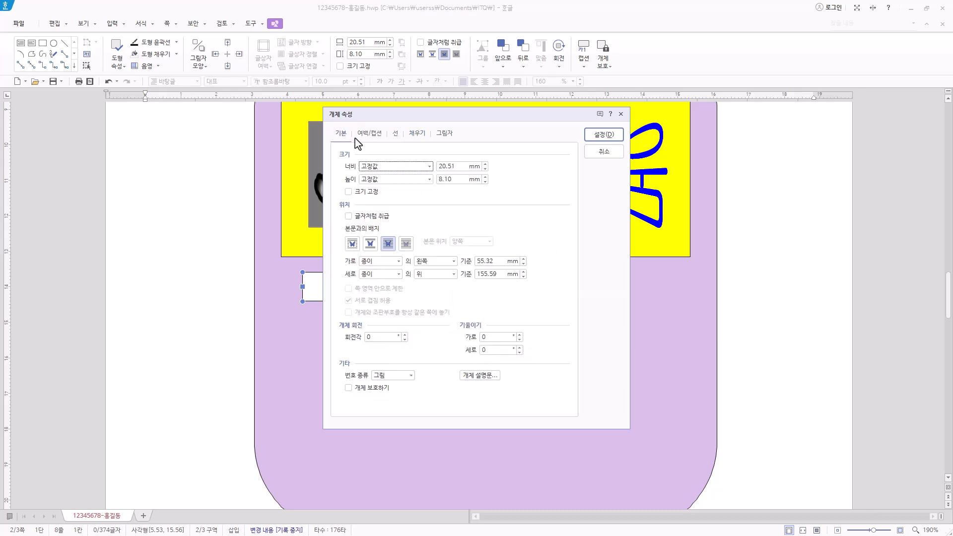
pyautogui.press('Tab')
pyautogui.write('15')
pyautogui.press('Tab')
pyautogui.press('Tab')
pyautogui.write('1')
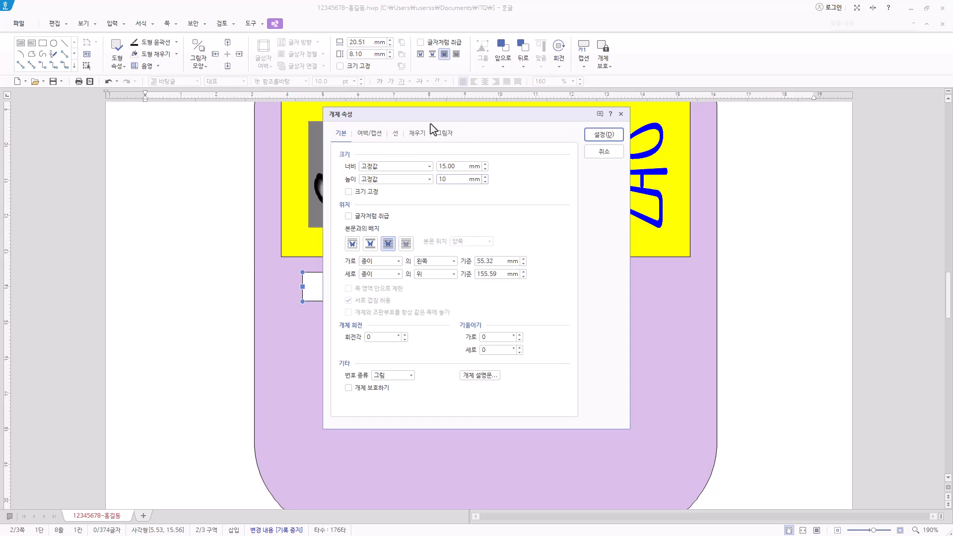
# - Fill the small rectangle with mint green and shift it slightly left below the yellow rectangle
pyautogui.click(416, 133)
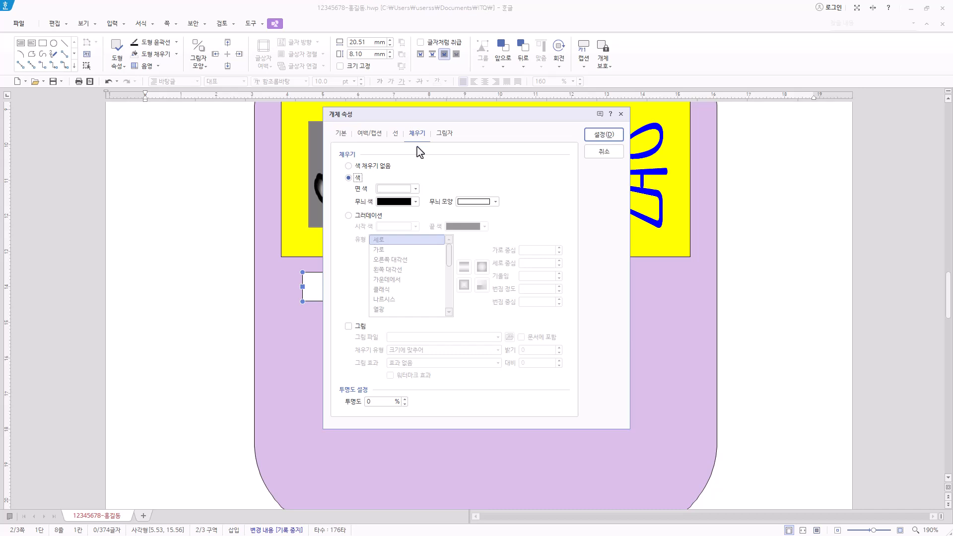
pyautogui.click(416, 189)
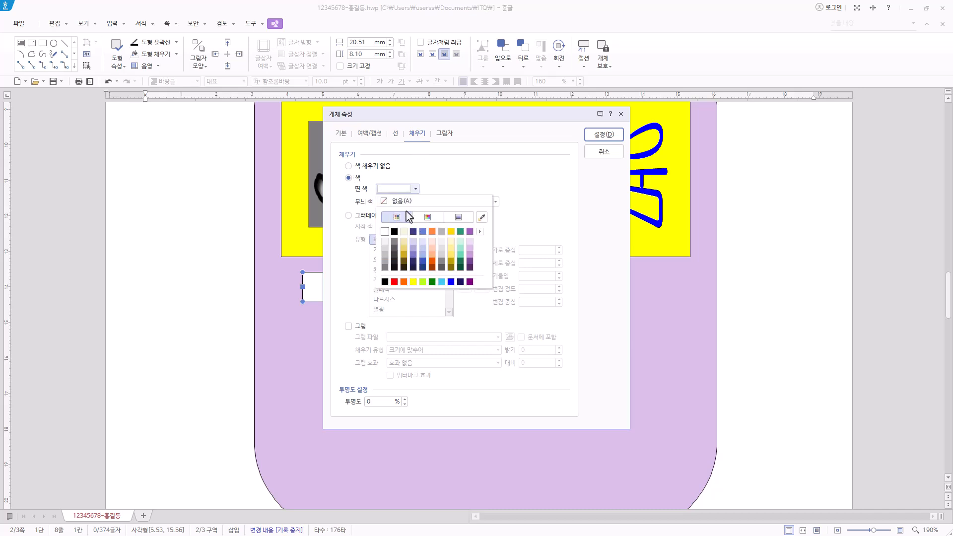
pyautogui.click(460, 253)
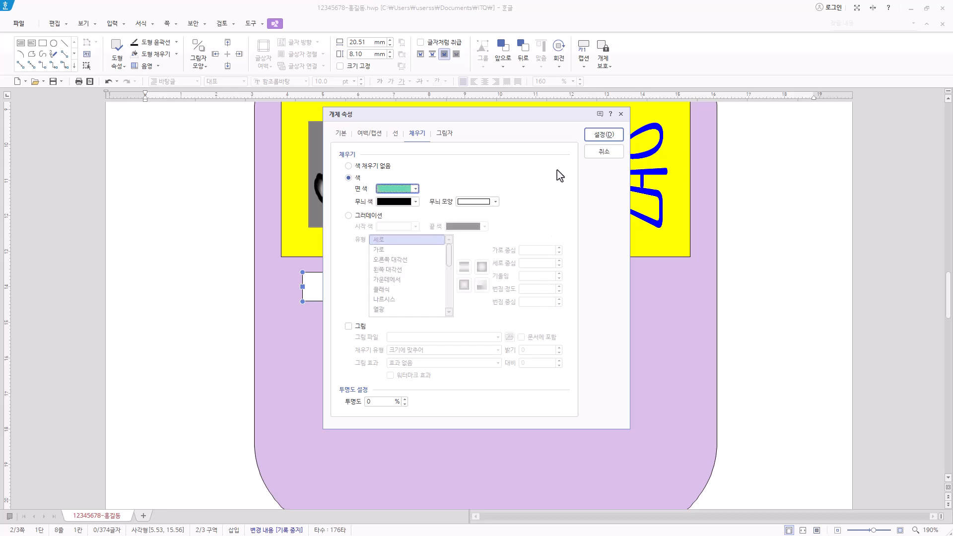
pyautogui.click(600, 136)
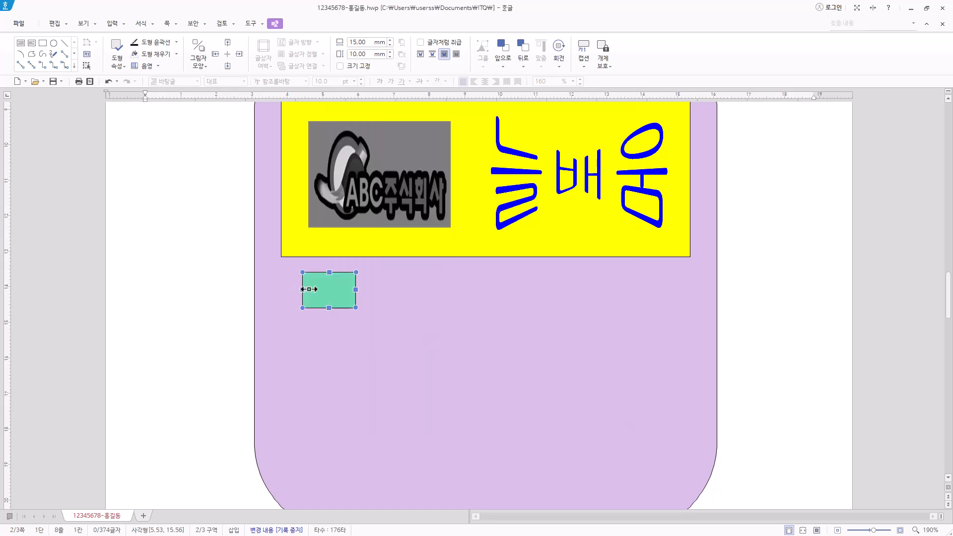
pyautogui.moveTo(334, 298); pyautogui.dragTo(324, 295)
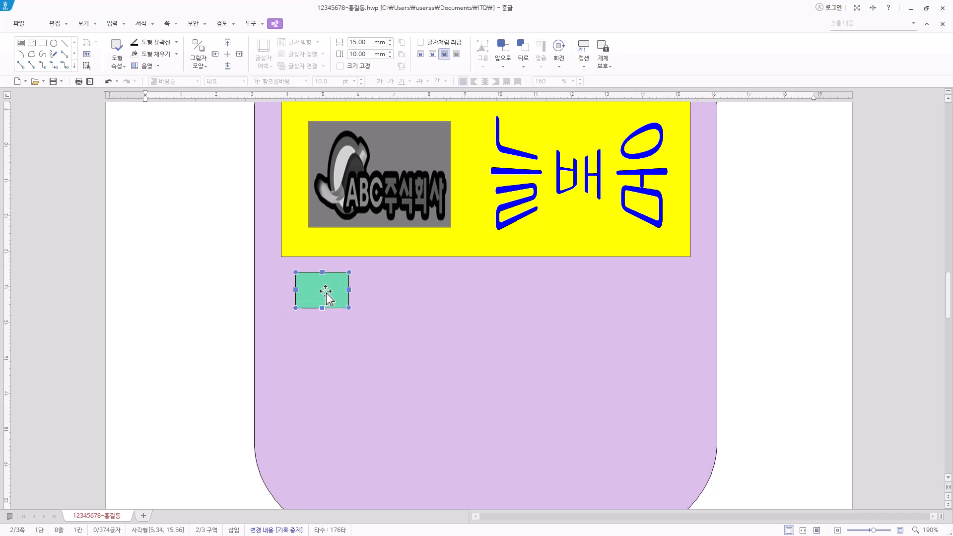
pyautogui.moveTo(327, 292); pyautogui.dragTo(313, 293)
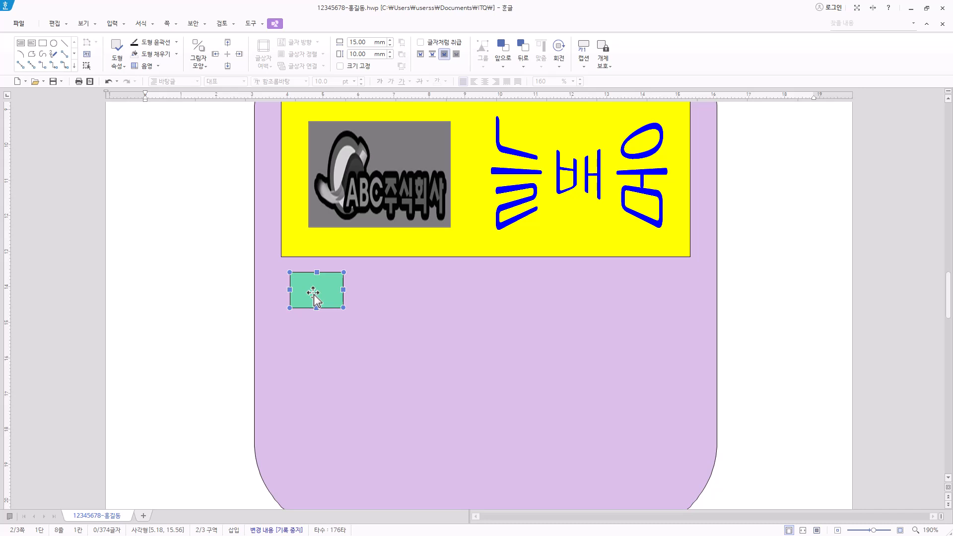
# - Draw a text box about 8 × 14 mm over the green rectangle's left part and enter "가" in it
pyautogui.click(22, 44)
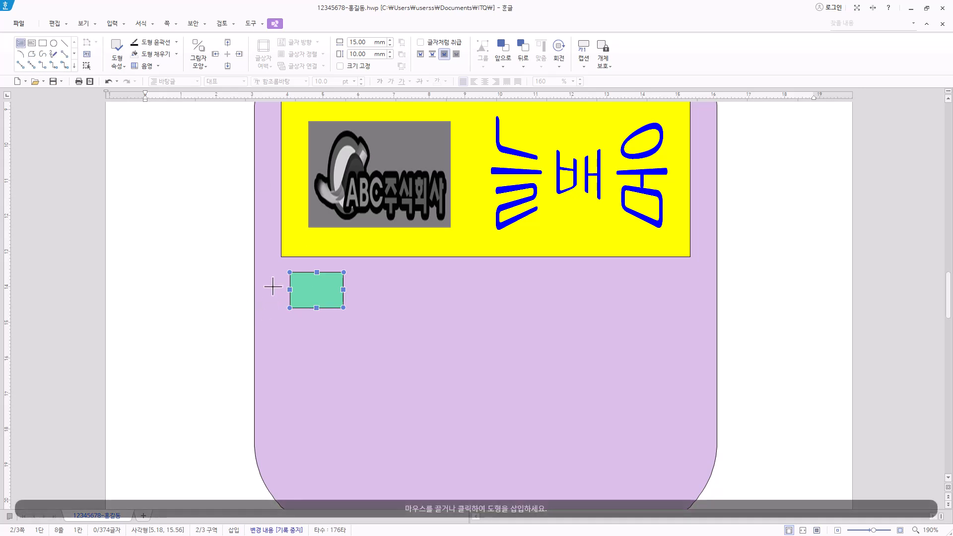
pyautogui.moveTo(283, 279); pyautogui.dragTo(311, 328)
pyautogui.write('가')
pyautogui.click(299, 328)
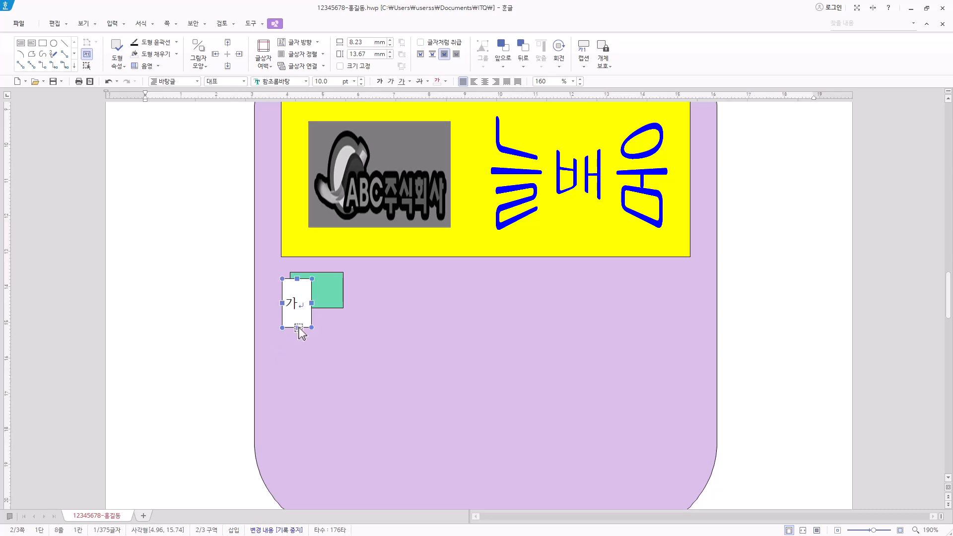
# - Set the "가" text box to 10 mm wide and 15 mm high with rounded corners (둥근 모양)
pyautogui.doubleClick(299, 328)
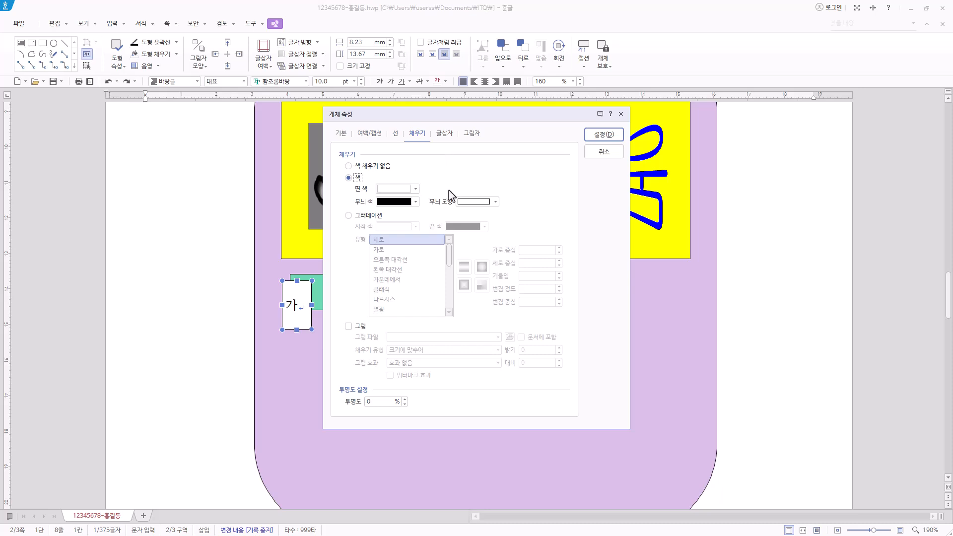
pyautogui.click(416, 188)
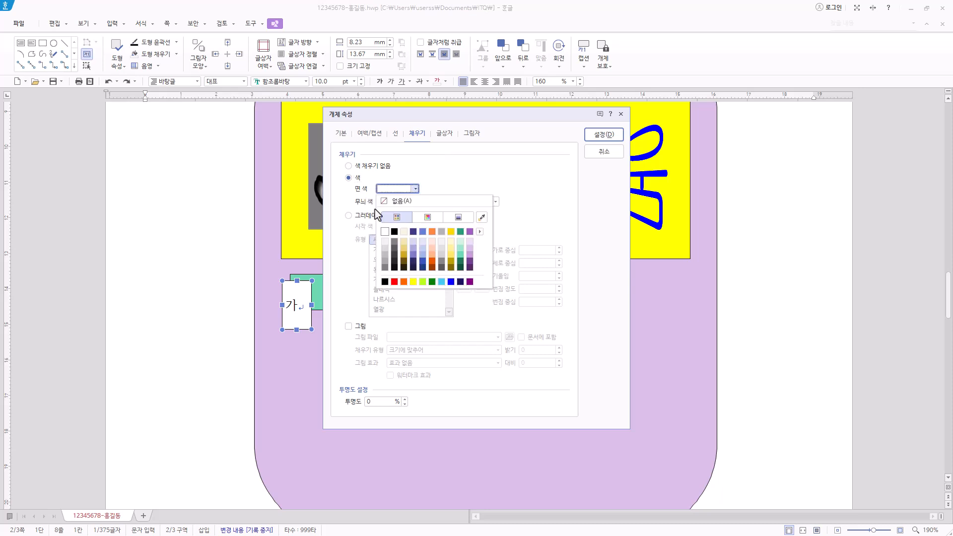
pyautogui.click(510, 182)
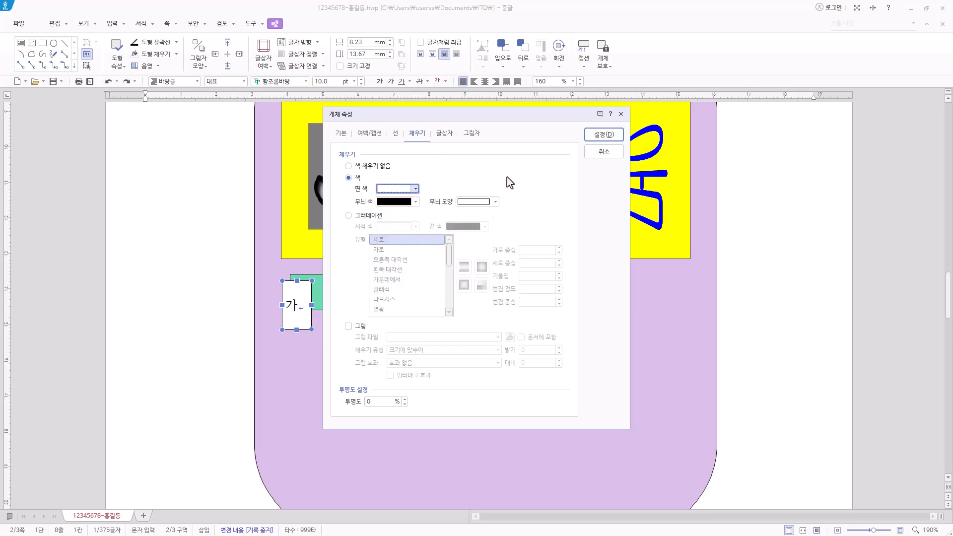
pyautogui.click(344, 135)
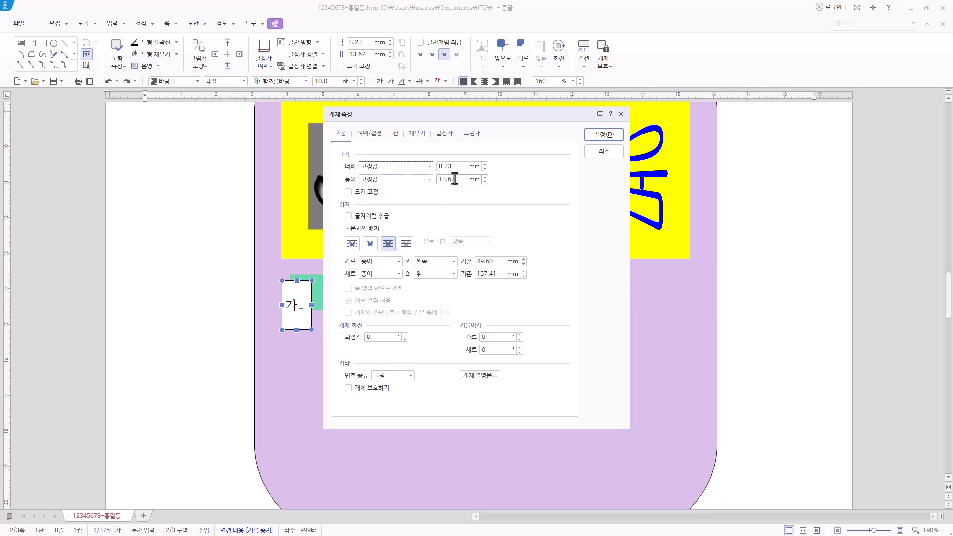
pyautogui.press('Tab')
pyautogui.write('10')
pyautogui.press('Tab')
pyautogui.press('Tab')
pyautogui.write('15')
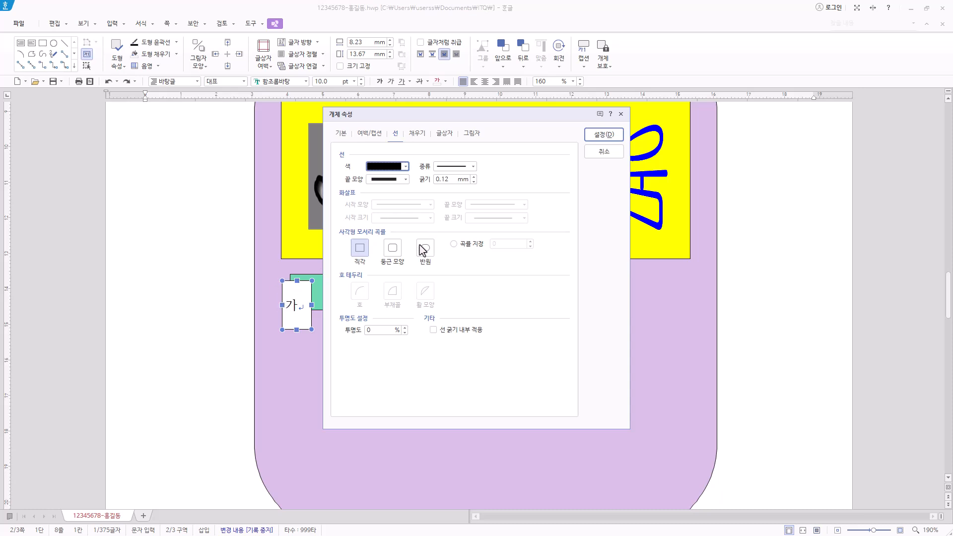
pyautogui.click(399, 251)
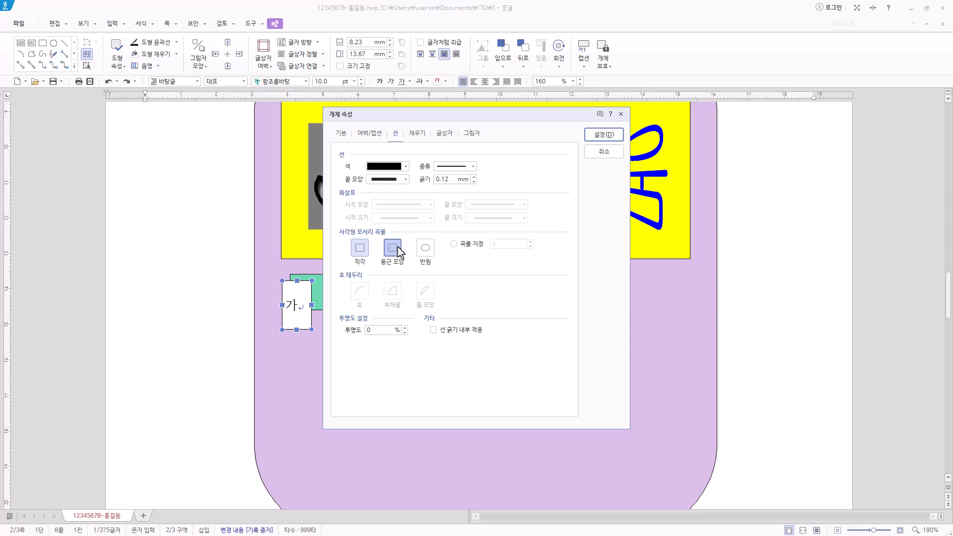
pyautogui.click(615, 135)
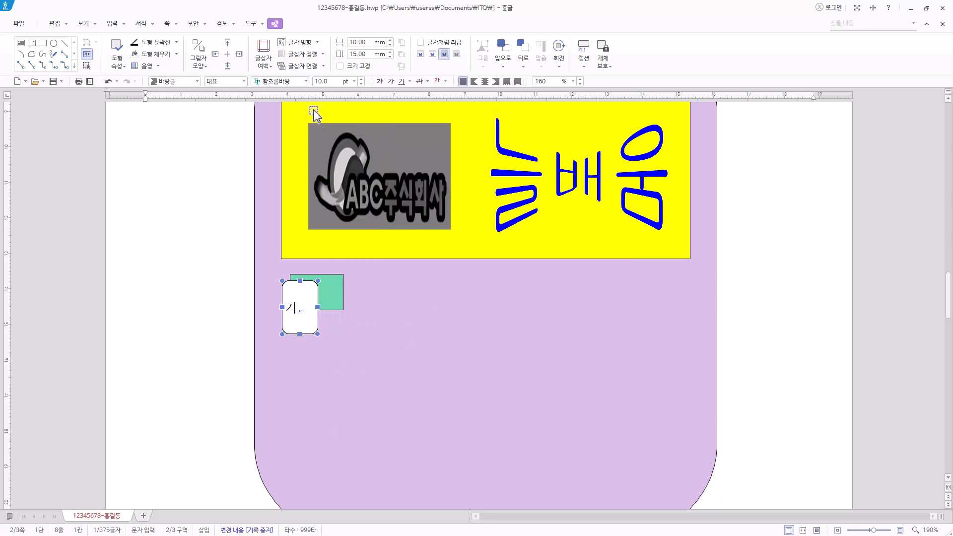
# - Format the "가" text in 돋움 at 20 pt and centre it in its text box
pyautogui.click(296, 81)
pyautogui.write('돋움')
pyautogui.press('Return')
pyautogui.click(354, 82)
pyautogui.click(342, 194)
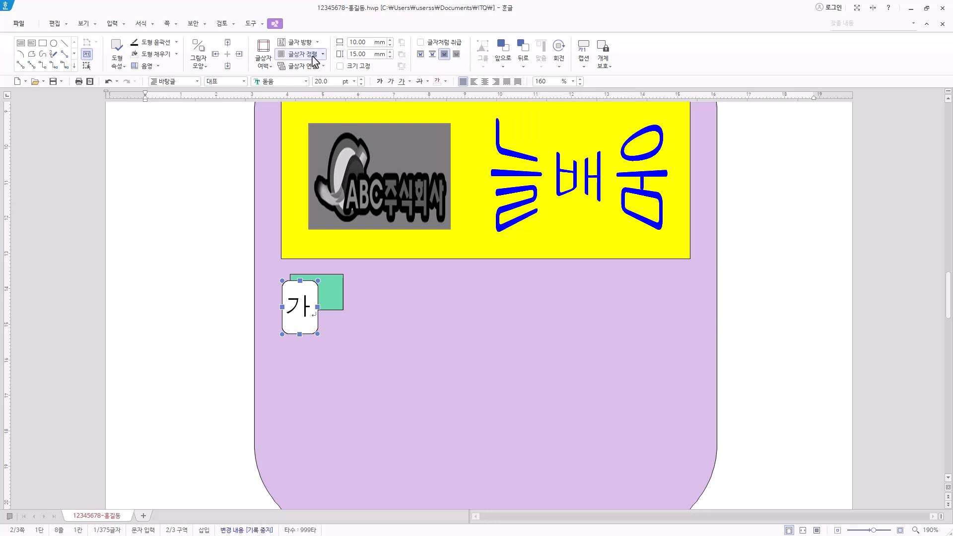
pyautogui.click(301, 54)
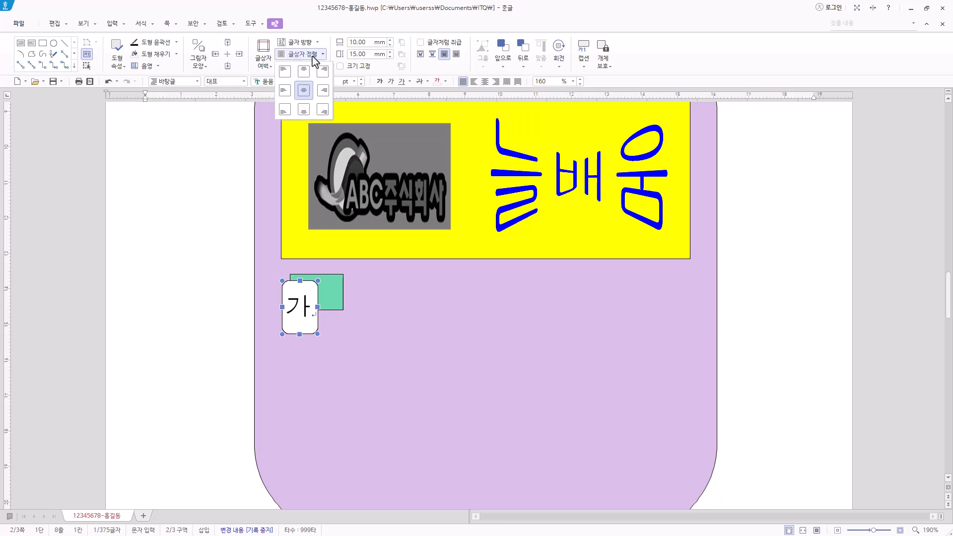
pyautogui.click(304, 92)
# - Move the "가" text box over the green rectangle's lower part, lining up their left edges
pyautogui.moveTo(319, 325); pyautogui.dragTo(326, 328)
pyautogui.press('Down')
pyautogui.press('Down')
pyautogui.press('Down')
pyautogui.press('Down')
pyautogui.press('Down')
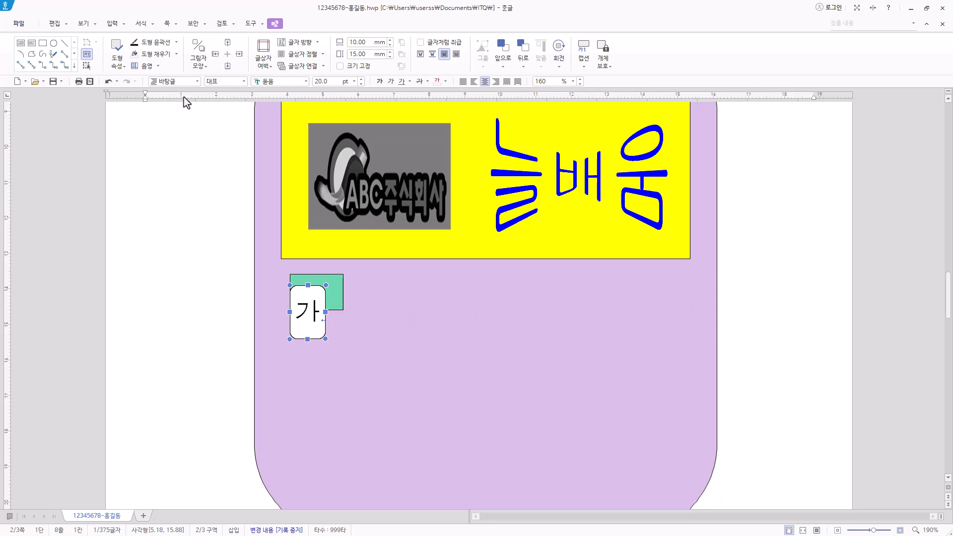
# - Draw a text box about 92 × 14 mm beside the green rectangle and enter "늘 배우는 늘배움 습관" in it
pyautogui.click(21, 44)
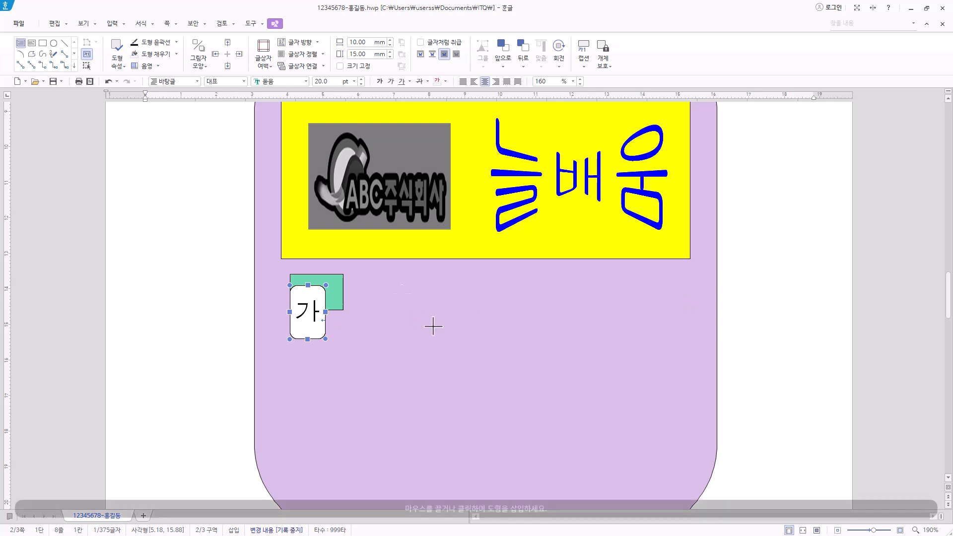
pyautogui.moveTo(349, 283); pyautogui.dragTo(677, 334)
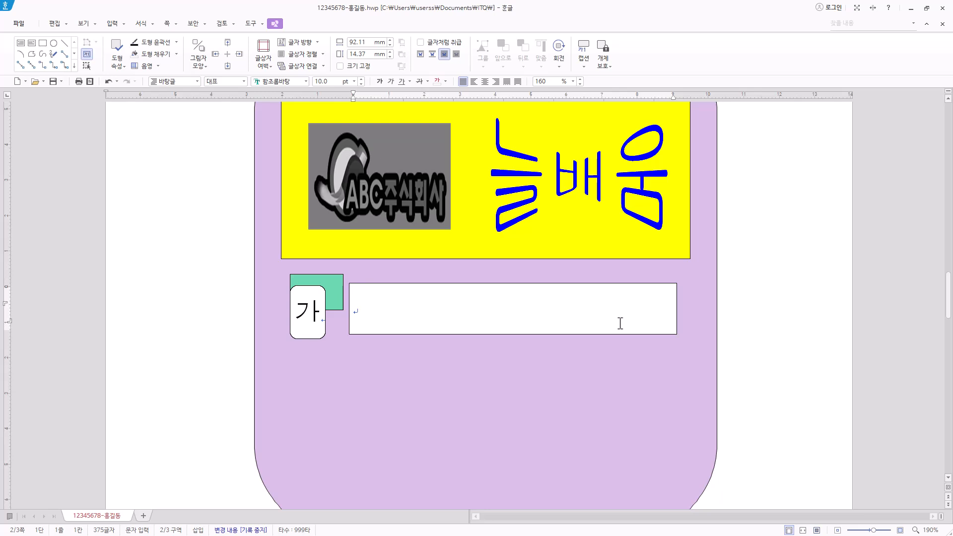
pyautogui.write('늘 배우는 늘배움 습관')
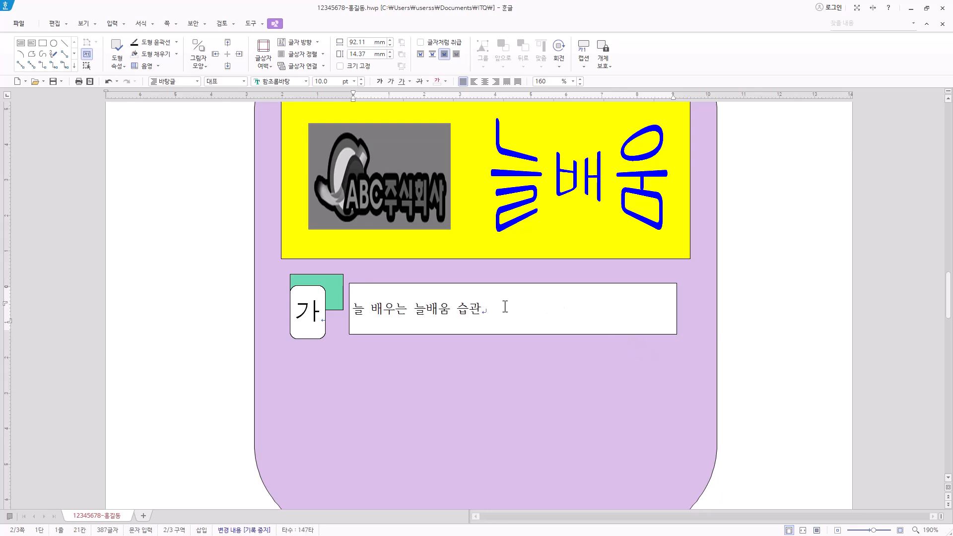
# - Give the "늘 배우는 늘배움 습관" text box a dashed outline
pyautogui.click(592, 284)
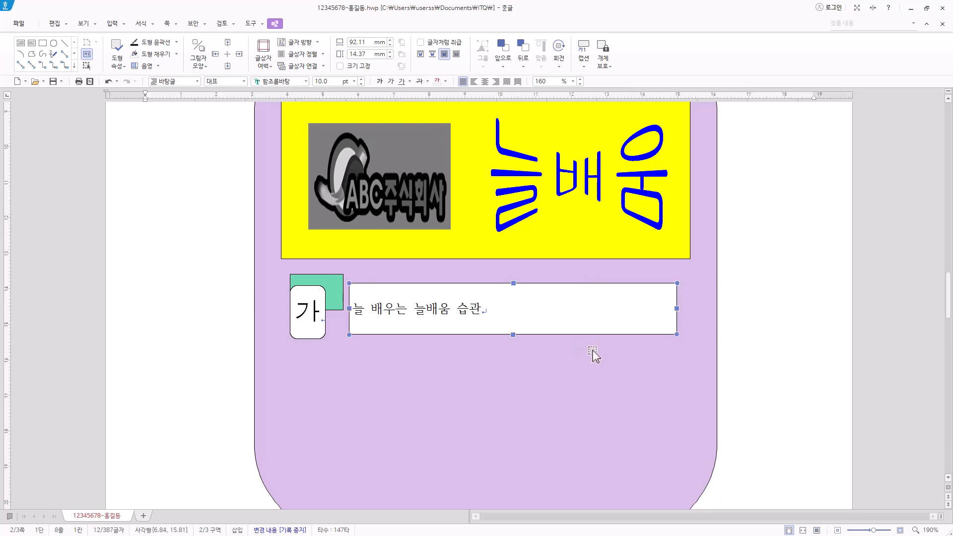
pyautogui.doubleClick(557, 310)
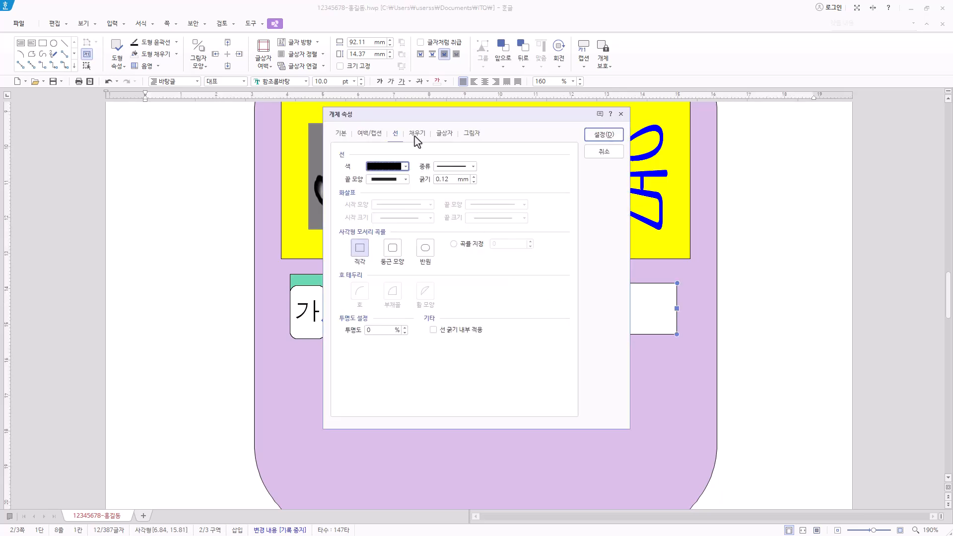
pyautogui.click(341, 136)
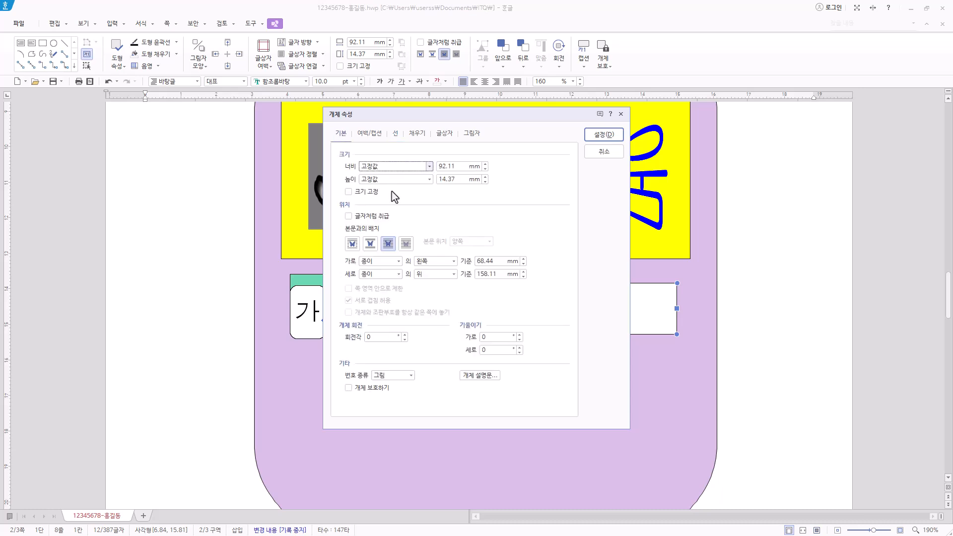
pyautogui.click(395, 137)
pyautogui.click(472, 166)
pyautogui.click(470, 171)
pyautogui.click(466, 166)
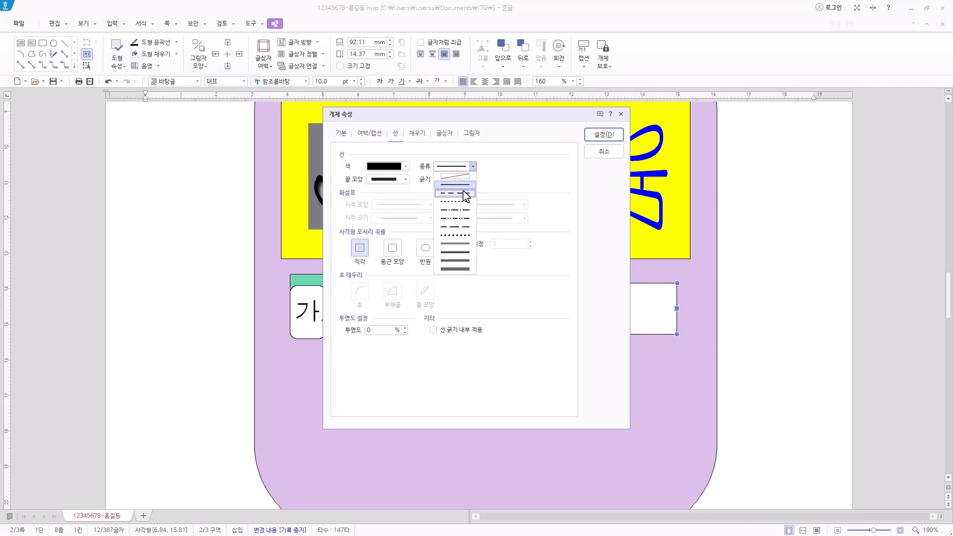
pyautogui.click(464, 194)
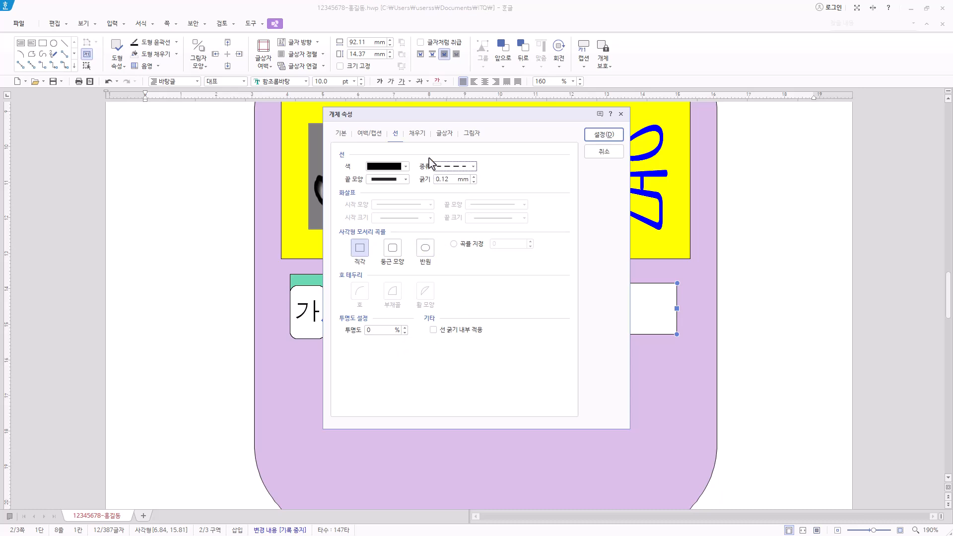
# - Set the dashed text box's fill colour to none (없음)
pyautogui.click(421, 140)
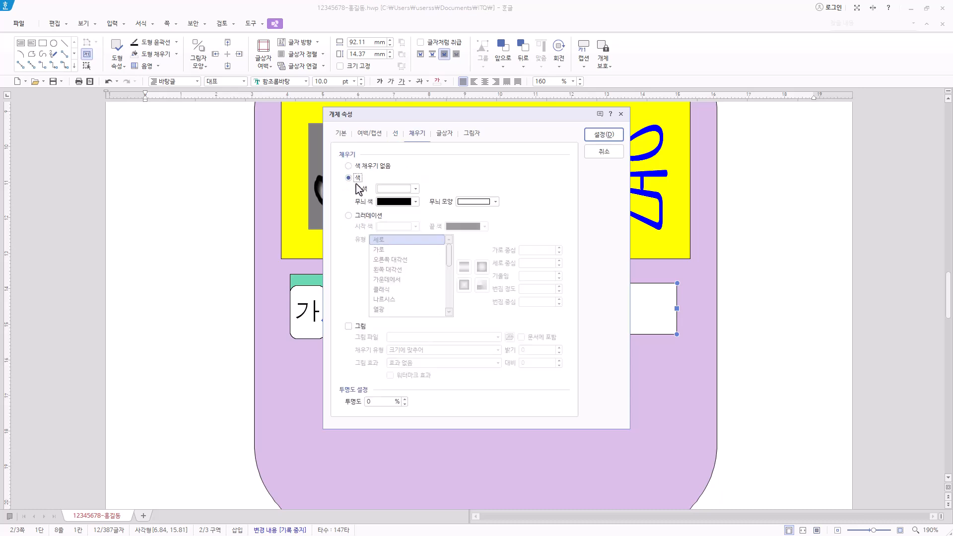
pyautogui.click(415, 189)
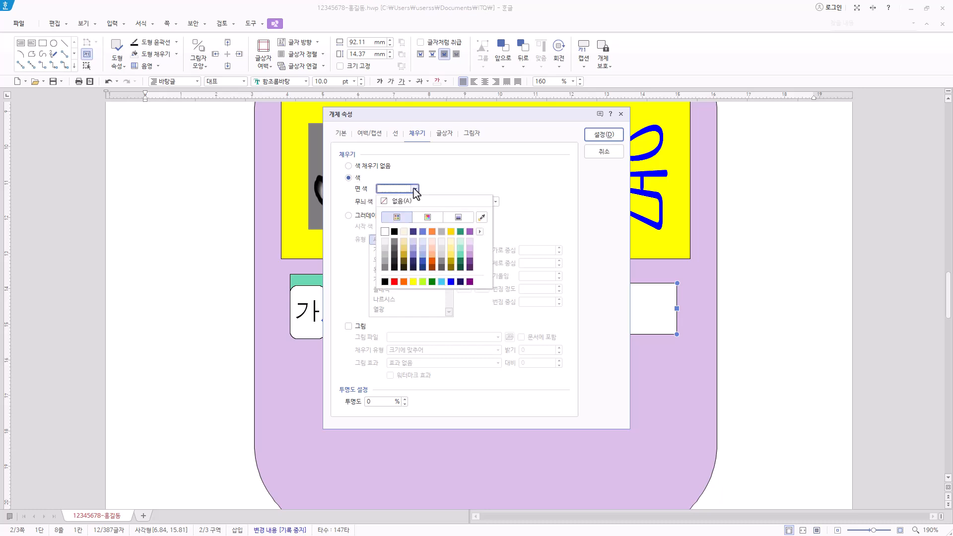
pyautogui.click(480, 204)
pyautogui.click(617, 138)
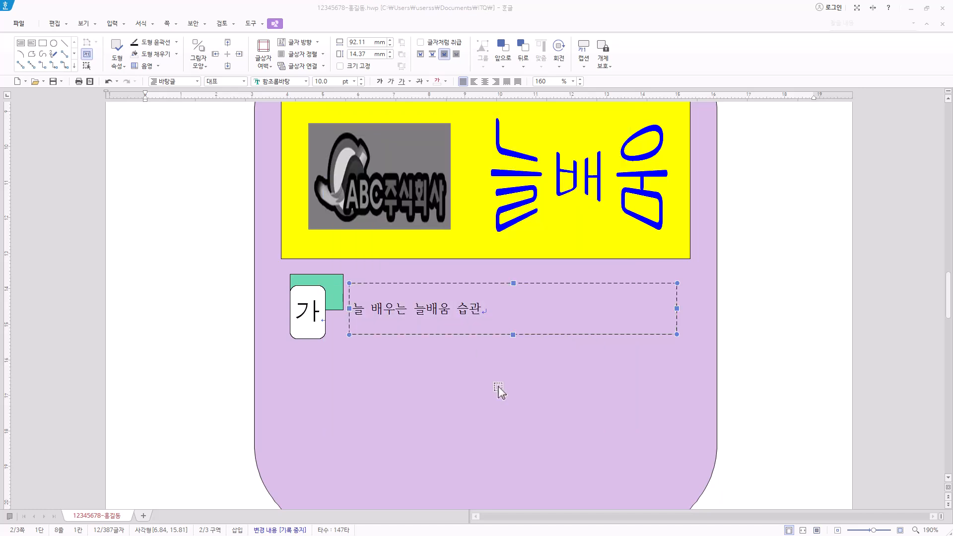
# - Format the "늘 배우는 늘배움 습관" text in 궁서 at 20 pt and centre it in its text box
pyautogui.click(295, 83)
pyautogui.write('궁서')
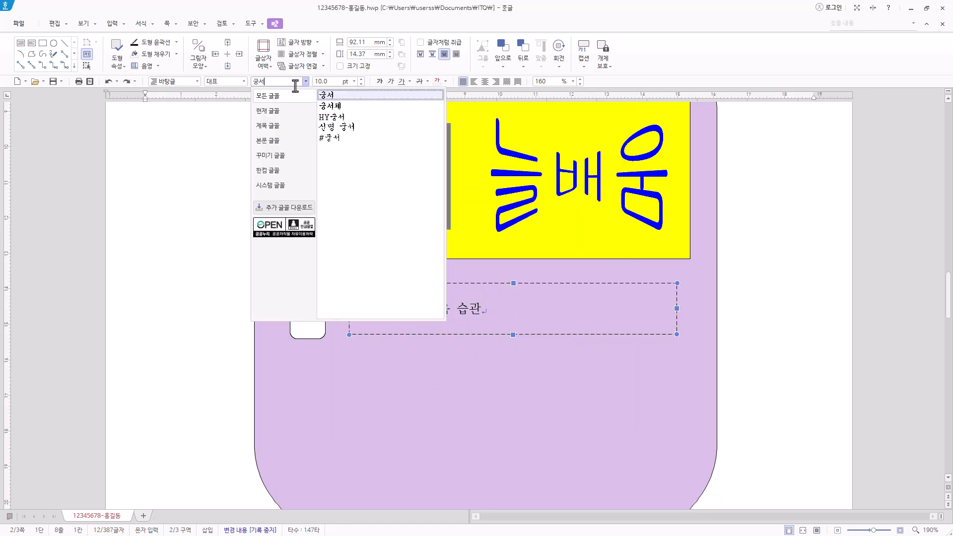
pyautogui.click(330, 95)
pyautogui.click(354, 82)
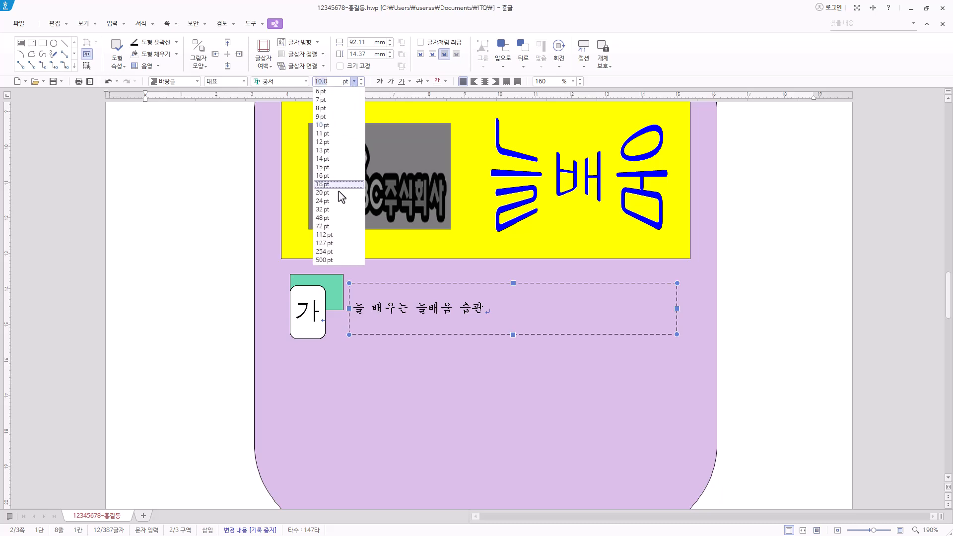
pyautogui.click(323, 193)
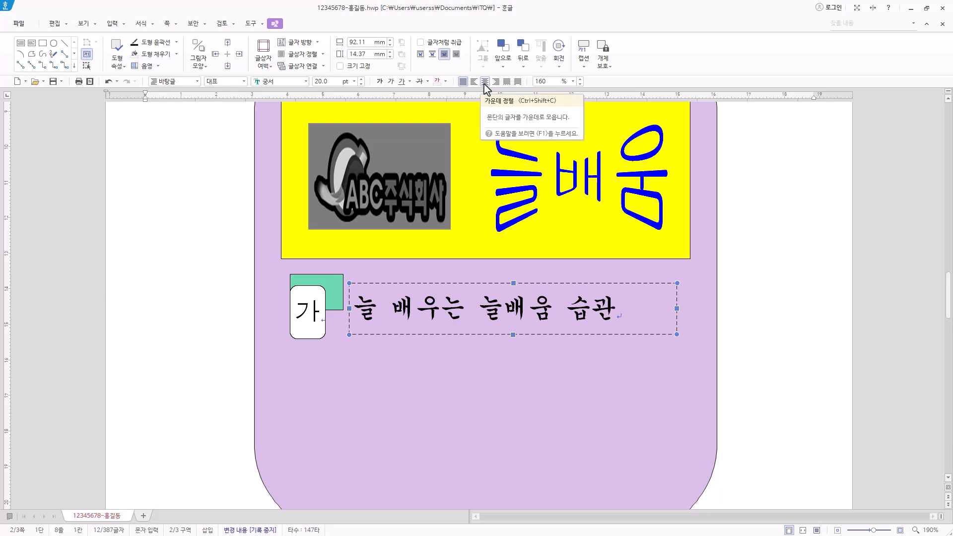
pyautogui.click(310, 56)
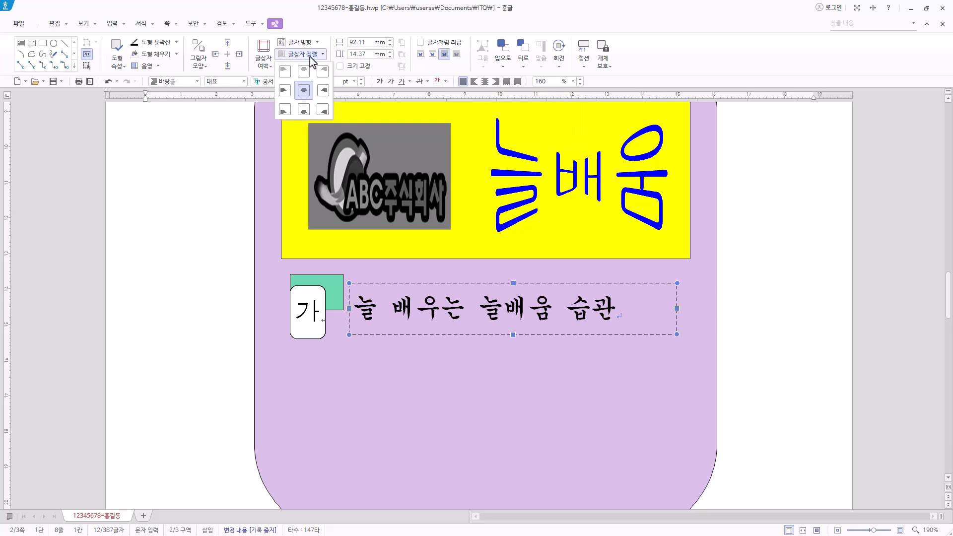
pyautogui.click(305, 92)
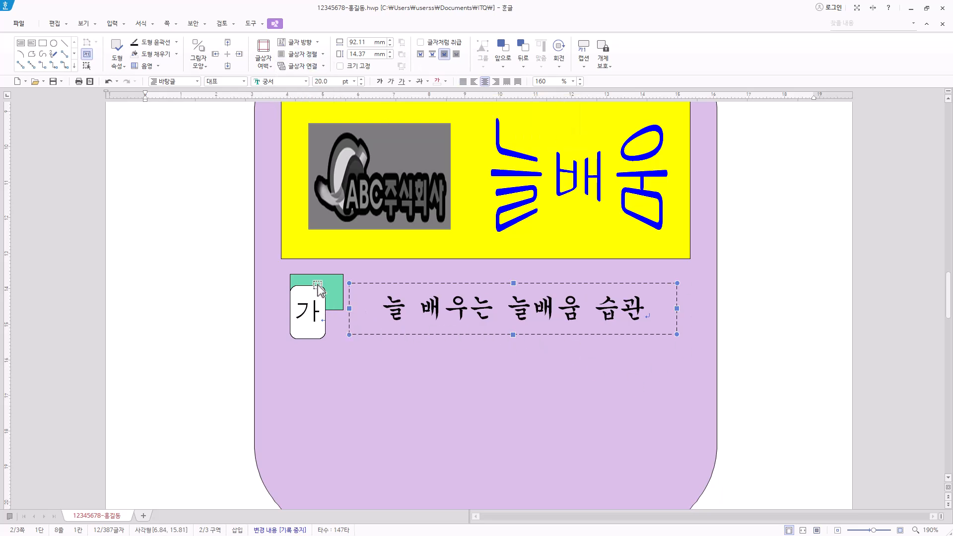
# - Copy the green rectangle, the "가" box and the dashed text box together twice straight down to form three rows
pyautogui.scroll(-2, 460, 334)
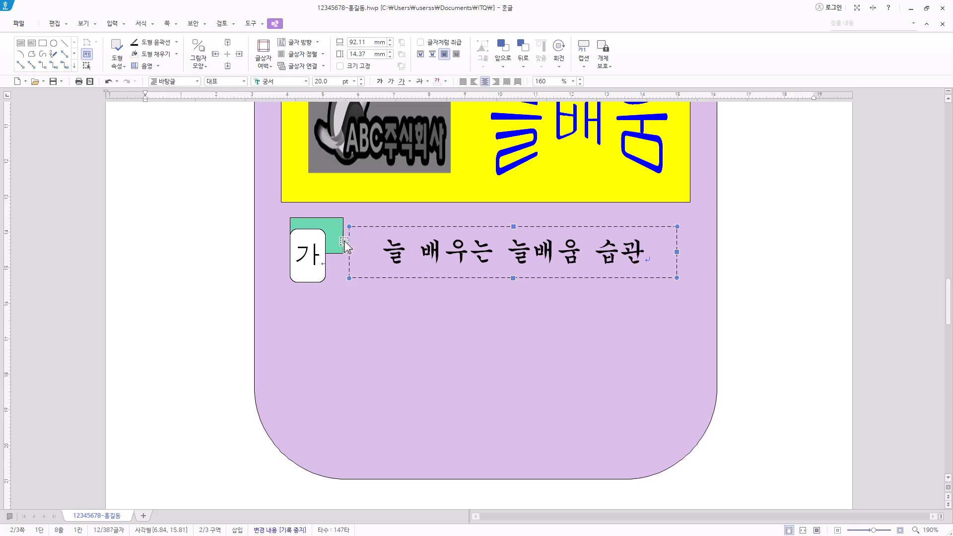
pyautogui.keyDown('shift'); pyautogui.click(329, 252); pyautogui.keyUp('shift')
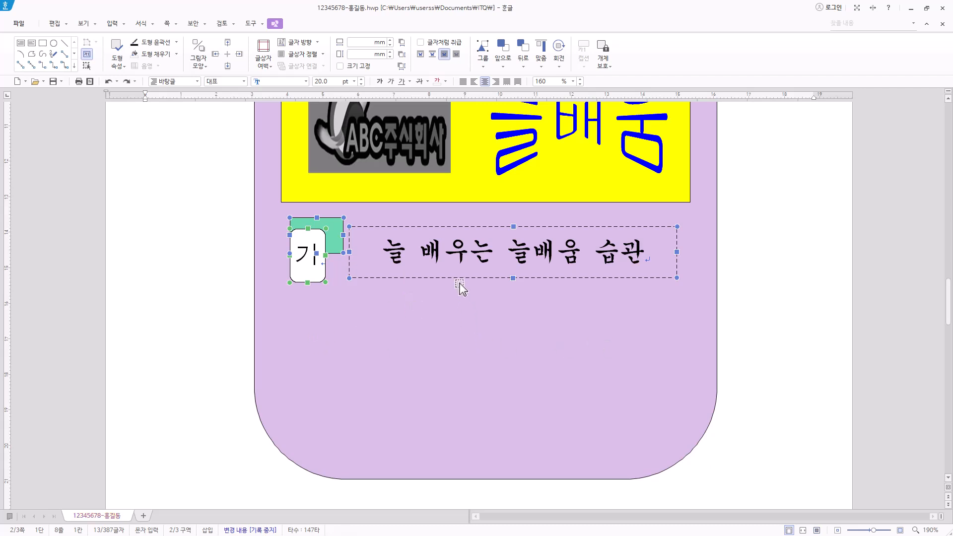
pyautogui.moveTo(457, 278); pyautogui.dragTo(492, 452)
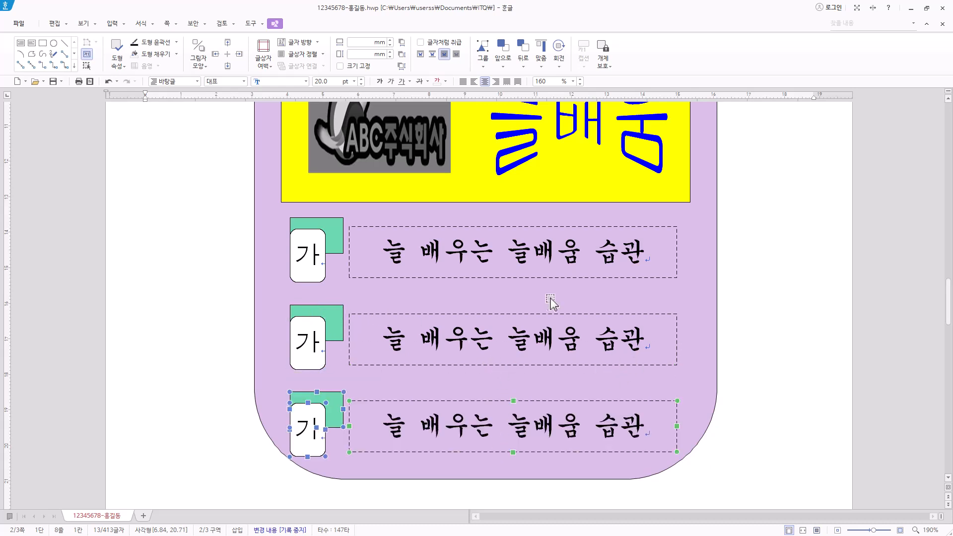
# - Nudge the middle row's rectangle, "가" box and dashed text box together slightly upward to even out the row spacing
pyautogui.click(537, 367)
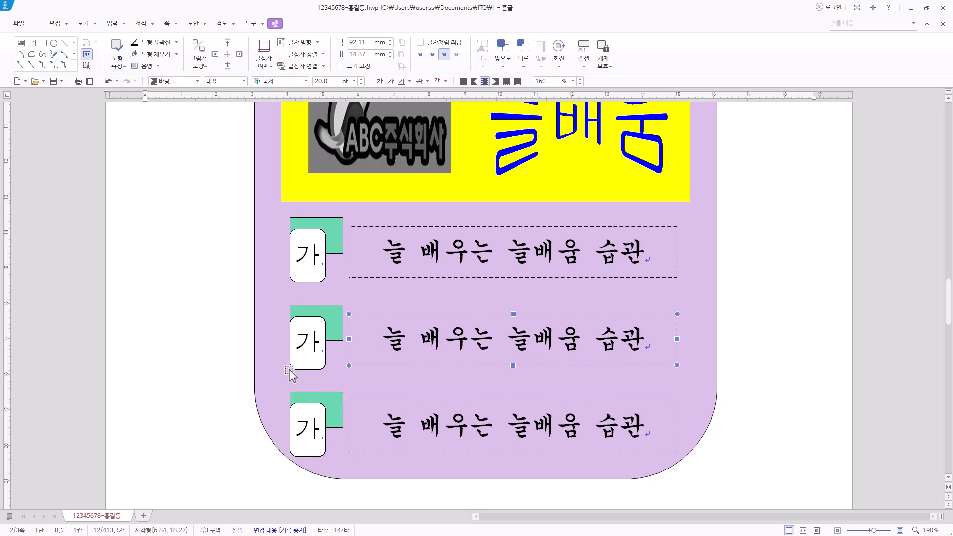
pyautogui.keyDown('shift'); pyautogui.click(324, 331); pyautogui.keyUp('shift')
pyautogui.keyDown('shift'); pyautogui.click(336, 327); pyautogui.keyUp('shift')
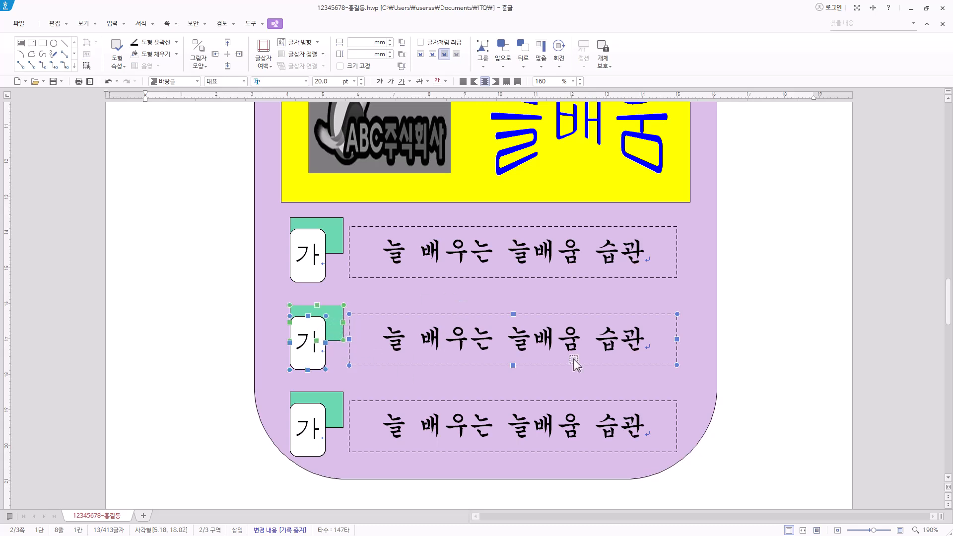
pyautogui.press('Up')
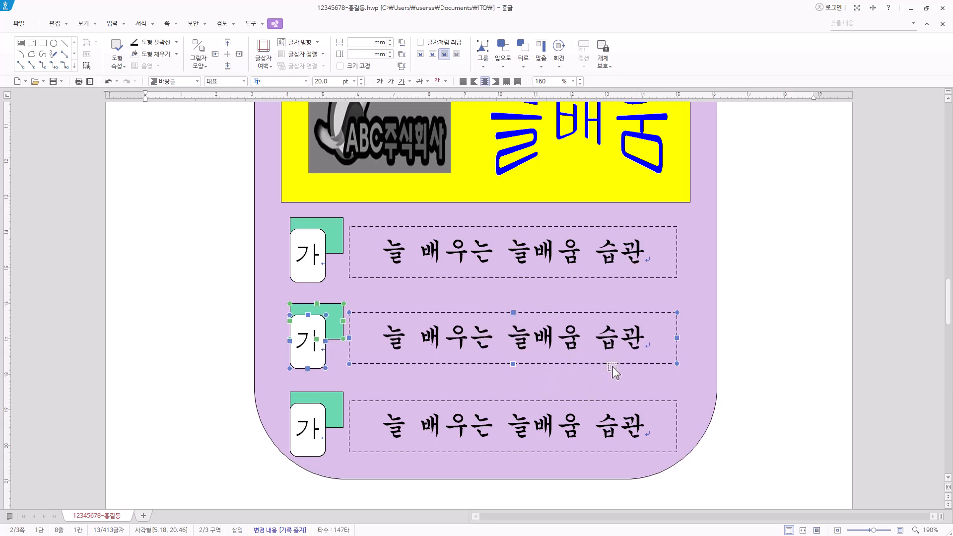
pyautogui.click(230, 346)
# - Change the fill colour of the rectangle behind the "나" box to yellow-green
pyautogui.scroll(-4, 380, 389)
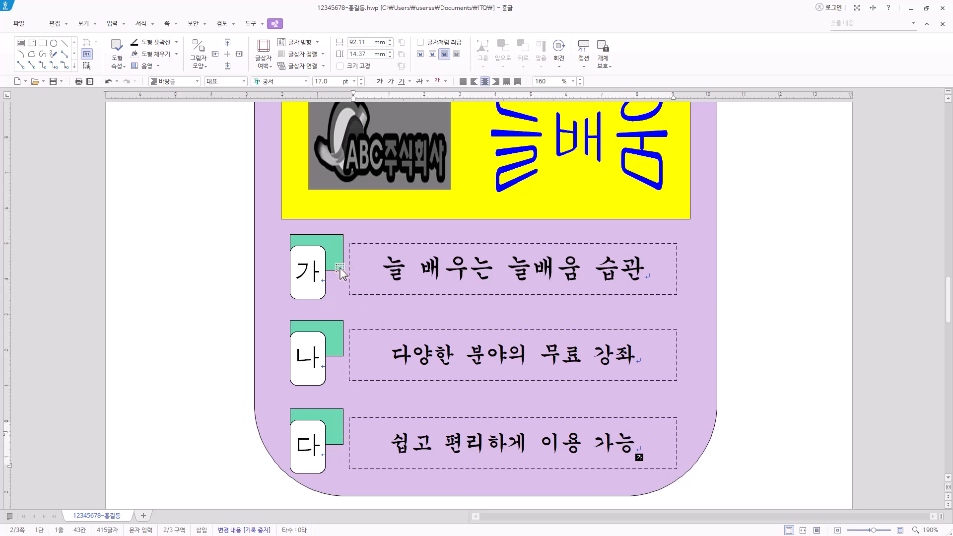
pyautogui.click(340, 355)
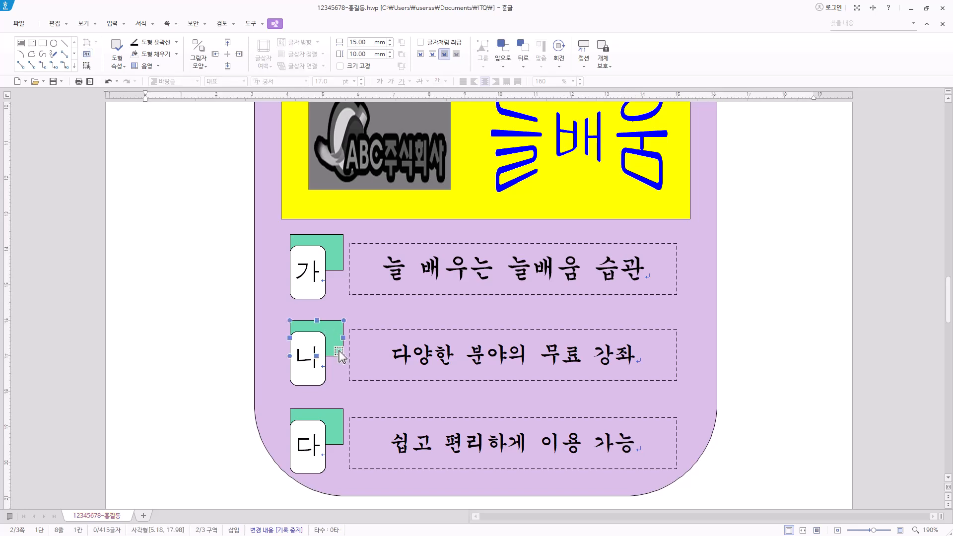
pyautogui.doubleClick(340, 356)
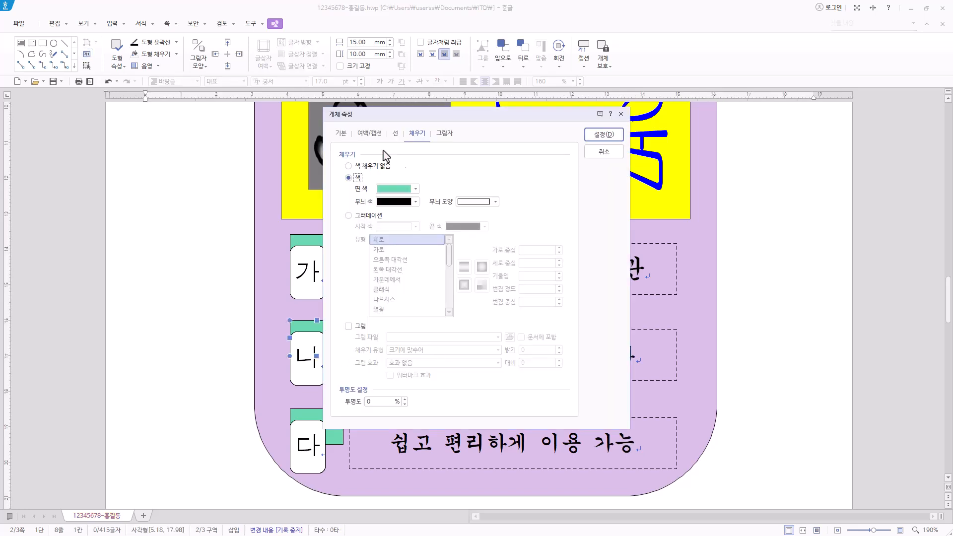
pyautogui.click(415, 188)
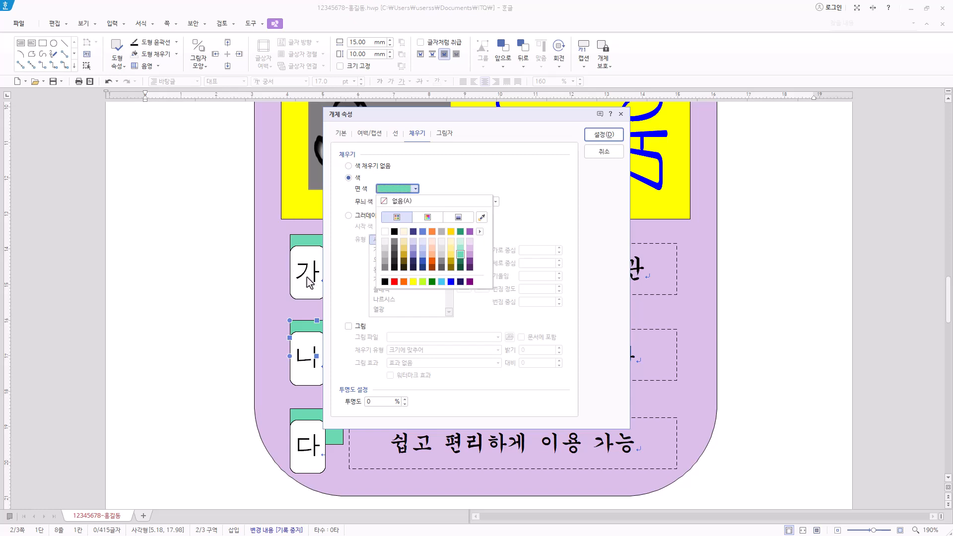
pyautogui.click(423, 282)
pyautogui.click(602, 134)
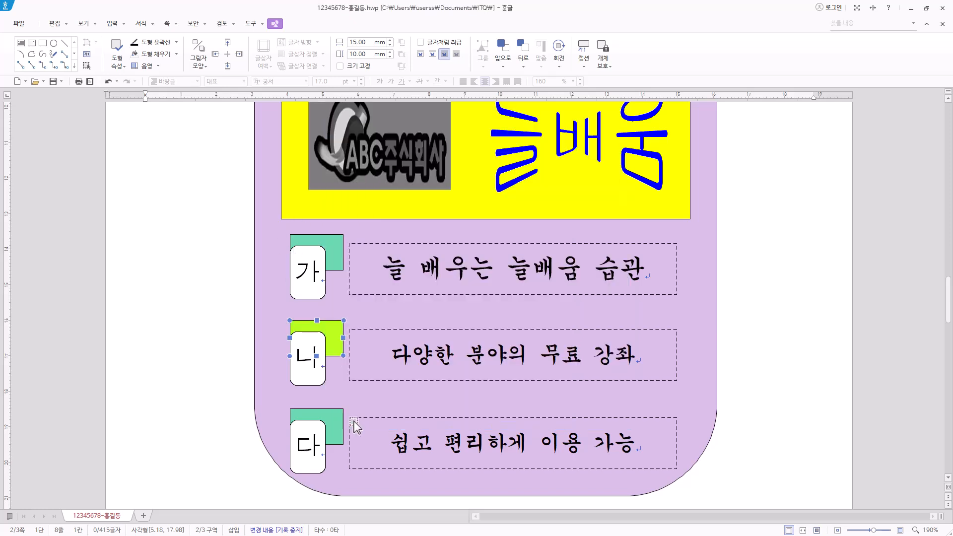
# - Change the fill colour of the rectangle behind the "다" box to light blue
pyautogui.scroll(-2, 358, 423)
pyautogui.click(336, 382)
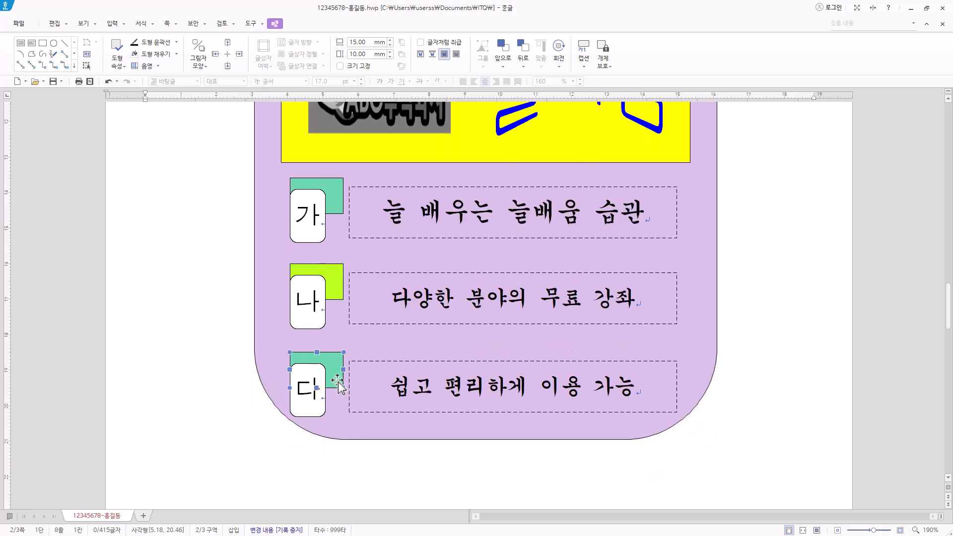
pyautogui.doubleClick(338, 382)
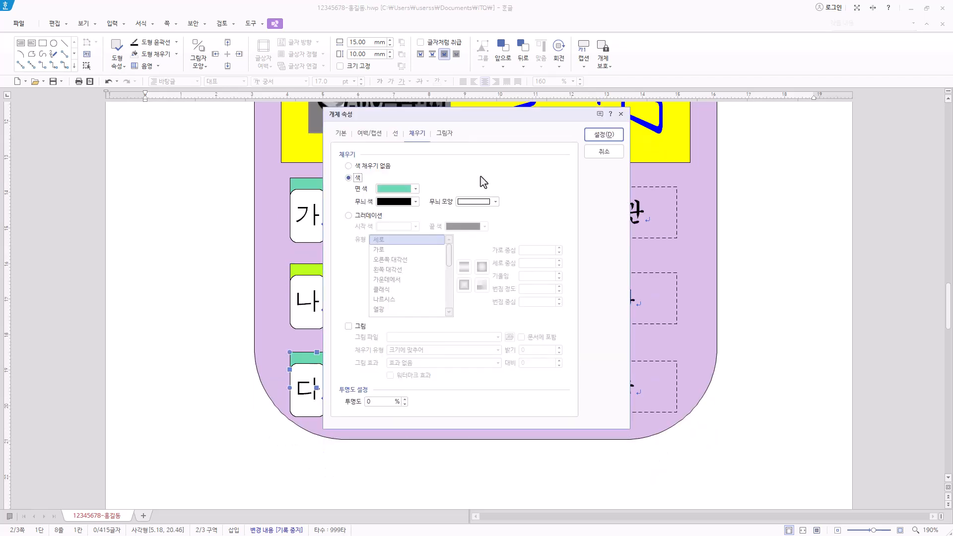
pyautogui.click(415, 188)
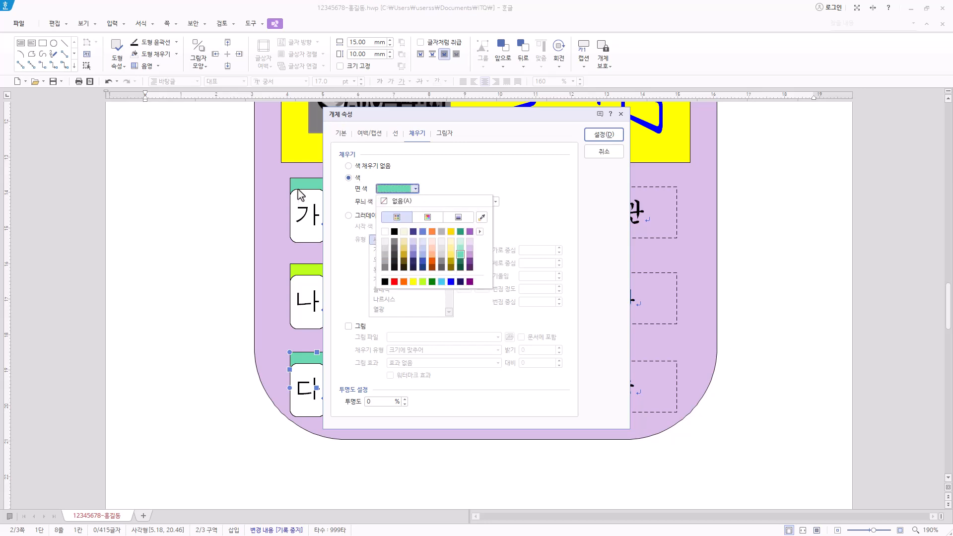
pyautogui.click(413, 250)
pyautogui.click(603, 138)
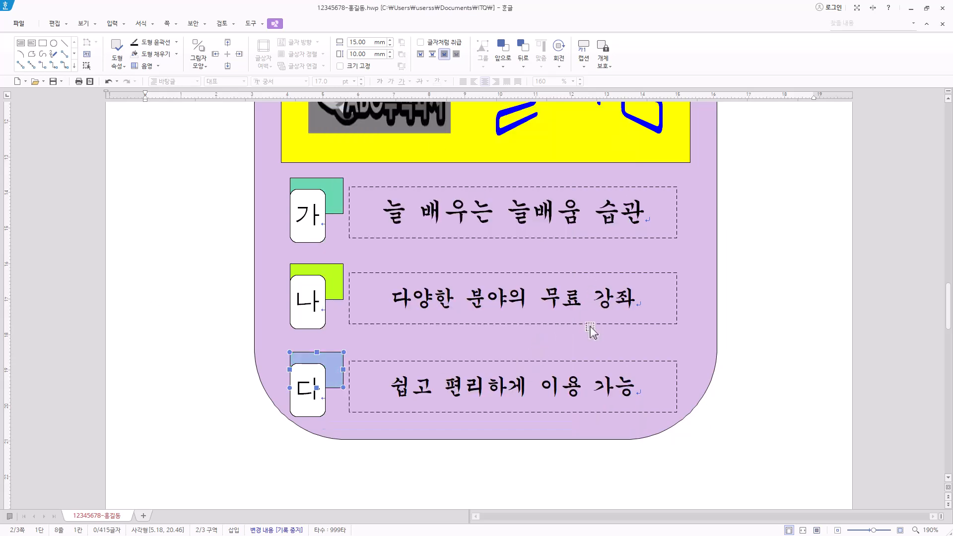
# - Examine the finished drawing's layout in whole-page view and return to page-width view
pyautogui.scroll(2, 591, 330)
pyautogui.scroll(2, 571, 325)
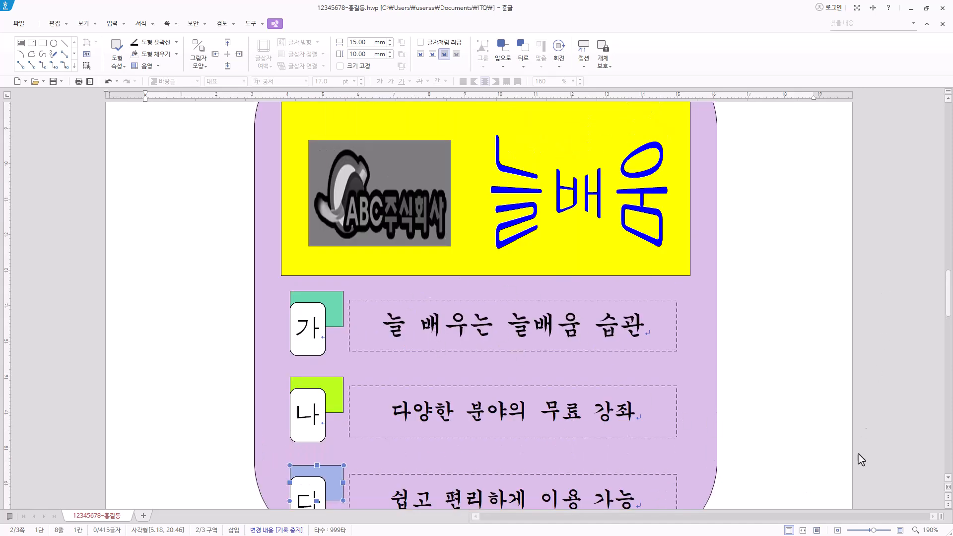
pyautogui.click(817, 531)
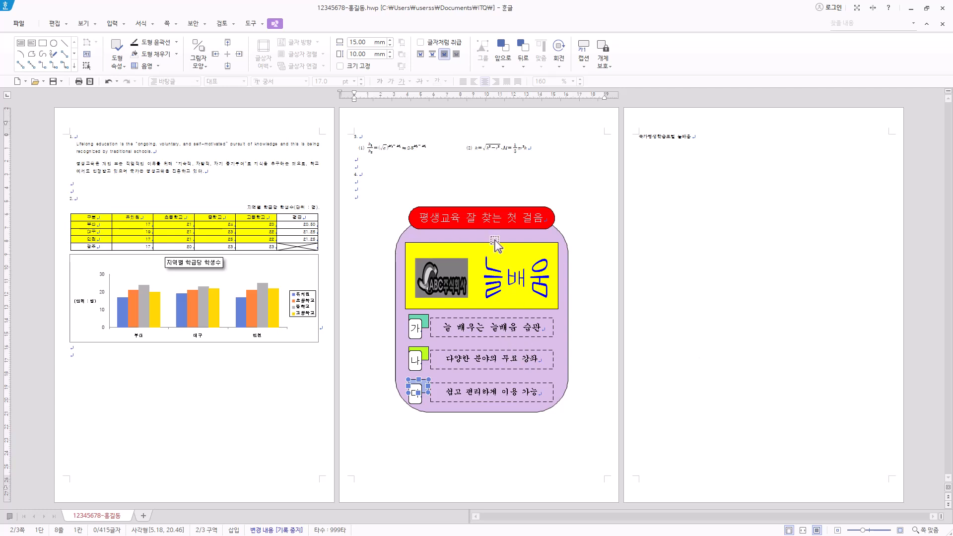
pyautogui.click(414, 165)
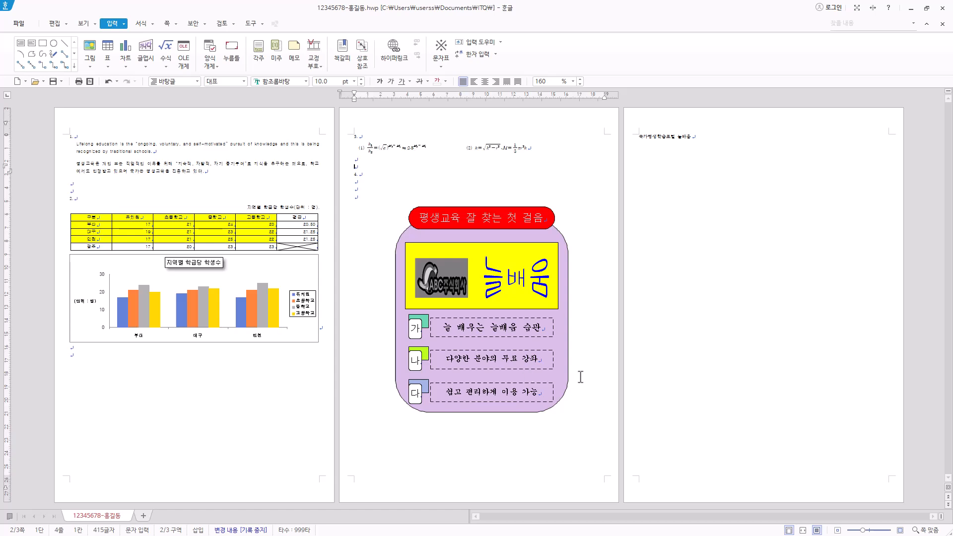
pyautogui.click(803, 530)
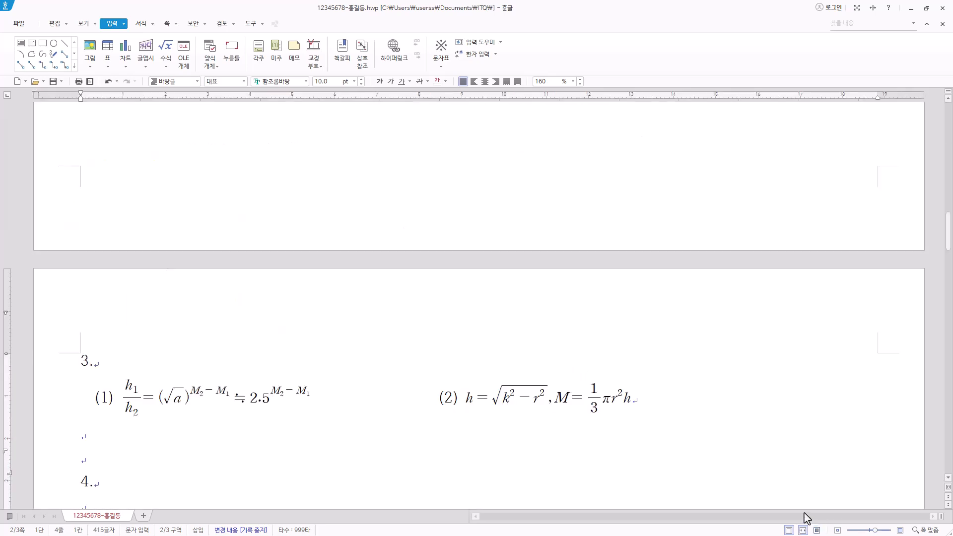
# - Leave a blank line below the title on page 3 and enter the first body paragraph from "미래 한국의 연령별 인구분포도는" through "한계 상황에 직면"
pyautogui.scroll(-10, 672, 323)
pyautogui.scroll(-8, 680, 345)
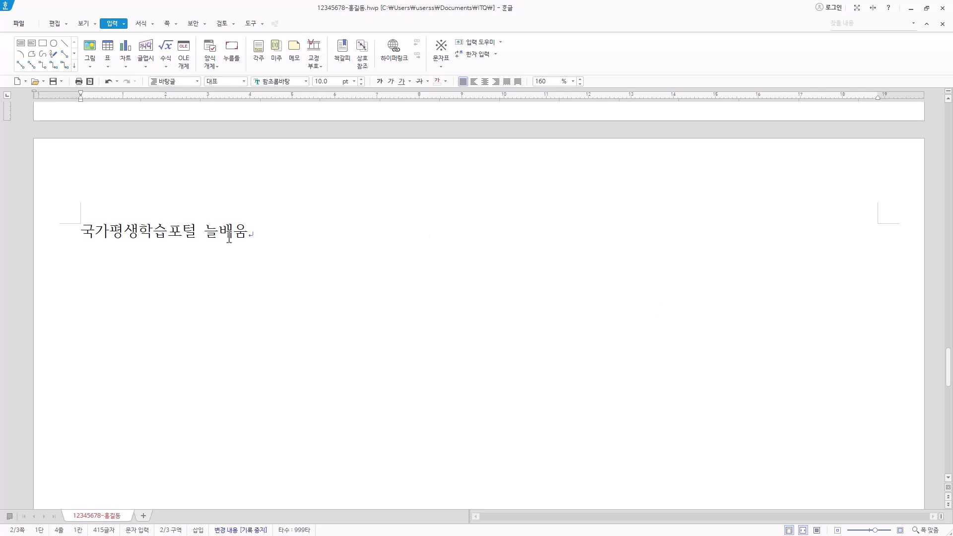
pyautogui.click(266, 230)
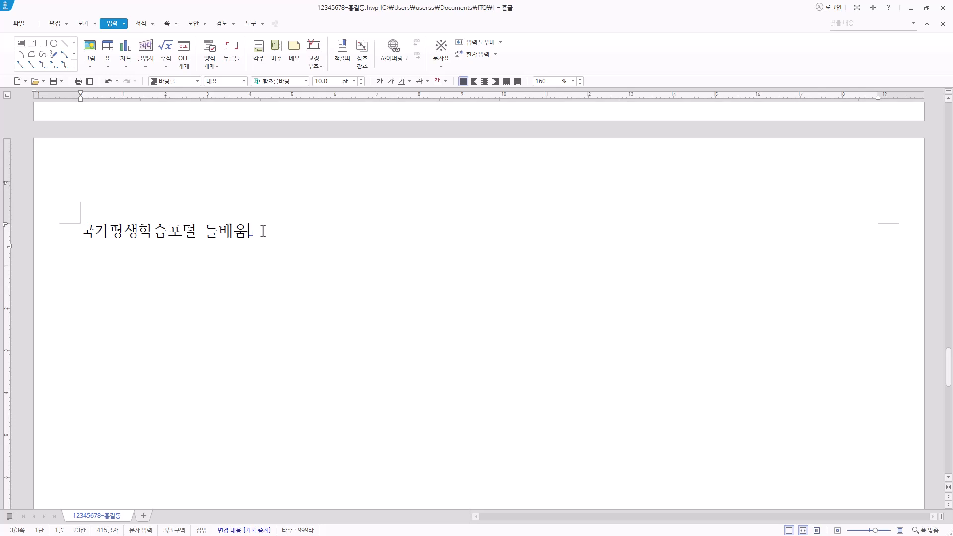
pyautogui.press('Return')
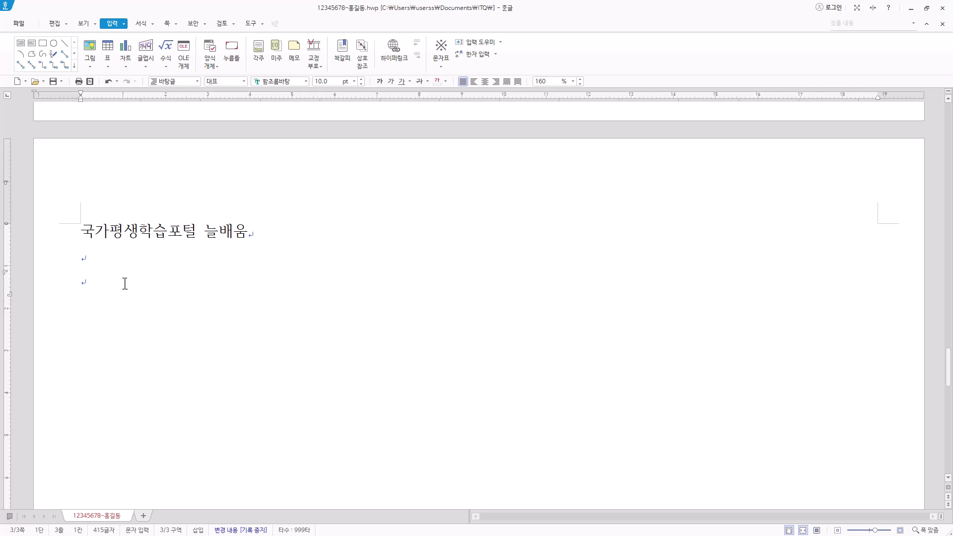
pyautogui.write('미래 한국의 연령별 인구분포도는 절벽 형상이다. 절벽 형상의 인구분포는 이미 일부 군지역에서는 선명하게 드러난다. 지역적으로 학령인구 감소가 뚜렷했던 30여 년 전 대응책은 학교 통폐합이었다. 2018년 기준 면 소재 초등학교 수는 1,552개교로 면당 1.3개 초등학교가 있는 셈인데, 더 이상 학교를 줄일 수 없는 한계 상황에 직면')
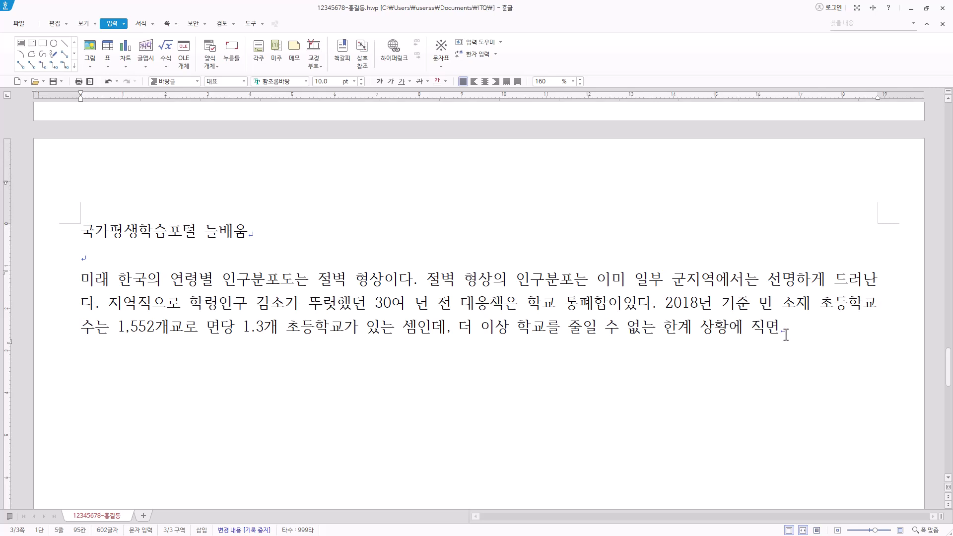
# - Convert "직면" to "직면(直面)" in the Hangul(Hanja) format and continue the paragraph from "하였다. 양질의 학습권" through "점도 간과"
pyautogui.press('F9')
pyautogui.moveTo(454, 159)
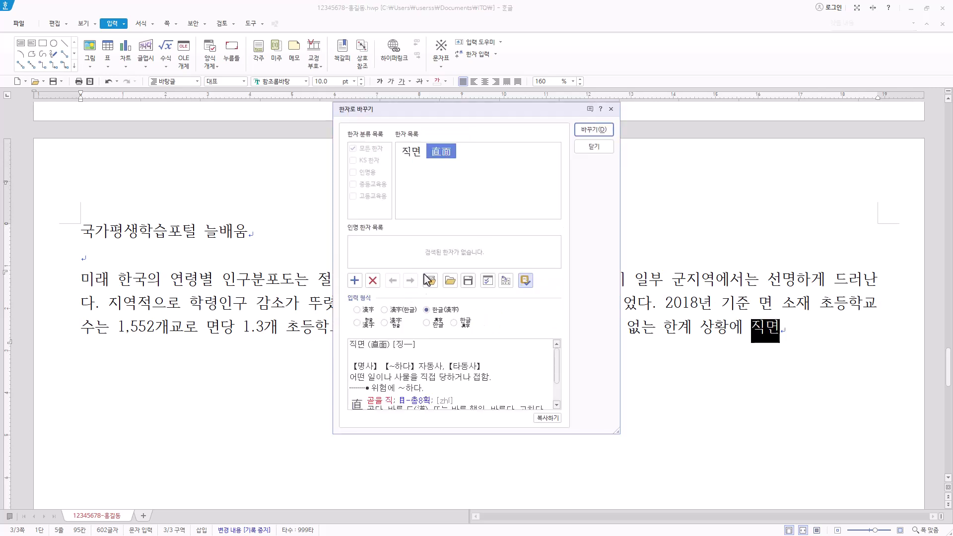
pyautogui.click(448, 312)
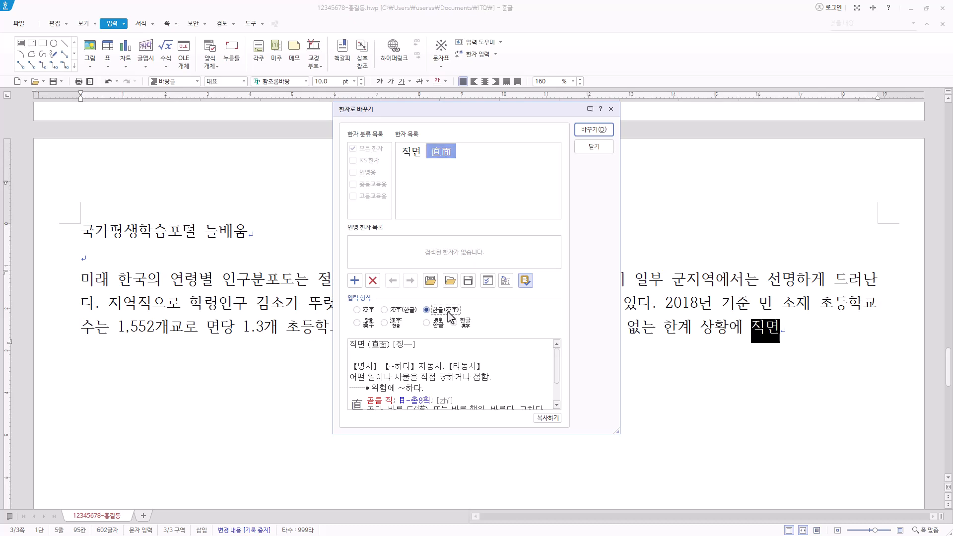
pyautogui.click(597, 131)
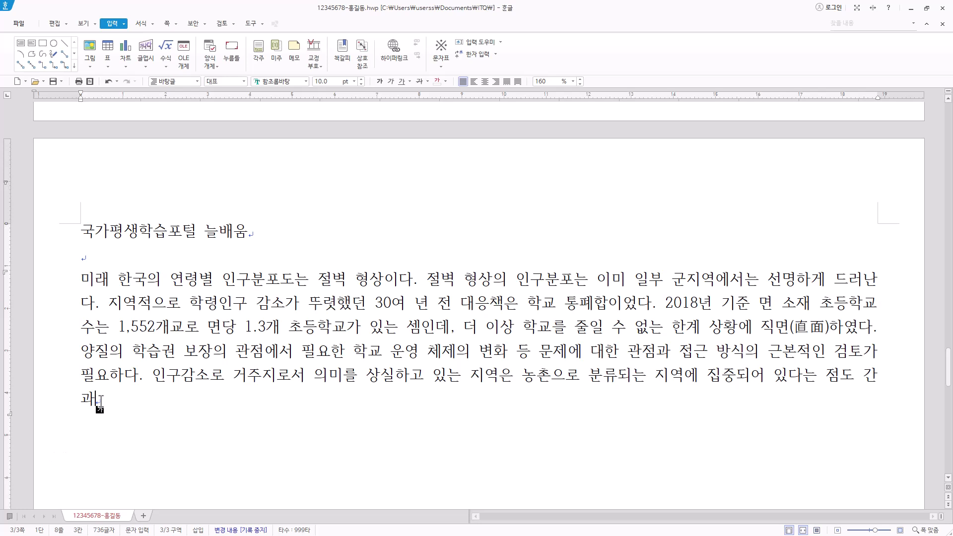
# - Convert "간과" at the end of the paragraph to "간과(看過)" in the Hangul(Hanja) format
pyautogui.press('F9')
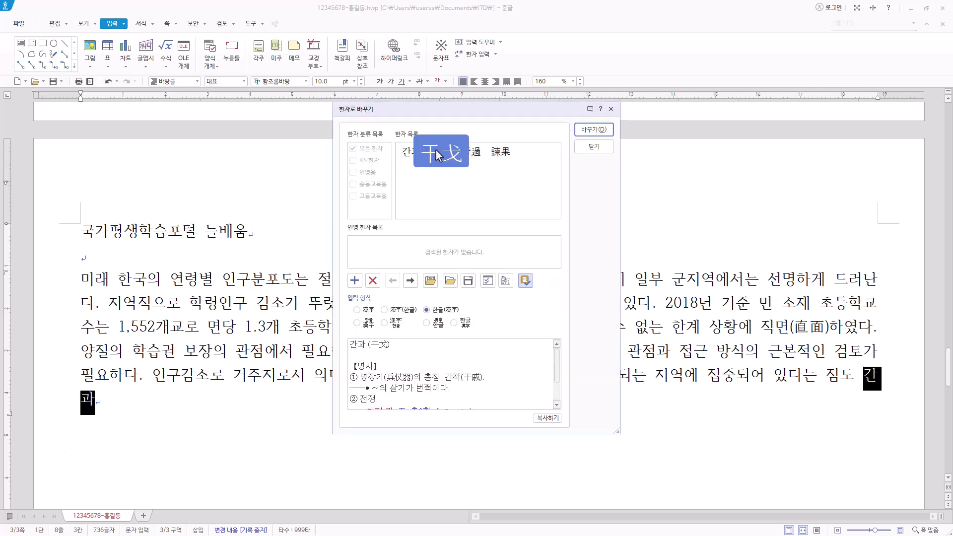
pyautogui.click(469, 153)
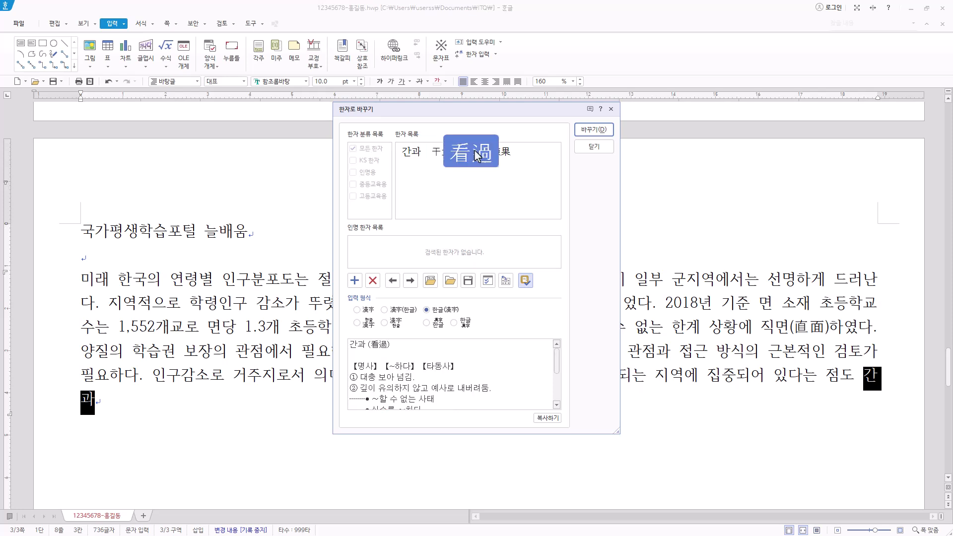
pyautogui.click(439, 153)
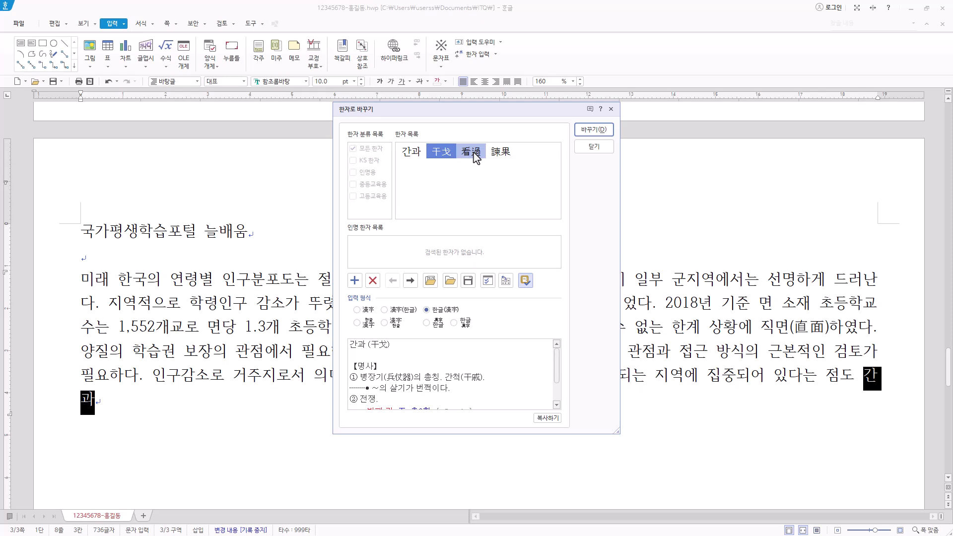
pyautogui.click(474, 155)
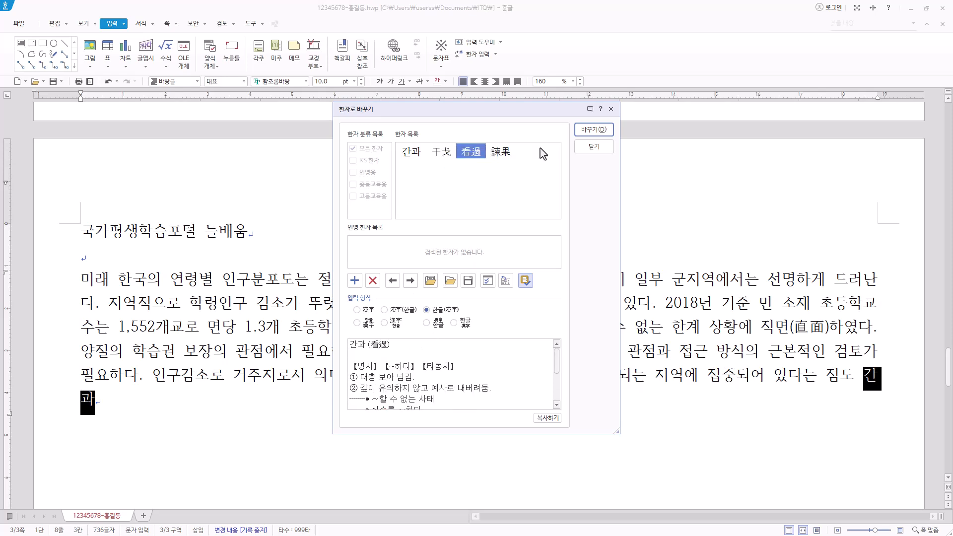
pyautogui.click(607, 132)
# - Complete the first paragraph with "할 수 없다." and start a new paragraph beneath it
pyautogui.write('할 수 없다..')
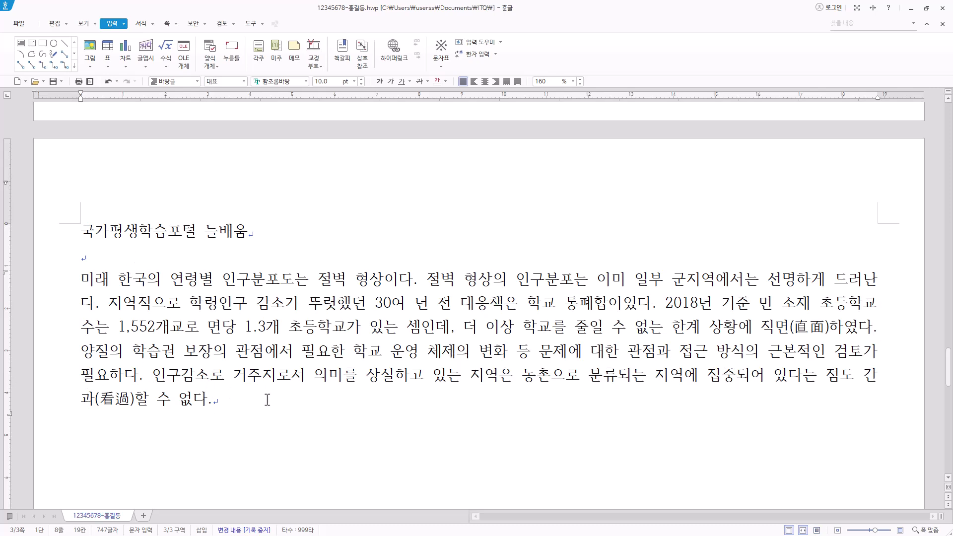
pyautogui.scroll(-3, 298, 397)
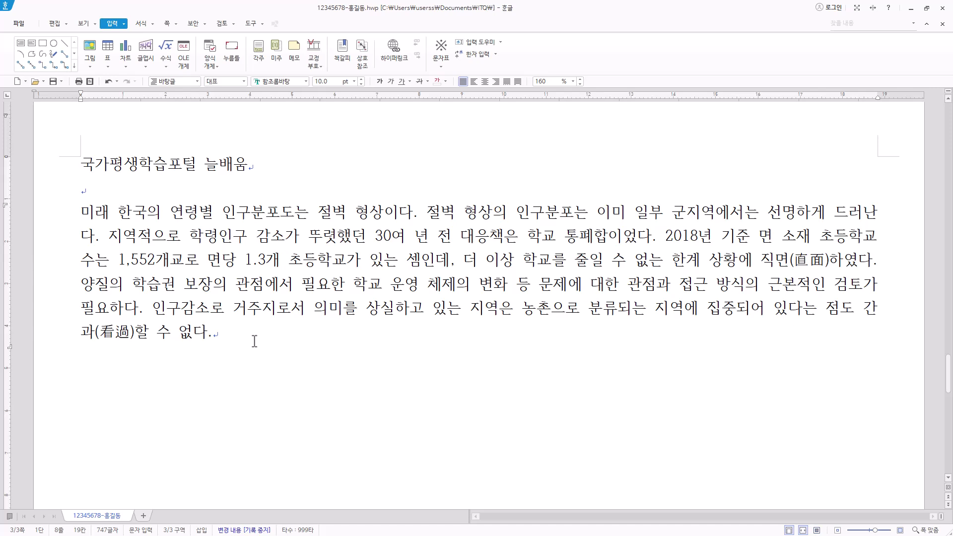
pyautogui.press('Return')
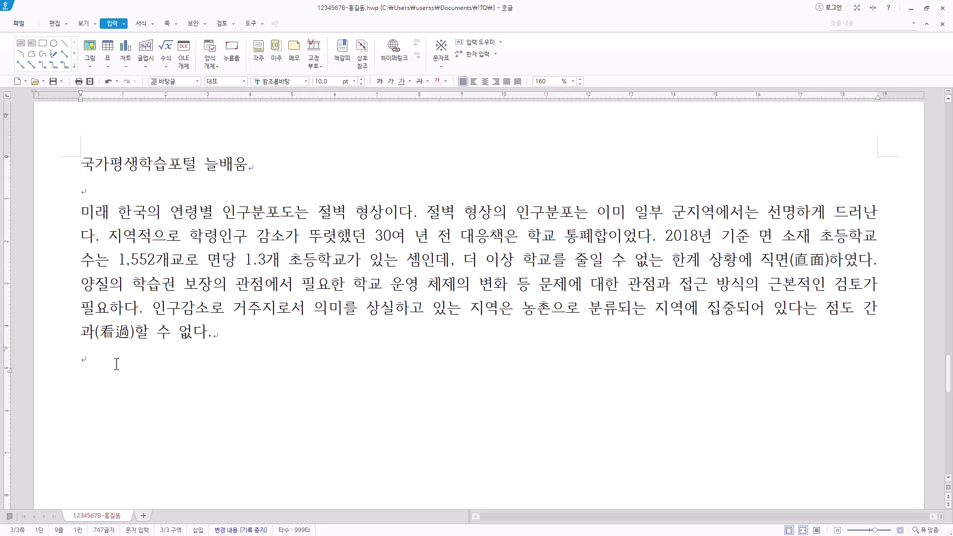
pyautogui.scroll(-3, 115, 365)
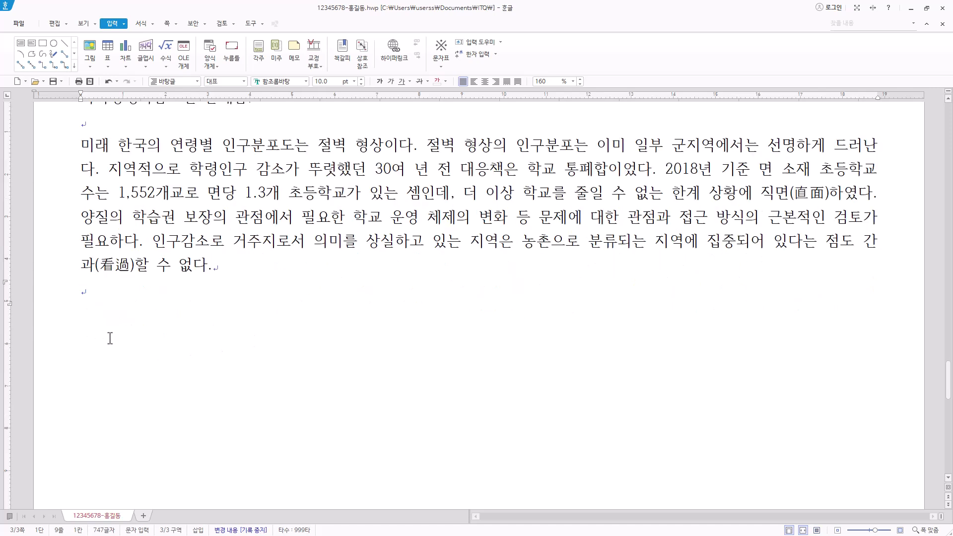
pyautogui.rightClick(89, 286)
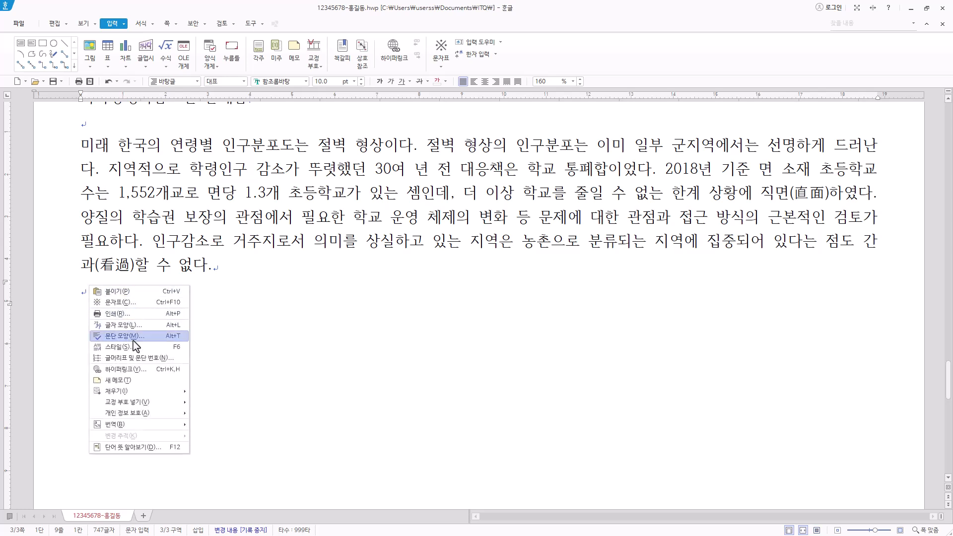
pyautogui.click(119, 335)
pyautogui.click(442, 218)
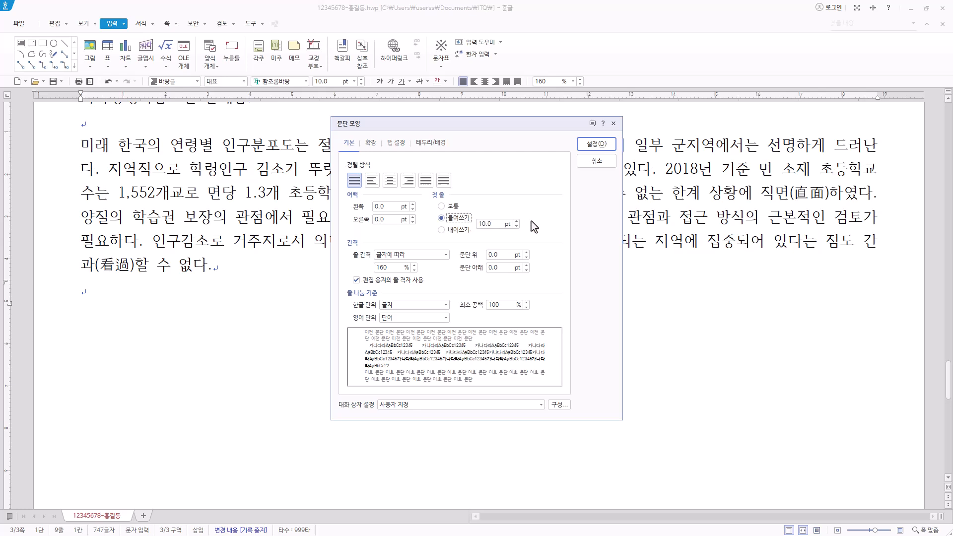
pyautogui.click(599, 161)
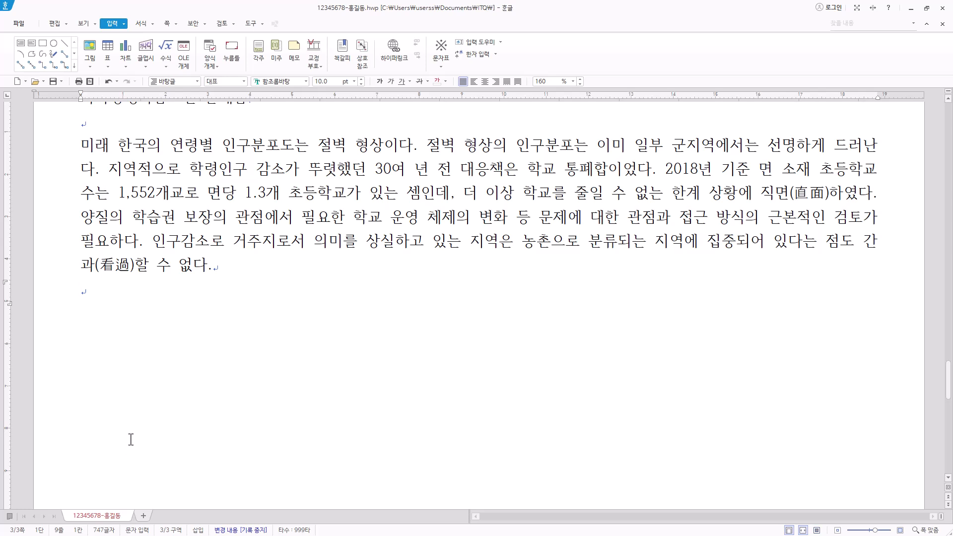
# - Enter the second body paragraph with an indented first line, from "학생 수가 급감하는 시기에" through "연구 역량을 강화하도록 할 것이다."
pyautogui.click(156, 286)
pyautogui.write('학생 수가 급감하는 시기에 지역을 기반으로 공공성을 강화한 유연하고 개방적인 평생학습체제를 수립하는 기회로 삼아야 할 것이다. 이제는 제4차 산업혁명, 초연결사회, 인구절벽의 시대 격변기를 맞아 교육 현실을 혁신적으로 바꿔나가는 시대적 과제를 해결해야 한다. 한국교육개발원')
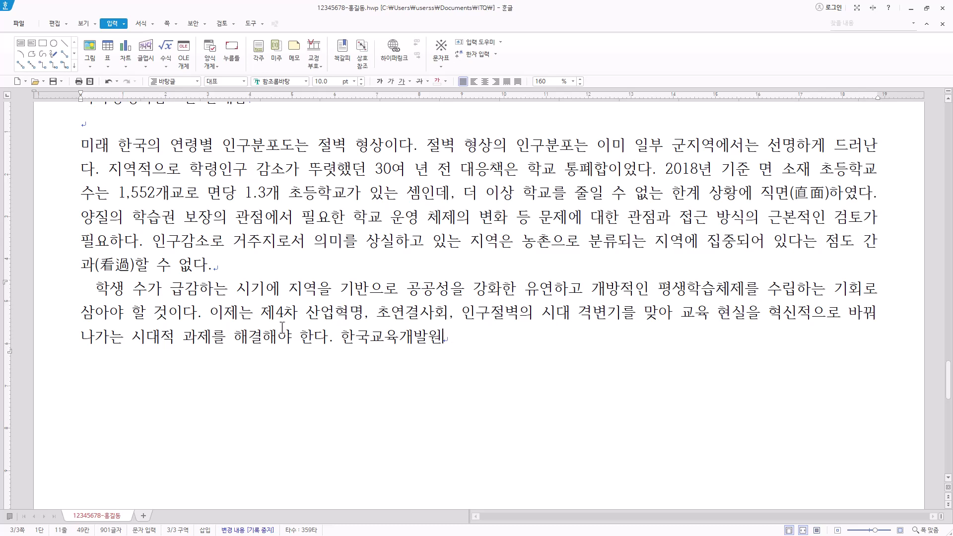
pyautogui.write('은 교육에 대한 국가적 책임을 다하고, 공유성장을 통해 미래 교육을 선도하는 교육 정책 연구의 핵심 기관이 되도록 차별적 연구 역량을 강화하도록 할 것이다.')
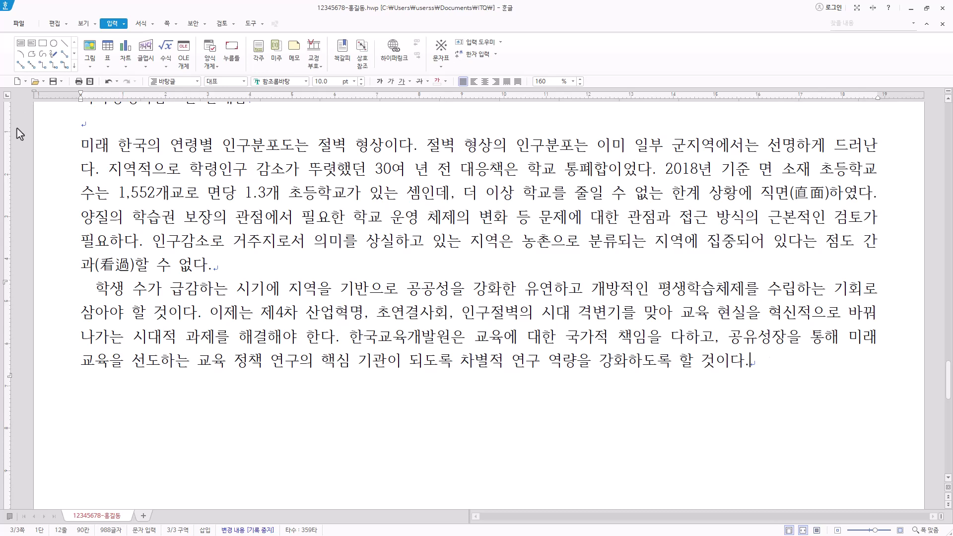
# - Add two new lines below the second body paragraph, leaving the first one blank
pyautogui.click(222, 267)
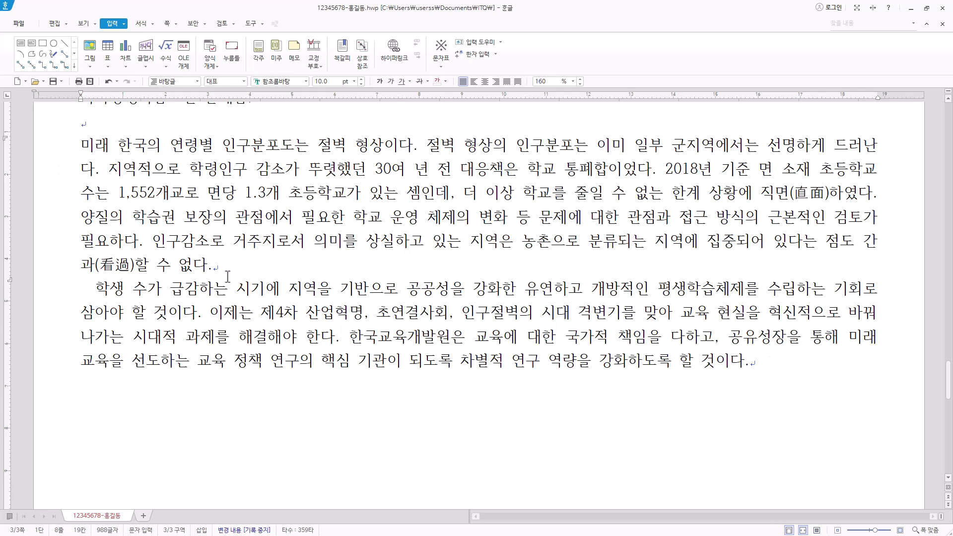
pyautogui.click(764, 362)
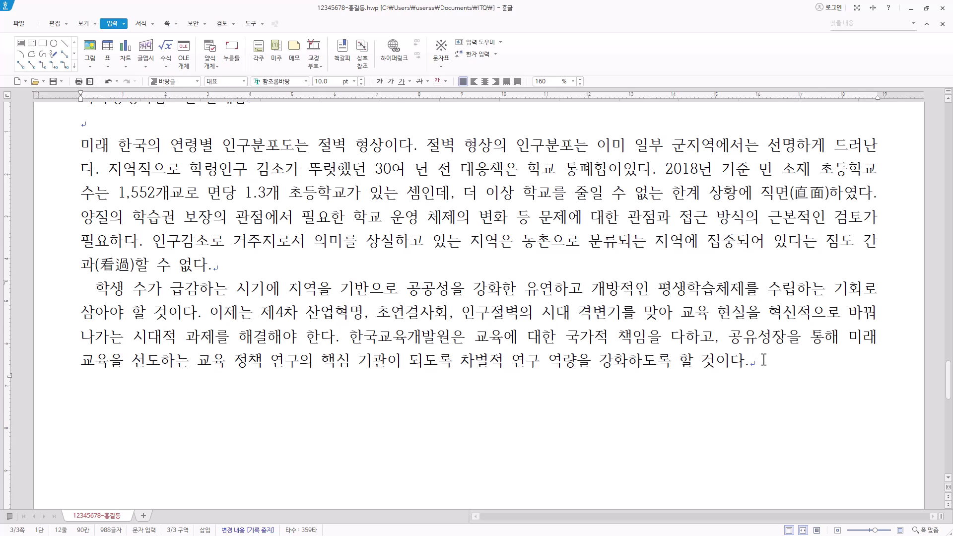
pyautogui.press('Return')
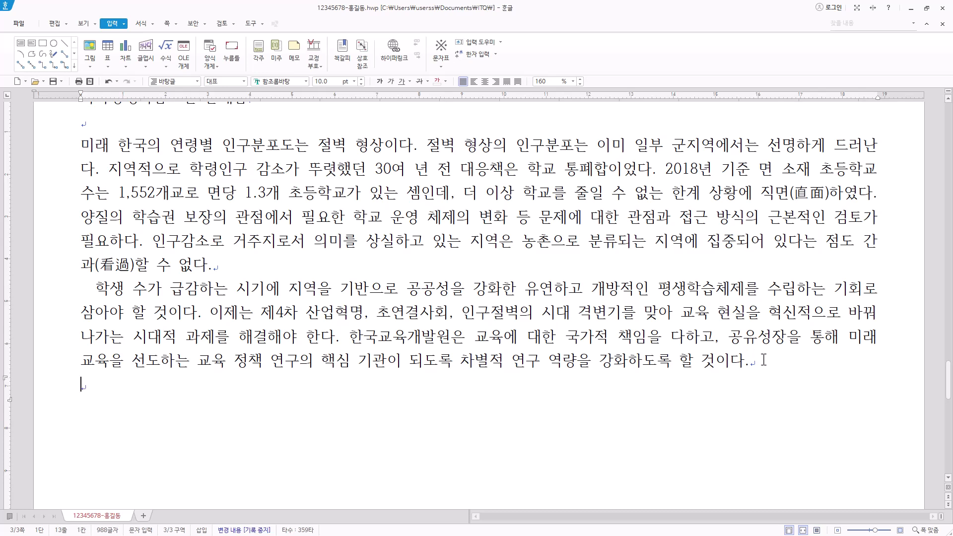
pyautogui.click(121, 420)
# - Insert a ♣ from the Hangul (HNC) full-width general symbols and follow it with the heading text "국가평생학습포털 개요"
pyautogui.hotkey('ctrl', 'F10')
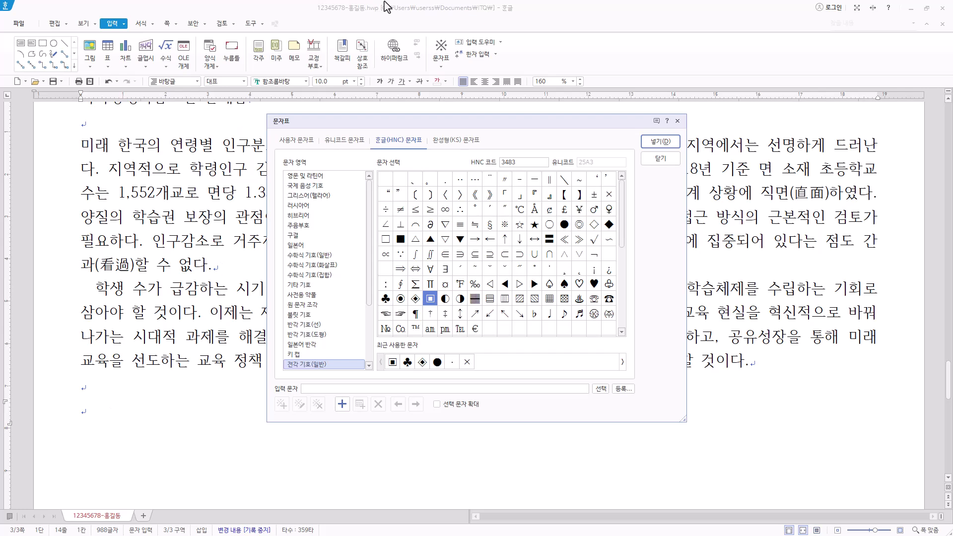
pyautogui.click(293, 141)
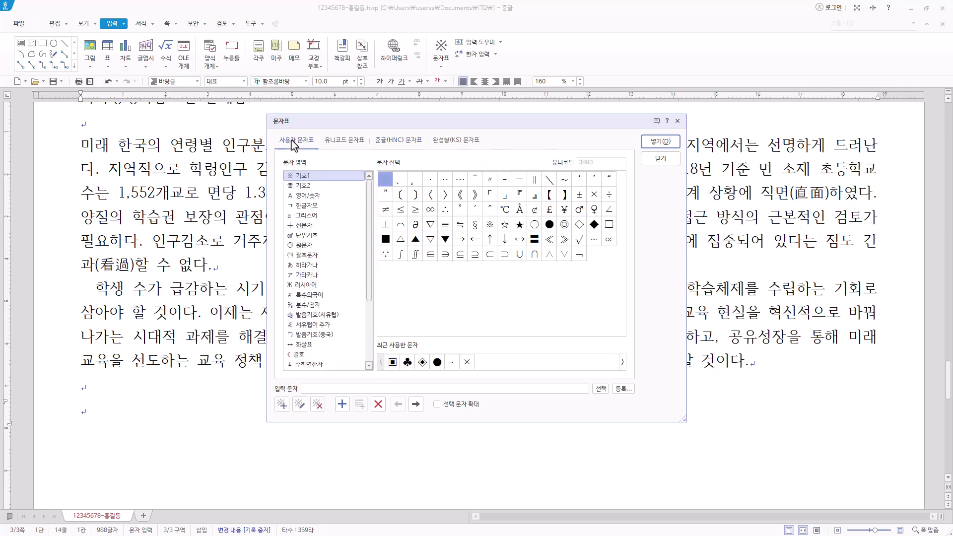
pyautogui.click(351, 142)
pyautogui.click(397, 141)
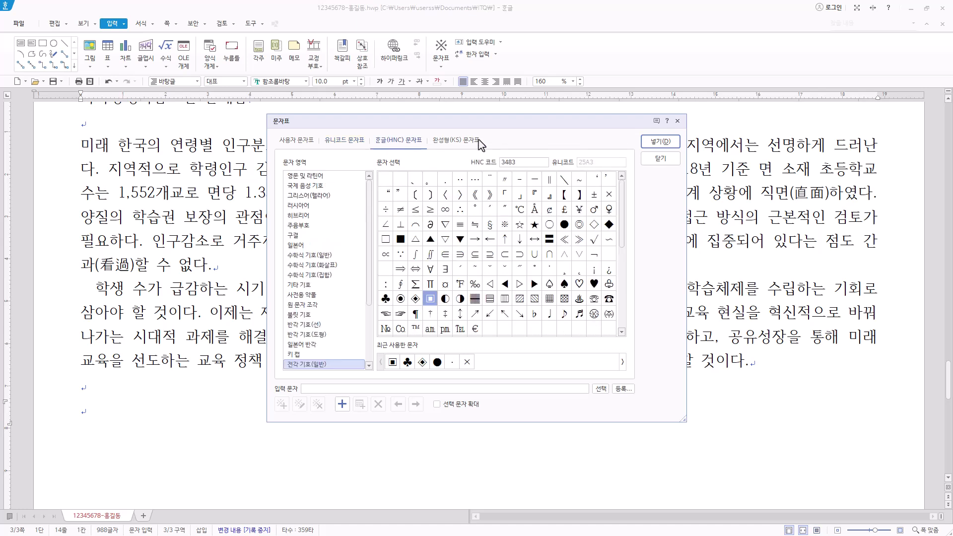
pyautogui.click(478, 141)
pyautogui.click(392, 145)
pyautogui.click(330, 364)
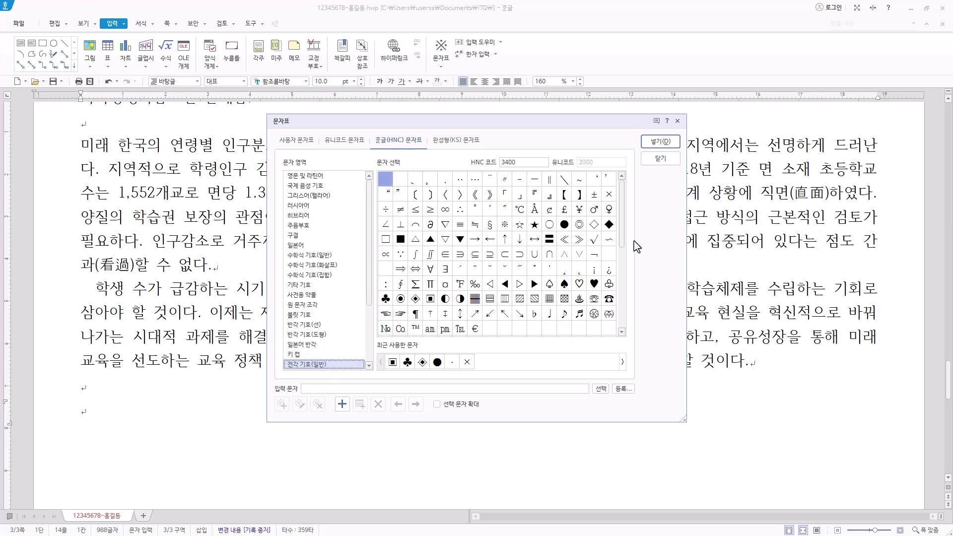
pyautogui.click(289, 140)
pyautogui.click(400, 142)
pyautogui.click(386, 298)
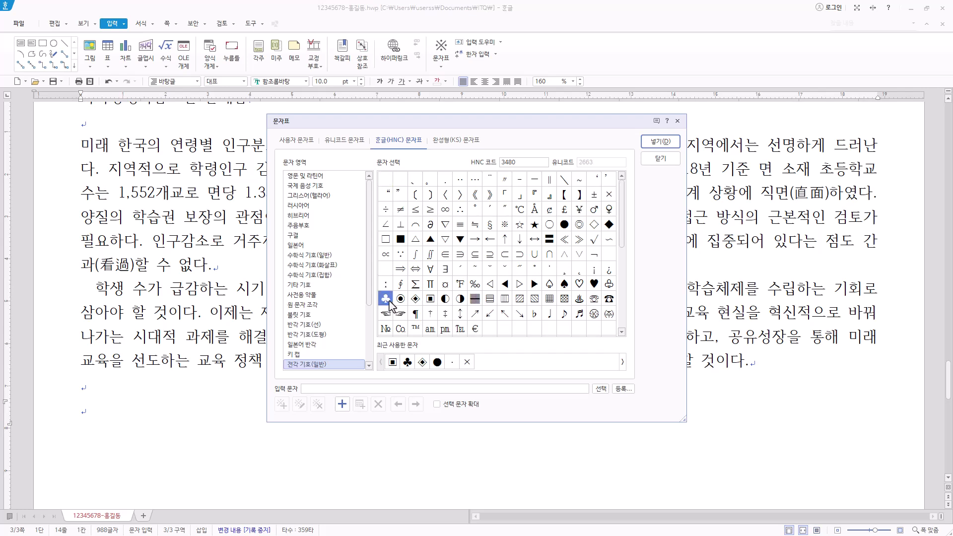
pyautogui.click(656, 142)
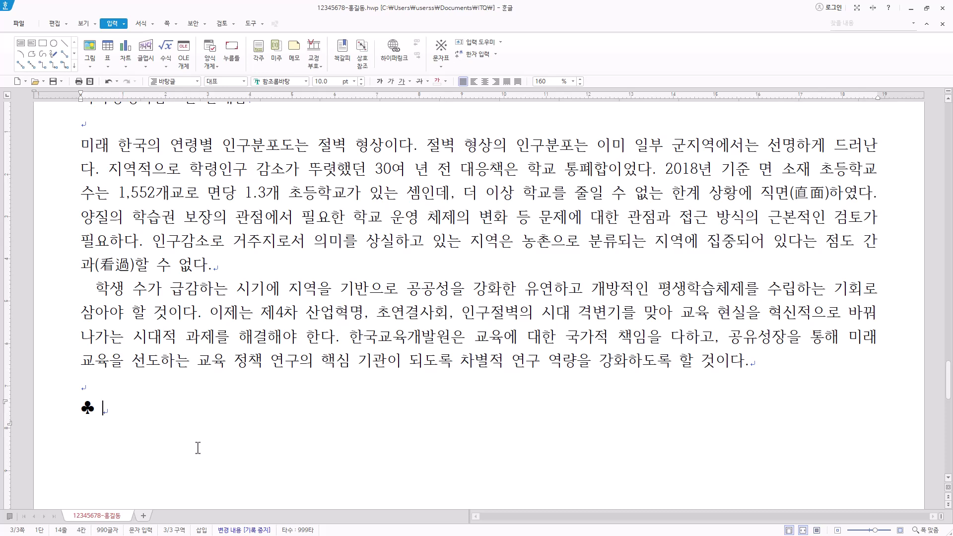
pyautogui.write('국가평생학습포털 개요.')
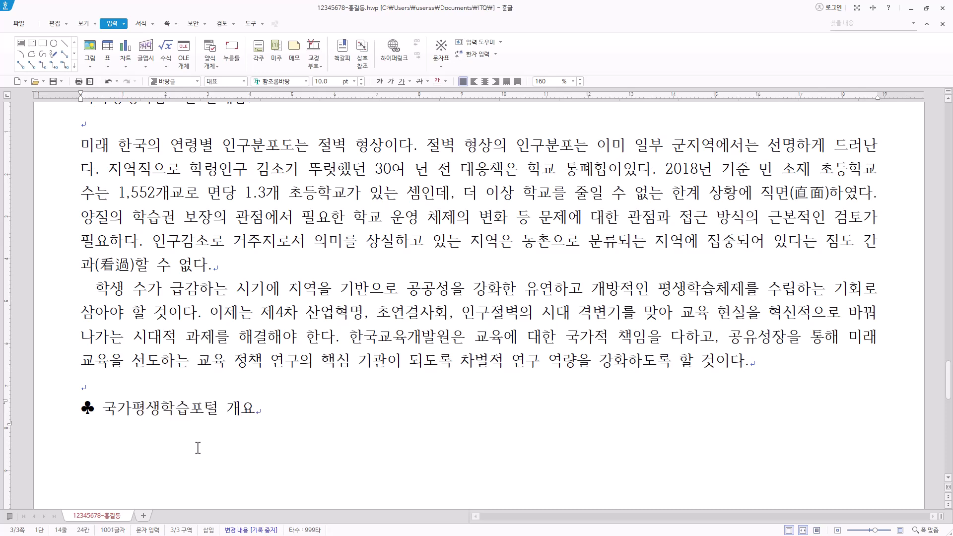
# - Enter the six outline lines below the heading, from "추진배경" through "중점과제" and its items to "평생학습 빅데이터 데이터베이스(DB) 구축"
pyautogui.scroll(-3, 214, 307)
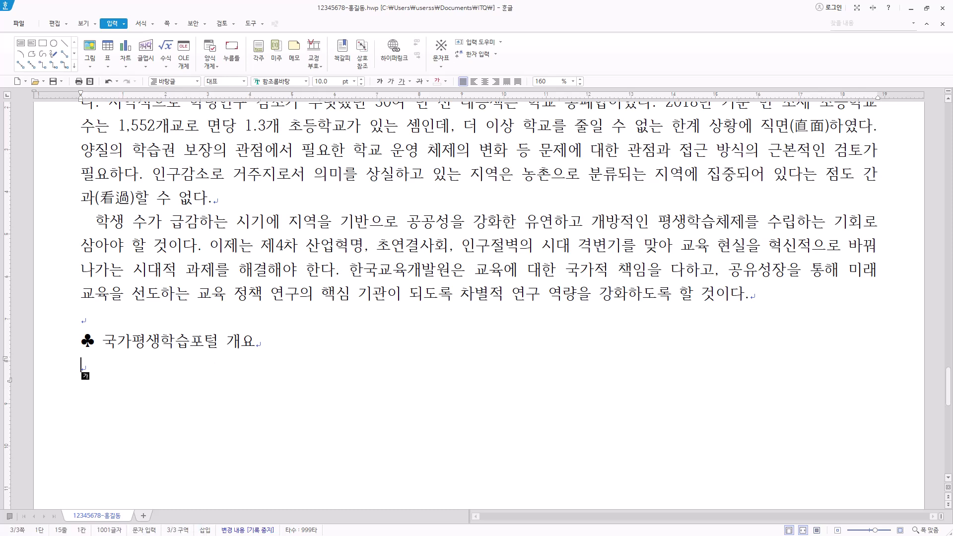
pyautogui.scroll(-5, 128, 371)
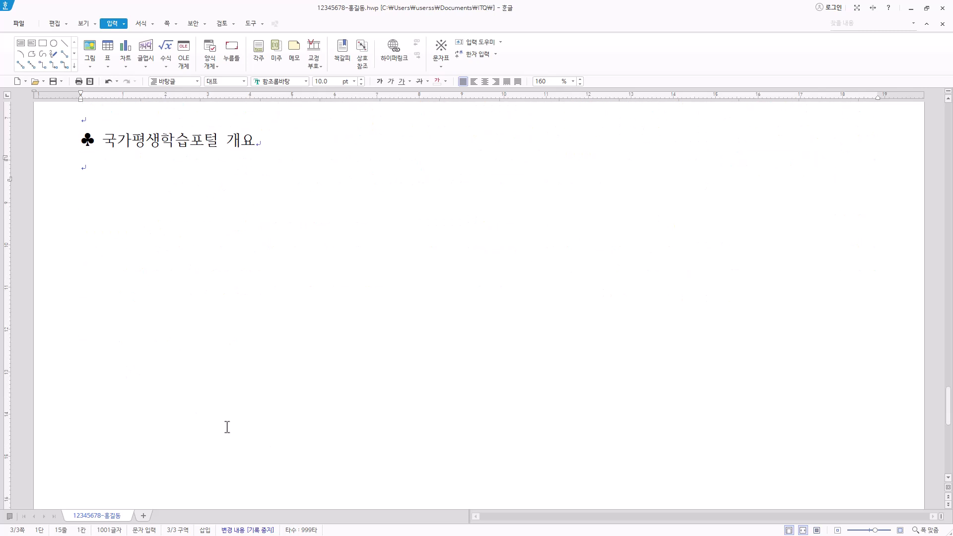
pyautogui.write('추진배경 시간적 지리적 제약으로 참여하는데 어려운 불편함 해소. 평생학습 정보의 개방, 공유, 평생학습 원스톱 서비스 지원. 중점과제 포털, 모바일 등을 활용하여 평생학습 활성화 기반 마련. 평생학습 빅데이터 데이터베이스(DB) 구축.')
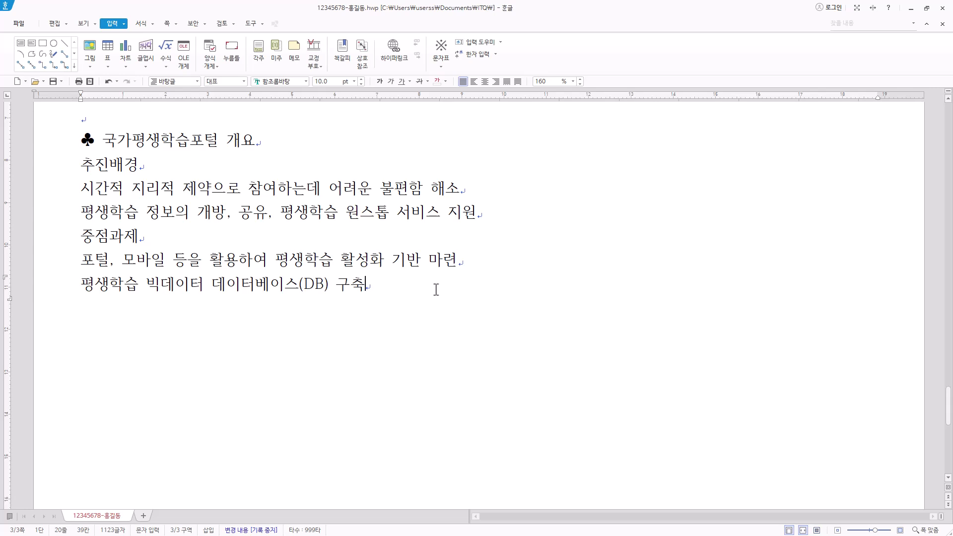
# - Leave a blank line below the outline items and add a ♣ symbol followed by the heading "방송통신학교 입학설명회 일정"
pyautogui.press('Return')
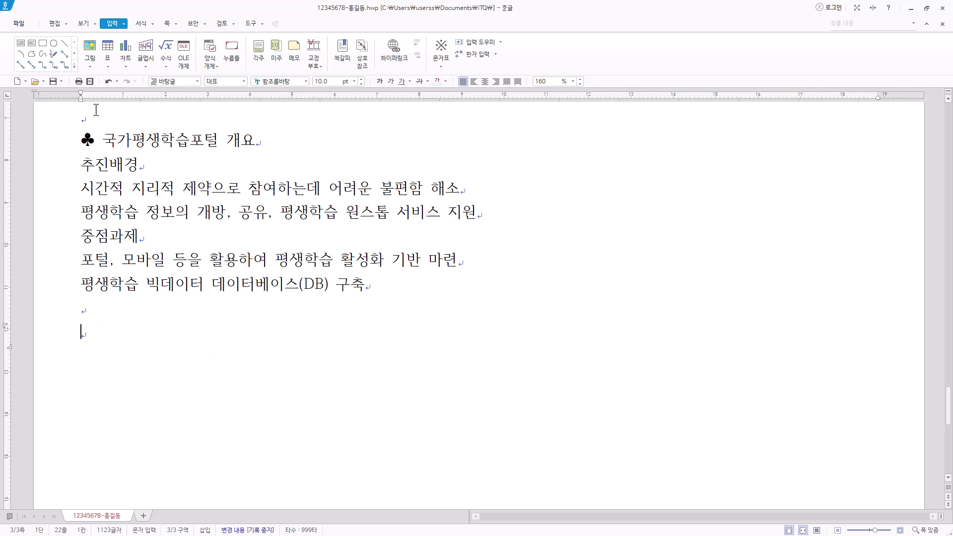
pyautogui.click(126, 333)
pyautogui.hotkey('ctrl', 'F10')
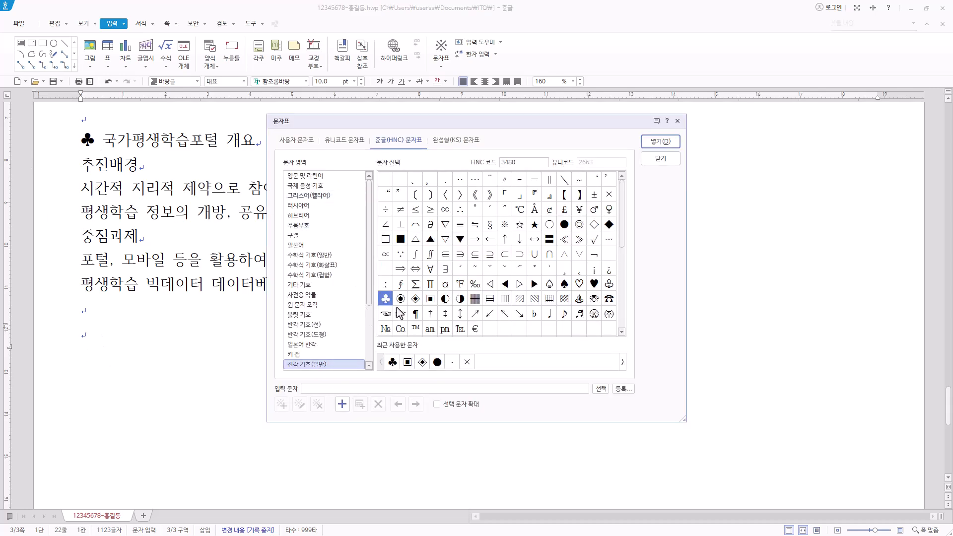
pyautogui.click(660, 143)
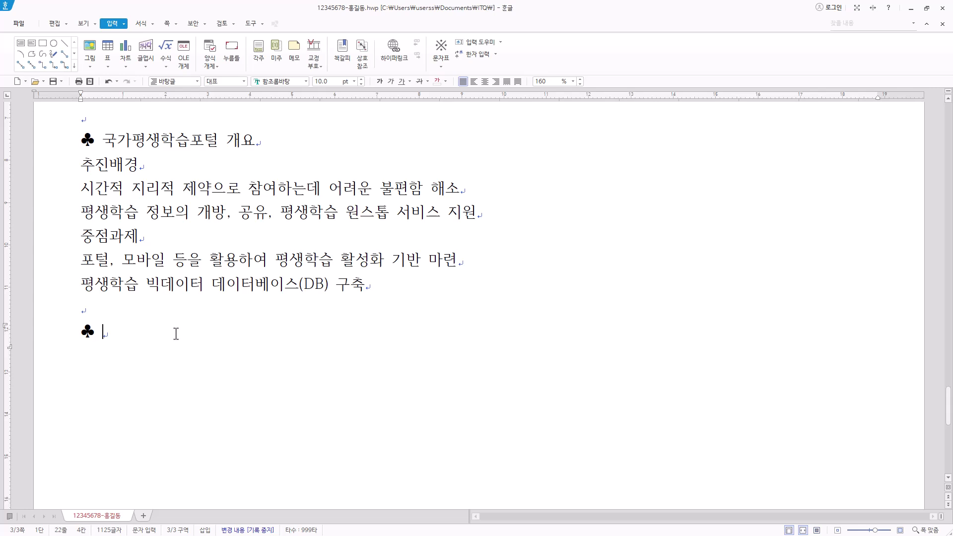
pyautogui.write('방송통신학교 입학설명회 일정')
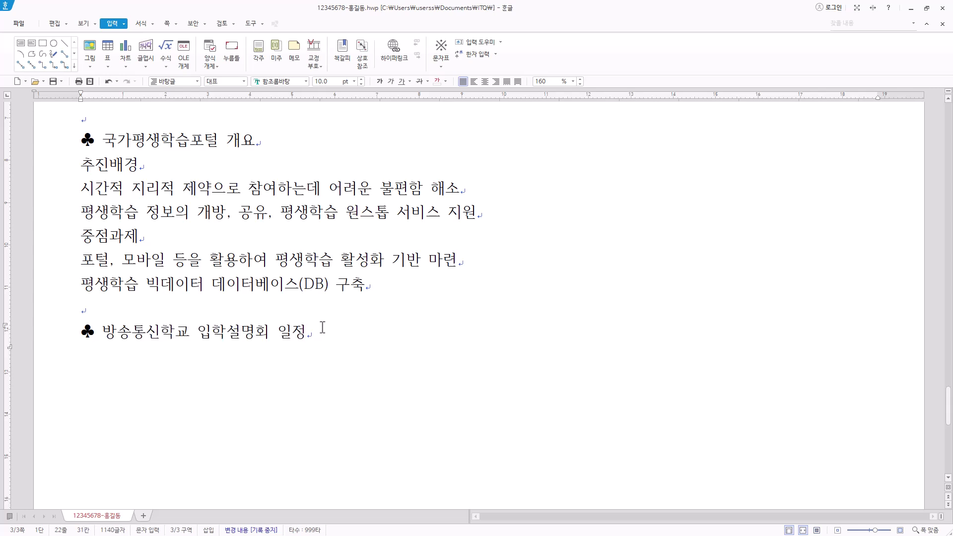
# - Insert a table with 5 rows and 5 columns, treated as a character, on a new line below the schedule heading
pyautogui.press('Return')
pyautogui.scroll(-1, 85, 318)
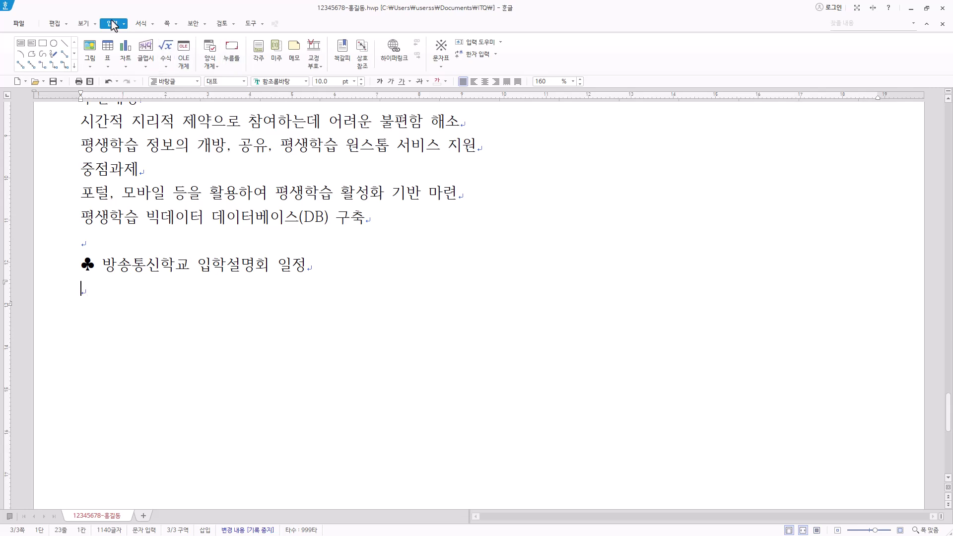
pyautogui.click(109, 48)
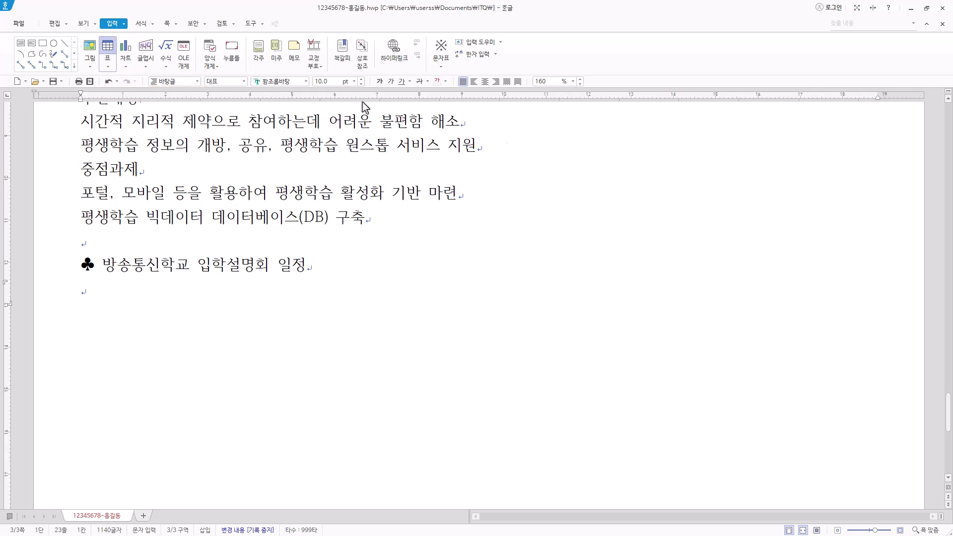
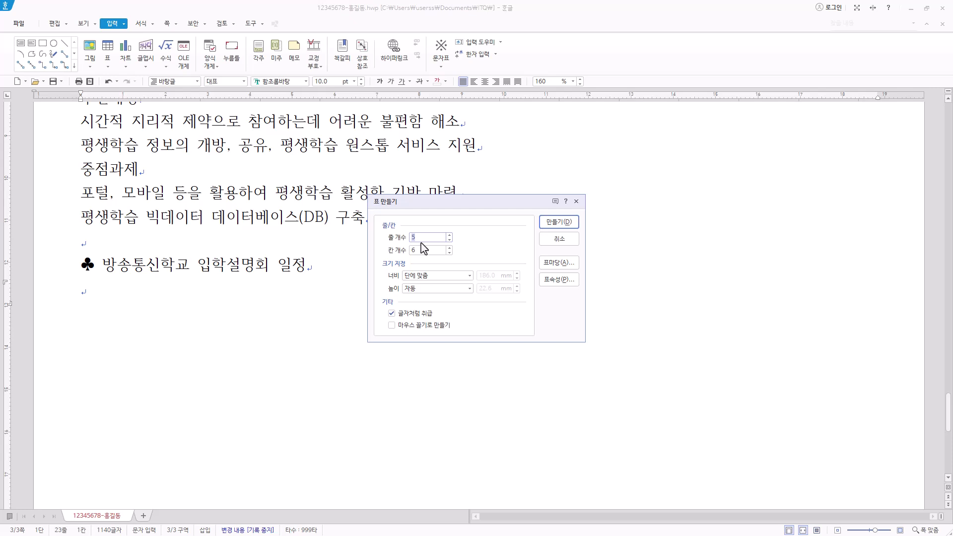
pyautogui.doubleClick(423, 250)
pyautogui.write('5')
pyautogui.click(558, 222)
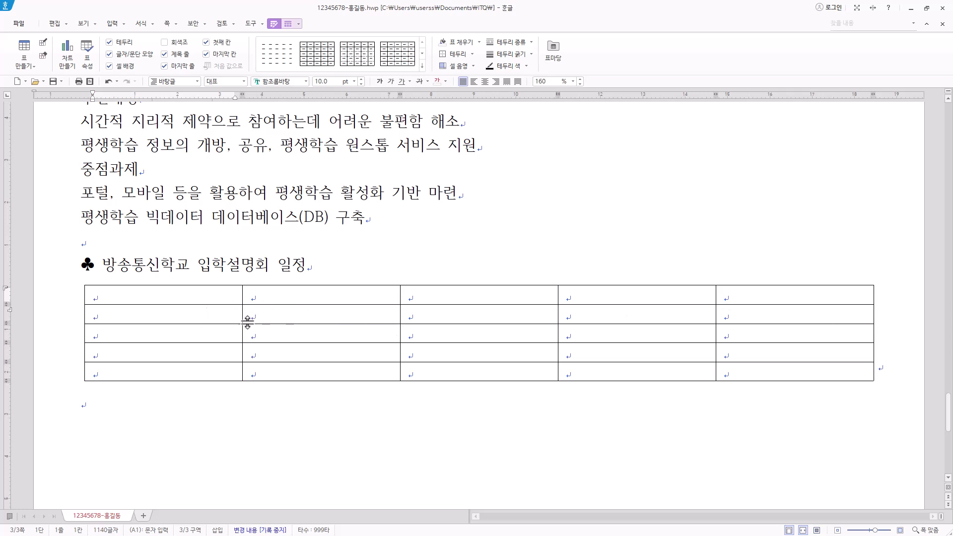
# - Narrow the table's last column to widen the fourth, and narrow the first column to widen the second
pyautogui.press('Hangul')
pyautogui.moveTo(716, 313); pyautogui.dragTo(745, 312)
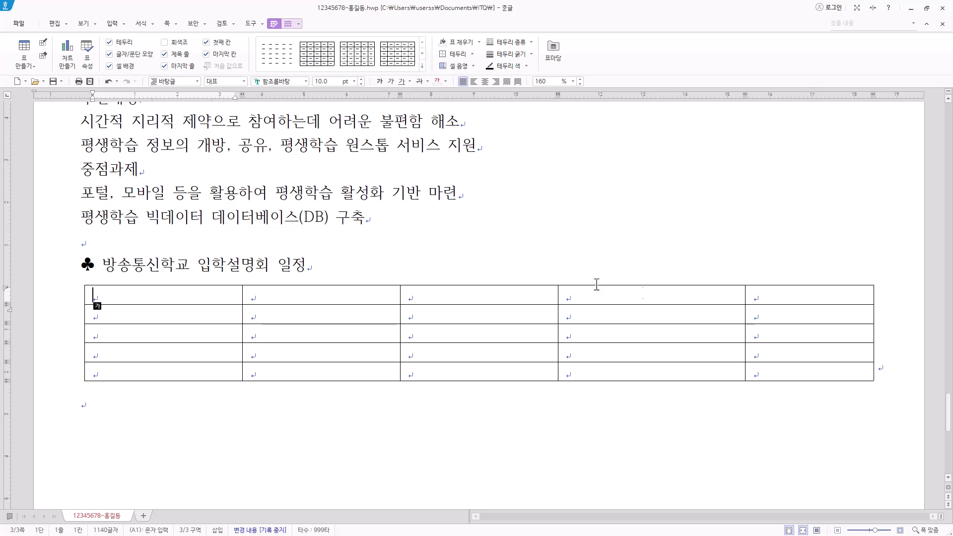
pyautogui.moveTo(243, 316); pyautogui.dragTo(200, 317)
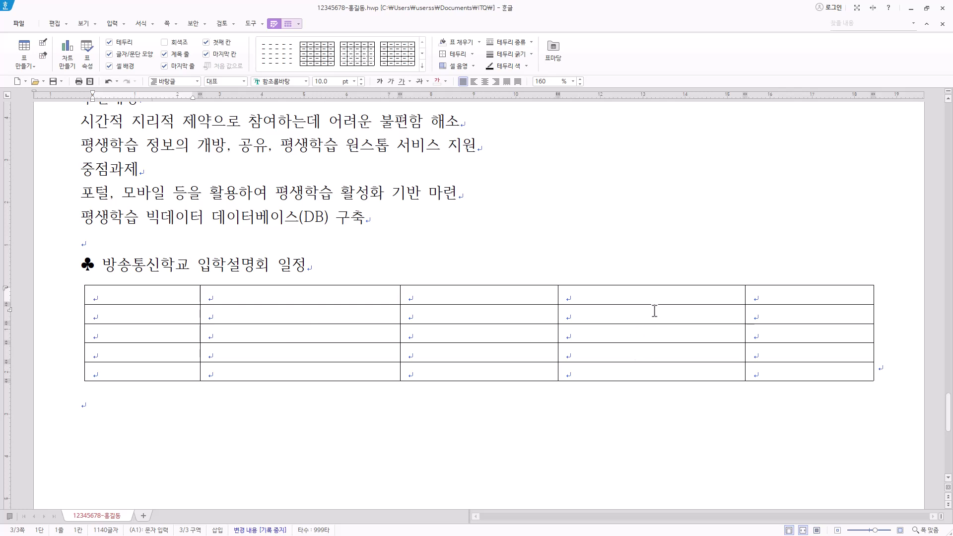
# - Merge the second through fifth cells of the table's fourth row into one cell
pyautogui.click(266, 354)
pyautogui.click(149, 349)
pyautogui.click(225, 350)
pyautogui.moveTo(265, 353); pyautogui.dragTo(866, 352)
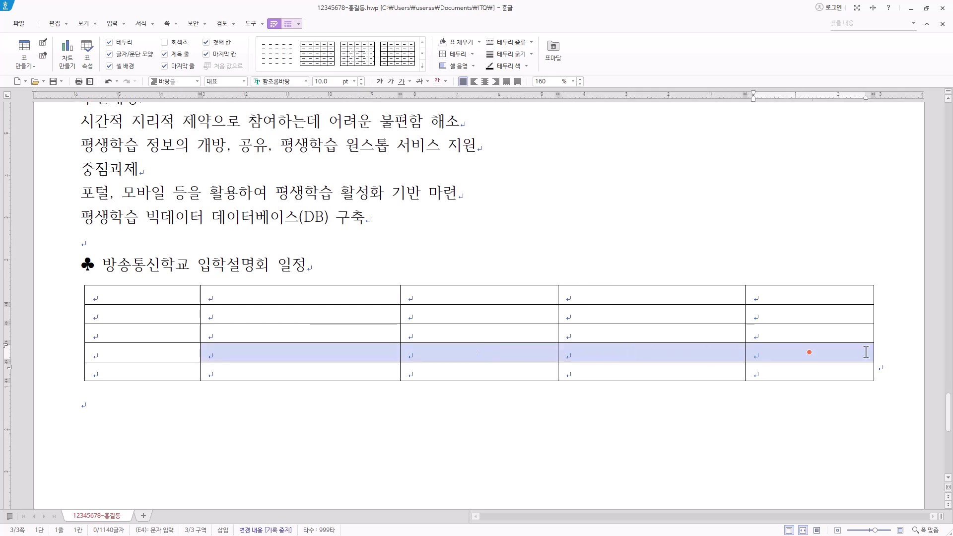
pyautogui.rightClick(835, 352)
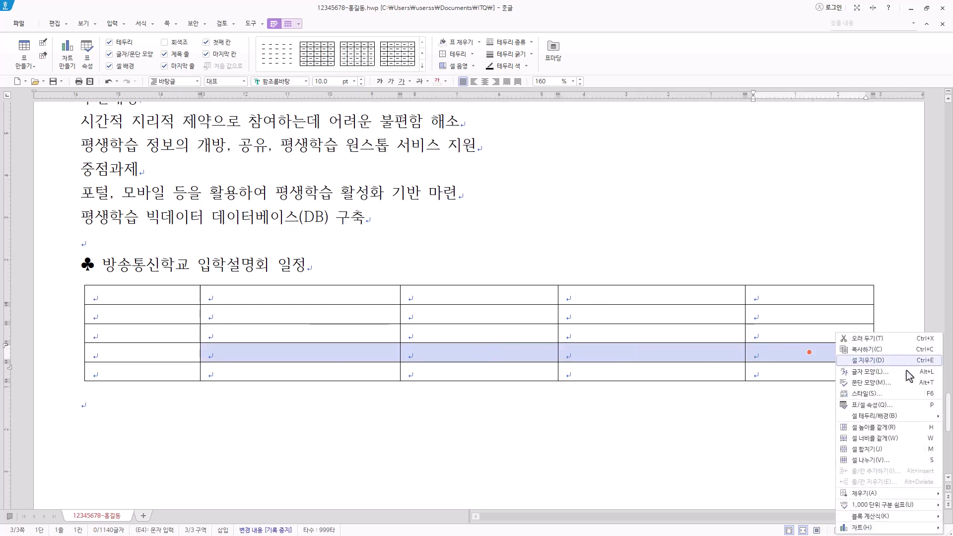
pyautogui.click(899, 451)
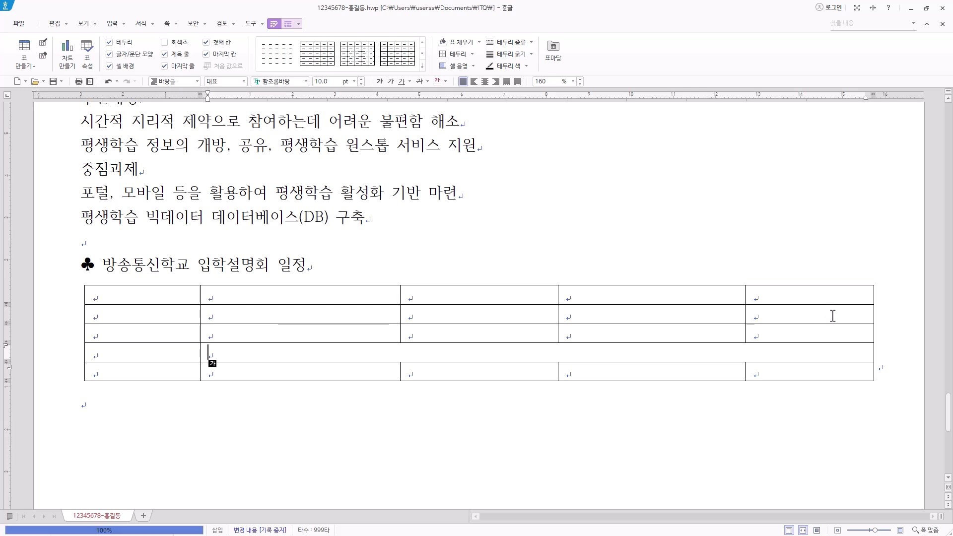
# - Merge the second-row and third-row cells of the table's last column
pyautogui.moveTo(833, 318); pyautogui.dragTo(836, 334)
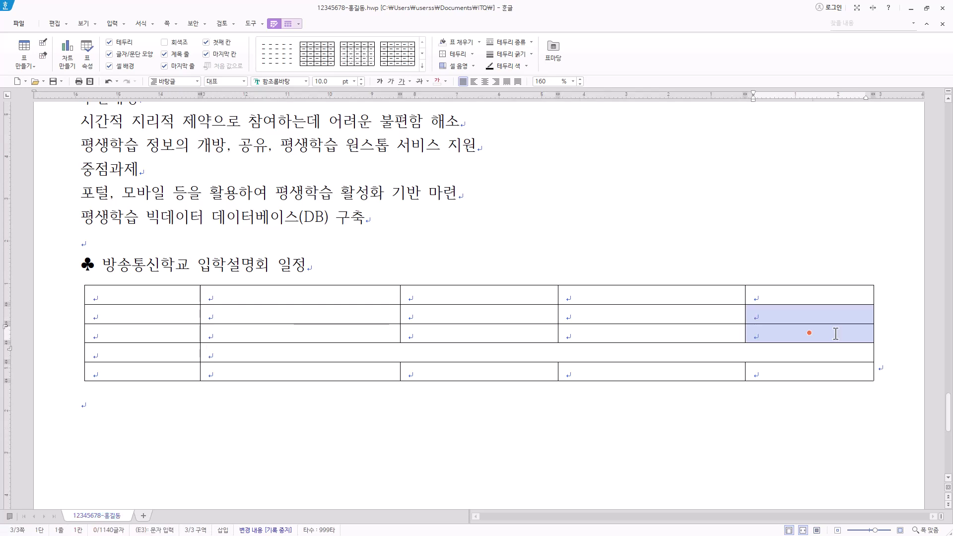
pyautogui.rightClick(836, 334)
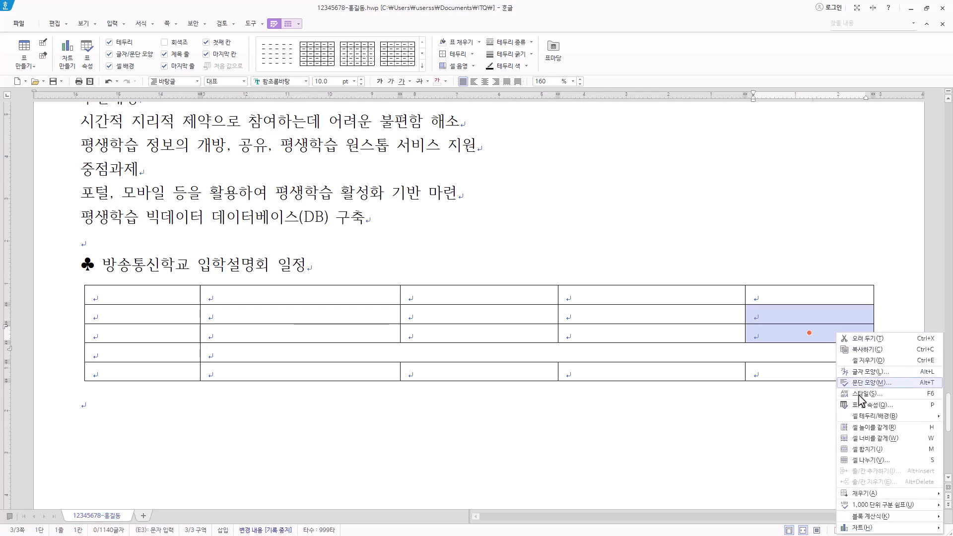
pyautogui.click(880, 452)
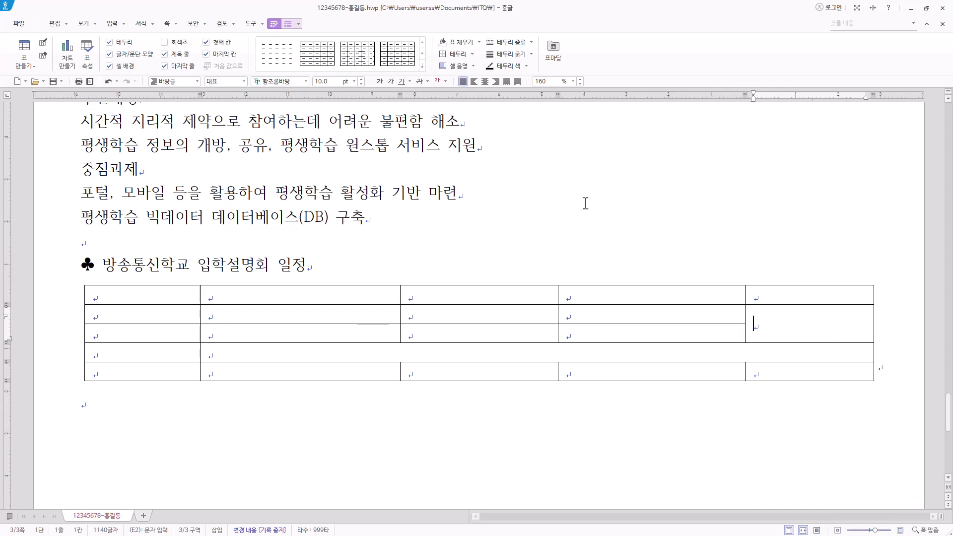
# - Fill the table with the schedule, from the header row 시간, 2월 8일, 2월 9일, 2월 10일, 장소 through the 13:00-16:00 row
pyautogui.click(141, 297)
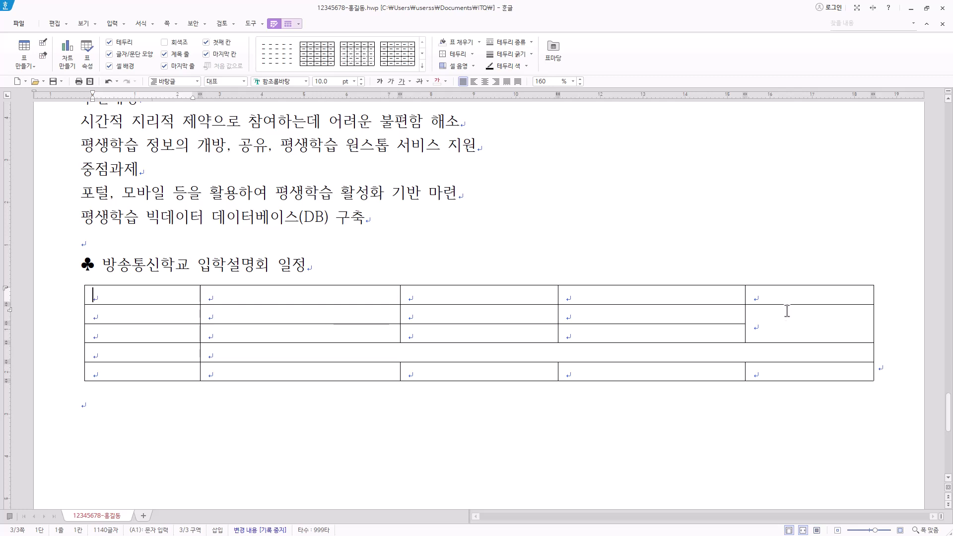
pyautogui.hotkey('ctrl', 'v')
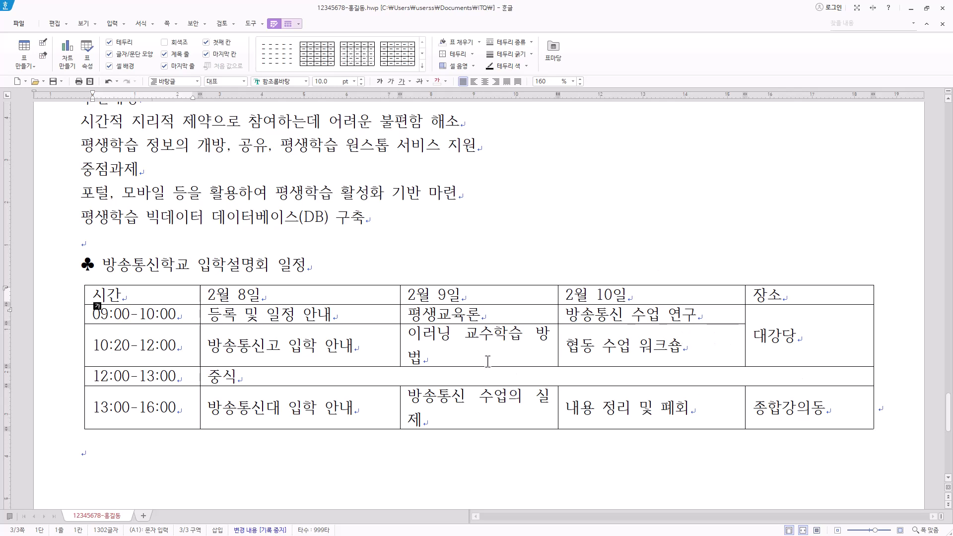
pyautogui.moveTo(409, 332); pyautogui.dragTo(459, 357)
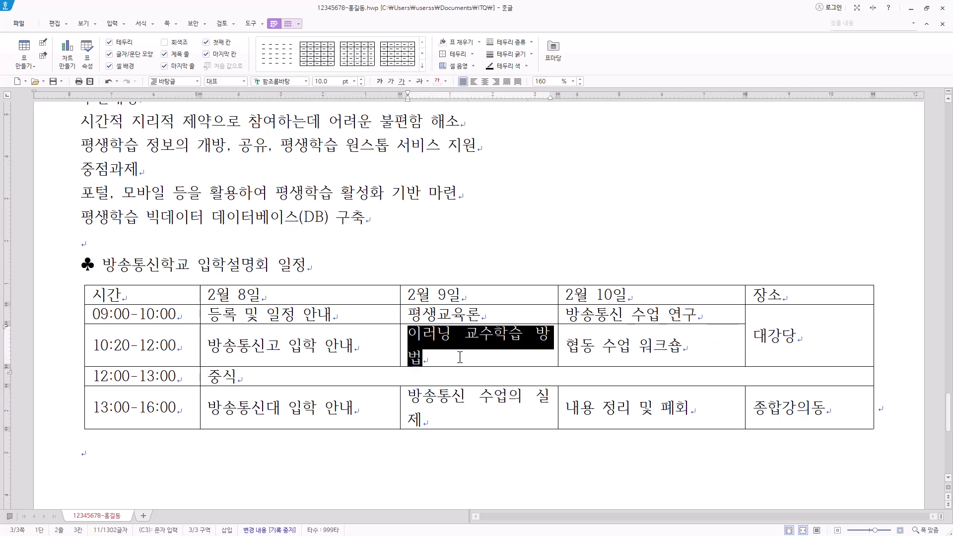
pyautogui.click(531, 355)
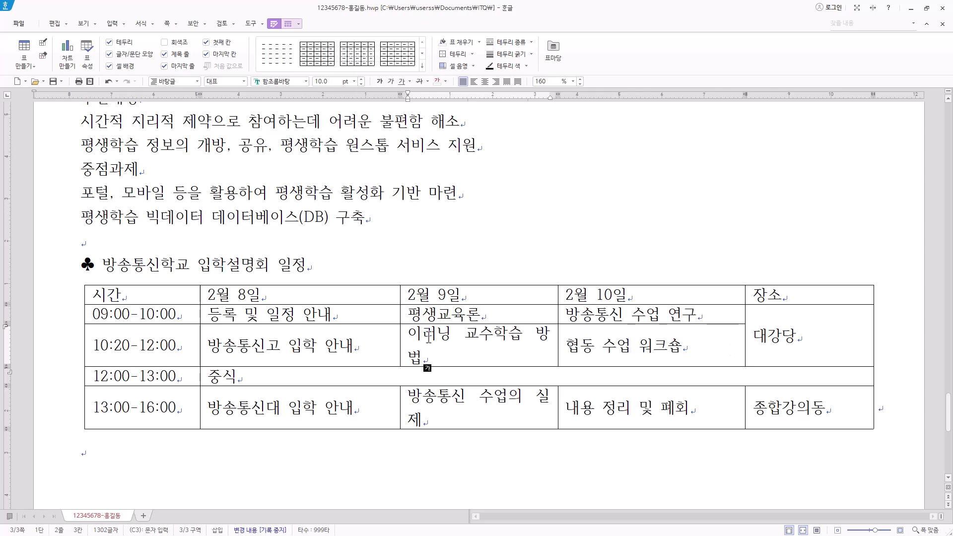
# - Leave a blank line below the table and enter "한국교육개발원" on the following line
pyautogui.scroll(-2, 488, 337)
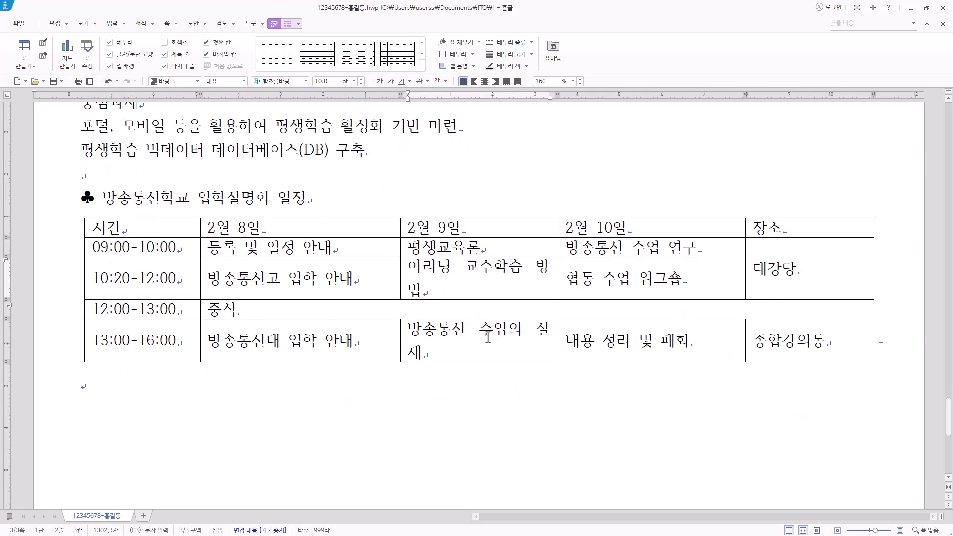
pyautogui.click(84, 387)
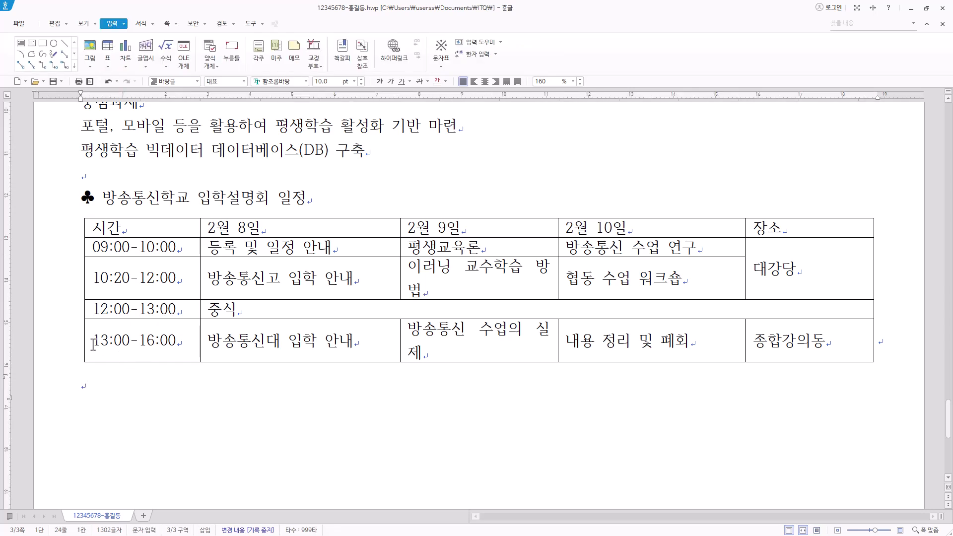
pyautogui.press('Return')
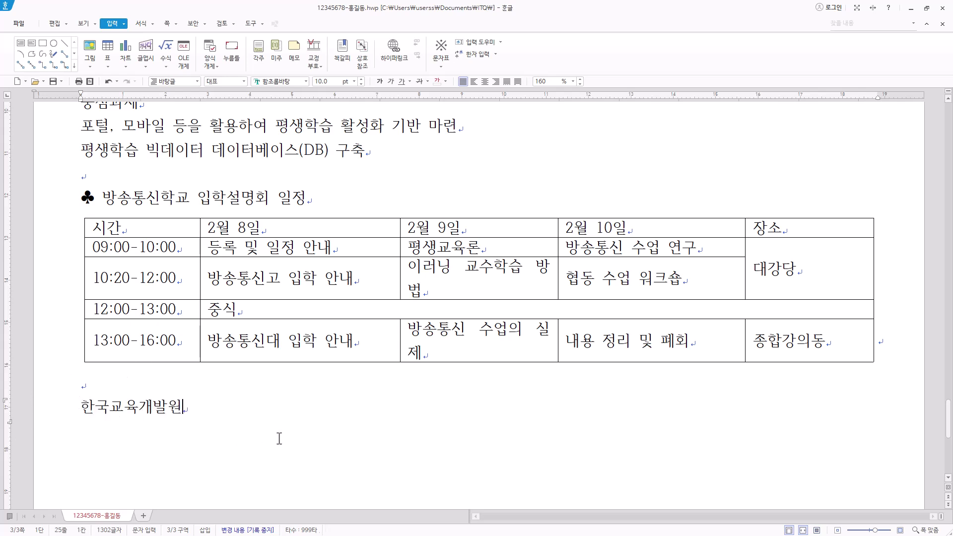
# - Change the font of the page title "국가평생학습포털 늘배움" to 굴림
pyautogui.scroll(-6, 204, 431)
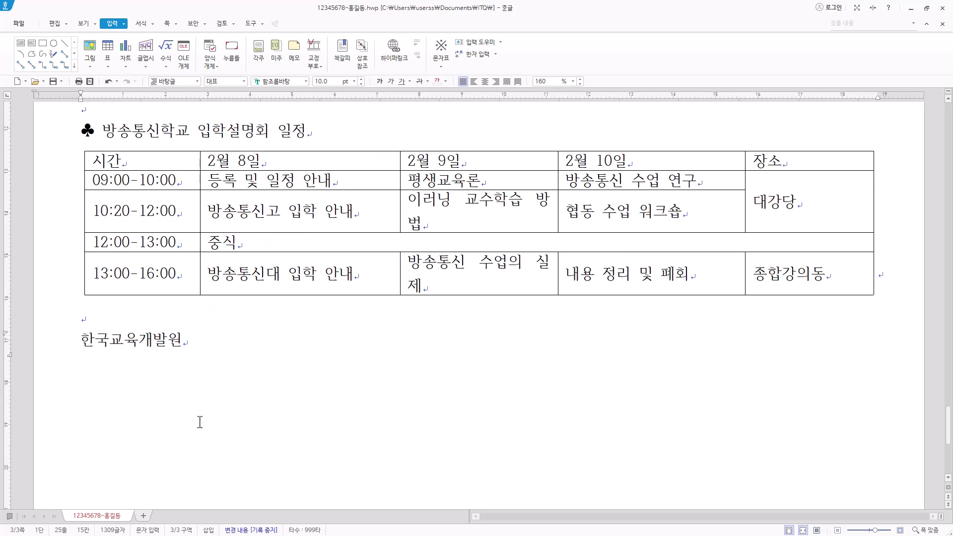
pyautogui.scroll(3, 292, 427)
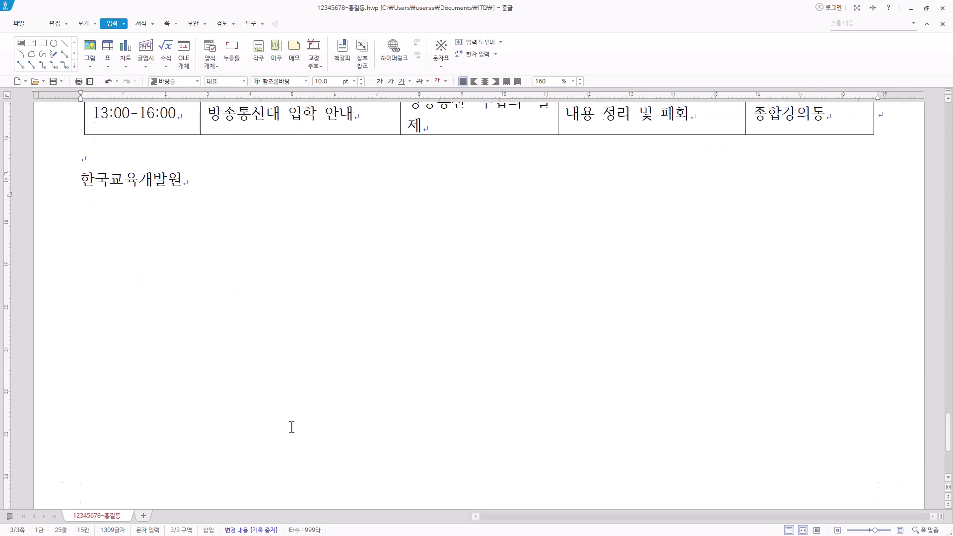
pyautogui.scroll(-5, 292, 427)
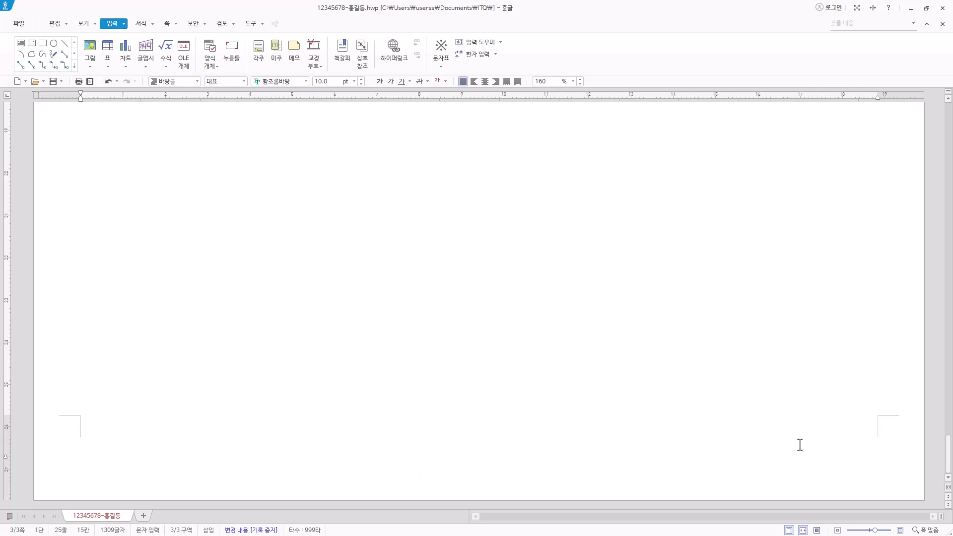
pyautogui.scroll(5, 755, 429)
pyautogui.scroll(10, 749, 412)
pyautogui.scroll(-3, 458, 325)
pyautogui.click(277, 206)
pyautogui.hotkey('shift', 'Home')
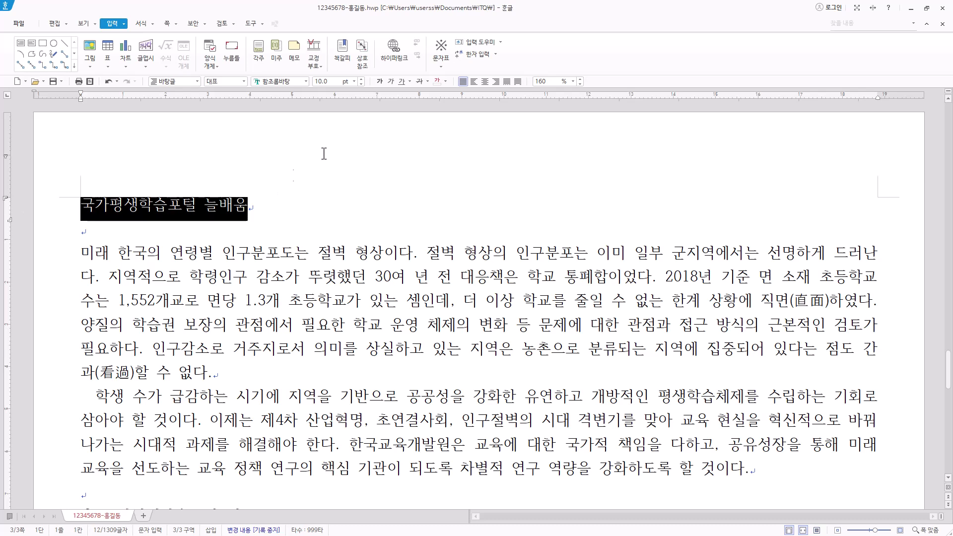
pyautogui.click(292, 82)
pyautogui.write('굴ㄹ')
pyautogui.press('Return')
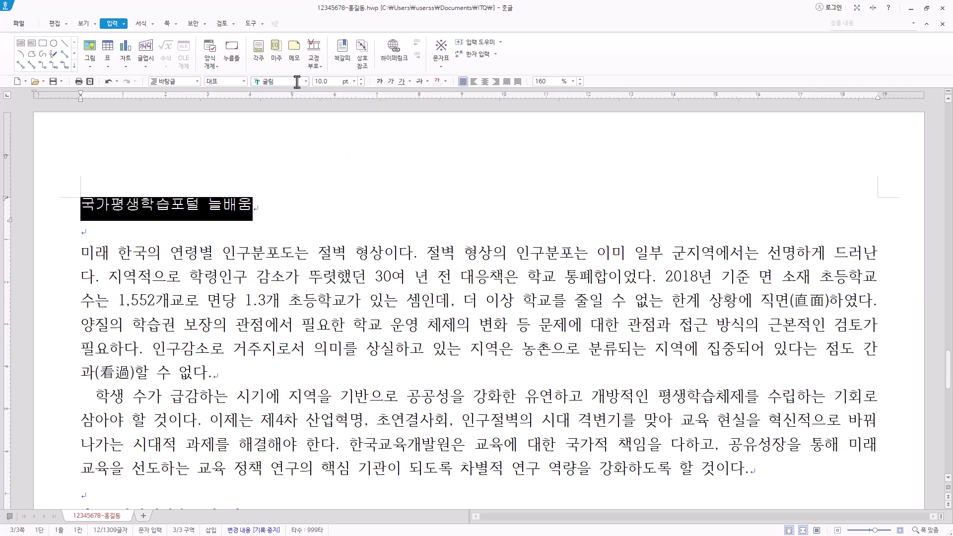
# - Set the page title to 18 pt, make it bold and centre it
pyautogui.click(354, 82)
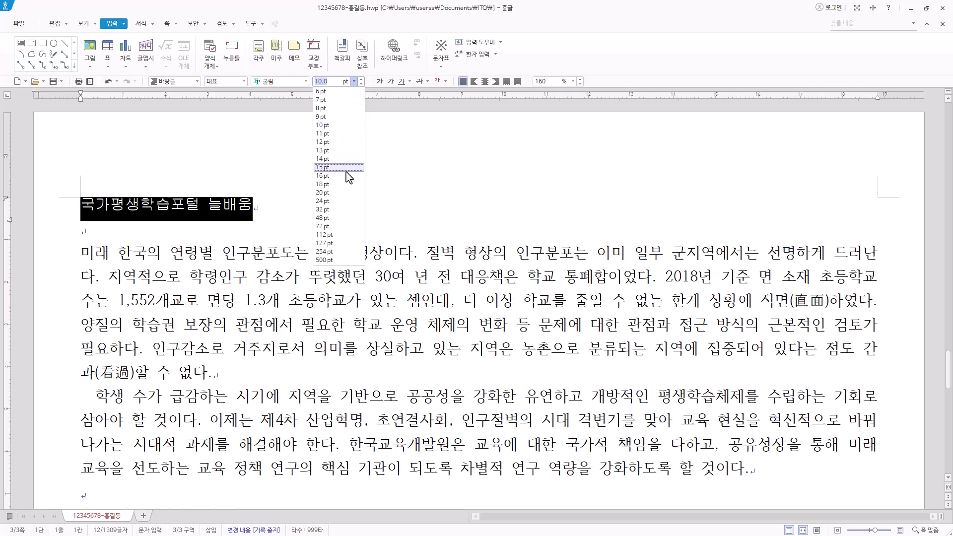
pyautogui.click(322, 184)
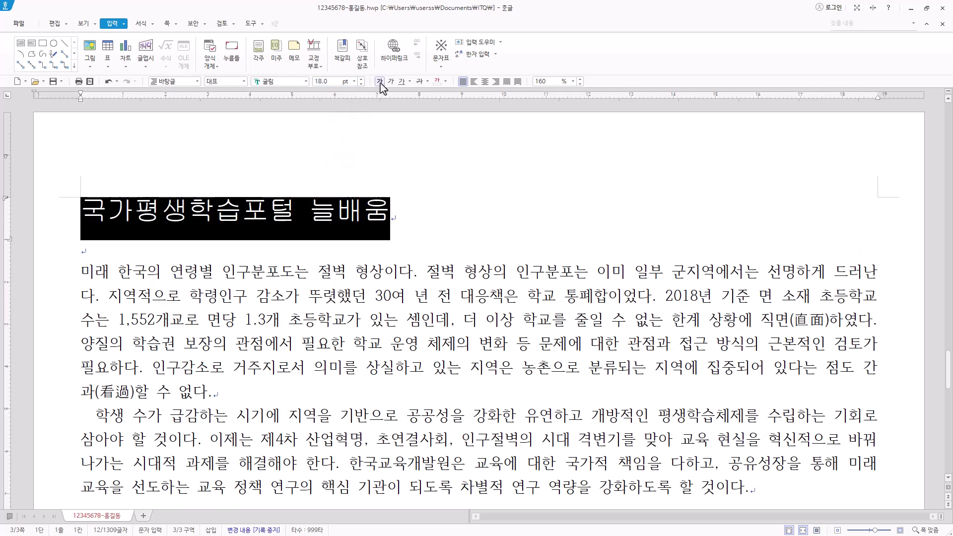
pyautogui.click(380, 82)
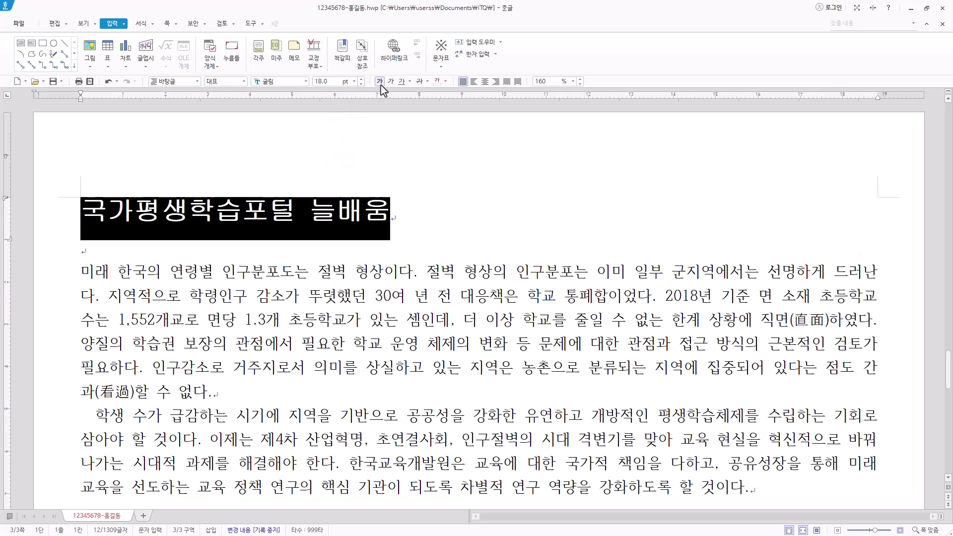
pyautogui.click(485, 82)
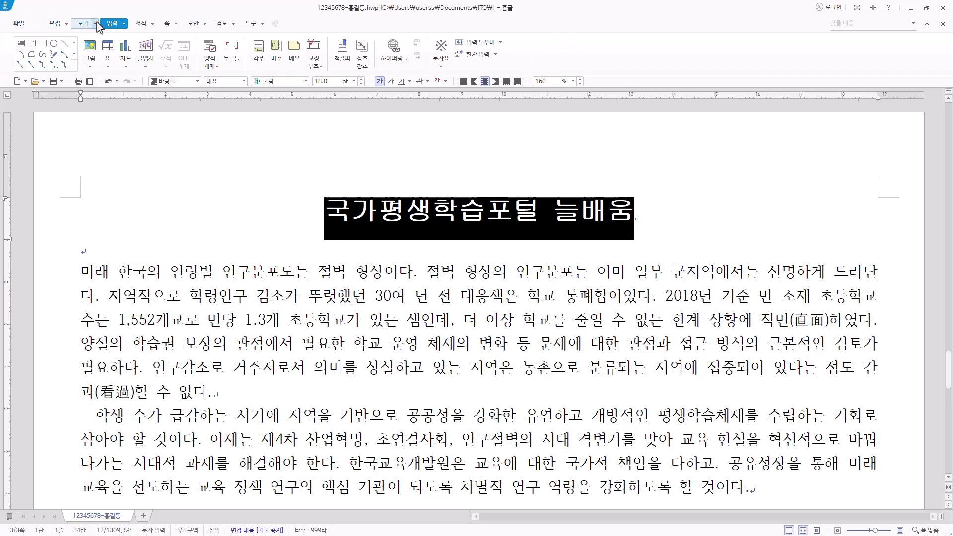
# - Add the ruby text "배움으로 여는 미래" above the page title
pyautogui.click(124, 23)
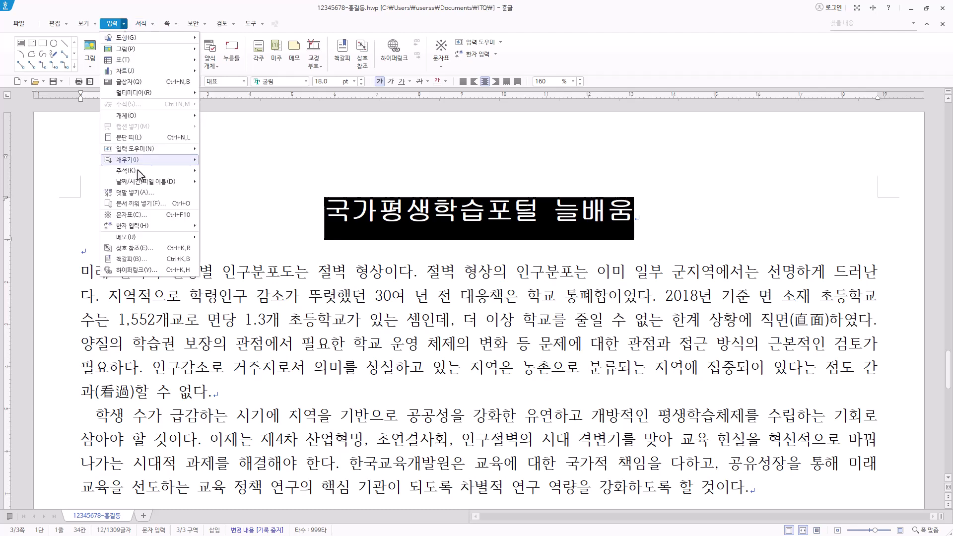
pyautogui.click(144, 194)
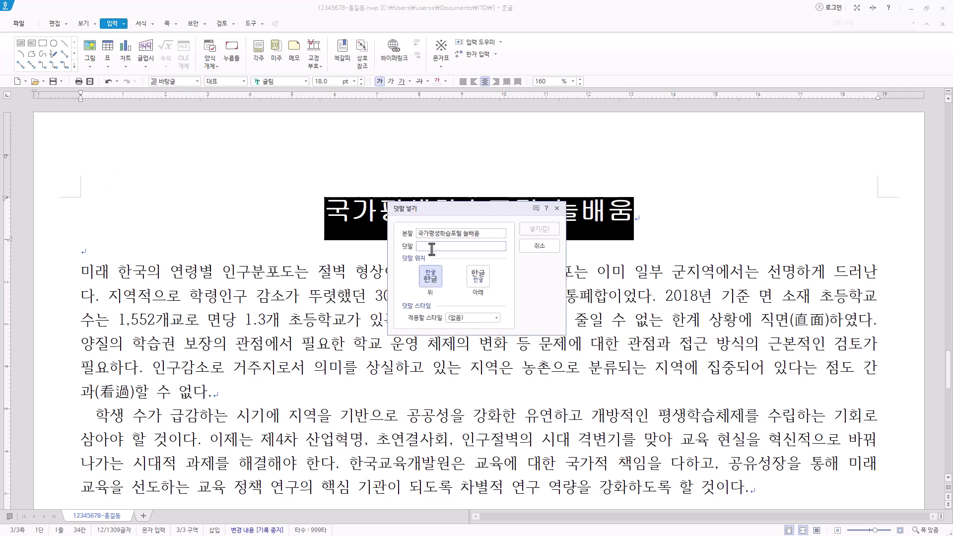
pyautogui.write('배움으로 여는 미래')
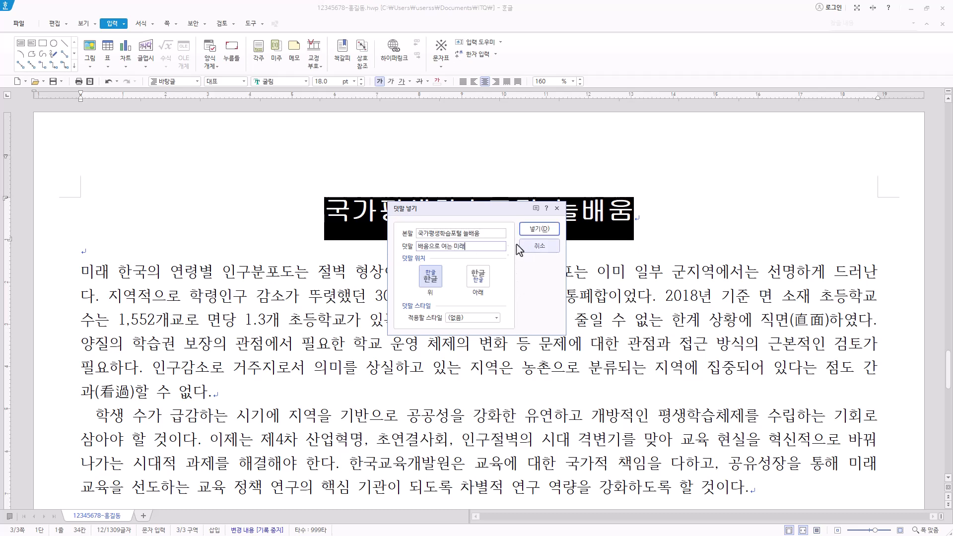
pyautogui.click(539, 229)
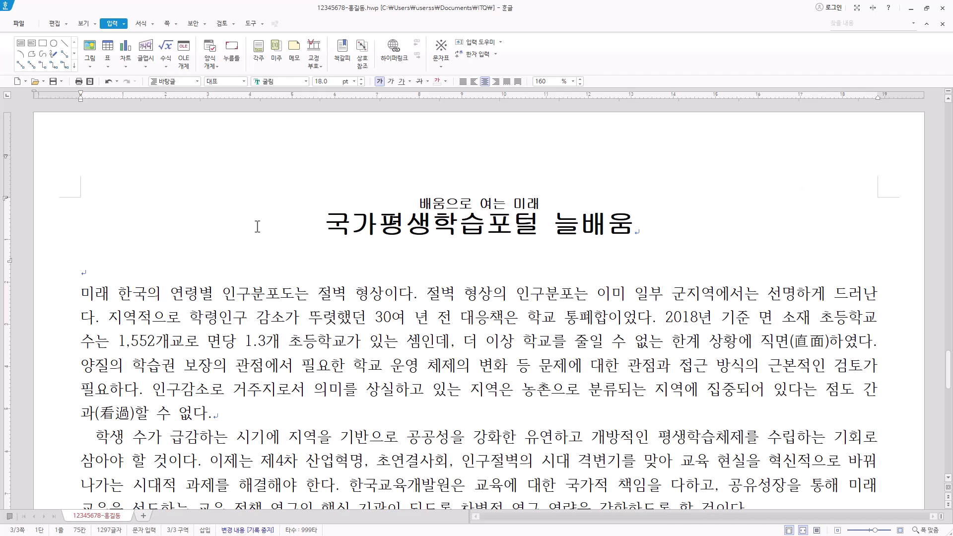
# - Add a page header for both pages containing the text "배움의 기회"
pyautogui.click(129, 270)
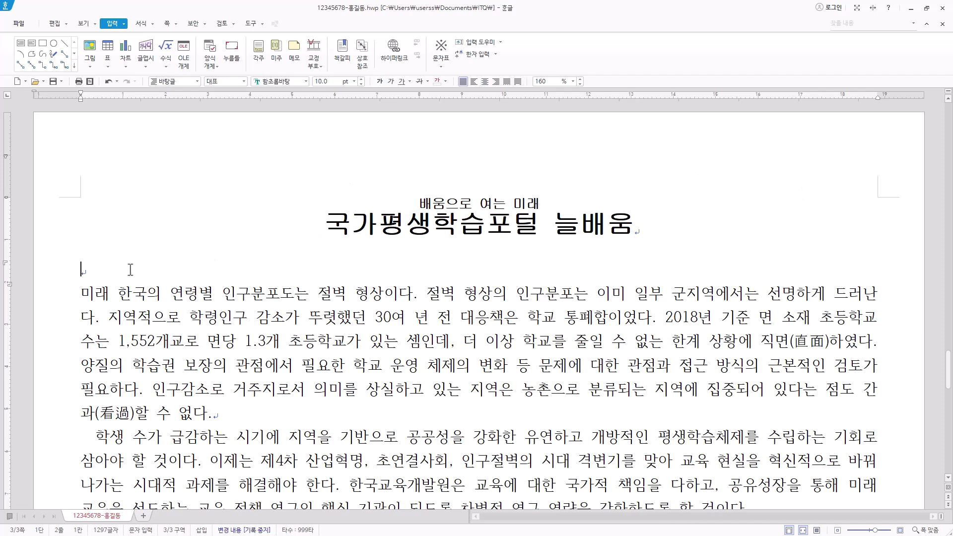
pyautogui.click(167, 24)
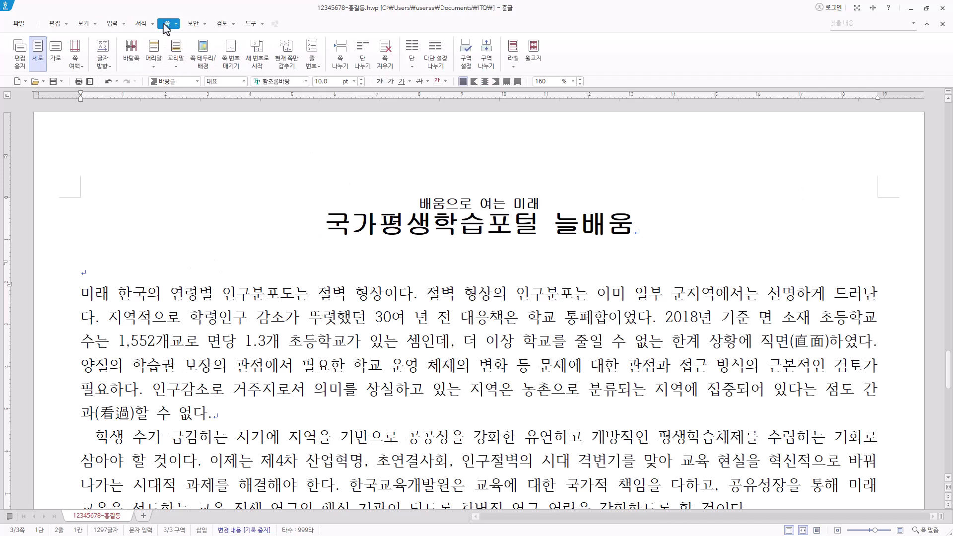
pyautogui.click(153, 52)
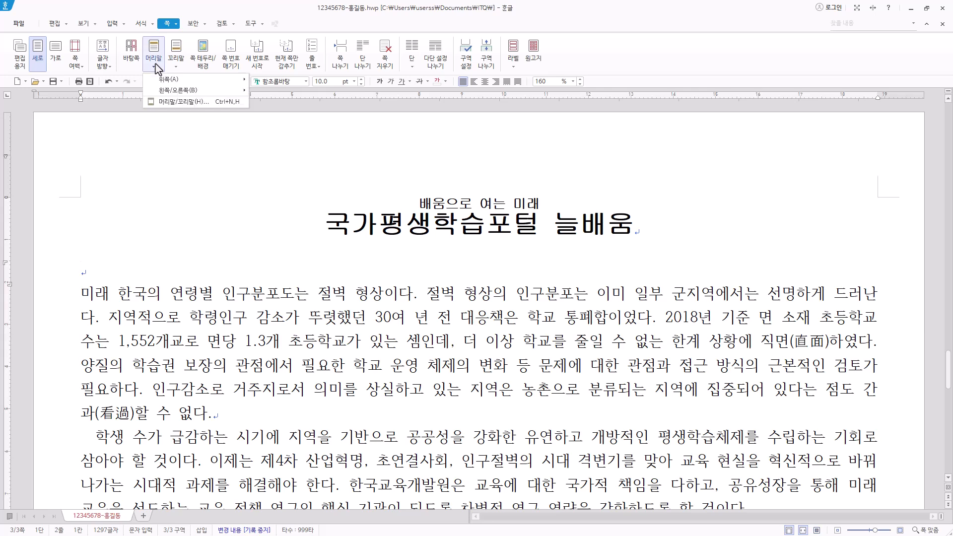
pyautogui.click(170, 102)
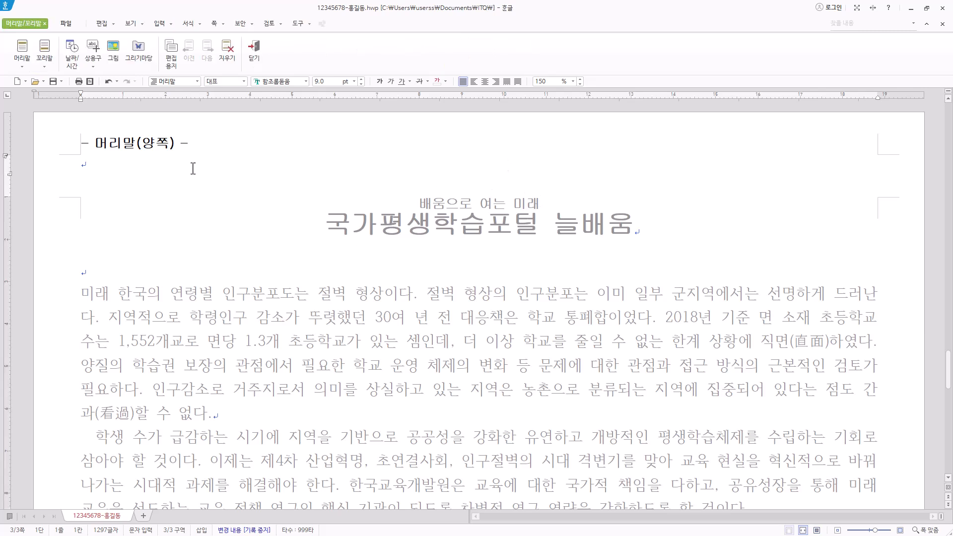
pyautogui.write('배움의 기회')
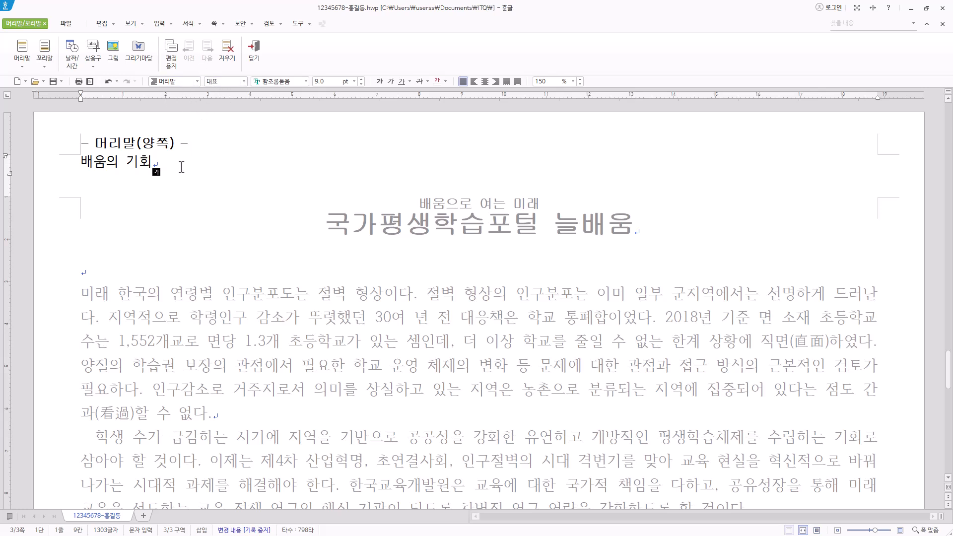
# - Format the header text as 돋움, 10 pt, right-aligned, and return to the body text
pyautogui.hotkey('shift', 'Home')
pyautogui.click(294, 82)
pyautogui.write('돋움')
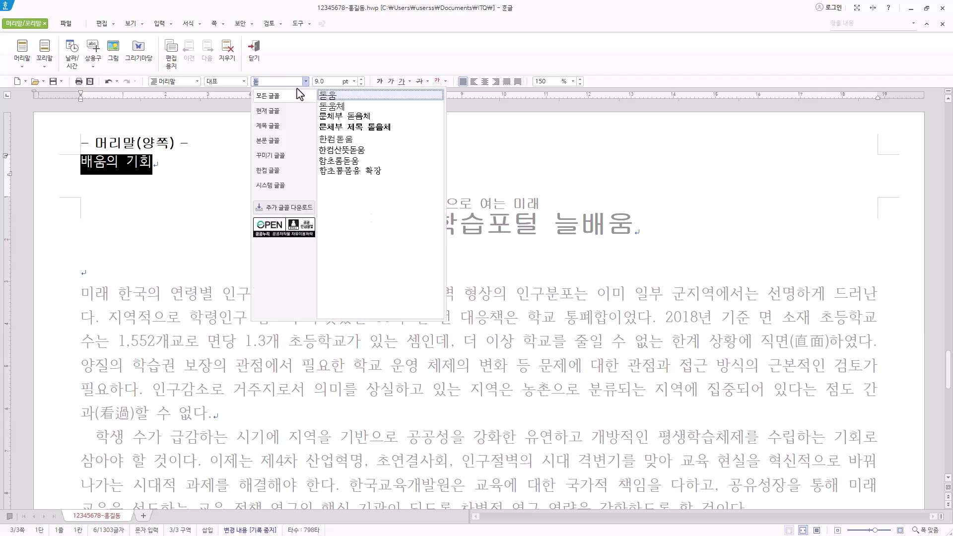
pyautogui.press('Return')
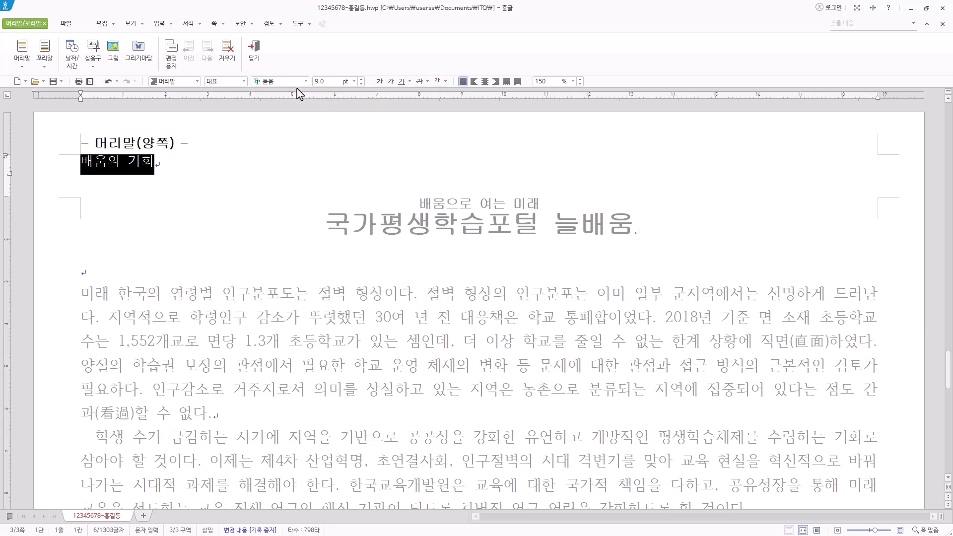
pyautogui.click(361, 79)
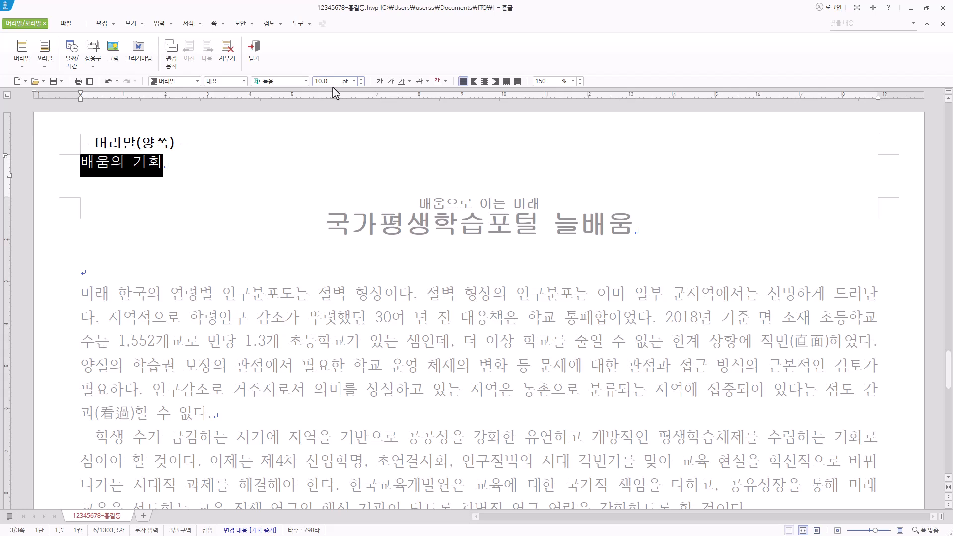
pyautogui.click(496, 83)
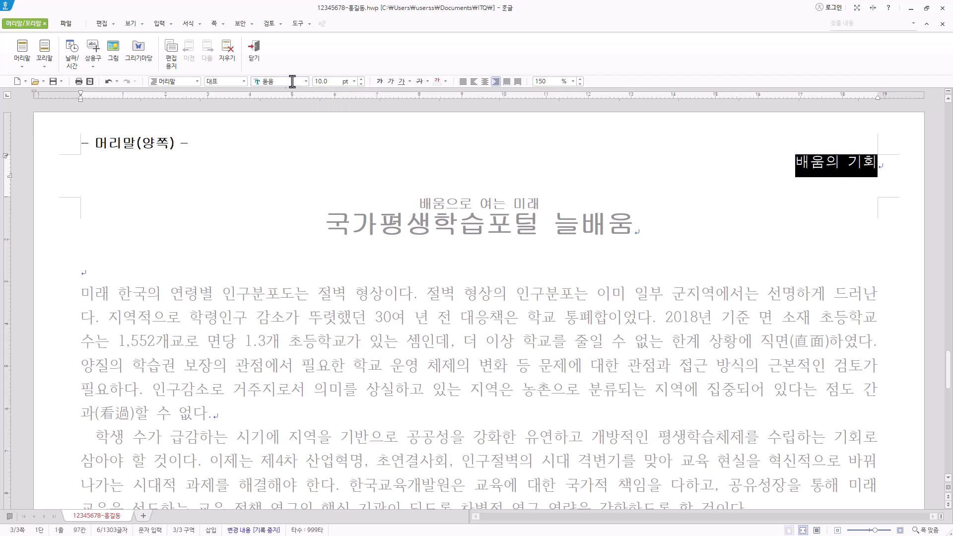
pyautogui.click(256, 52)
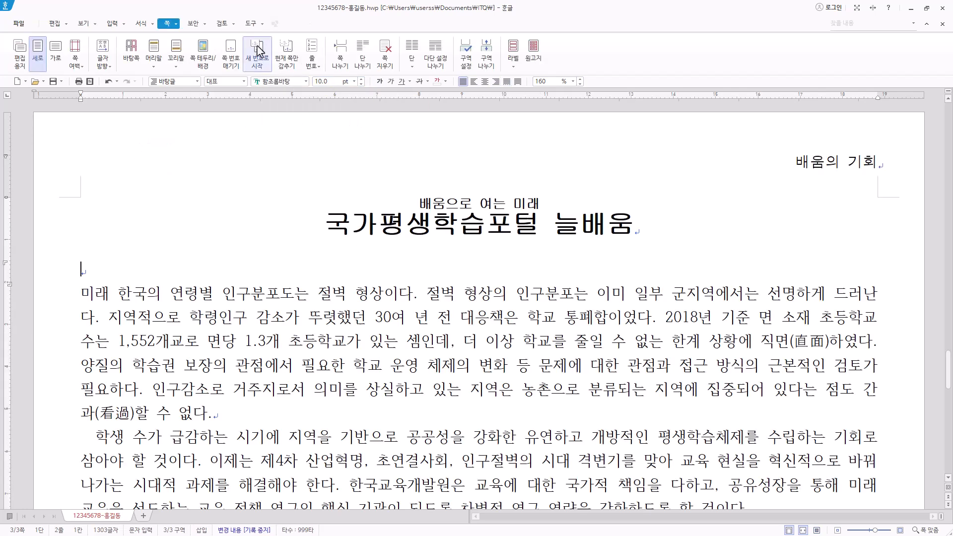
pyautogui.doubleClick(819, 166)
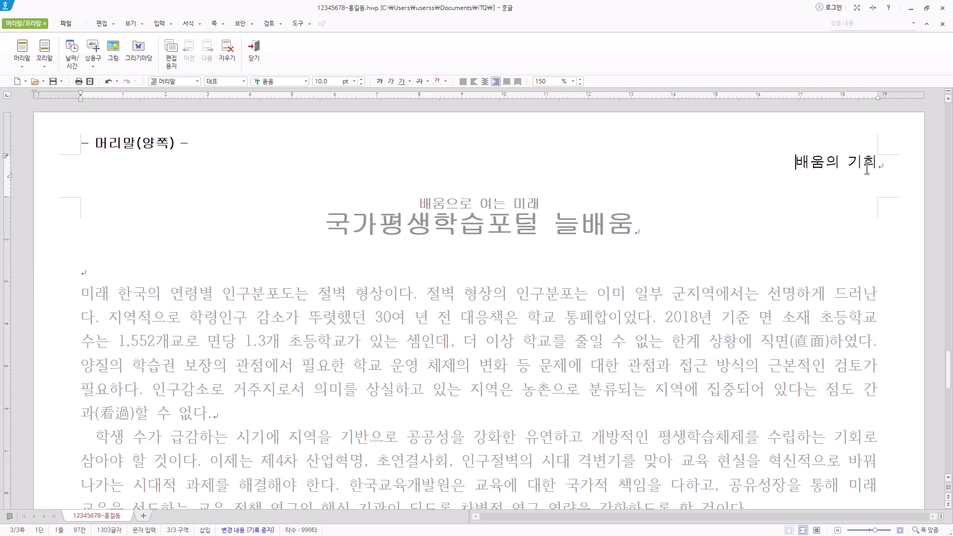
pyautogui.click(254, 50)
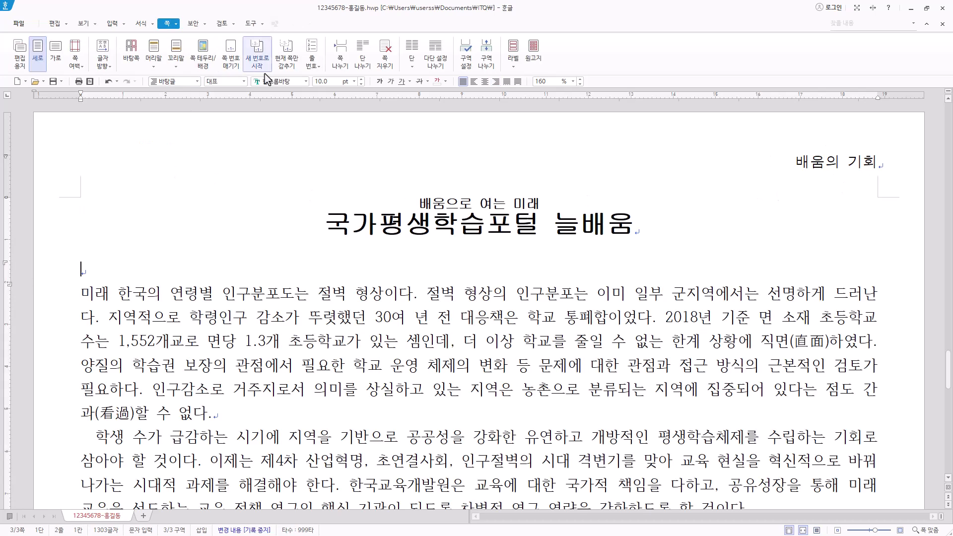
# - Start a first-letter decoration on the paragraph beginning "미래 한국의" and choose the two-line shape
pyautogui.scroll(-2, 165, 267)
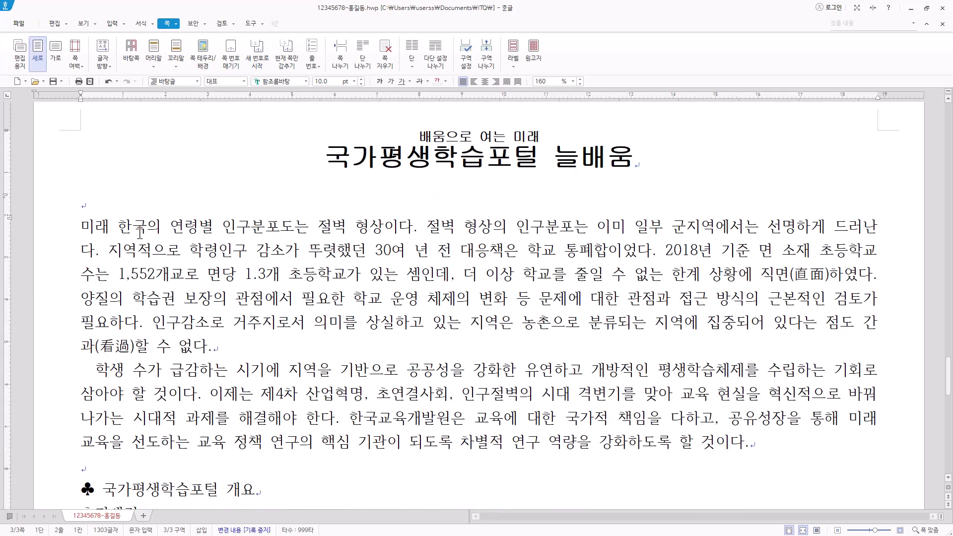
pyautogui.moveTo(81, 226); pyautogui.dragTo(90, 228)
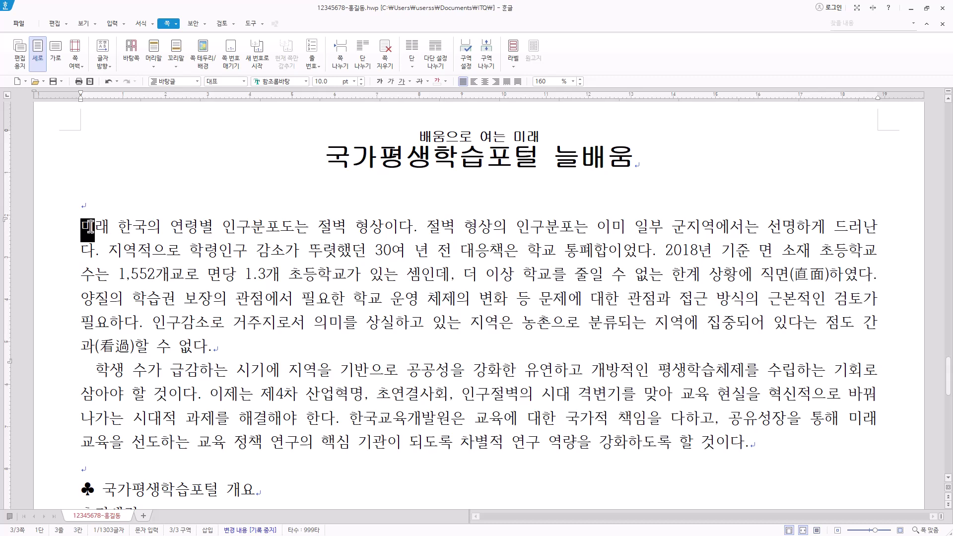
pyautogui.press('F12')
pyautogui.click(85, 227)
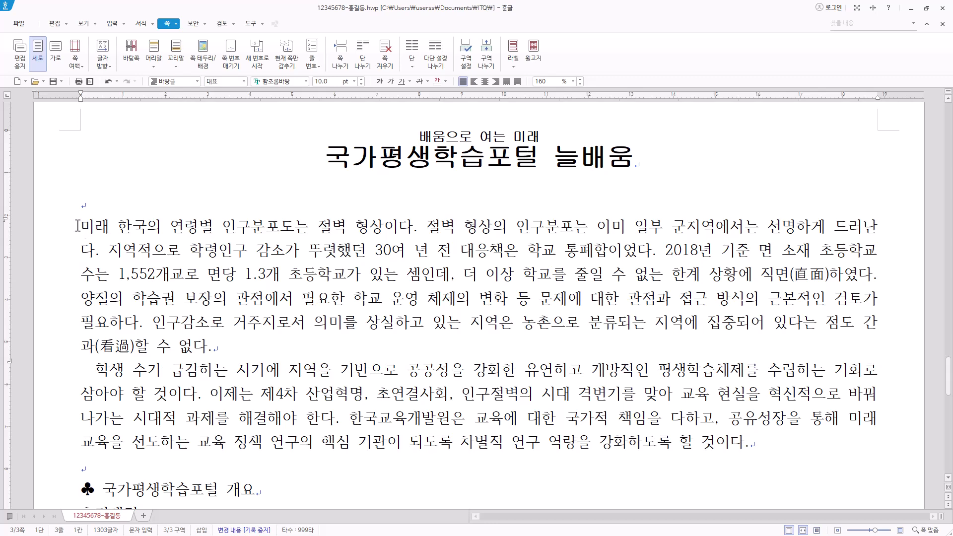
pyautogui.click(141, 24)
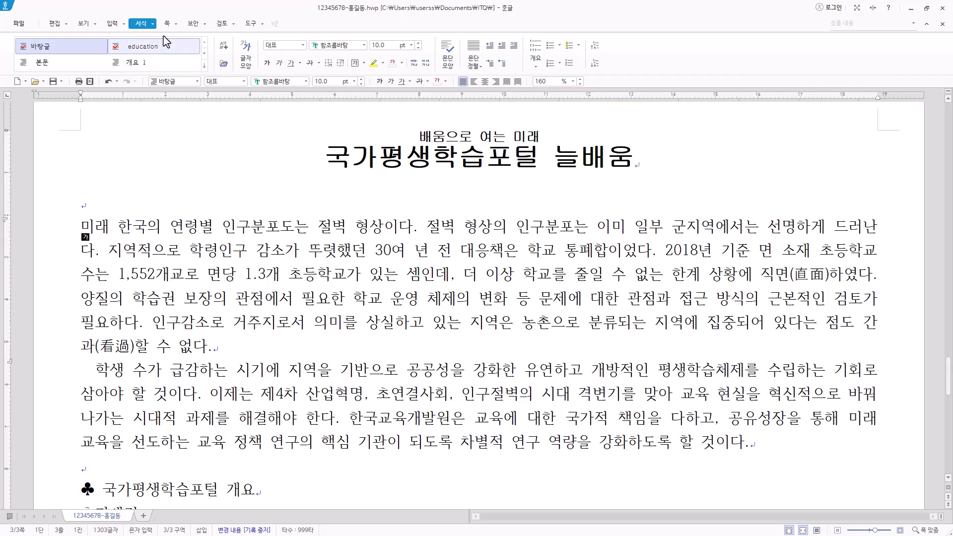
pyautogui.click(153, 24)
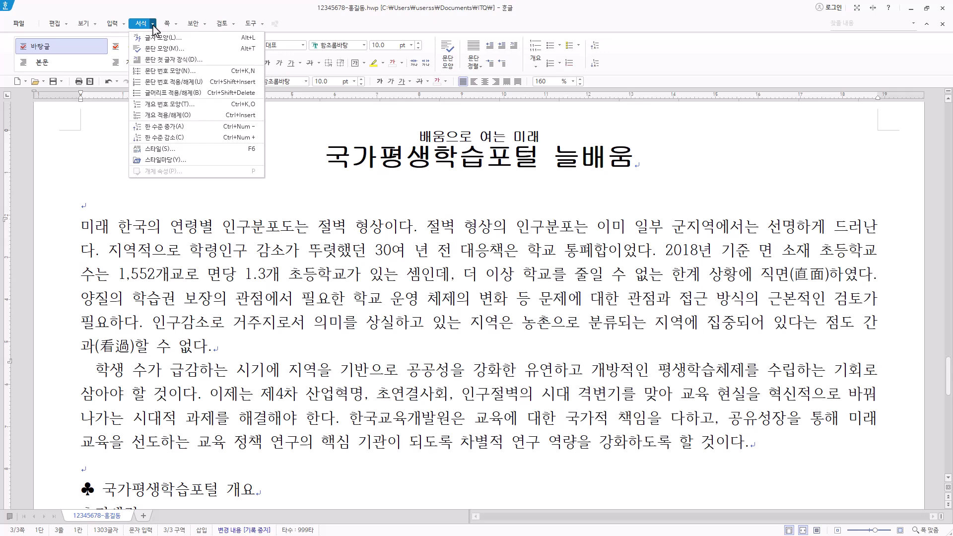
pyautogui.click(167, 60)
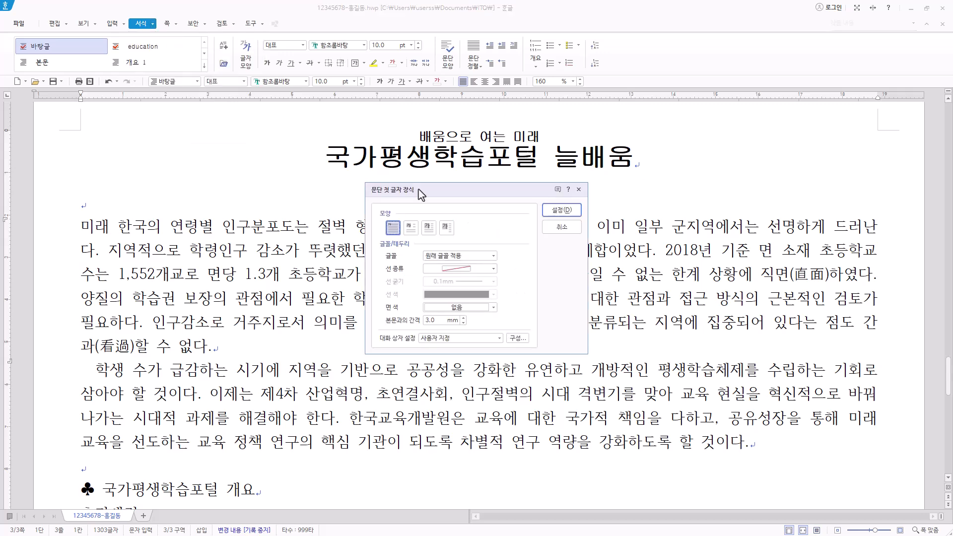
pyautogui.click(410, 228)
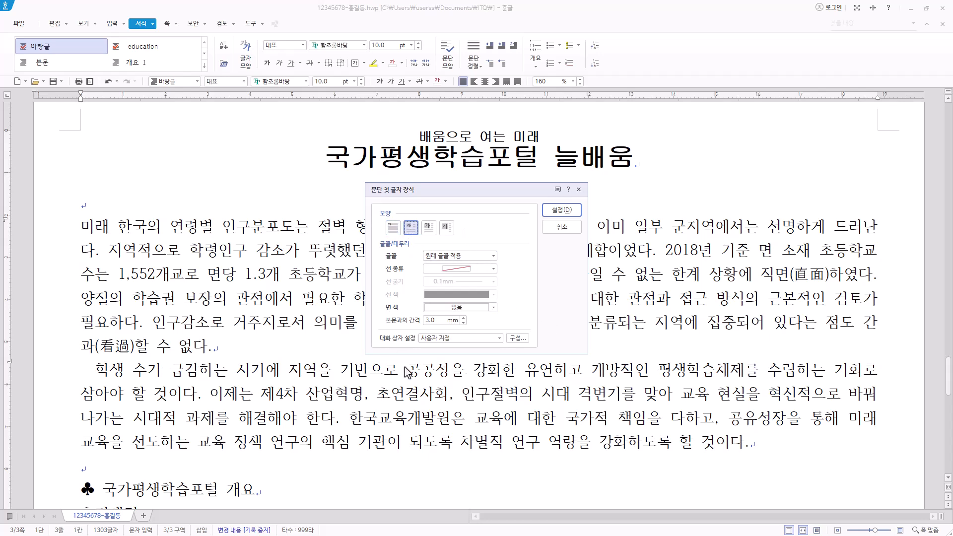
# - Set the first-letter decoration's font to 궁서 and its fill colour to yellow, and apply it
pyautogui.click(493, 257)
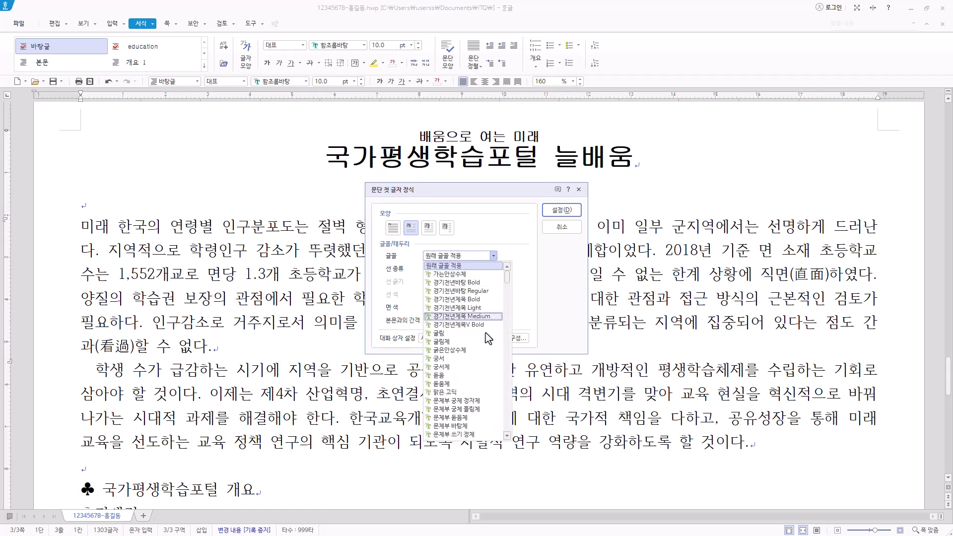
pyautogui.click(467, 359)
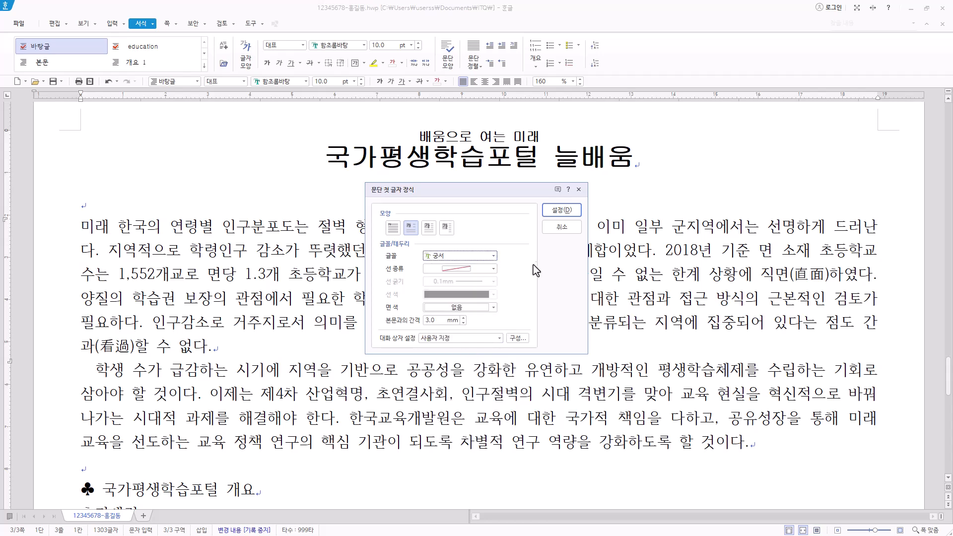
pyautogui.click(492, 307)
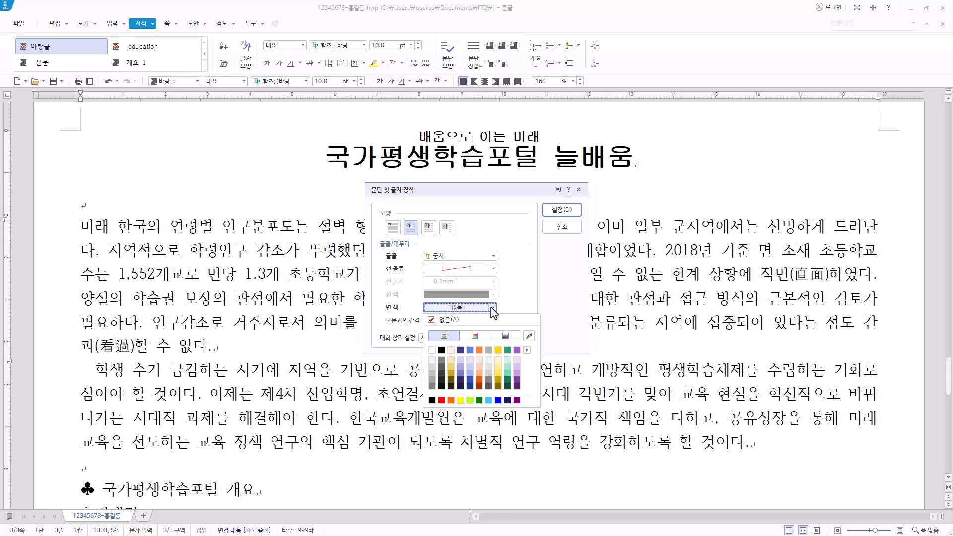
pyautogui.click(460, 400)
pyautogui.click(562, 211)
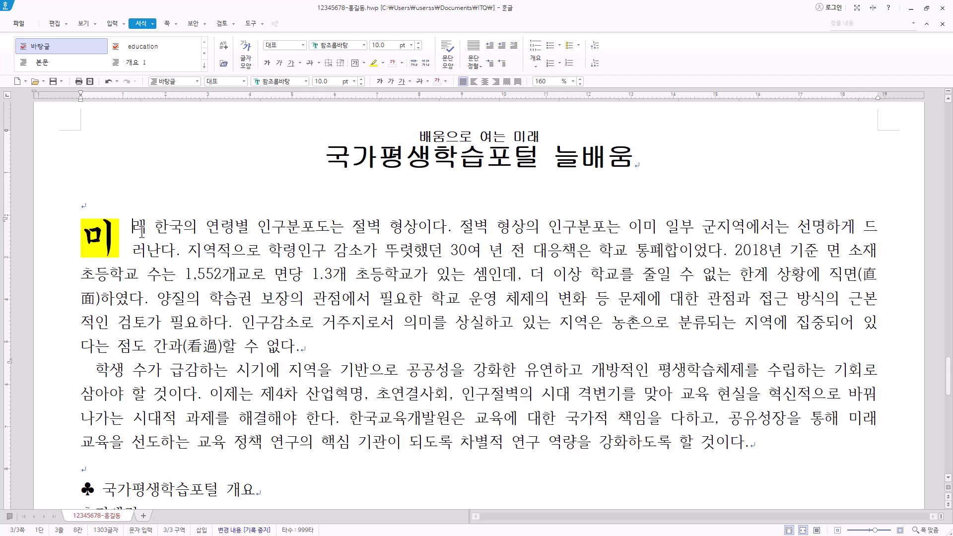
# - Insert the picture 그림4.JPG from the ITQ Picture folder into the first body paragraph
pyautogui.click(112, 23)
pyautogui.click(89, 50)
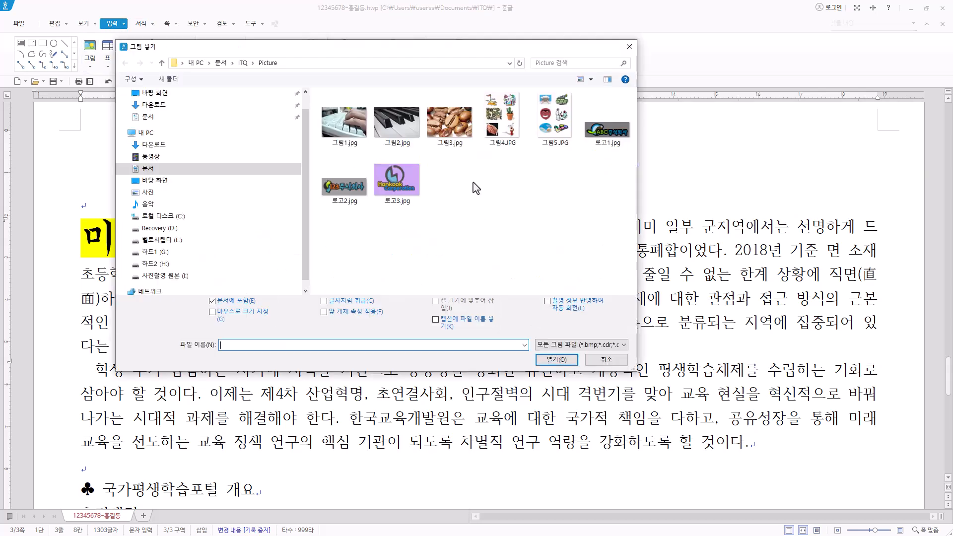
pyautogui.click(511, 130)
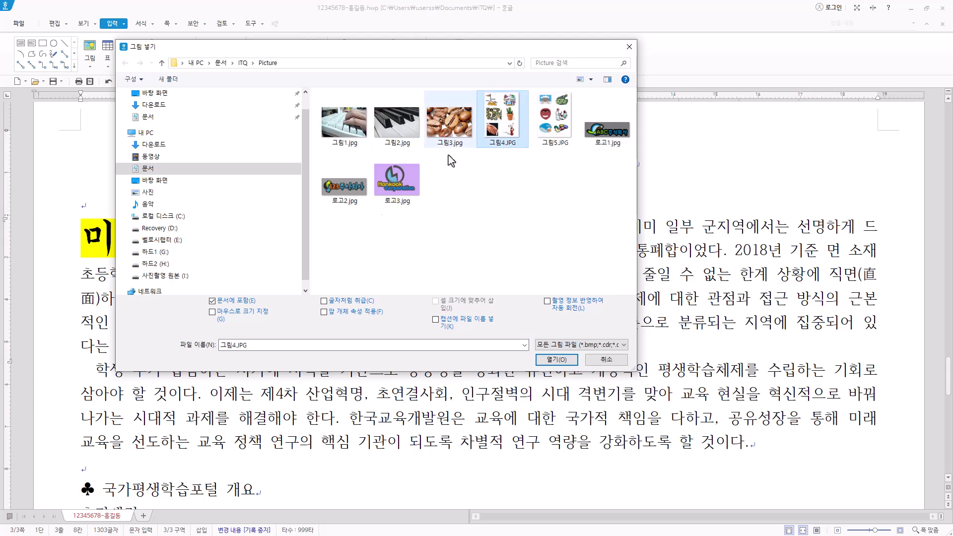
pyautogui.click(557, 359)
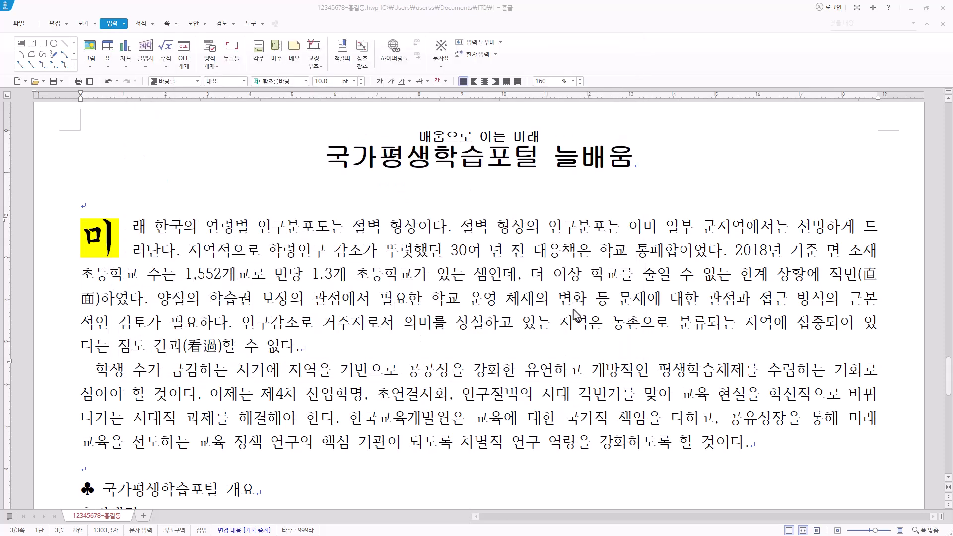
# - Crop the inserted picture to the illustration of three people holding up a looping road, about 47.76 × 48.31 mm
pyautogui.scroll(-3, 602, 344)
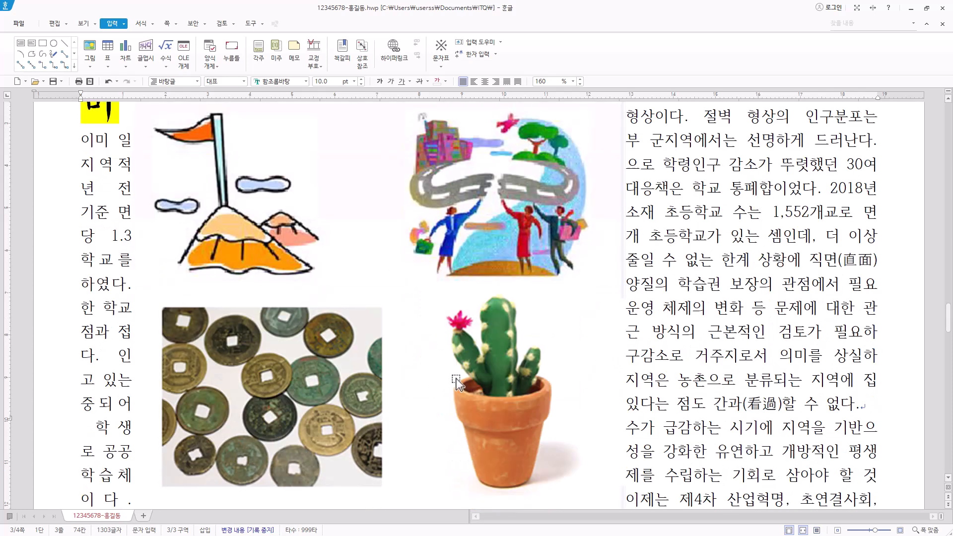
pyautogui.scroll(2, 504, 220)
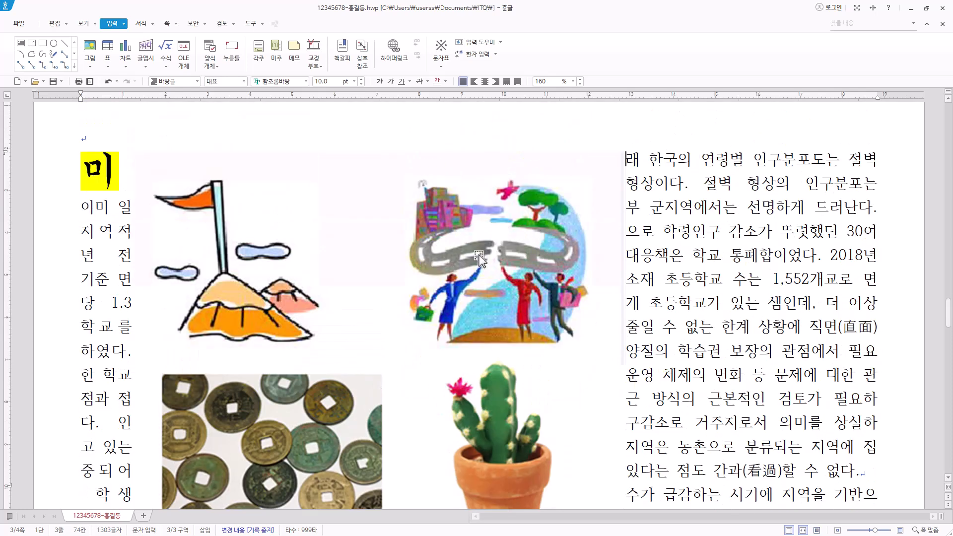
pyautogui.click(454, 268)
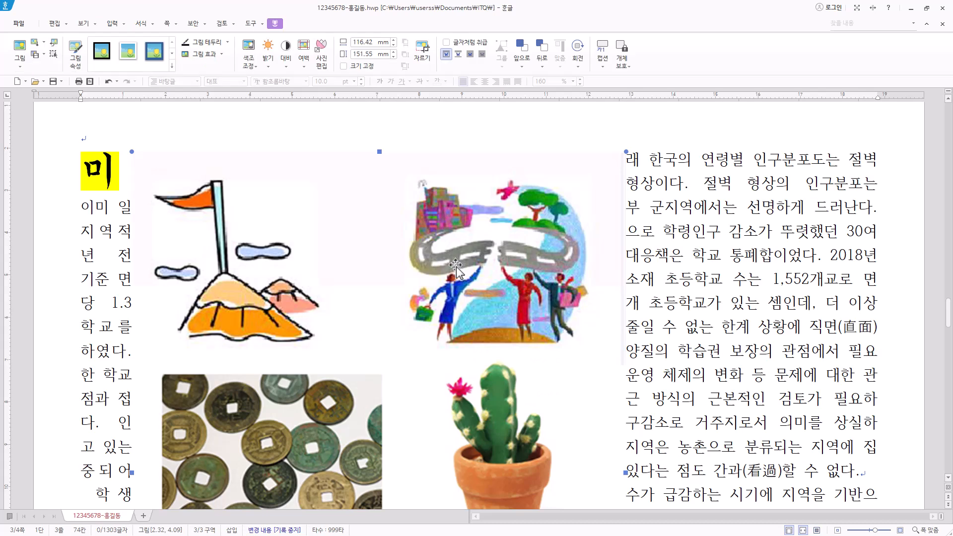
pyautogui.rightClick(455, 267)
pyautogui.click(514, 390)
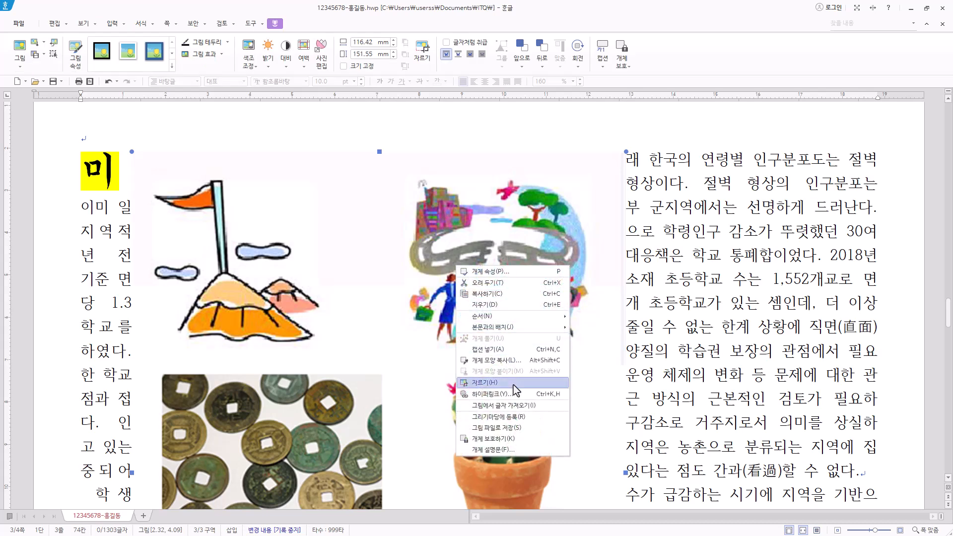
pyautogui.moveTo(621, 153); pyautogui.dragTo(603, 155)
pyautogui.scroll(-10, 281, 314)
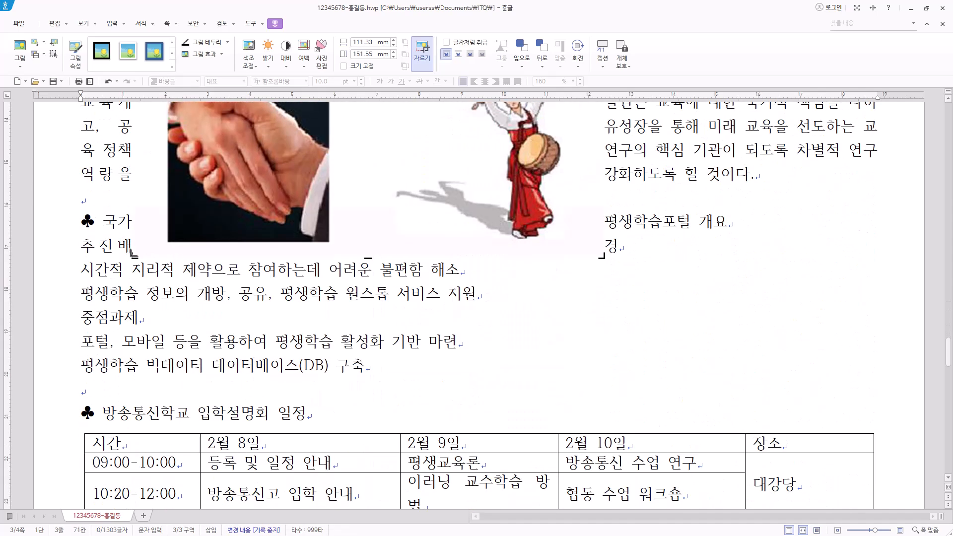
pyautogui.moveTo(135, 255); pyautogui.dragTo(400, 464)
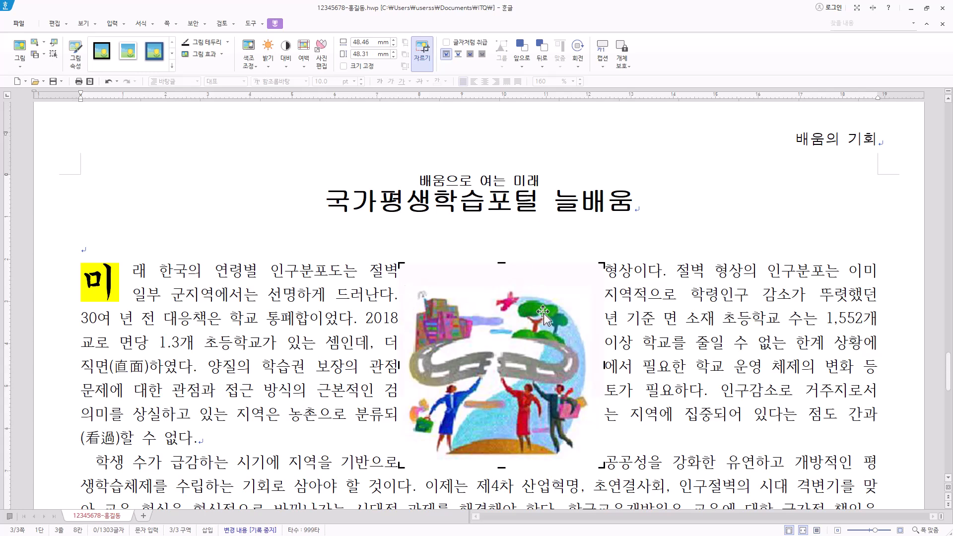
pyautogui.moveTo(604, 365); pyautogui.dragTo(601, 365)
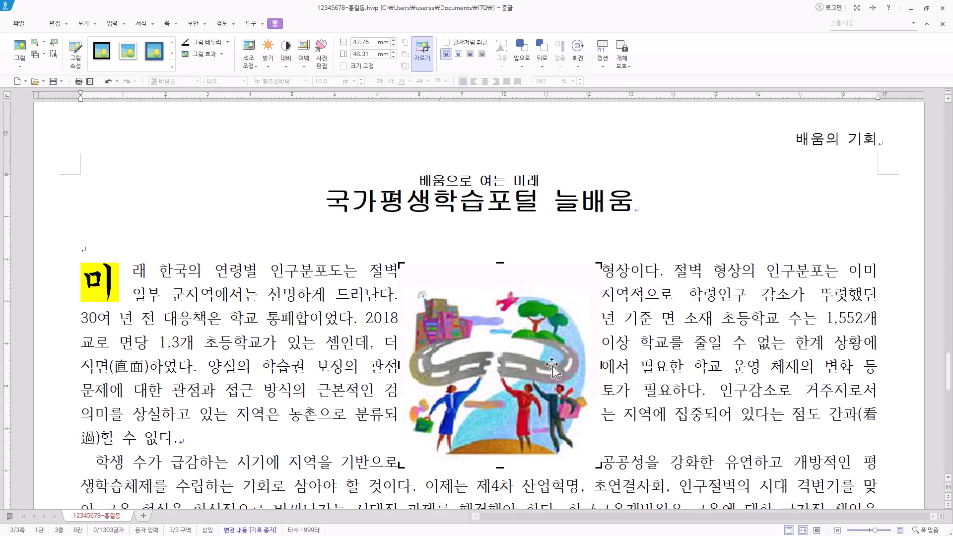
pyautogui.click(708, 301)
# - Move the cropped picture to the right edge of the first body paragraph and enter a size of 40 × 35 mm in its properties
pyautogui.scroll(-3, 495, 358)
pyautogui.moveTo(496, 235); pyautogui.dragTo(847, 241)
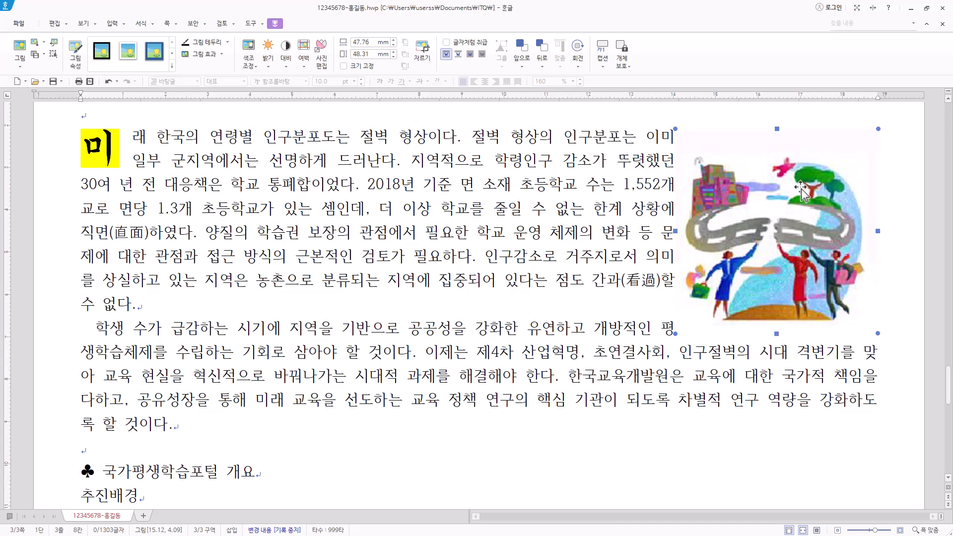
pyautogui.doubleClick(747, 230)
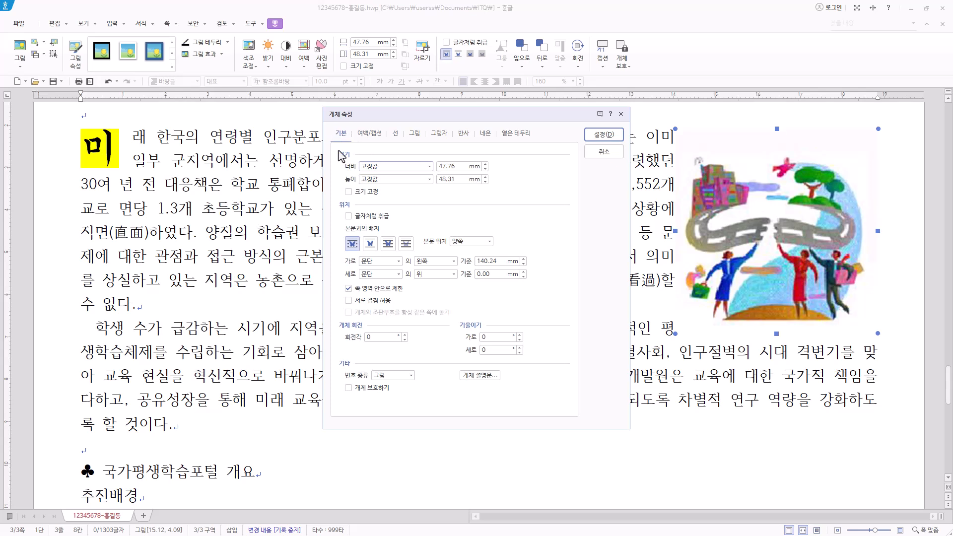
pyautogui.press('Tab')
pyautogui.write('40')
pyautogui.press('Tab')
pyautogui.write('3')
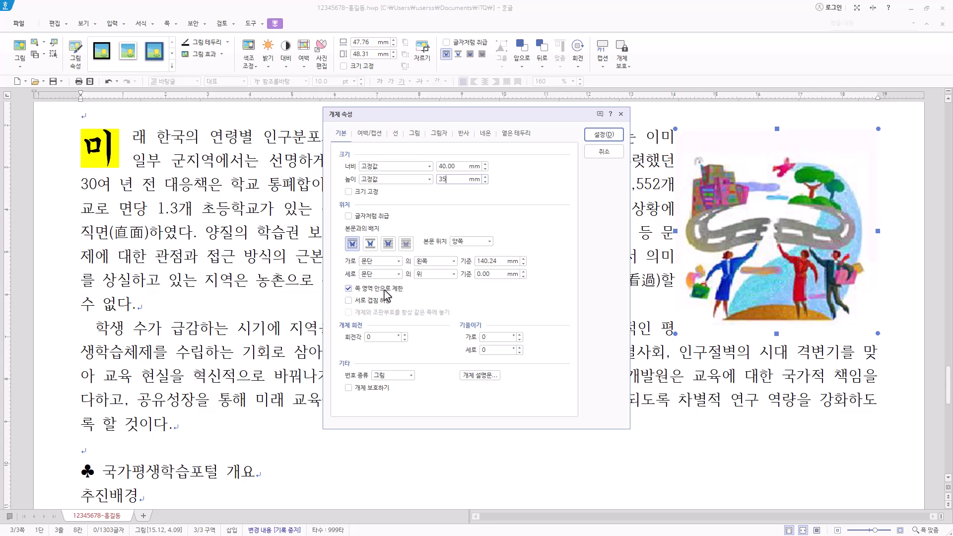
# - Set the picture's left outer margin to 2 mm and apply the object properties
pyautogui.click(415, 134)
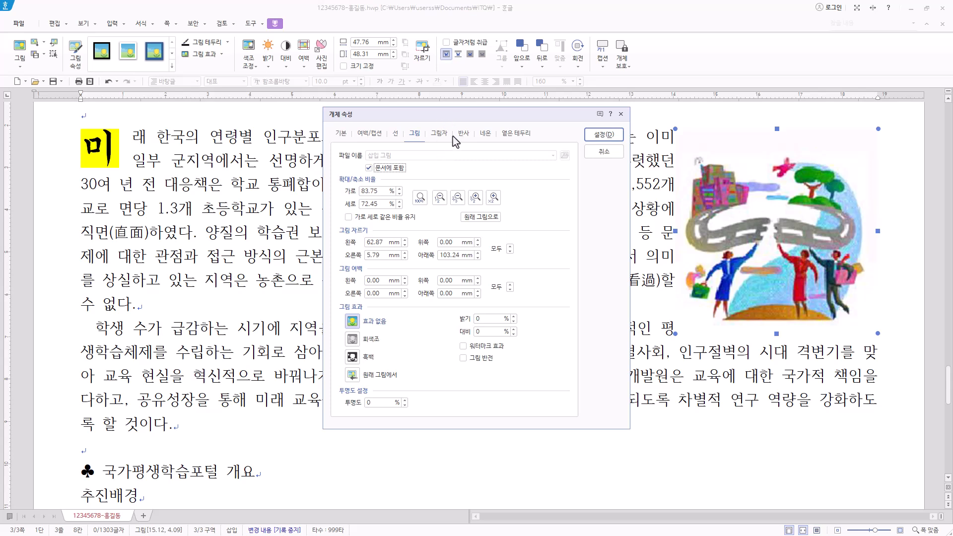
pyautogui.click(373, 137)
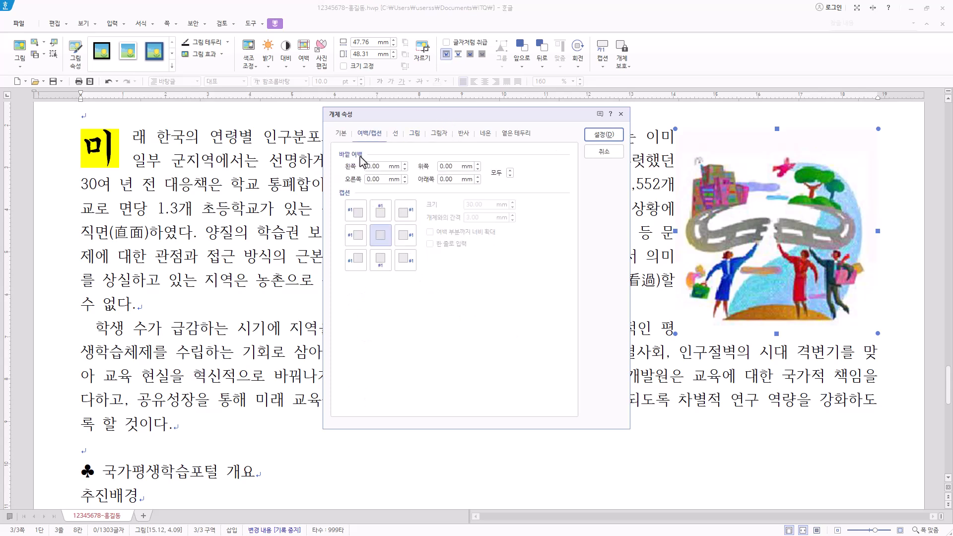
pyautogui.click(374, 166)
pyautogui.write('2')
pyautogui.click(603, 135)
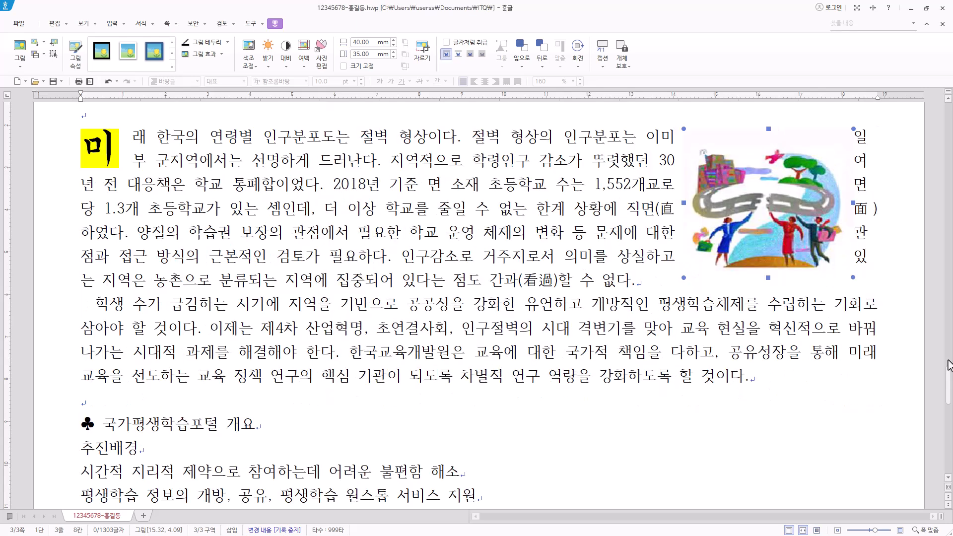
# - Move the resized picture flush against the right margin of the first body paragraph
pyautogui.scroll(3, 706, 241)
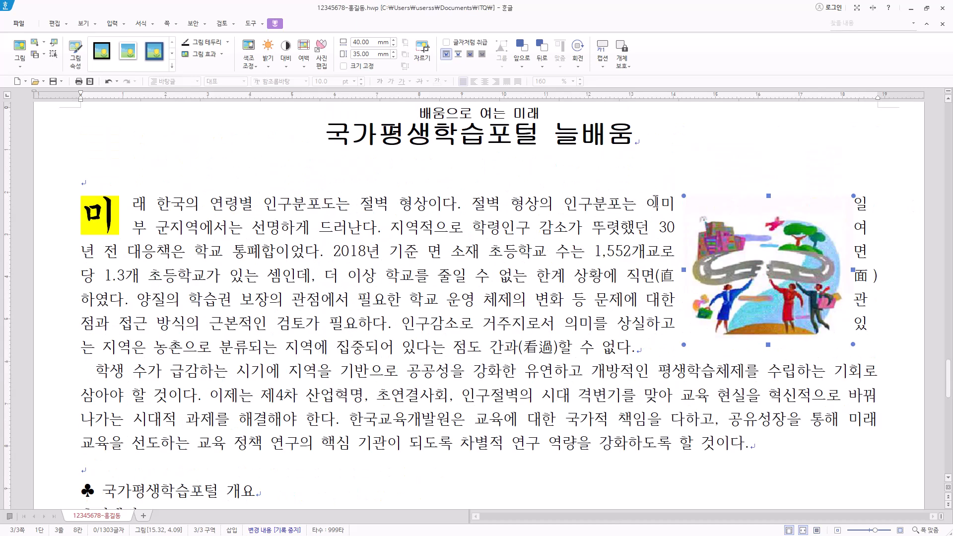
pyautogui.moveTo(795, 275); pyautogui.dragTo(900, 275)
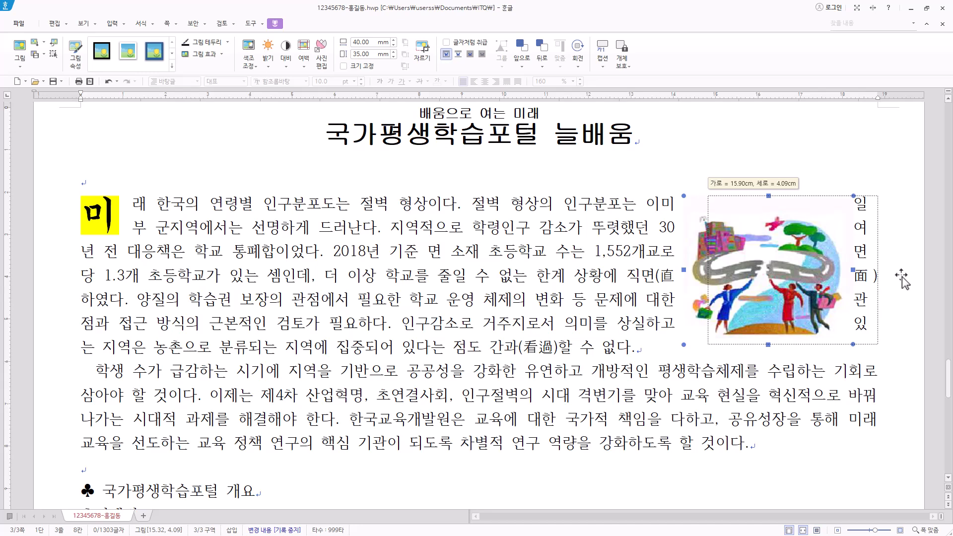
pyautogui.moveTo(902, 280); pyautogui.dragTo(903, 280)
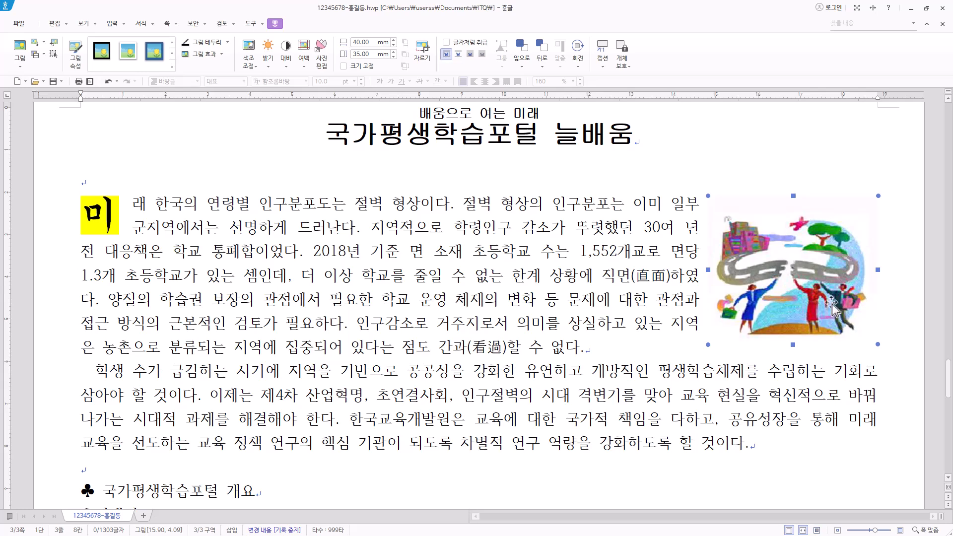
# - Insert a footnote after "한국교육개발원" in the second paragraph reading "1972년 정부 출연금으로 설립한 교육 연구 기관으로 평생교육을 담당"
pyautogui.scroll(-3, 663, 405)
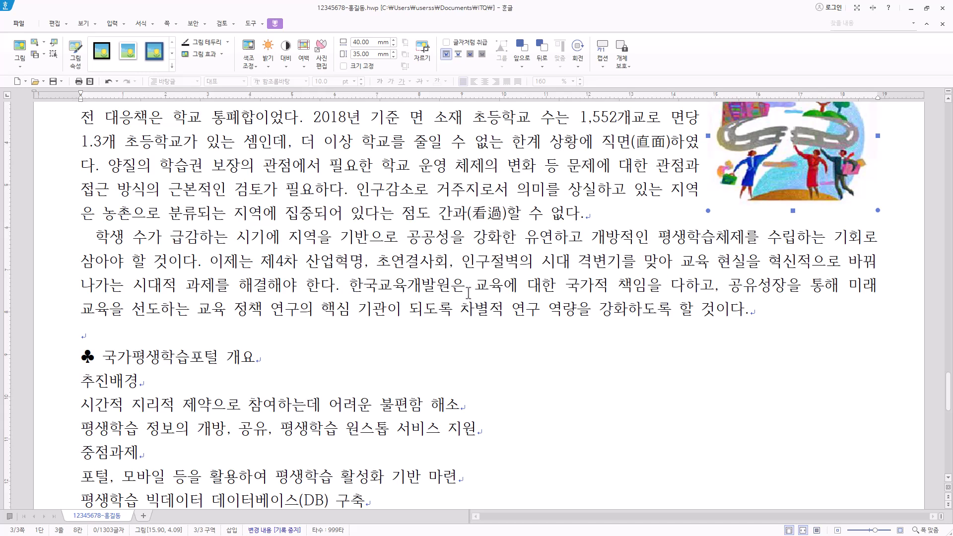
pyautogui.click(449, 284)
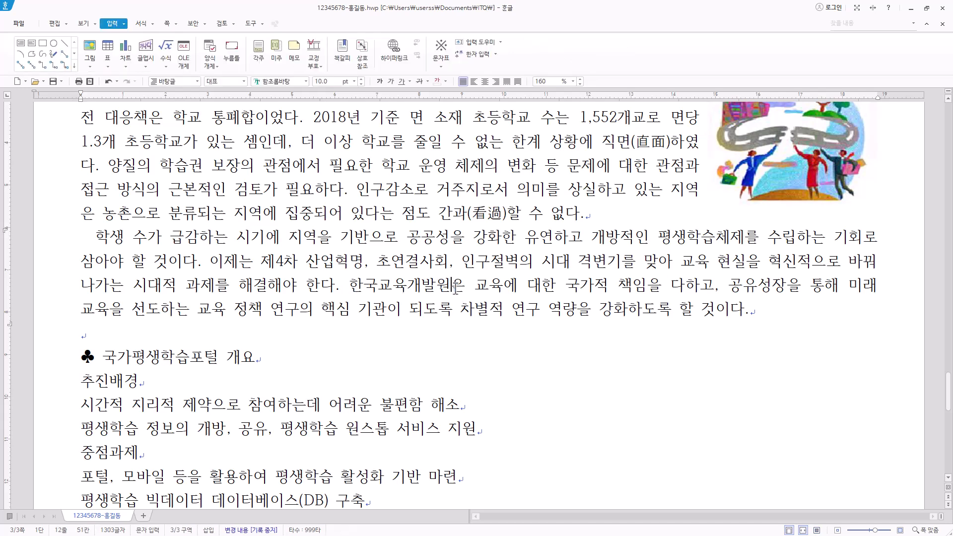
pyautogui.click(259, 52)
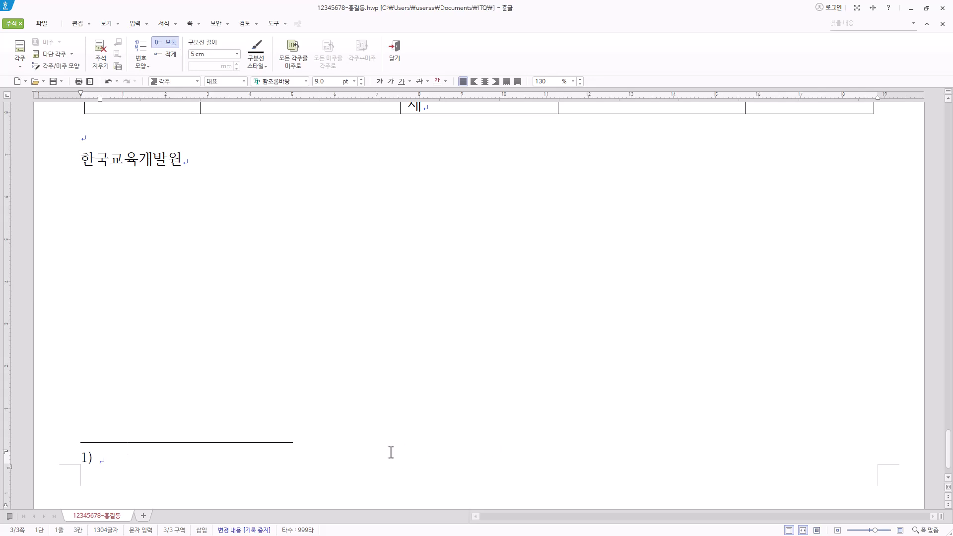
pyautogui.write('1972년 정부 출연금으로 설립한 교육 연구 기관으로 평생교육을 담당')
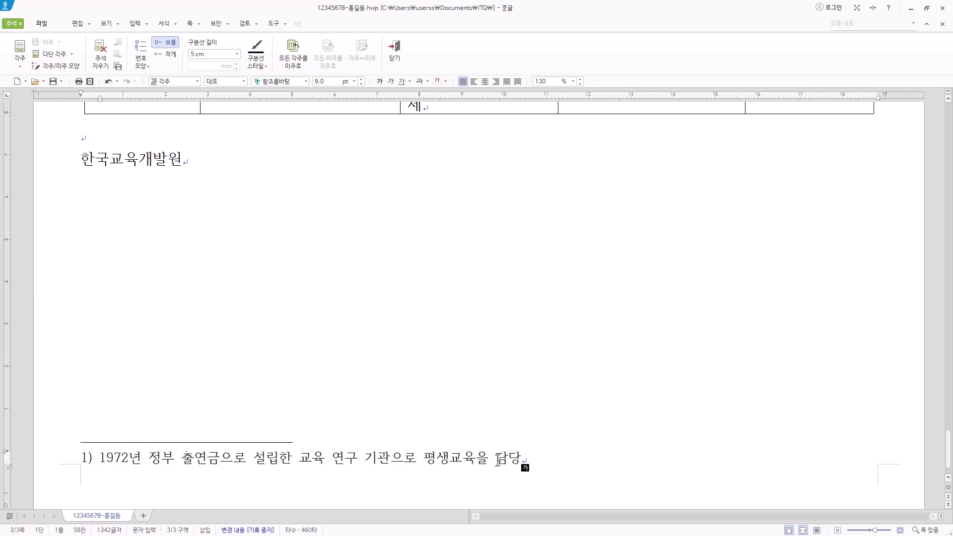
# - Change the footnote number style to Ⓐ,Ⓑ,Ⓒ with no trailing decoration character
pyautogui.click(98, 461)
pyautogui.click(66, 67)
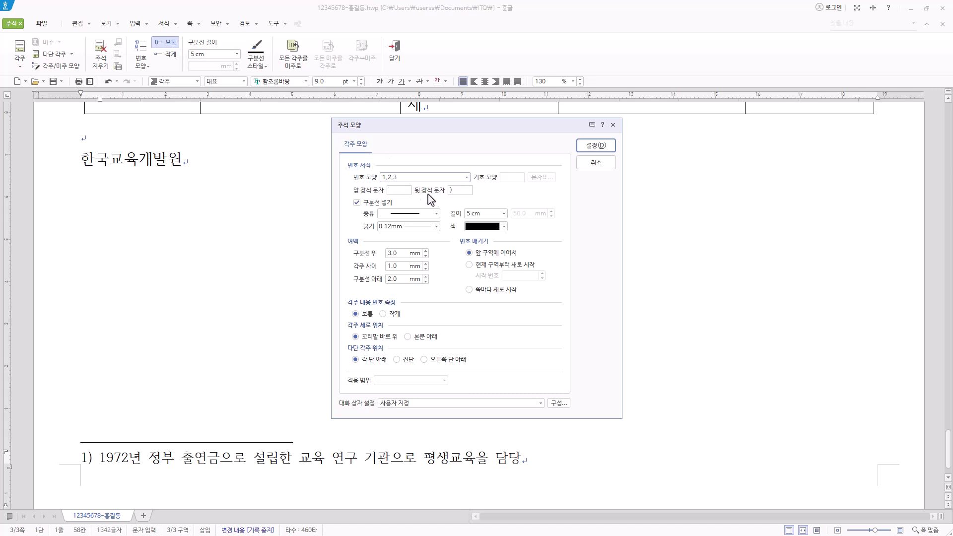
pyautogui.click(449, 191)
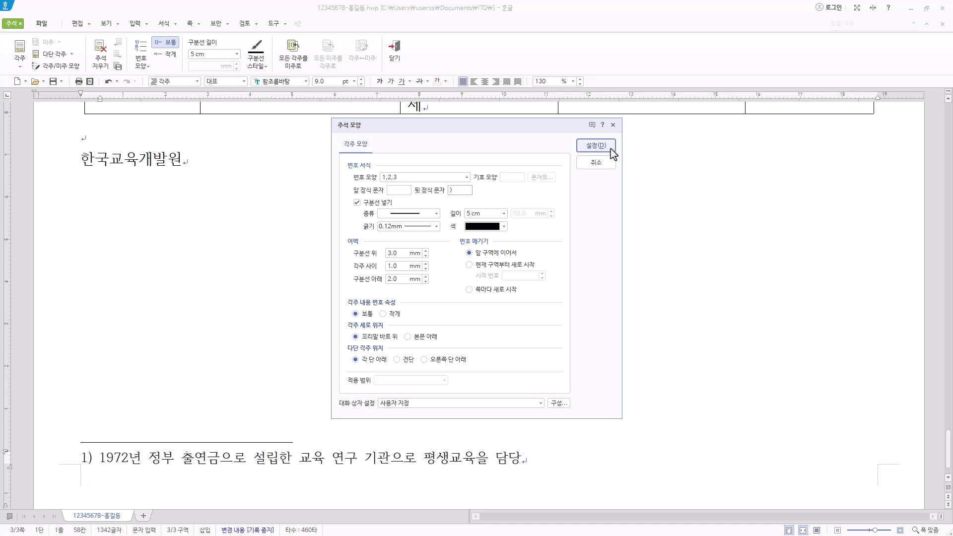
pyautogui.click(465, 177)
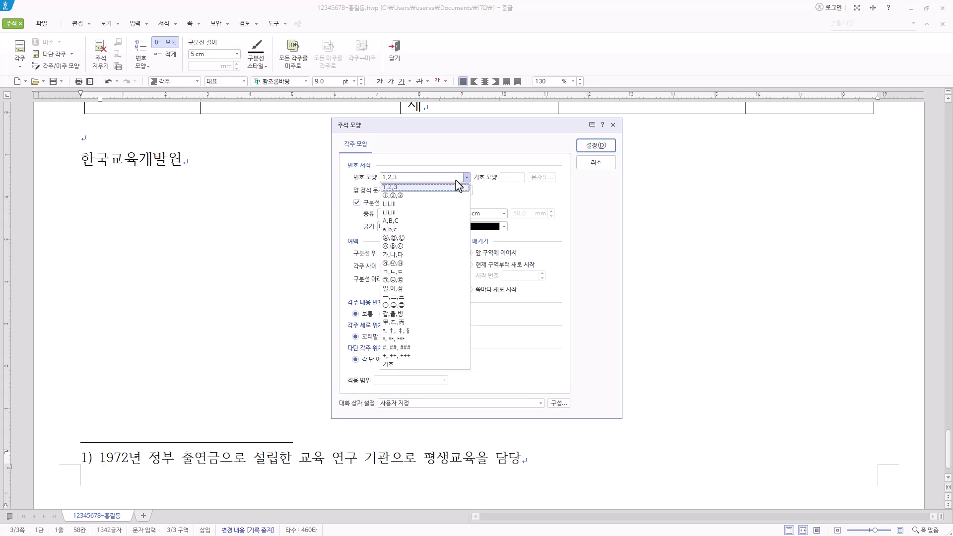
pyautogui.click(446, 238)
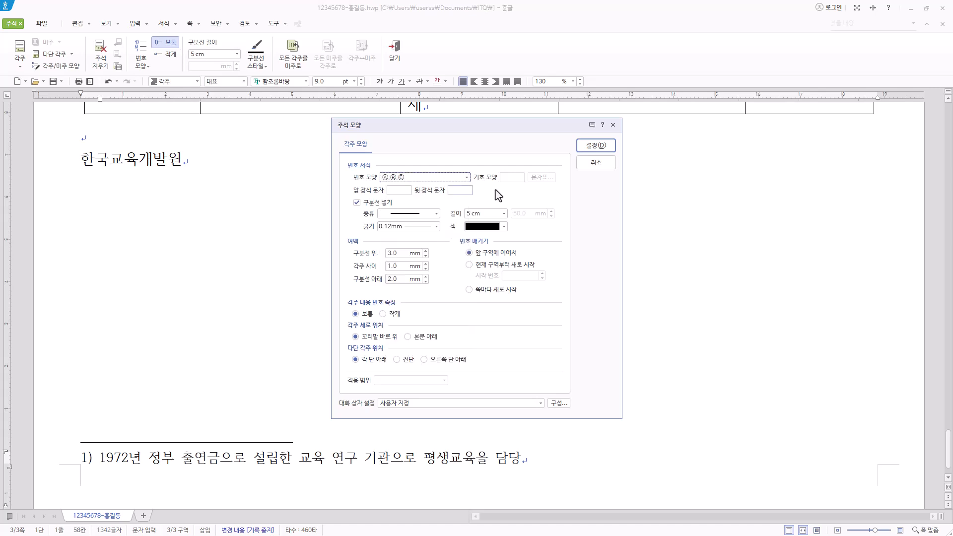
pyautogui.click(605, 146)
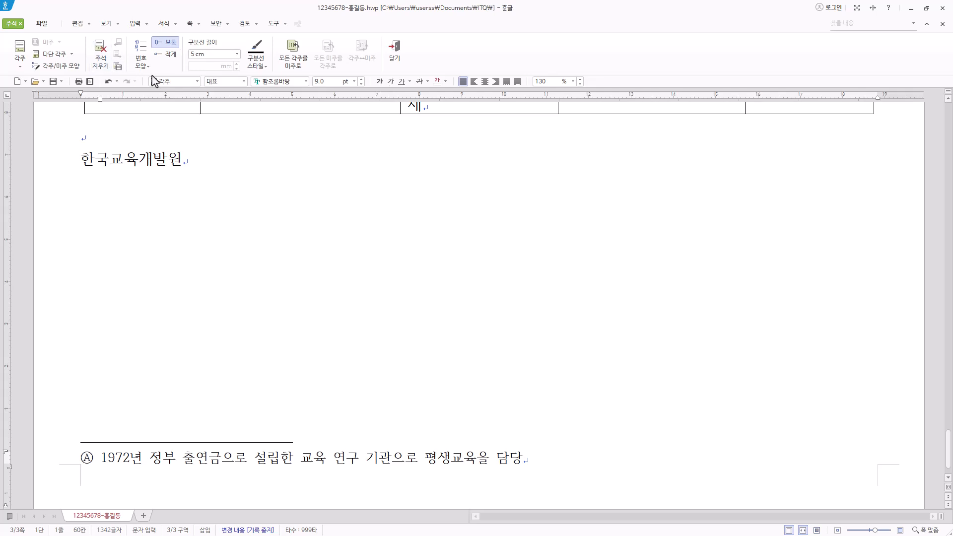
pyautogui.click(141, 62)
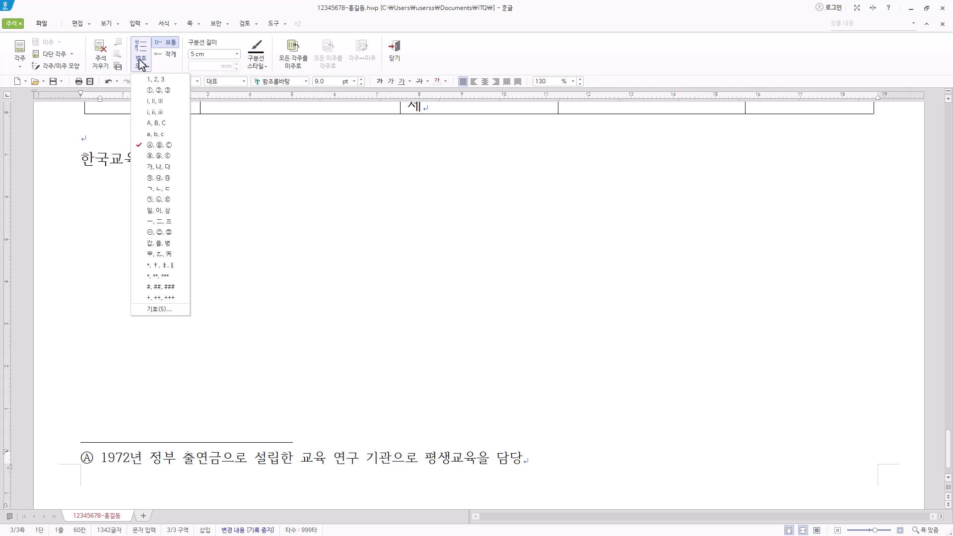
pyautogui.click(169, 146)
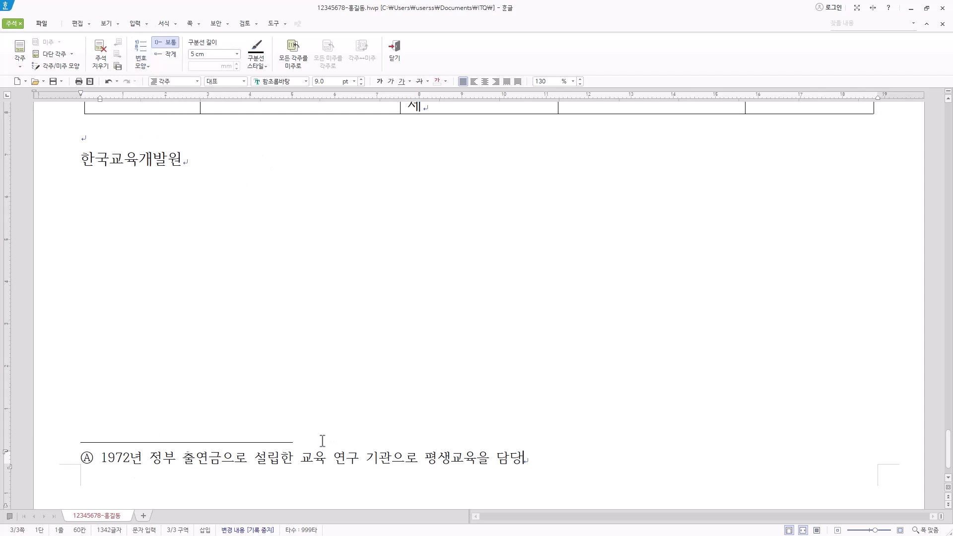
# - Try the custom option for the footnote separator length, and set it back to 5 cm
pyautogui.click(236, 54)
pyautogui.click(237, 54)
pyautogui.click(237, 55)
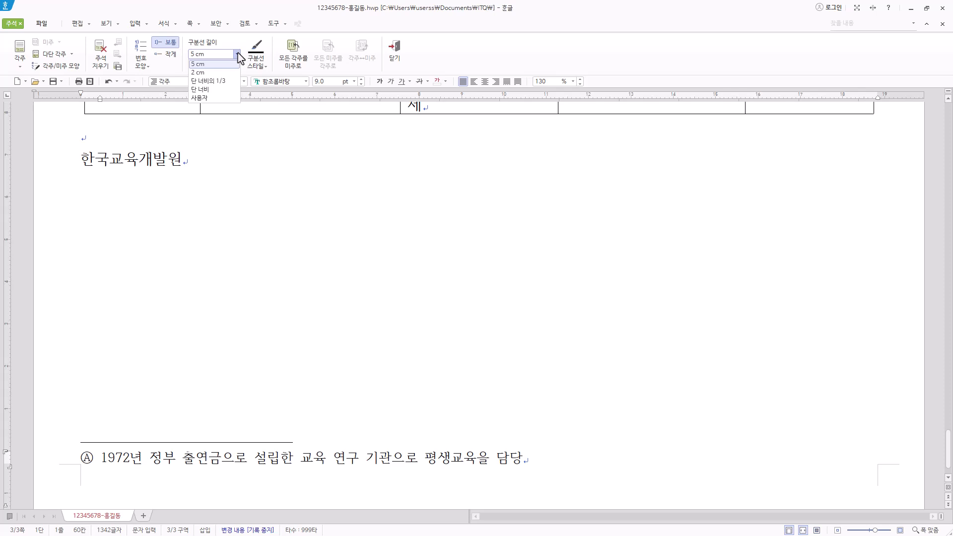
pyautogui.click(222, 98)
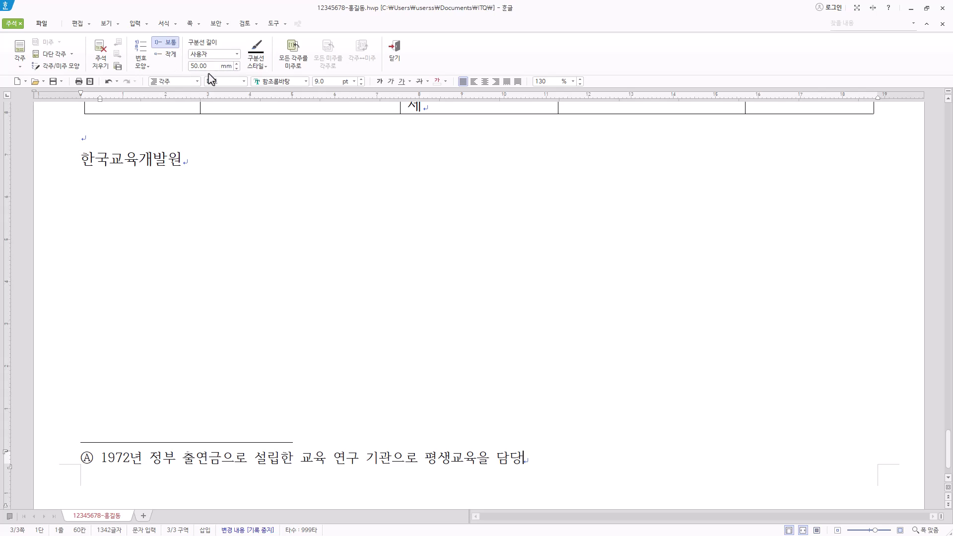
pyautogui.click(240, 56)
pyautogui.click(230, 62)
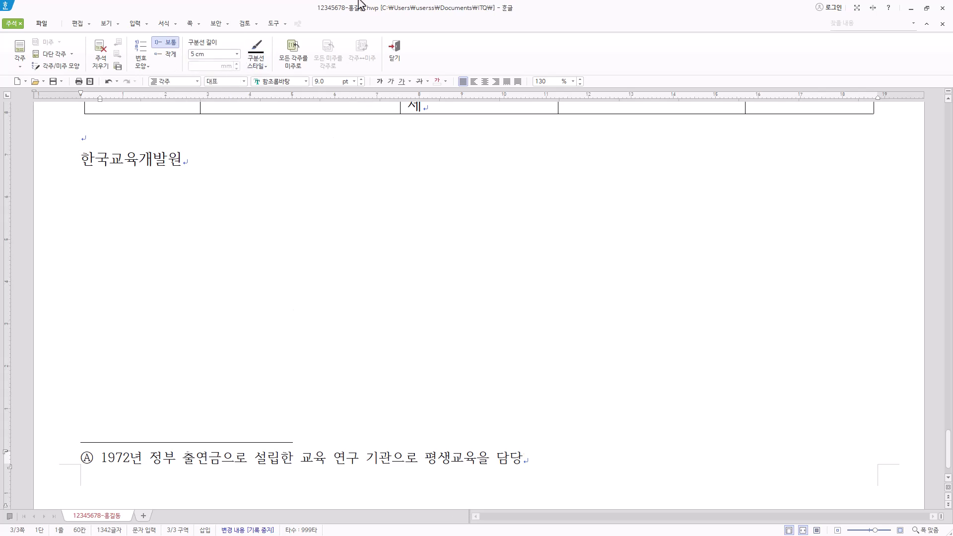
# - Leave footnote editing and return to the body text at the footnote mark
pyautogui.click(395, 49)
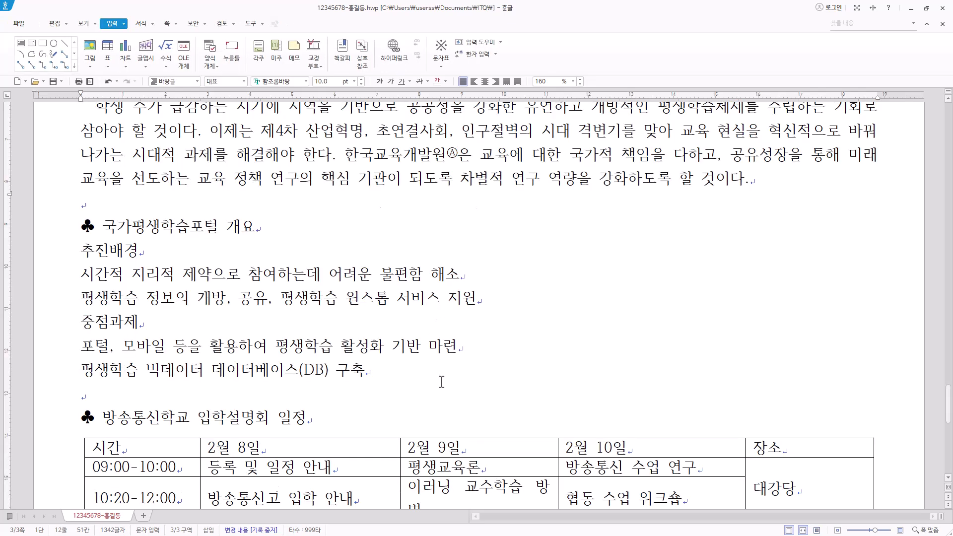
pyautogui.scroll(-1, 441, 318)
pyautogui.scroll(2, 459, 268)
pyautogui.scroll(1, 459, 269)
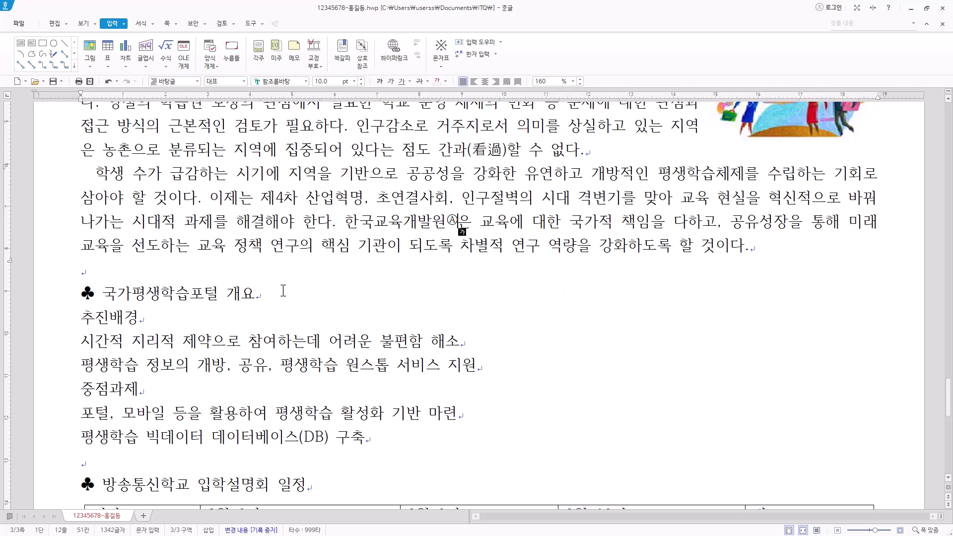
# - Format the heading "♣ 국가평생학습포털 개요" in the 돋움 font at 18 pt
pyautogui.scroll(-3, 283, 290)
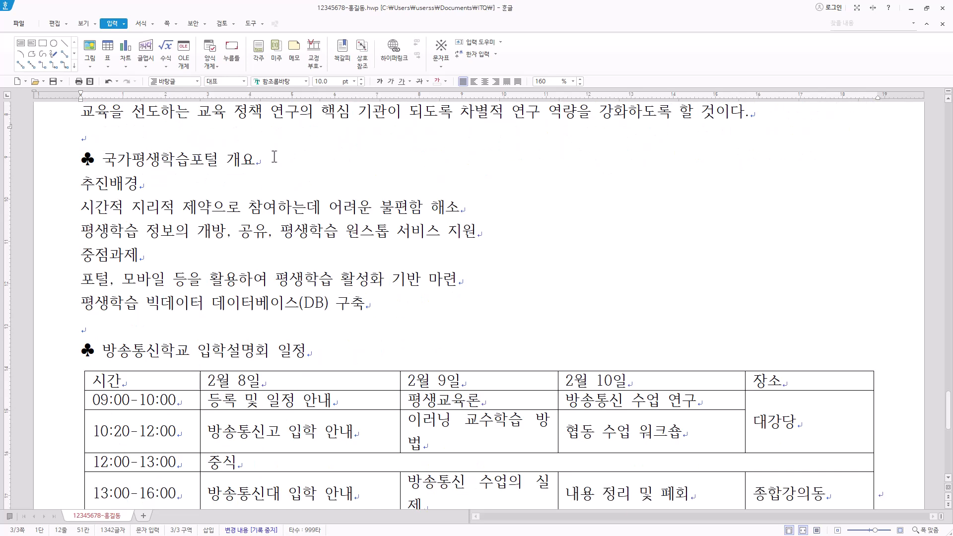
pyautogui.moveTo(274, 156); pyautogui.dragTo(71, 158)
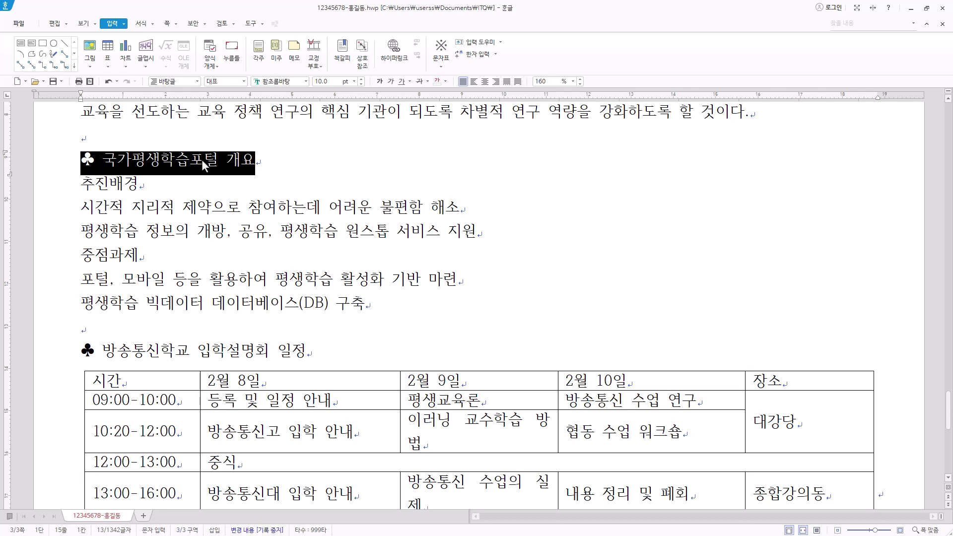
pyautogui.click(290, 81)
pyautogui.write('돋')
pyautogui.press('BackSpace')
pyautogui.press('BackSpace')
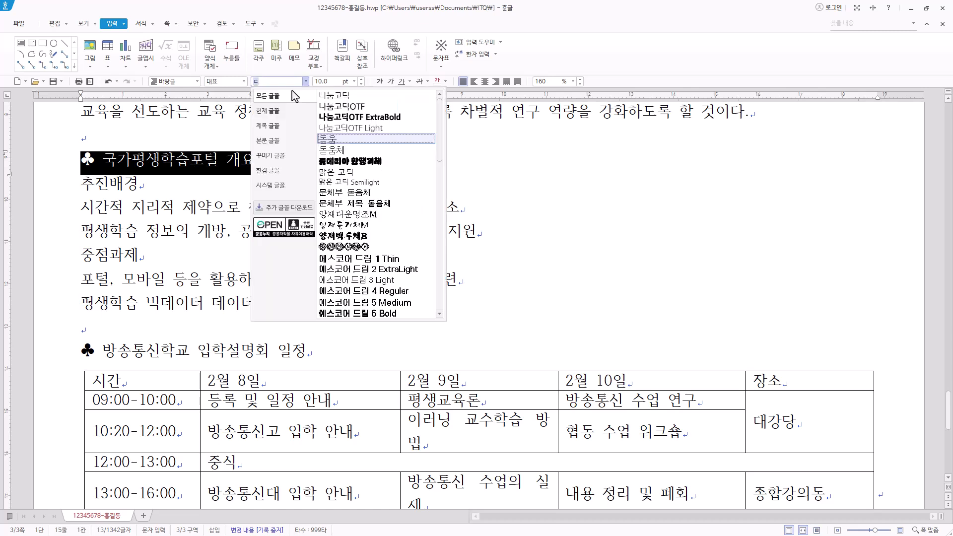
pyautogui.write('돋움')
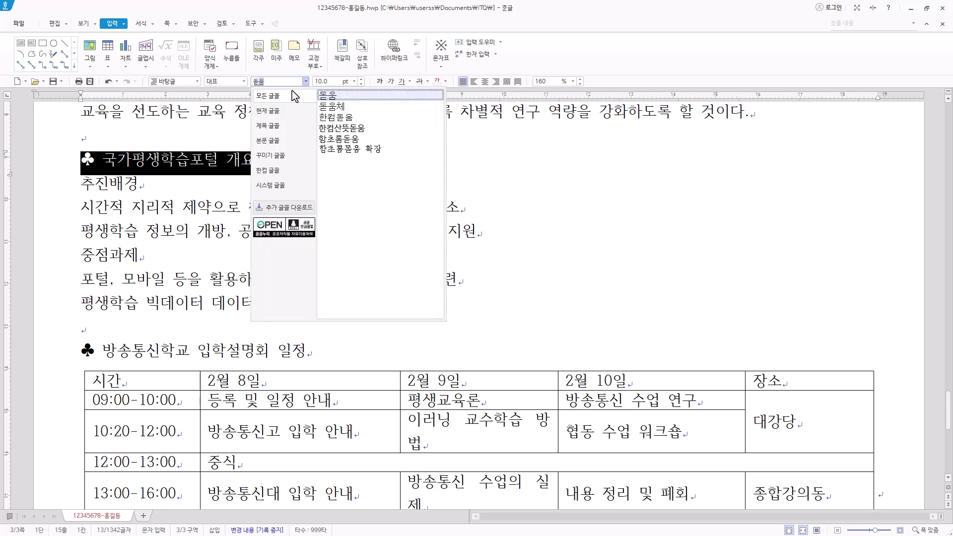
pyautogui.press('Return')
pyautogui.click(354, 81)
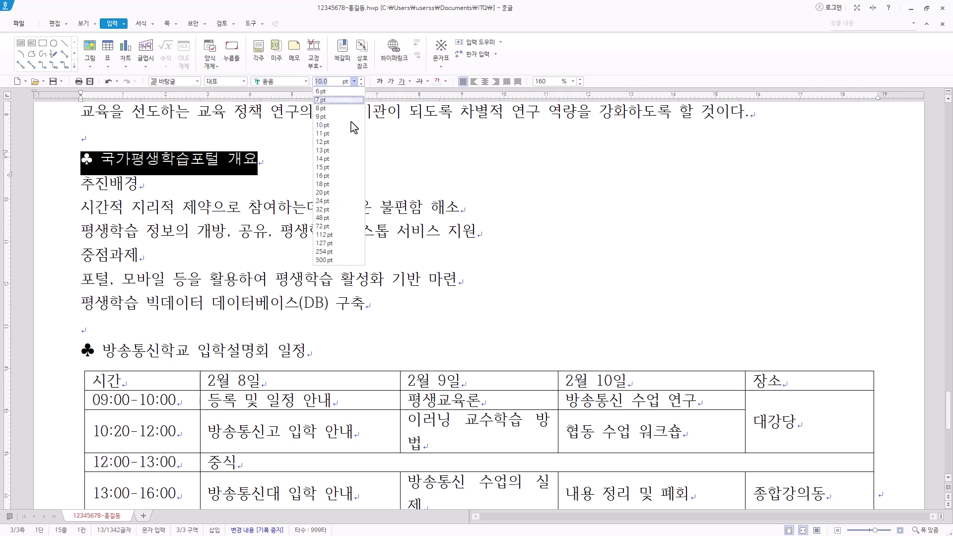
pyautogui.click(343, 184)
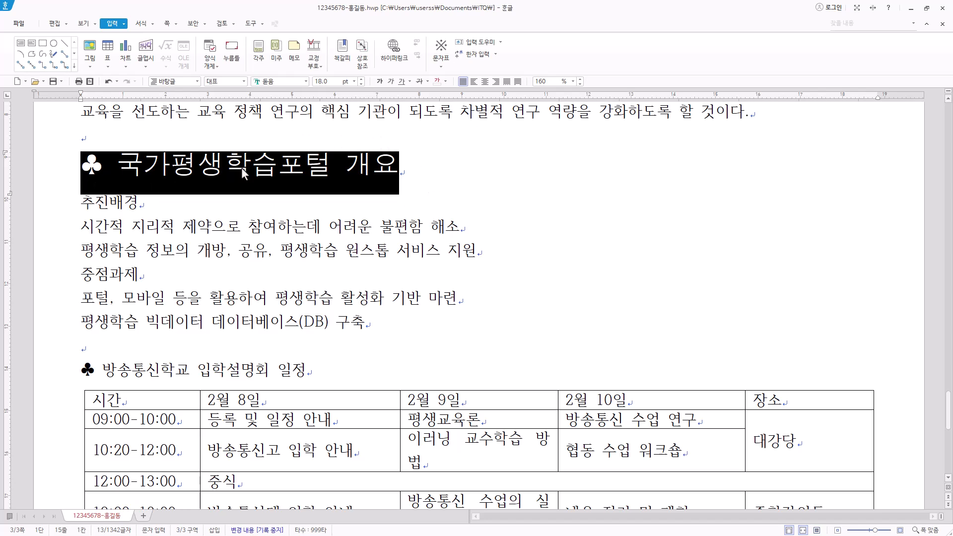
# - Give the heading text "국가평생학습포털 개요", without the ♣ symbol, a white font colour and blue shading
pyautogui.click(184, 171)
pyautogui.moveTo(117, 166); pyautogui.dragTo(399, 168)
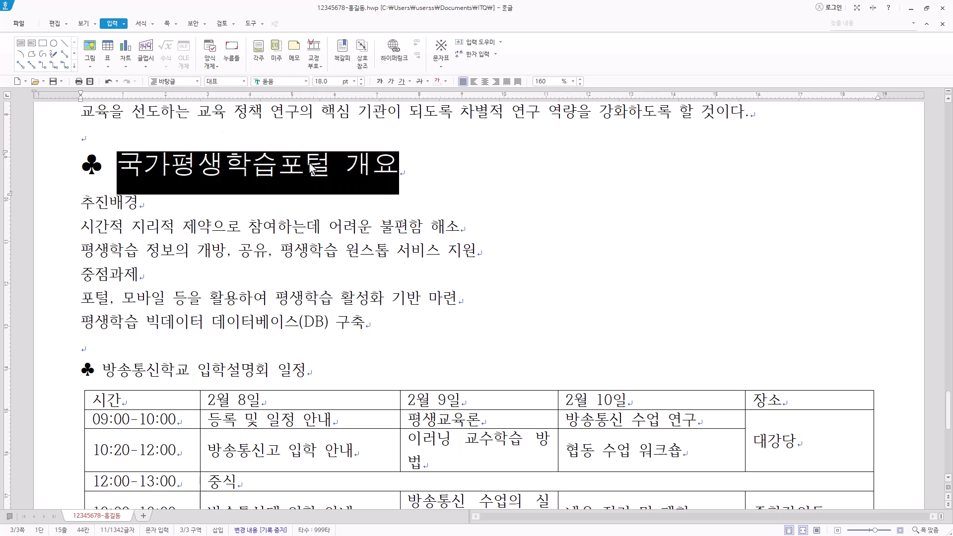
pyautogui.click(112, 167)
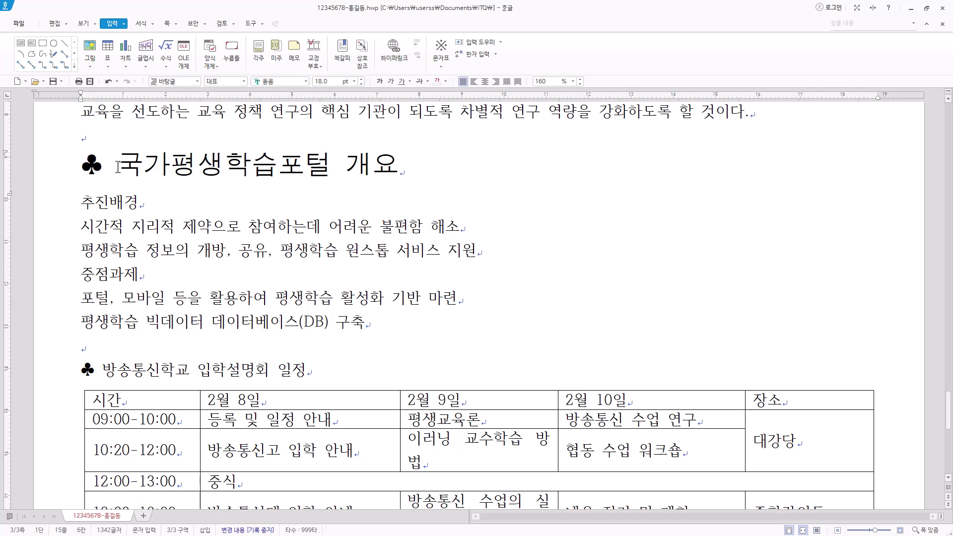
pyautogui.moveTo(117, 167); pyautogui.dragTo(423, 167)
pyautogui.rightClick(305, 165)
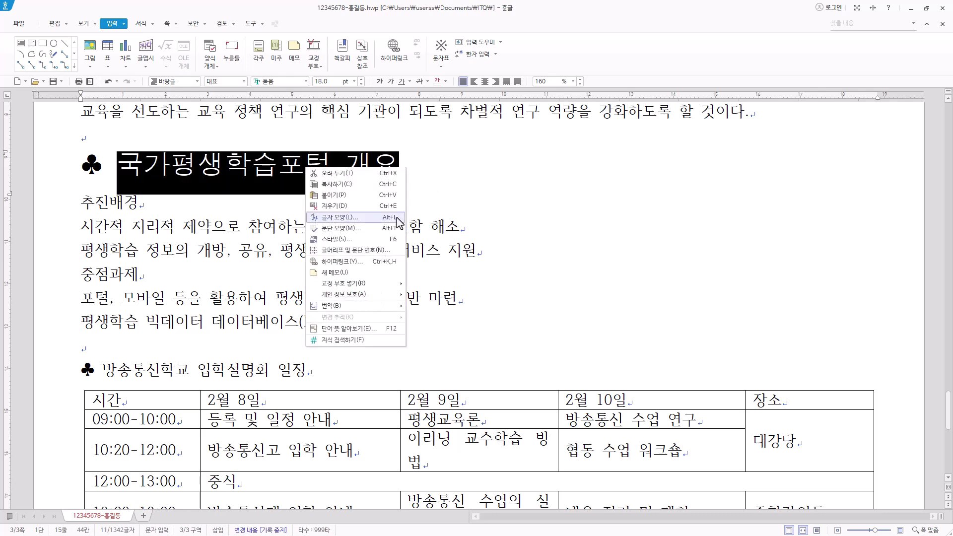
pyautogui.click(347, 217)
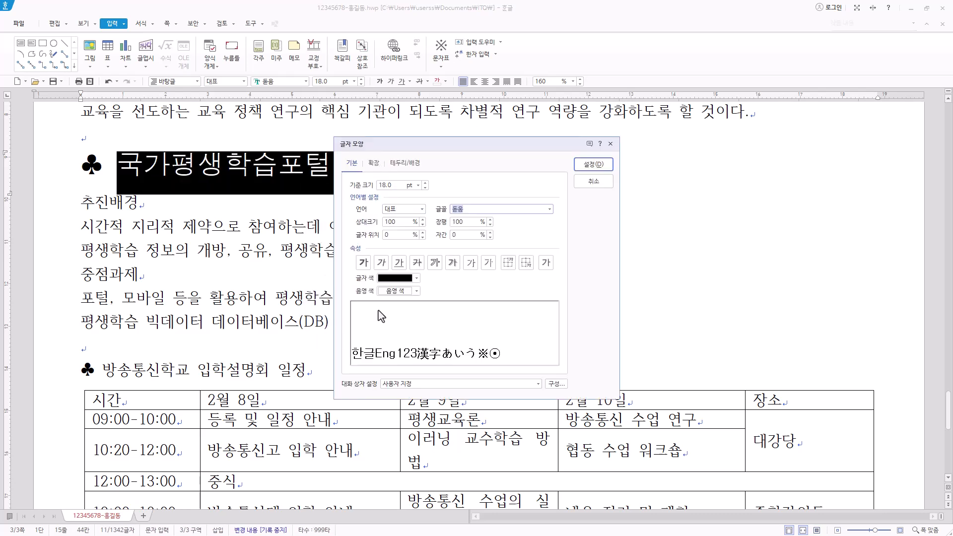
pyautogui.click(400, 278)
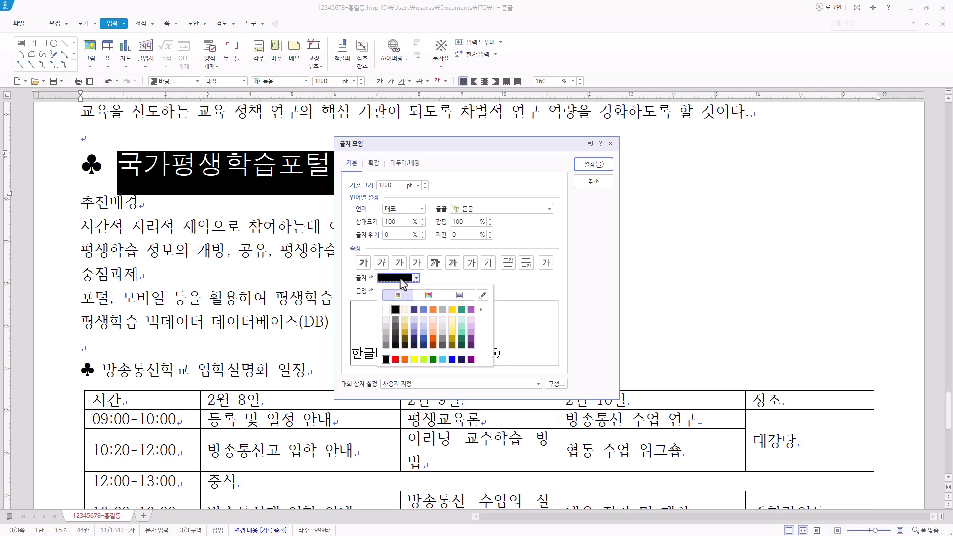
pyautogui.click(385, 310)
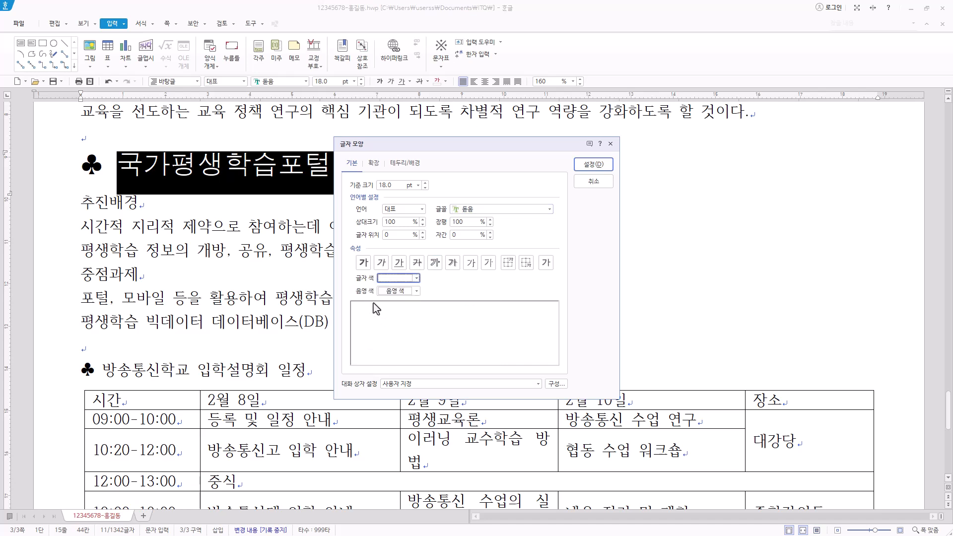
pyautogui.click(405, 292)
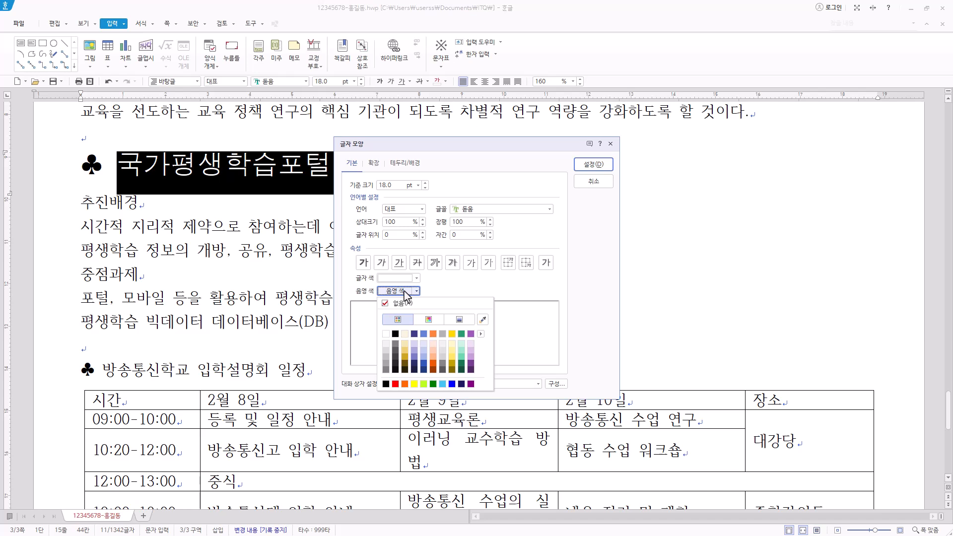
pyautogui.click(452, 384)
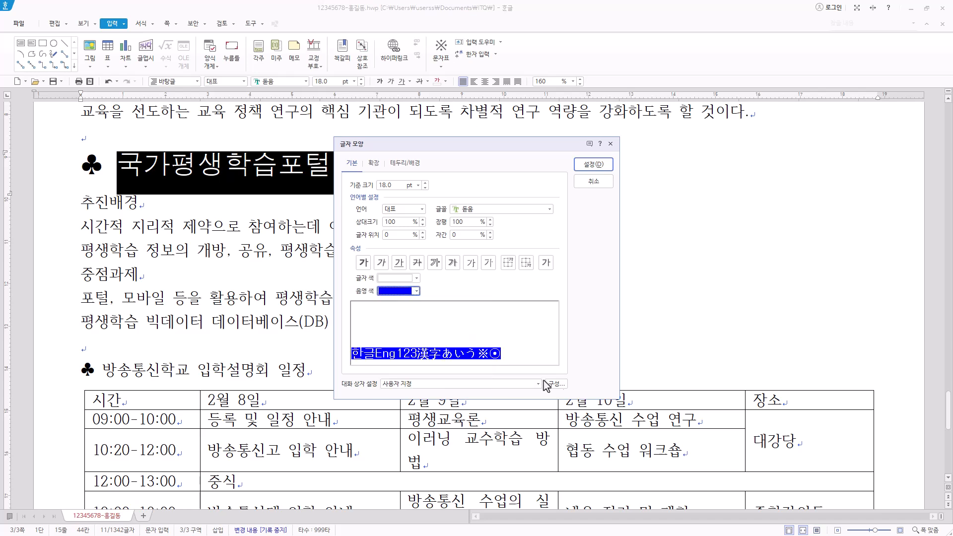
pyautogui.click(596, 168)
# - Set the line spacing of the six lines under the "국가평생학습포털 개요" heading to 180%
pyautogui.moveTo(387, 323); pyautogui.dragTo(74, 195)
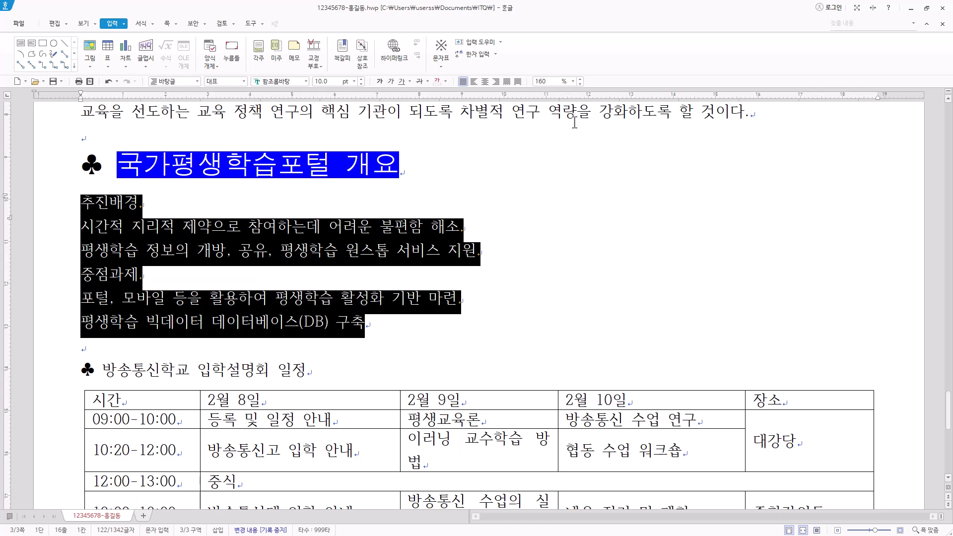
pyautogui.click(573, 81)
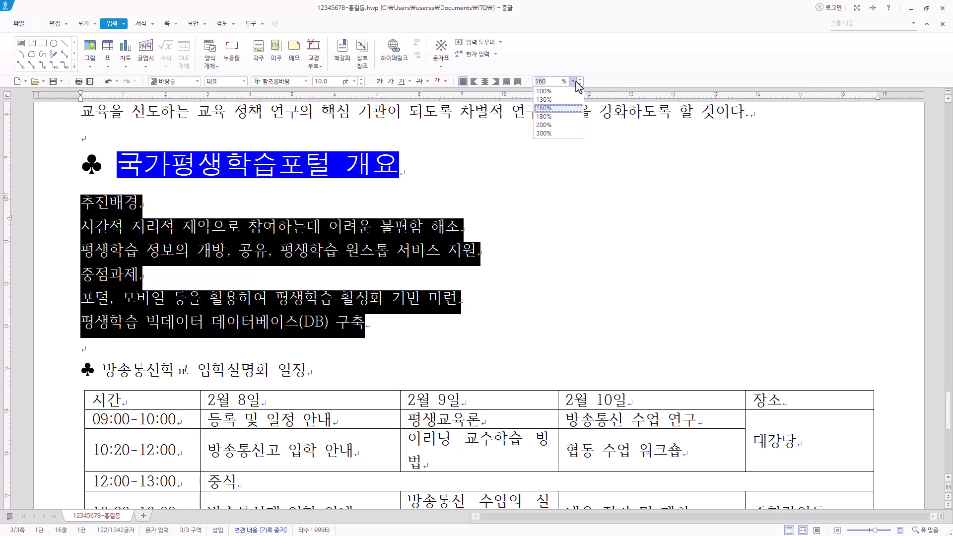
pyautogui.click(571, 117)
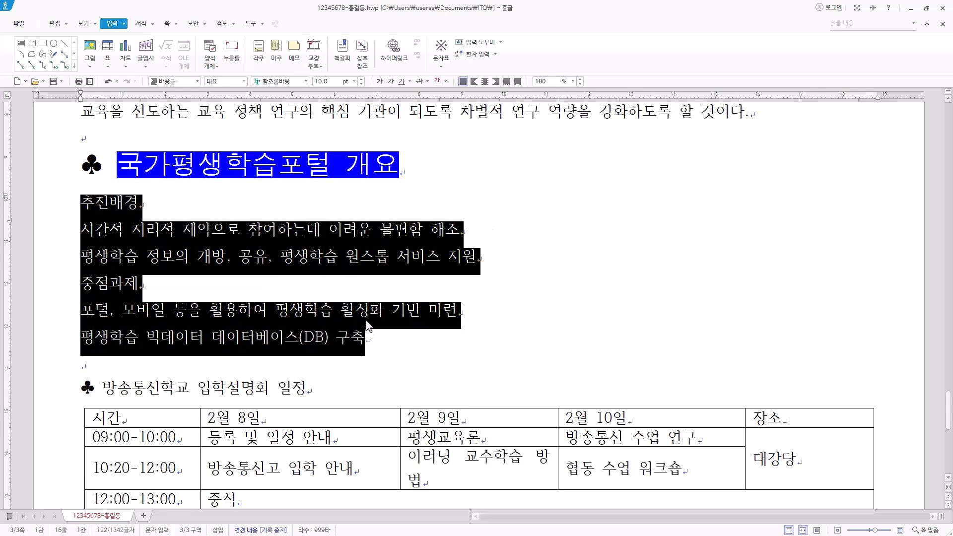
# - Choose the A., 1., 가., (a) paragraph numbering for the six lines and customise level 1 with 20 pt width adjustment and right alignment
pyautogui.rightClick(275, 247)
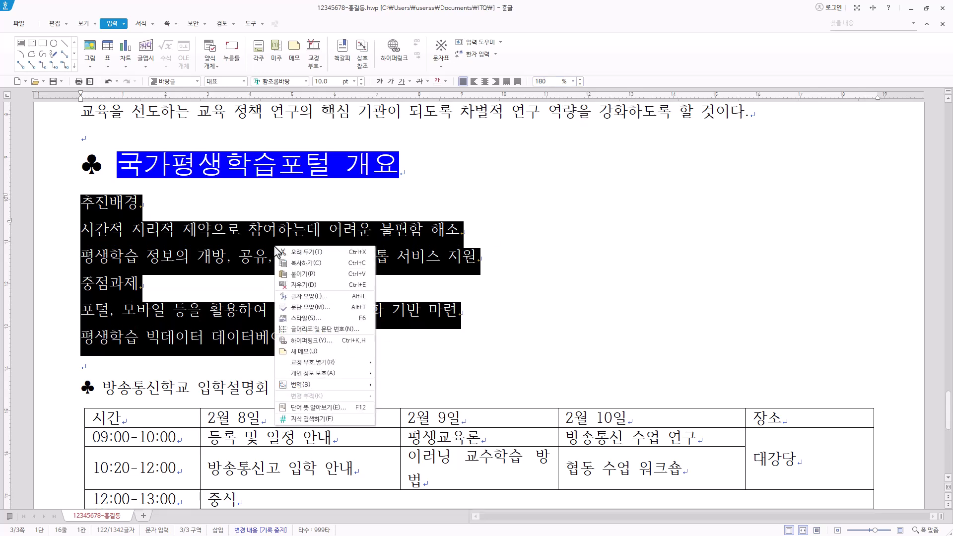
pyautogui.click(356, 329)
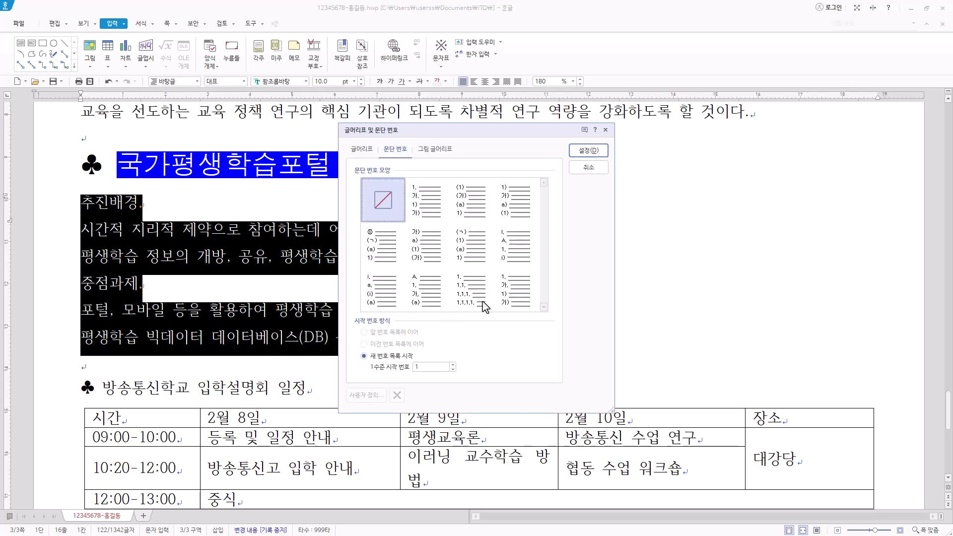
pyautogui.click(517, 283)
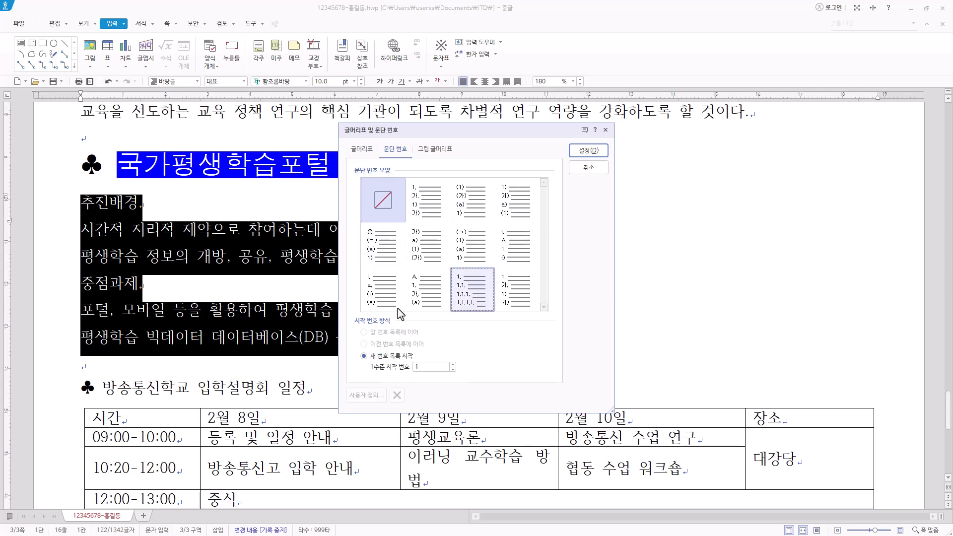
pyautogui.click(428, 294)
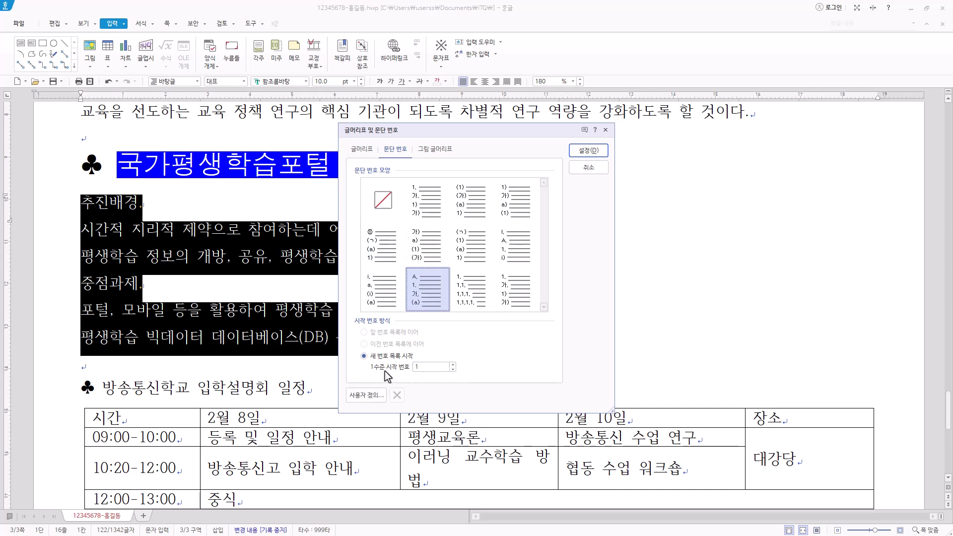
pyautogui.click(366, 396)
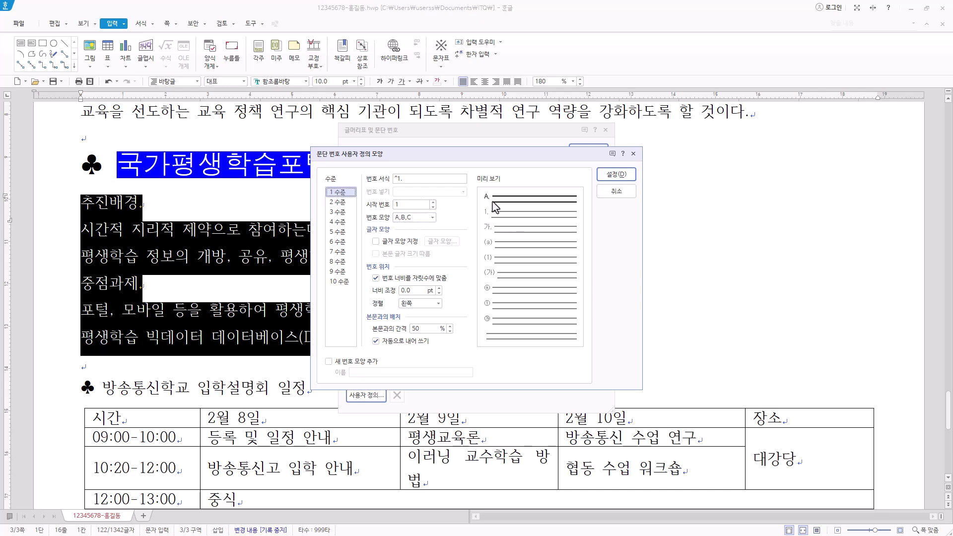
pyautogui.click(406, 180)
pyautogui.click(416, 290)
pyautogui.write('20')
pyautogui.click(422, 305)
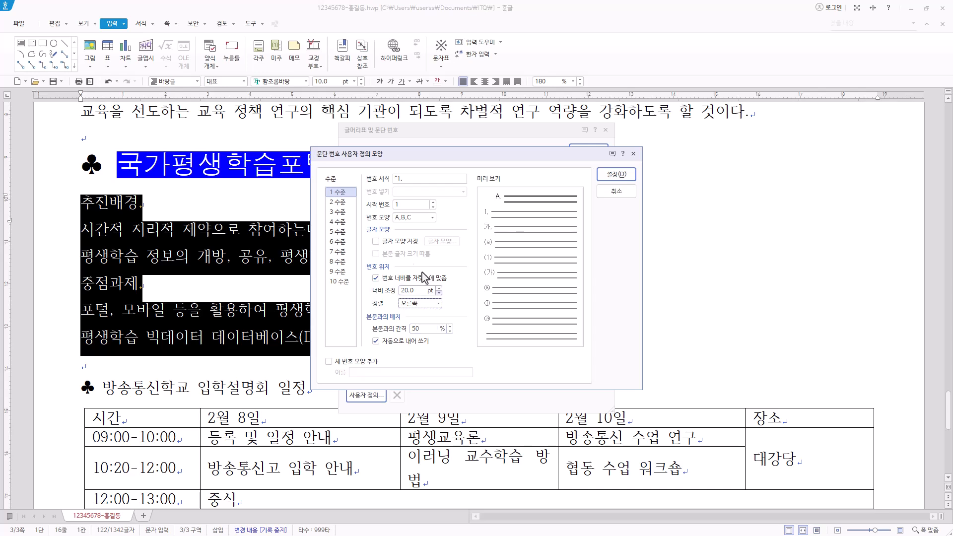
# - Set numbering level 2 to 30 pt width adjustment with right alignment, and apply the custom numbering to the lines
pyautogui.click(337, 202)
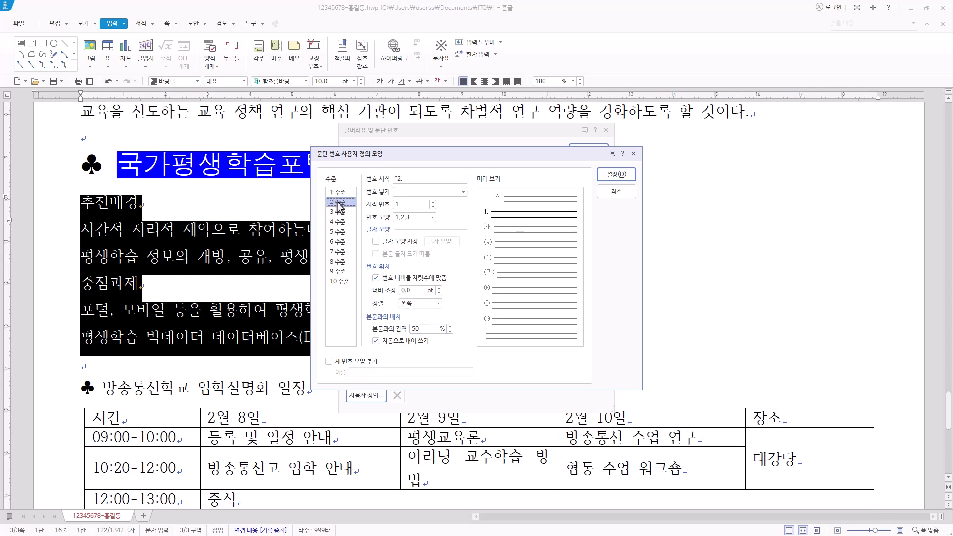
pyautogui.click(417, 218)
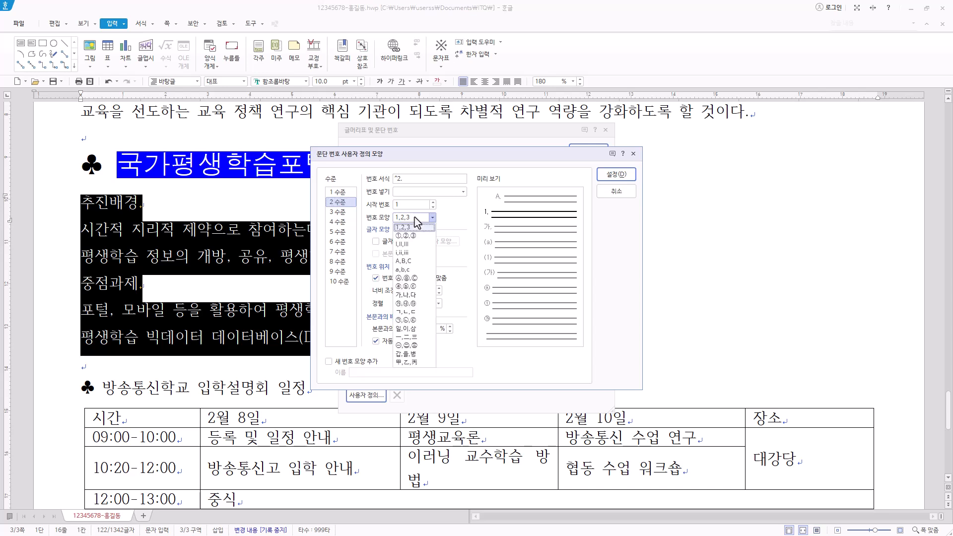
pyautogui.click(415, 217)
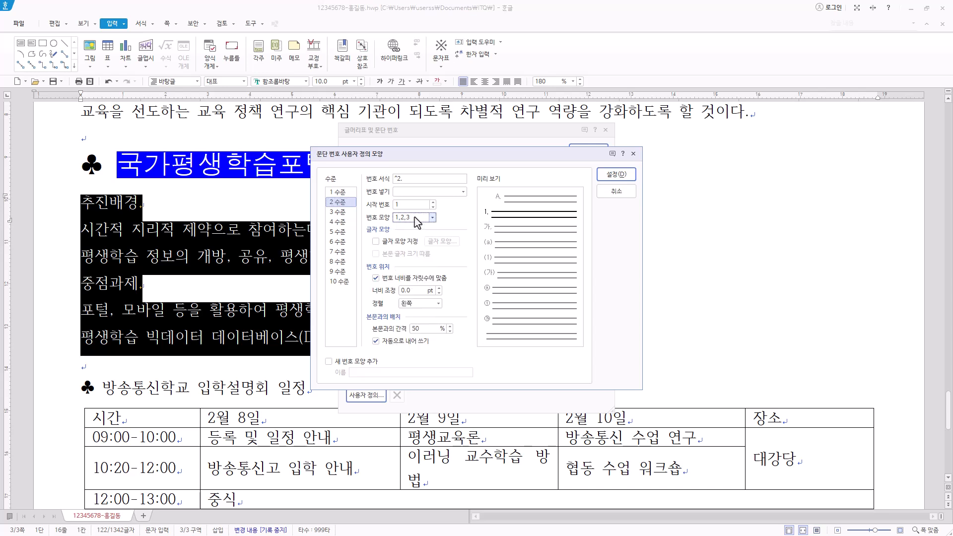
pyautogui.click(400, 179)
pyautogui.click(420, 291)
pyautogui.moveTo(419, 291); pyautogui.dragTo(294, 293)
pyautogui.write('30')
pyautogui.click(422, 304)
pyautogui.click(421, 330)
pyautogui.click(616, 174)
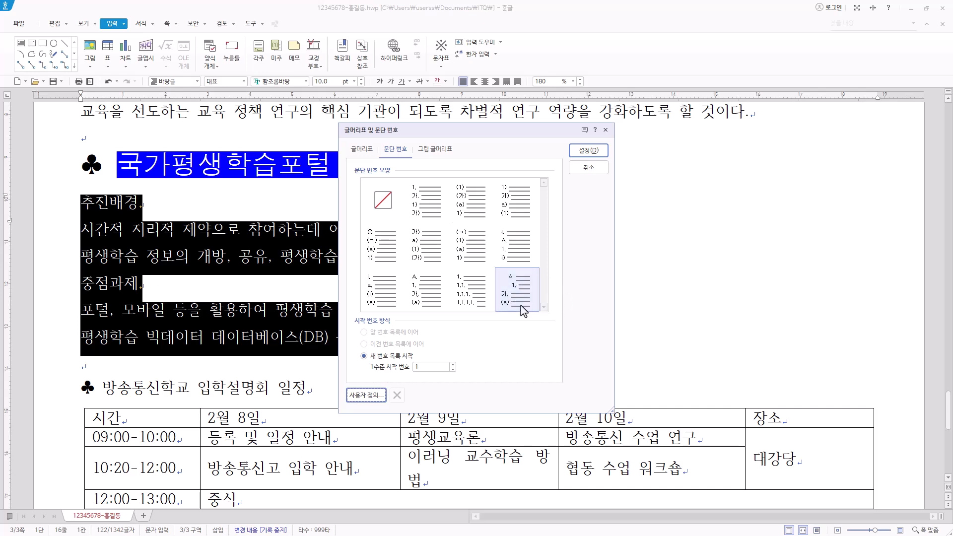
pyautogui.click(589, 150)
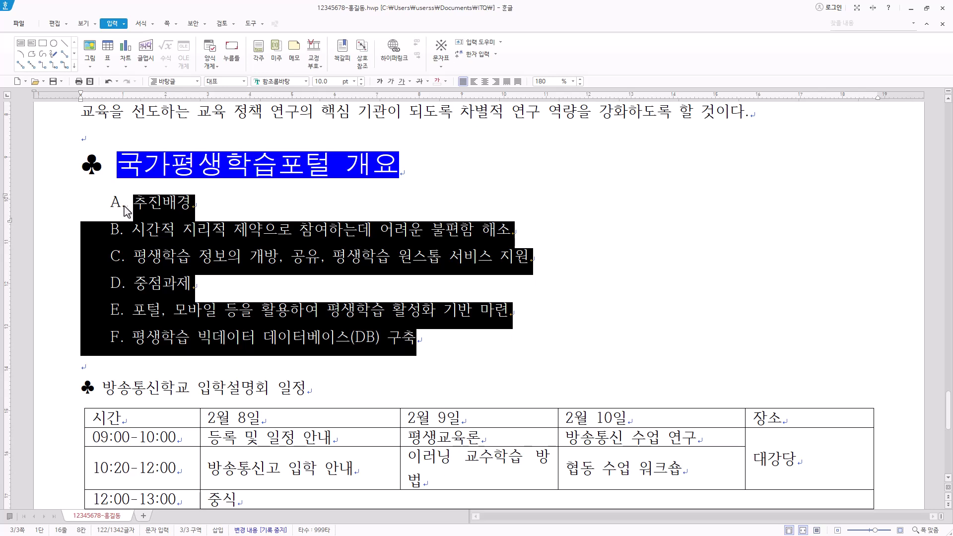
# - Demote the two lines under "추진배경" and the two lines under "중점과제" by one numbering level
pyautogui.click(217, 203)
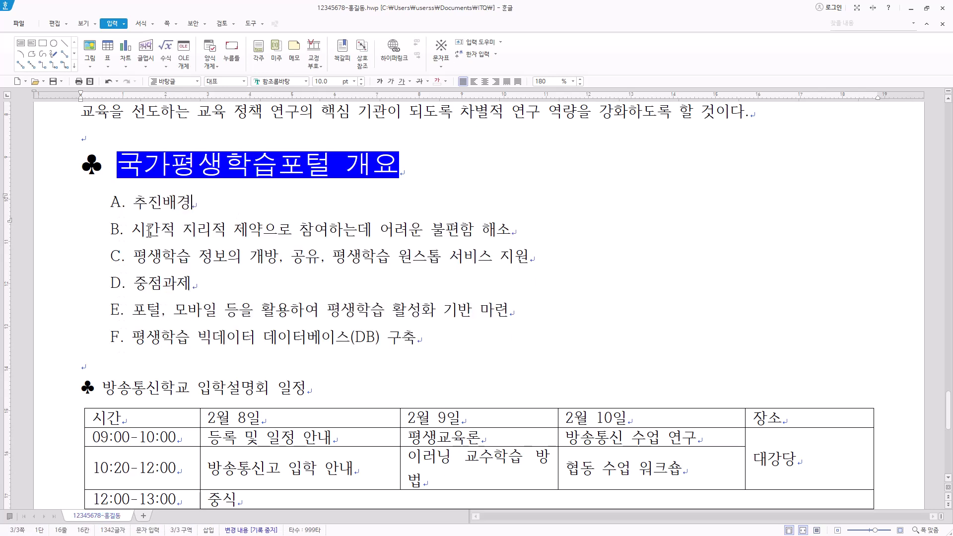
pyautogui.moveTo(126, 227); pyautogui.dragTo(578, 252)
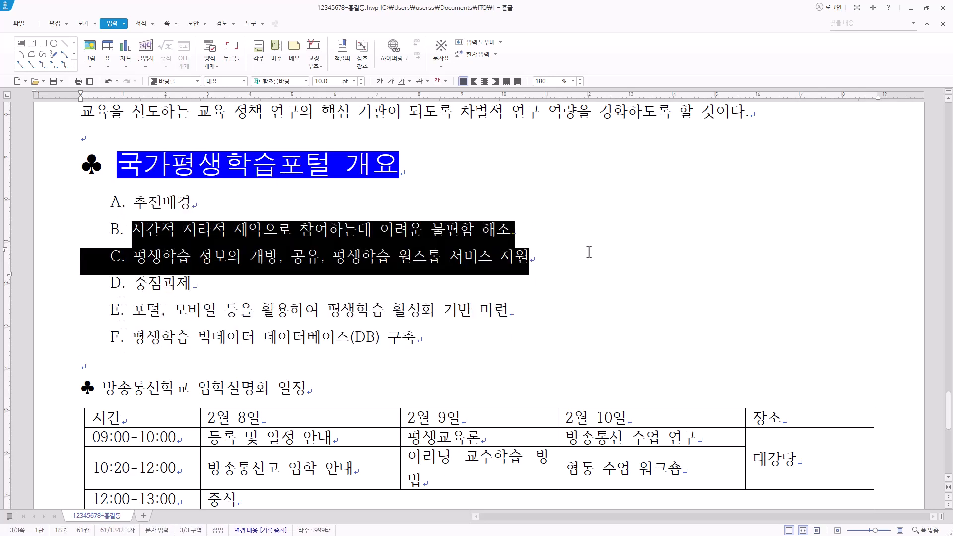
pyautogui.click(141, 24)
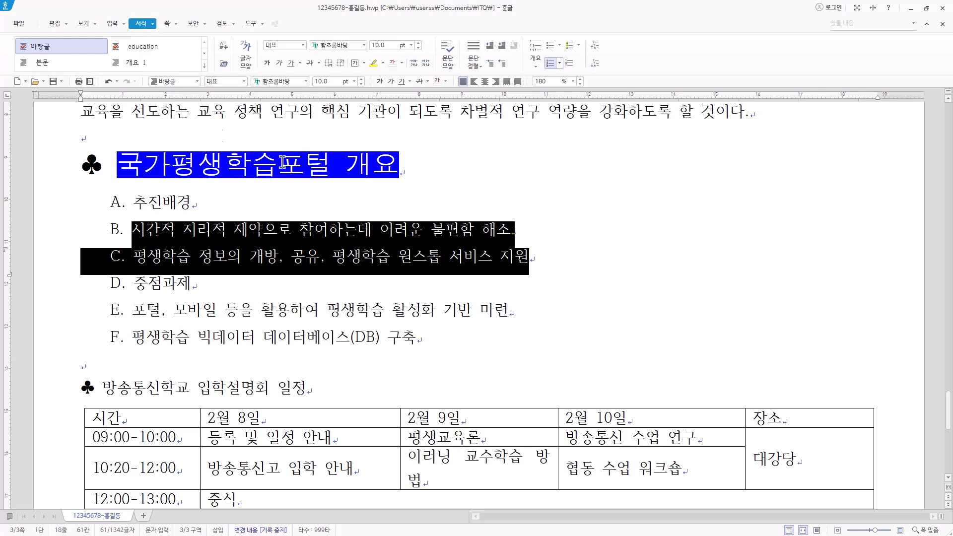
pyautogui.click(596, 63)
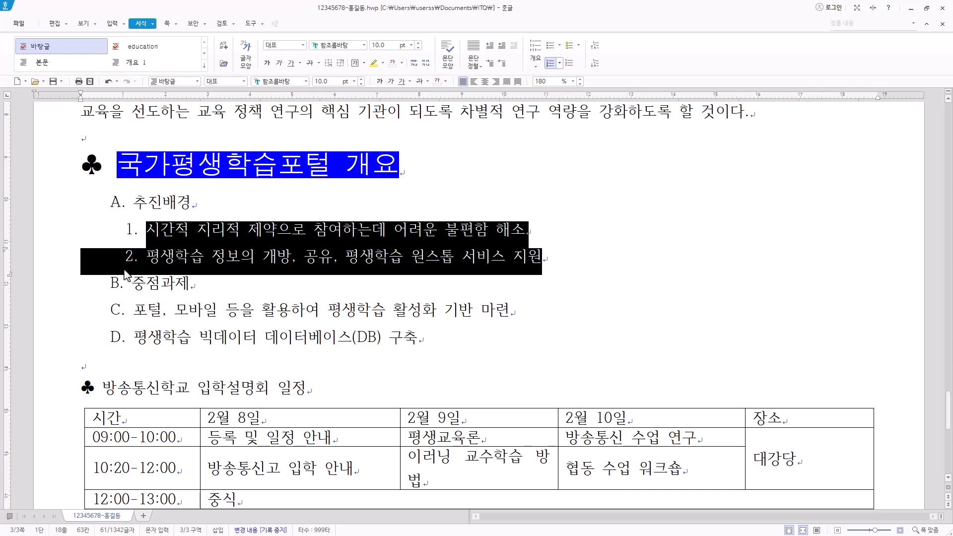
pyautogui.moveTo(127, 308); pyautogui.dragTo(574, 332)
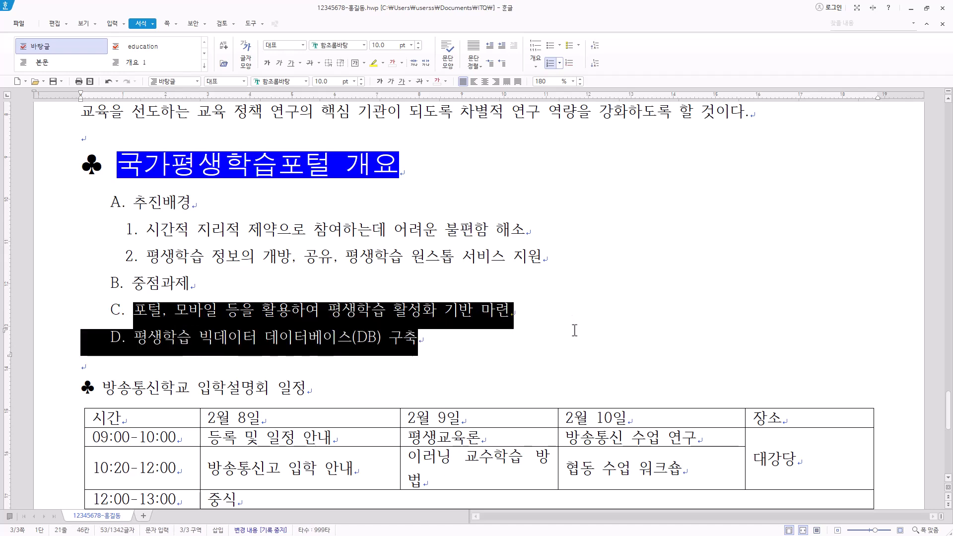
pyautogui.click(595, 63)
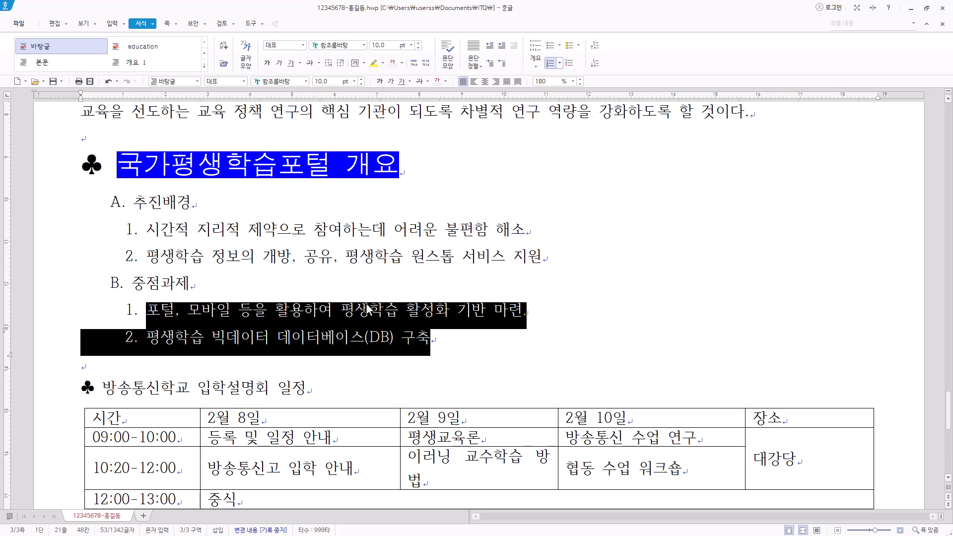
# - Check the line spacing of the six numbered lines under the "국가평생학습포털 개요" heading
pyautogui.click(461, 342)
pyautogui.moveTo(464, 328); pyautogui.dragTo(64, 211)
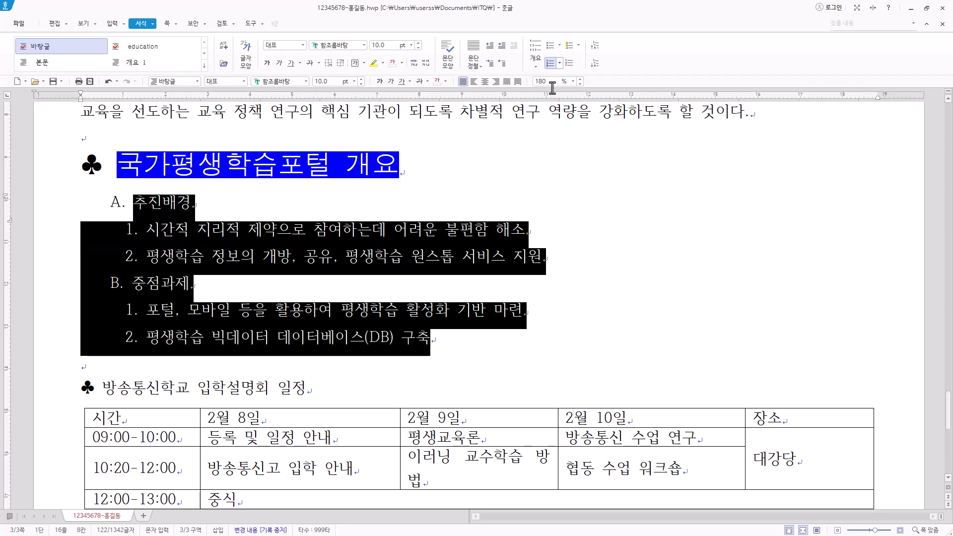
pyautogui.click(573, 81)
pyautogui.click(573, 82)
pyautogui.scroll(-3, 472, 370)
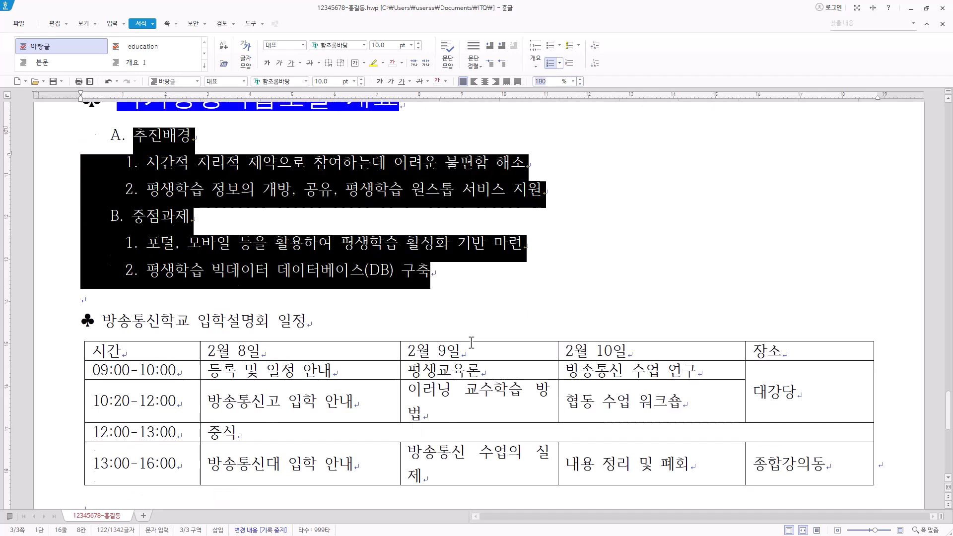
# - Format the whole "방송통신학교 입학설명회 일정" heading line in 돋움 at 18 pt
pyautogui.moveTo(330, 332); pyautogui.dragTo(82, 321)
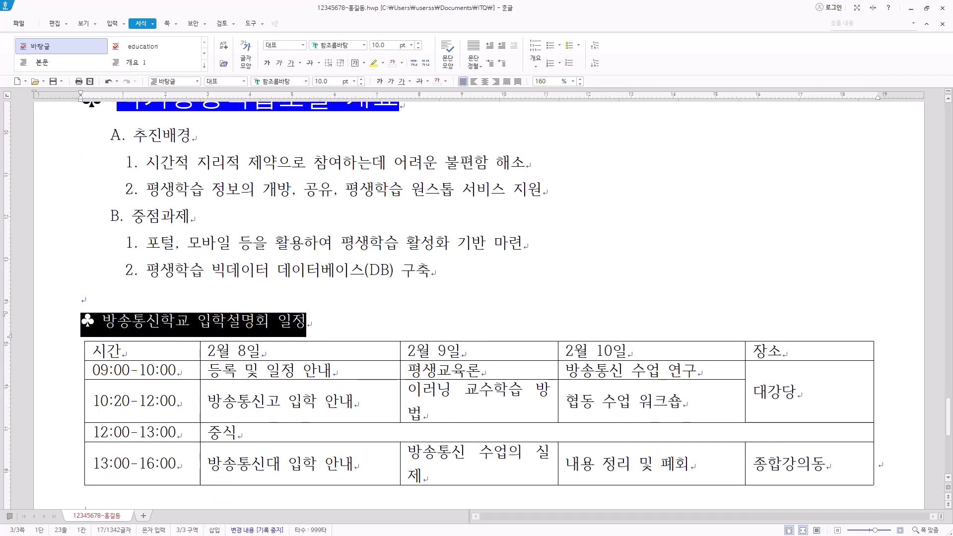
pyautogui.scroll(3, 221, 347)
pyautogui.click(297, 82)
pyautogui.write('돋움')
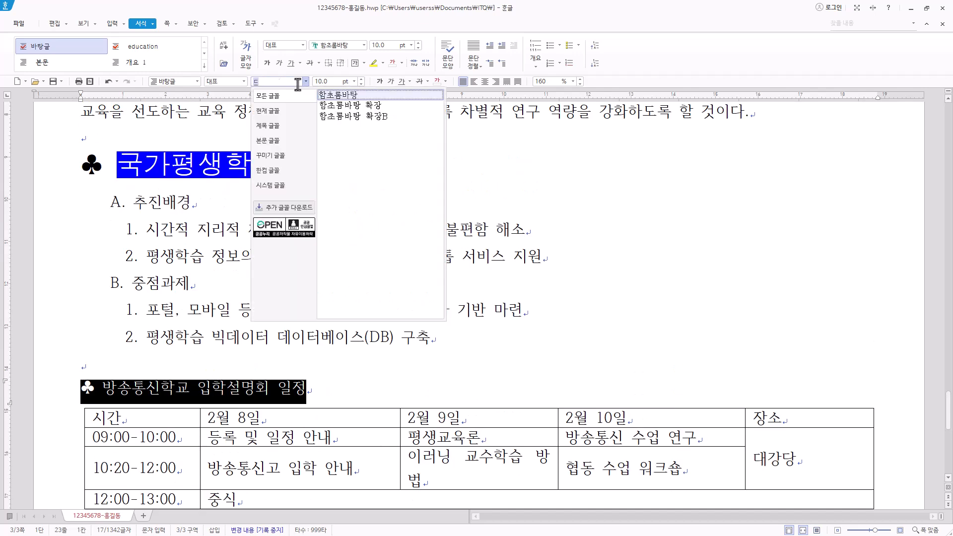
pyautogui.press('Return')
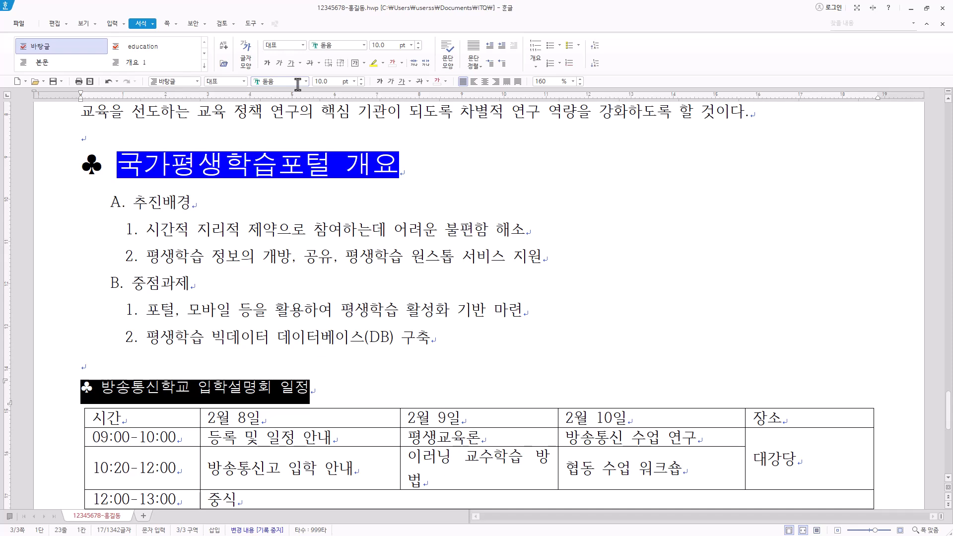
pyautogui.click(354, 82)
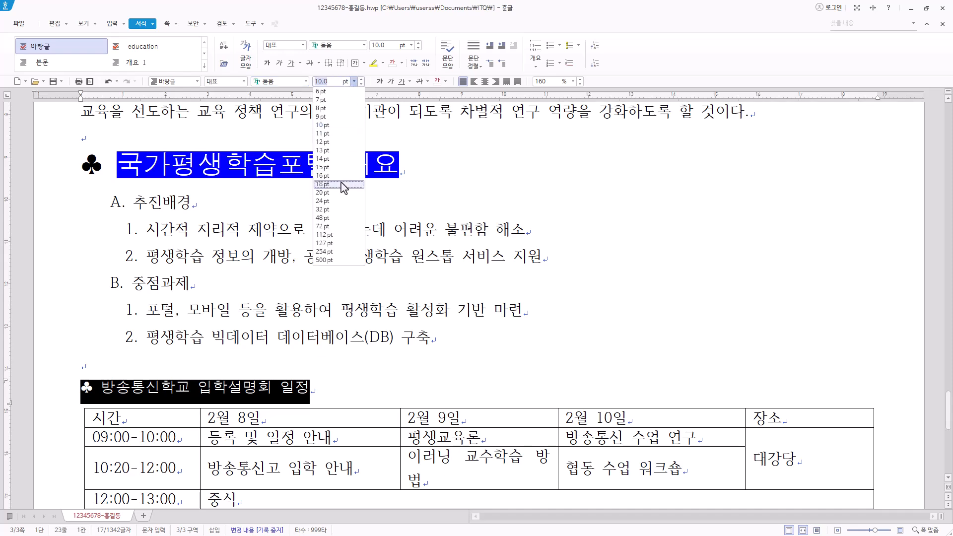
pyautogui.click(341, 184)
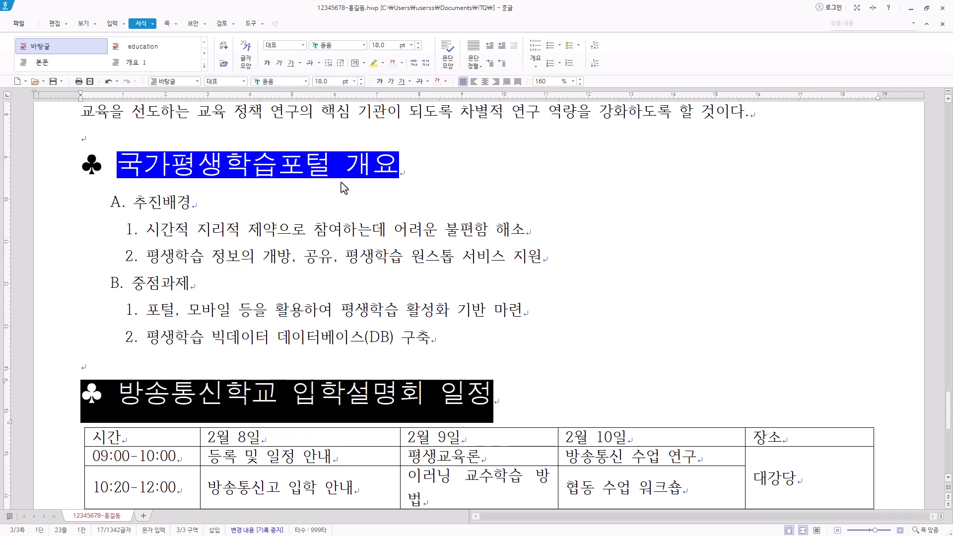
# - Underline the heading text "방송통신학교 입학설명회 일정", leaving out the club symbol
pyautogui.click(92, 402)
pyautogui.moveTo(124, 395); pyautogui.dragTo(505, 398)
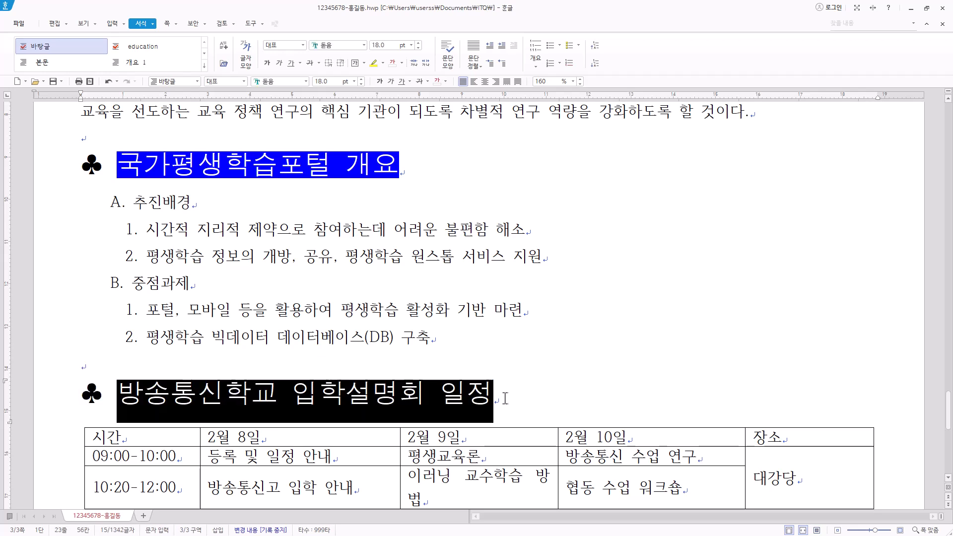
pyautogui.click(401, 81)
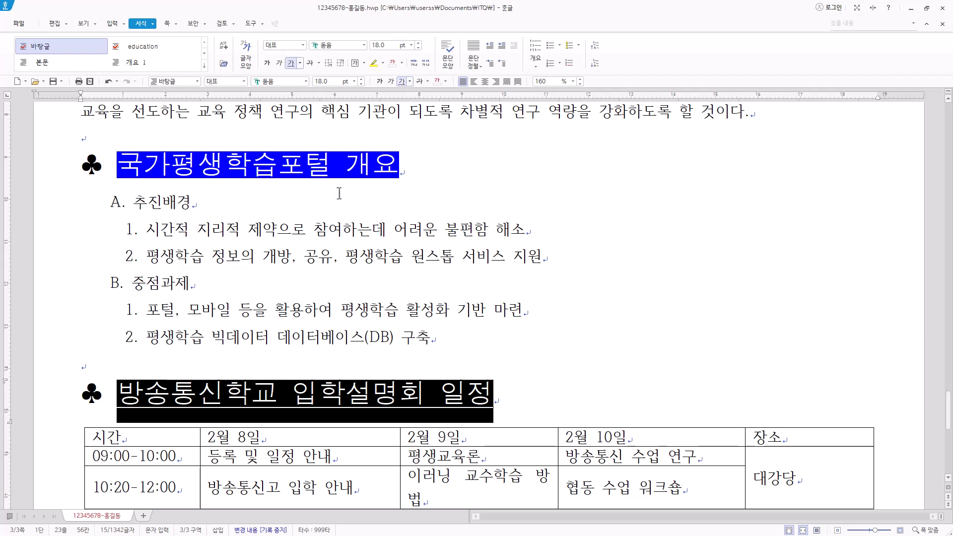
# - Add the ˇ-shaped emphasis mark above the characters of "방송통신학교" in the schedule heading
pyautogui.moveTo(118, 396); pyautogui.dragTo(272, 401)
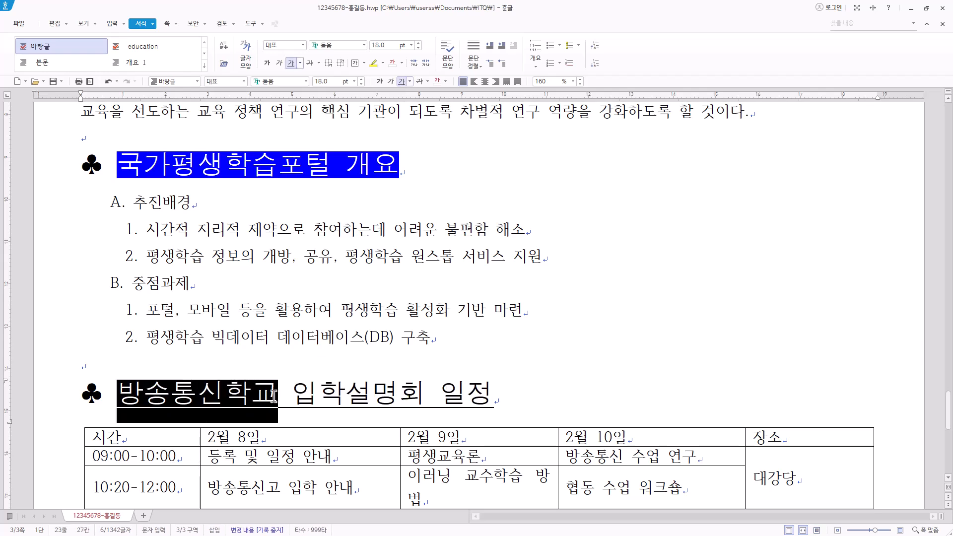
pyautogui.rightClick(272, 397)
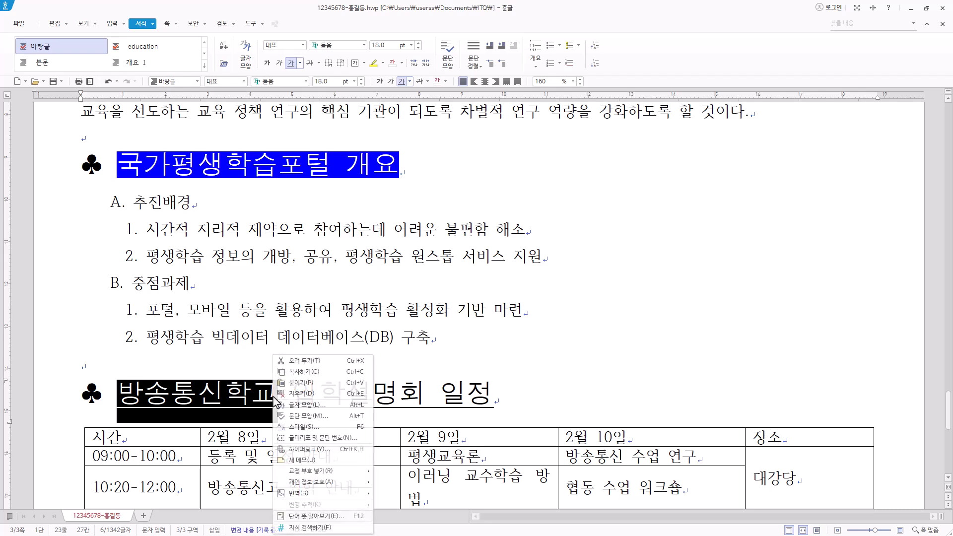
pyautogui.click(329, 407)
pyautogui.click(374, 163)
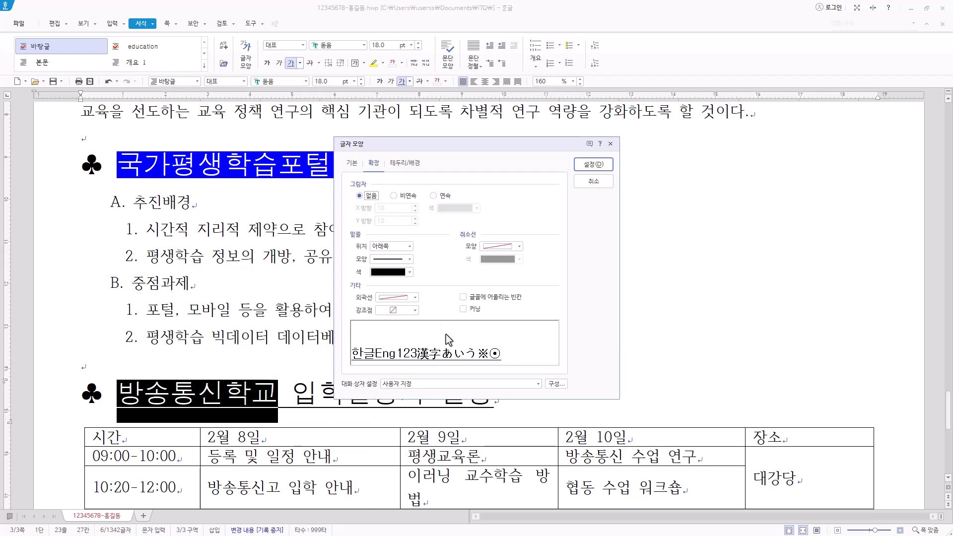
pyautogui.click(415, 311)
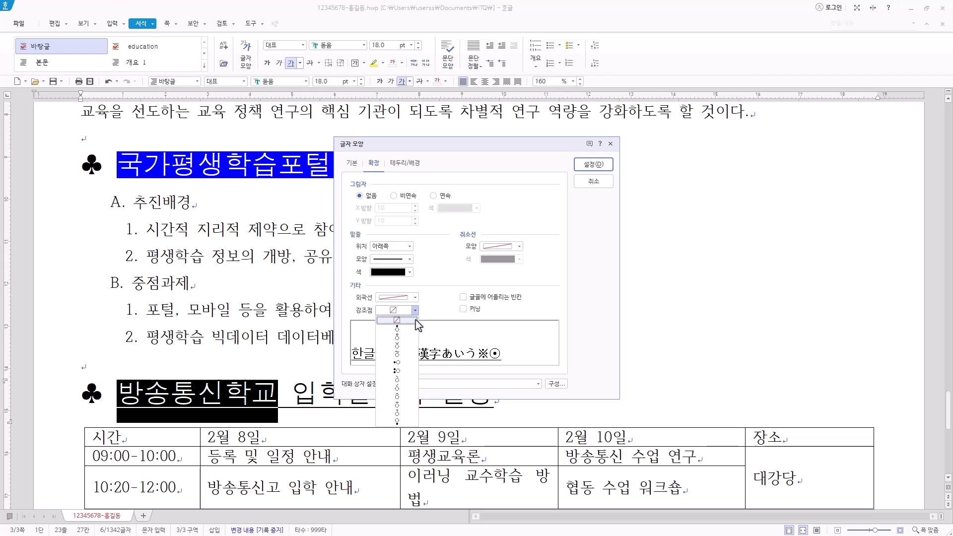
pyautogui.click(417, 347)
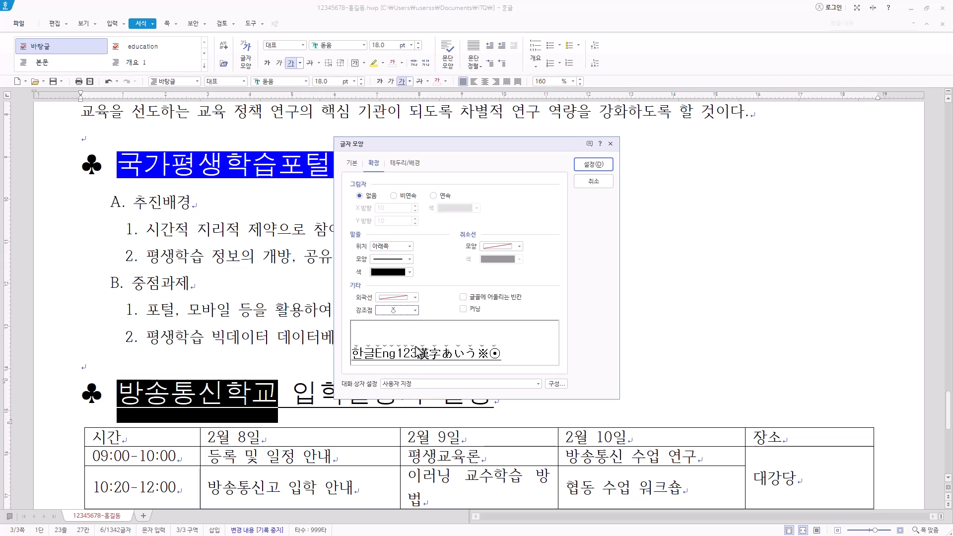
pyautogui.click(594, 165)
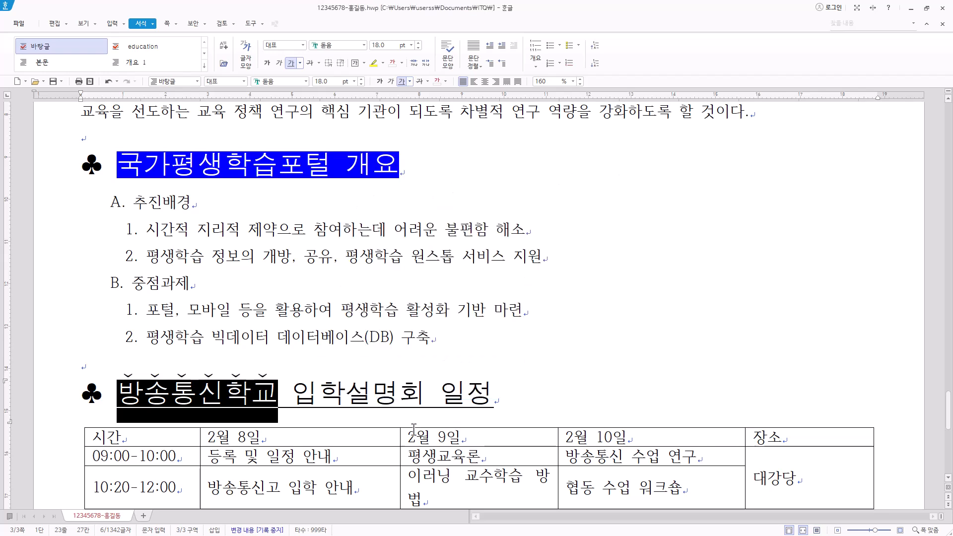
# - Apply the same ˇ-shaped emphasis mark to the word "일정" at the end of the schedule heading
pyautogui.moveTo(440, 395); pyautogui.dragTo(497, 395)
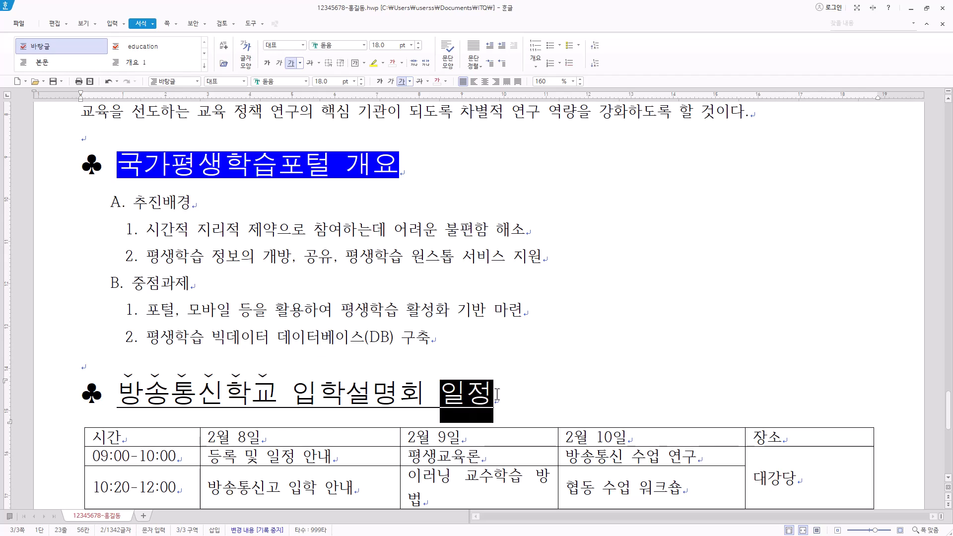
pyautogui.rightClick(487, 401)
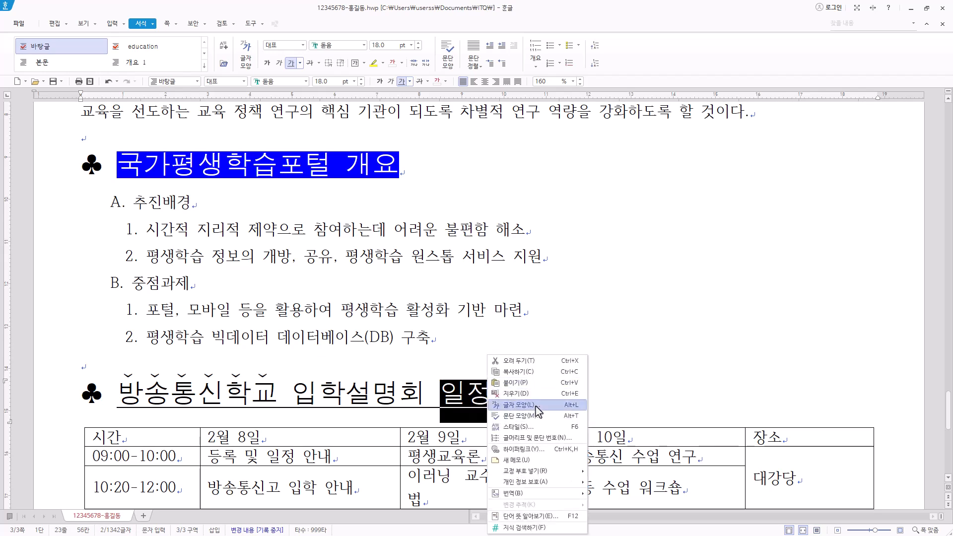
pyautogui.click(518, 404)
pyautogui.click(415, 310)
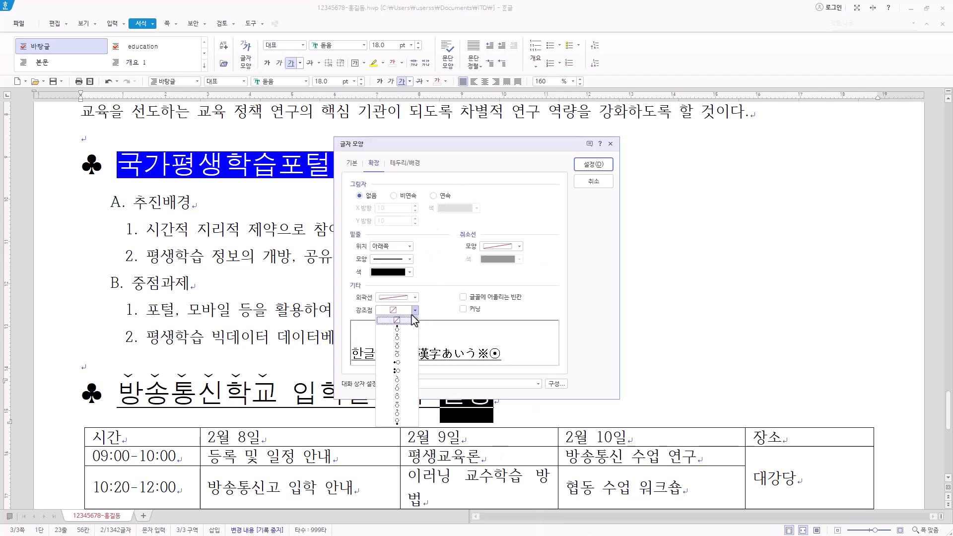
pyautogui.click(405, 347)
pyautogui.click(595, 165)
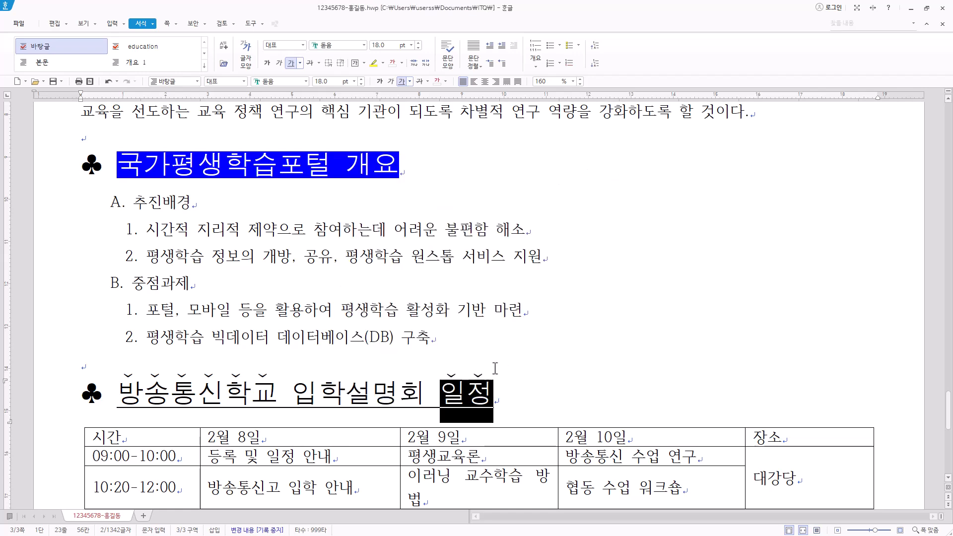
# - Set the text of the whole schedule table to the 굴림 font and centre it in the cells
pyautogui.scroll(-2, 495, 351)
pyautogui.moveTo(173, 304); pyautogui.dragTo(860, 417)
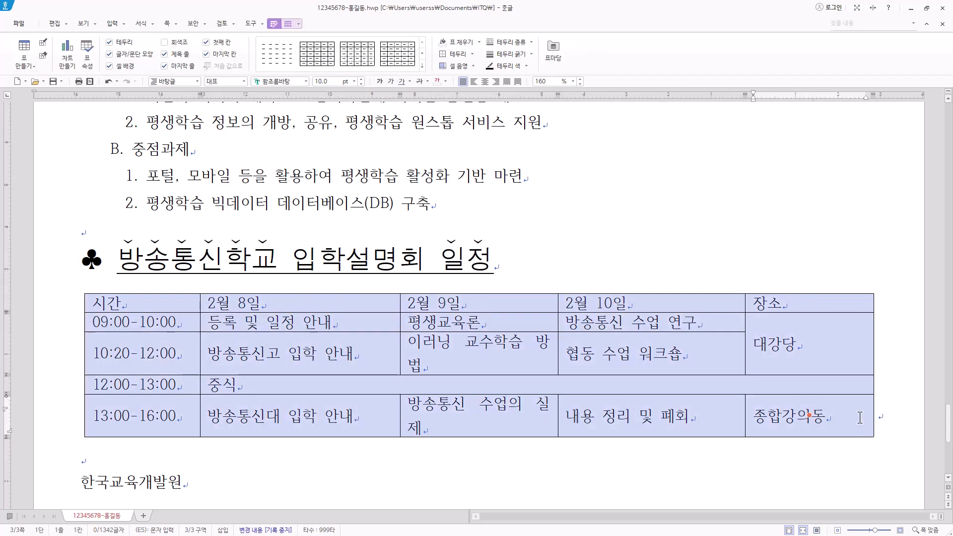
pyautogui.click(294, 83)
pyautogui.write('굴림')
pyautogui.press('Return')
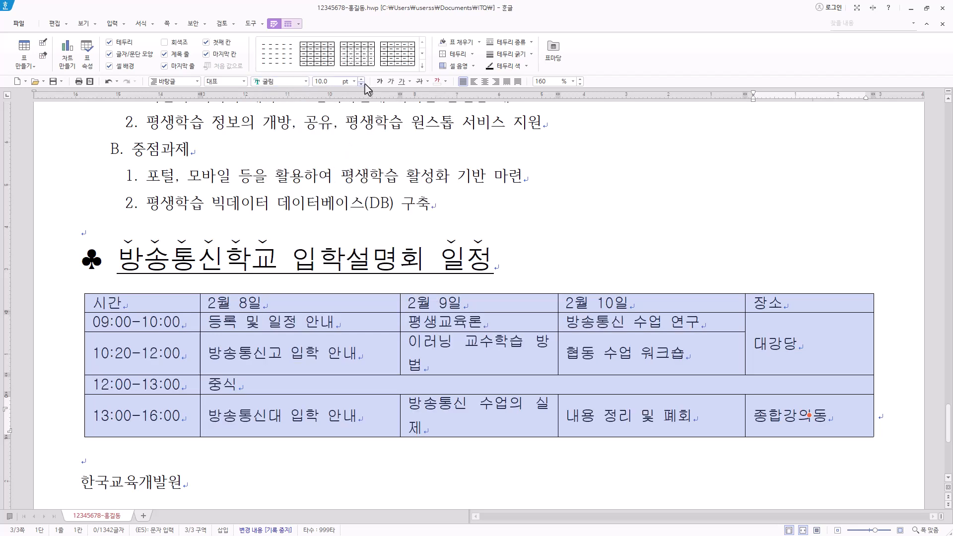
pyautogui.click(486, 82)
pyautogui.click(292, 321)
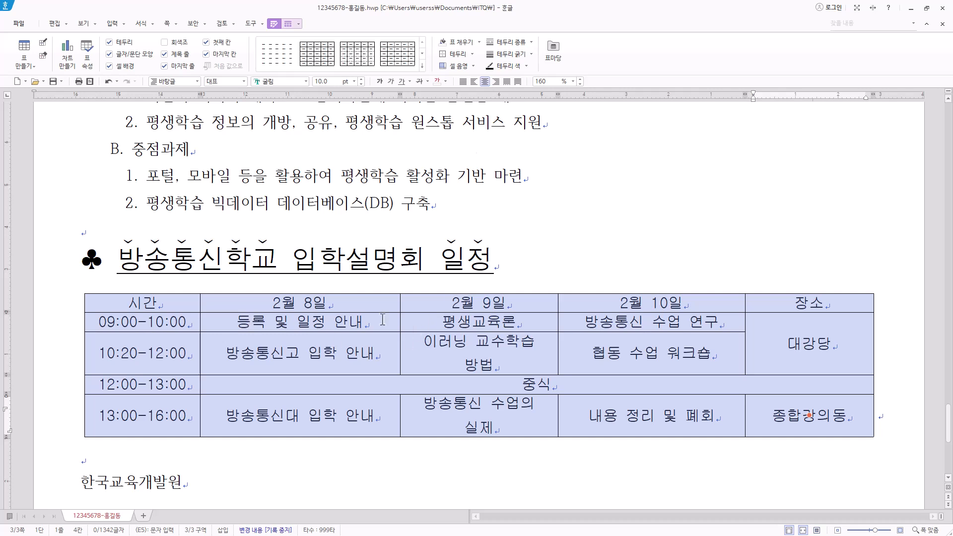
pyautogui.click(531, 263)
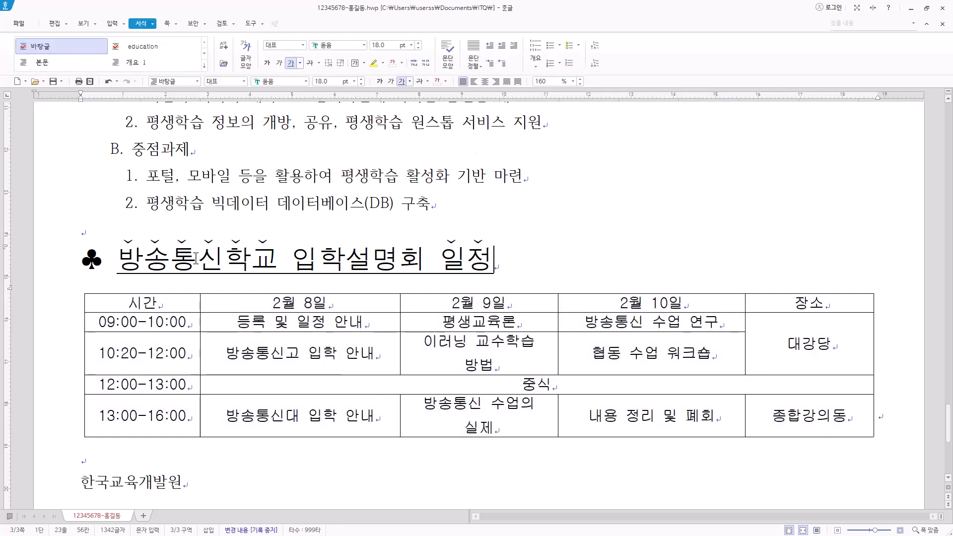
# - Adjust the schedule table's column widths so that every entry fits on a single line
pyautogui.moveTo(508, 263); pyautogui.dragTo(102, 262)
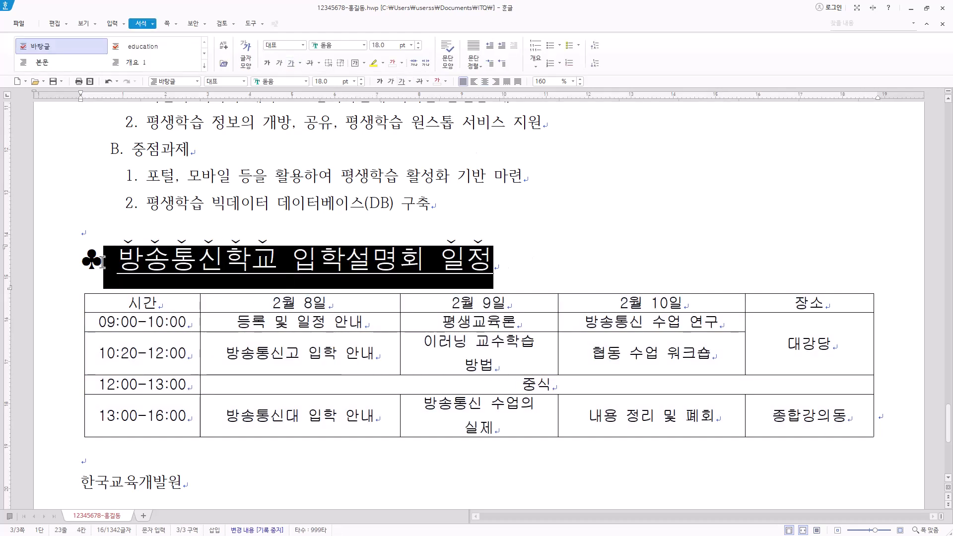
pyautogui.click(486, 264)
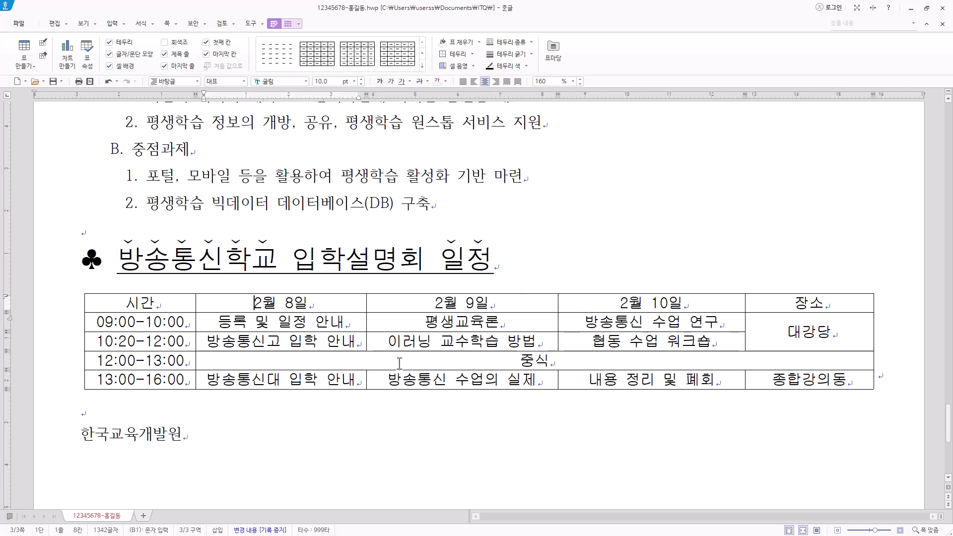
pyautogui.moveTo(271, 327); pyautogui.dragTo(308, 330)
pyautogui.click(328, 341)
pyautogui.click(433, 341)
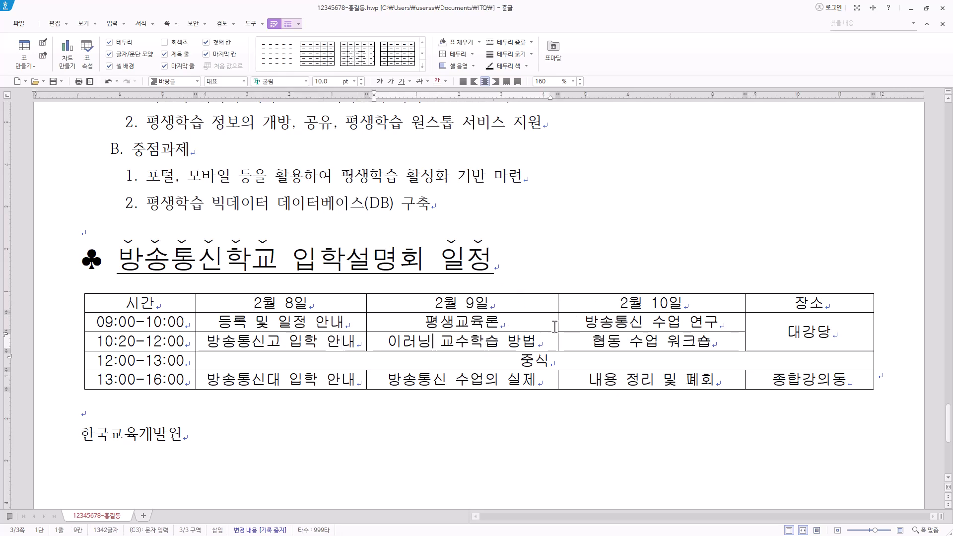
pyautogui.moveTo(558, 303); pyautogui.dragTo(553, 302)
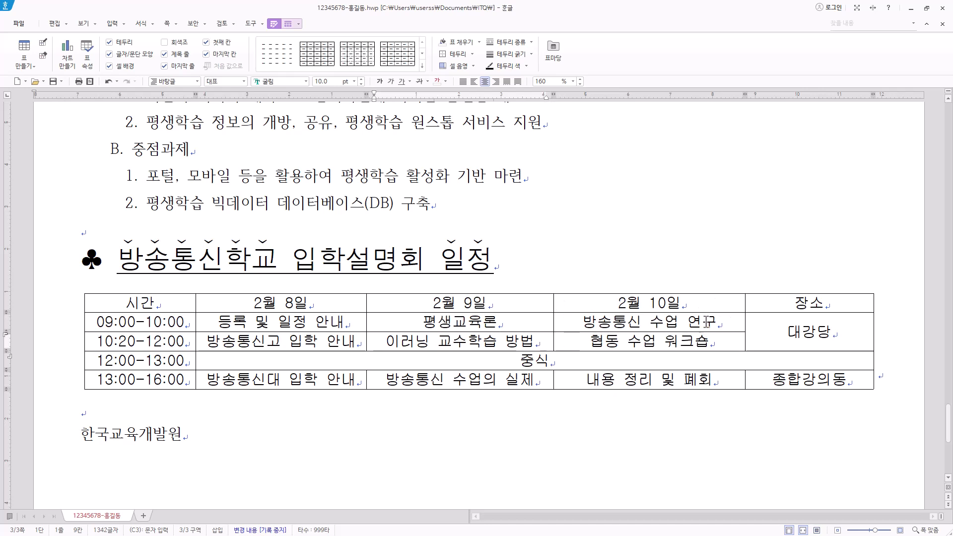
pyautogui.moveTo(746, 299); pyautogui.dragTo(736, 299)
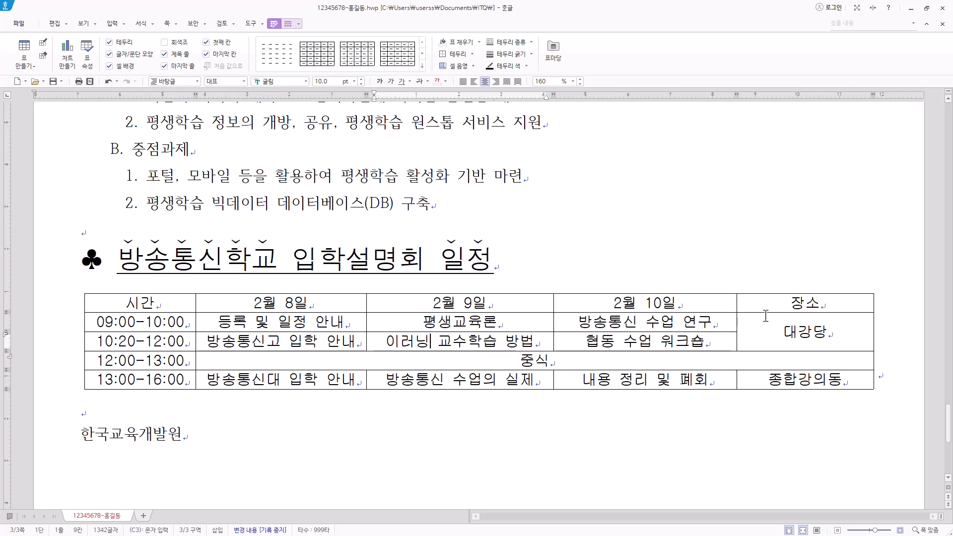
# - Increase the height of all rows in the schedule table by two increments
pyautogui.scroll(-3, 434, 343)
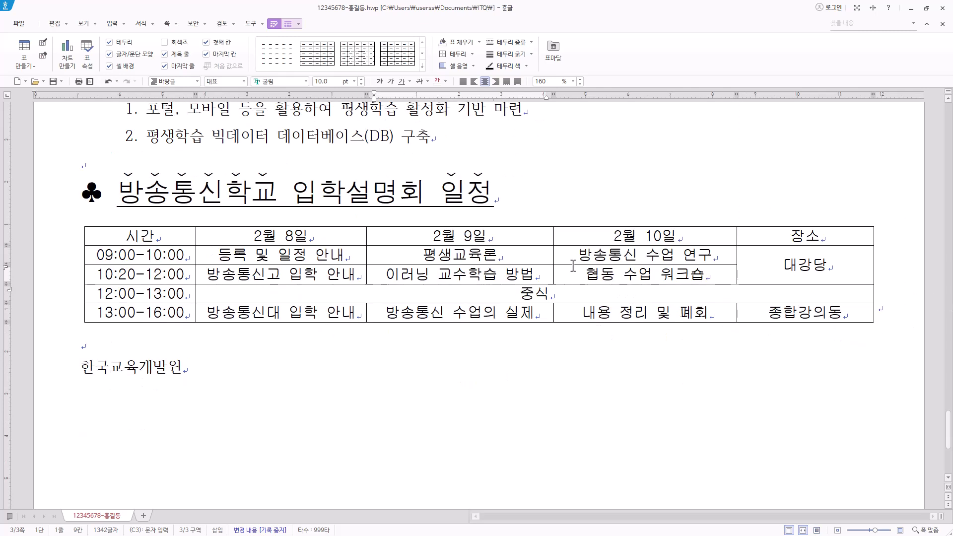
pyautogui.moveTo(141, 237); pyautogui.dragTo(889, 333)
pyautogui.hotkey('ctrl', 'Down')
pyautogui.hotkey('ctrl', 'Down')
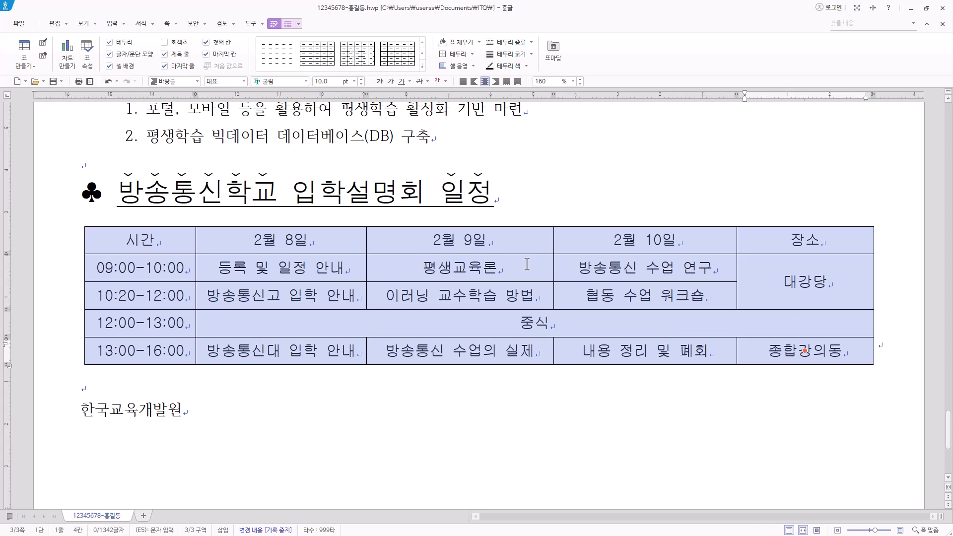
# - Set the schedule table's top and bottom outer borders to a 0.5 mm double line
pyautogui.press('l')
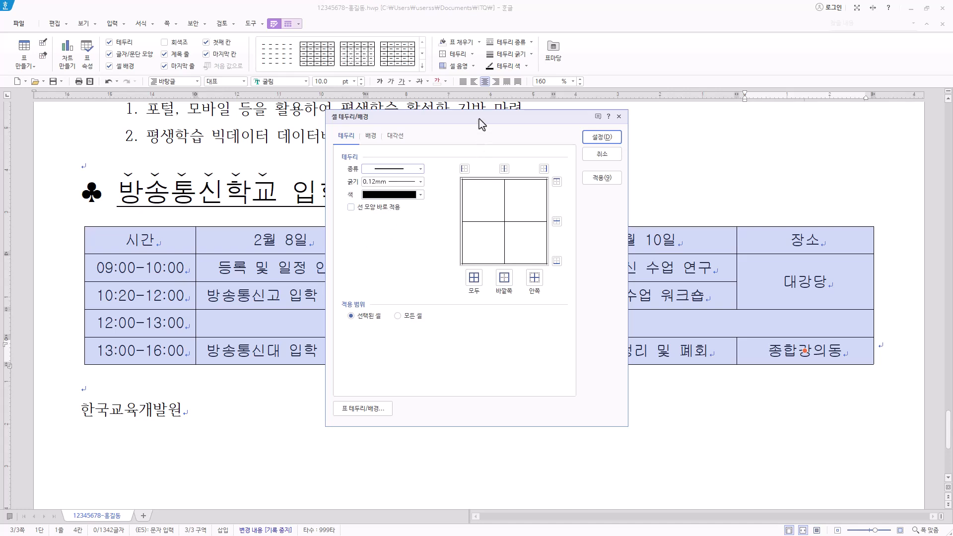
pyautogui.moveTo(480, 124); pyautogui.dragTo(519, 126)
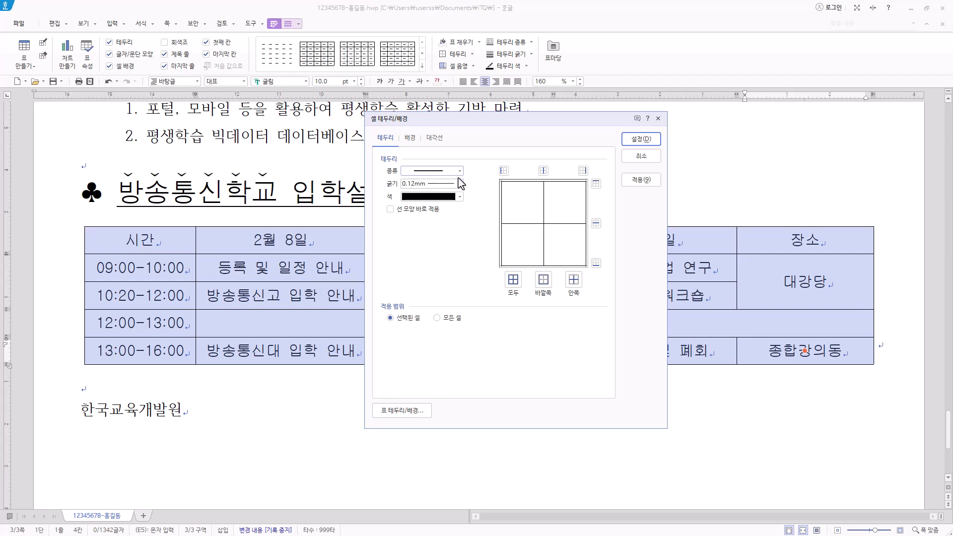
pyautogui.click(460, 170)
pyautogui.click(455, 249)
pyautogui.click(596, 183)
pyautogui.click(596, 264)
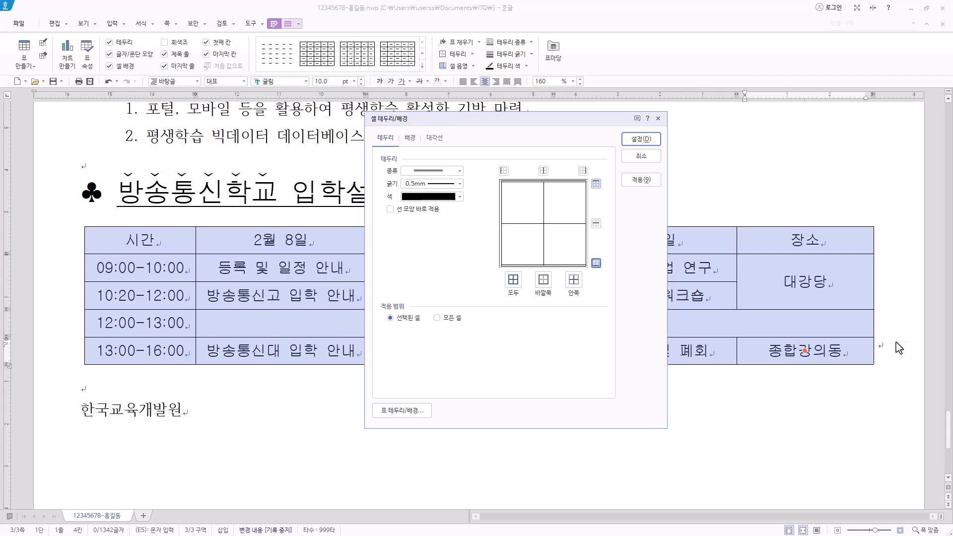
# - Remove the left and right outer borders of the schedule table by setting them to no line
pyautogui.click(428, 171)
pyautogui.click(429, 184)
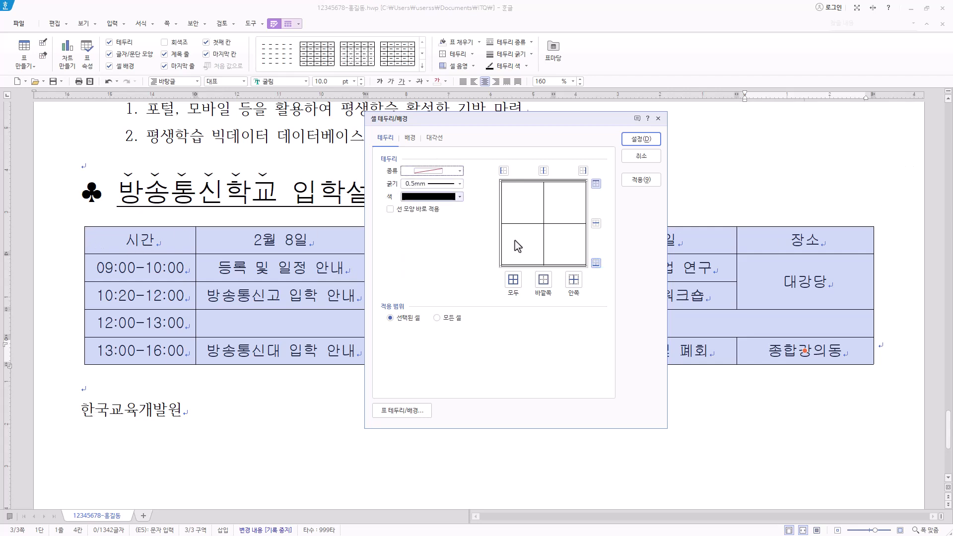
pyautogui.click(504, 170)
pyautogui.click(583, 170)
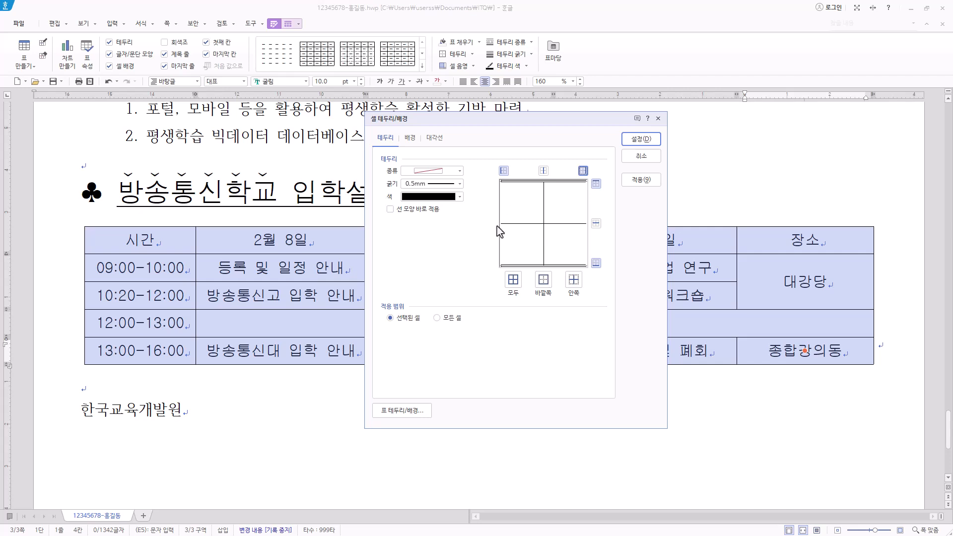
pyautogui.click(641, 139)
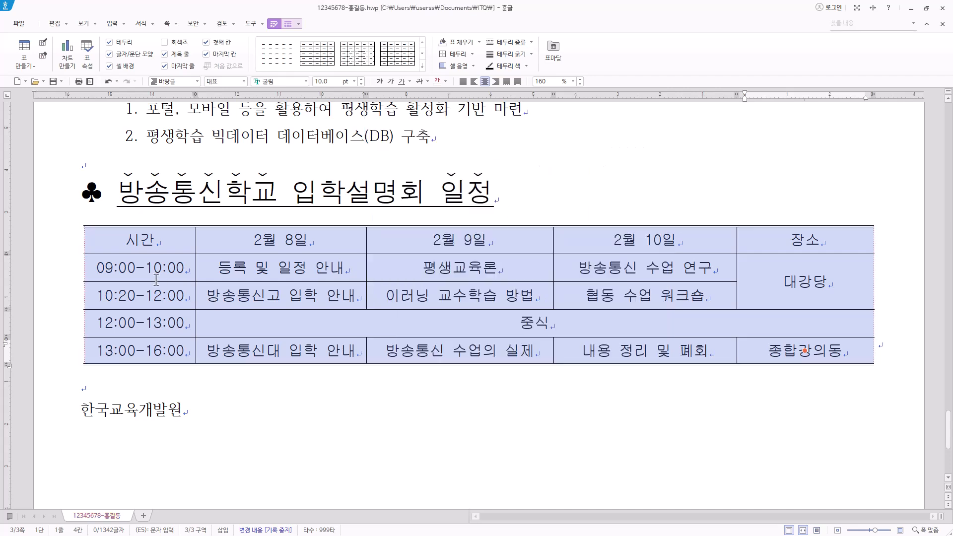
# - Set the bottom border of the schedule table's header row to a 0.5 mm double line
pyautogui.moveTo(166, 241); pyautogui.dragTo(827, 238)
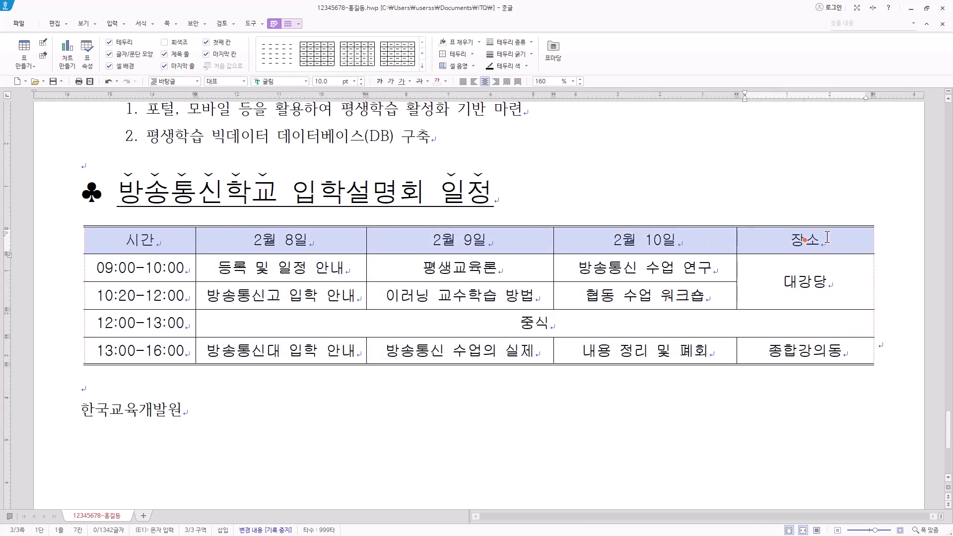
pyautogui.press('l')
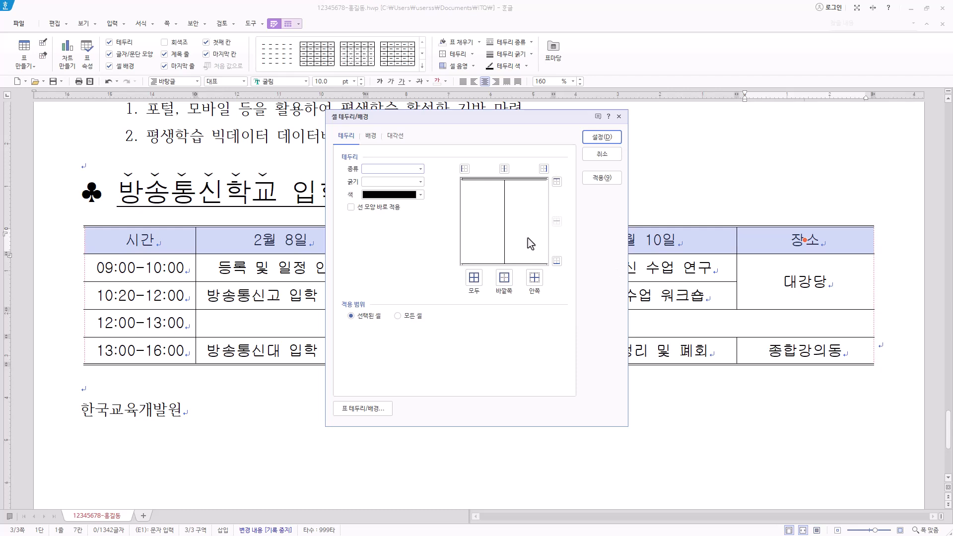
pyautogui.click(394, 169)
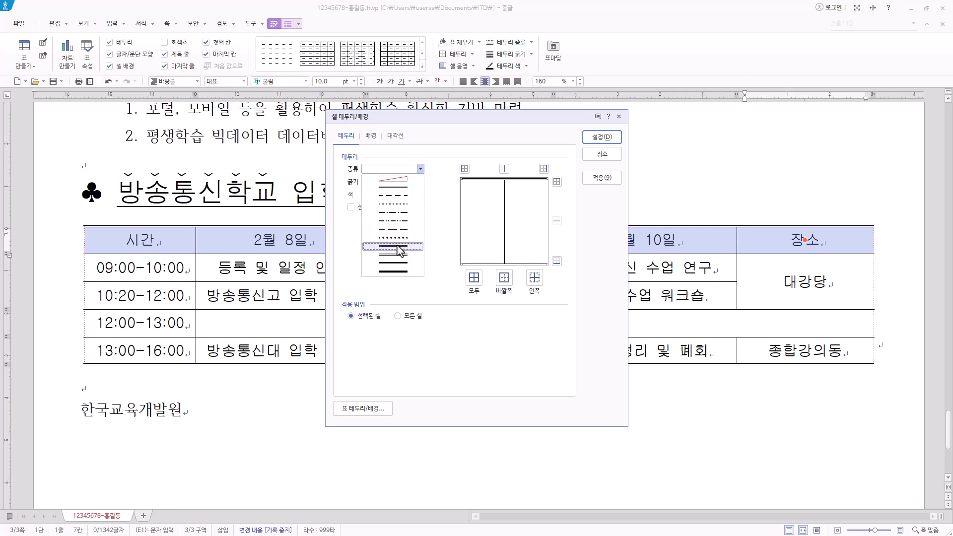
pyautogui.click(400, 247)
pyautogui.click(557, 261)
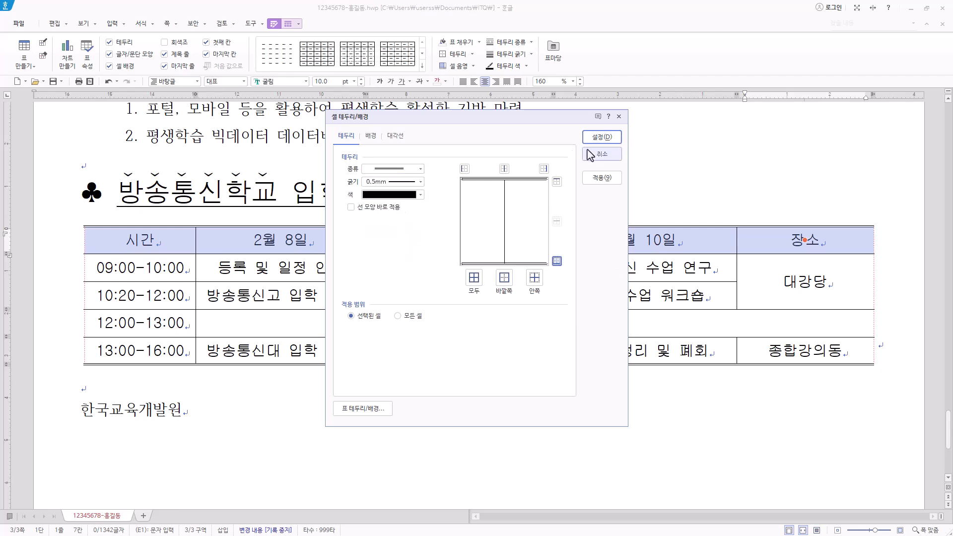
pyautogui.moveTo(541, 124); pyautogui.dragTo(568, 128)
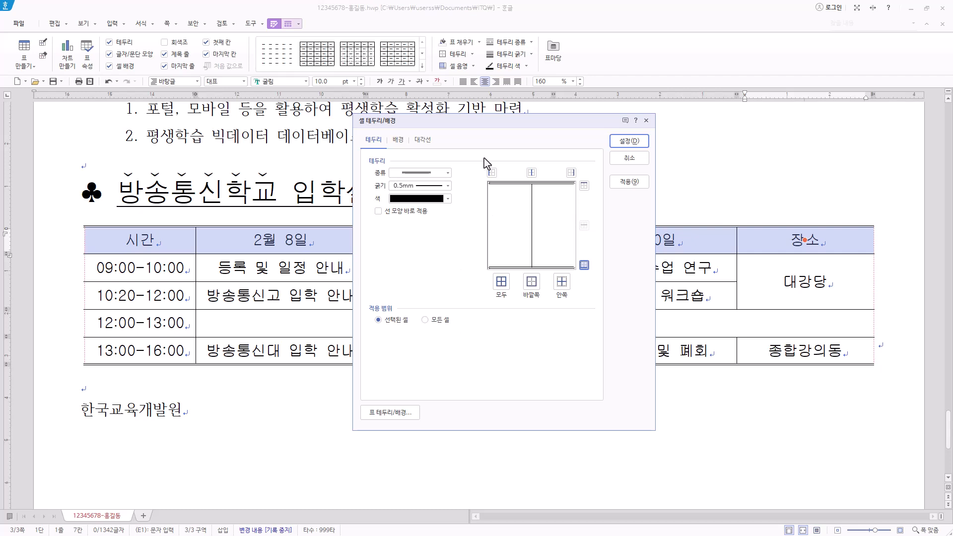
# - Fill the schedule table's header row with a 가로 gradient from white to yellow
pyautogui.click(400, 142)
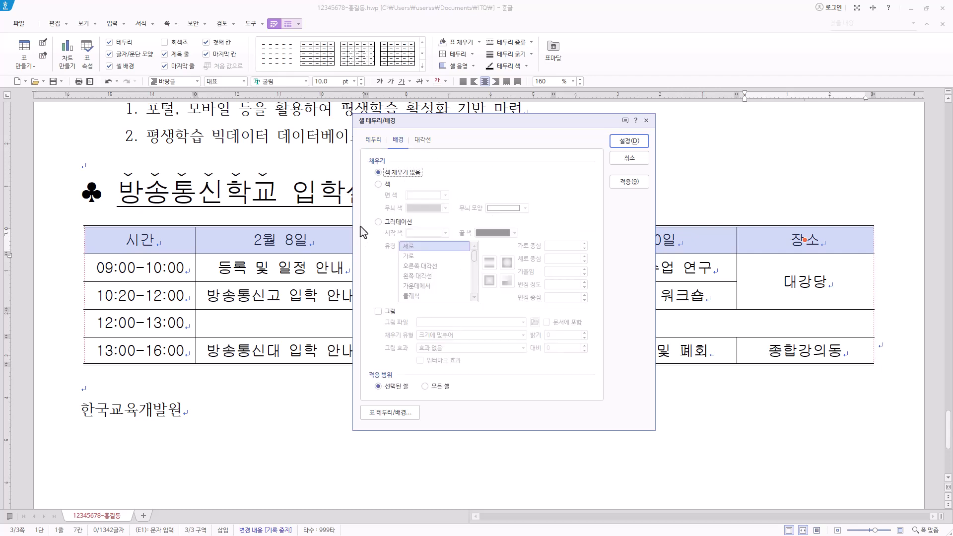
pyautogui.click(395, 224)
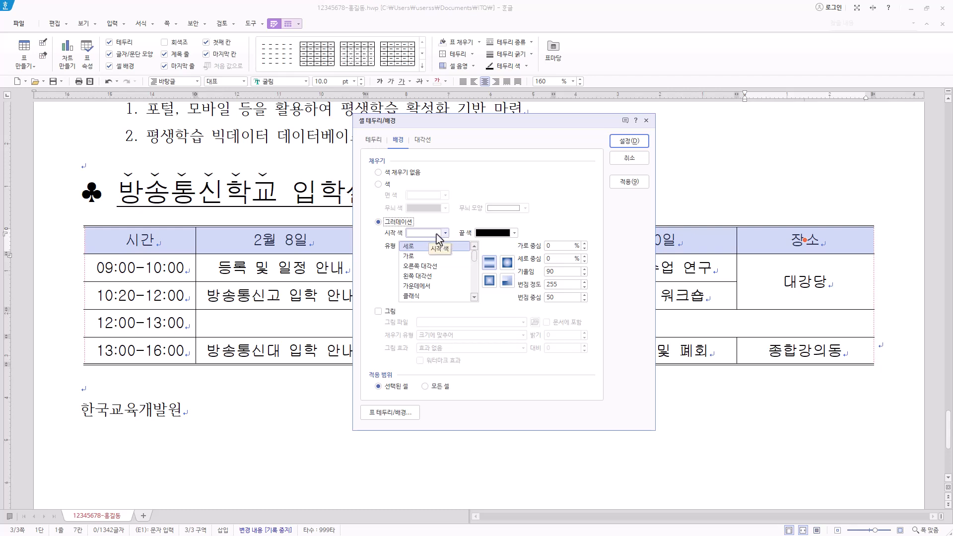
pyautogui.click(515, 235)
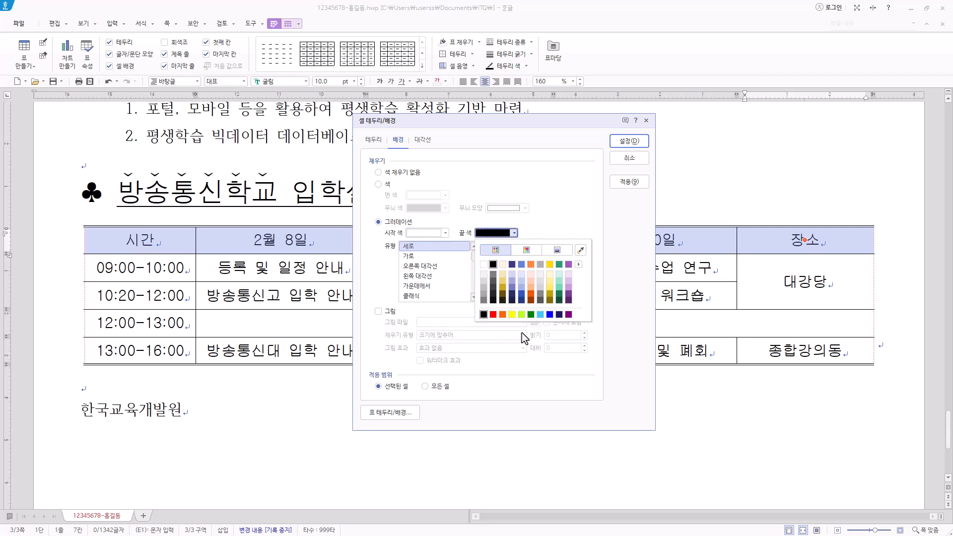
pyautogui.click(512, 314)
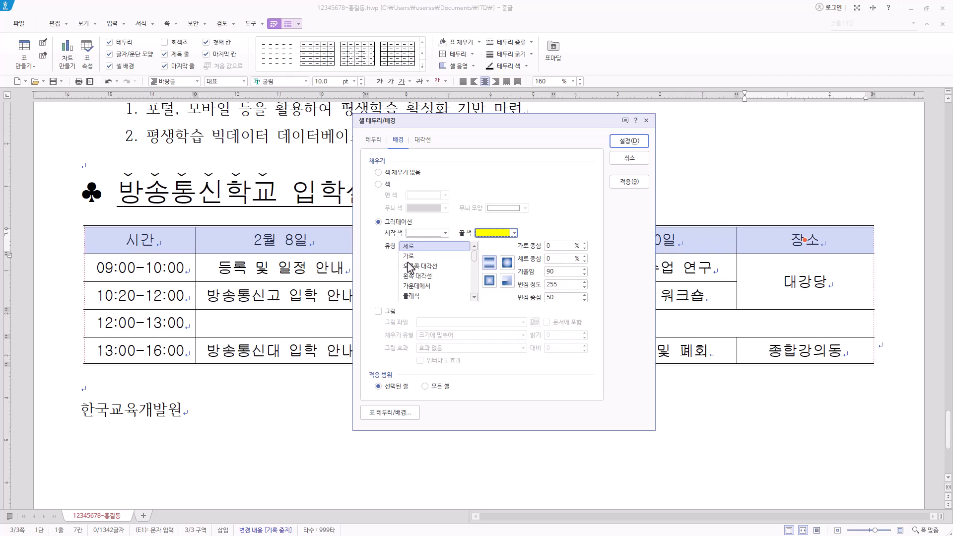
pyautogui.click(410, 257)
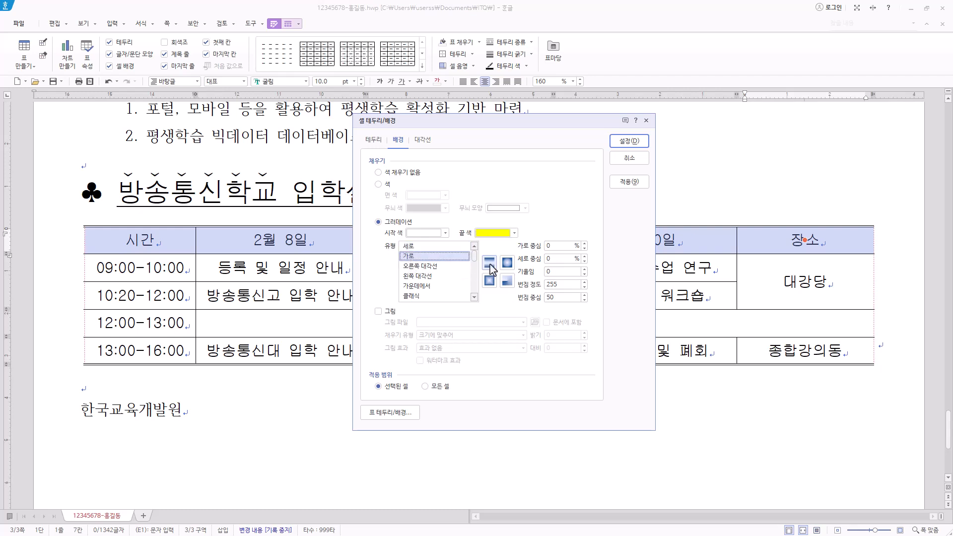
pyautogui.click(629, 141)
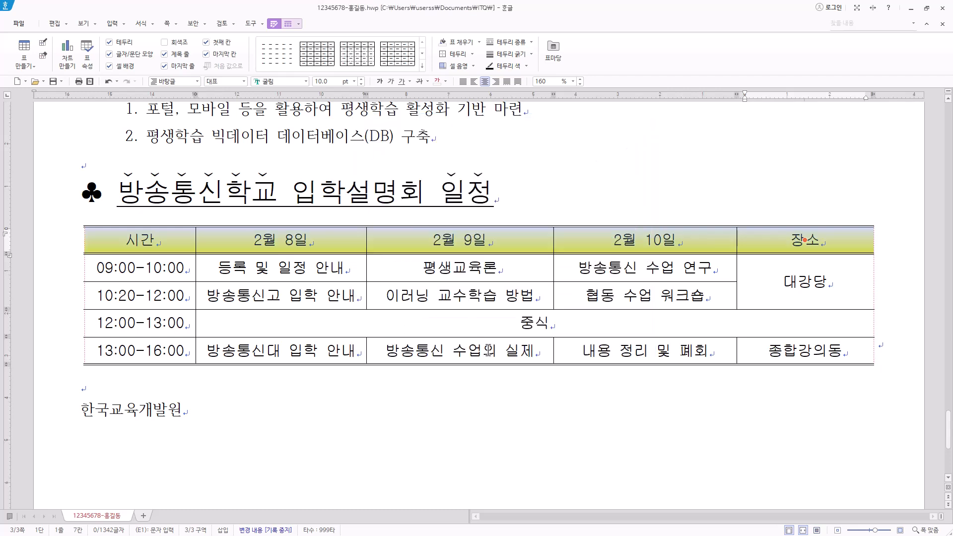
pyautogui.click(462, 351)
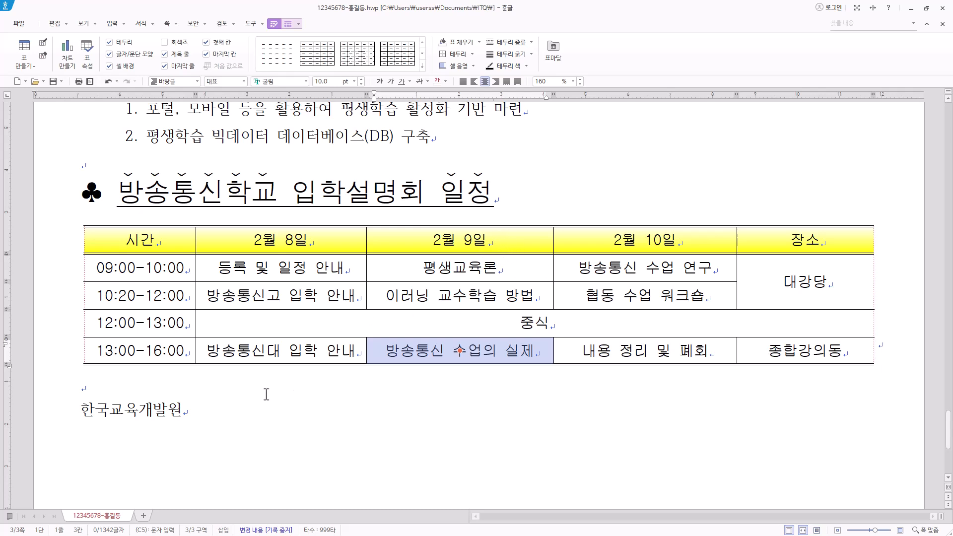
# - Format the closing line 한국교육개발원 below the table as 궁서, 24 pt, bold and right-aligned
pyautogui.click(55, 409)
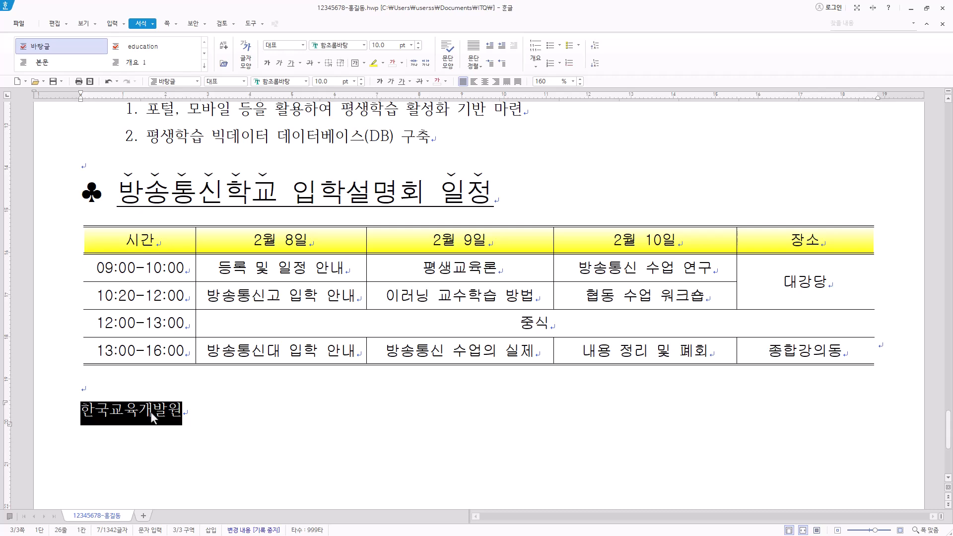
pyautogui.click(282, 83)
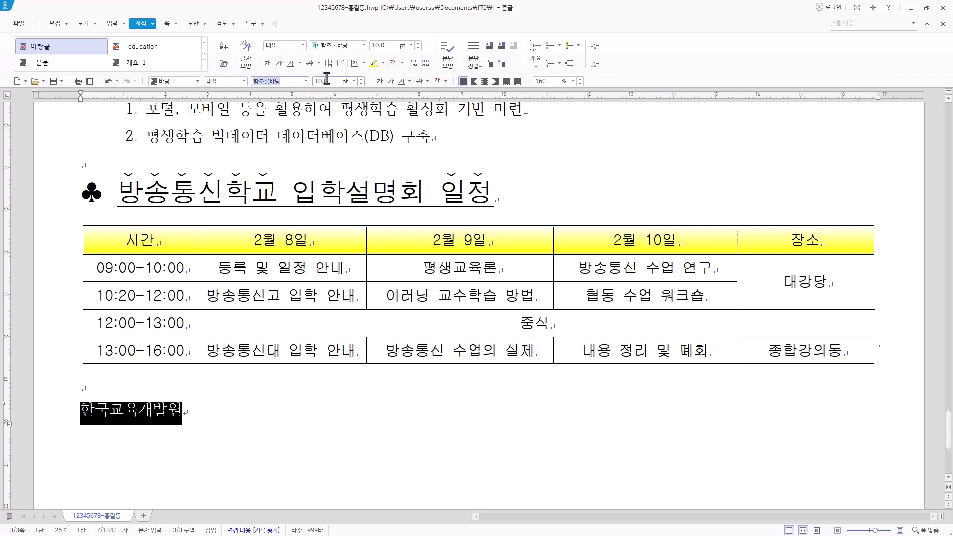
pyautogui.write('ㄱ궁서')
pyautogui.press('Return')
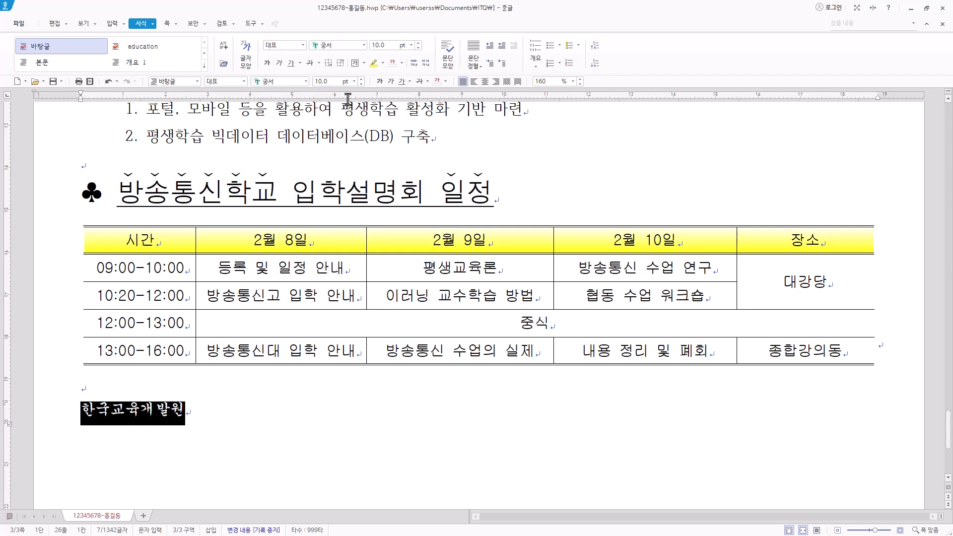
pyautogui.click(356, 82)
pyautogui.click(356, 83)
pyautogui.click(349, 202)
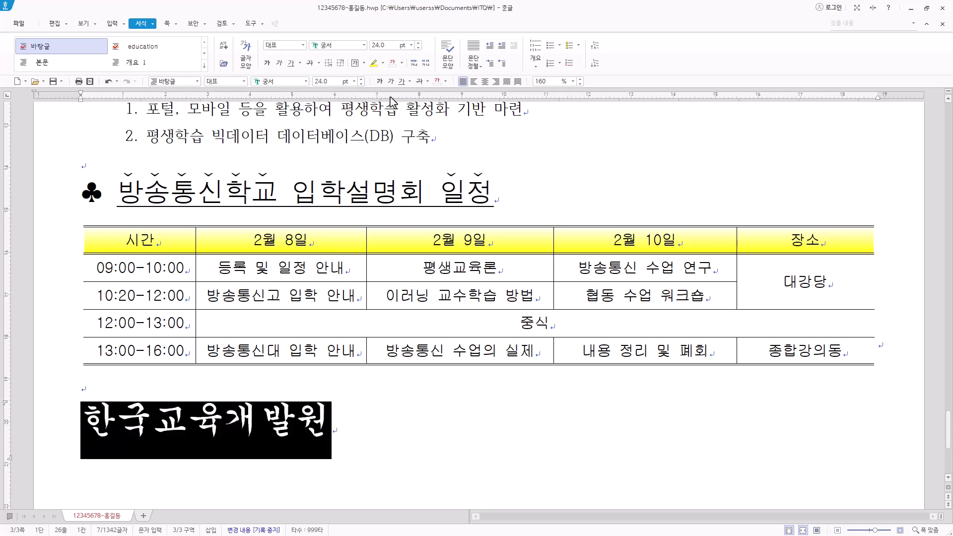
pyautogui.click(380, 80)
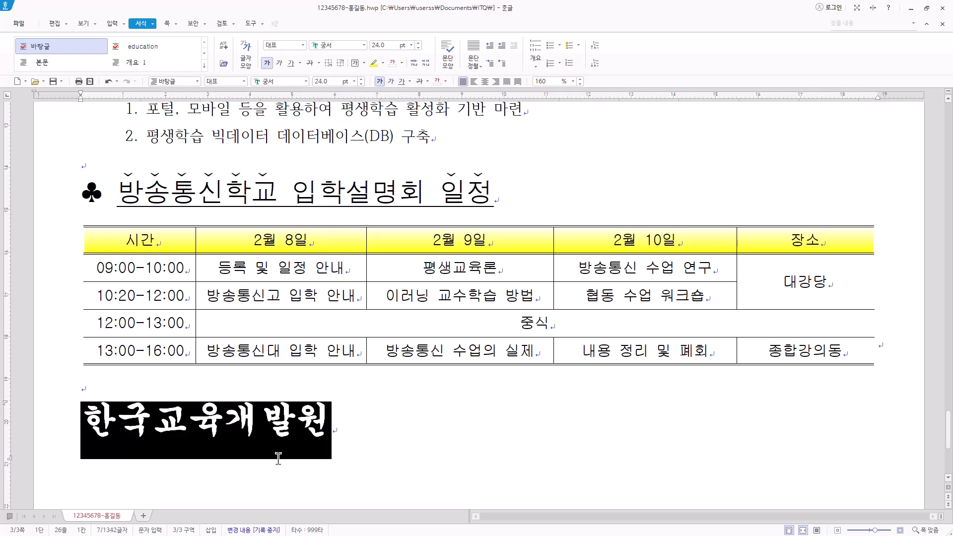
pyautogui.click(496, 81)
# - Set the character width (장평) of the 한국교육개발원 line to 105%
pyautogui.rightClick(752, 430)
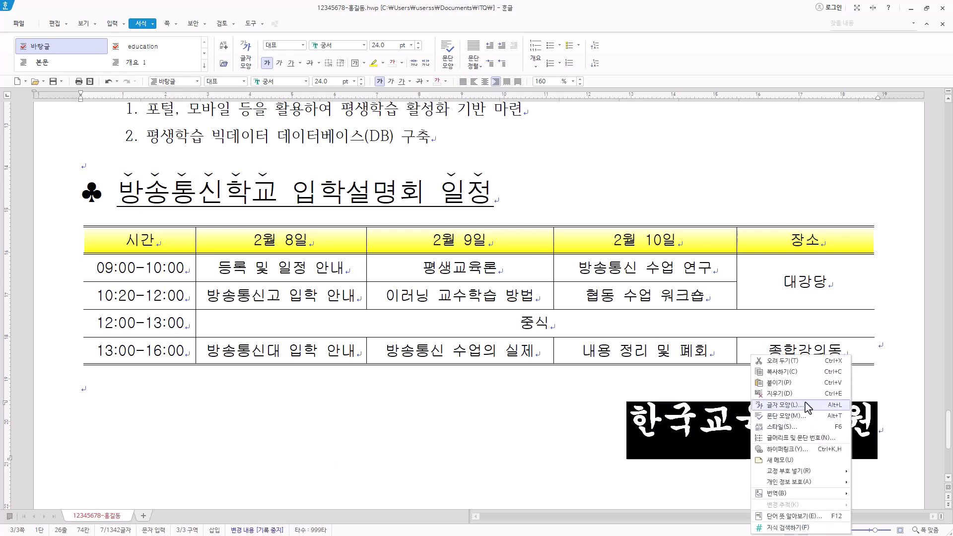
pyautogui.click(805, 406)
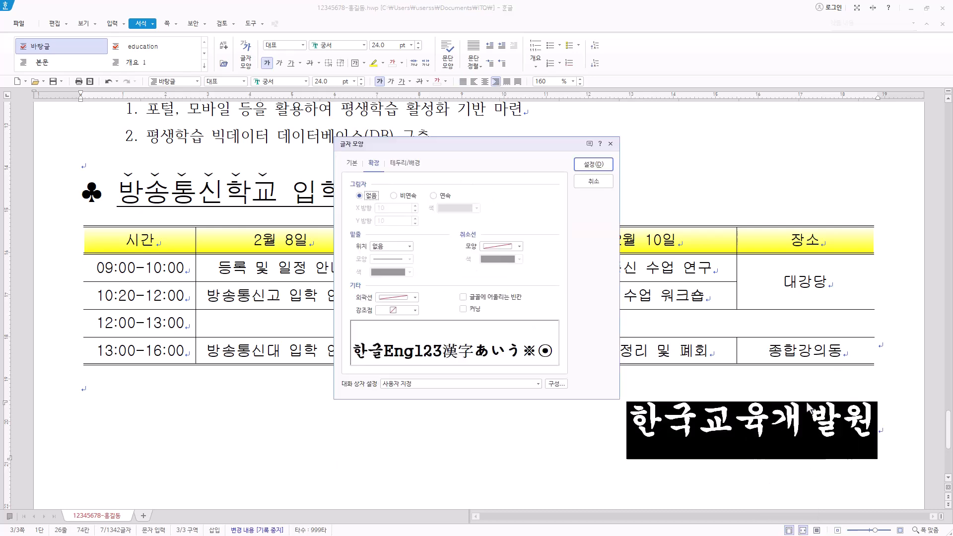
pyautogui.click(354, 168)
pyautogui.doubleClick(470, 222)
pyautogui.write('10')
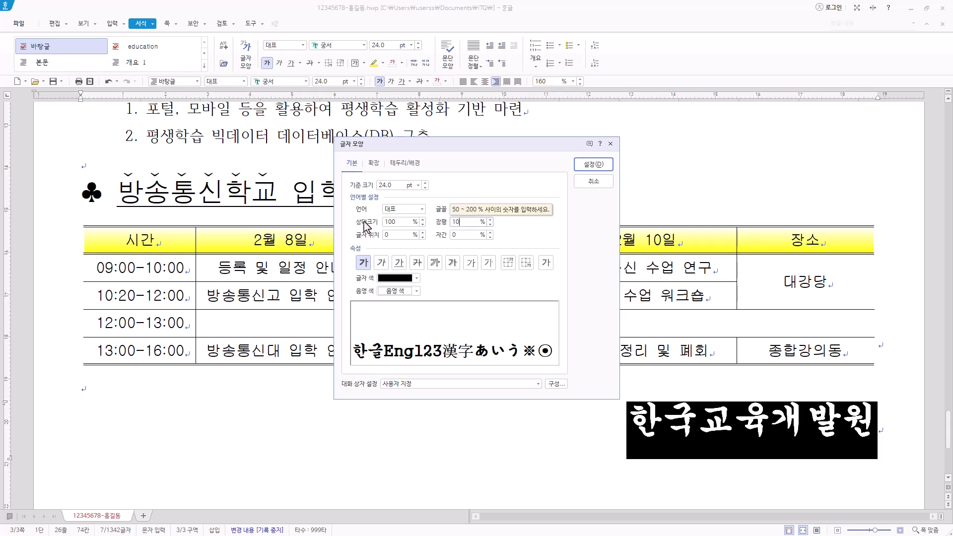
pyautogui.write('5')
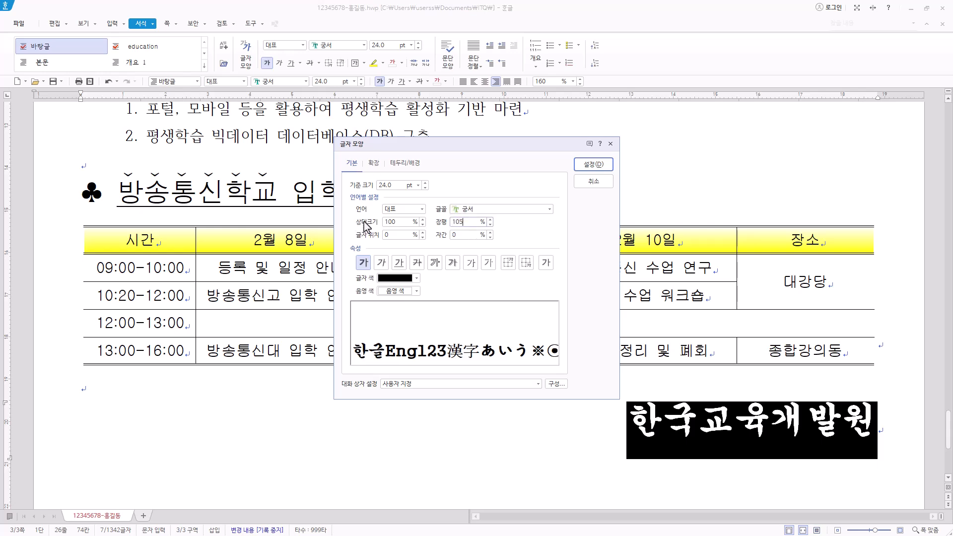
pyautogui.click(596, 164)
# - Add a page number at the page's bottom right in A,B,C format, without dashes and with start number 5
pyautogui.scroll(-2, 782, 380)
pyautogui.scroll(-5, 782, 380)
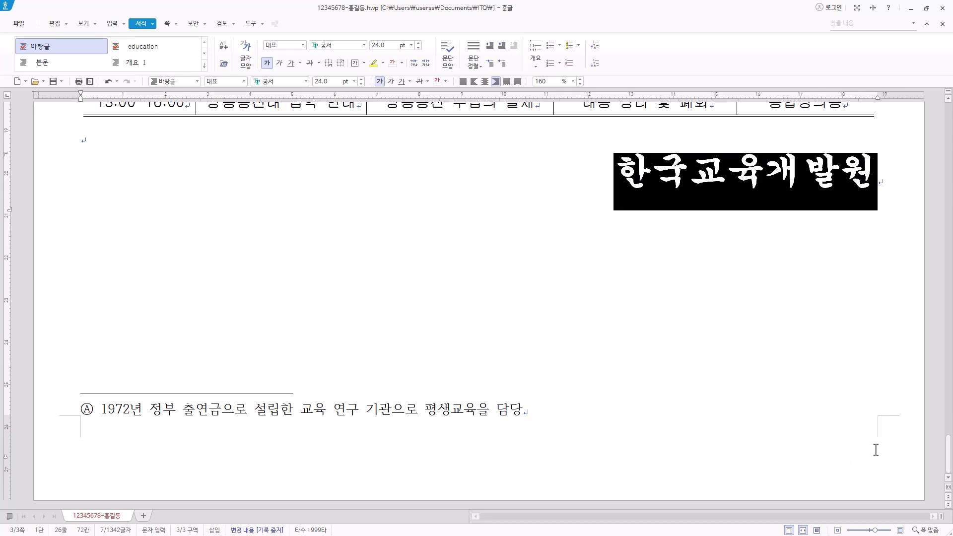
pyautogui.click(91, 133)
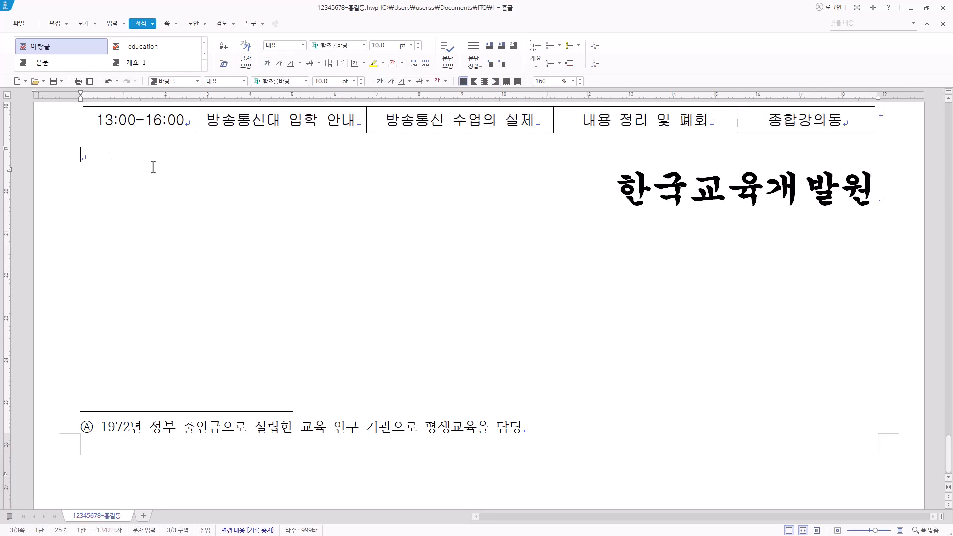
pyautogui.click(168, 24)
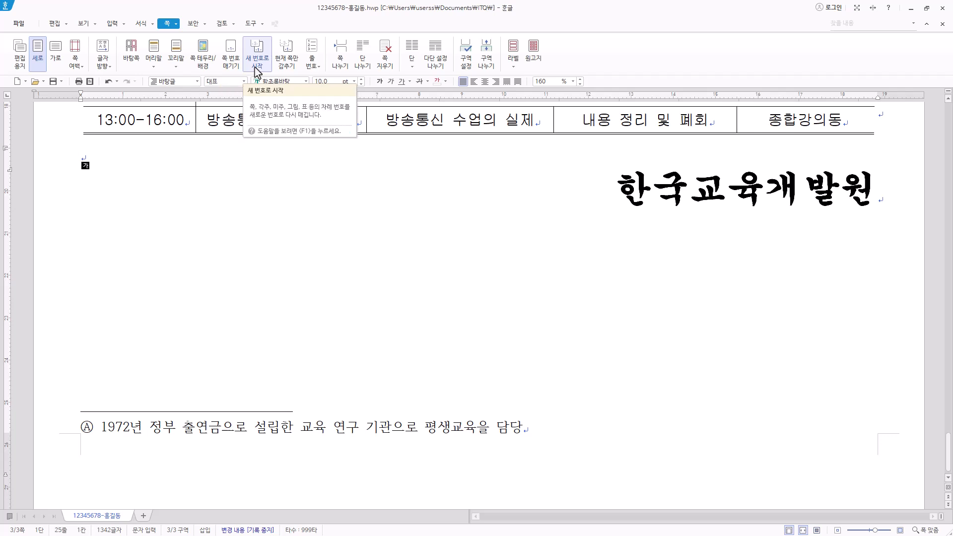
pyautogui.click(230, 69)
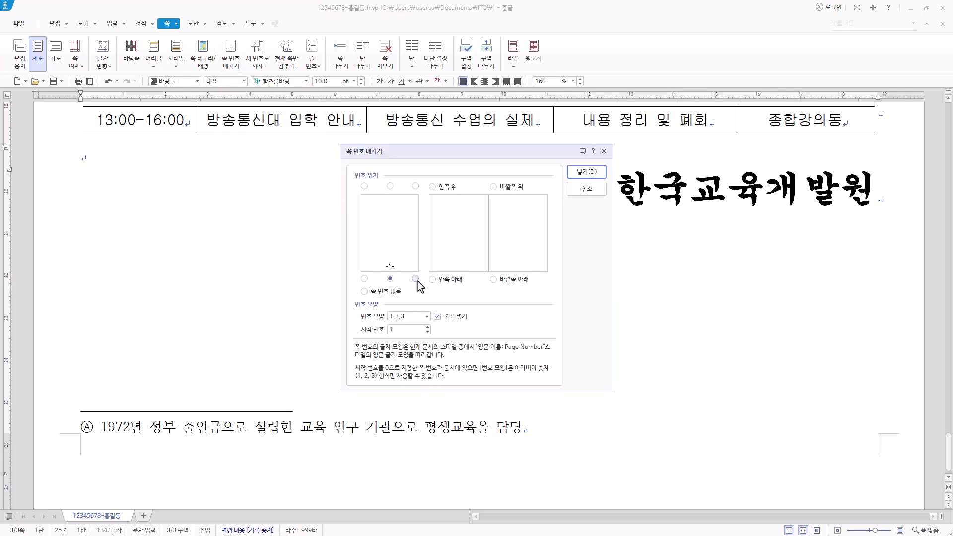
pyautogui.click(415, 279)
pyautogui.click(406, 318)
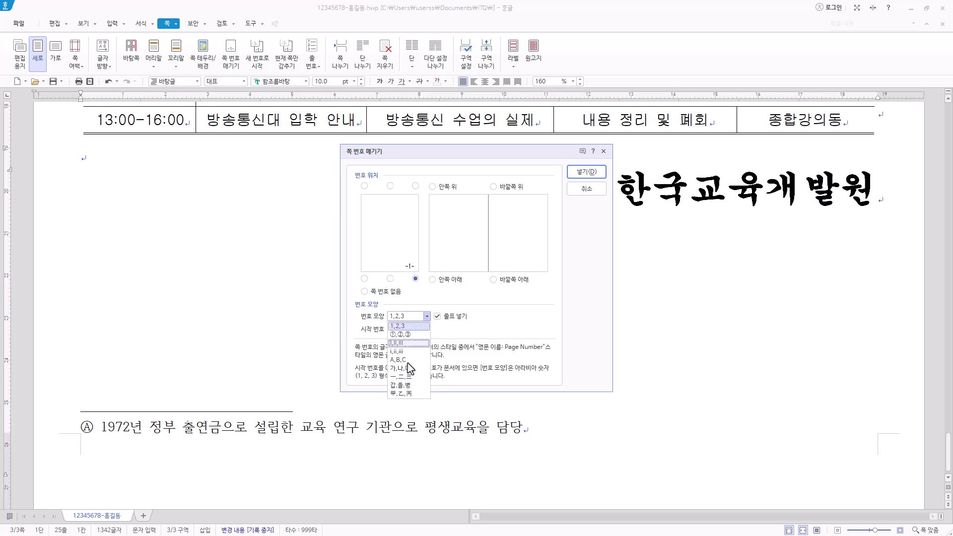
pyautogui.click(403, 359)
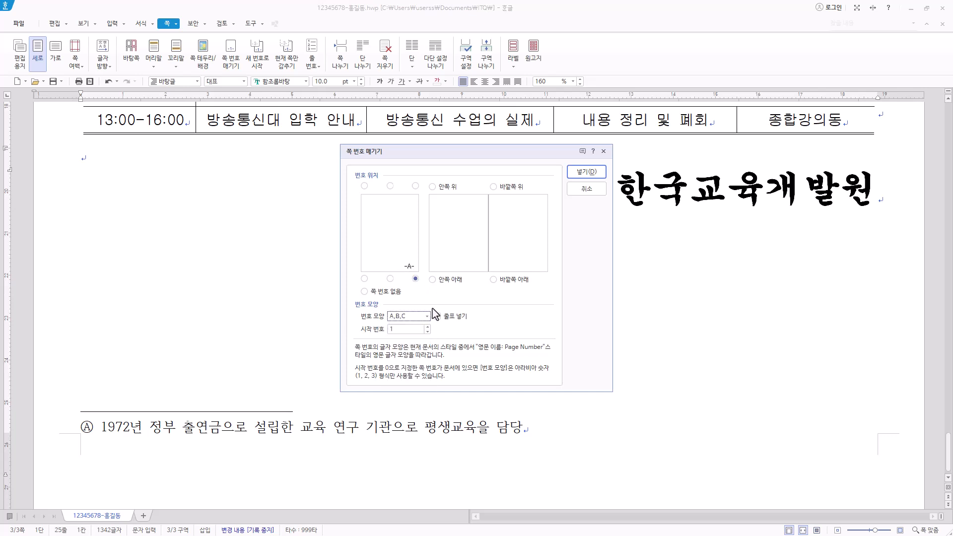
pyautogui.click(441, 320)
pyautogui.press('Tab')
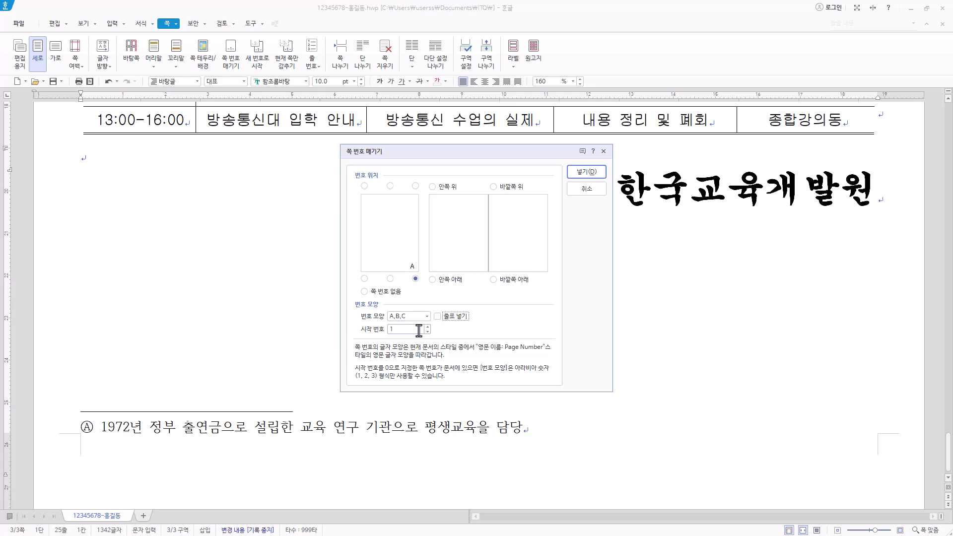
pyautogui.write('5')
pyautogui.click(584, 173)
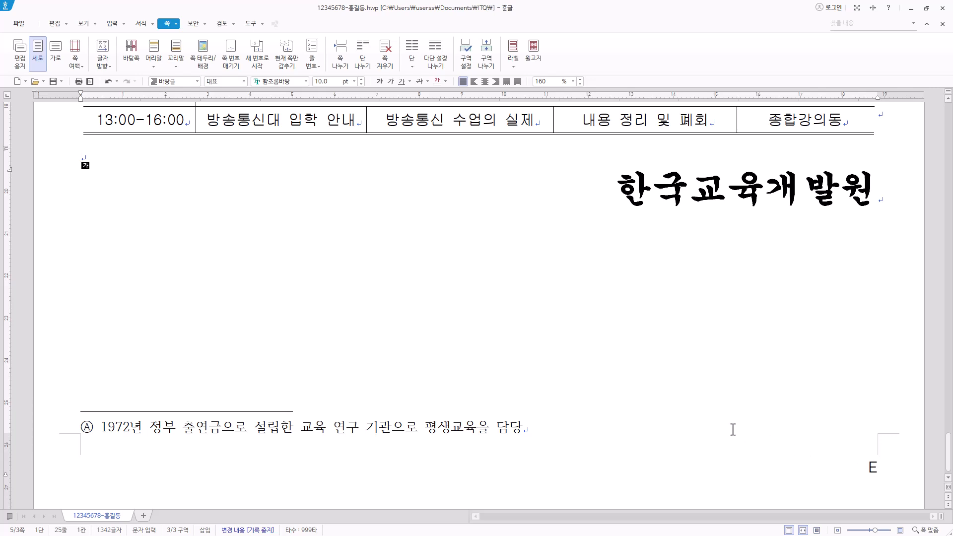
# - Show the document's control codes (조판 부호) and place the cursor at the [쪽 번호 위치] code before the page title
pyautogui.scroll(1, 745, 435)
pyautogui.scroll(-1, 819, 439)
pyautogui.scroll(15, 845, 439)
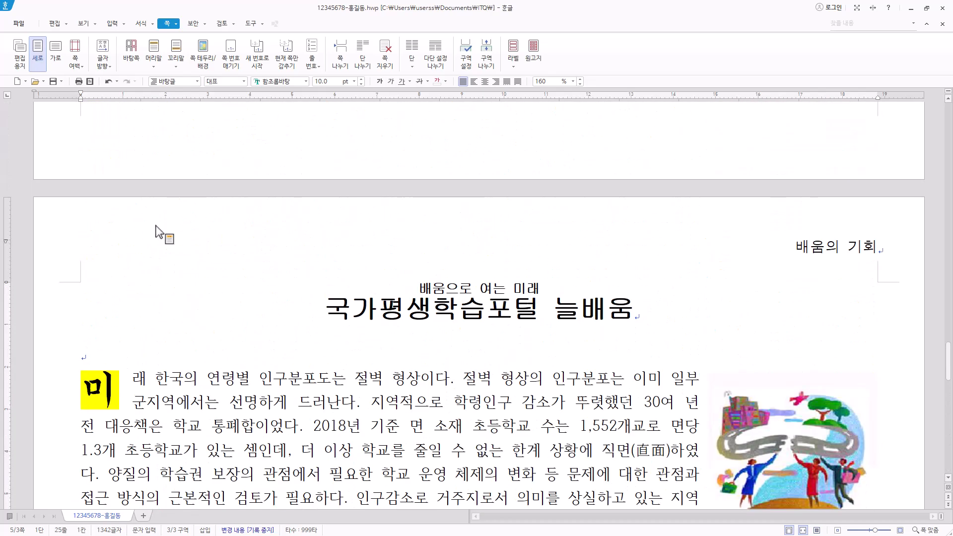
pyautogui.click(83, 23)
pyautogui.click(89, 54)
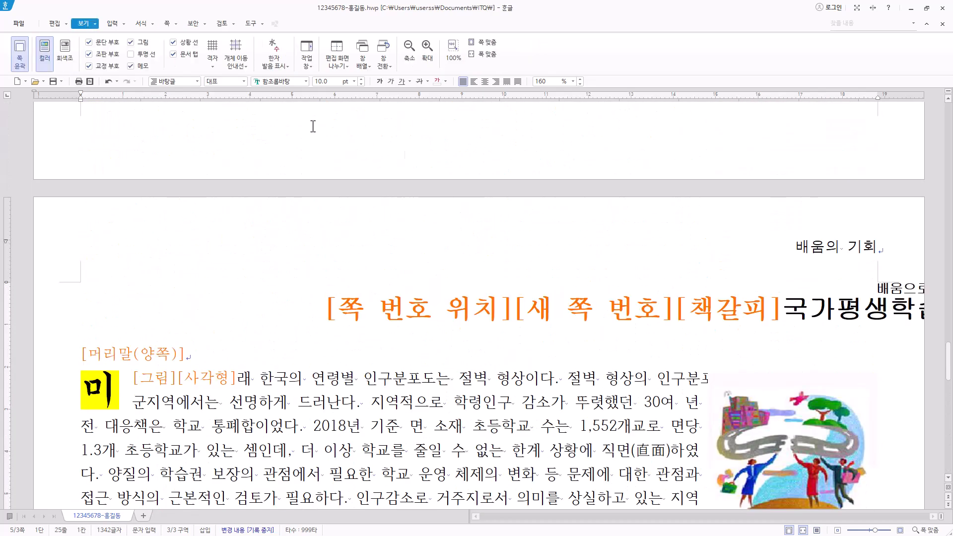
pyautogui.click(331, 309)
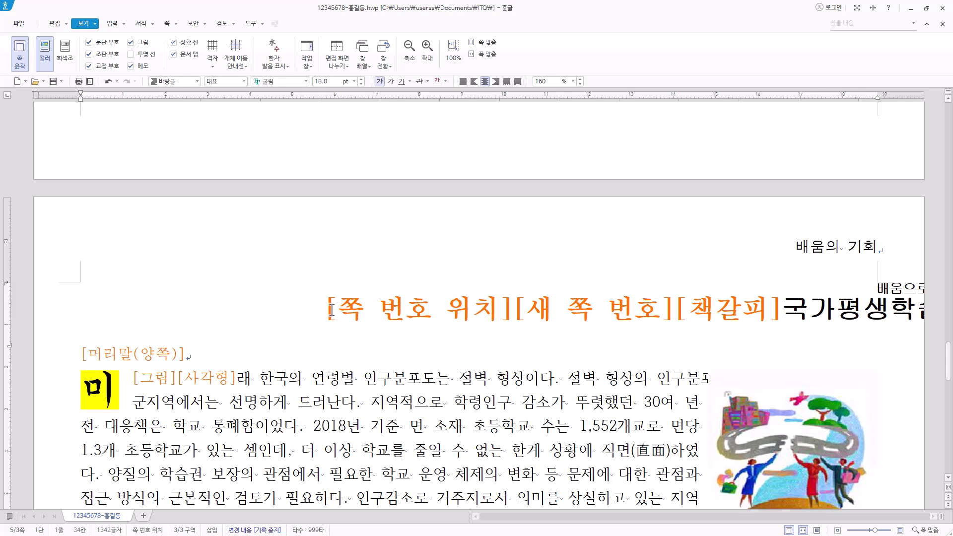
# - Check the [쪽 번호 위치] and [새 쪽 번호] codes before the page title, and the page number at the foot of the page
pyautogui.moveTo(331, 309); pyautogui.dragTo(621, 310)
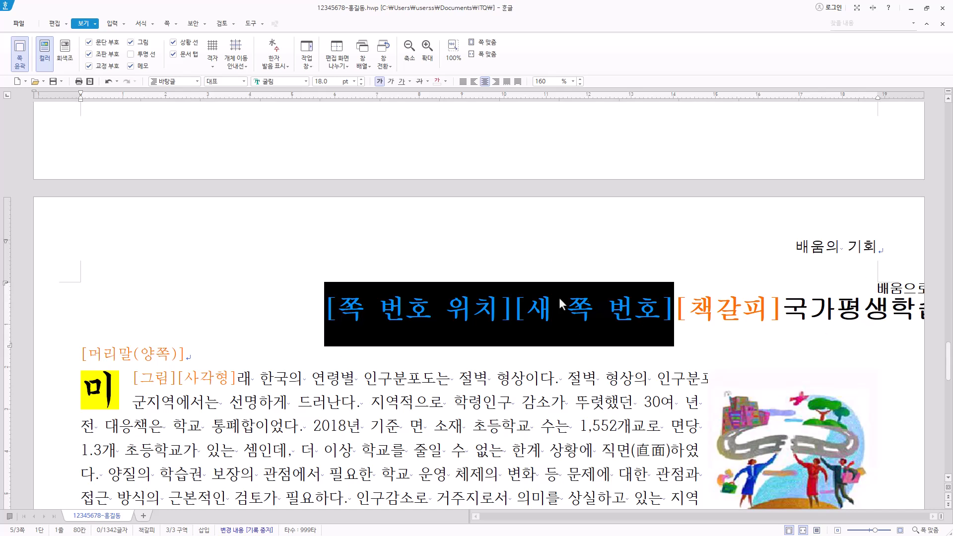
pyautogui.scroll(10, 551, 332)
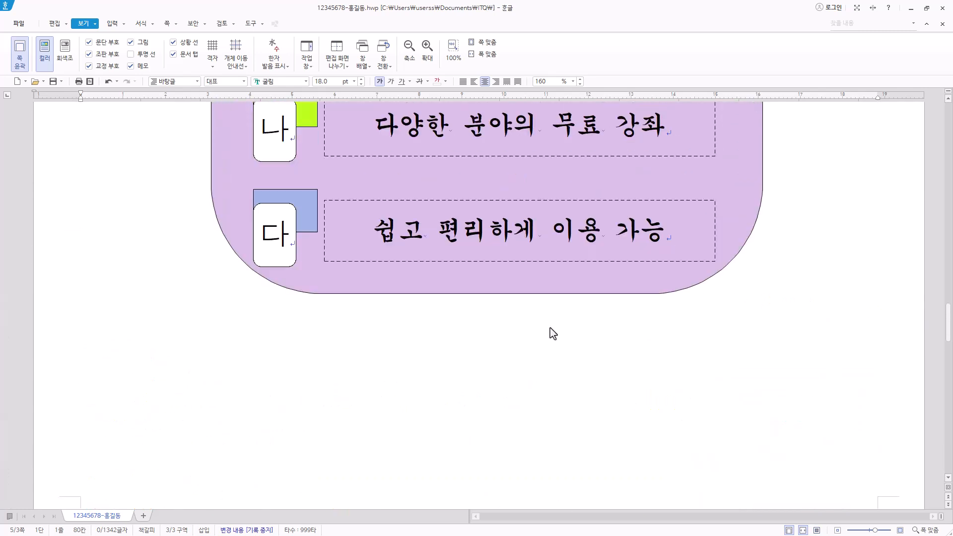
pyautogui.scroll(8, 553, 333)
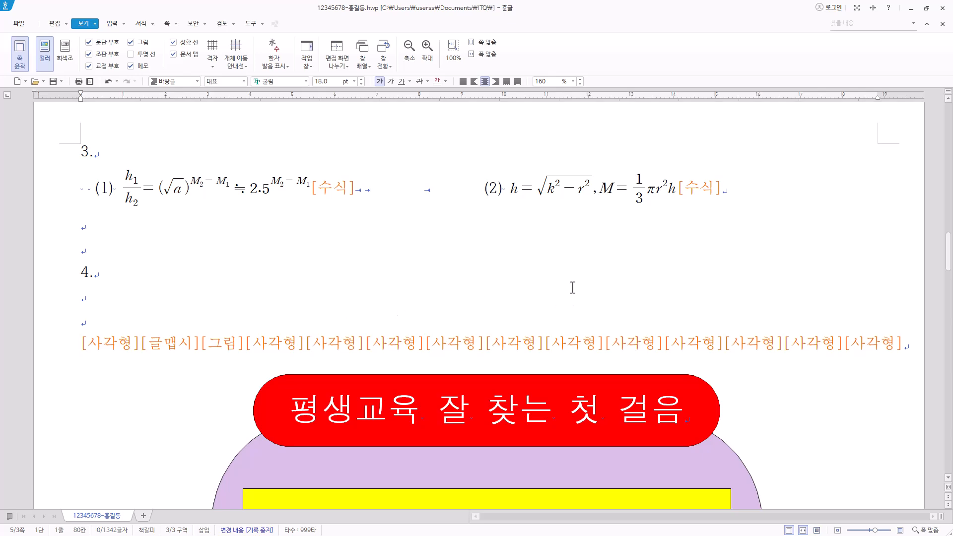
pyautogui.scroll(-15, 572, 288)
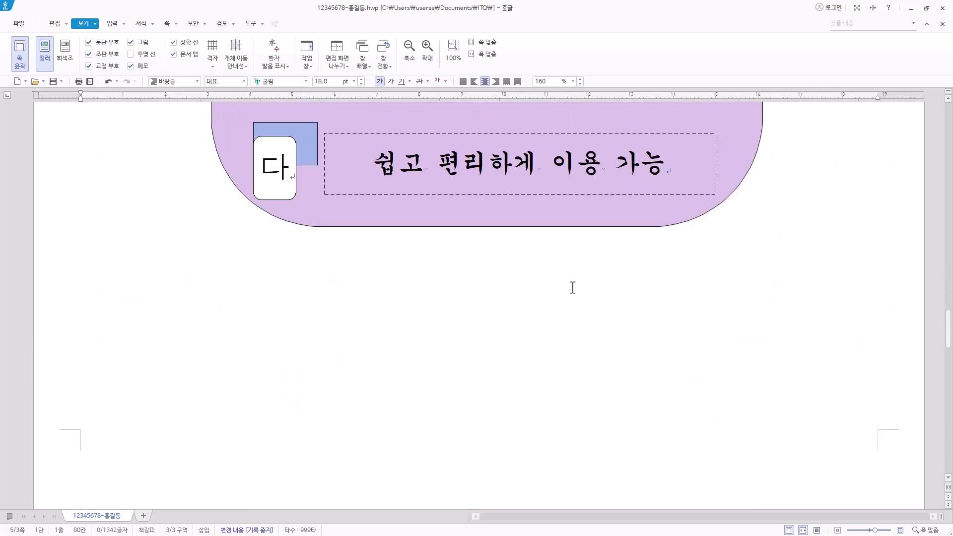
pyautogui.scroll(-5, 572, 288)
pyautogui.rightClick(570, 170)
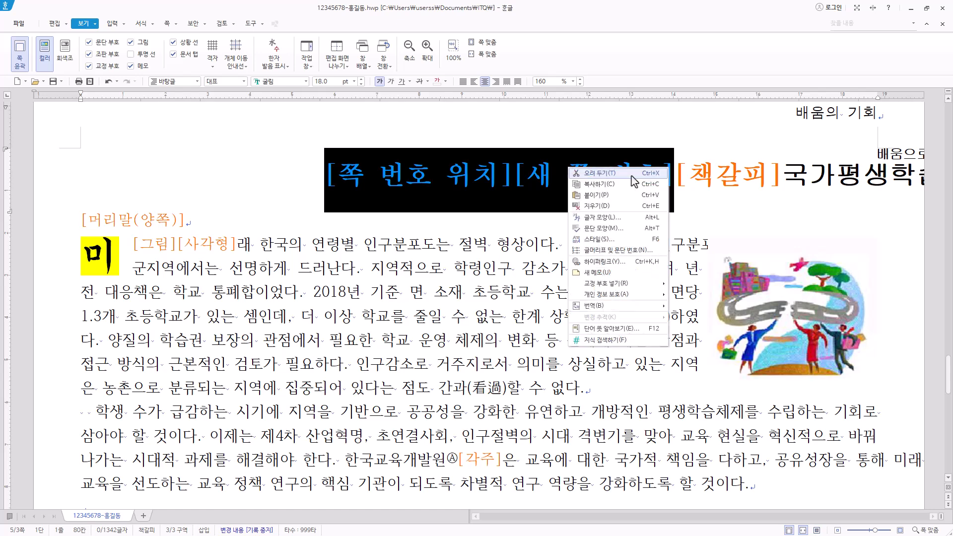
pyautogui.click(617, 97)
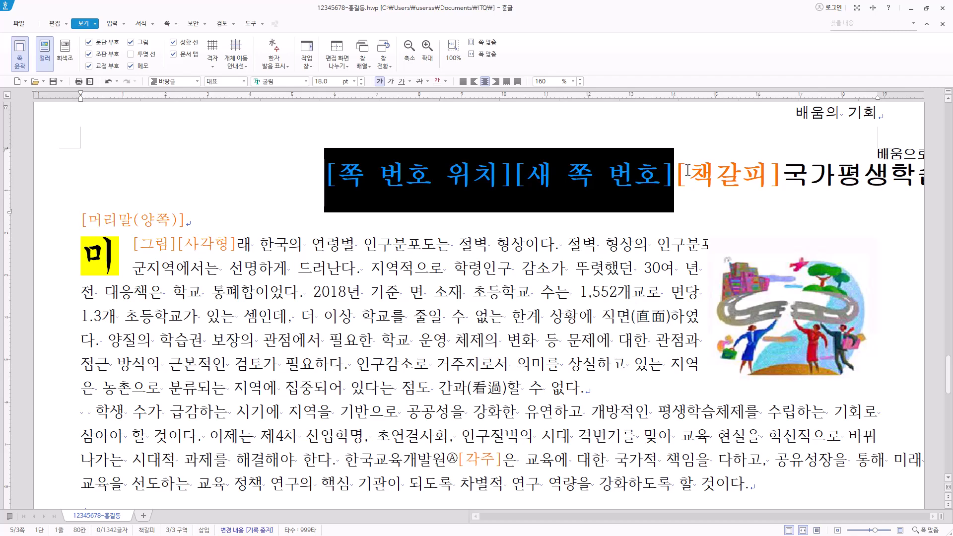
pyautogui.click(329, 177)
pyautogui.scroll(5, 721, 274)
pyautogui.scroll(-15, 721, 273)
pyautogui.scroll(-1, 883, 409)
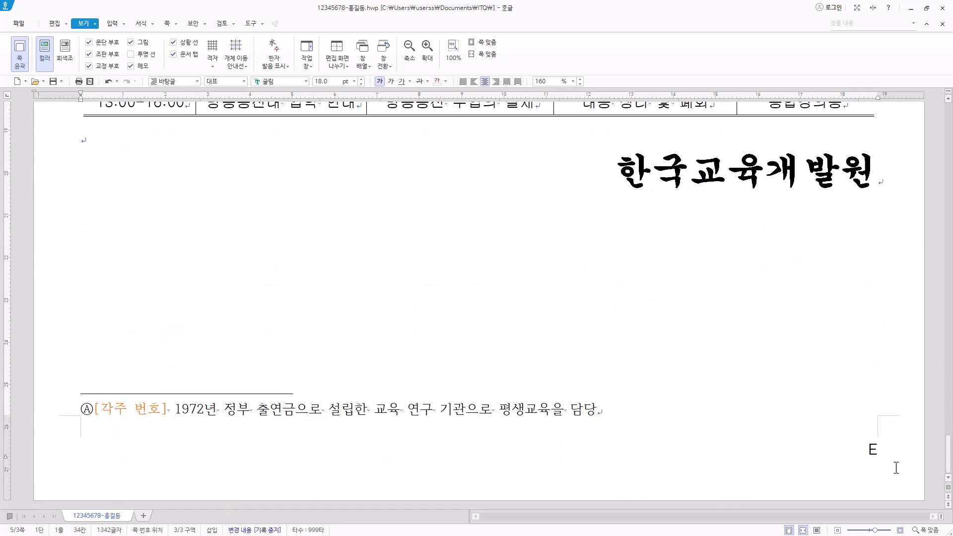
# - Hide the document's control codes (조판 부호) and save the document
pyautogui.click(94, 53)
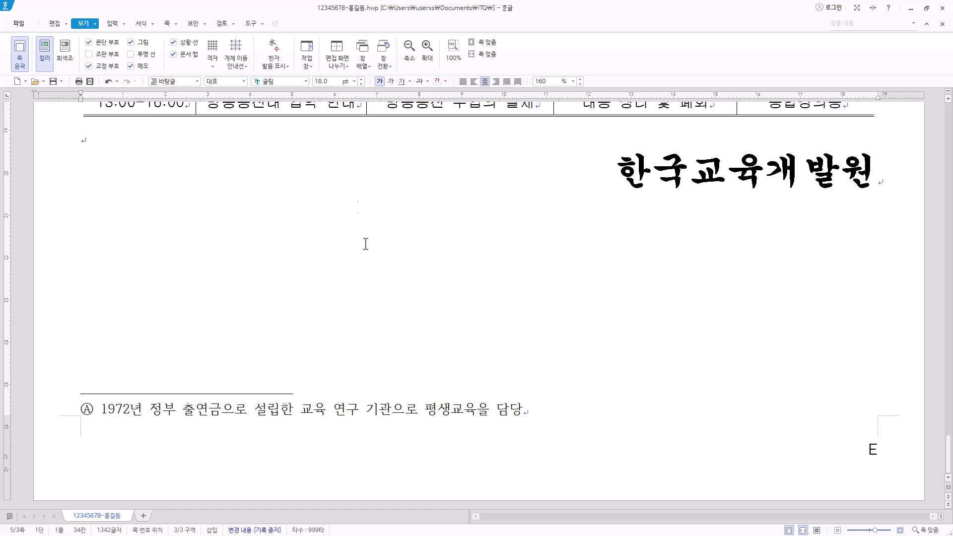
pyautogui.scroll(3, 483, 349)
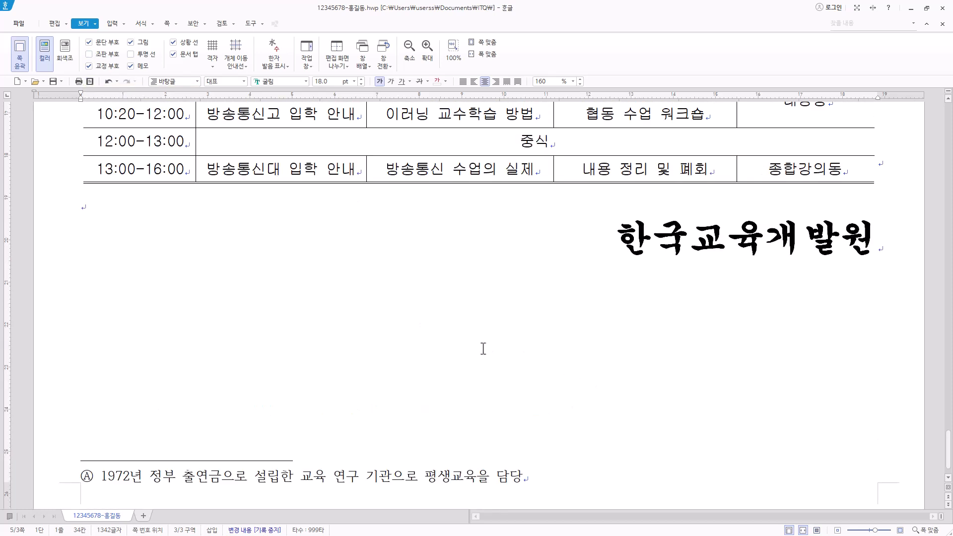
pyautogui.click(54, 85)
pyautogui.scroll(3, 511, 314)
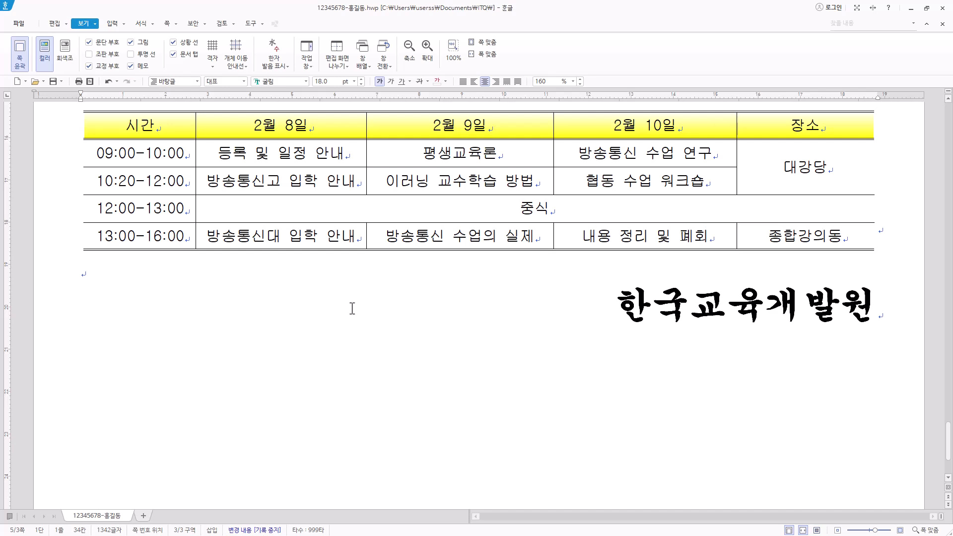
pyautogui.click(54, 82)
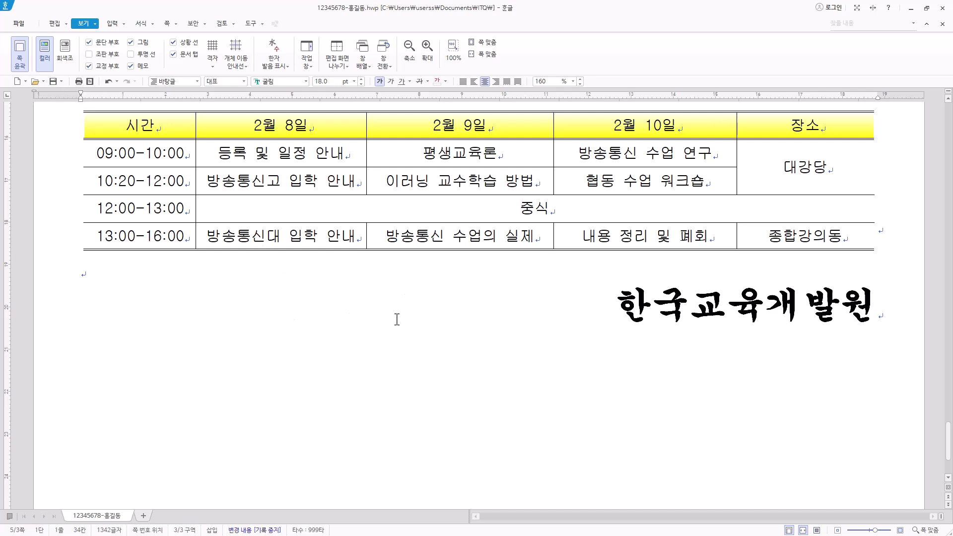